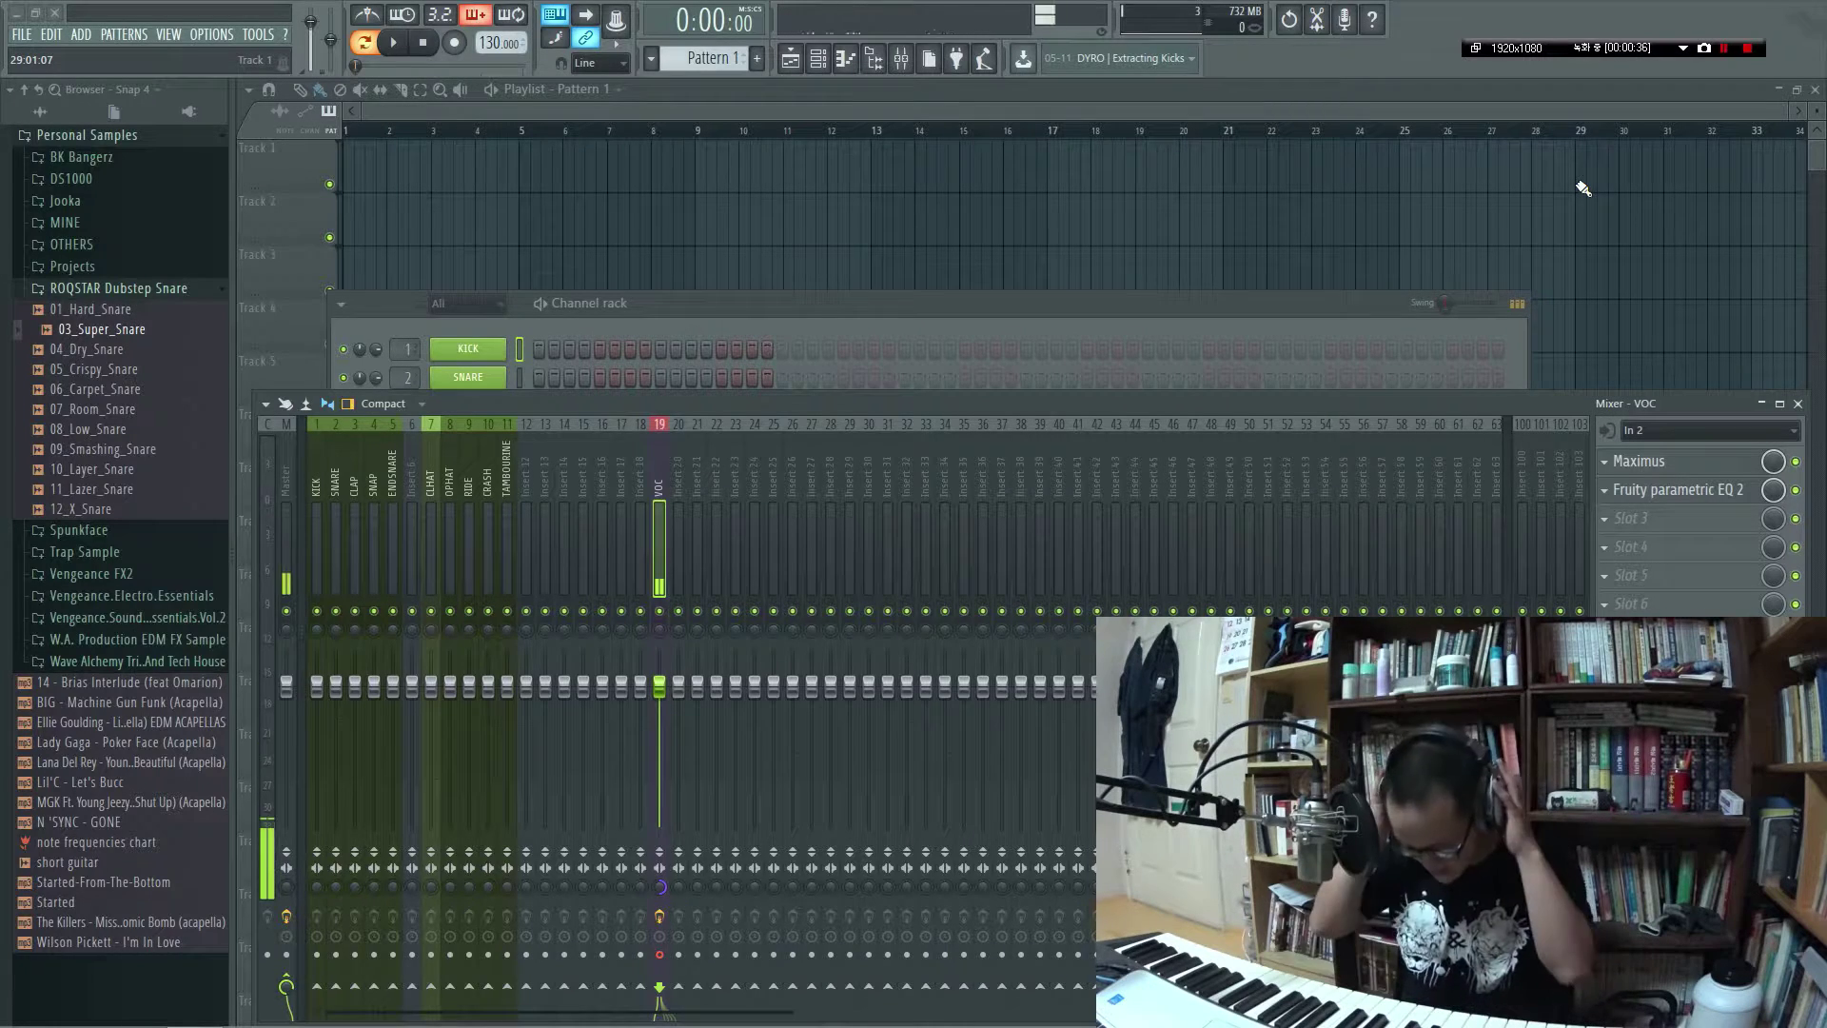
Open the KICK channel's sample settings from the channel rack and audition the kick sound
{"action": "left_click", "coordinate": [1281, 327]}
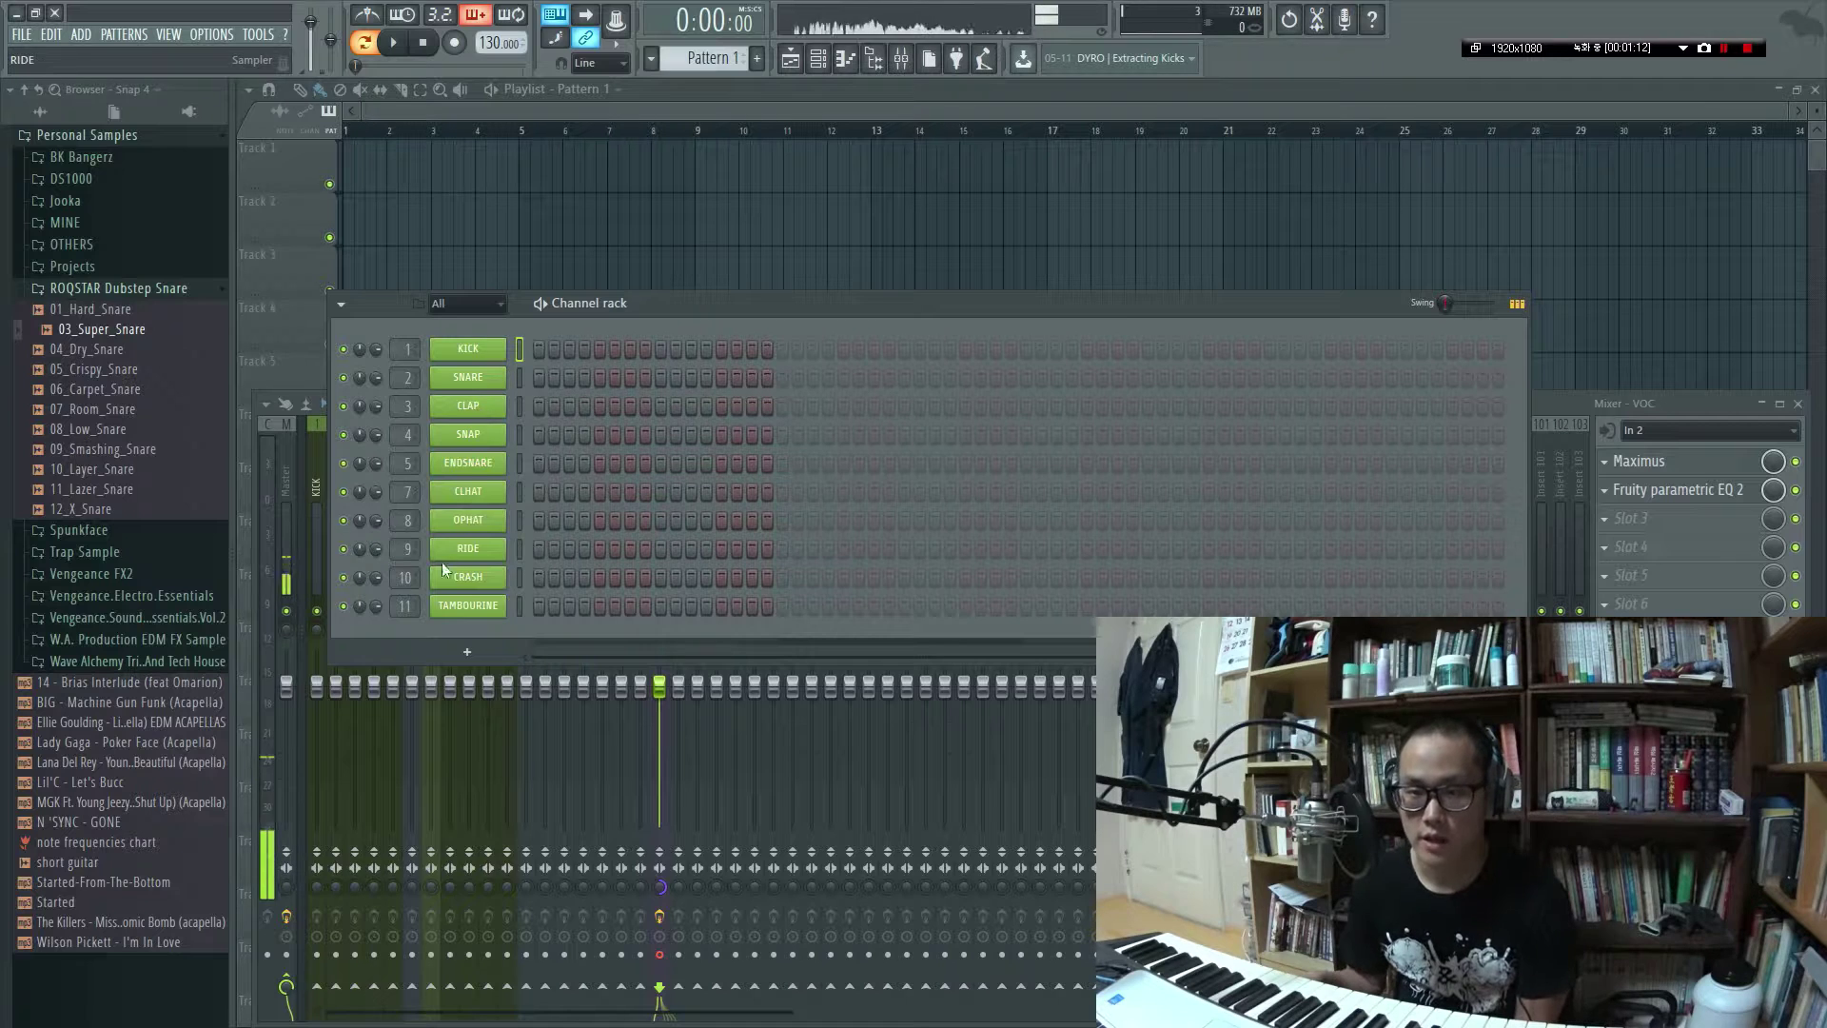
{"action": "left_click", "coordinate": [483, 367]}
{"action": "left_click", "coordinate": [484, 367]}
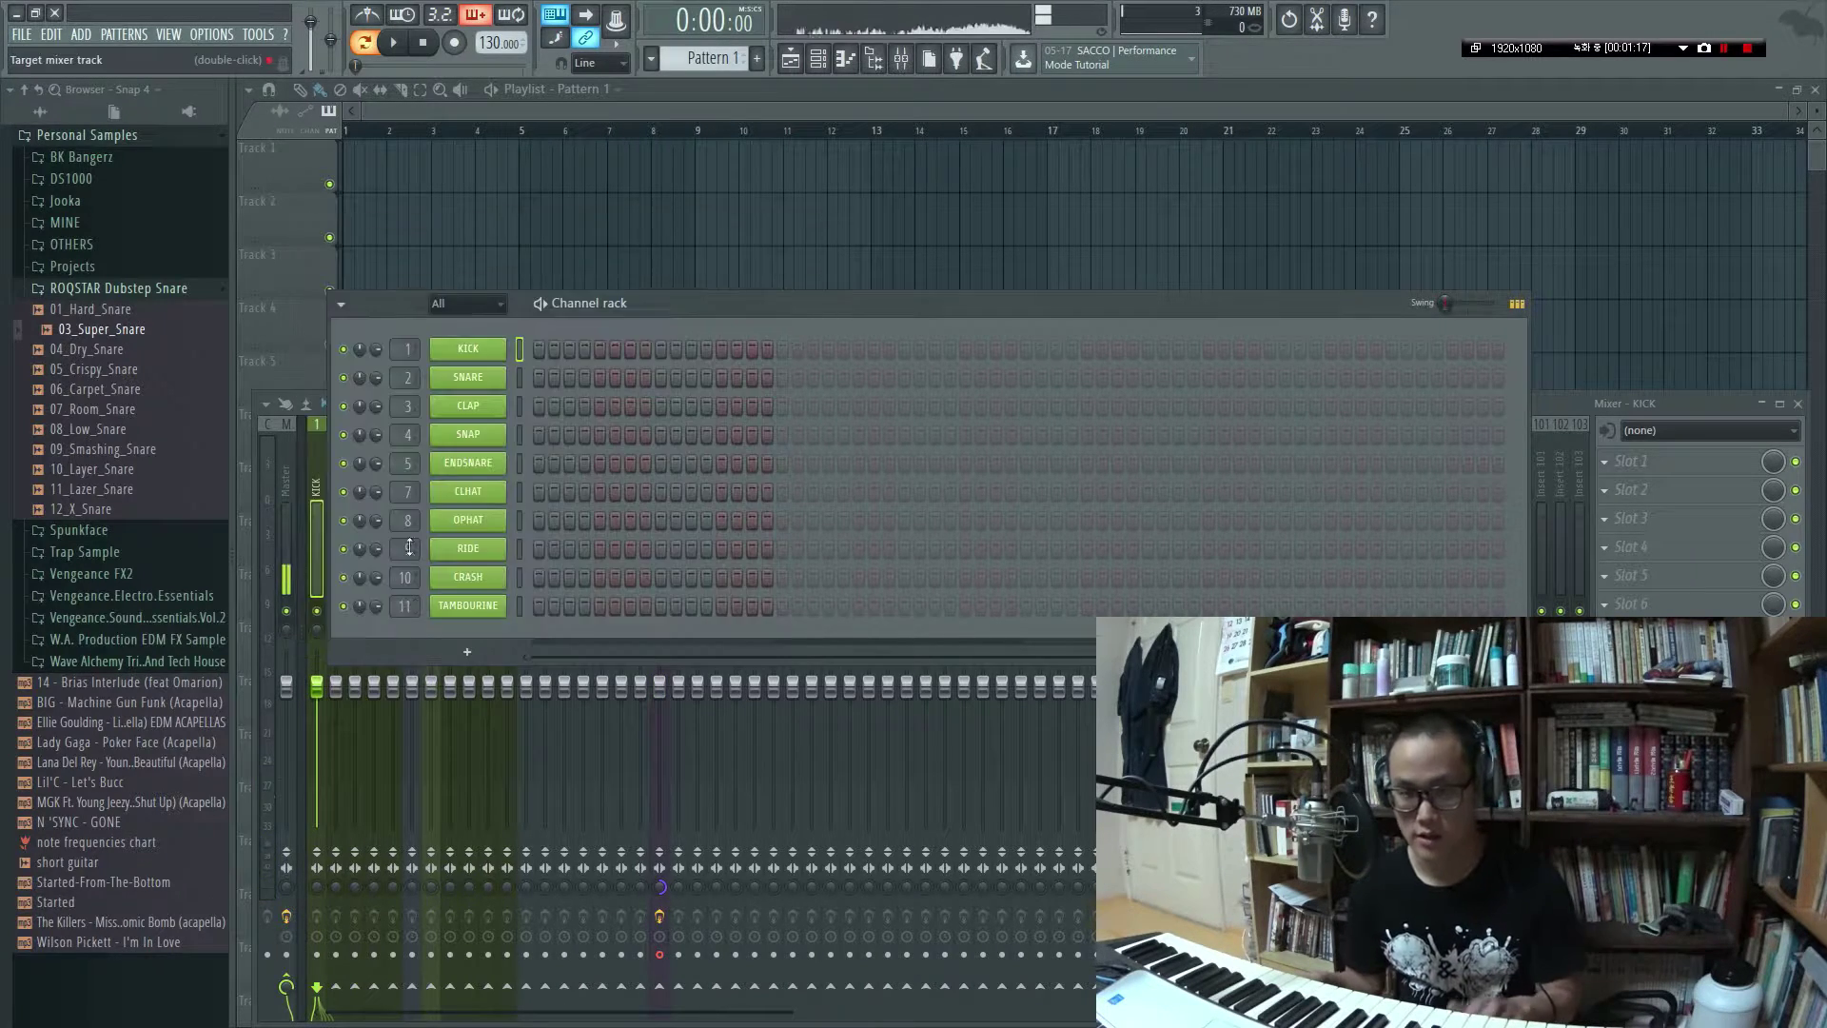
{"action": "left_click", "coordinate": [476, 351]}
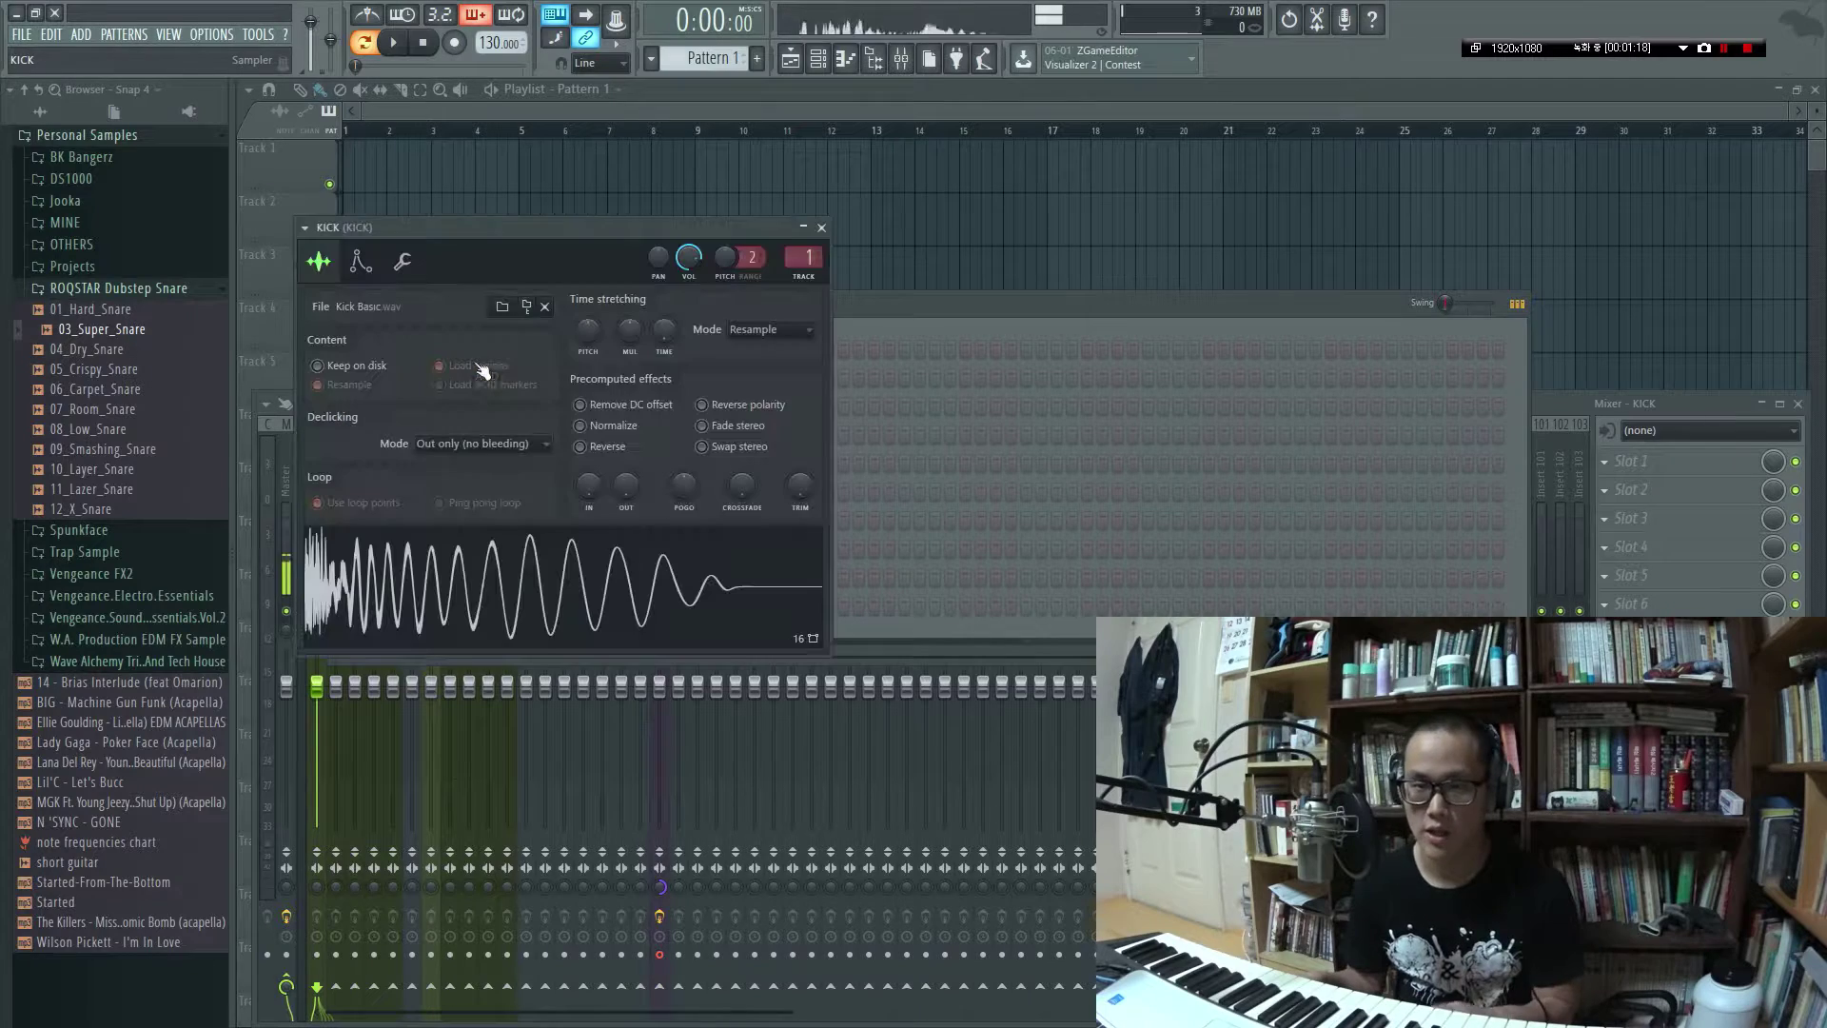
{"action": "left_click", "coordinate": [505, 614]}
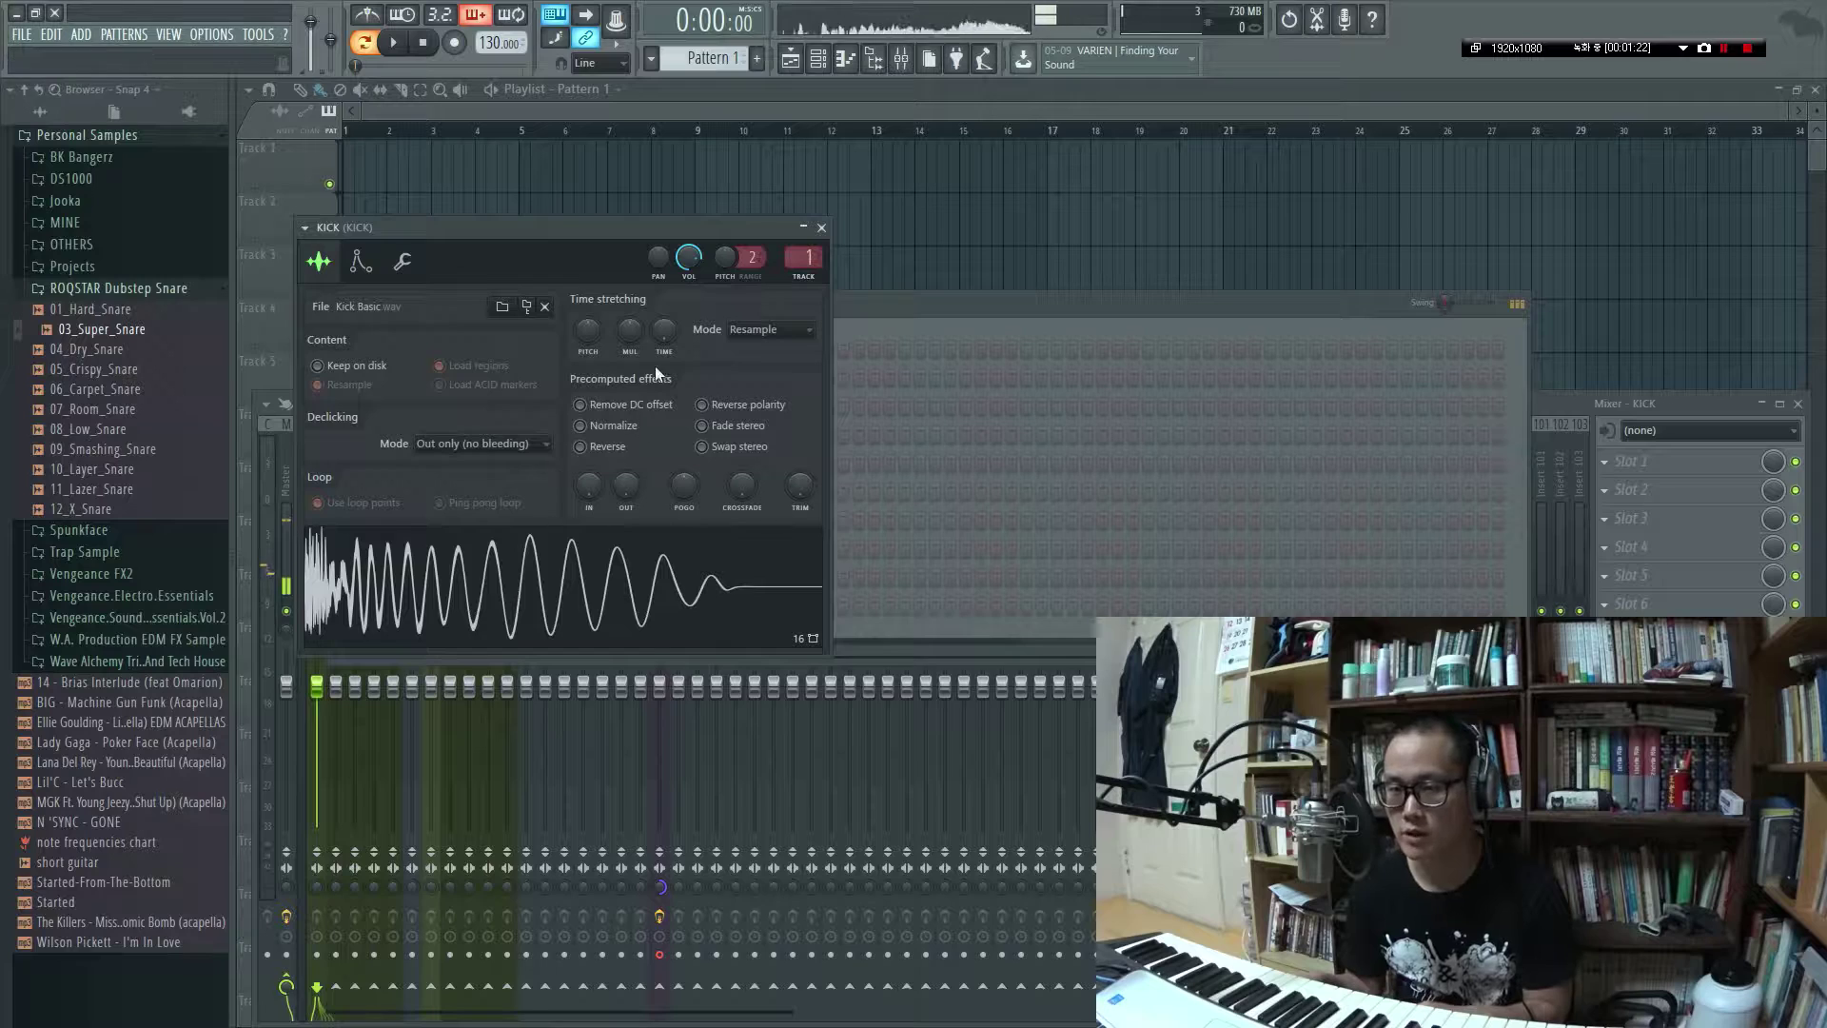
{"action": "left_click", "coordinate": [566, 569]}
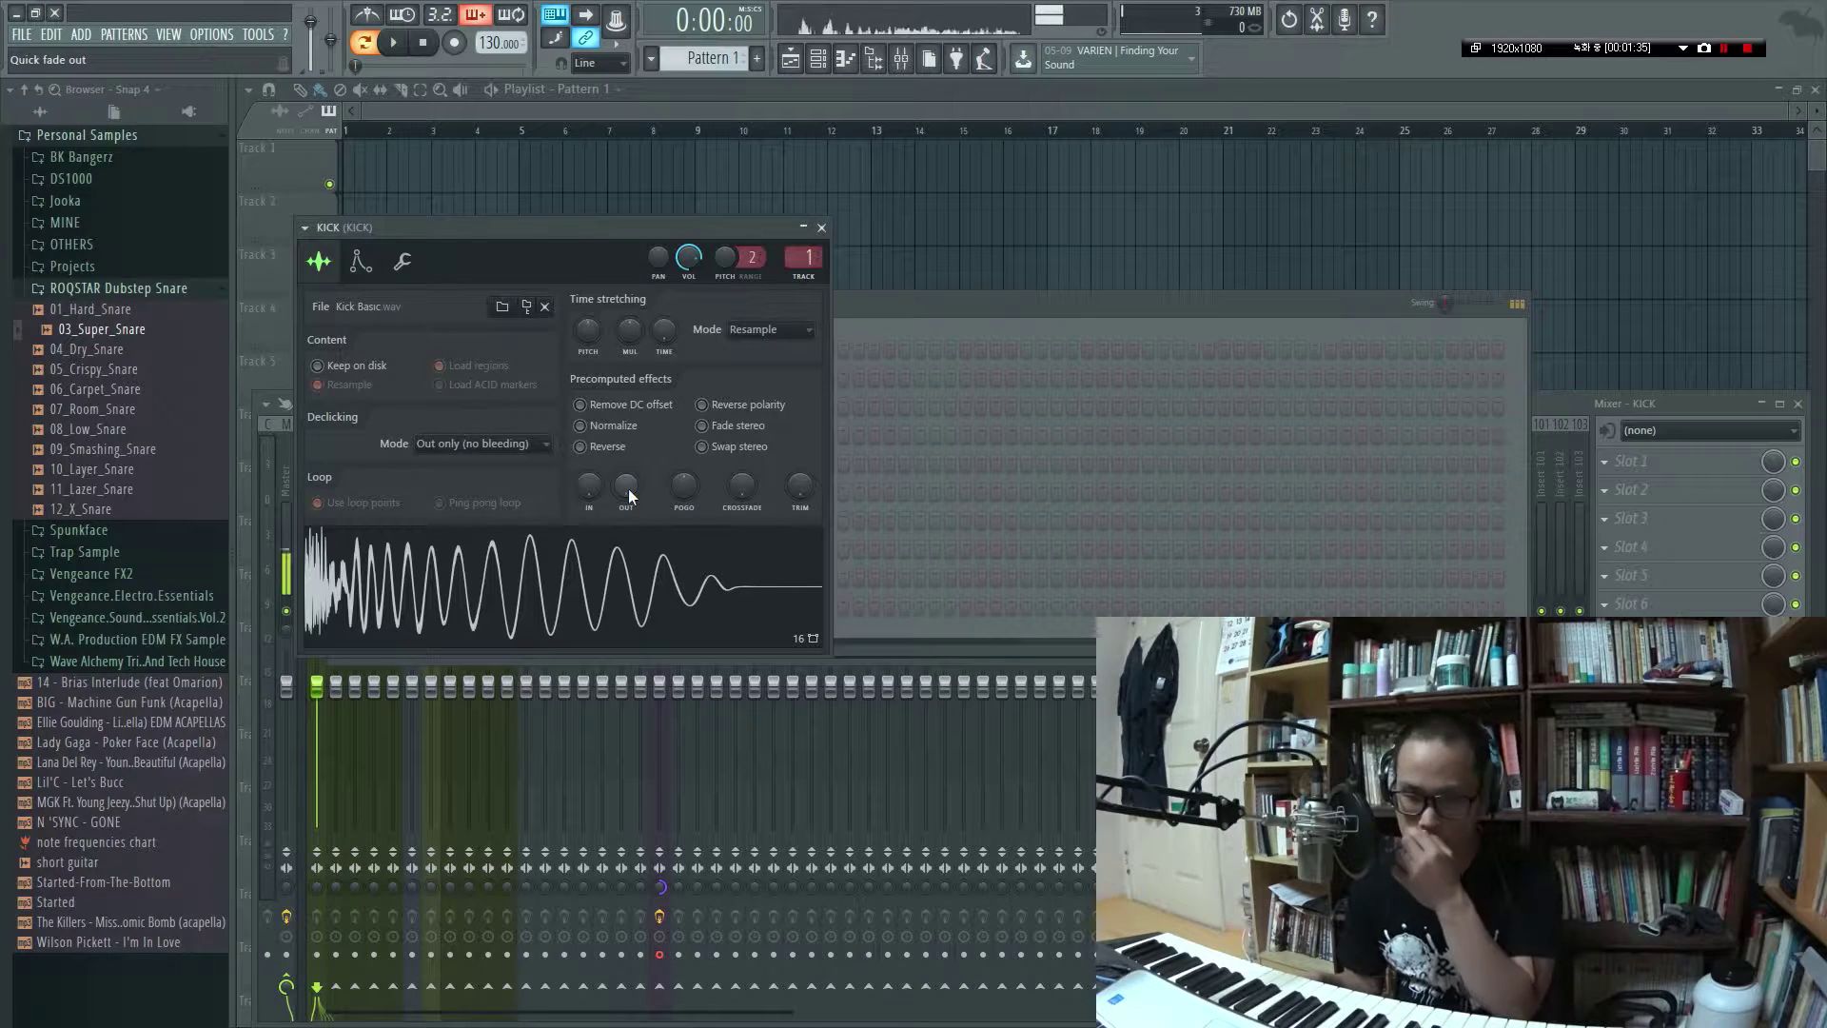
{"action": "key", "text": "q"}
{"action": "key", "text": "q"}
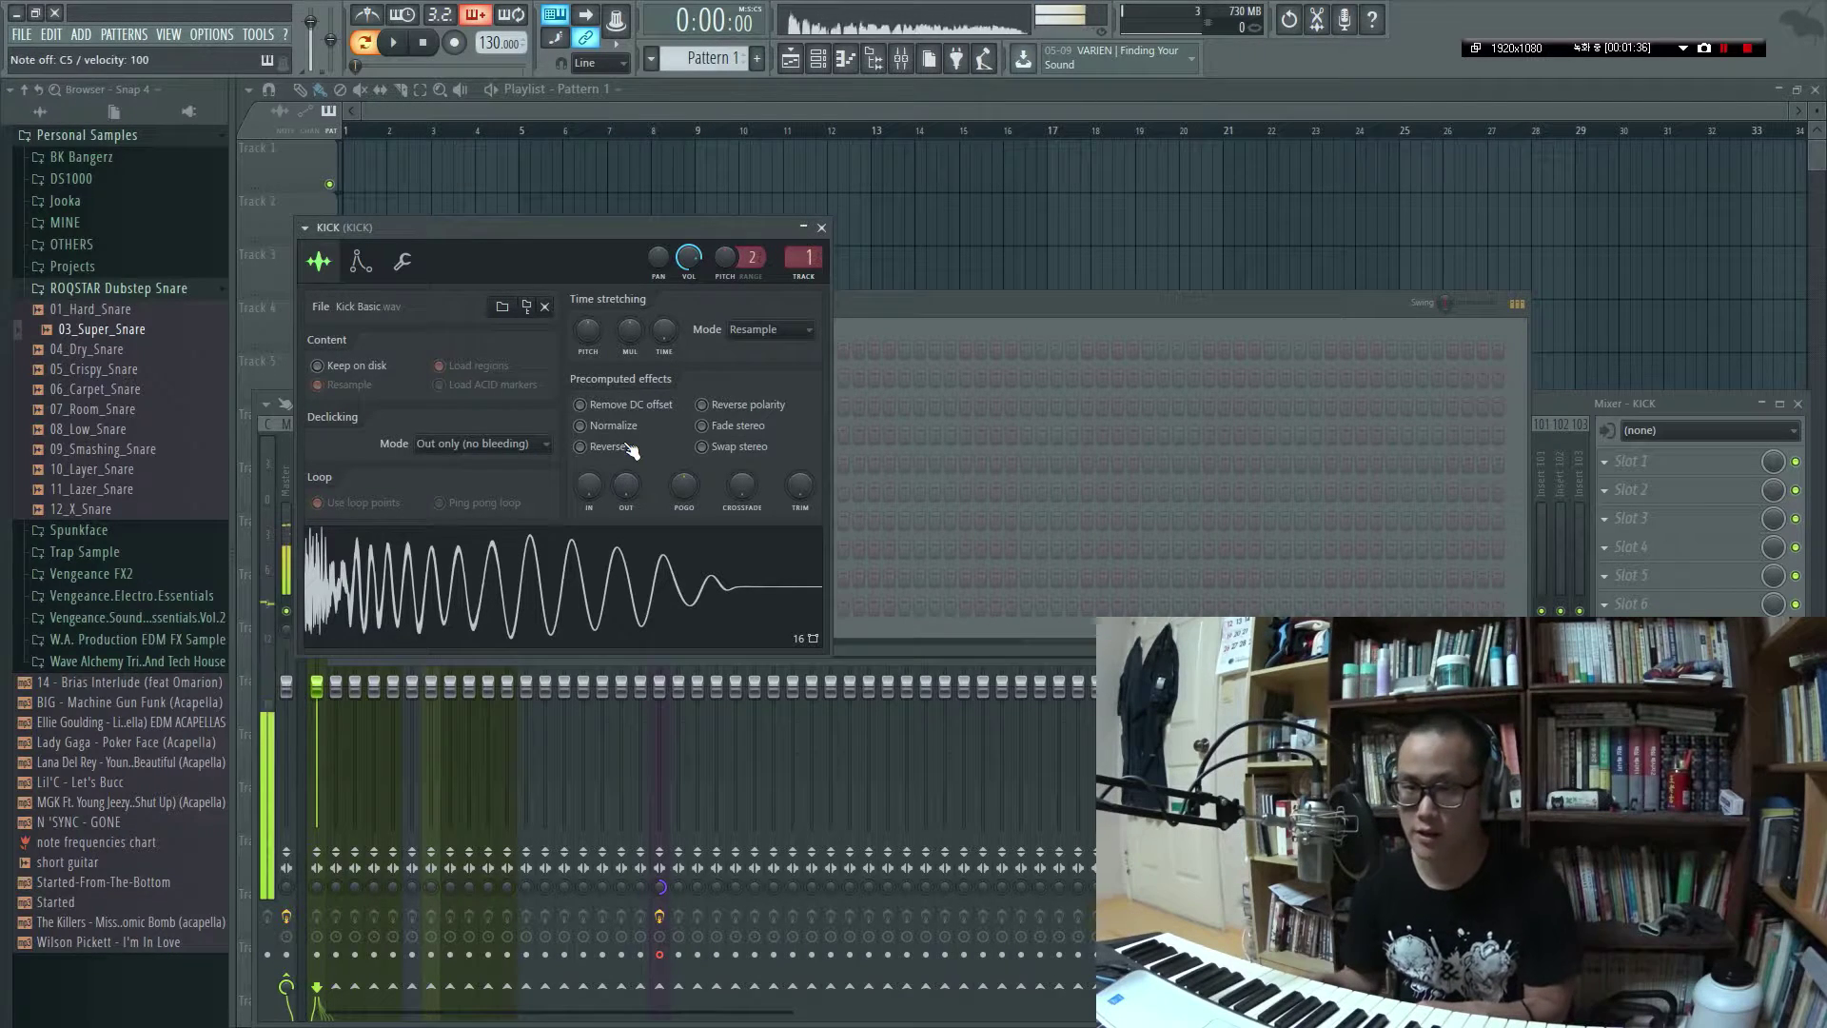
Add a fade-out to the KICK sample to shorten its tail, and audition the kick
{"action": "mouse_move", "coordinate": [619, 489]}
{"action": "left_mouse_down"}
{"action": "mouse_move", "coordinate": [619, 462]}
{"action": "mouse_move", "coordinate": [620, 507]}
{"action": "mouse_move", "coordinate": [621, 464]}
{"action": "left_mouse_up"}
{"action": "key", "text": "q"}
{"action": "key", "text": "q"}
{"action": "key", "text": "q"}
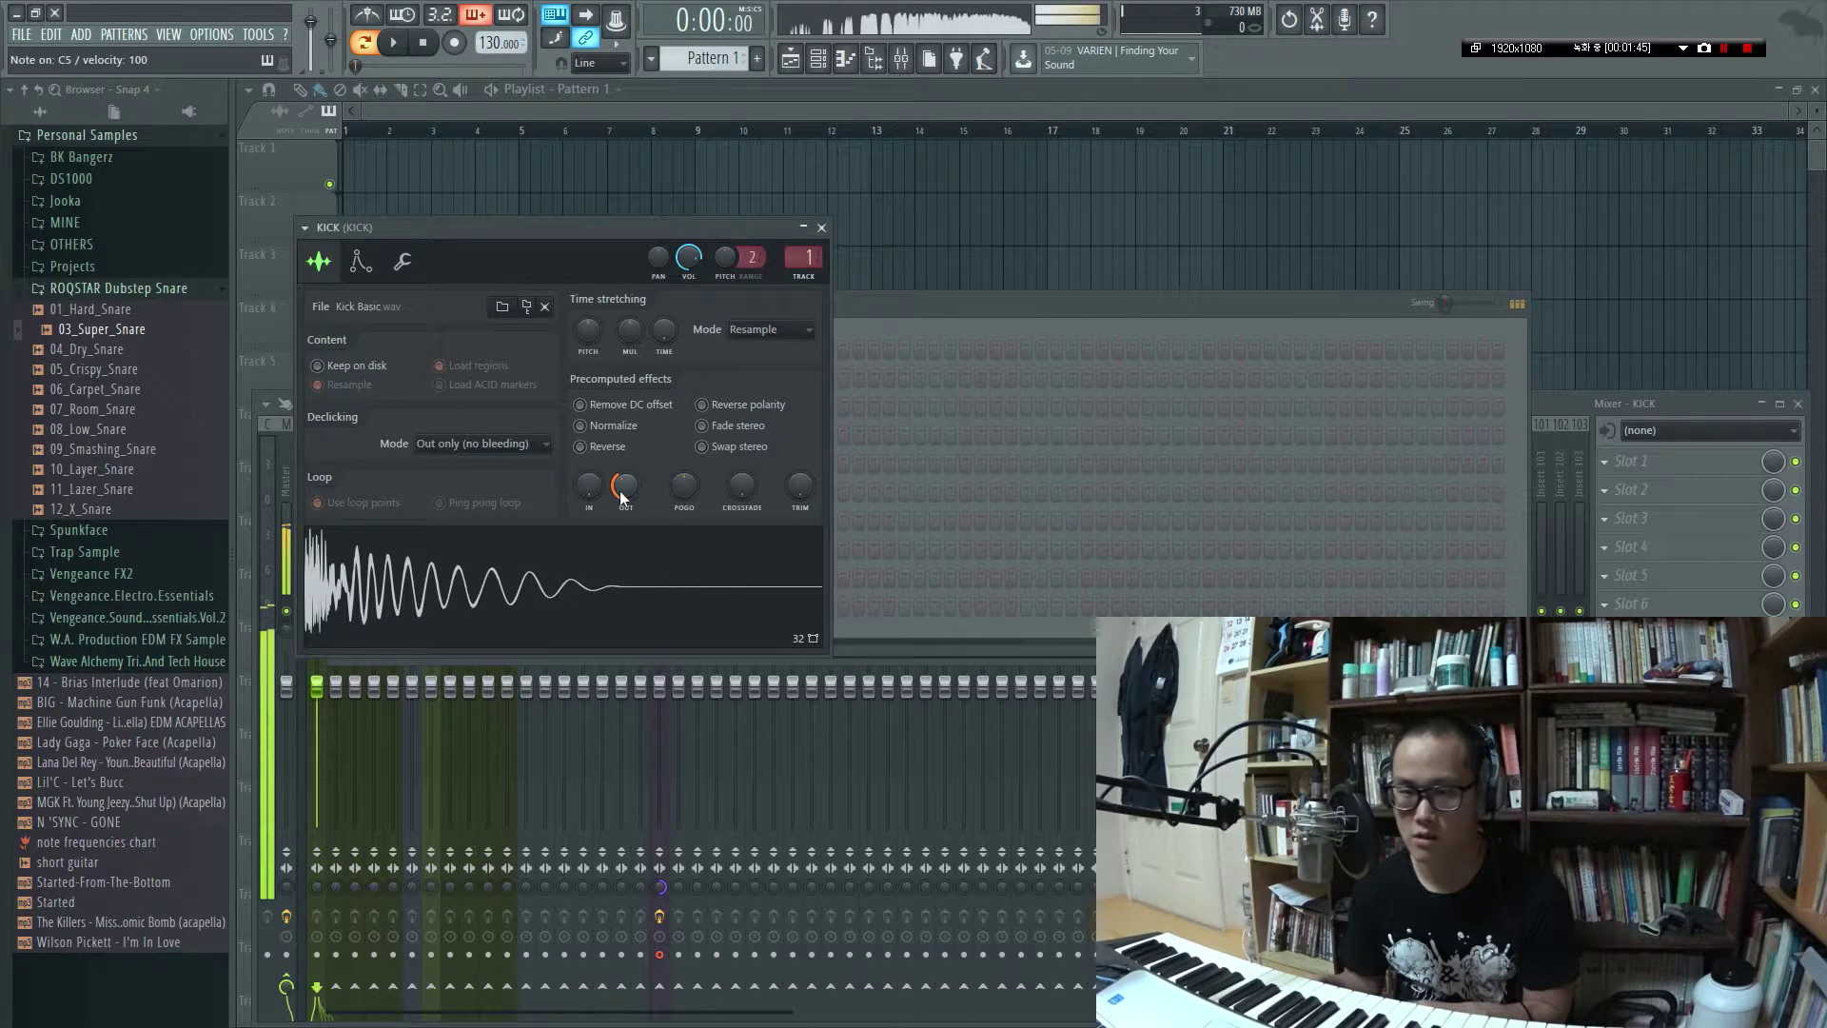
{"action": "key", "text": "q"}
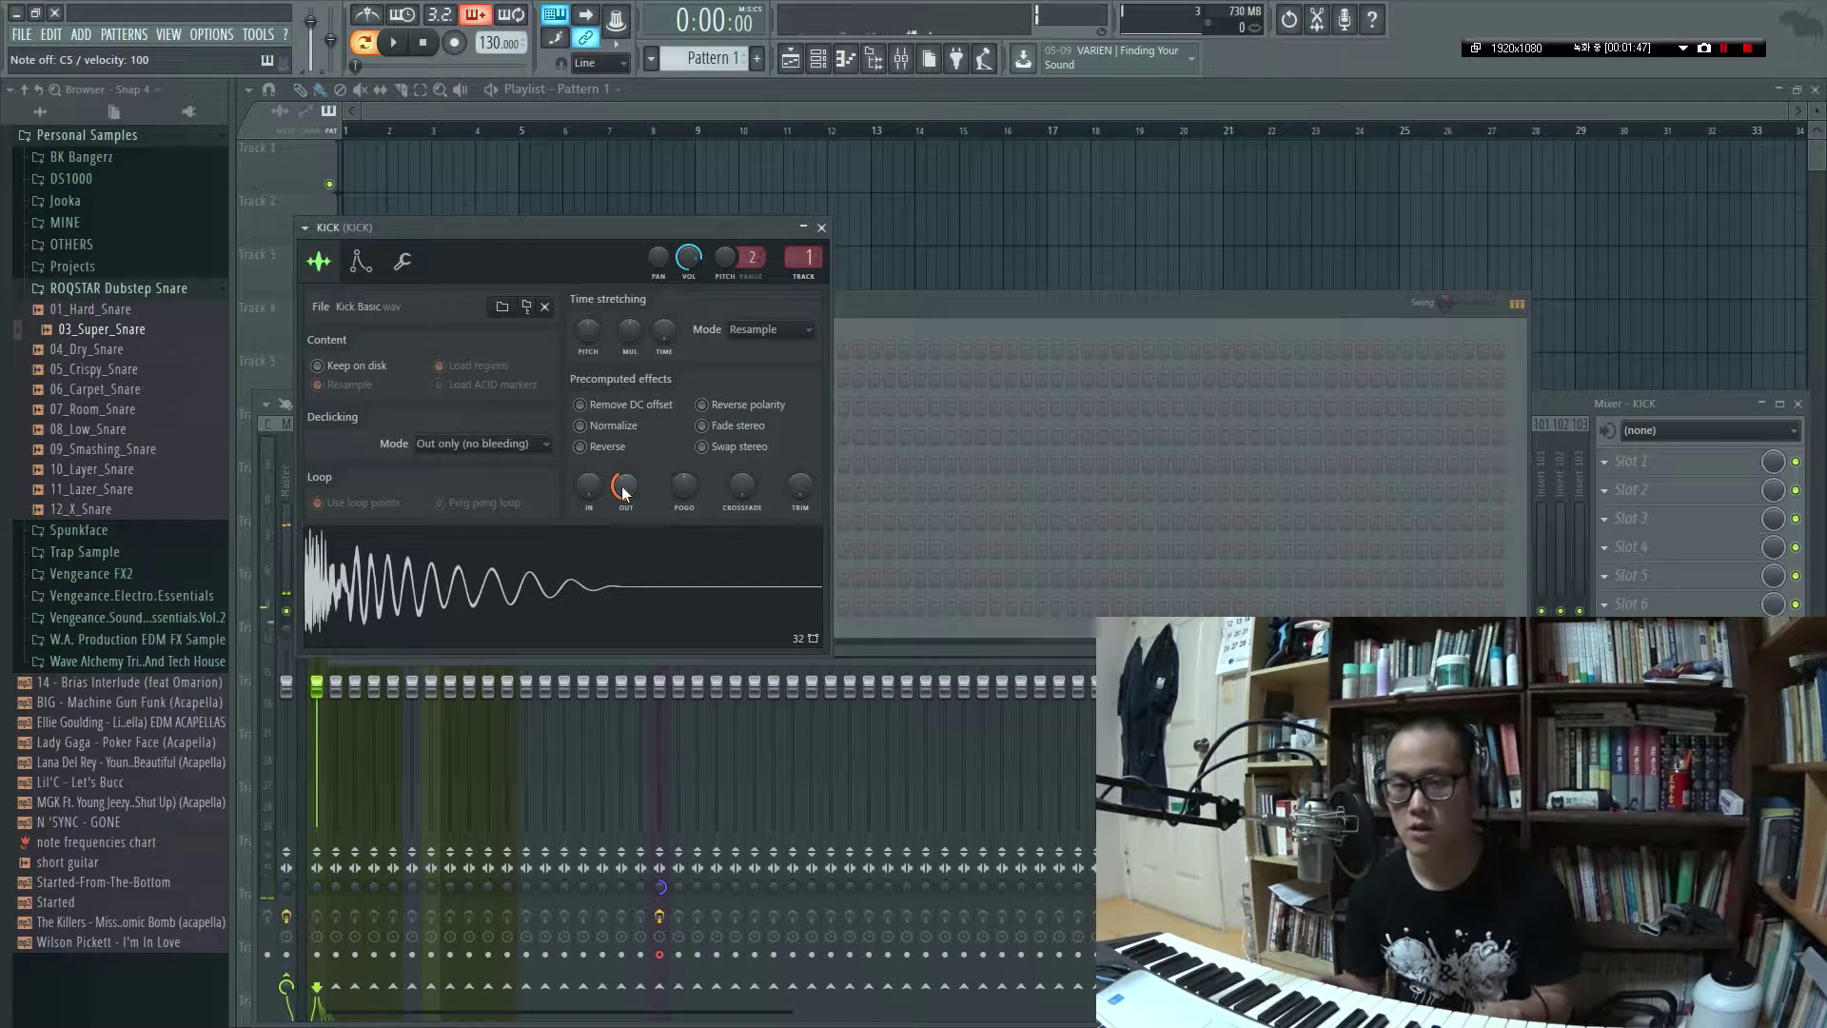
{"action": "key", "text": "Escape"}
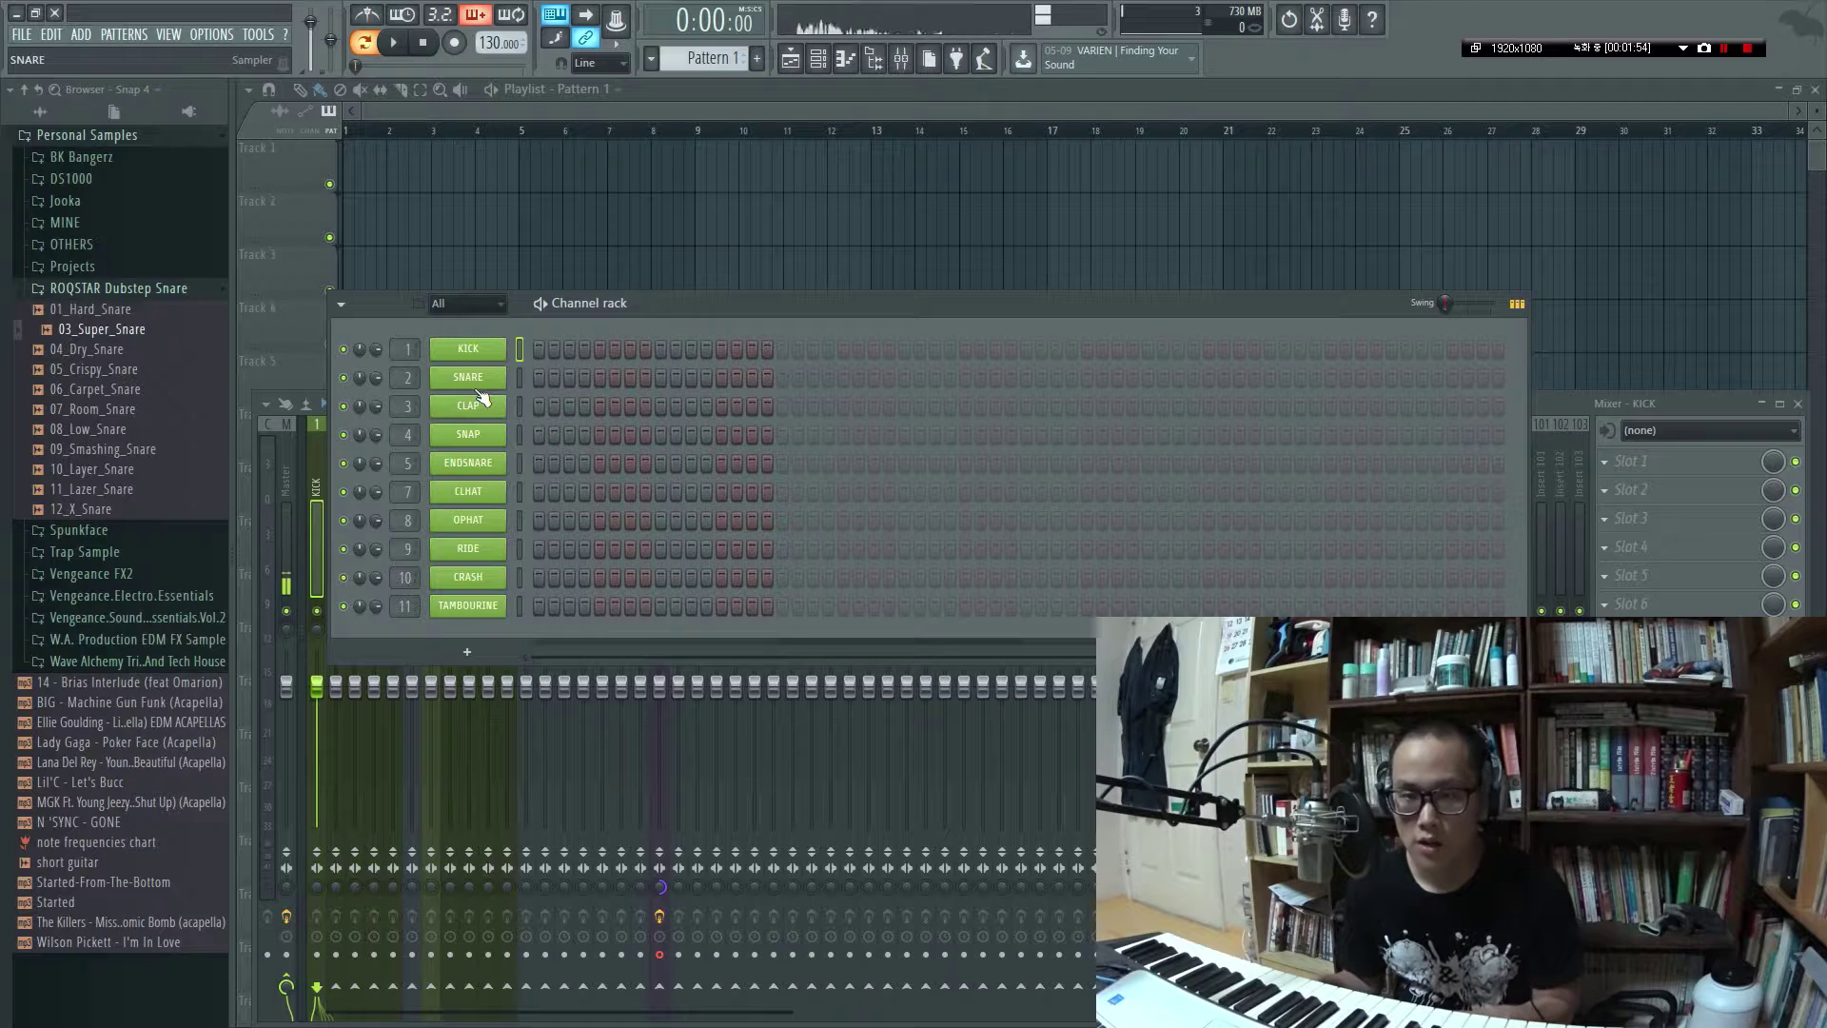
Check the SNARE channel's sample and fill the KICK channel with a hit every 4 steps
{"action": "left_click", "coordinate": [480, 381]}
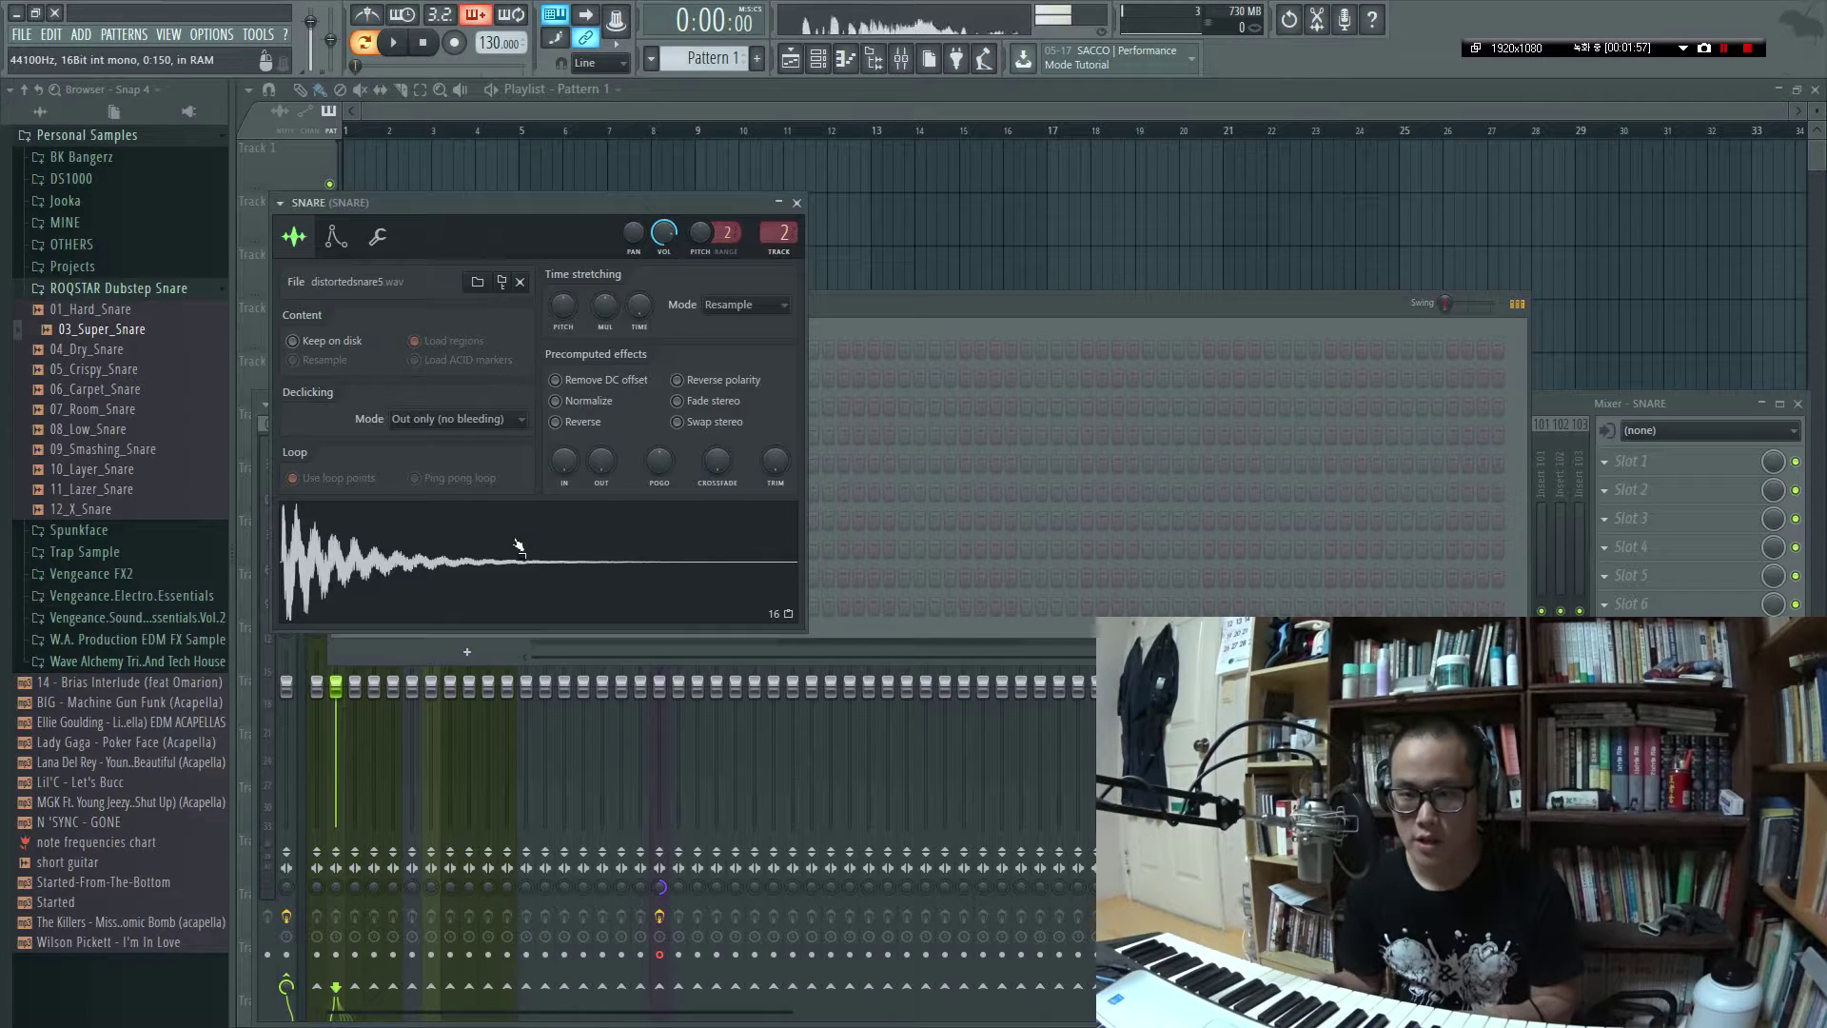
{"action": "key", "text": "Escape"}
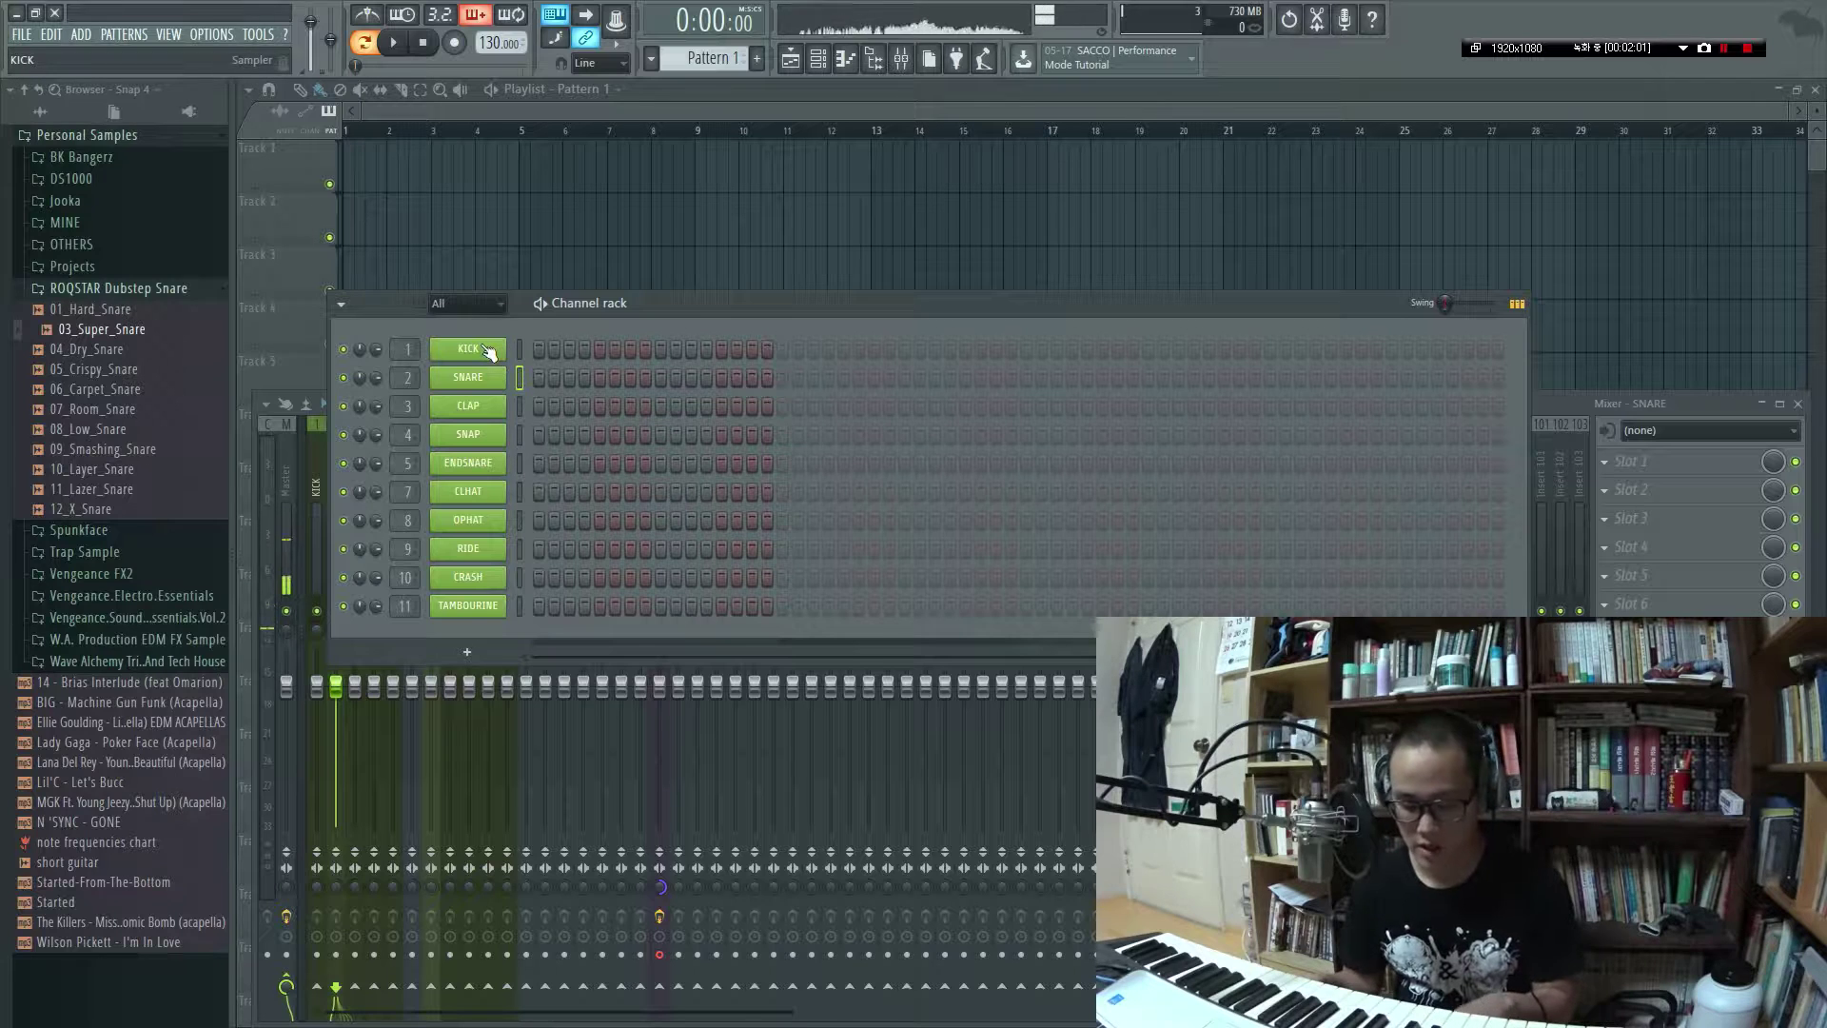
{"action": "right_click", "coordinate": [486, 348]}
{"action": "left_click", "coordinate": [514, 395]}
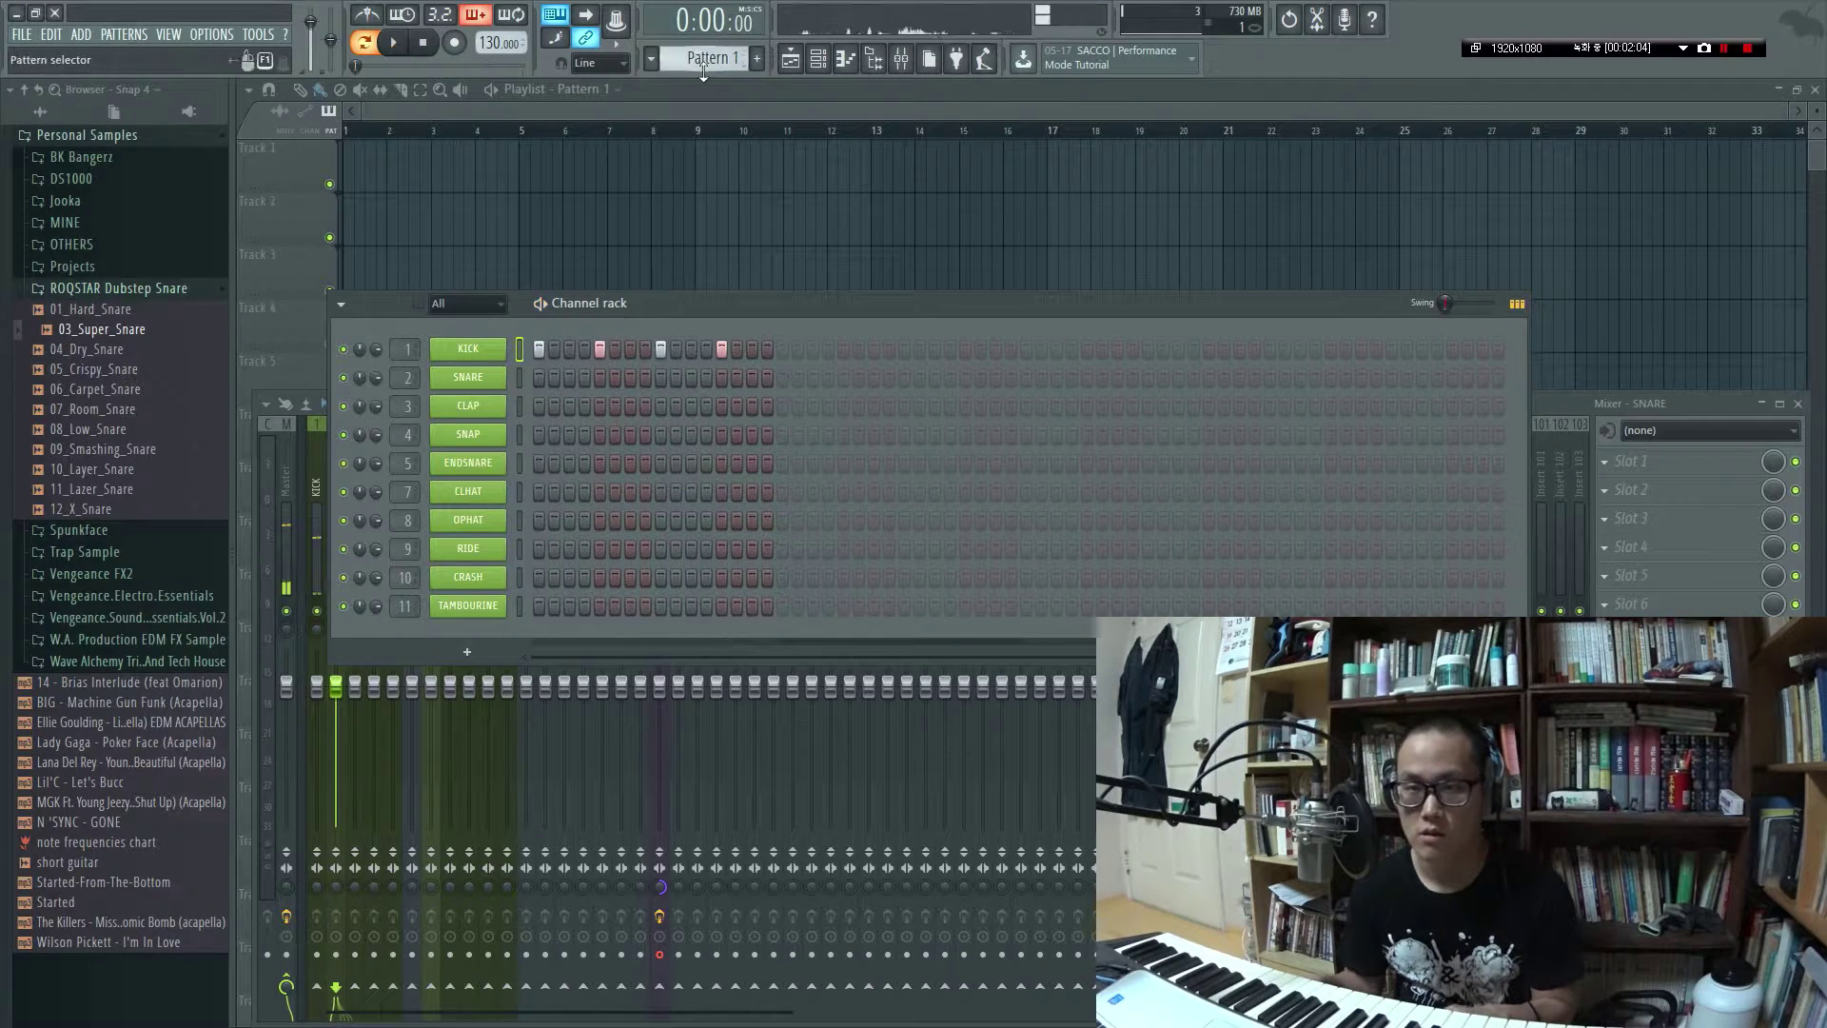
Rename Pattern 1 to DRUMS and give it a red color
{"action": "key", "text": "F2"}
{"action": "left_click", "coordinate": [902, 70]}
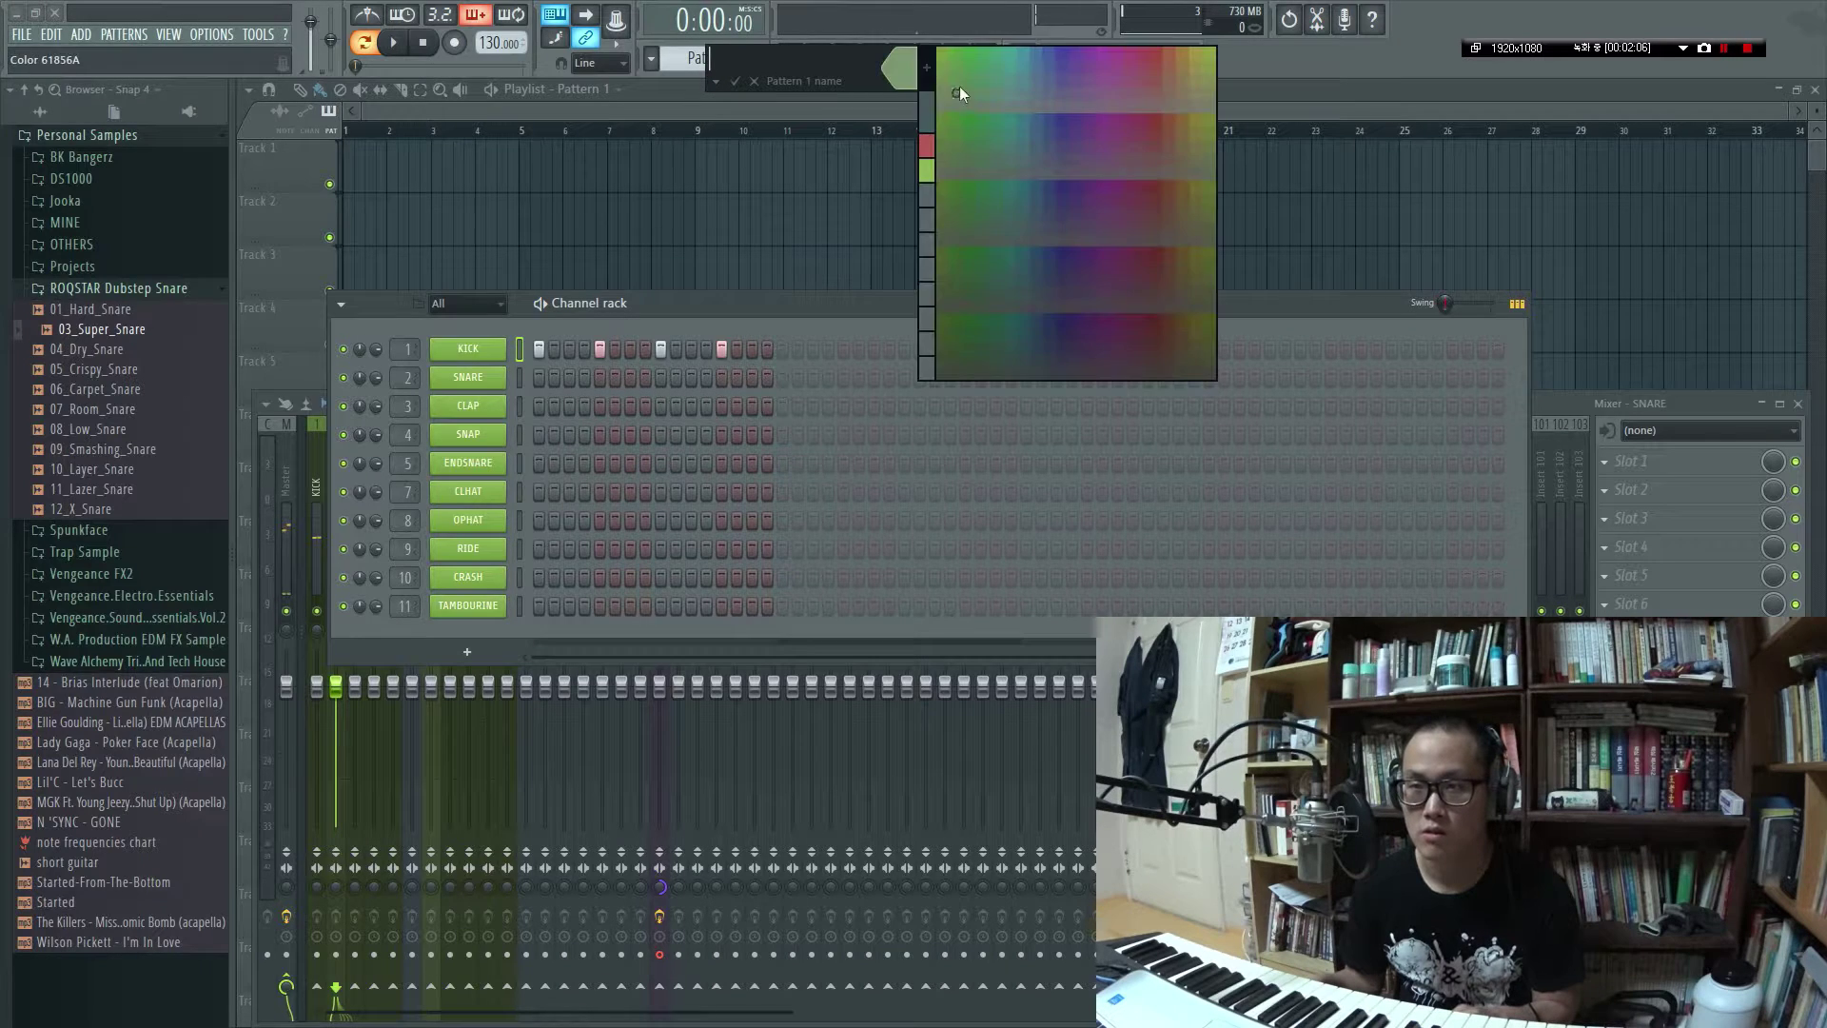
{"action": "left_click", "coordinate": [959, 92]}
{"action": "type", "text": "DRUM"}
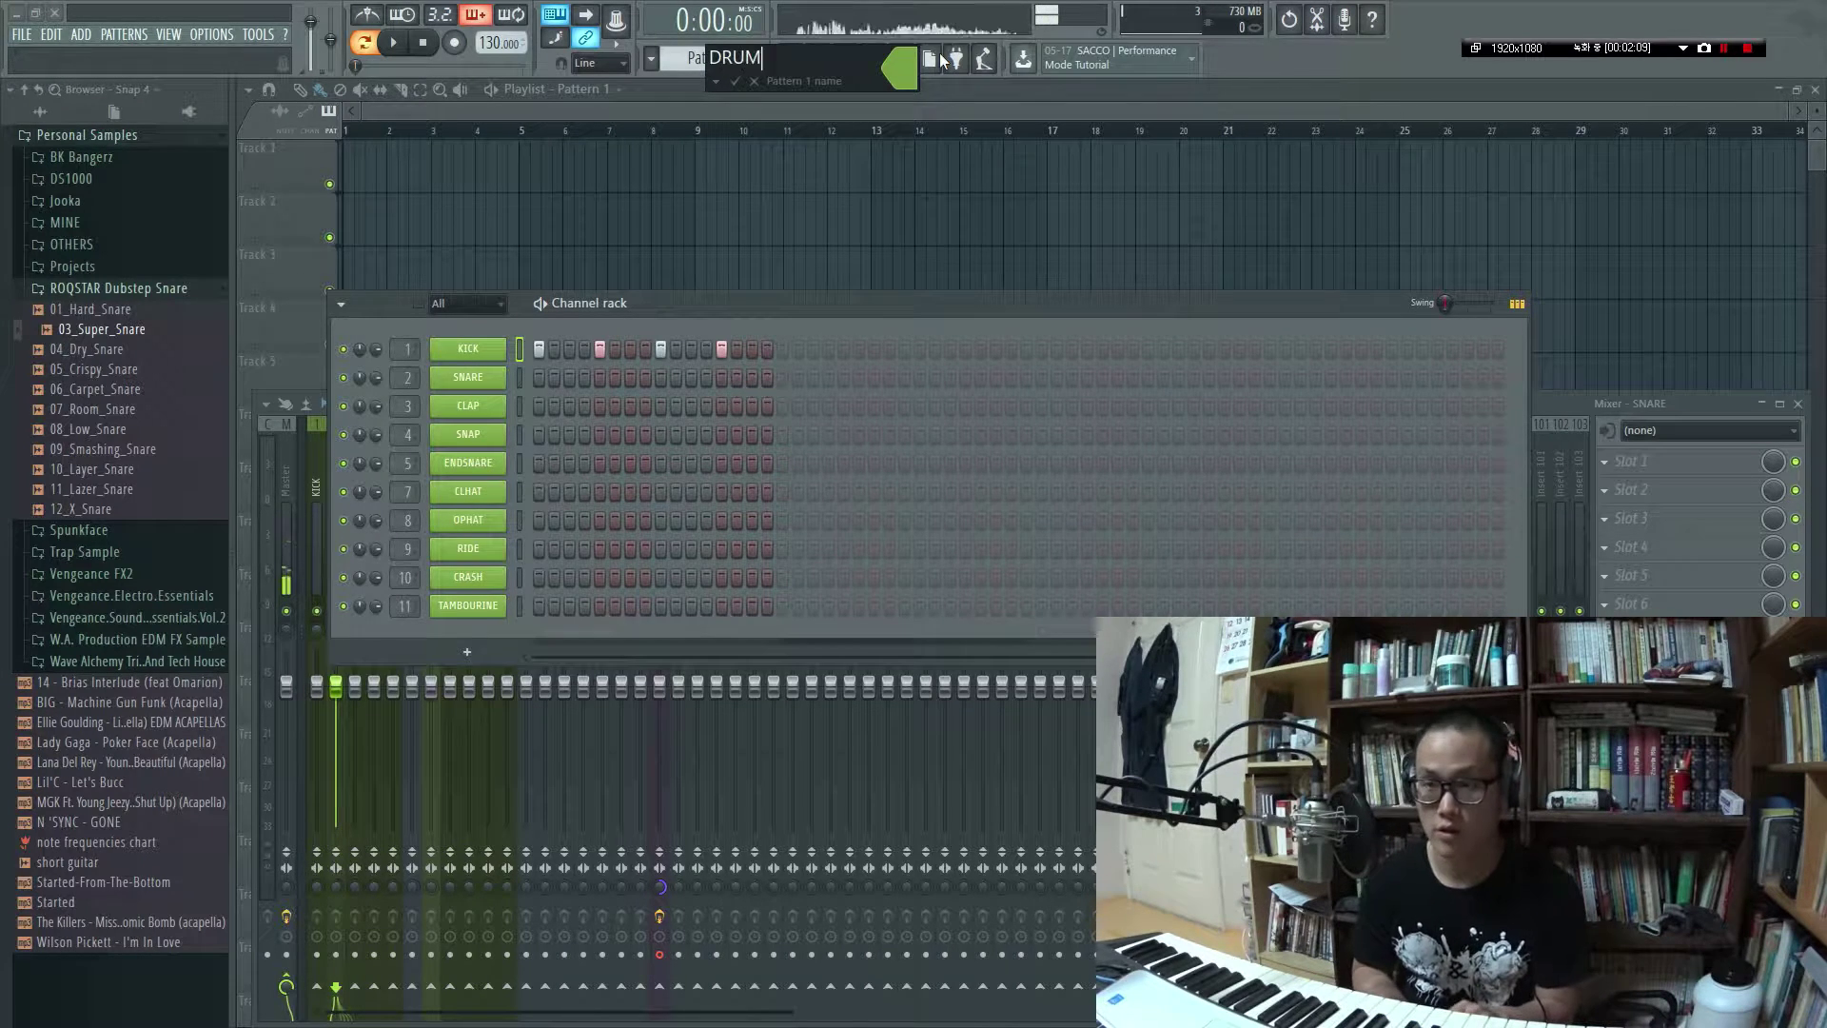
{"action": "type", "text": "S"}
{"action": "key", "text": "Return"}
Place the DRUMS pattern clip on Track 1 of the playlist, starting at bar 1
{"action": "left_click", "coordinate": [601, 219]}
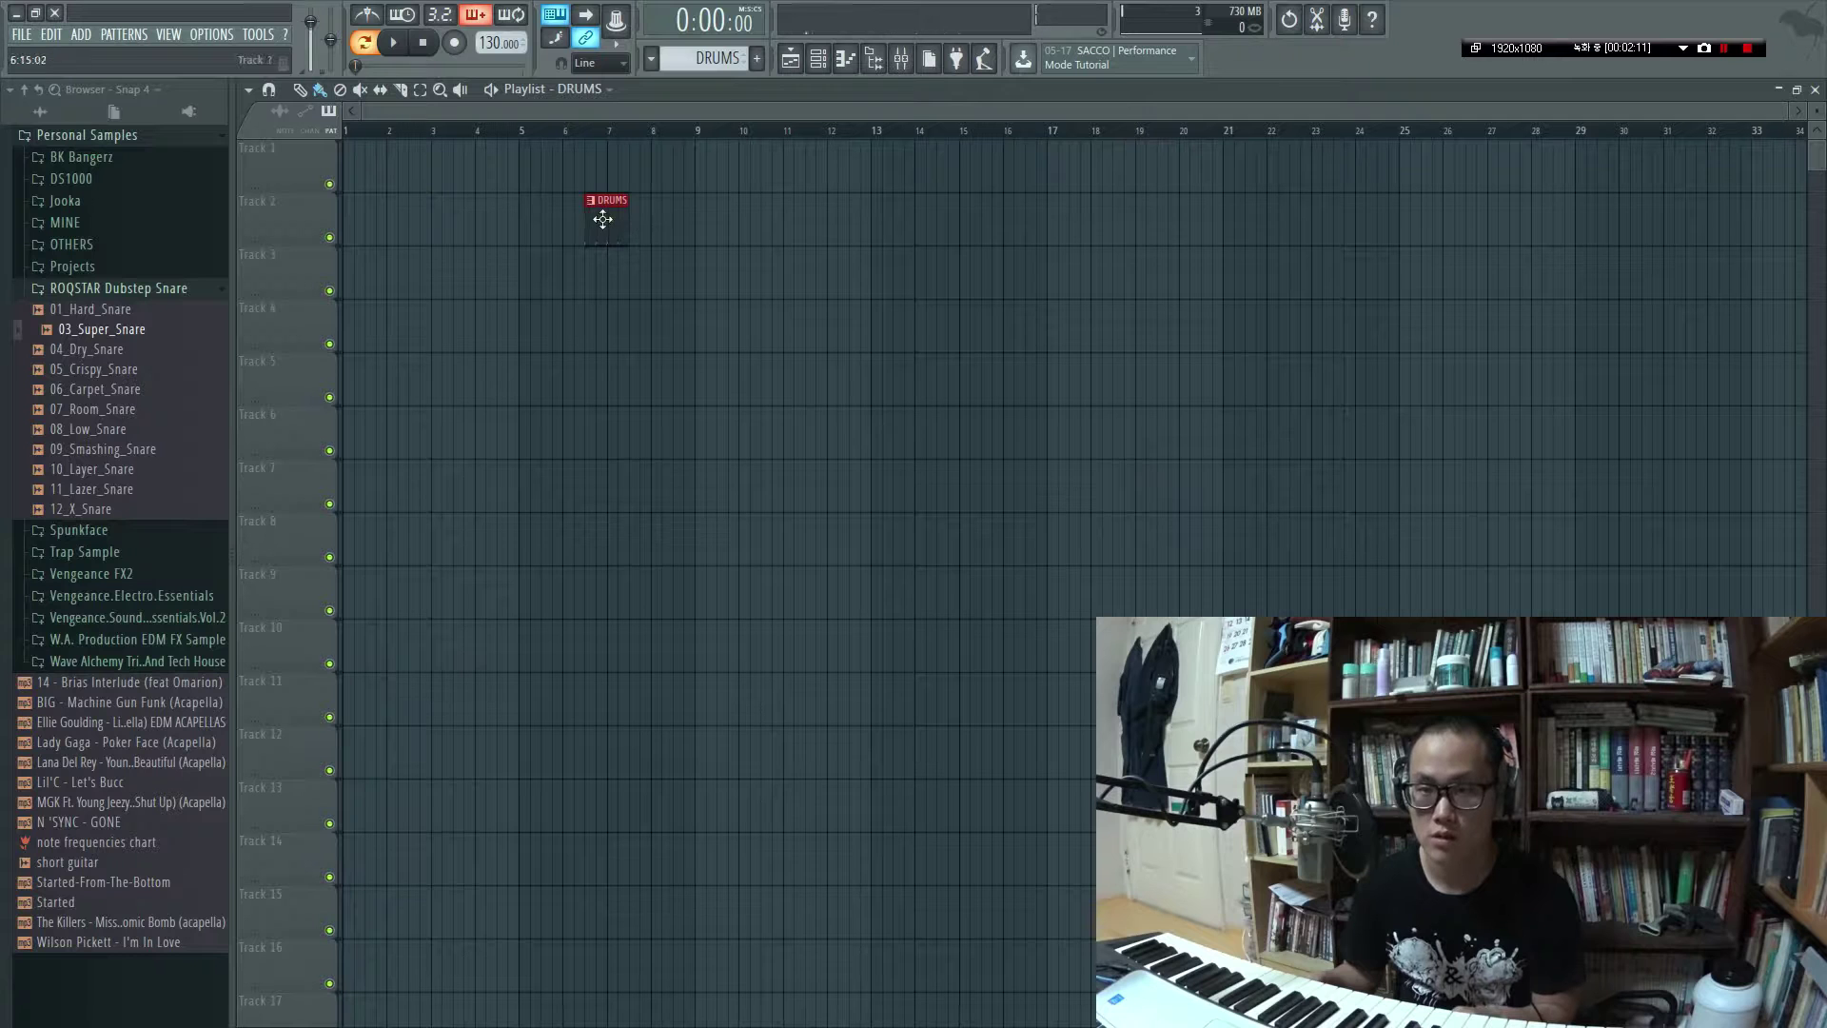
{"action": "left_click_drag", "start_coordinate": [603, 219], "coordinate": [361, 163]}
{"action": "scroll", "coordinate": [364, 220], "scroll_direction": "up", "scroll_amount": 5}
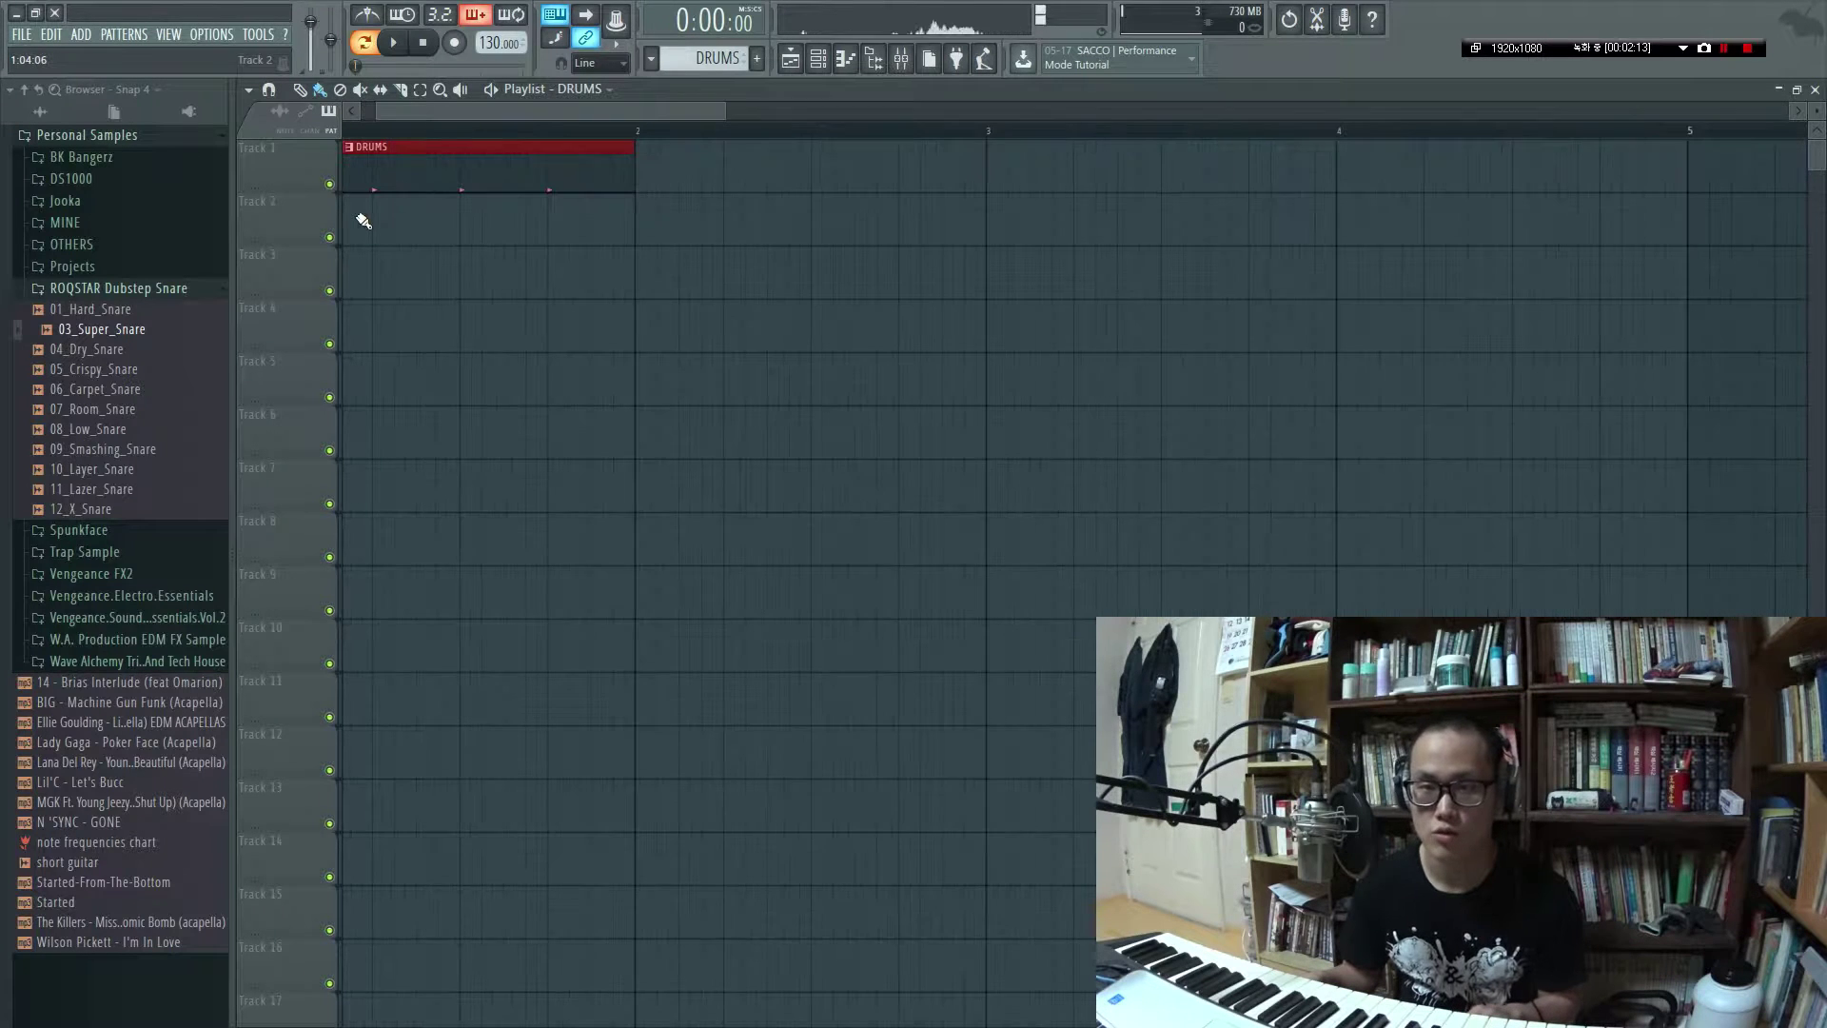
{"action": "scroll", "coordinate": [362, 221], "scroll_direction": "up", "scroll_amount": 2}
{"action": "left_click_drag", "start_coordinate": [400, 111], "coordinate": [385, 112]}
{"action": "scroll", "coordinate": [346, 265], "scroll_direction": "up", "scroll_amount": 2}
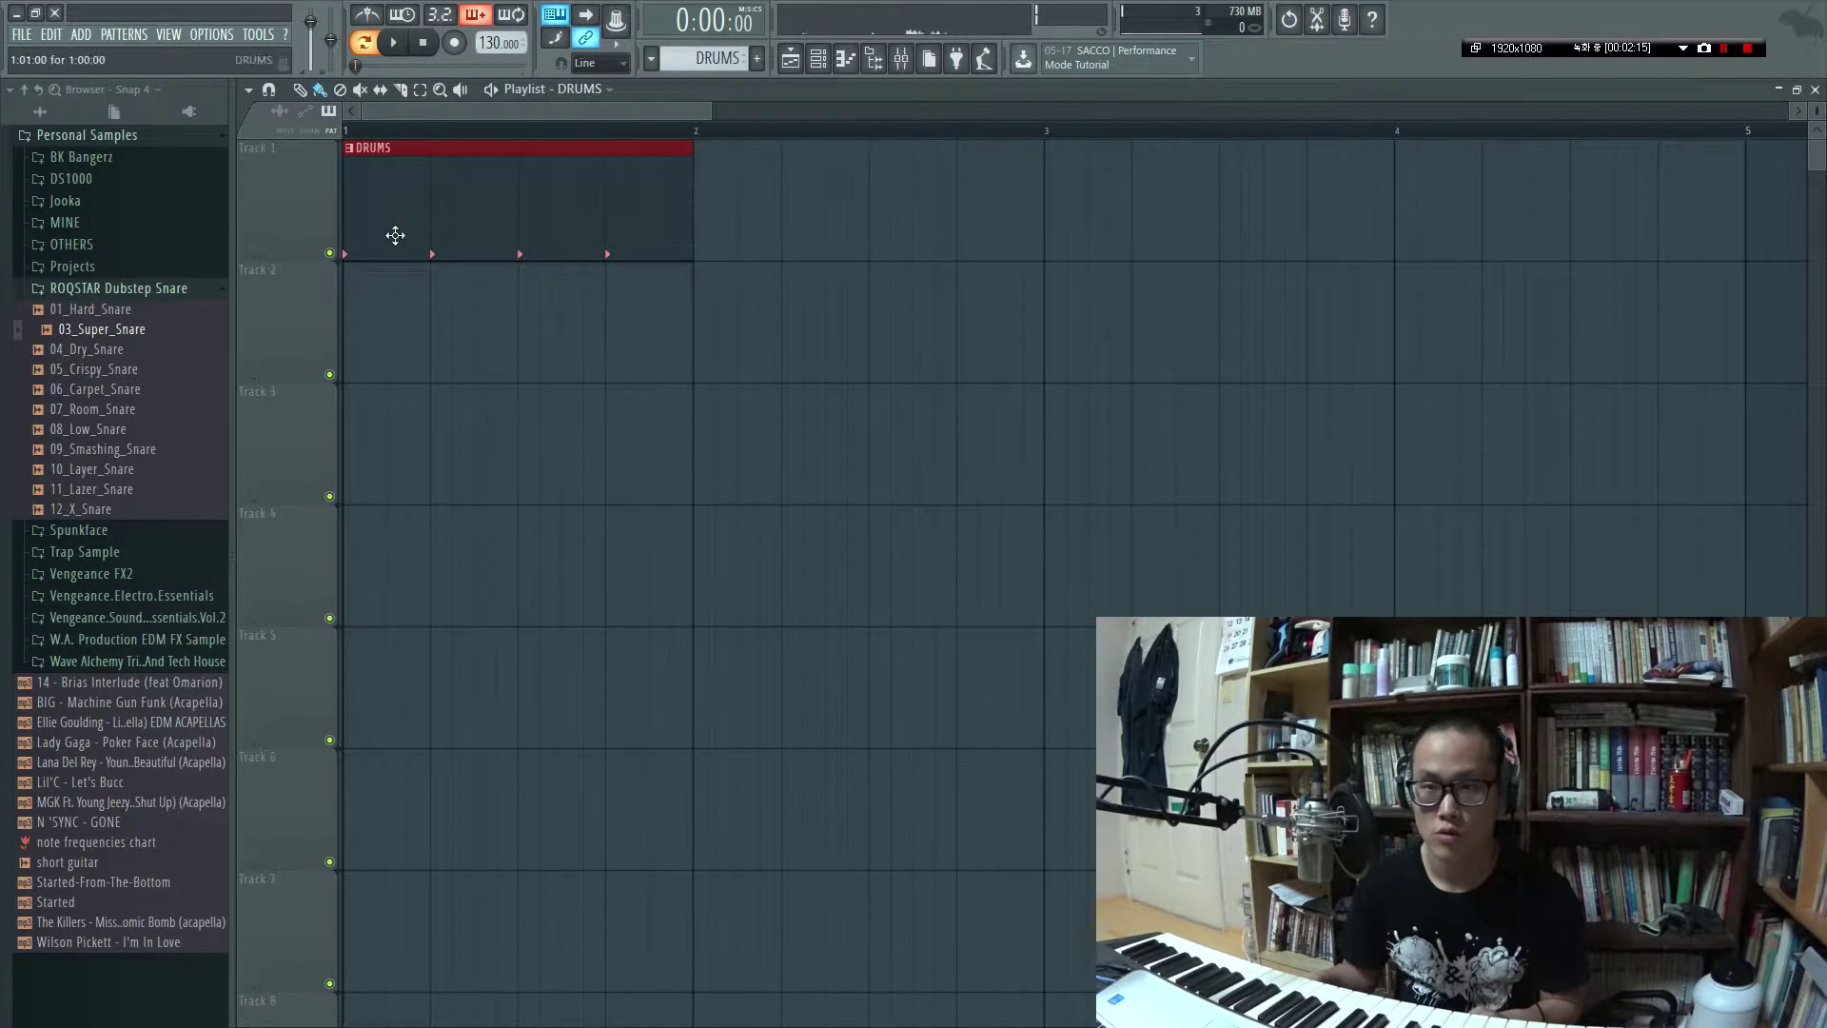
Duplicate the one-bar kick notes in the KICK piano roll three times, aligning the copies to the starts of bars 2, 3 and 4
{"action": "double_click", "coordinate": [395, 235]}
{"action": "scroll", "coordinate": [323, 403], "scroll_direction": "up", "scroll_amount": 2}
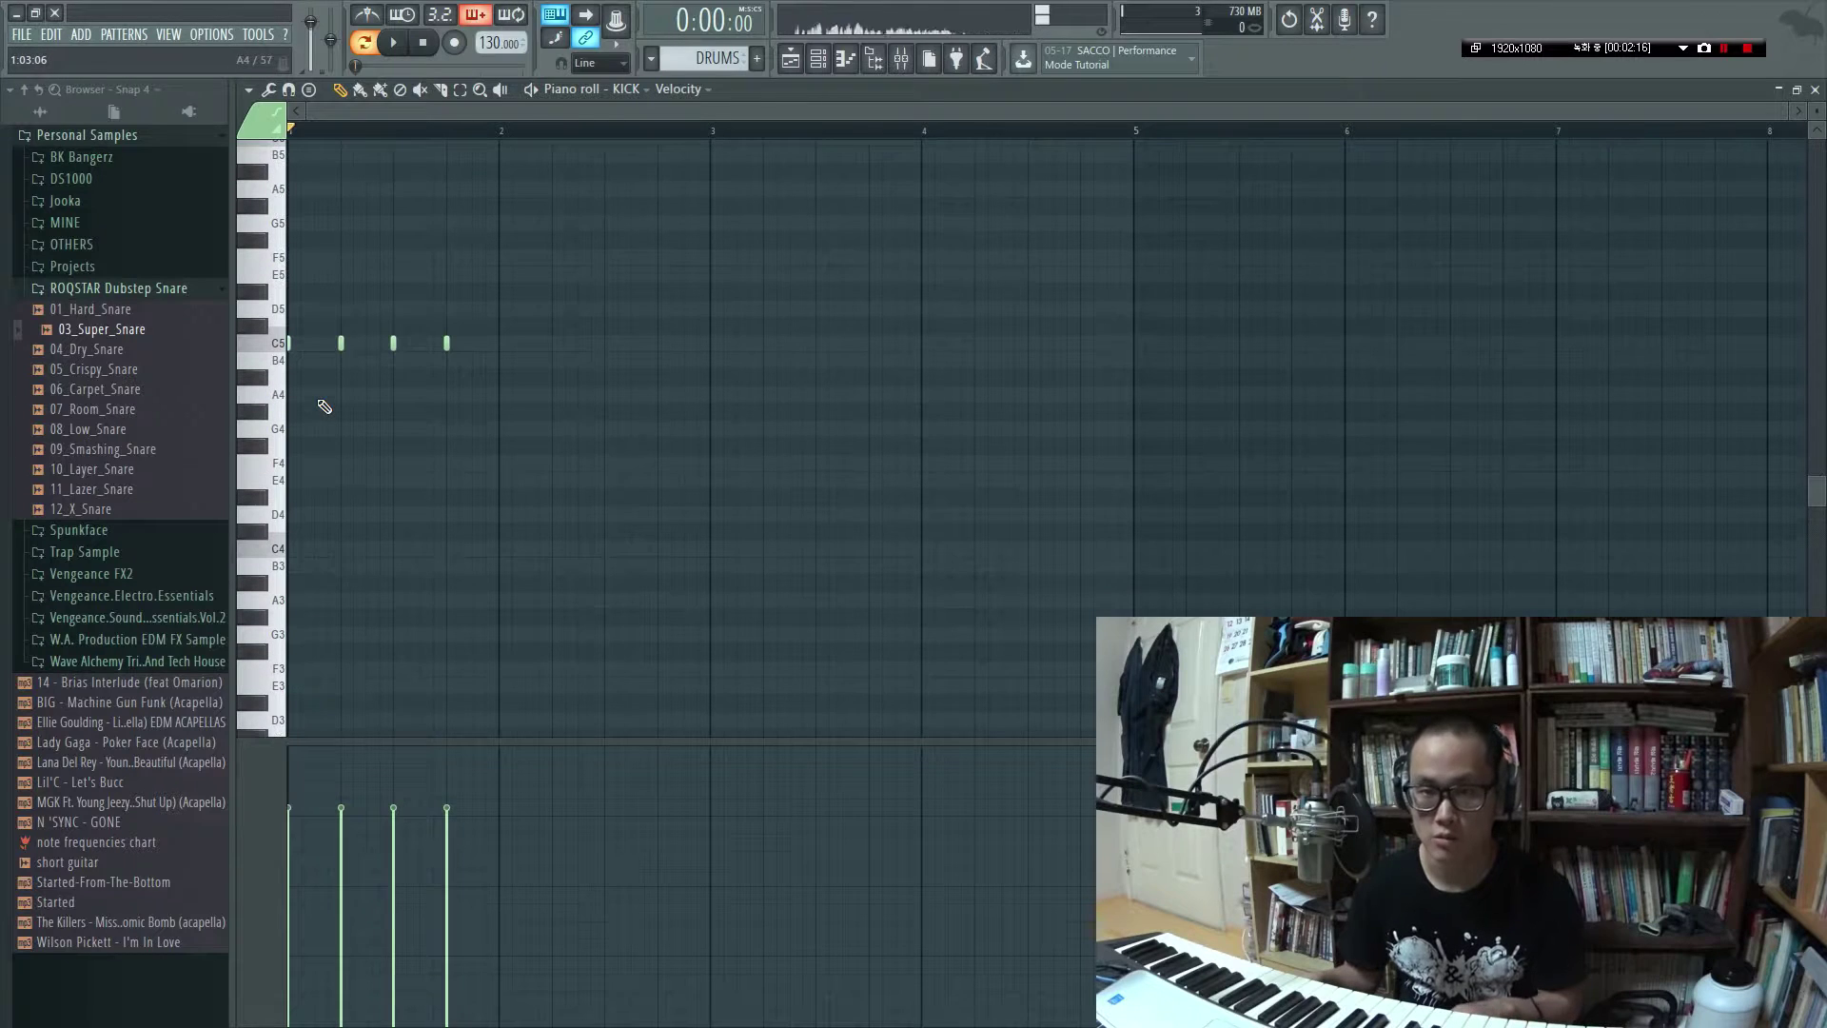
{"action": "key", "text": "ctrl+b"}
{"action": "left_click_drag", "start_coordinate": [459, 345], "coordinate": [497, 342]}
{"action": "key", "text": "ctrl+b"}
{"action": "left_click_drag", "start_coordinate": [670, 344], "coordinate": [705, 344]}
{"action": "key", "text": "ctrl+b"}
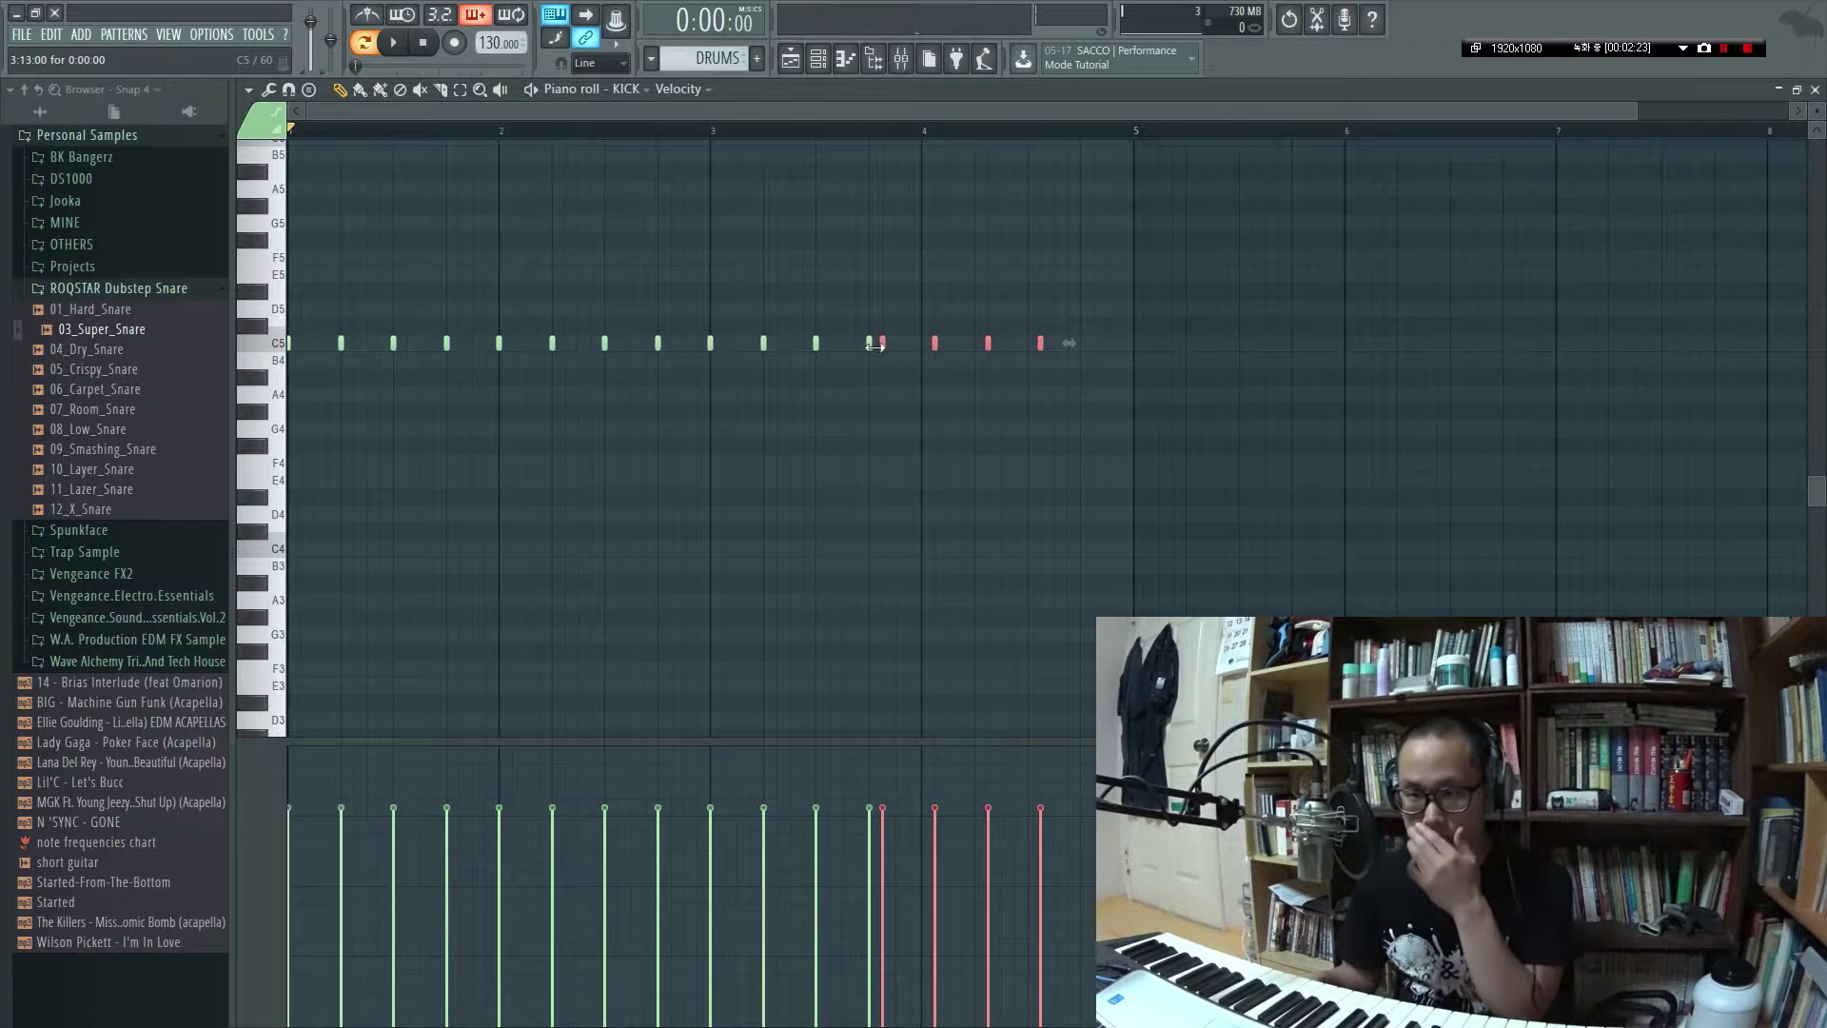
{"action": "left_click_drag", "start_coordinate": [877, 343], "coordinate": [916, 365]}
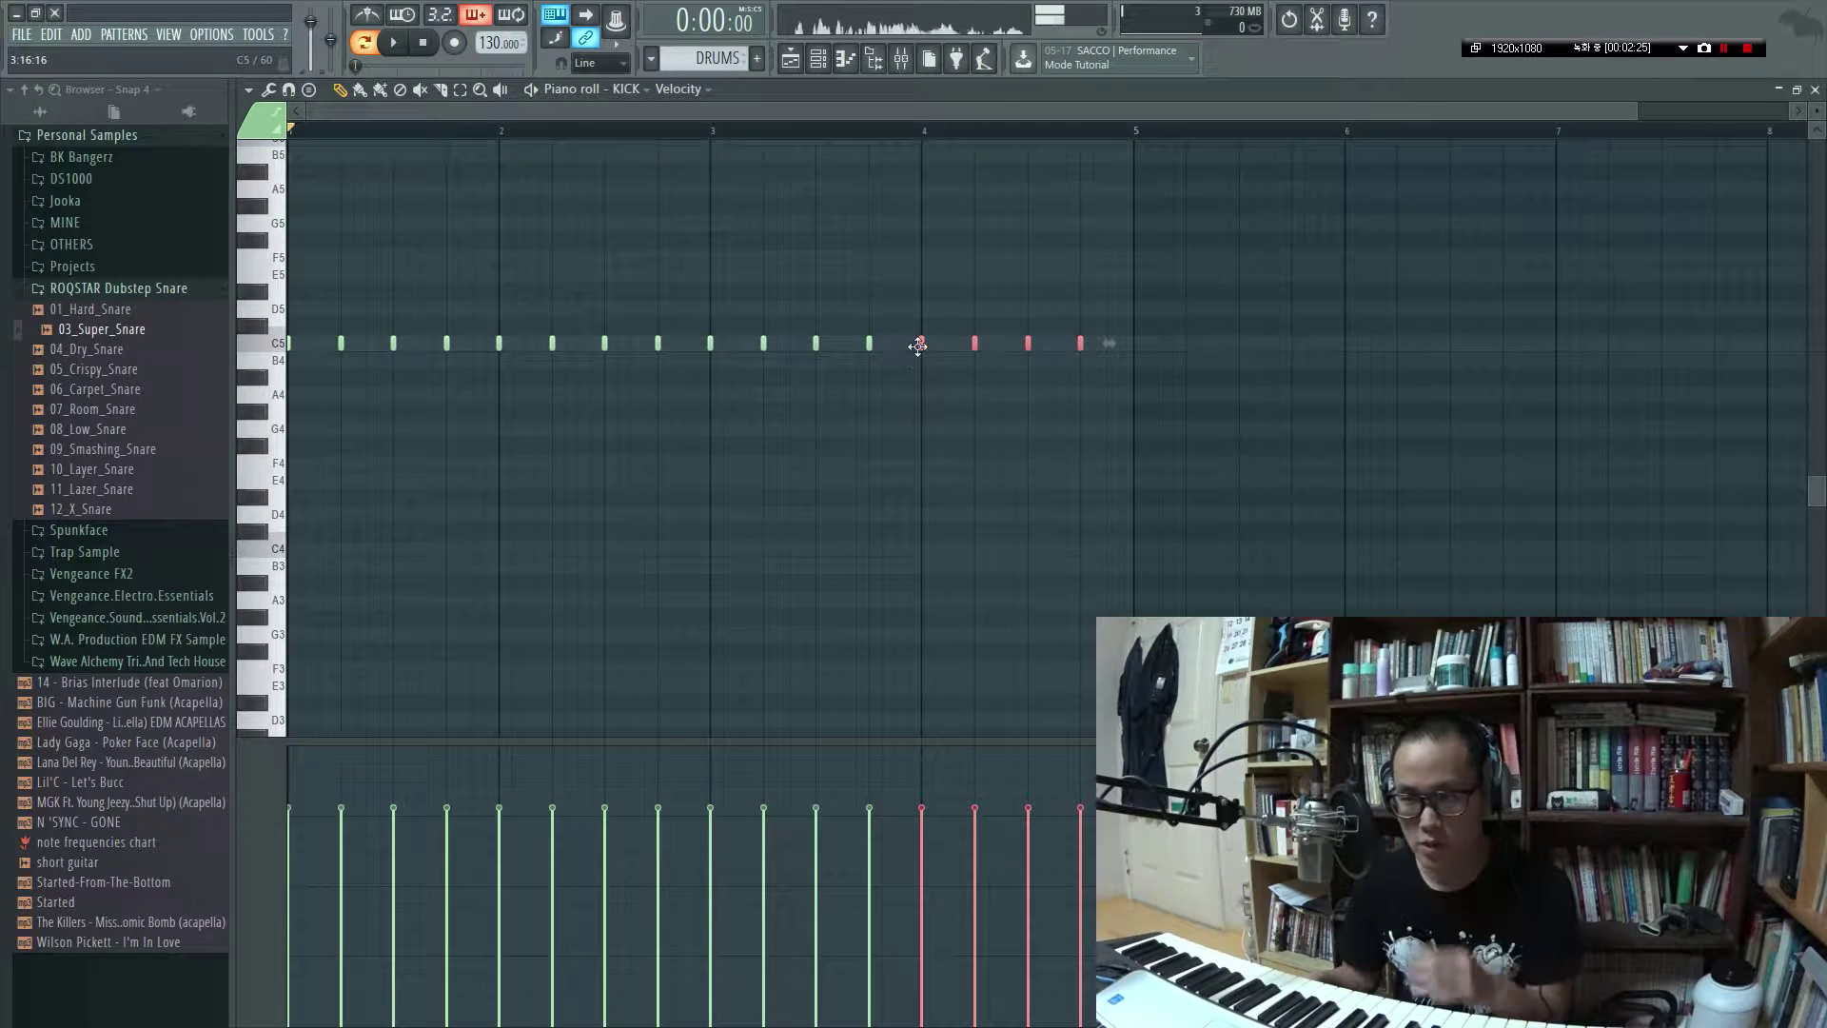
Play back the kick pattern from the channel rack while checking the KICK sample settings
{"action": "key", "text": "F7"}
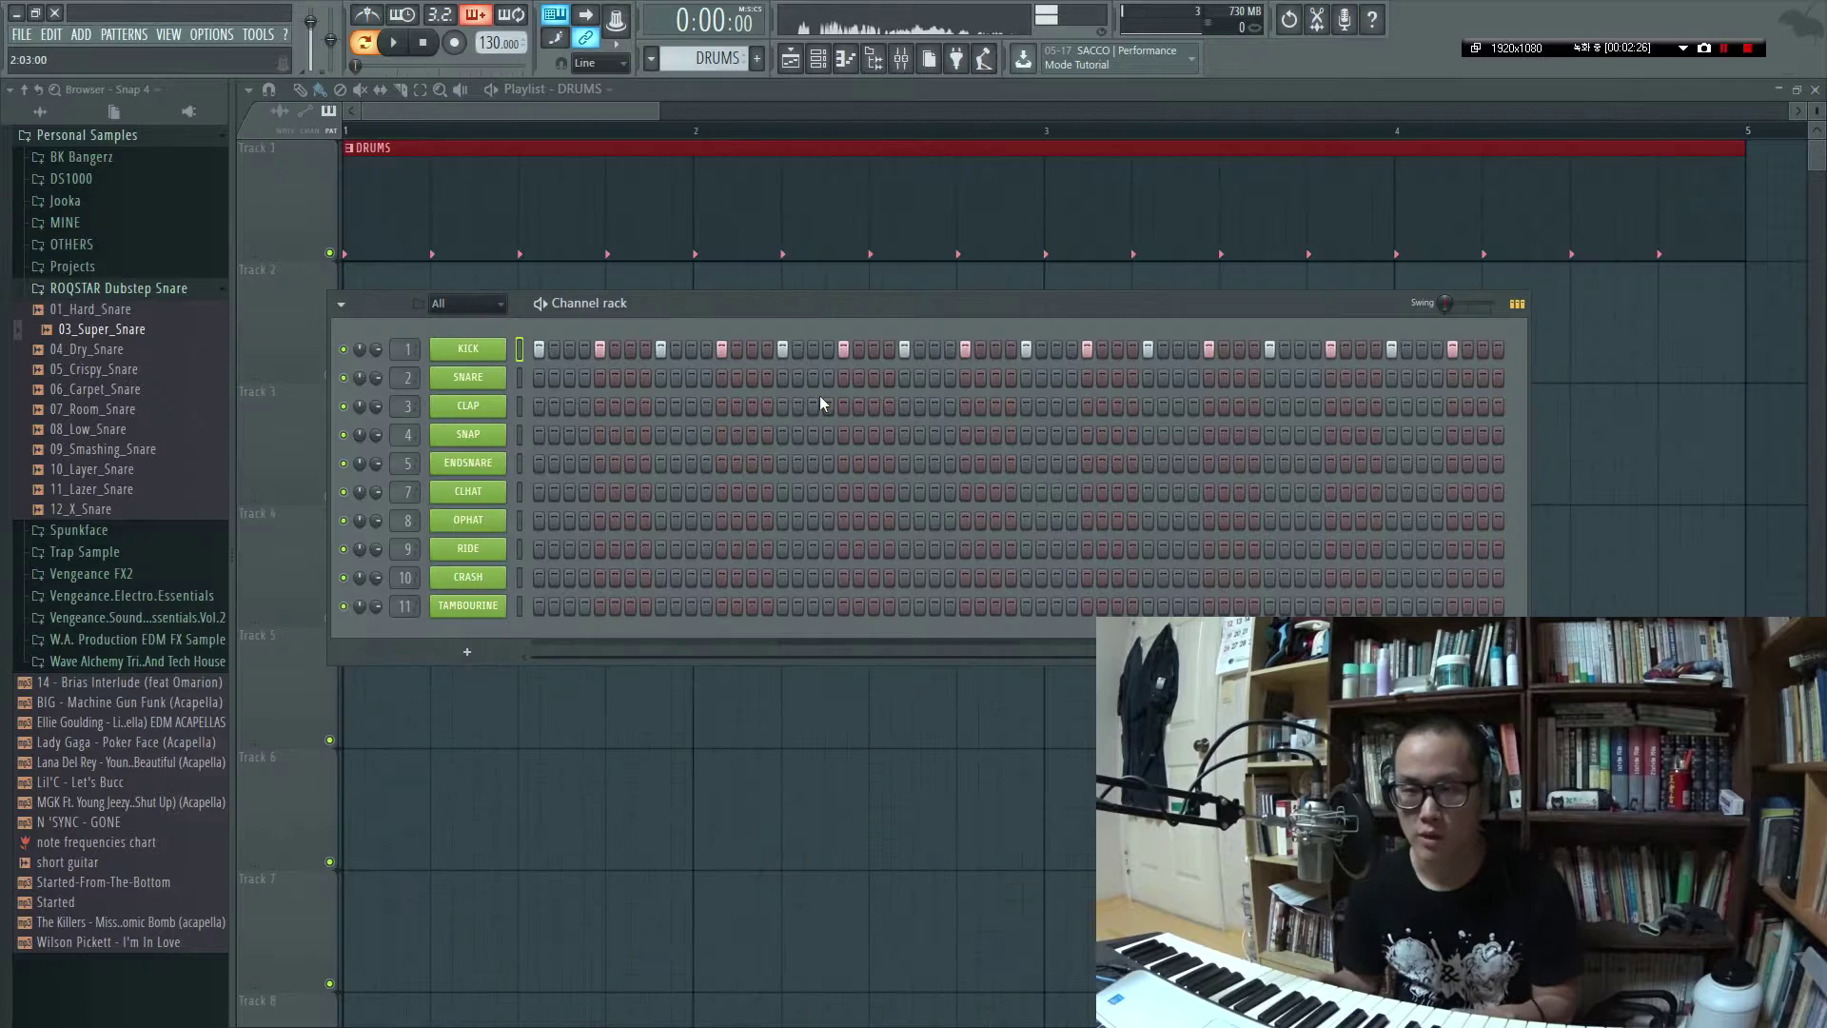
{"action": "key", "text": "space"}
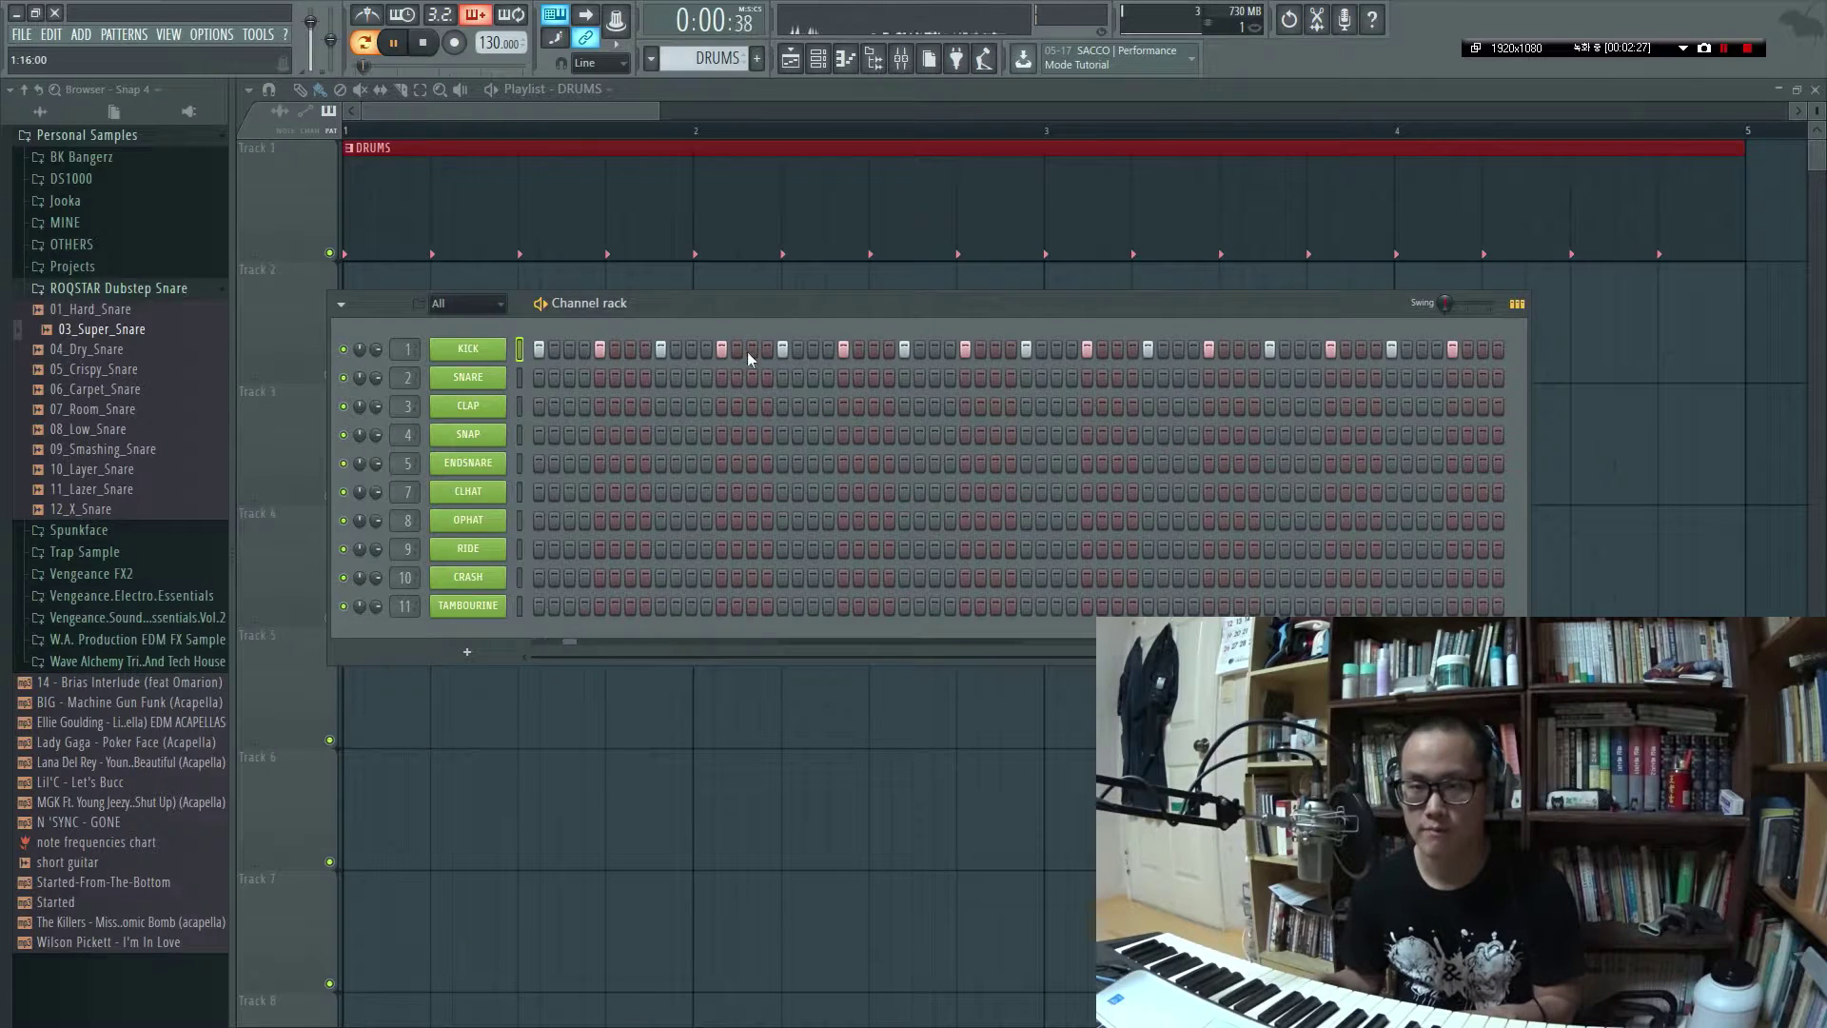
{"action": "left_click", "coordinate": [468, 348]}
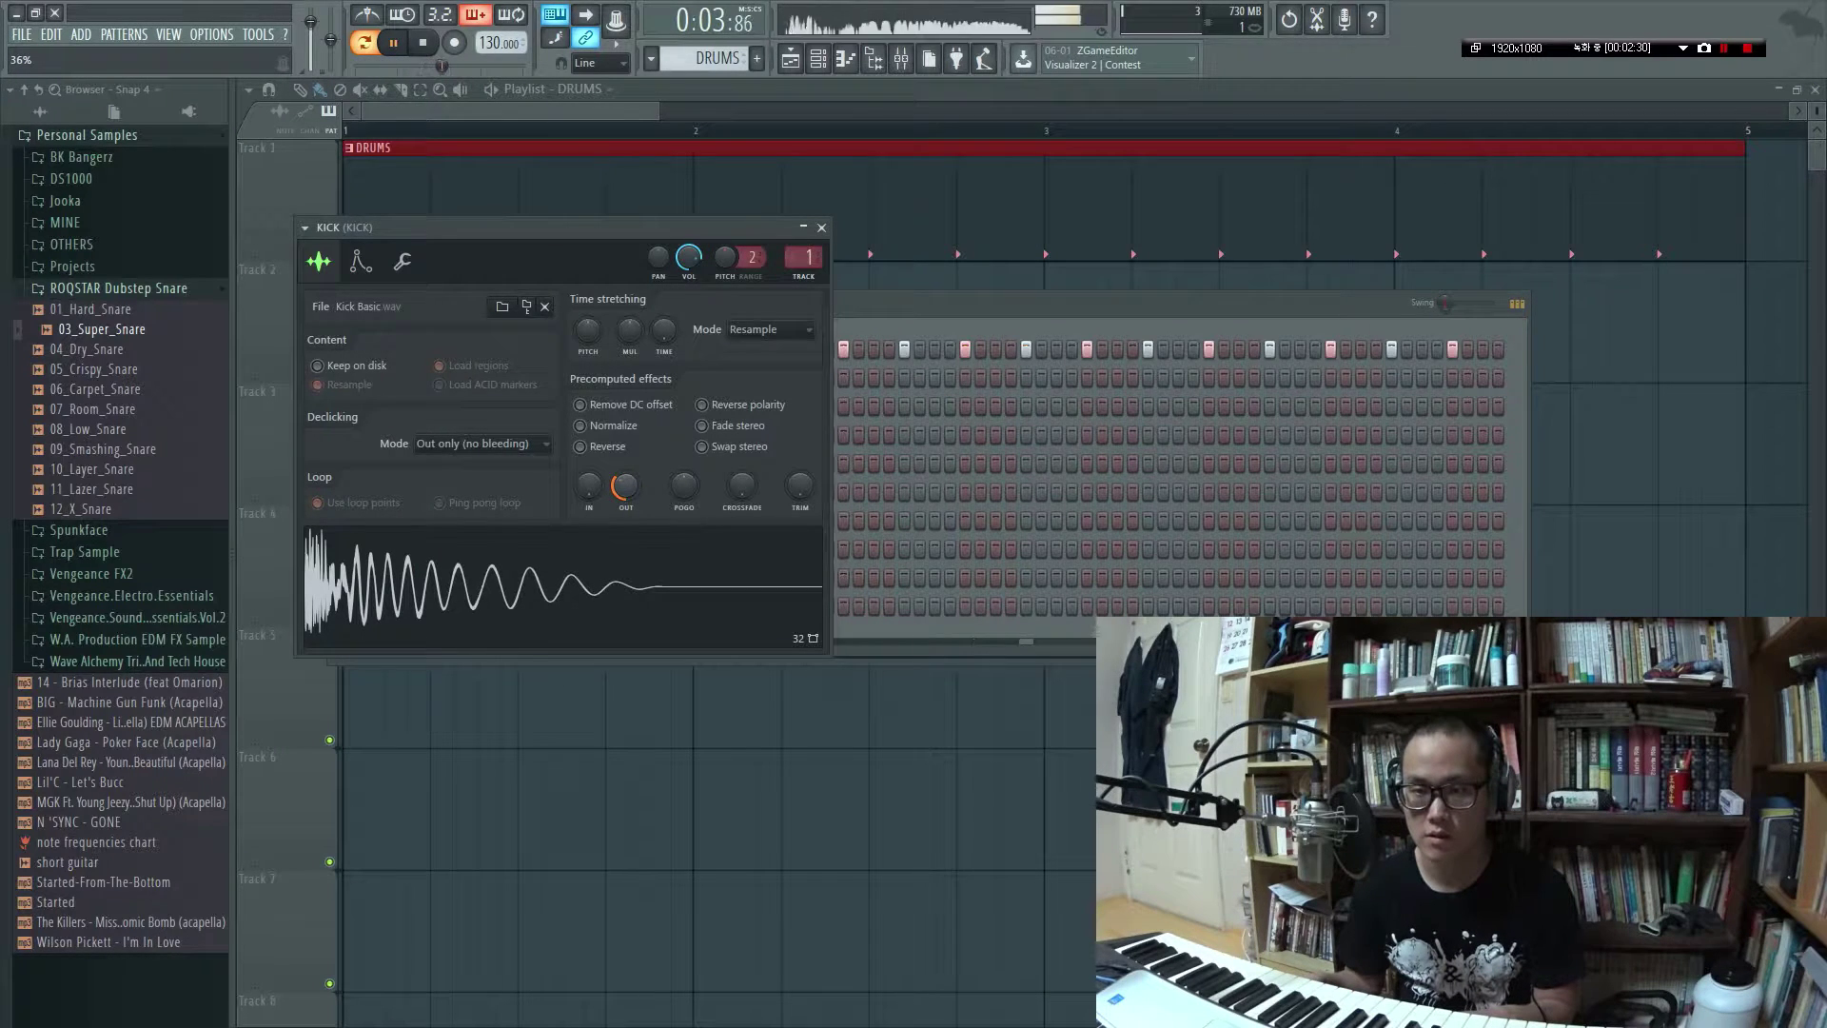
{"action": "key", "text": "Escape"}
{"action": "key", "text": "space"}
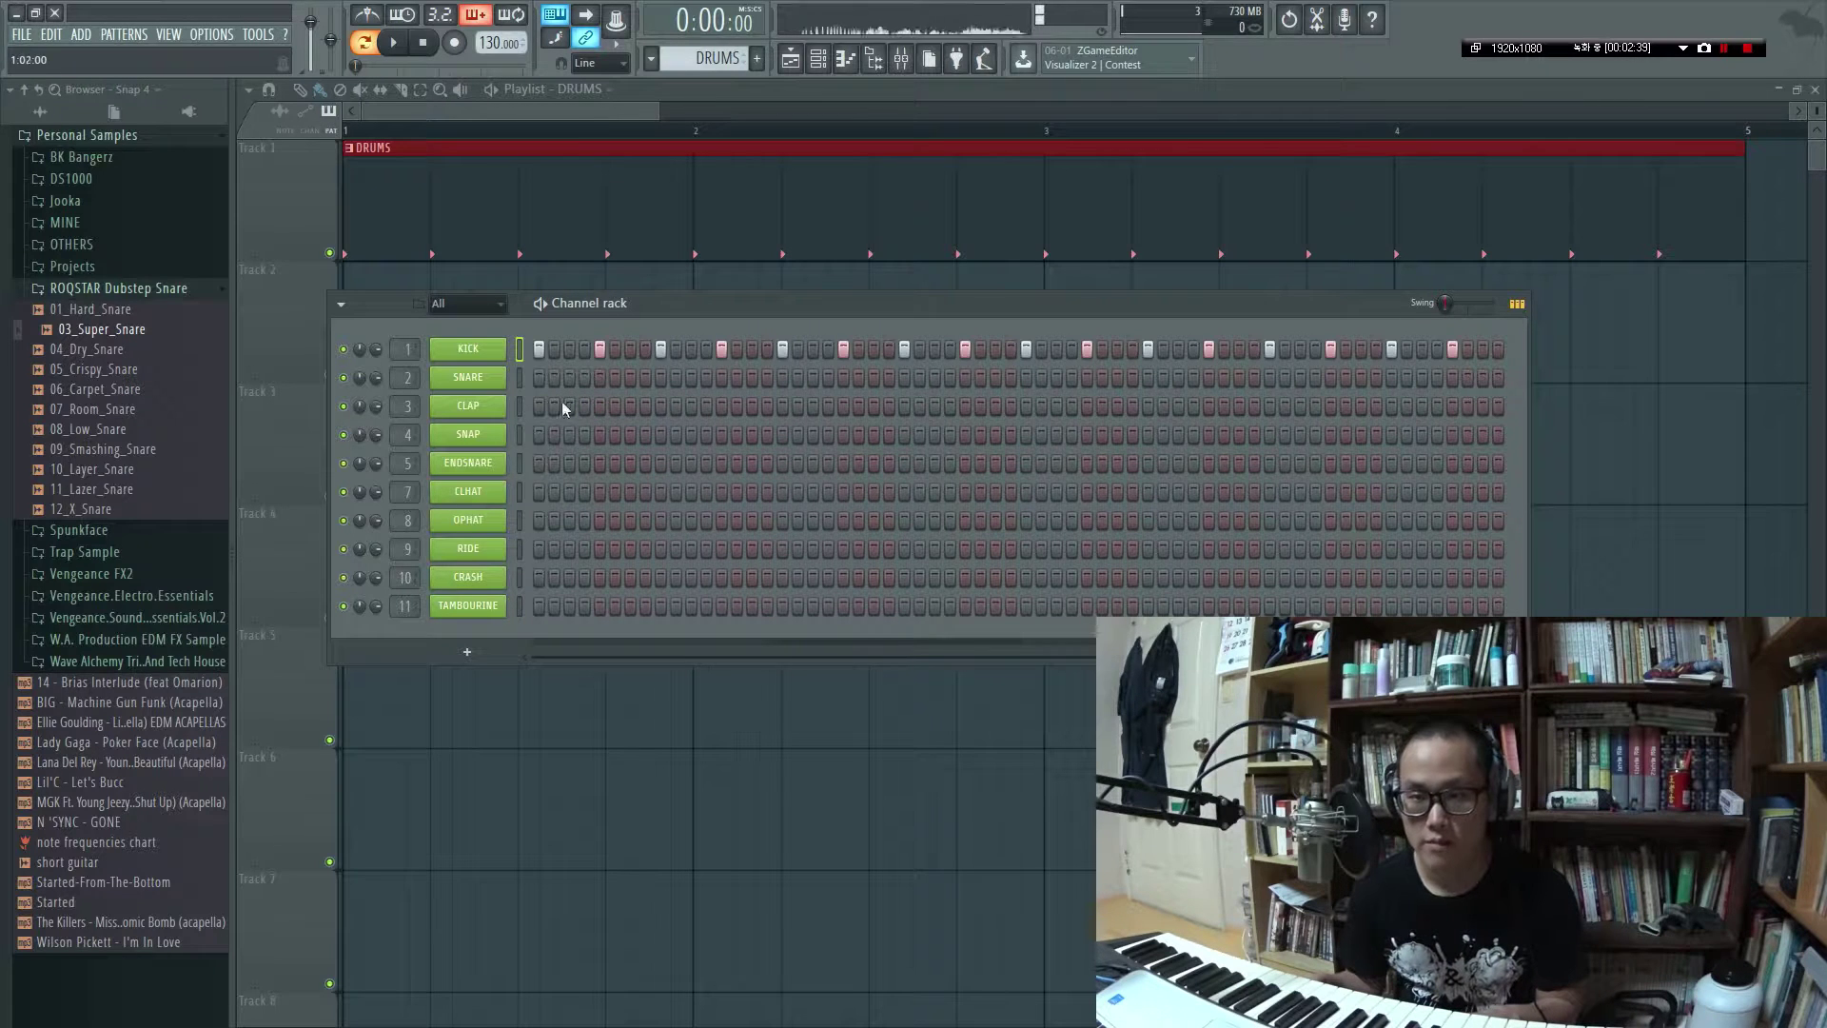
Add SNARE hits on beats 2 and 4 of the first two bars, and listen to the pattern
{"action": "left_click", "coordinate": [599, 380]}
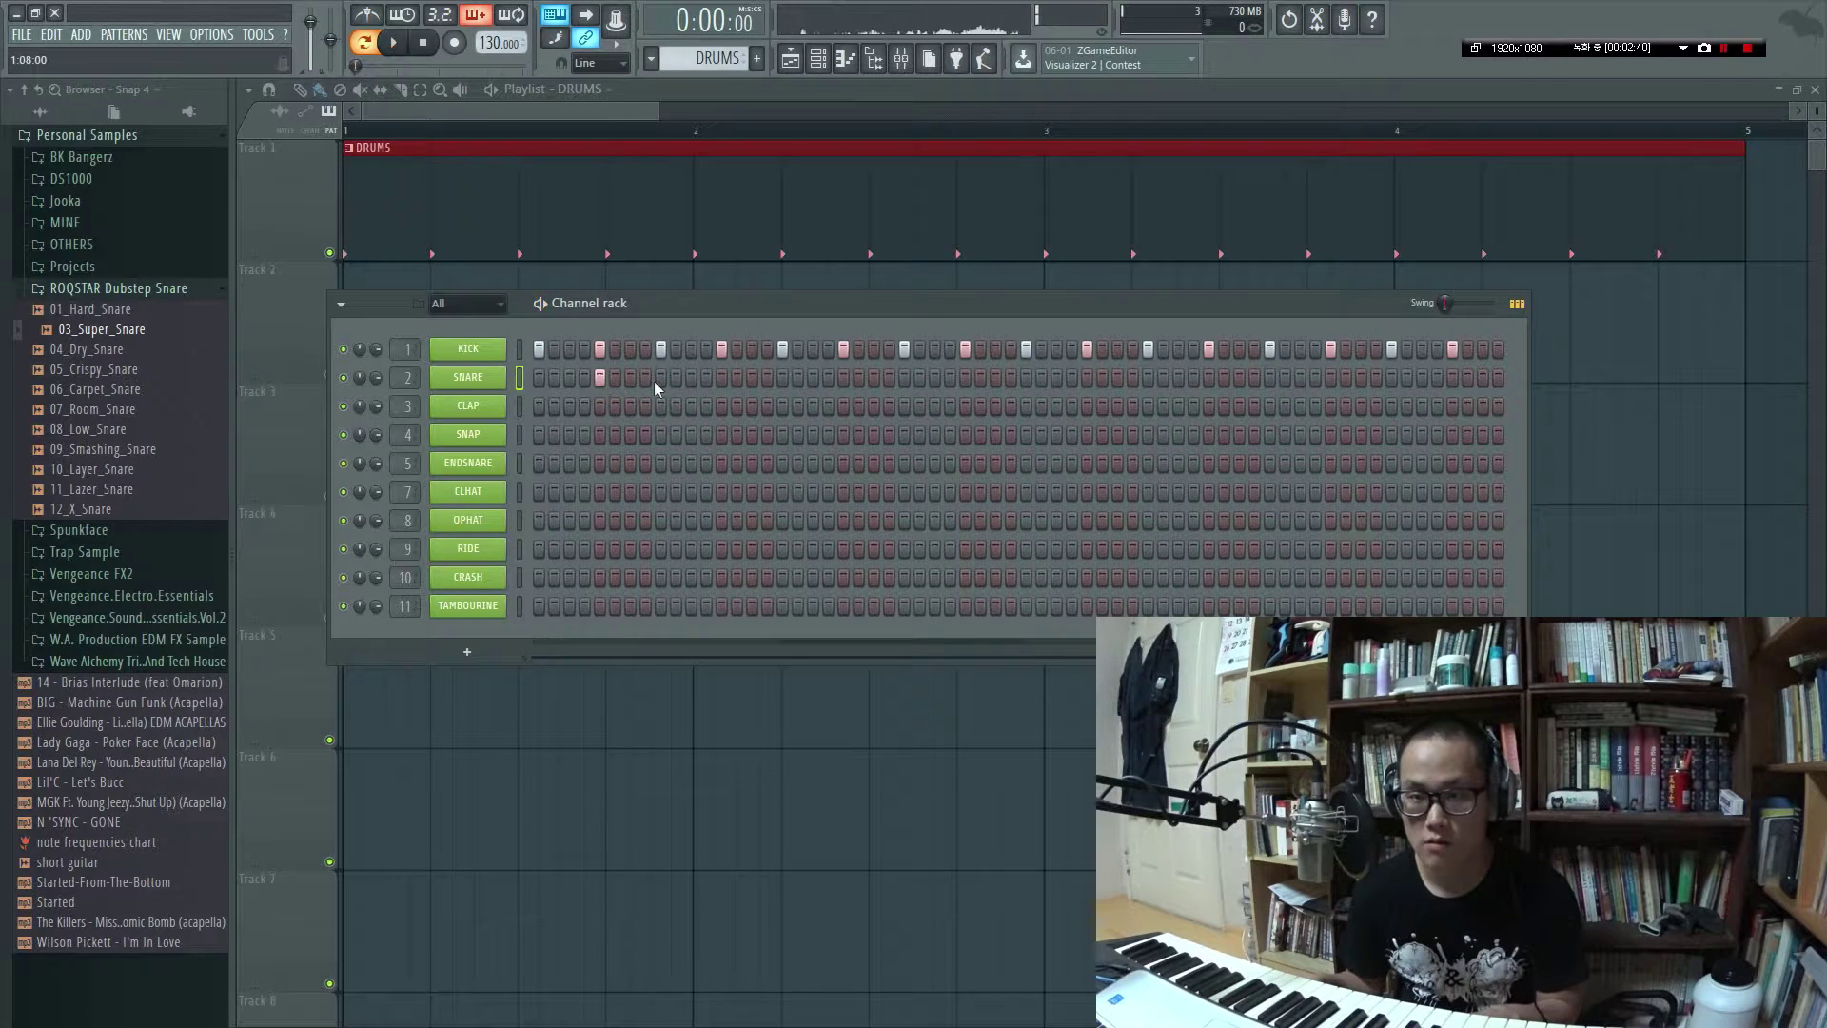
{"action": "left_click", "coordinate": [721, 378]}
{"action": "left_click", "coordinate": [843, 379]}
{"action": "key", "text": "space"}
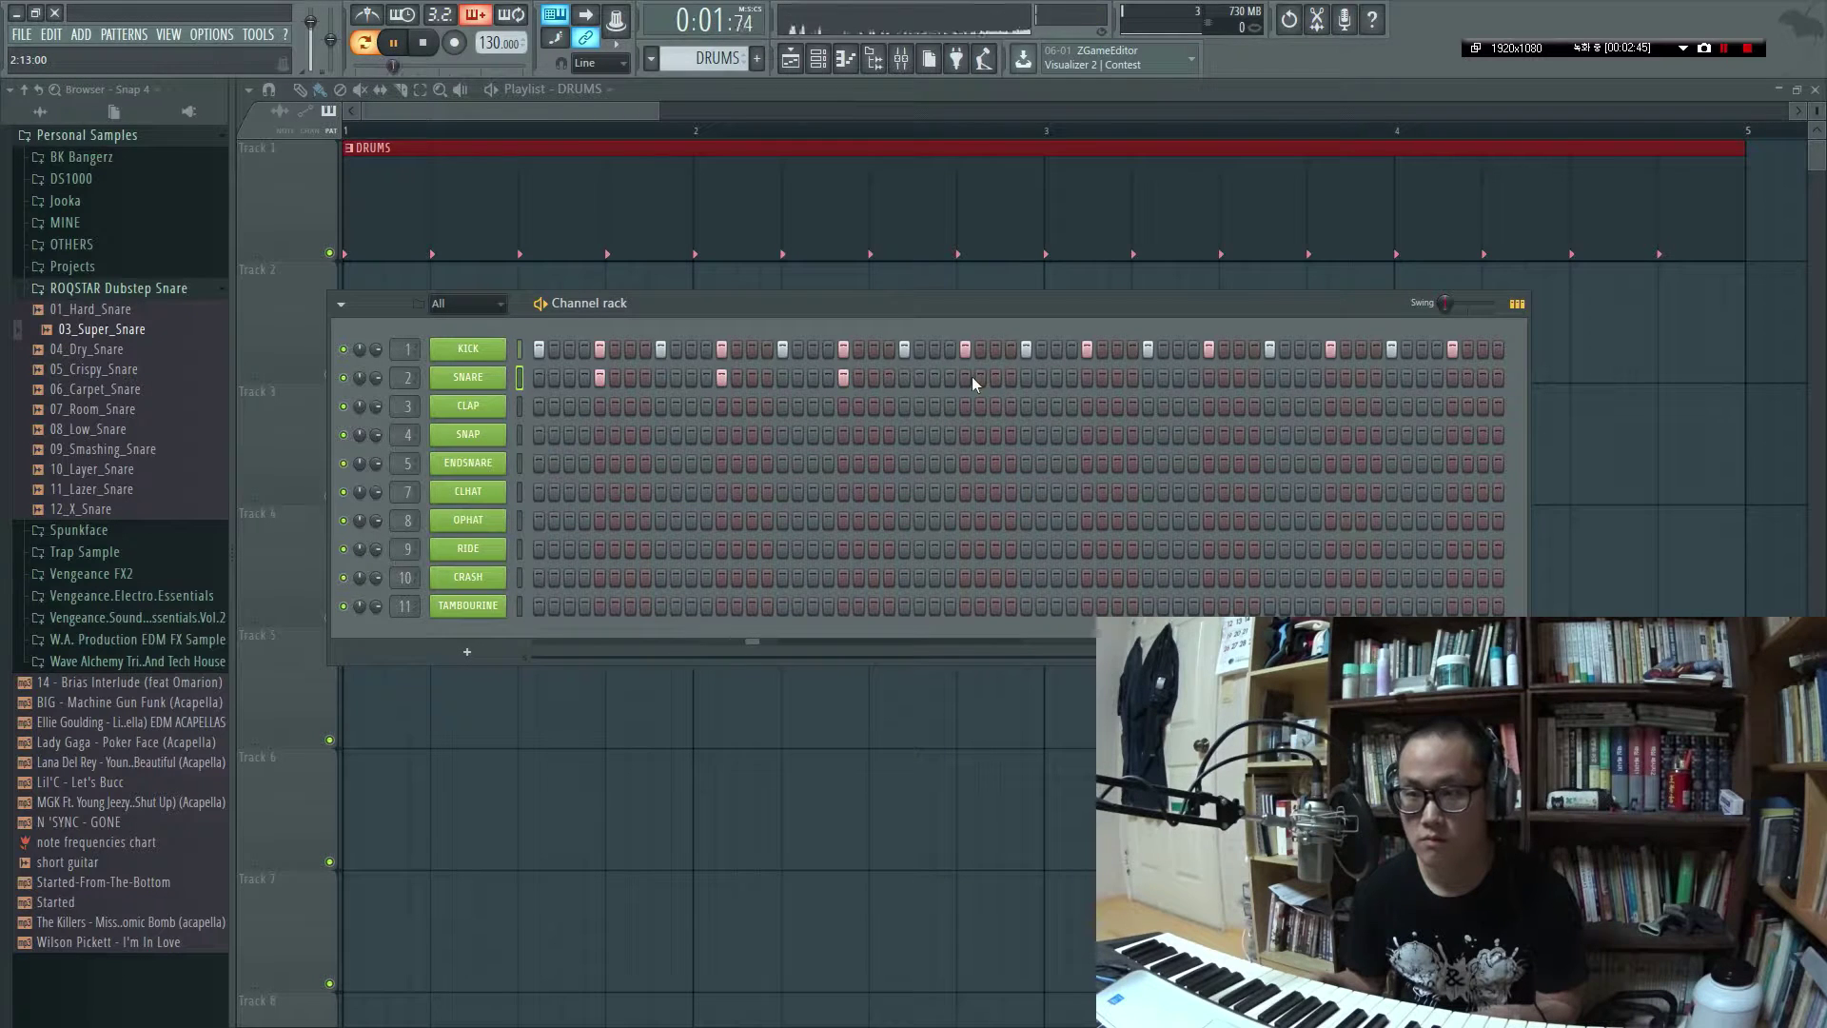
{"action": "left_click", "coordinate": [967, 379]}
{"action": "key", "text": "space"}
Slightly lower the velocity of the first and third notes in the SNARE piano roll, redrawing the third note
{"action": "right_click", "coordinate": [463, 381]}
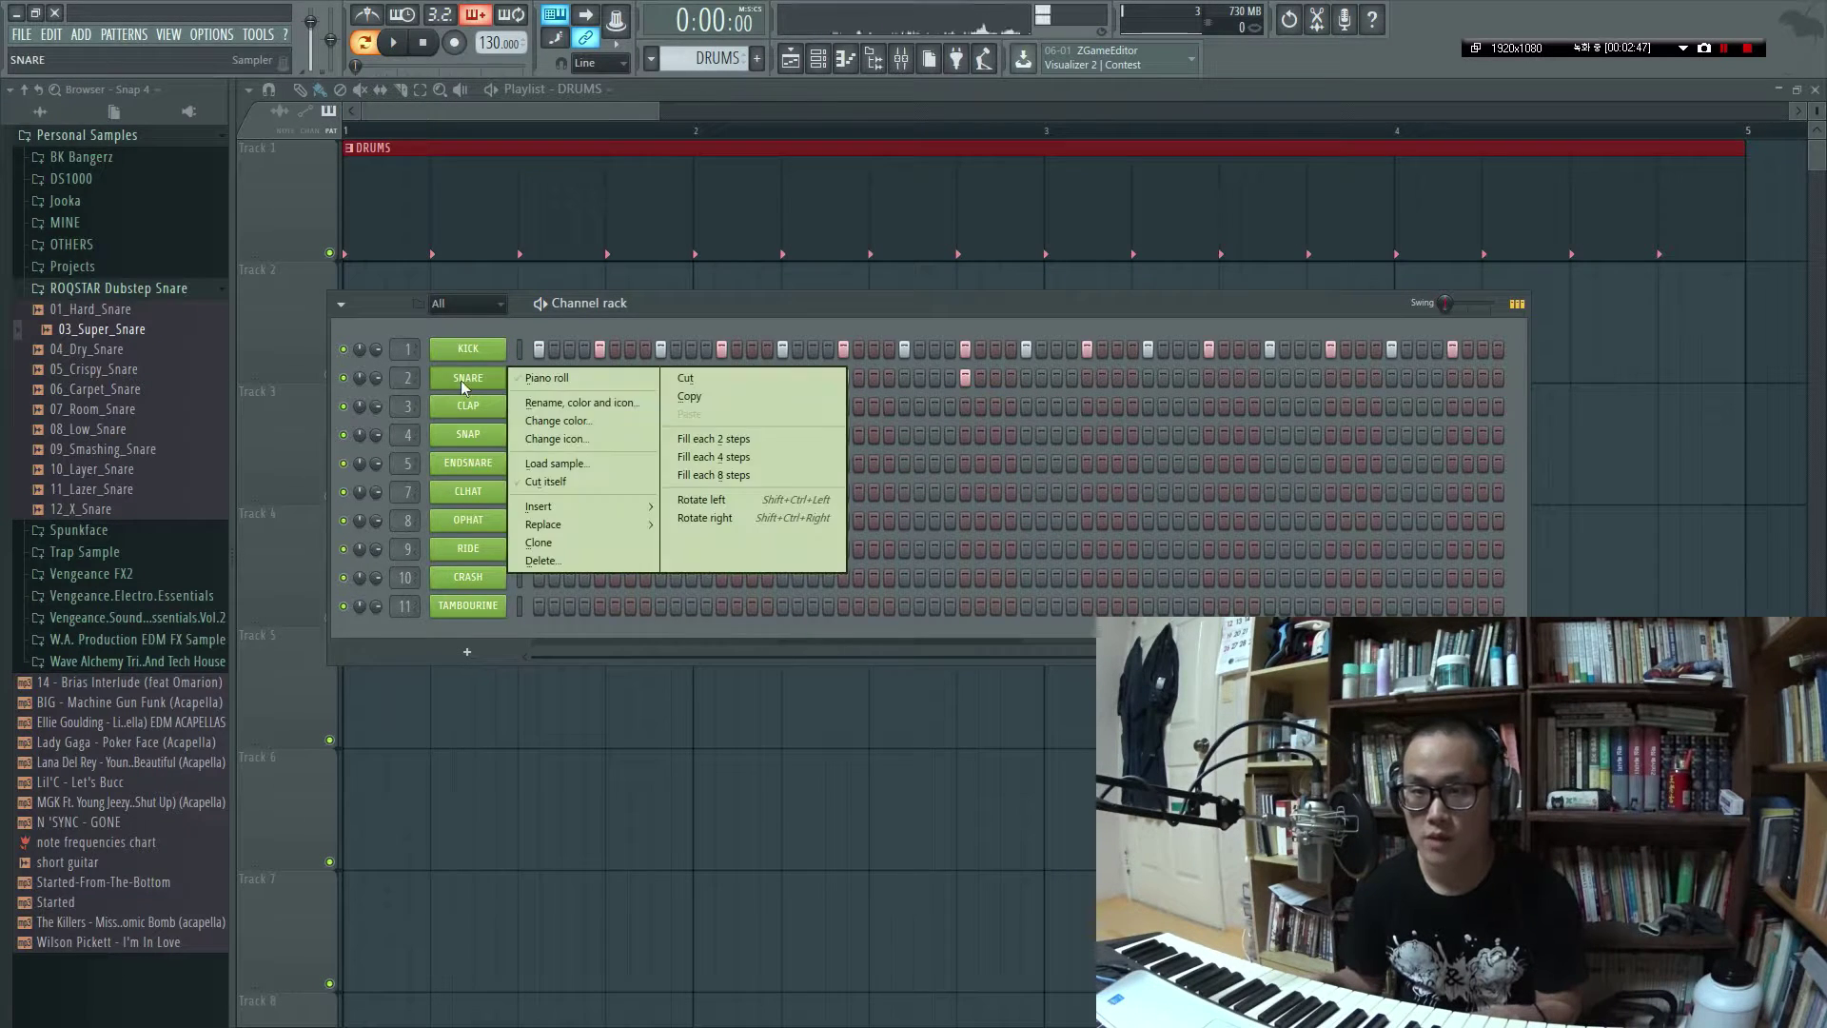
{"action": "left_click", "coordinate": [586, 378]}
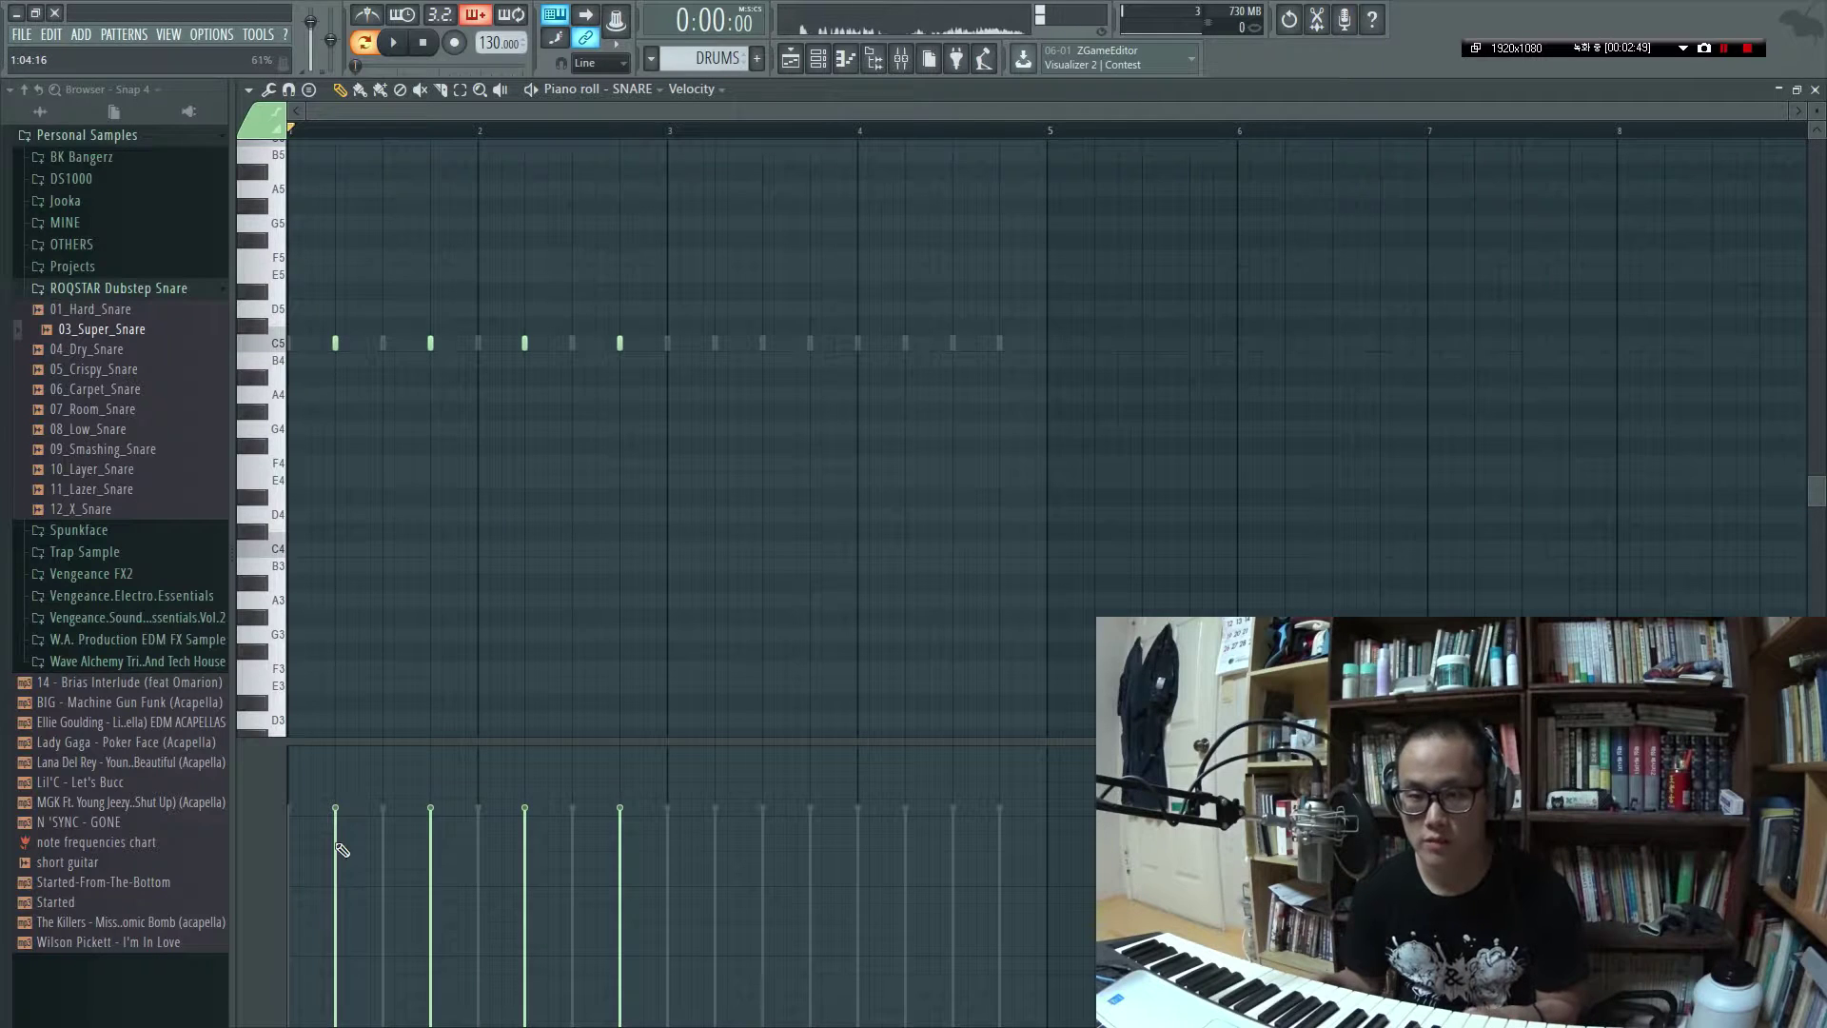
{"action": "left_click_drag", "start_coordinate": [341, 849], "coordinate": [340, 831]}
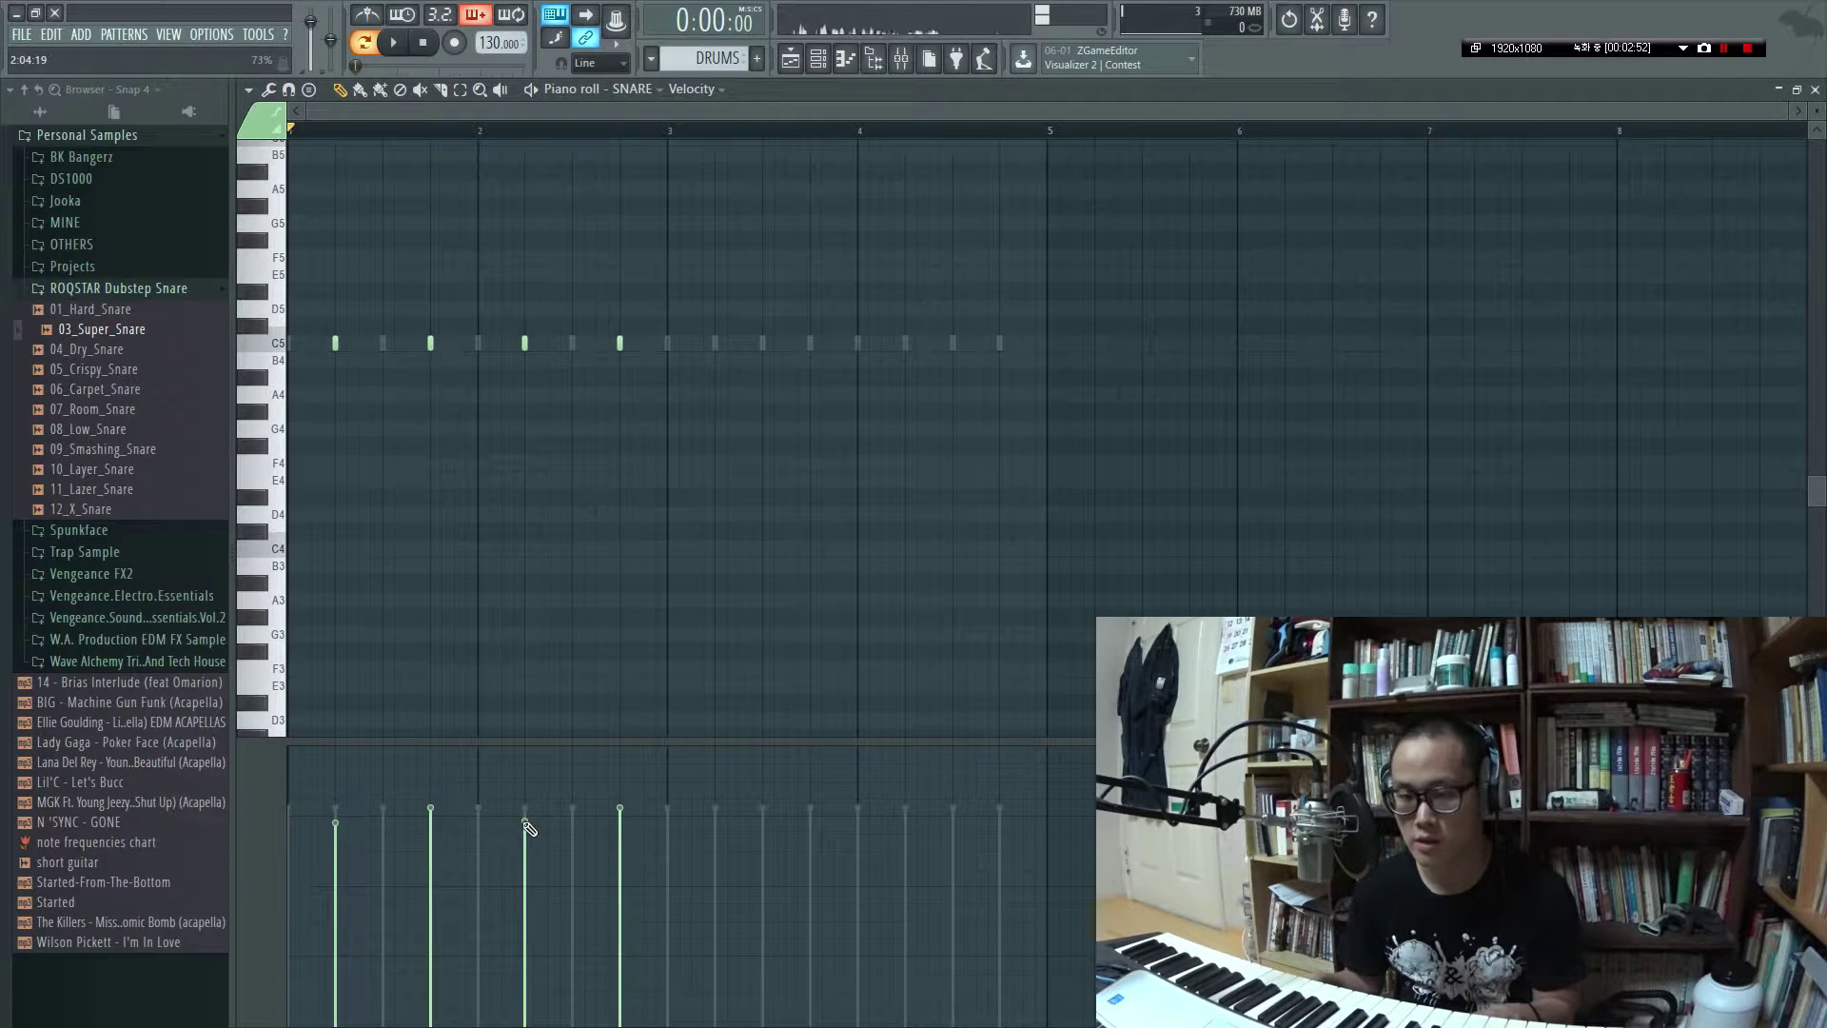
{"action": "right_click", "coordinate": [526, 345]}
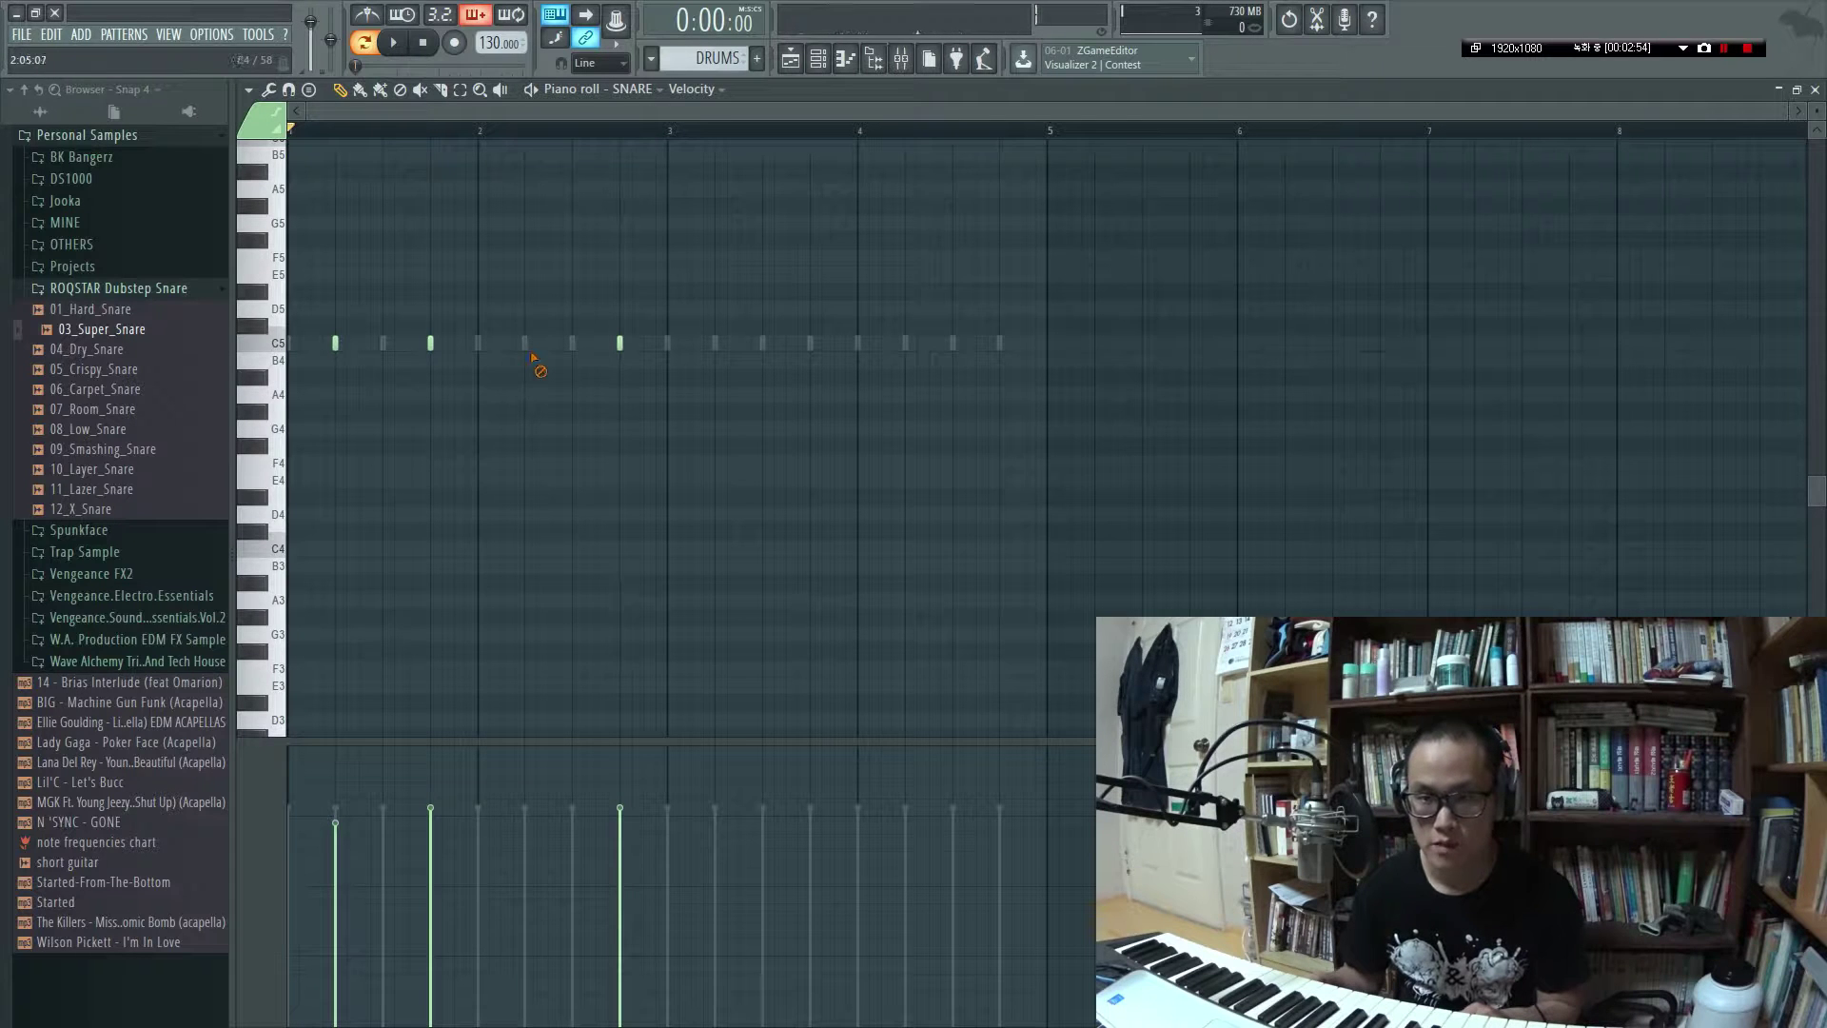
{"action": "left_click", "coordinate": [526, 345]}
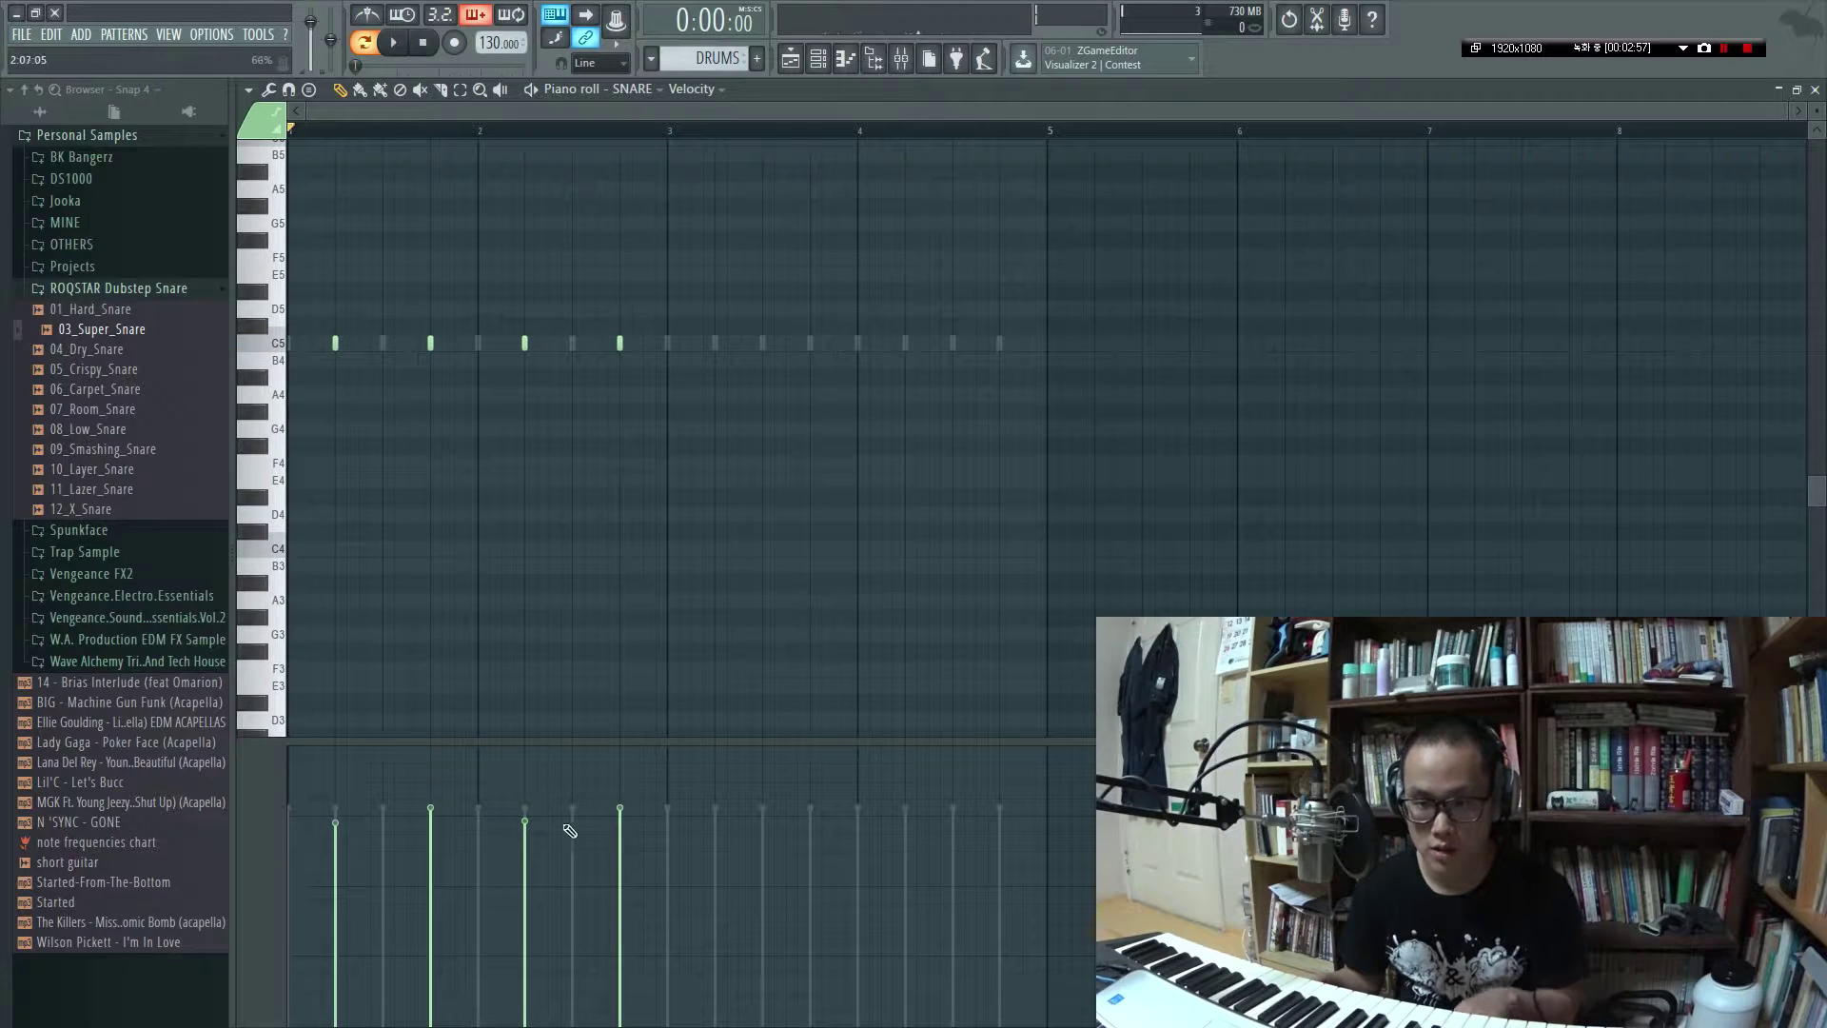
Duplicate the two-bar snare notes into bars 3 and 4, and play back the full DRUMS pattern
{"action": "key", "text": "ctrl+b"}
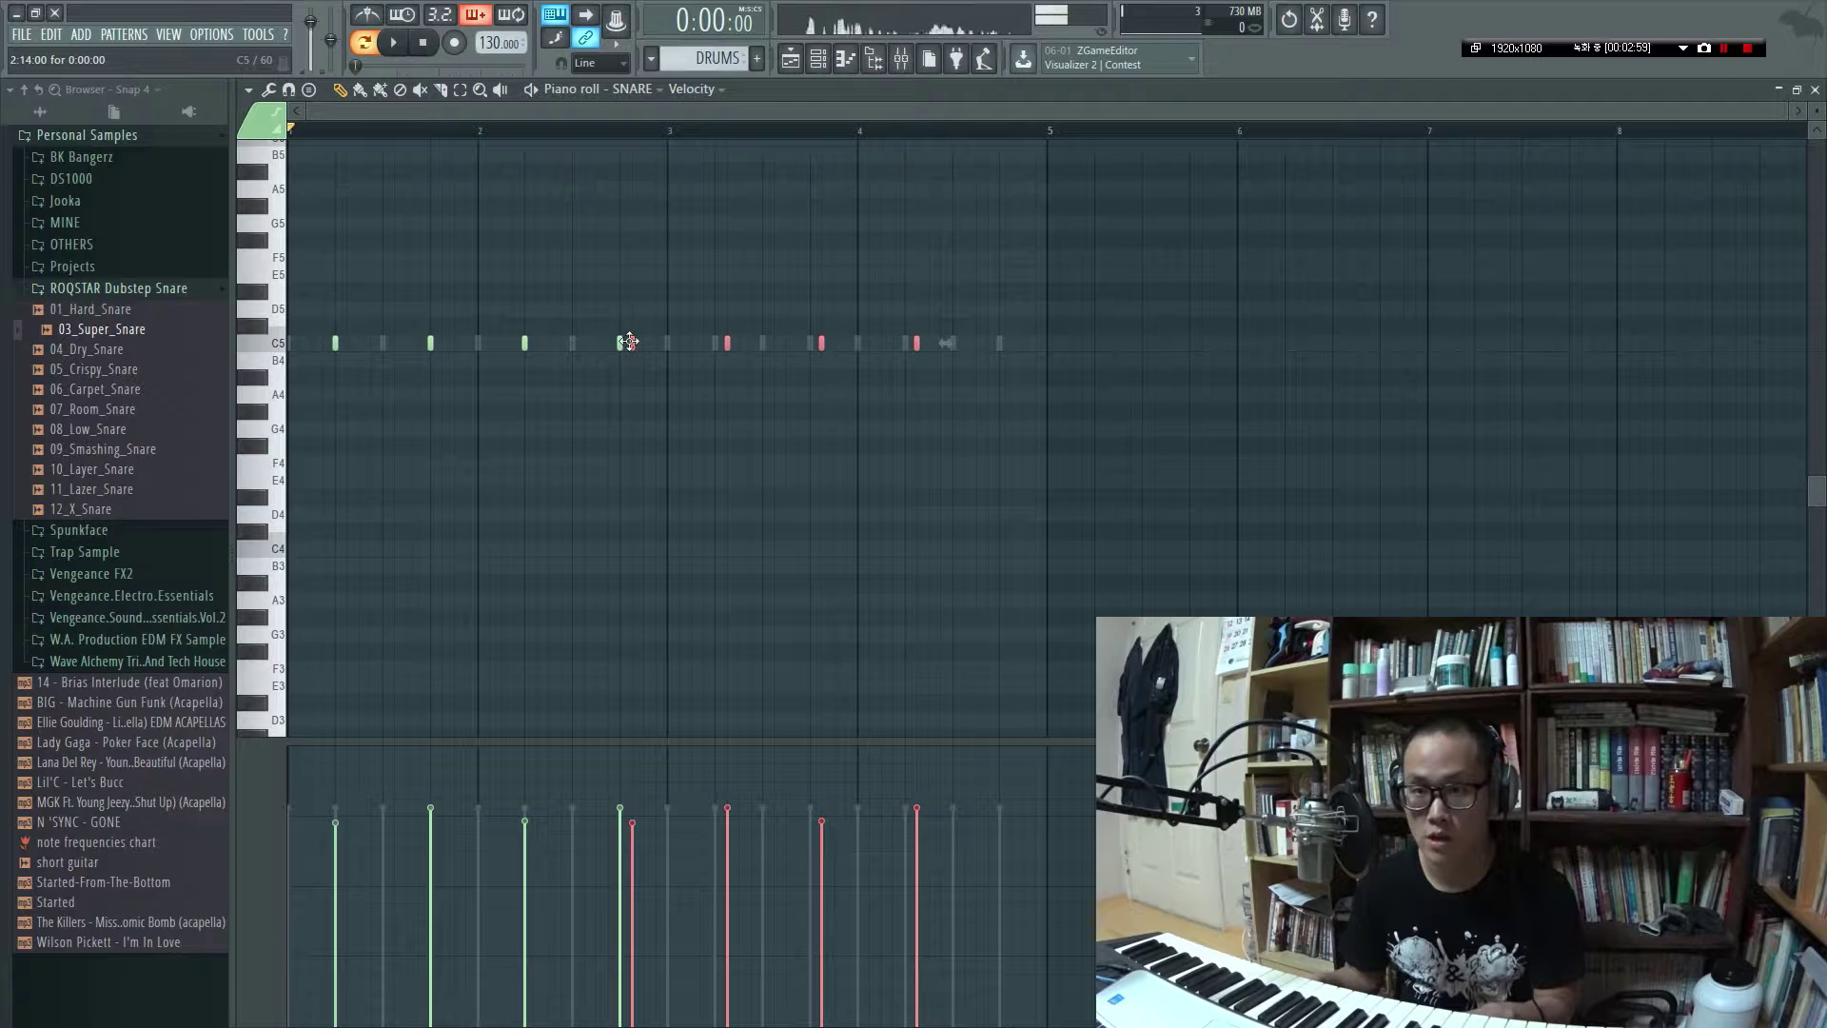
{"action": "left_click_drag", "start_coordinate": [628, 342], "coordinate": [713, 353]}
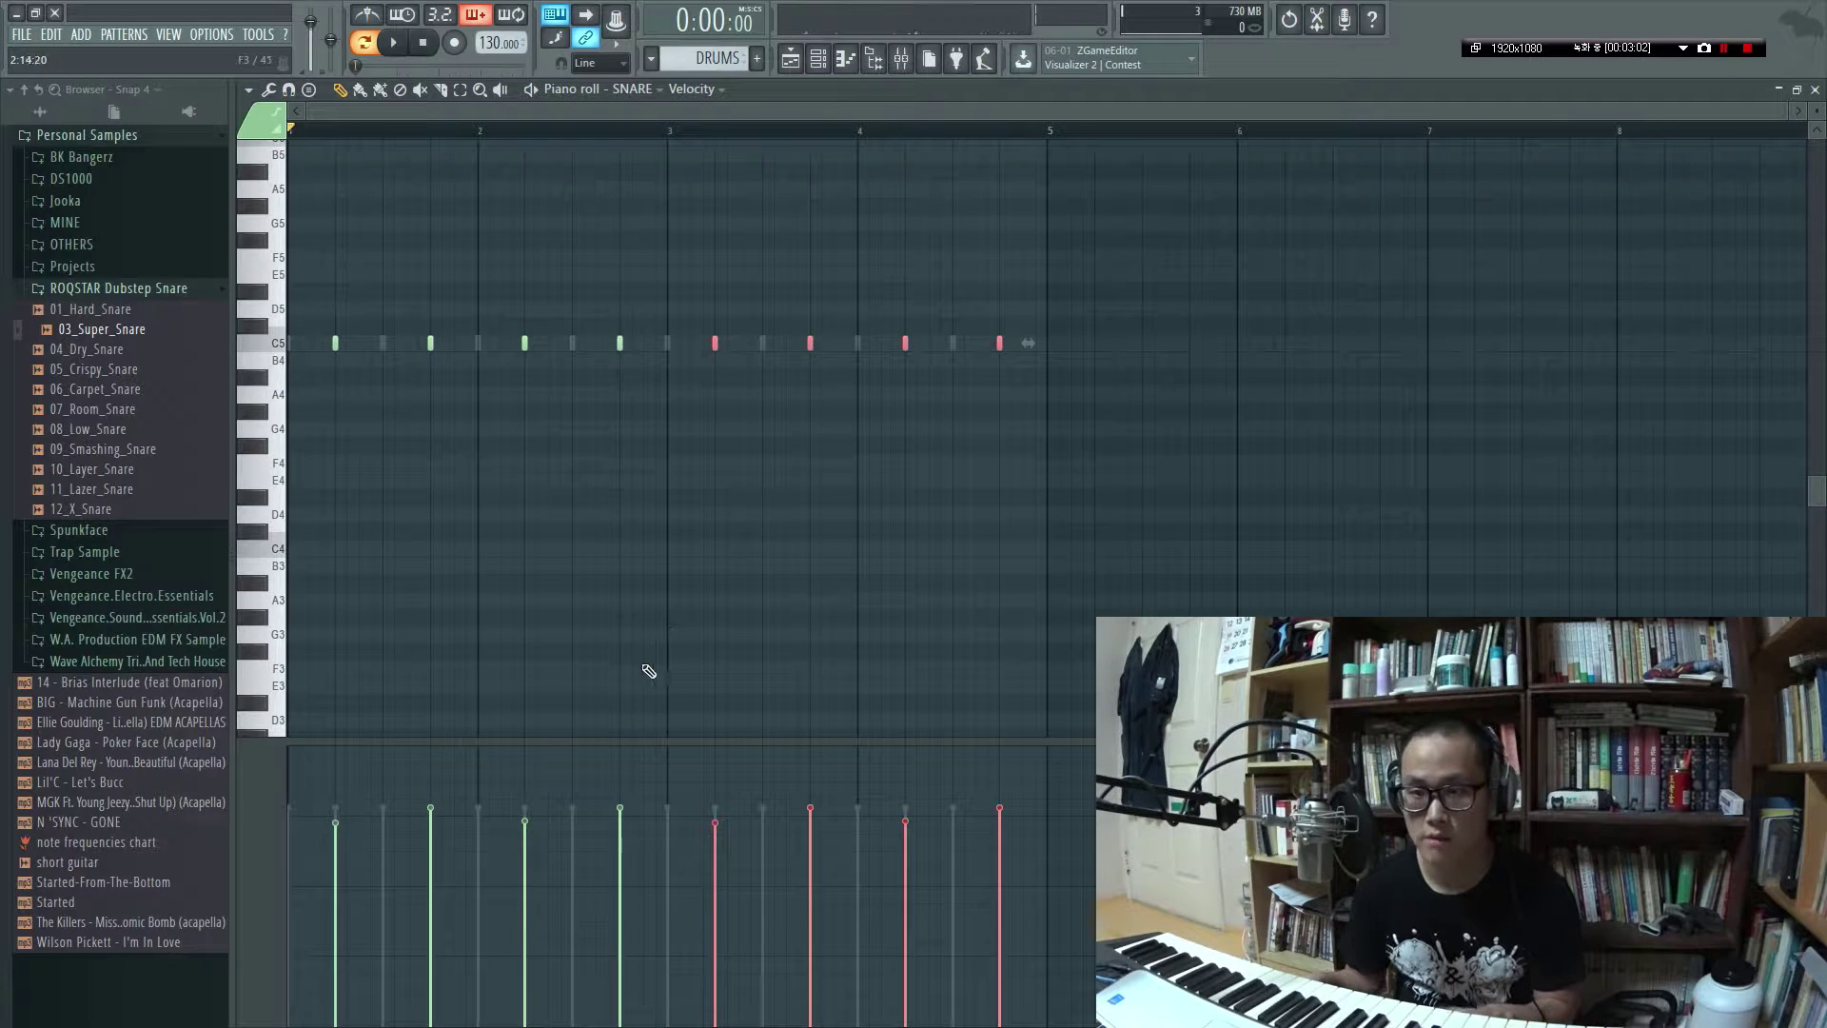
{"action": "key", "text": "F7"}
{"action": "key", "text": "space"}
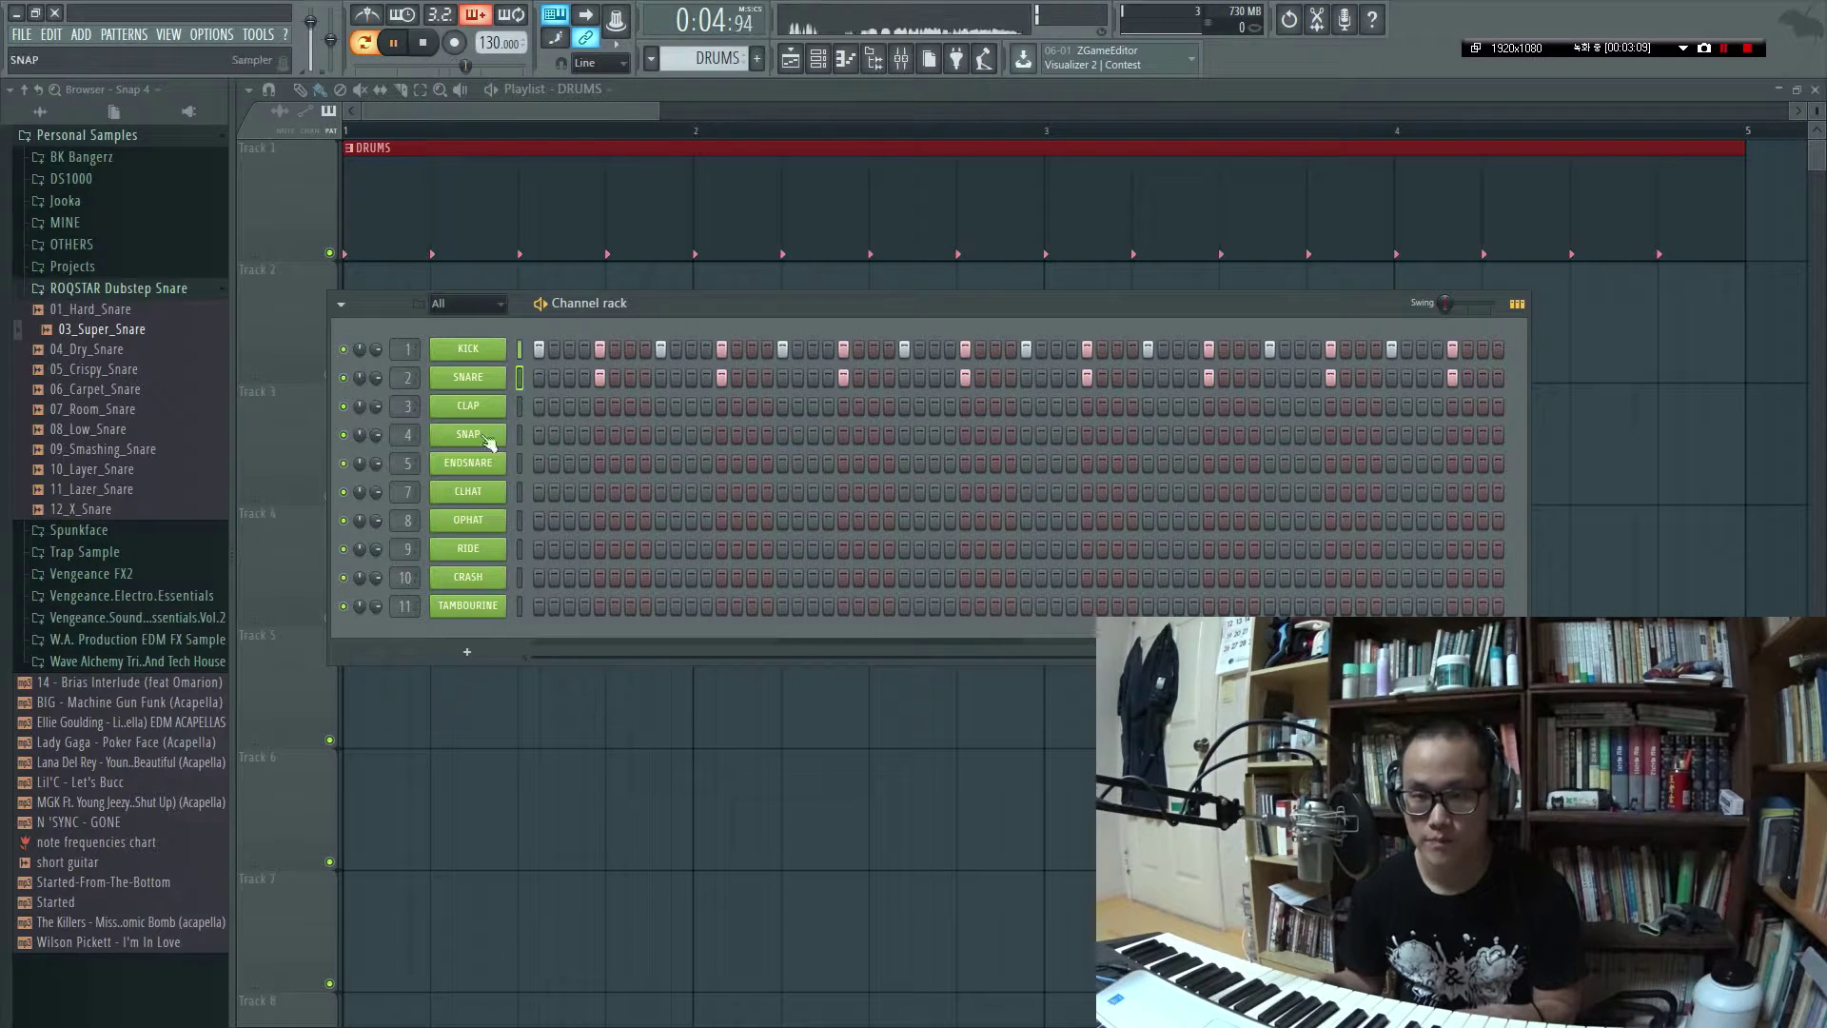
{"action": "key", "text": "space"}
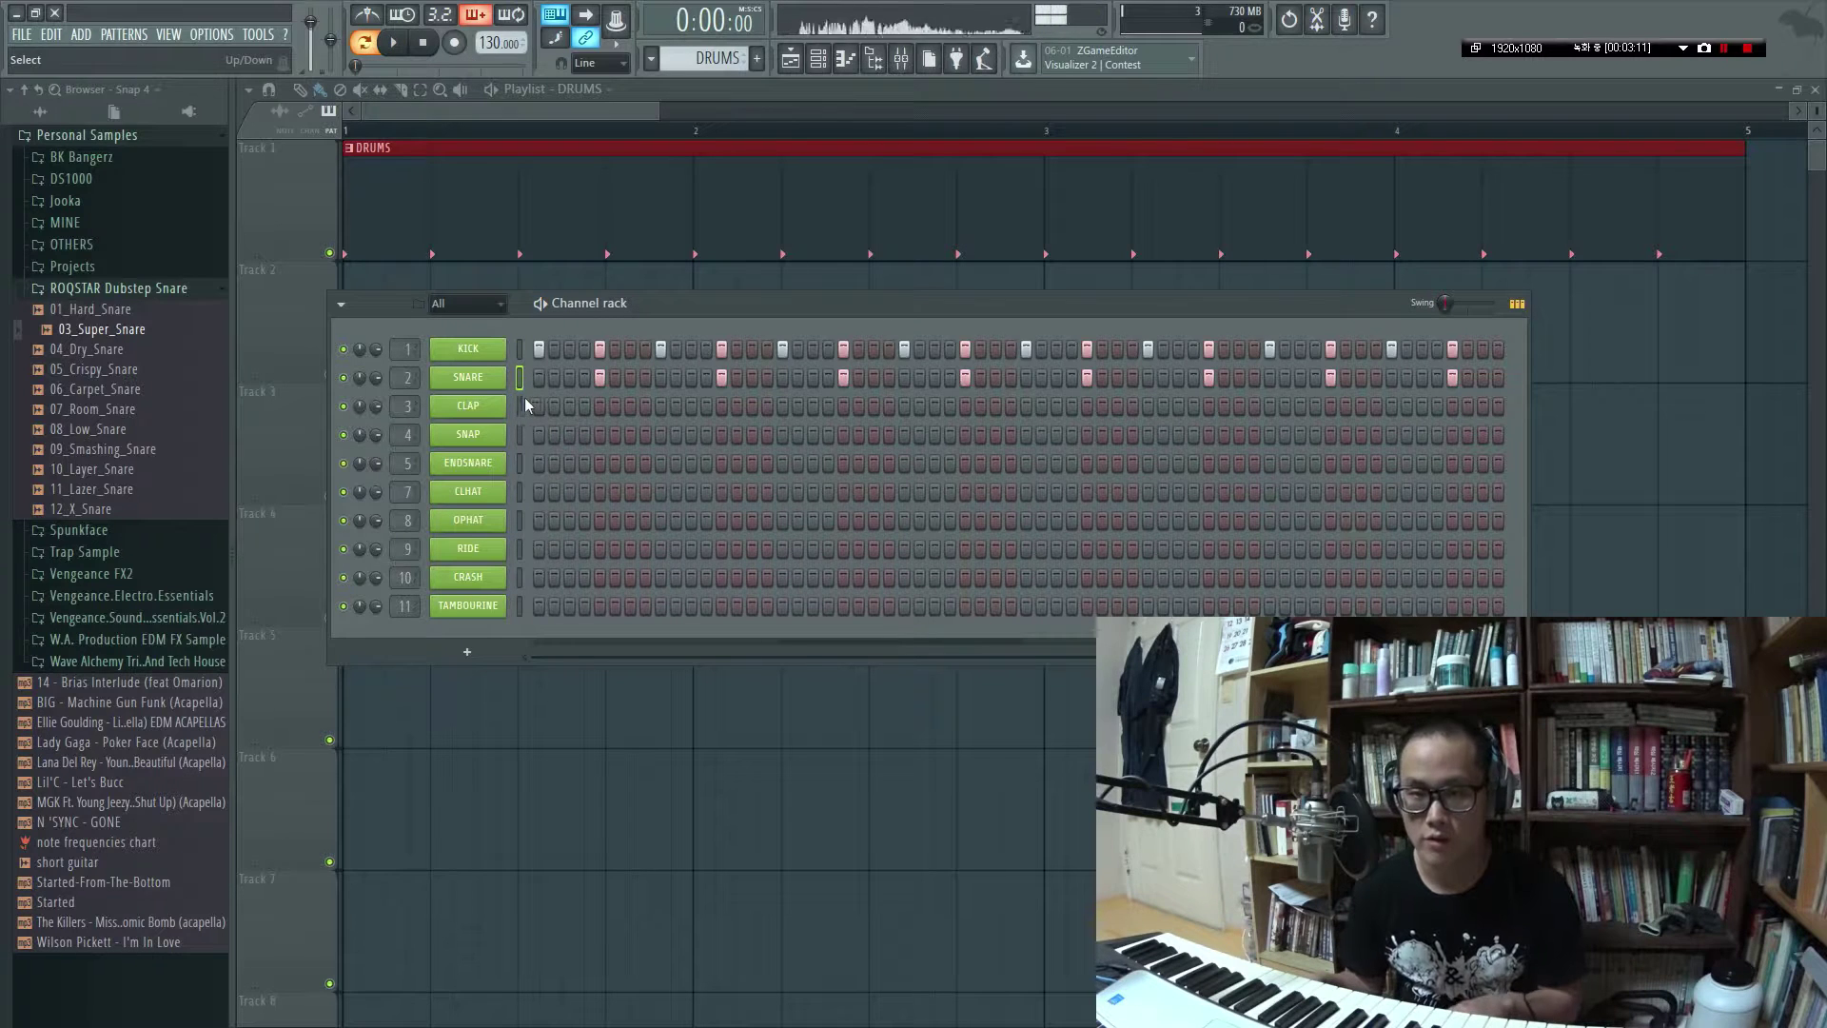
Paste the copied SNARE notes into the CLAP and SNAP channels, and play back the layered pattern
{"action": "left_click", "coordinate": [522, 405]}
{"action": "key", "text": "ctrl+v"}
{"action": "left_click", "coordinate": [522, 431]}
{"action": "key", "text": "ctrl+v"}
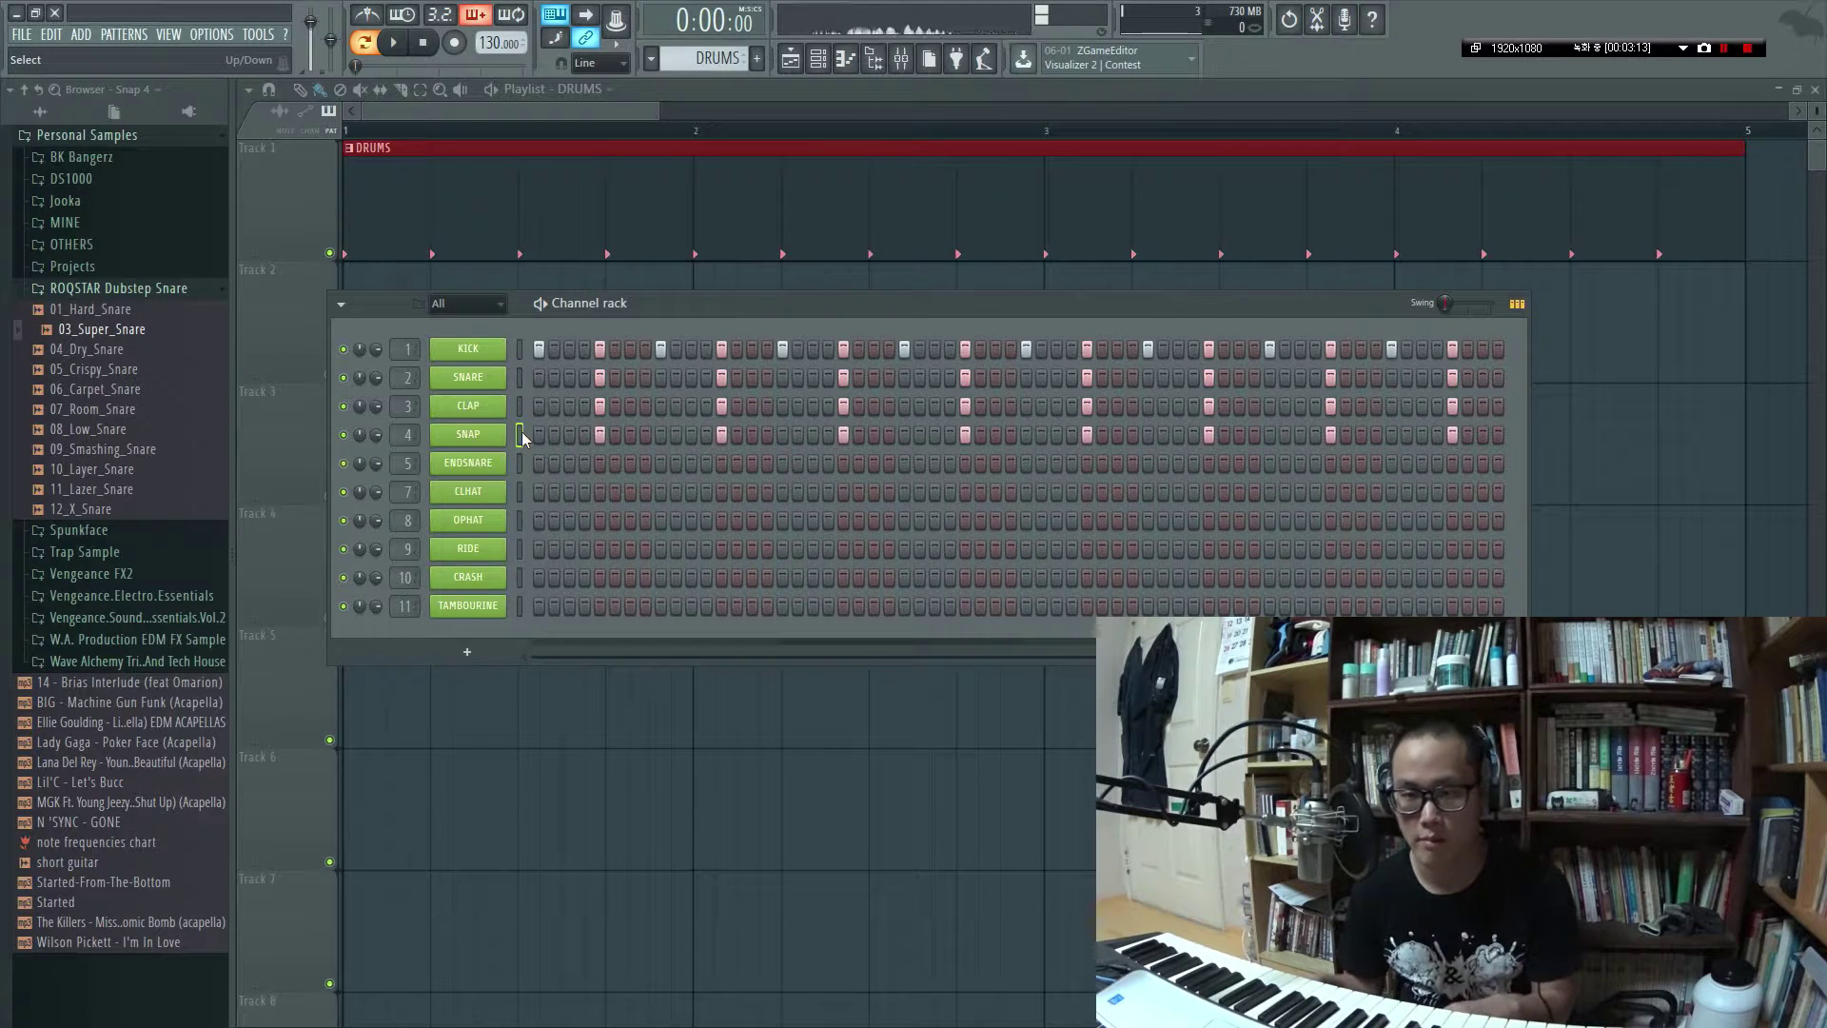
{"action": "key", "text": "space"}
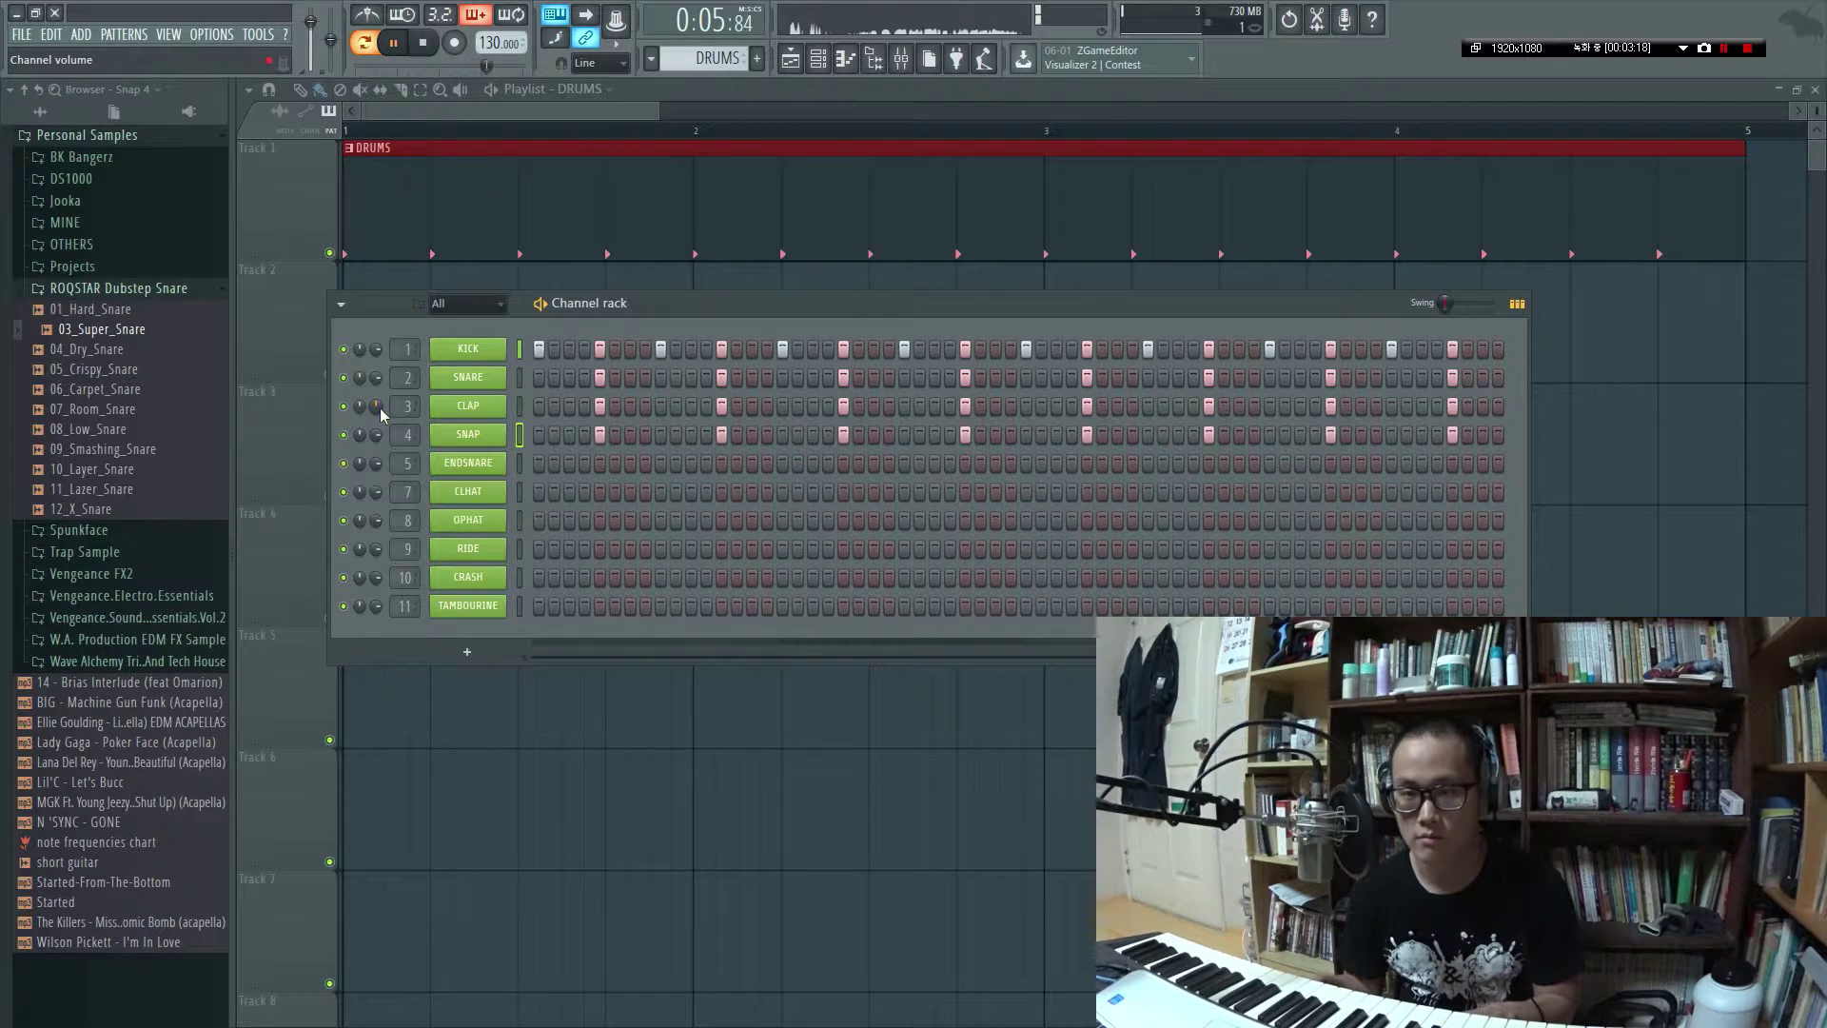
{"action": "key", "text": "space"}
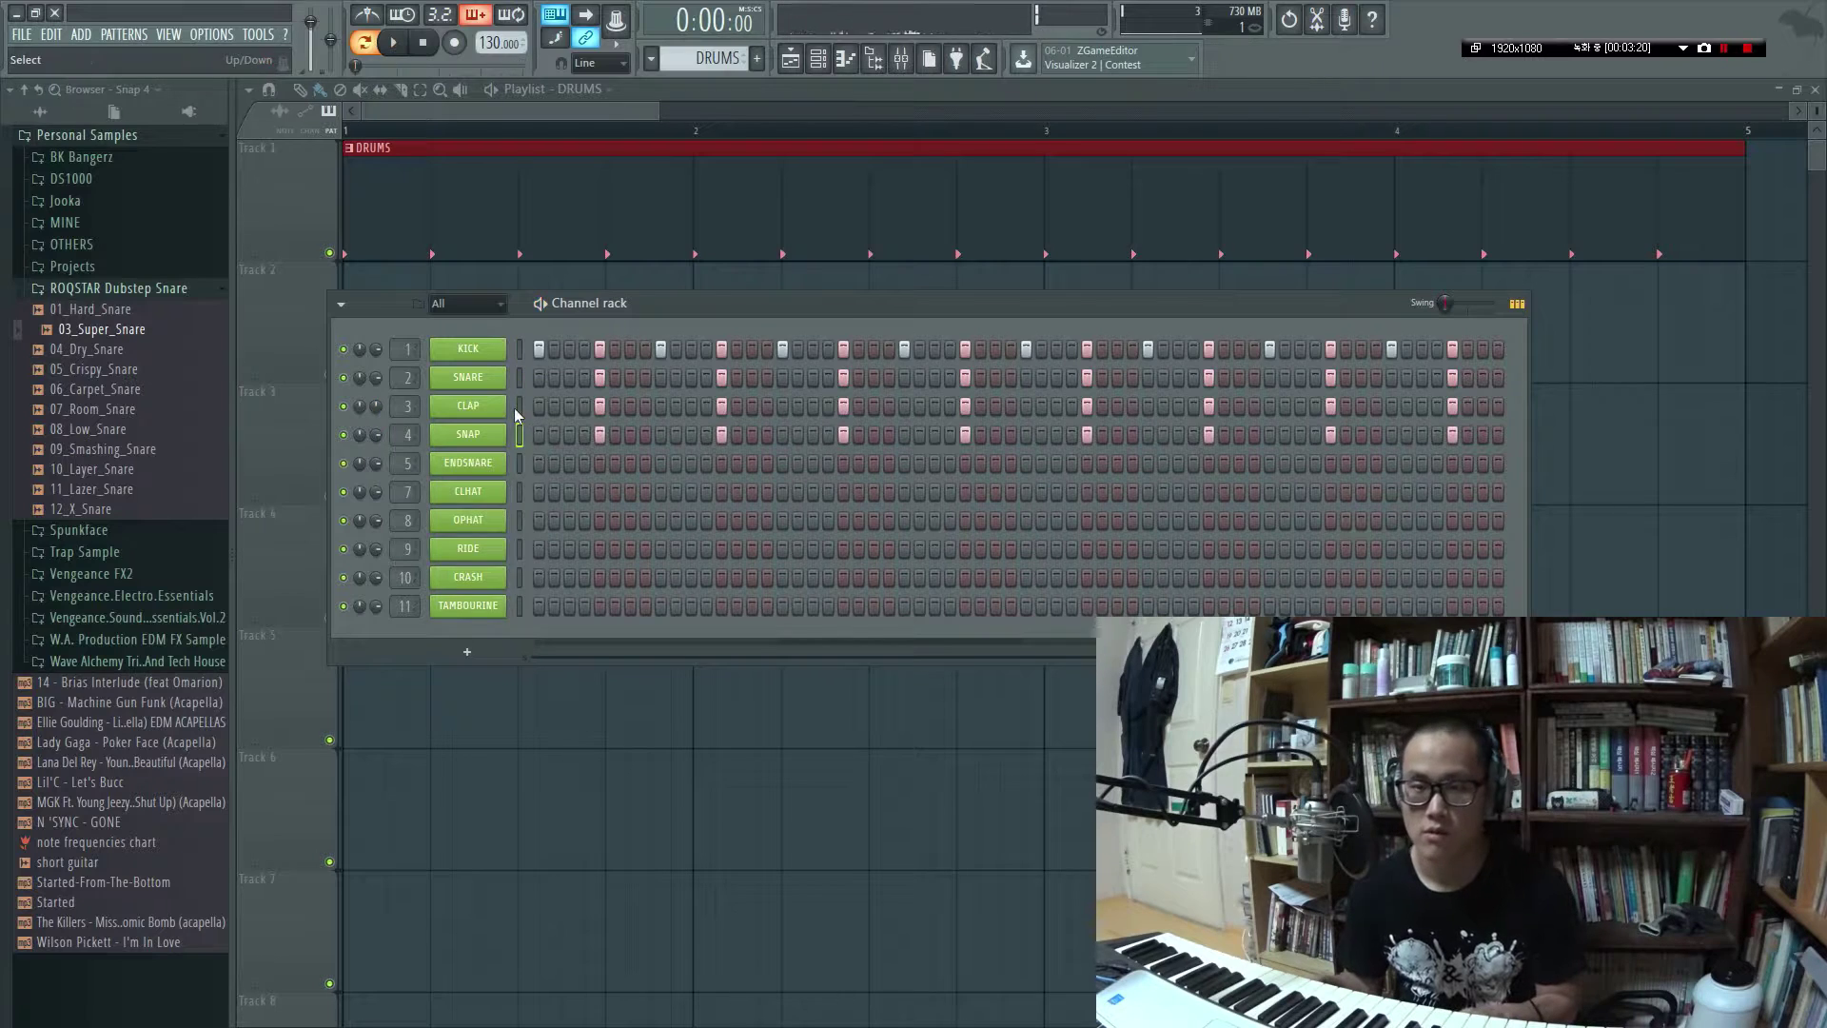
Load Fruity Parametric EQ 2 into the first effect slot of the SNARE mixer track
{"action": "key", "text": "F9"}
{"action": "left_click", "coordinate": [362, 491]}
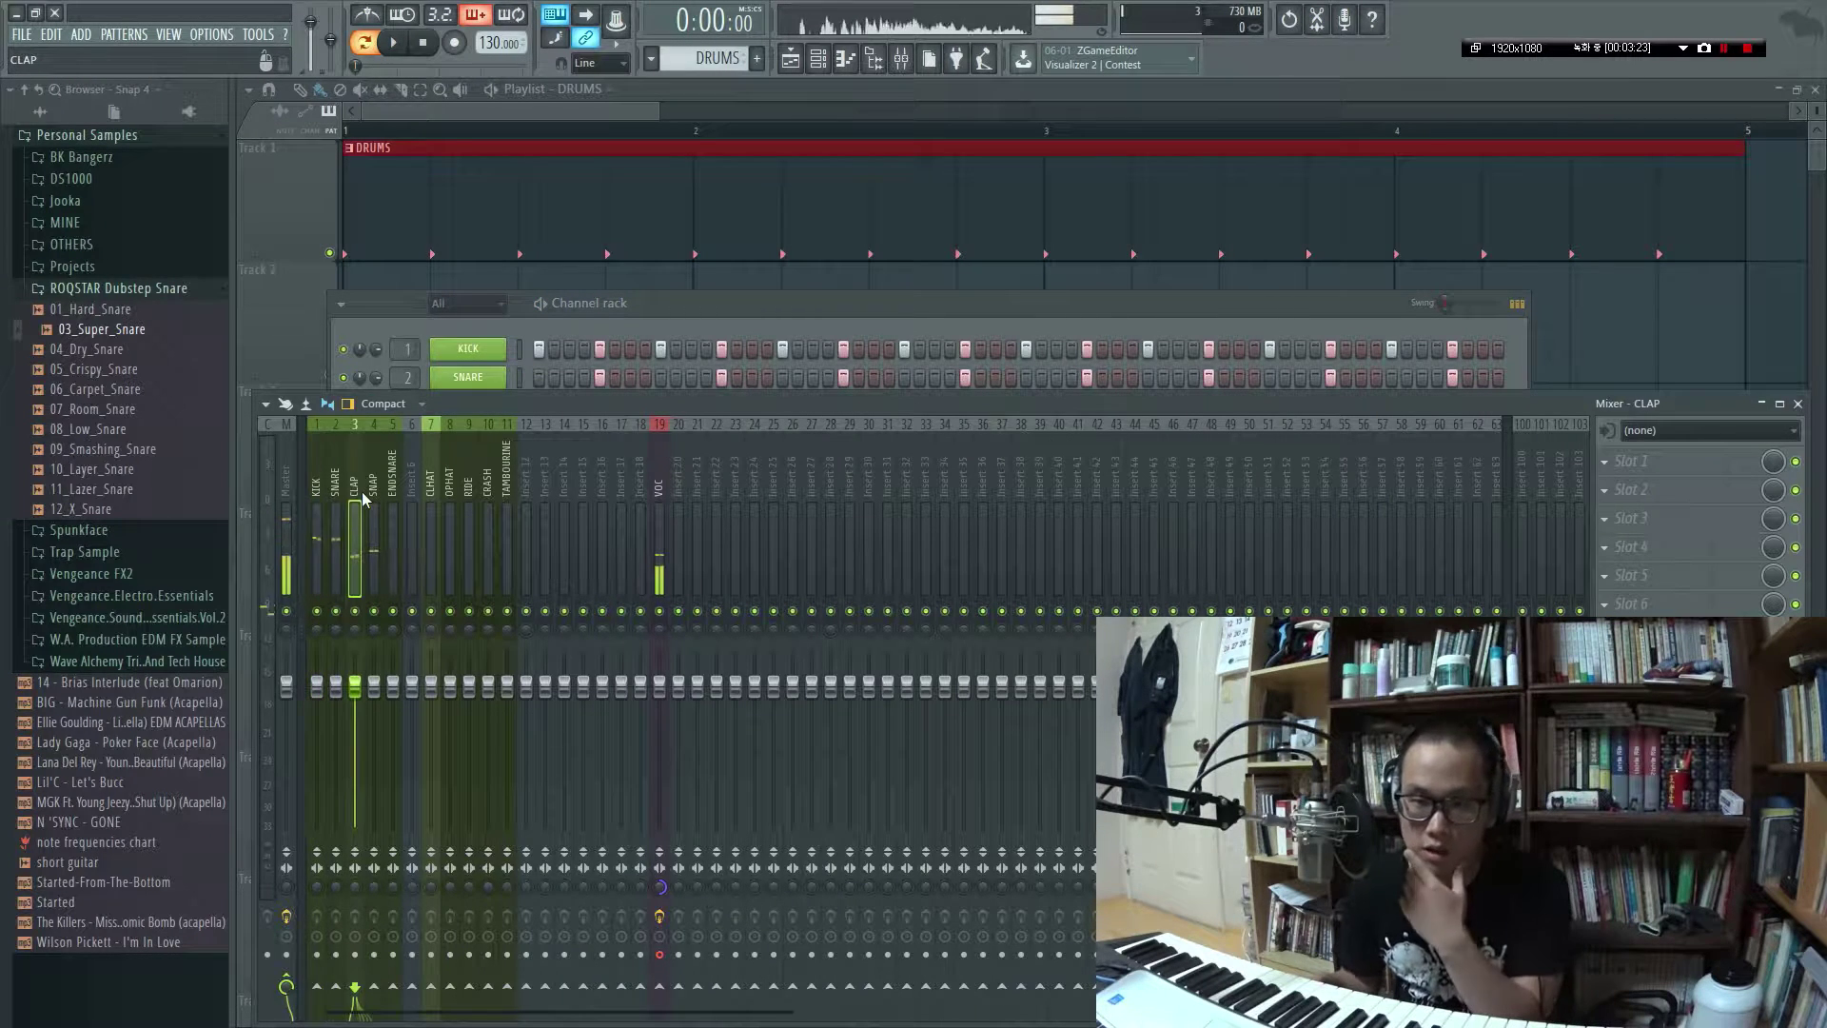
{"action": "left_click", "coordinate": [339, 490]}
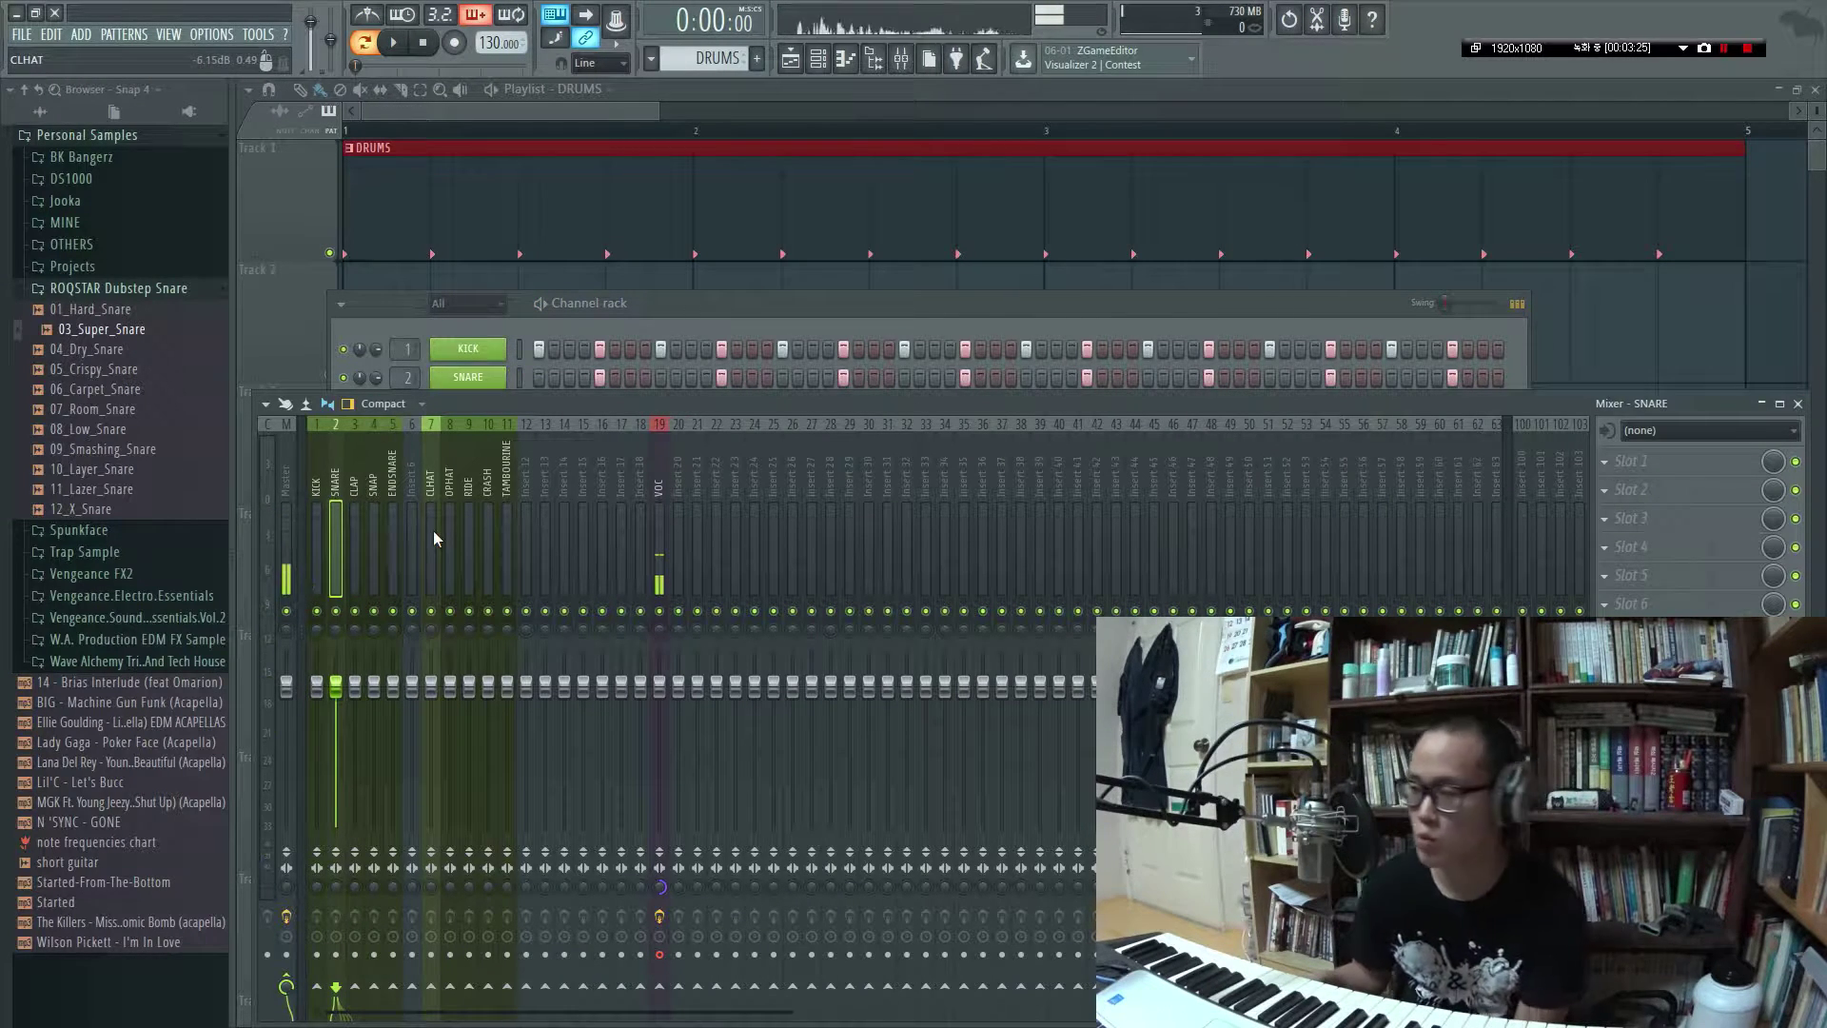
{"action": "left_click", "coordinate": [1631, 467]}
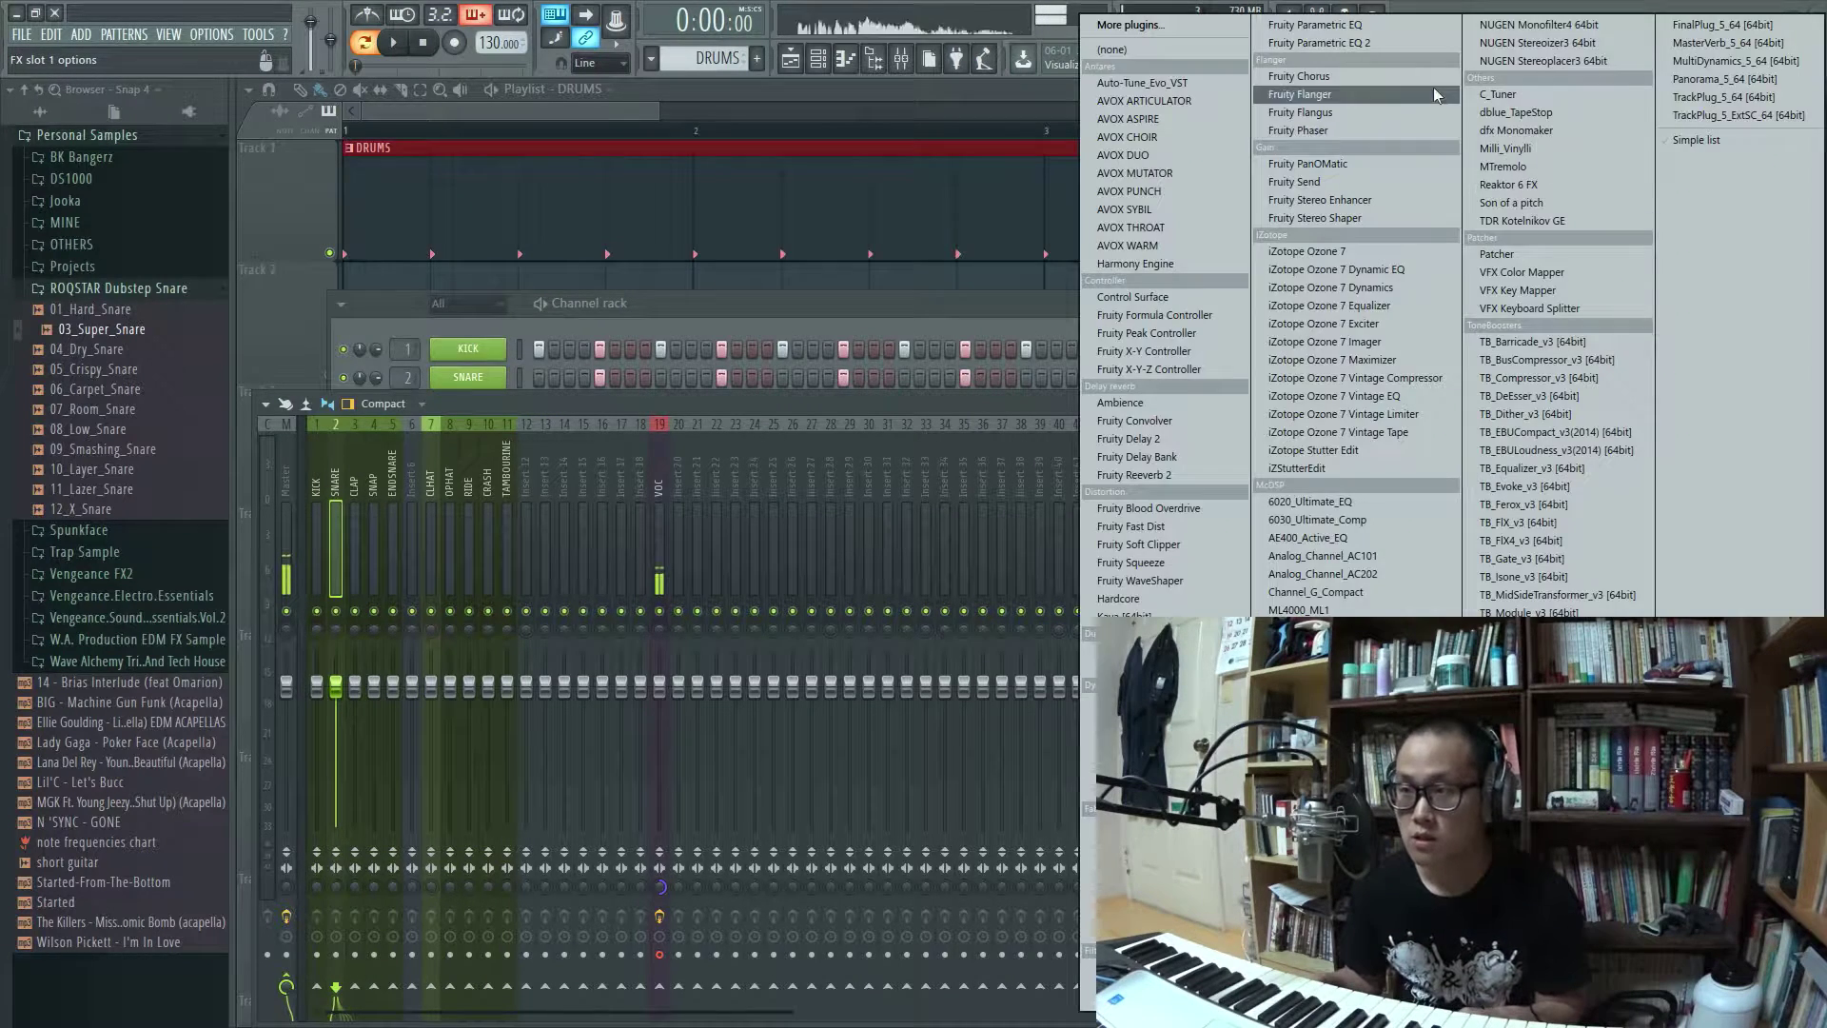
{"action": "left_click", "coordinate": [1407, 33]}
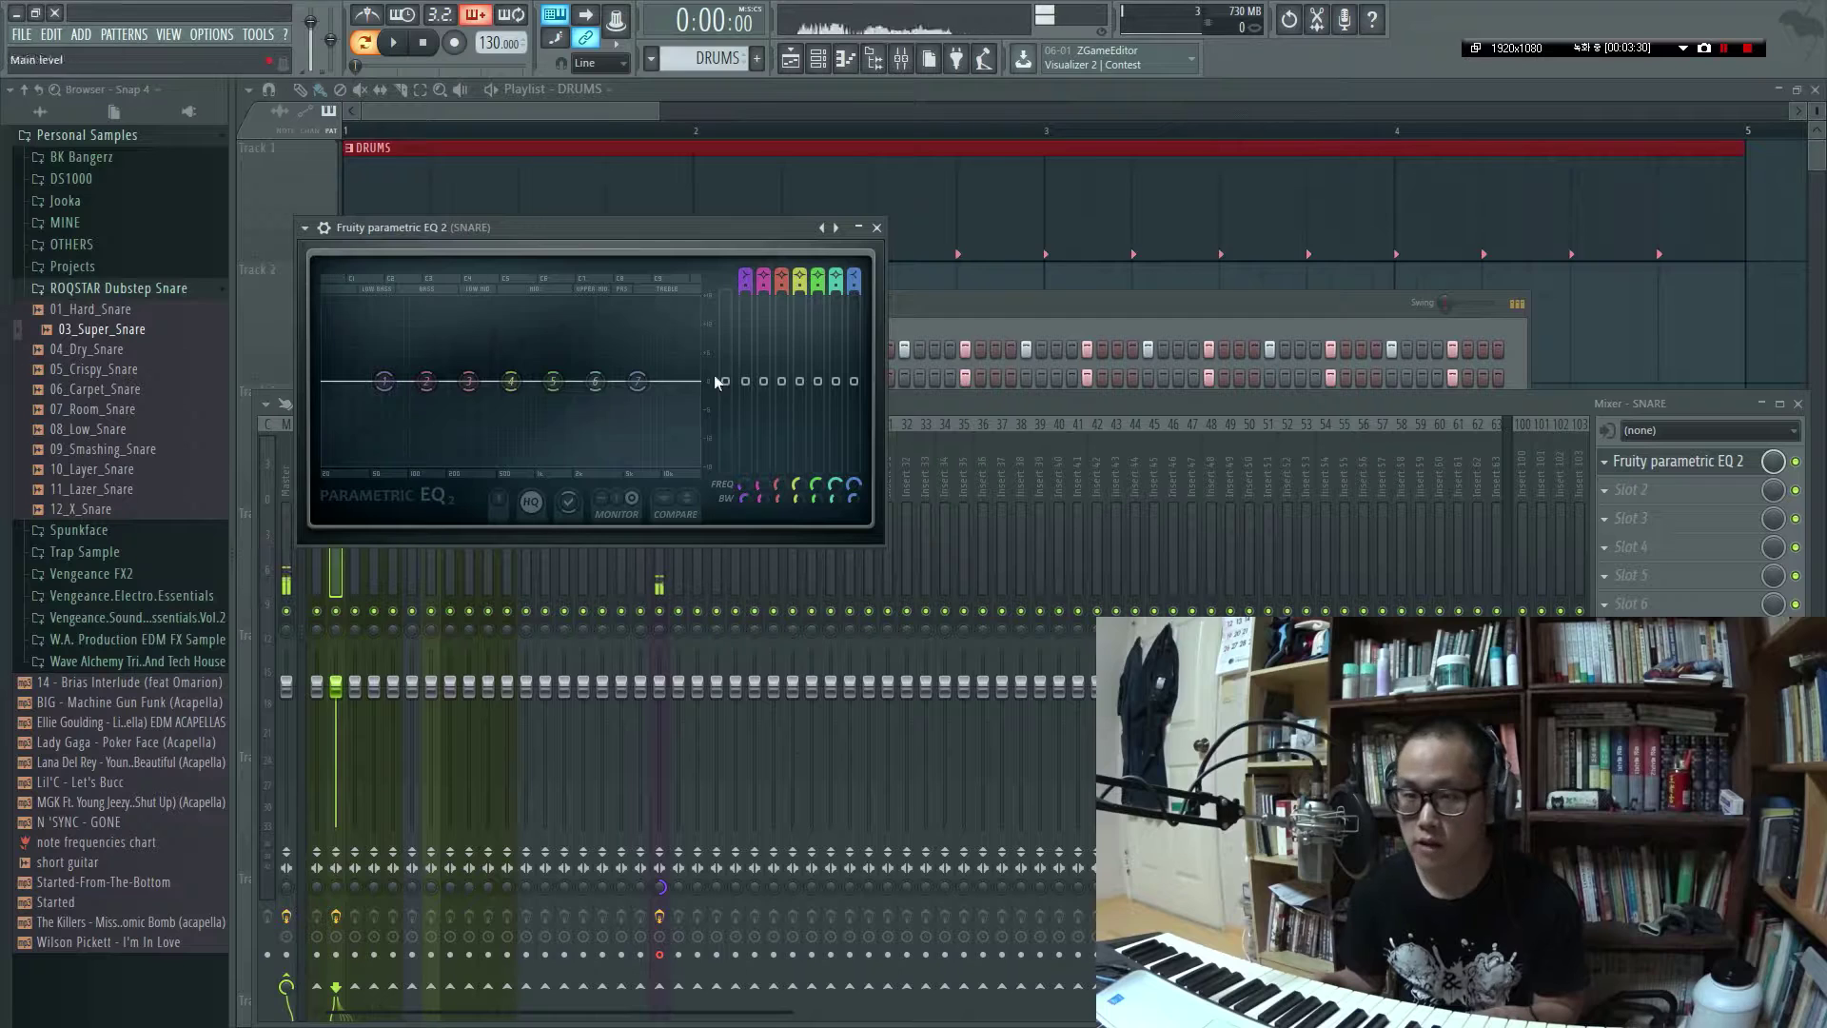
Solo the SNARE mixer track and play the pattern to examine its frequency spectrum in the EQ
{"action": "key", "text": "space"}
{"action": "left_click_drag", "start_coordinate": [521, 234], "coordinate": [916, 271]}
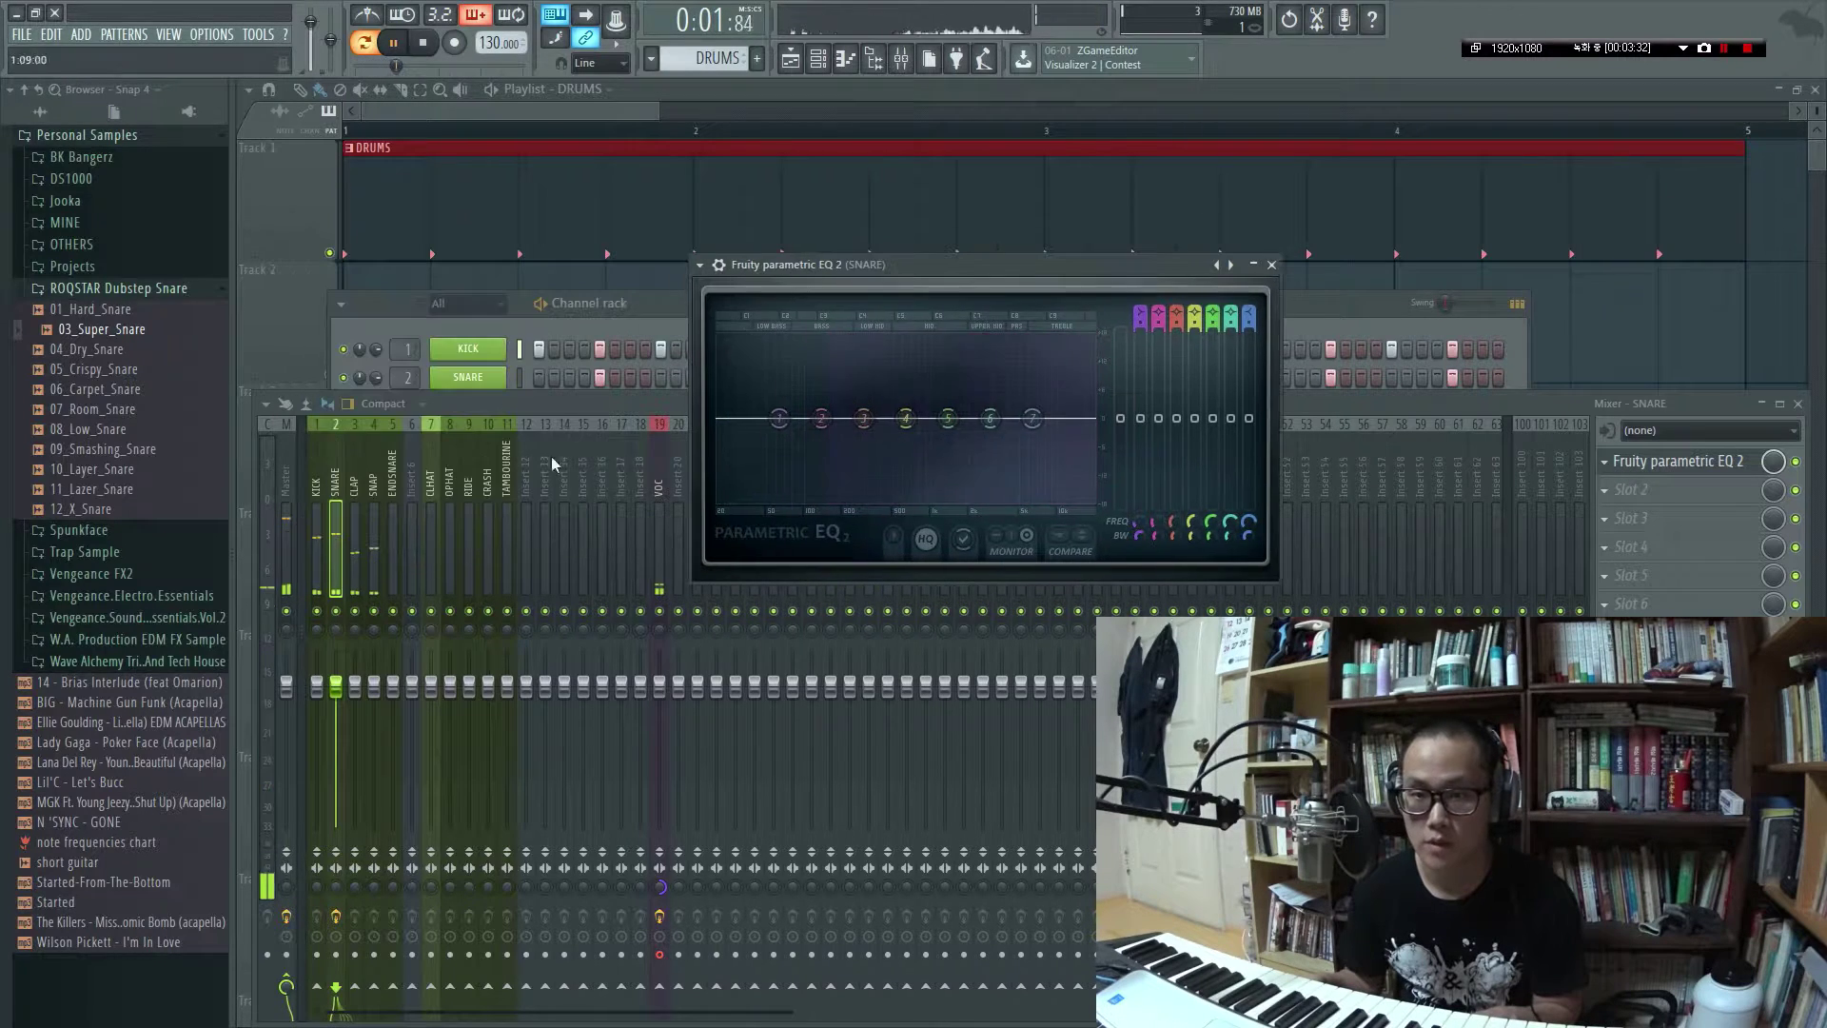
{"action": "key", "text": "space"}
{"action": "key", "text": "space"}
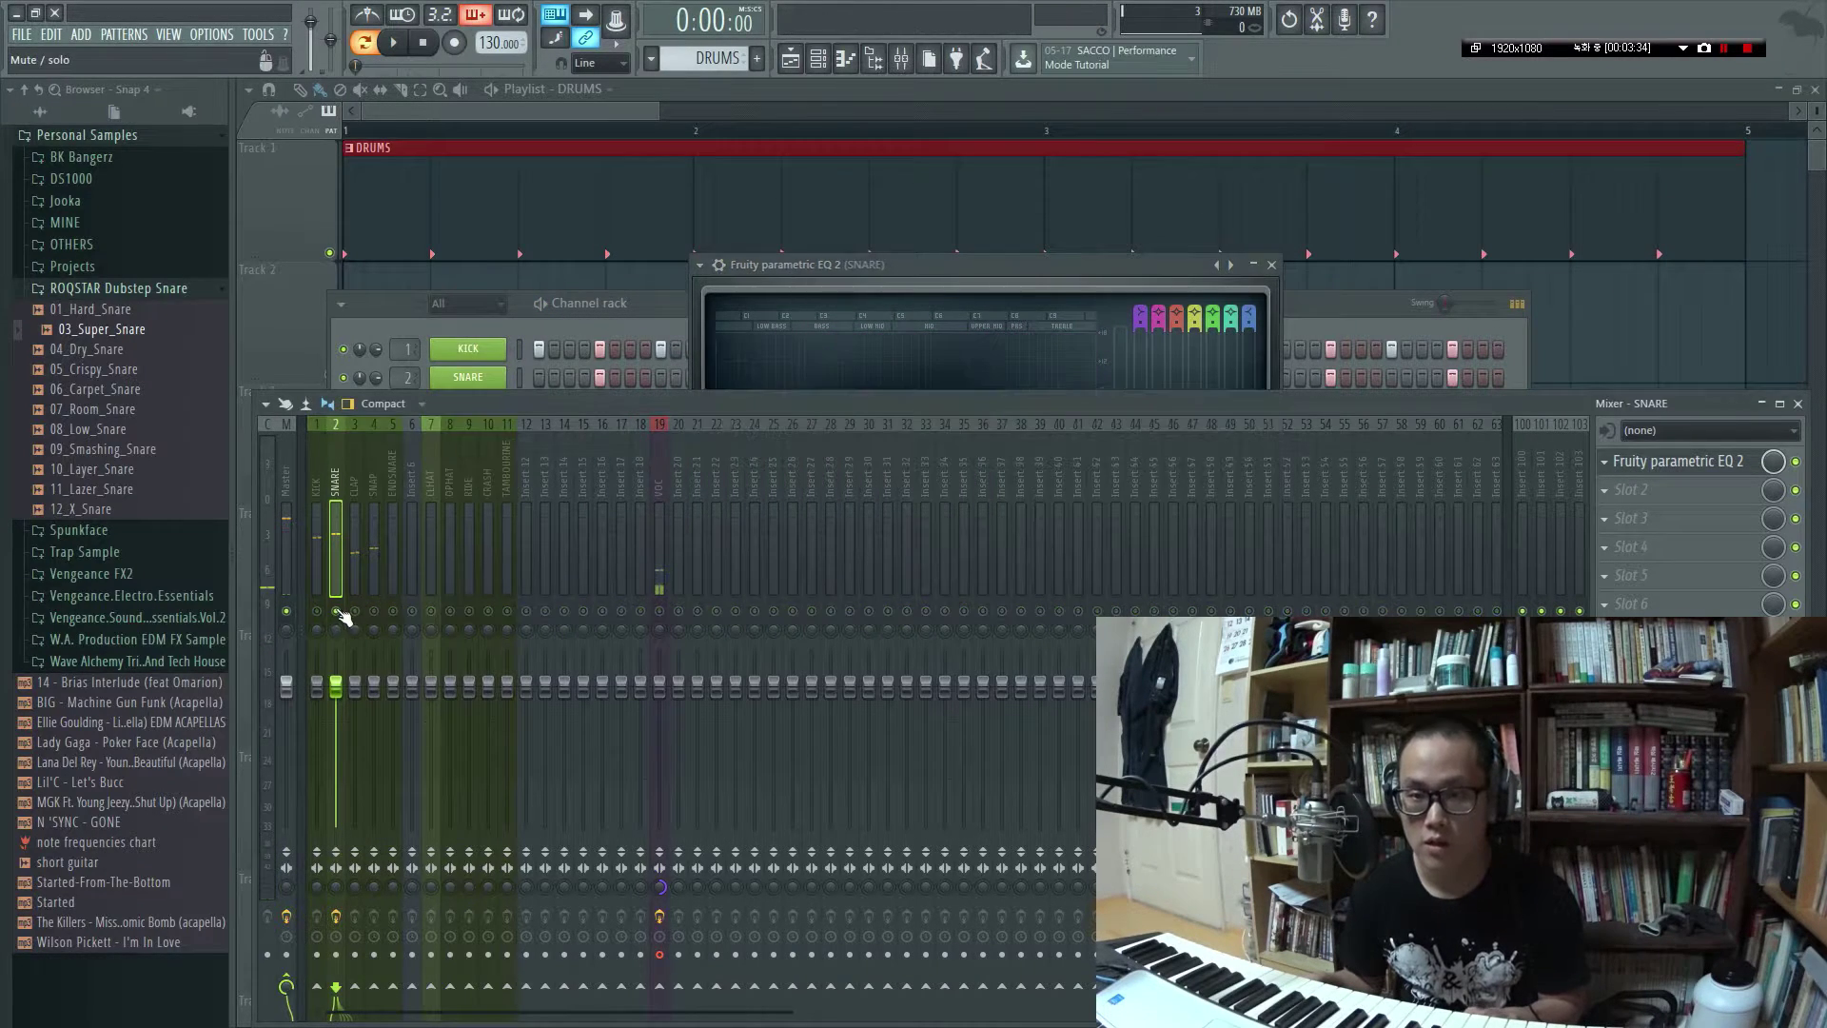
{"action": "left_click_drag", "start_coordinate": [950, 265], "coordinate": [844, 291]}
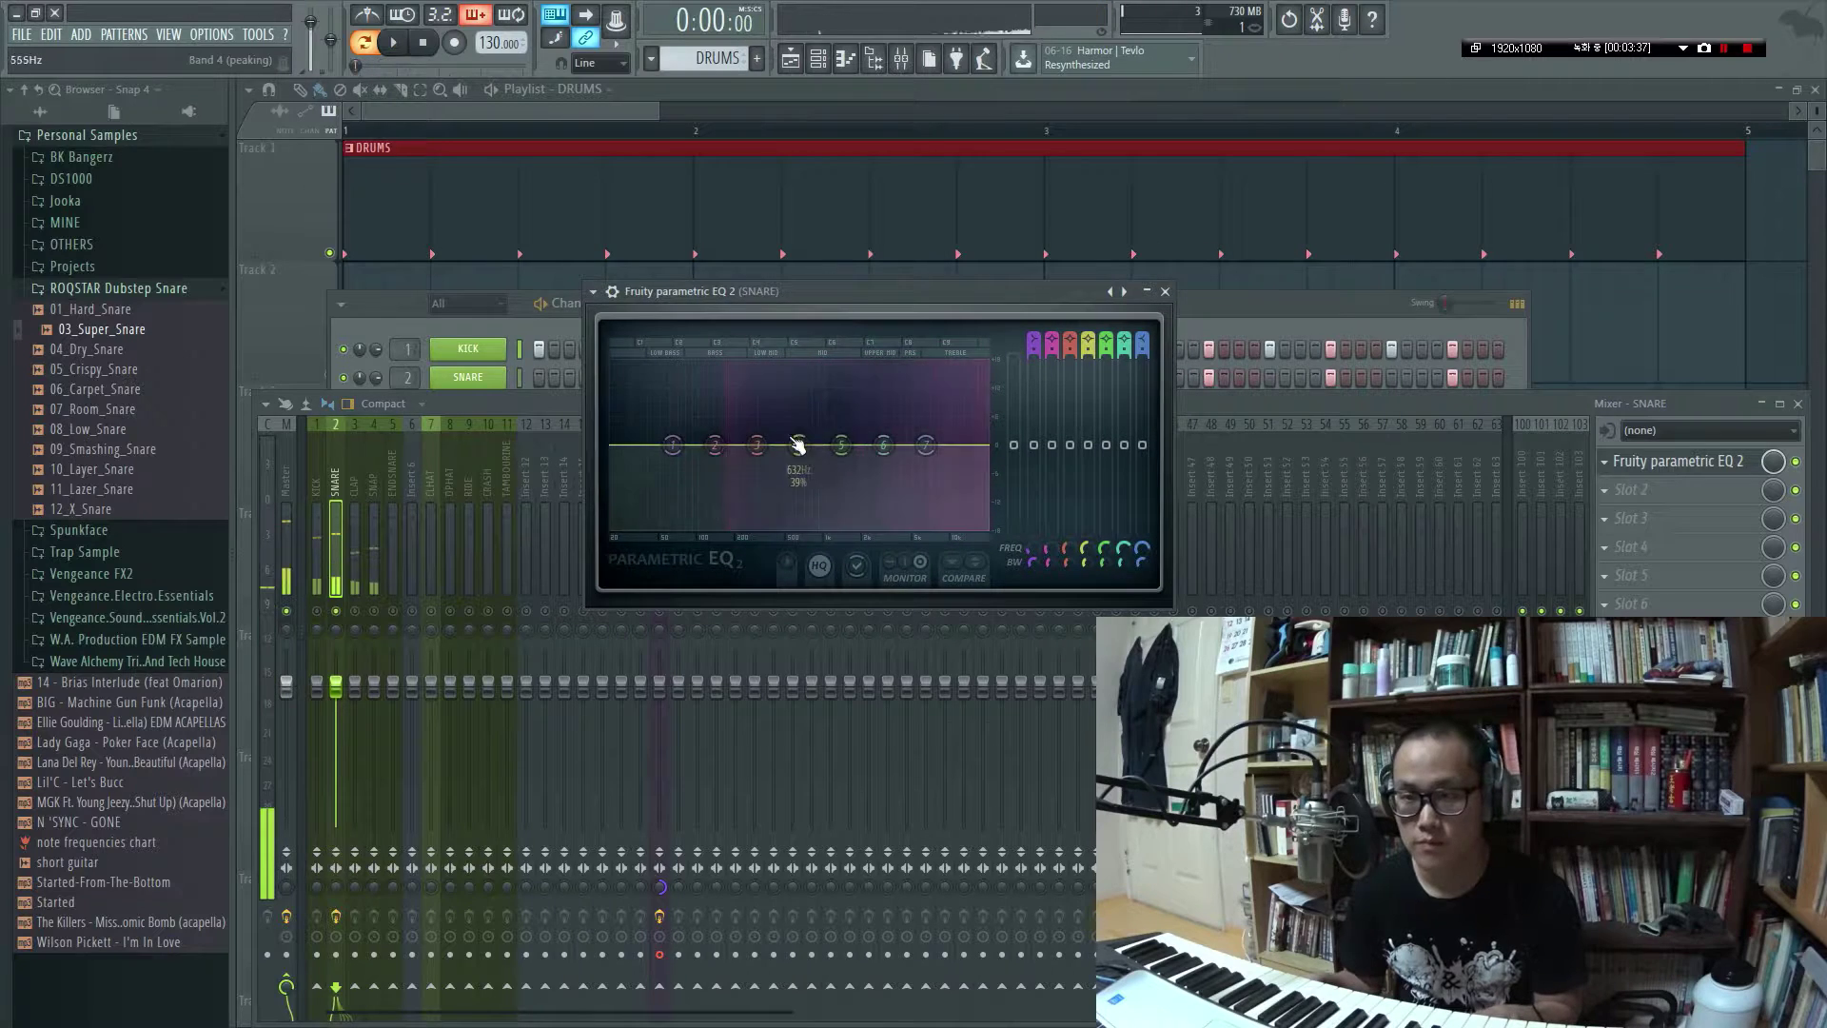
{"action": "key", "text": "space"}
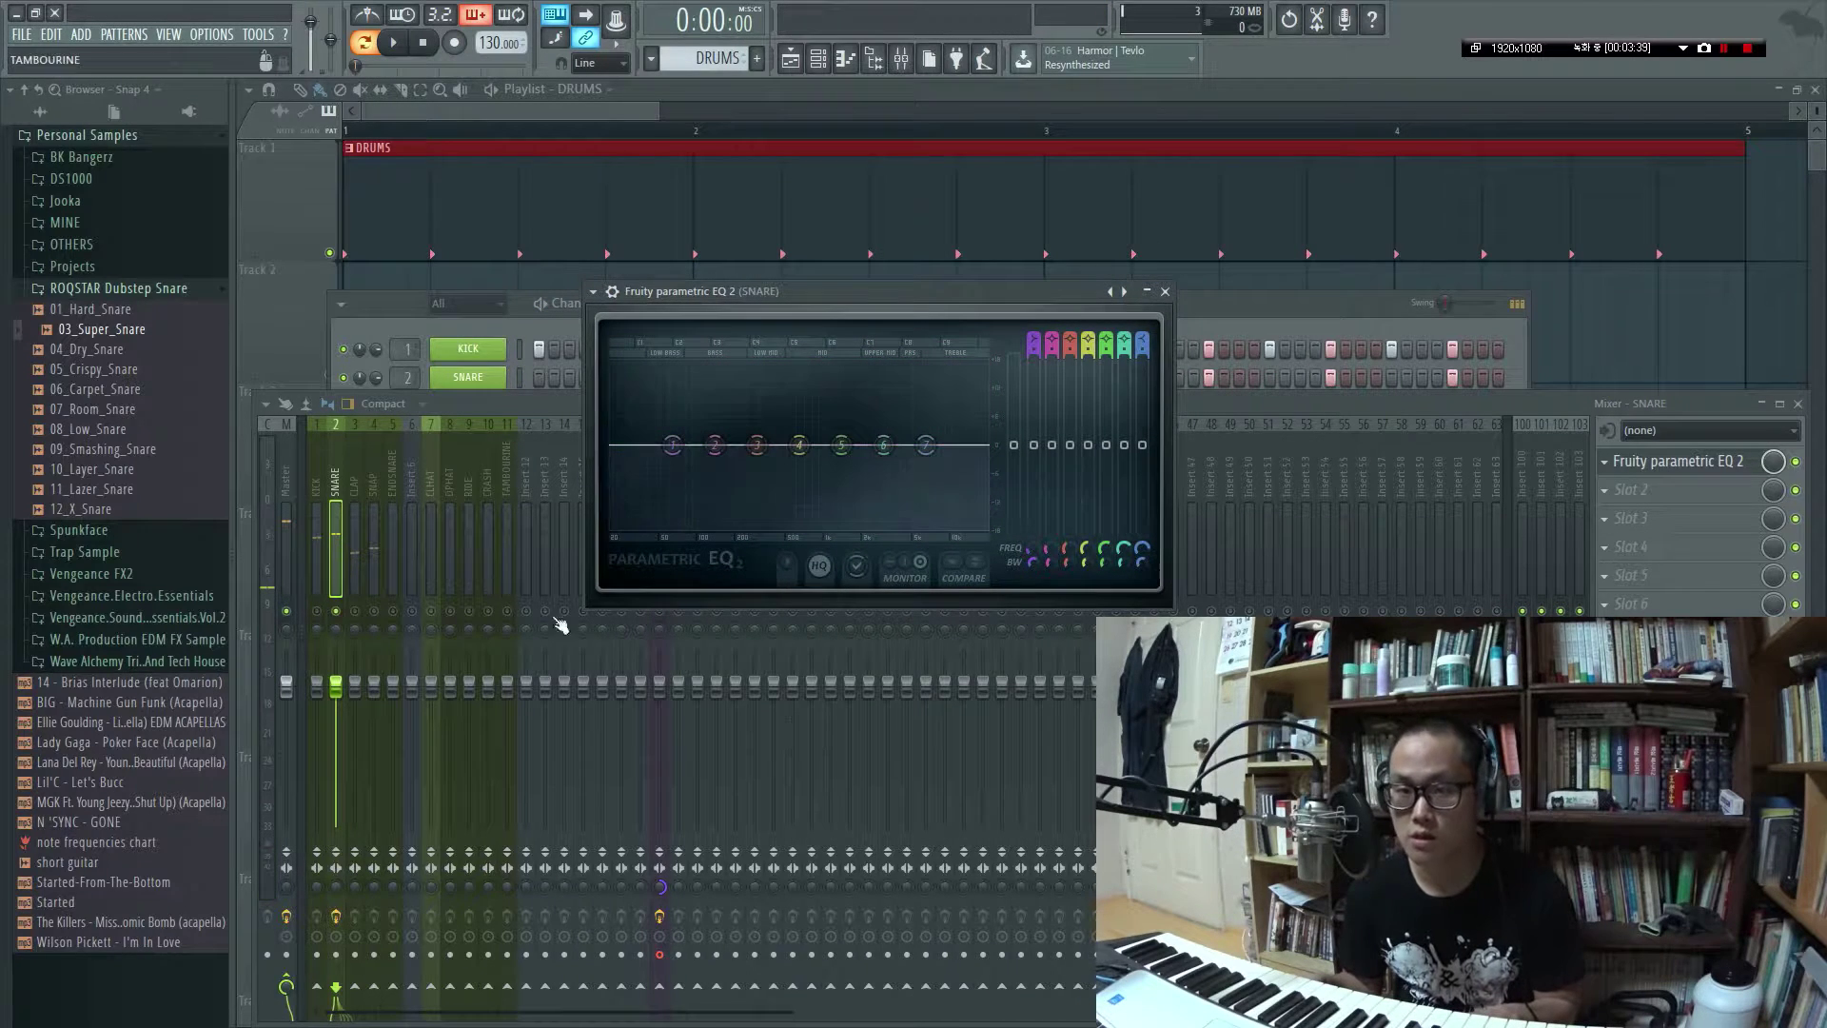
Re-enable the VOC mixer track and play the pattern again with the SNARE EQ in view
{"action": "left_click", "coordinate": [674, 624]}
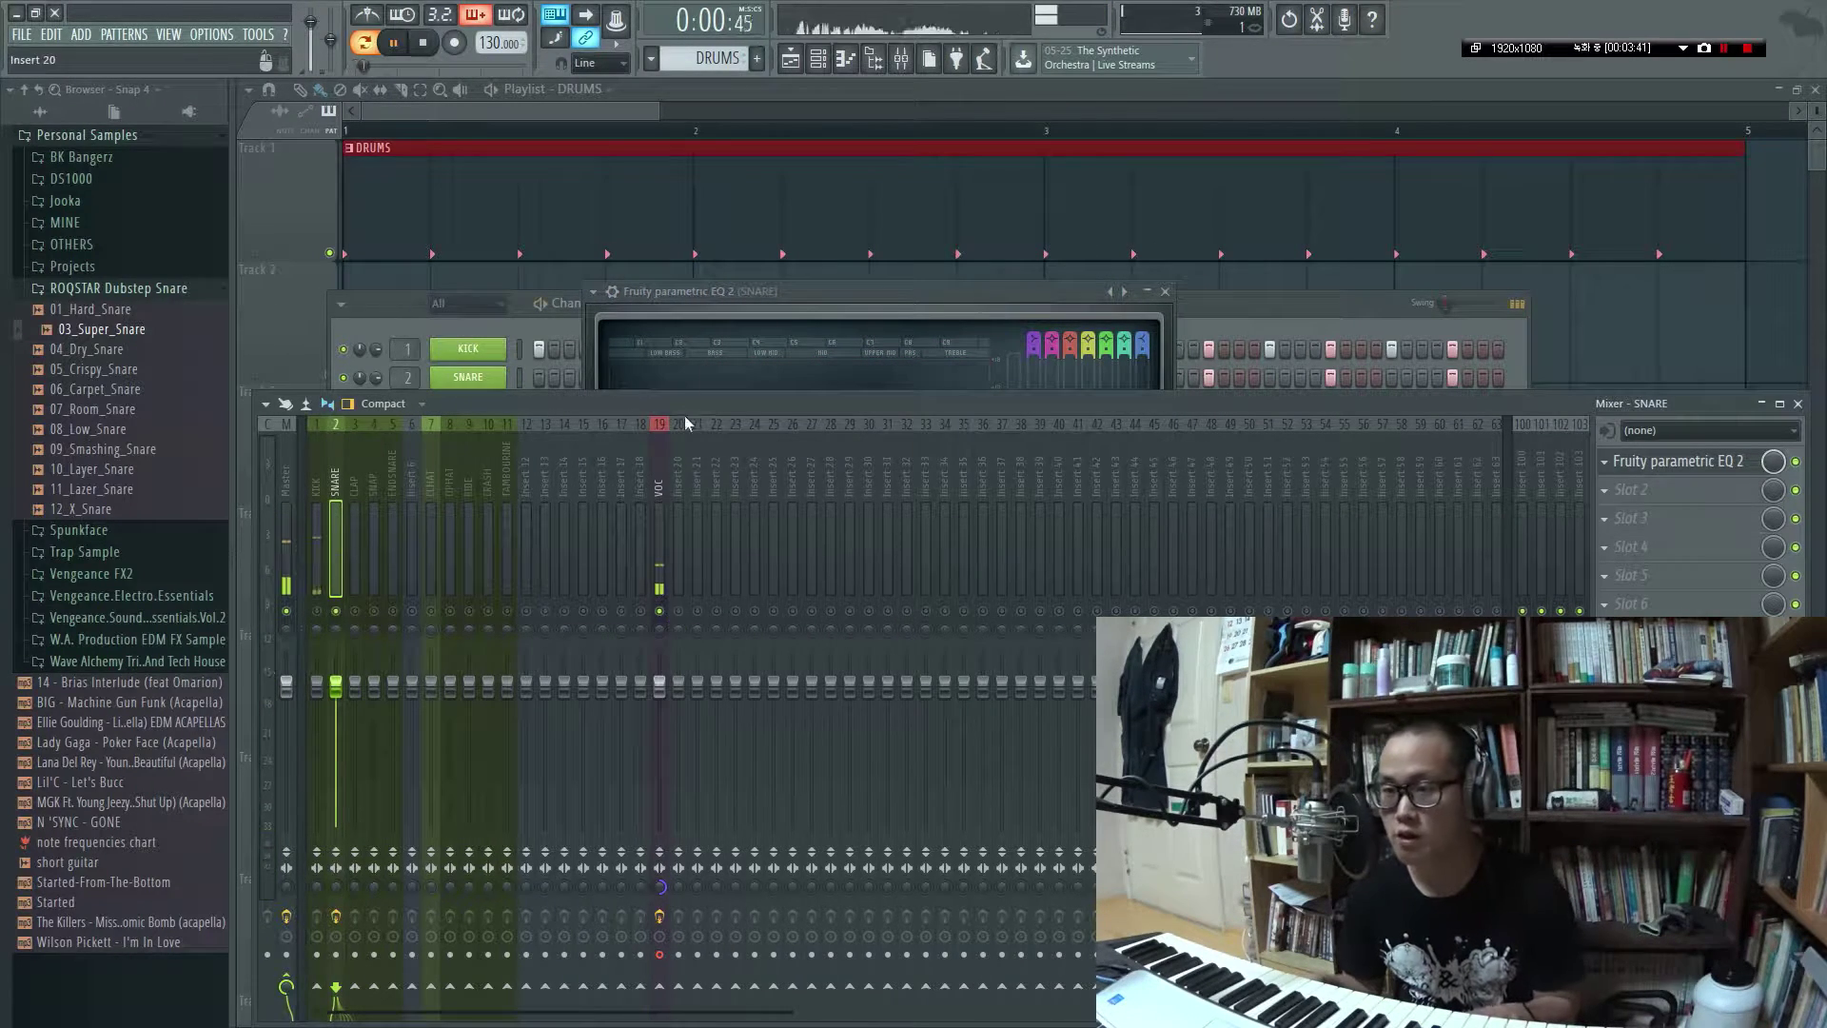
{"action": "left_click", "coordinate": [734, 298]}
{"action": "key", "text": "space"}
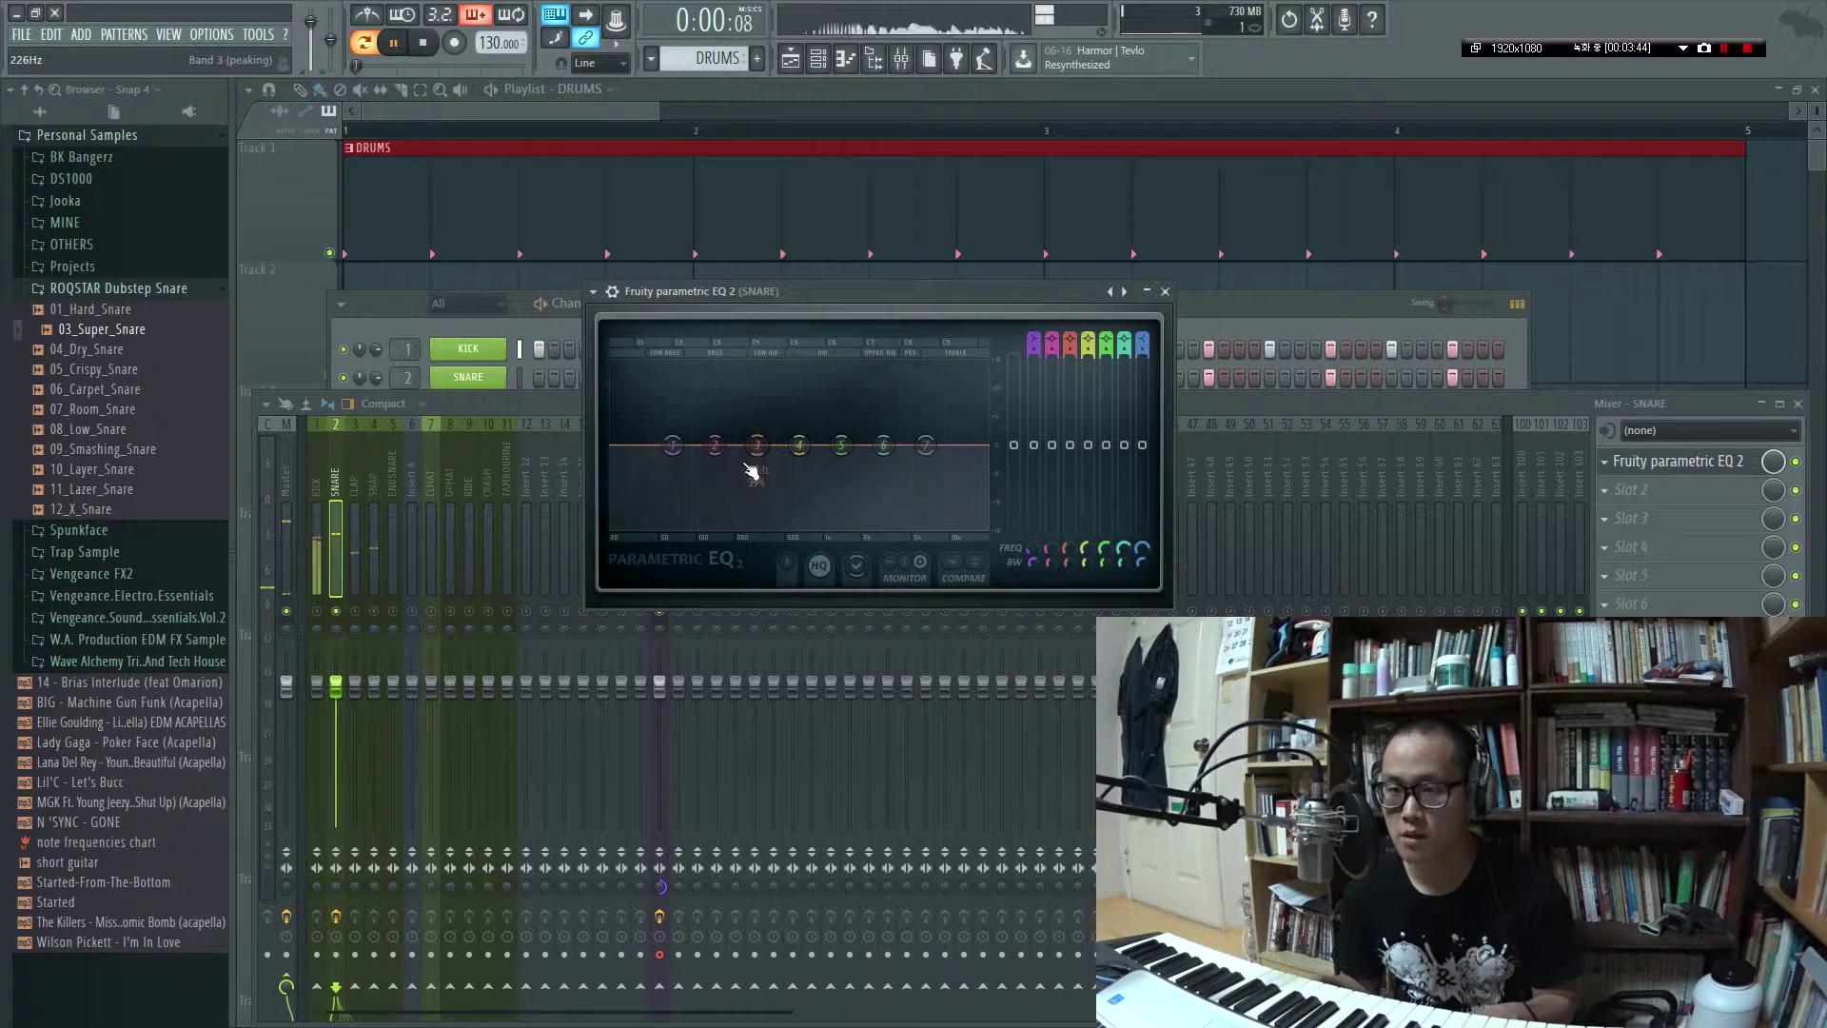
{"action": "key", "text": "space"}
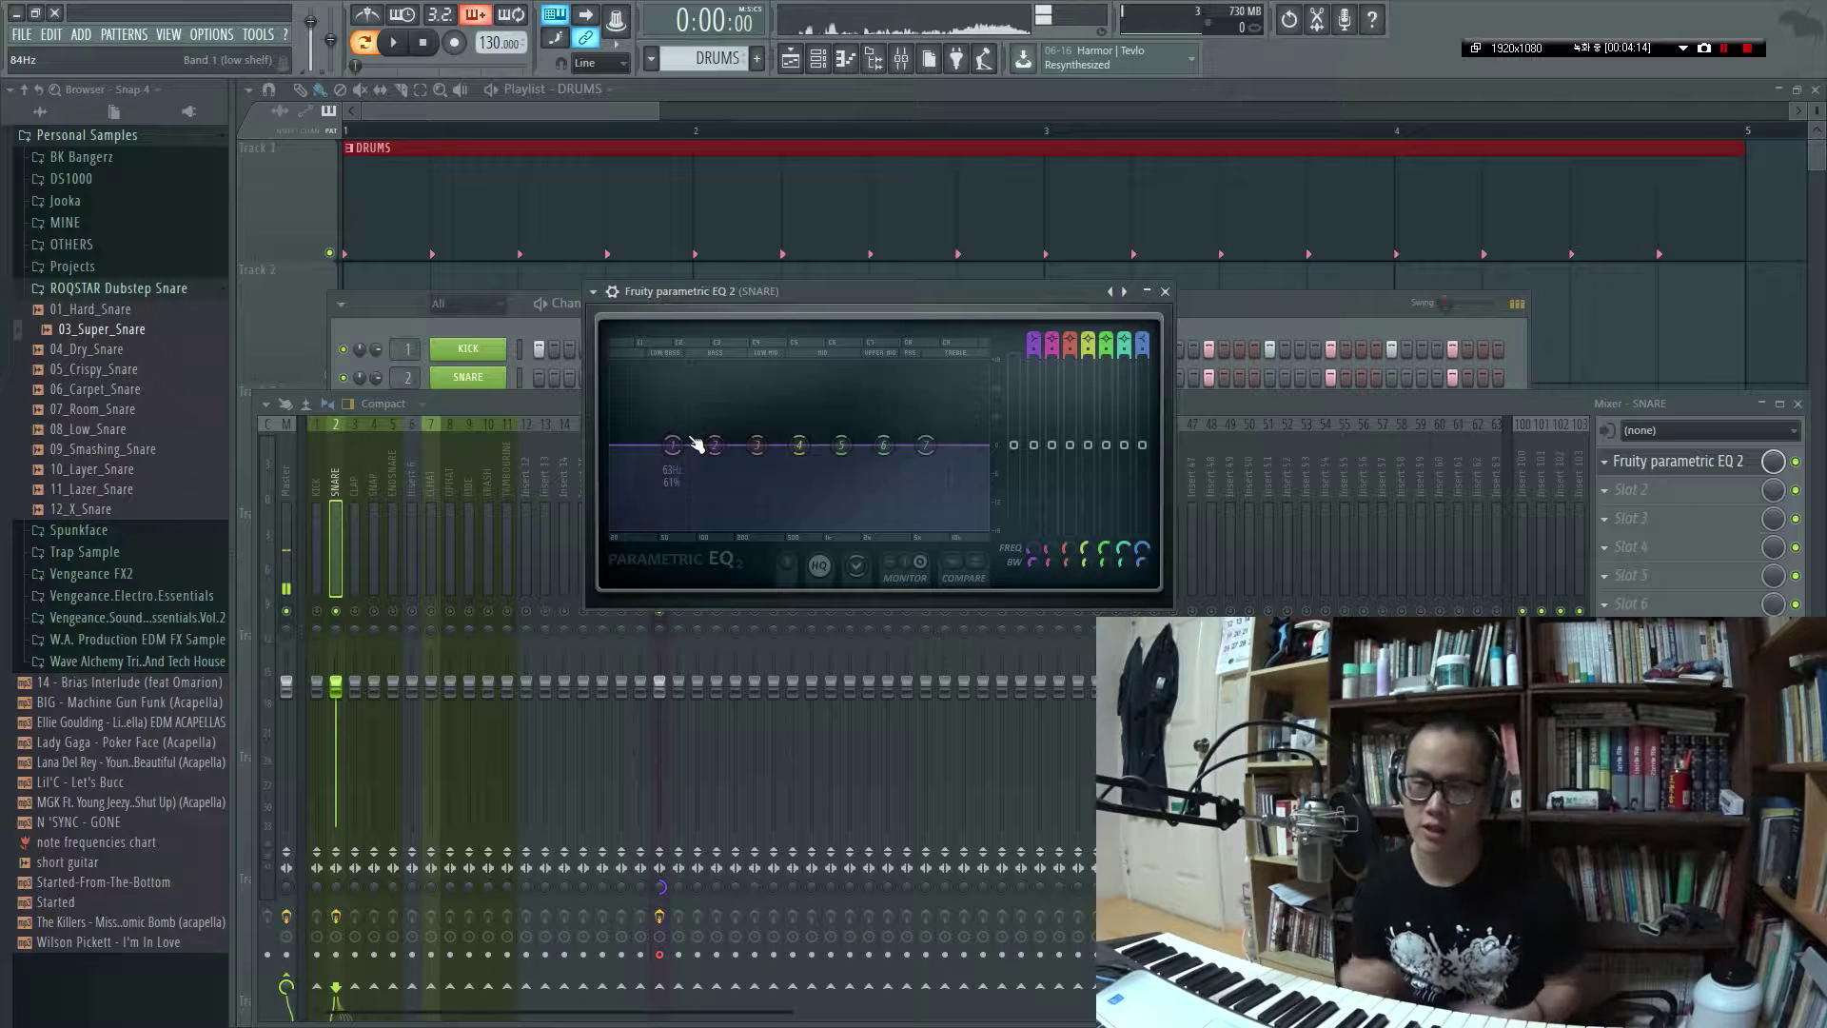
Inspect the ENDSNARE sample settings and unmute the ENDSNARE mixer track
{"action": "left_click", "coordinate": [482, 333]}
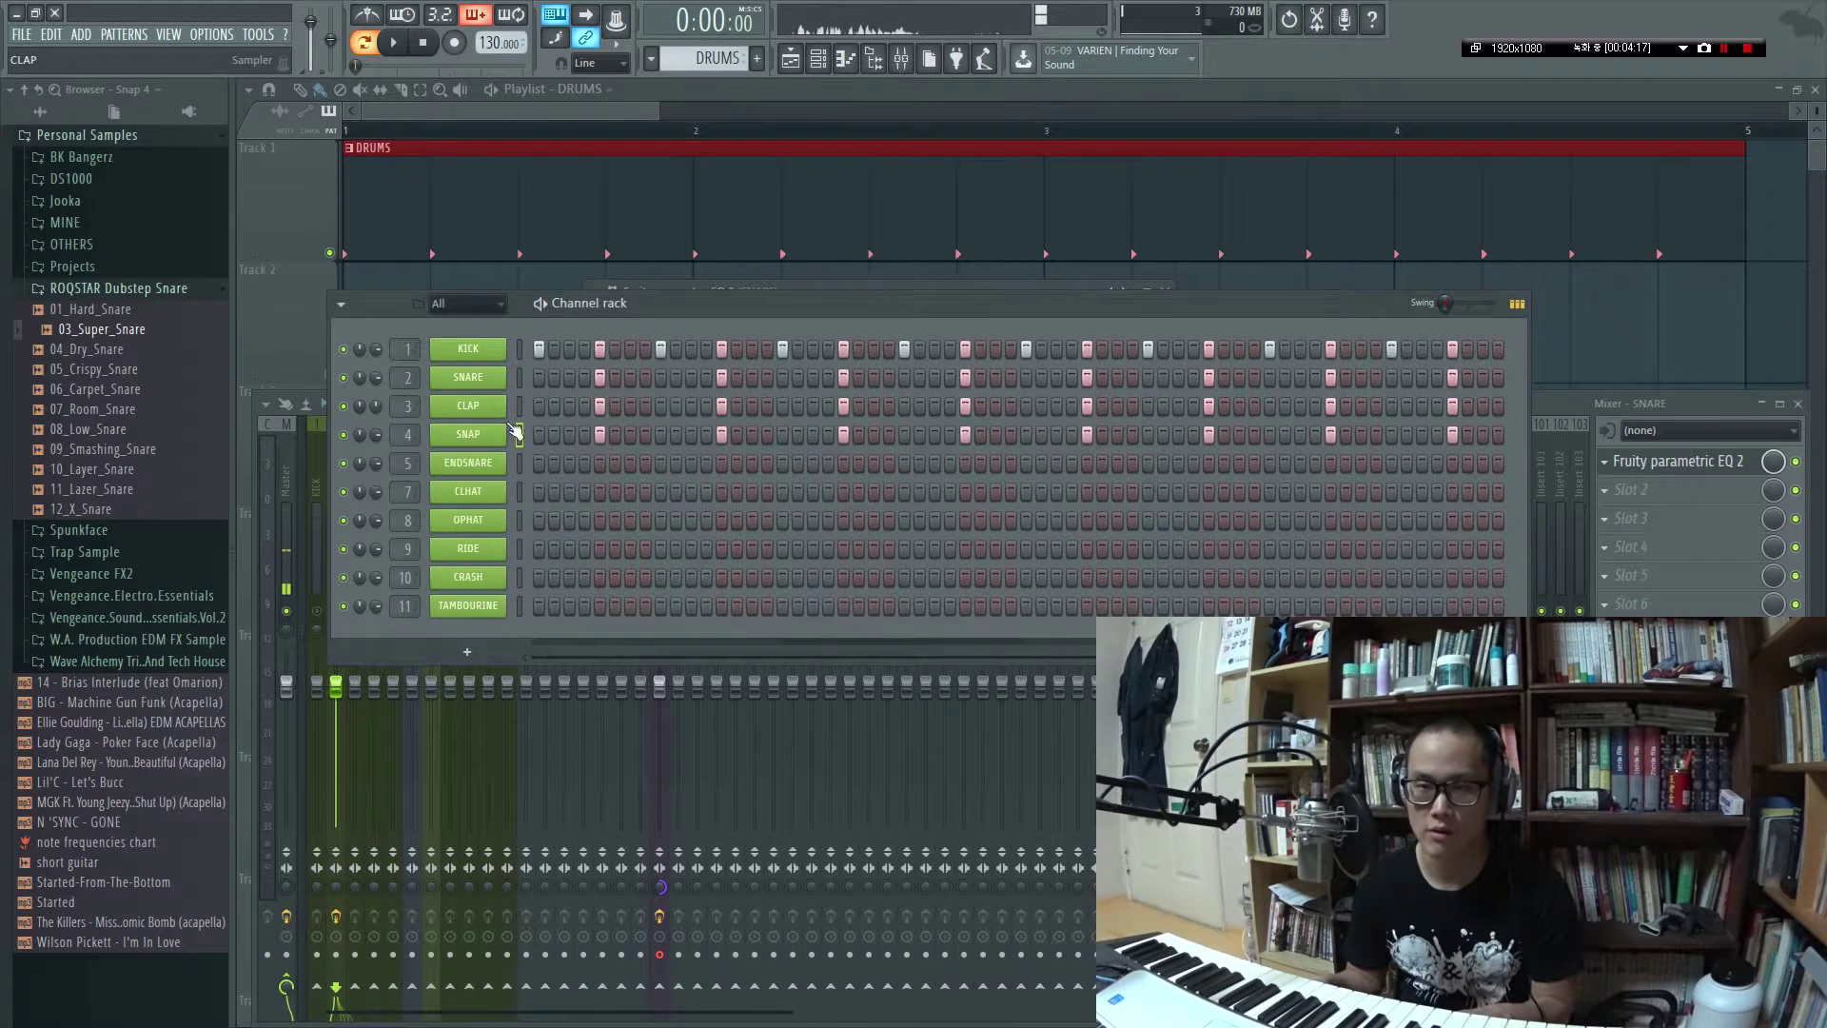
{"action": "left_click", "coordinate": [475, 469]}
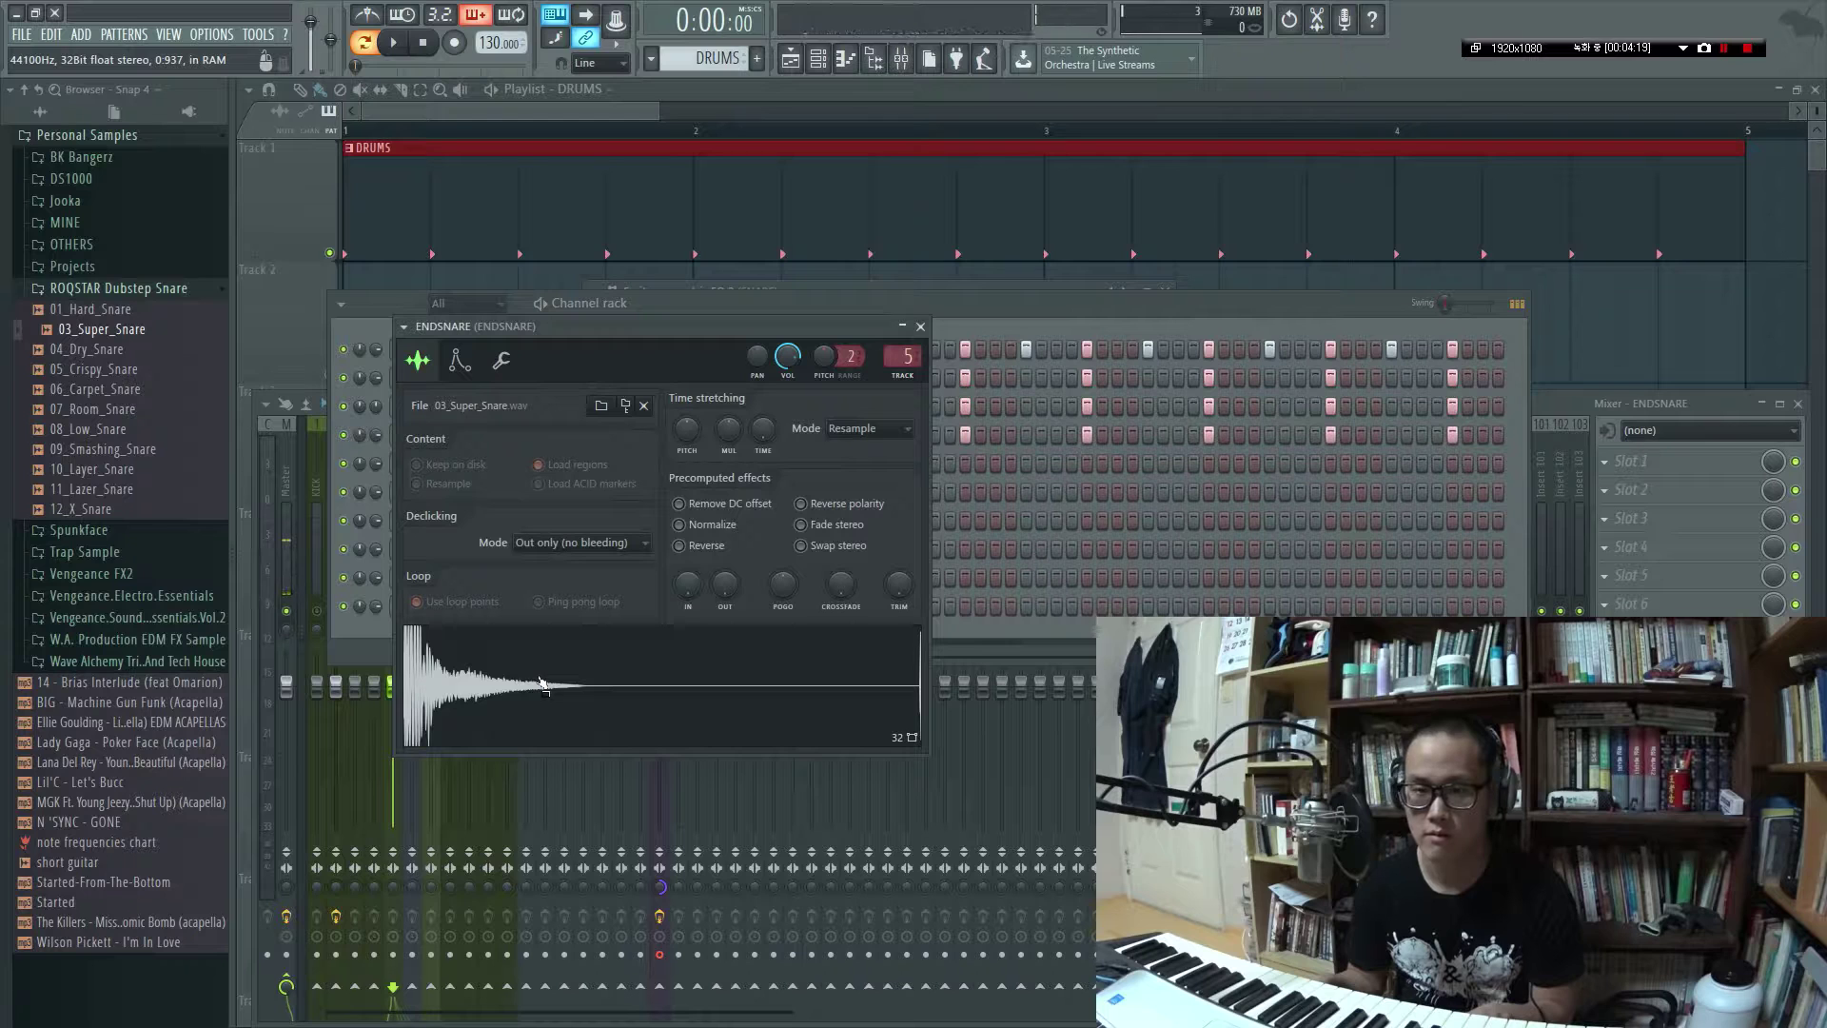
{"action": "left_click", "coordinate": [260, 441]}
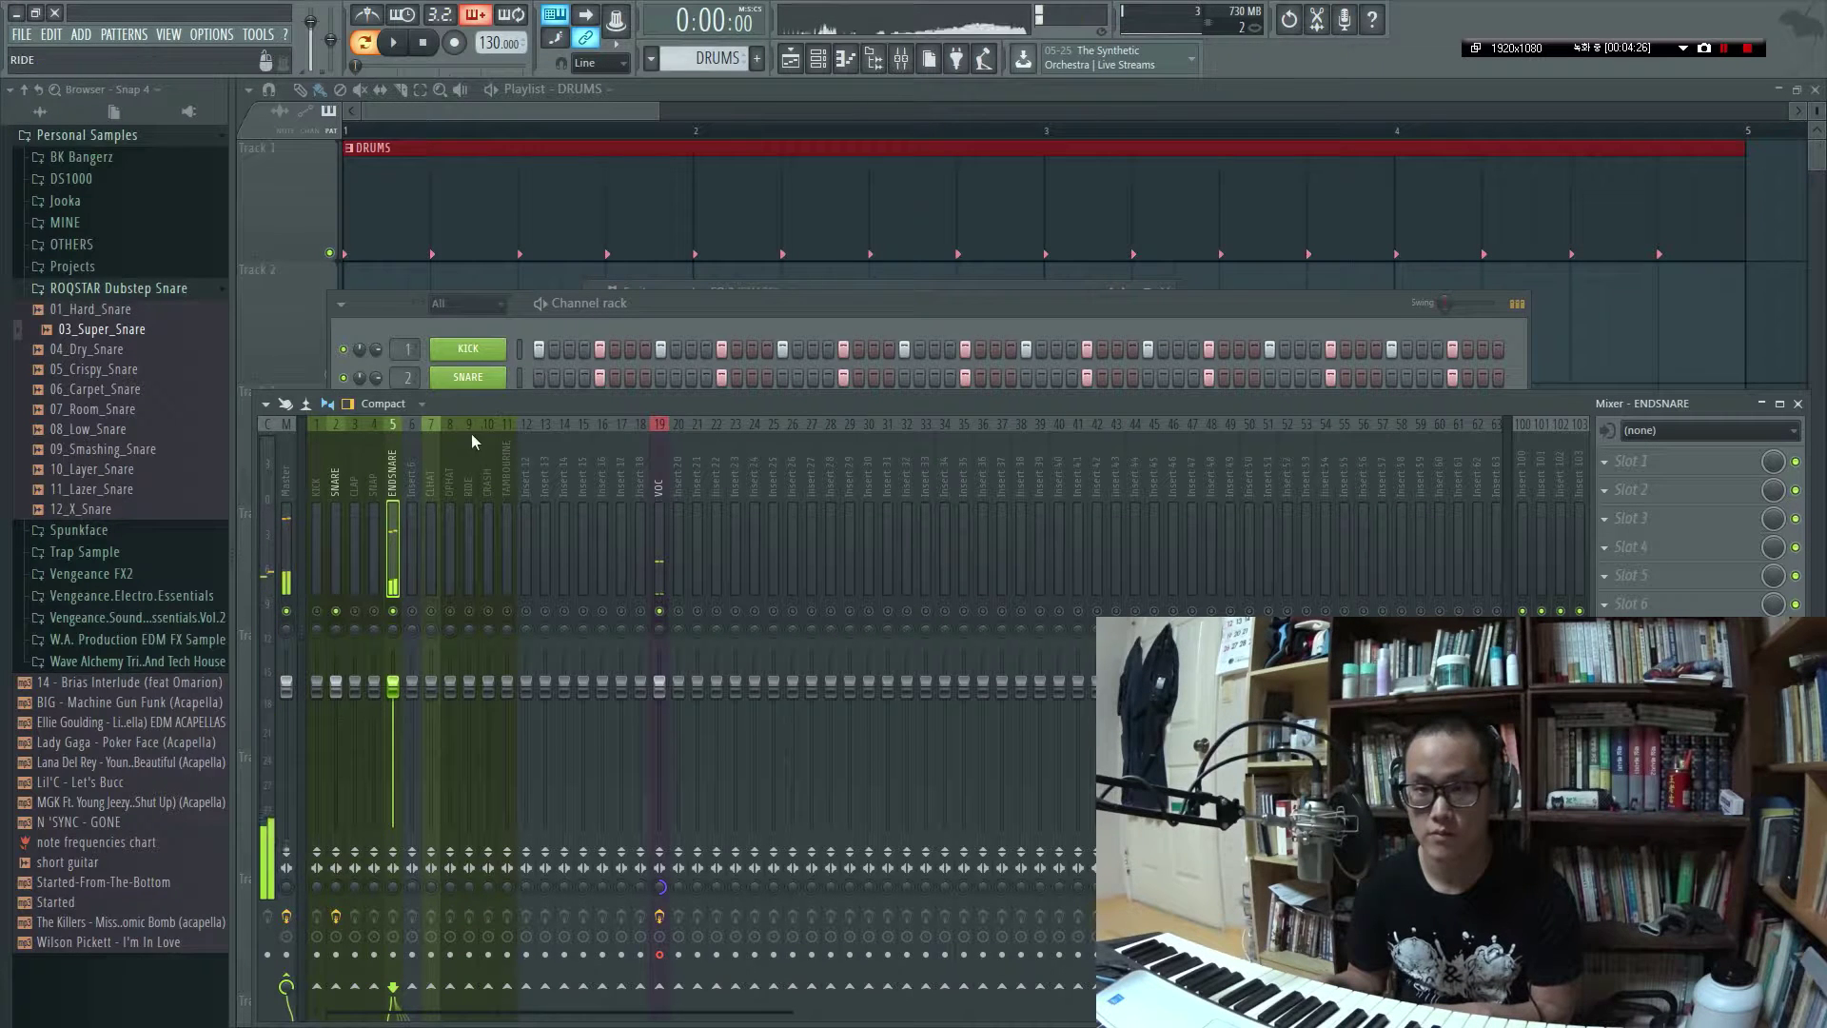
{"action": "left_click", "coordinate": [384, 327]}
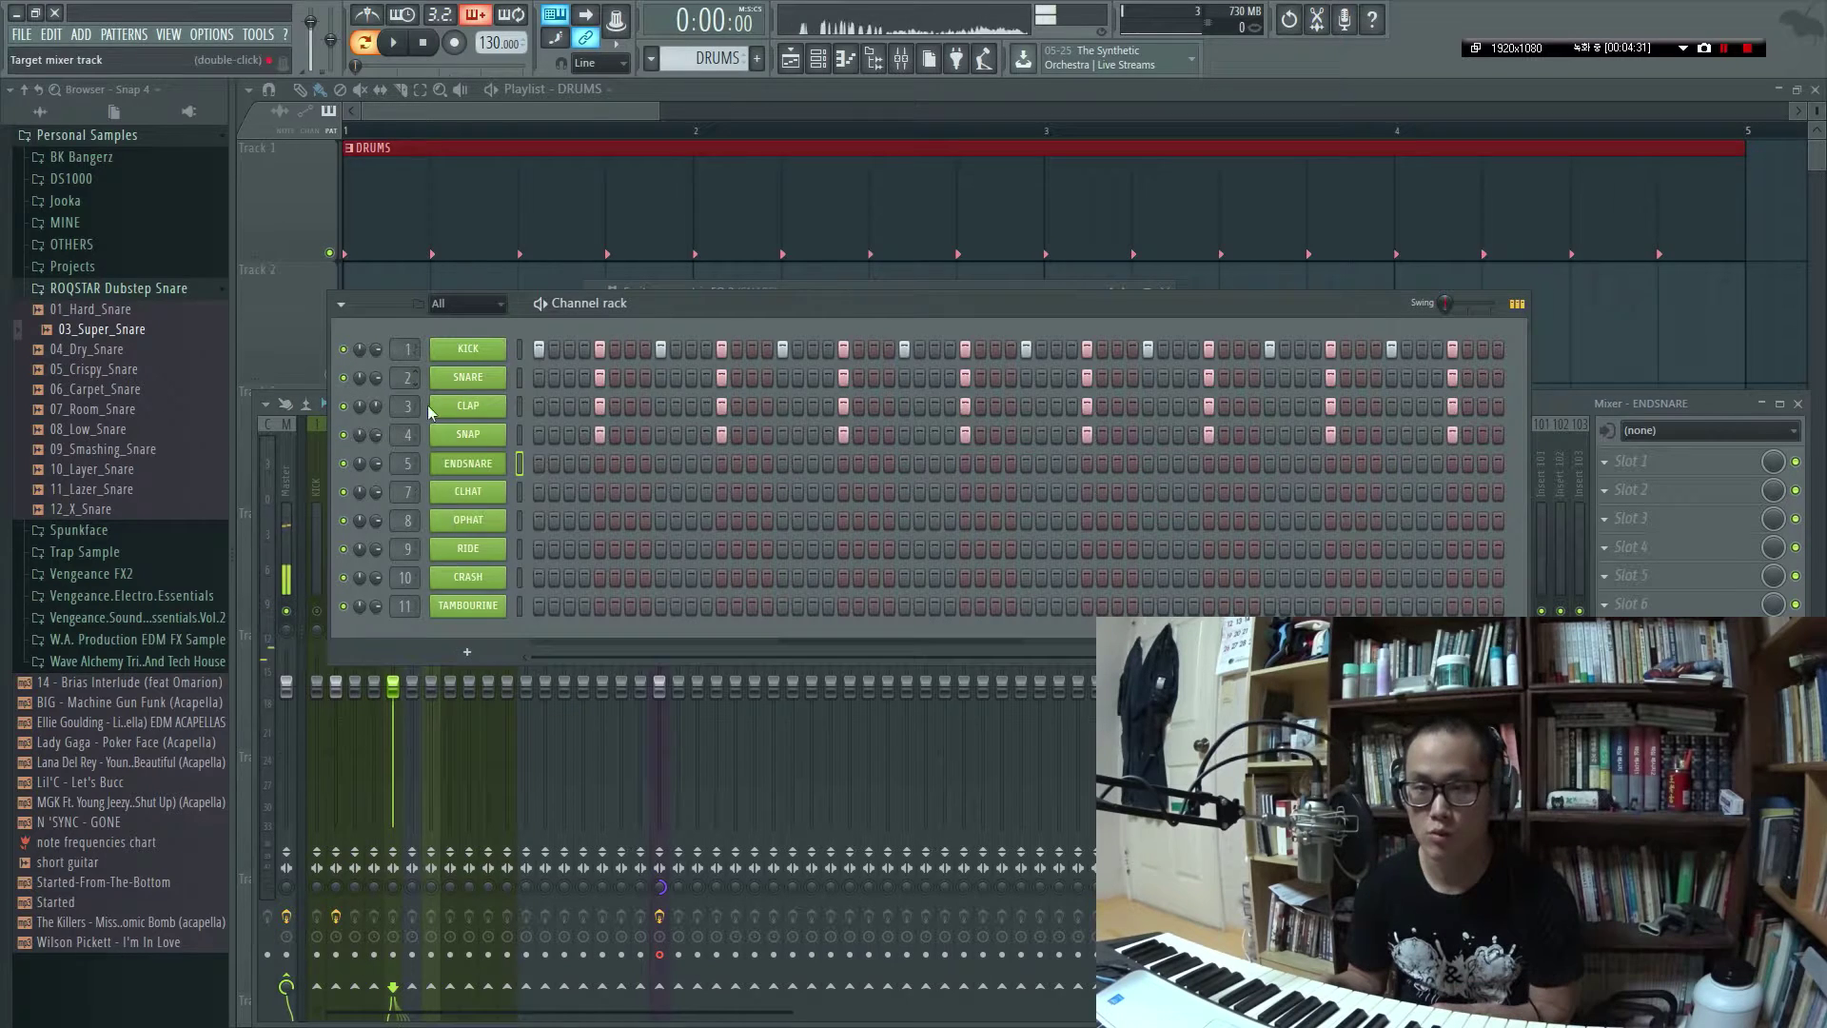
Add a short fade-out to the ENDSNARE sample, audition it, and close its settings
{"action": "left_click", "coordinate": [475, 471]}
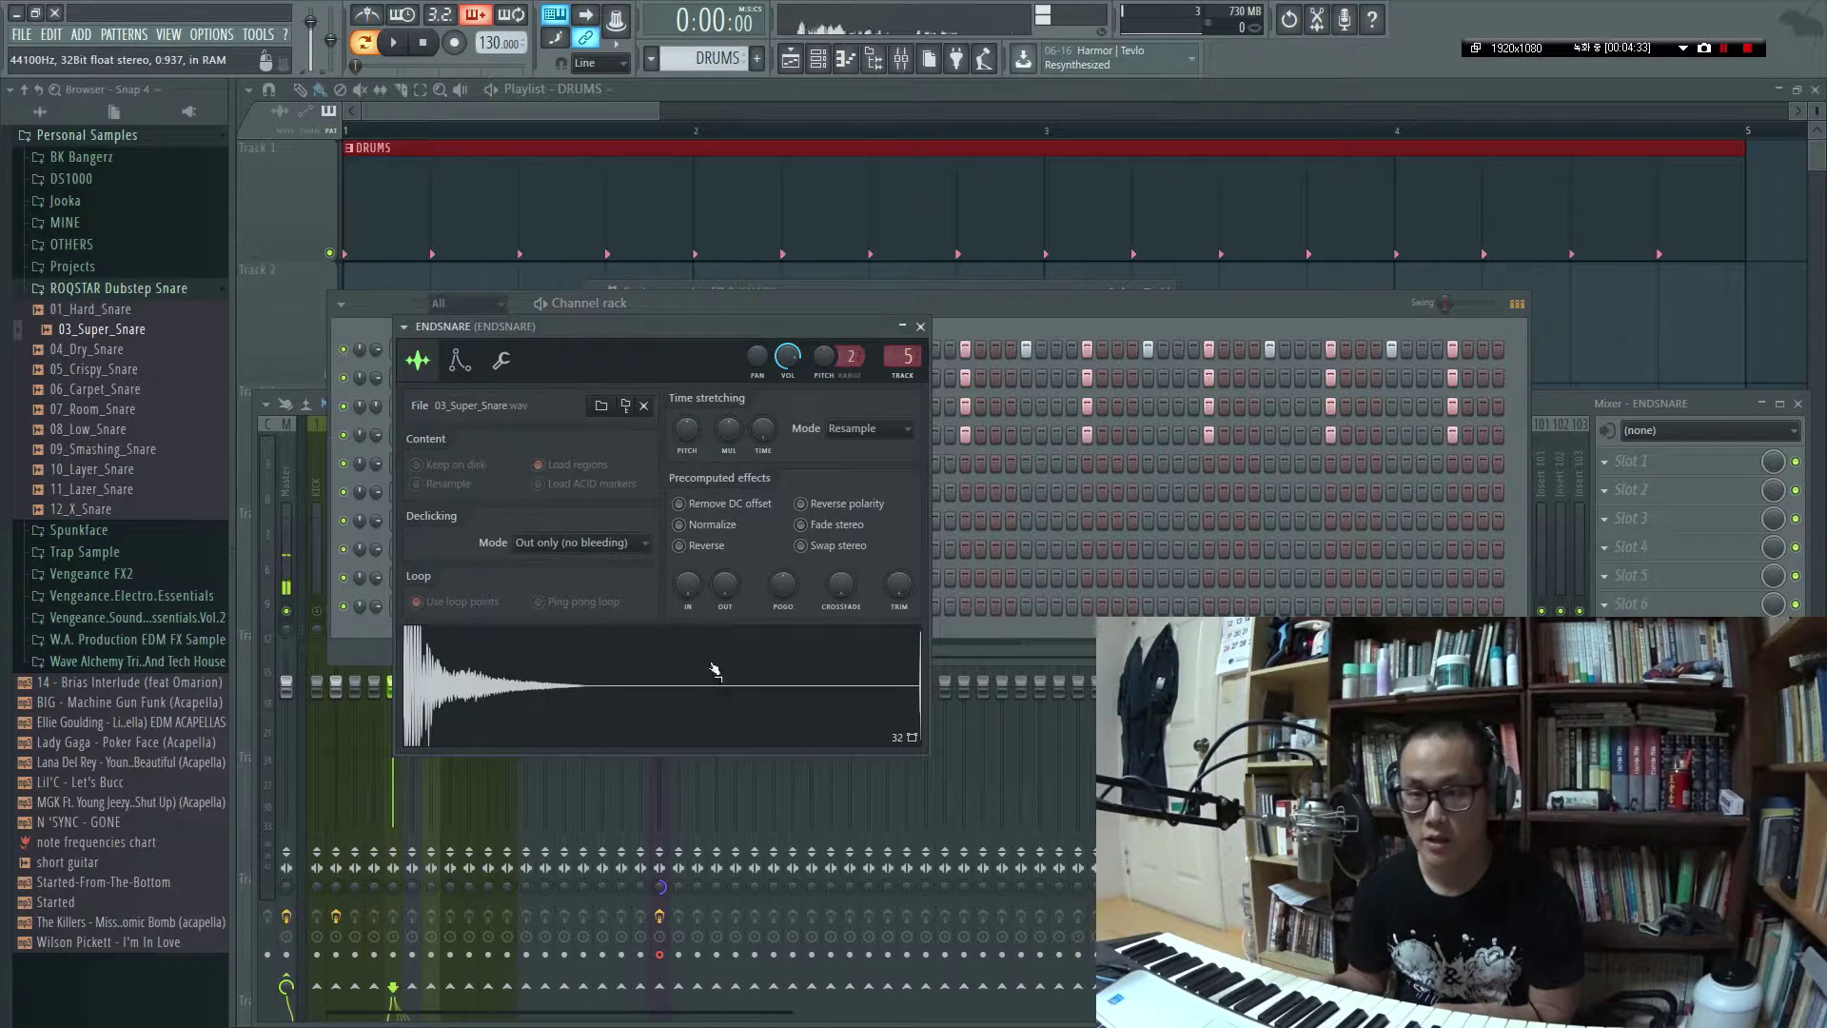
{"action": "left_click_drag", "start_coordinate": [725, 584], "coordinate": [725, 557]}
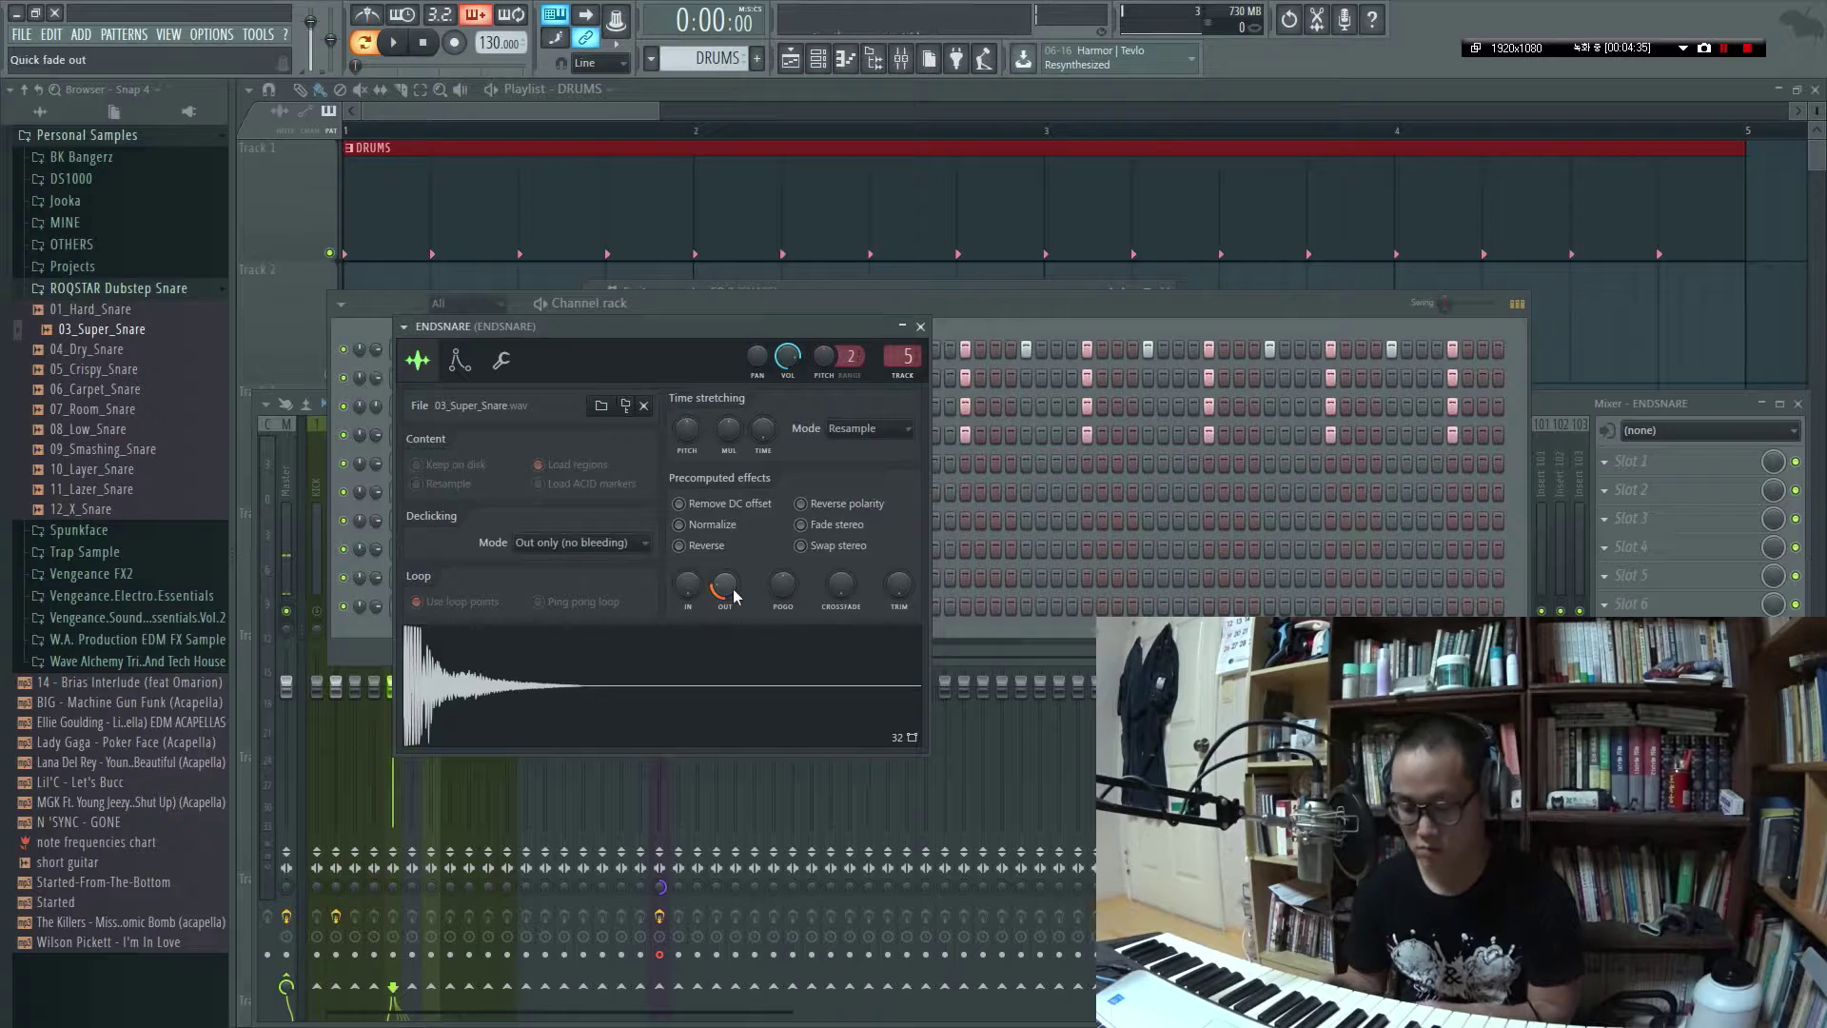
{"action": "key", "text": "z"}
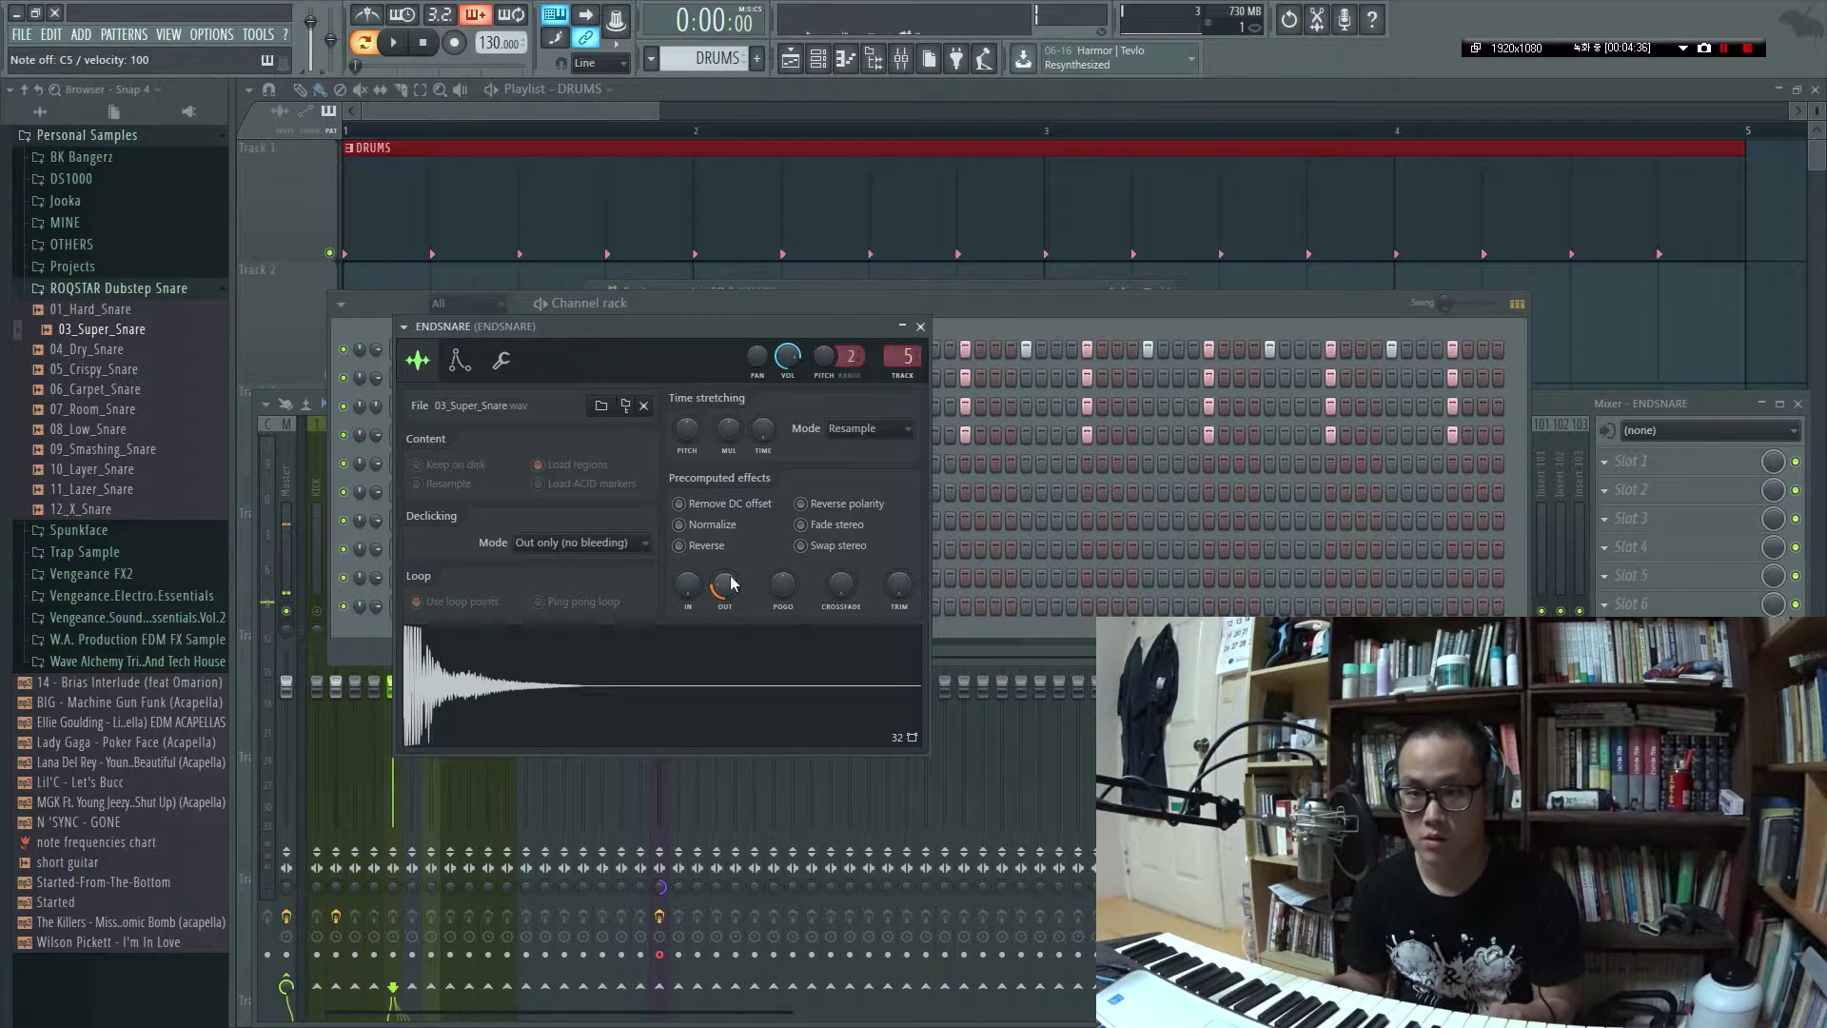
{"action": "left_click", "coordinate": [920, 327]}
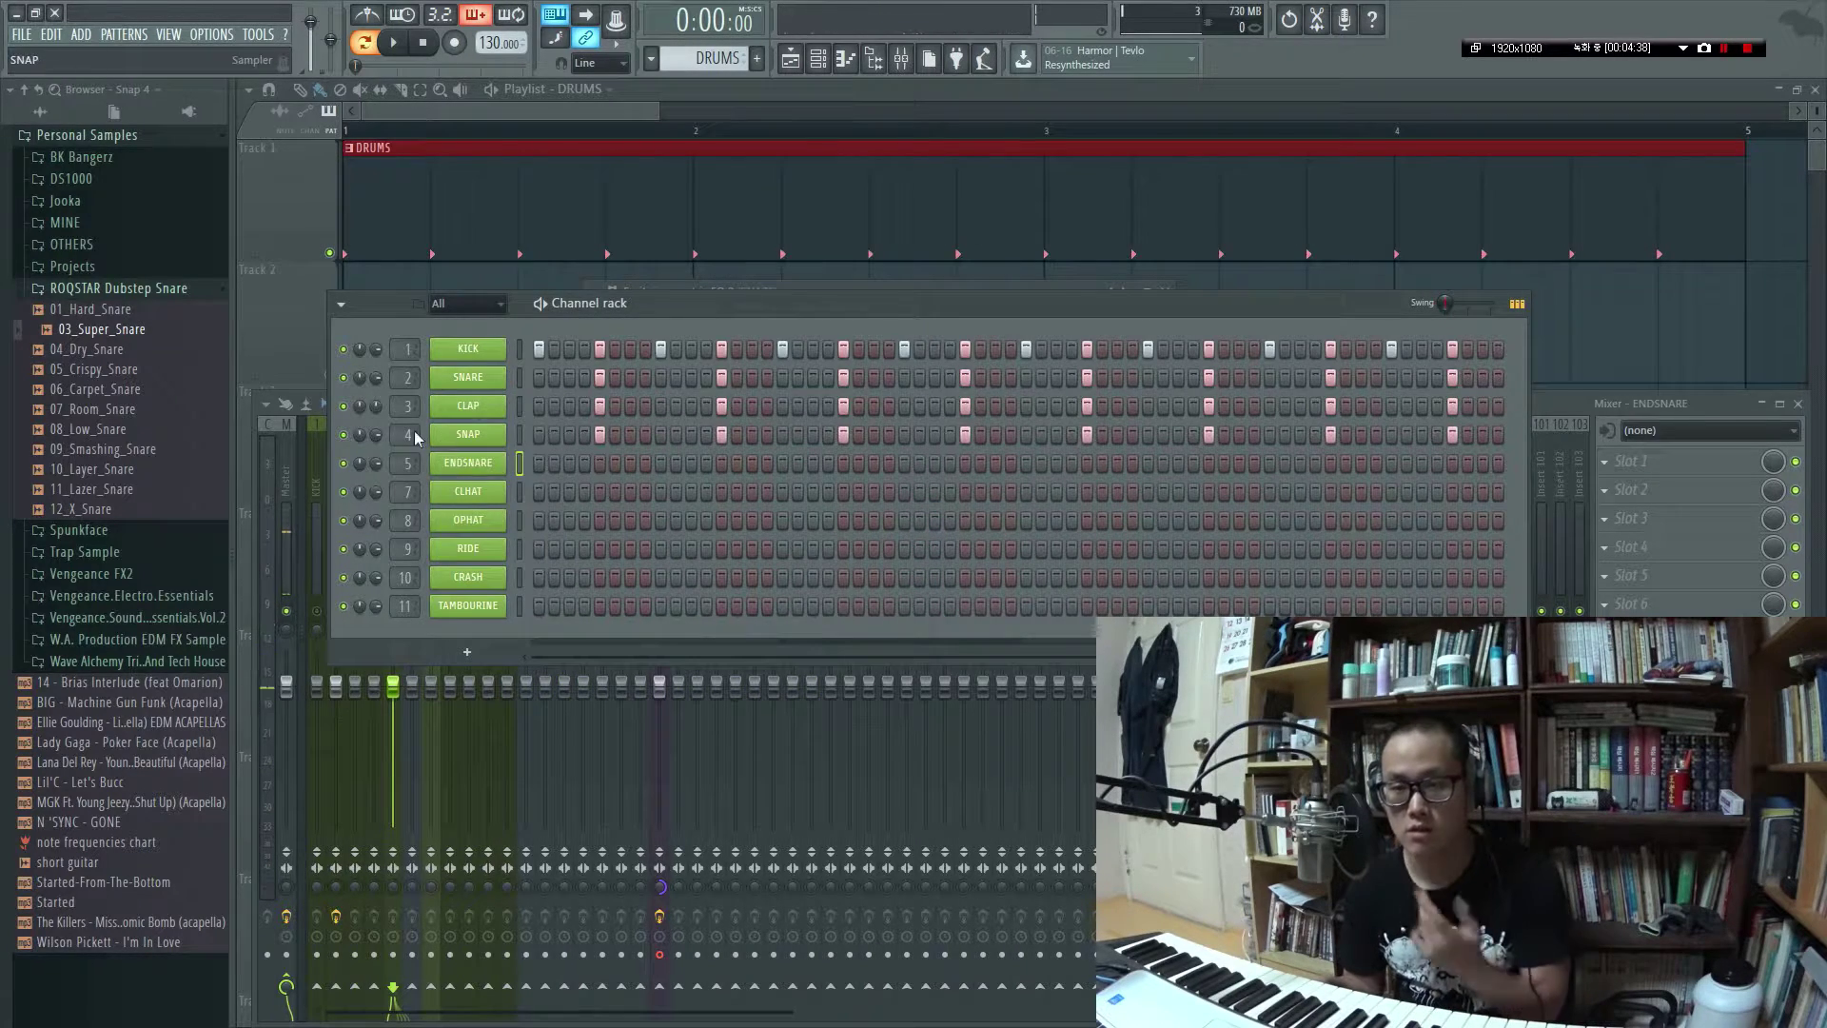
Check the SNARE sample settings, and unmute the CLAP and SNAP mixer tracks
{"action": "left_click", "coordinate": [480, 379]}
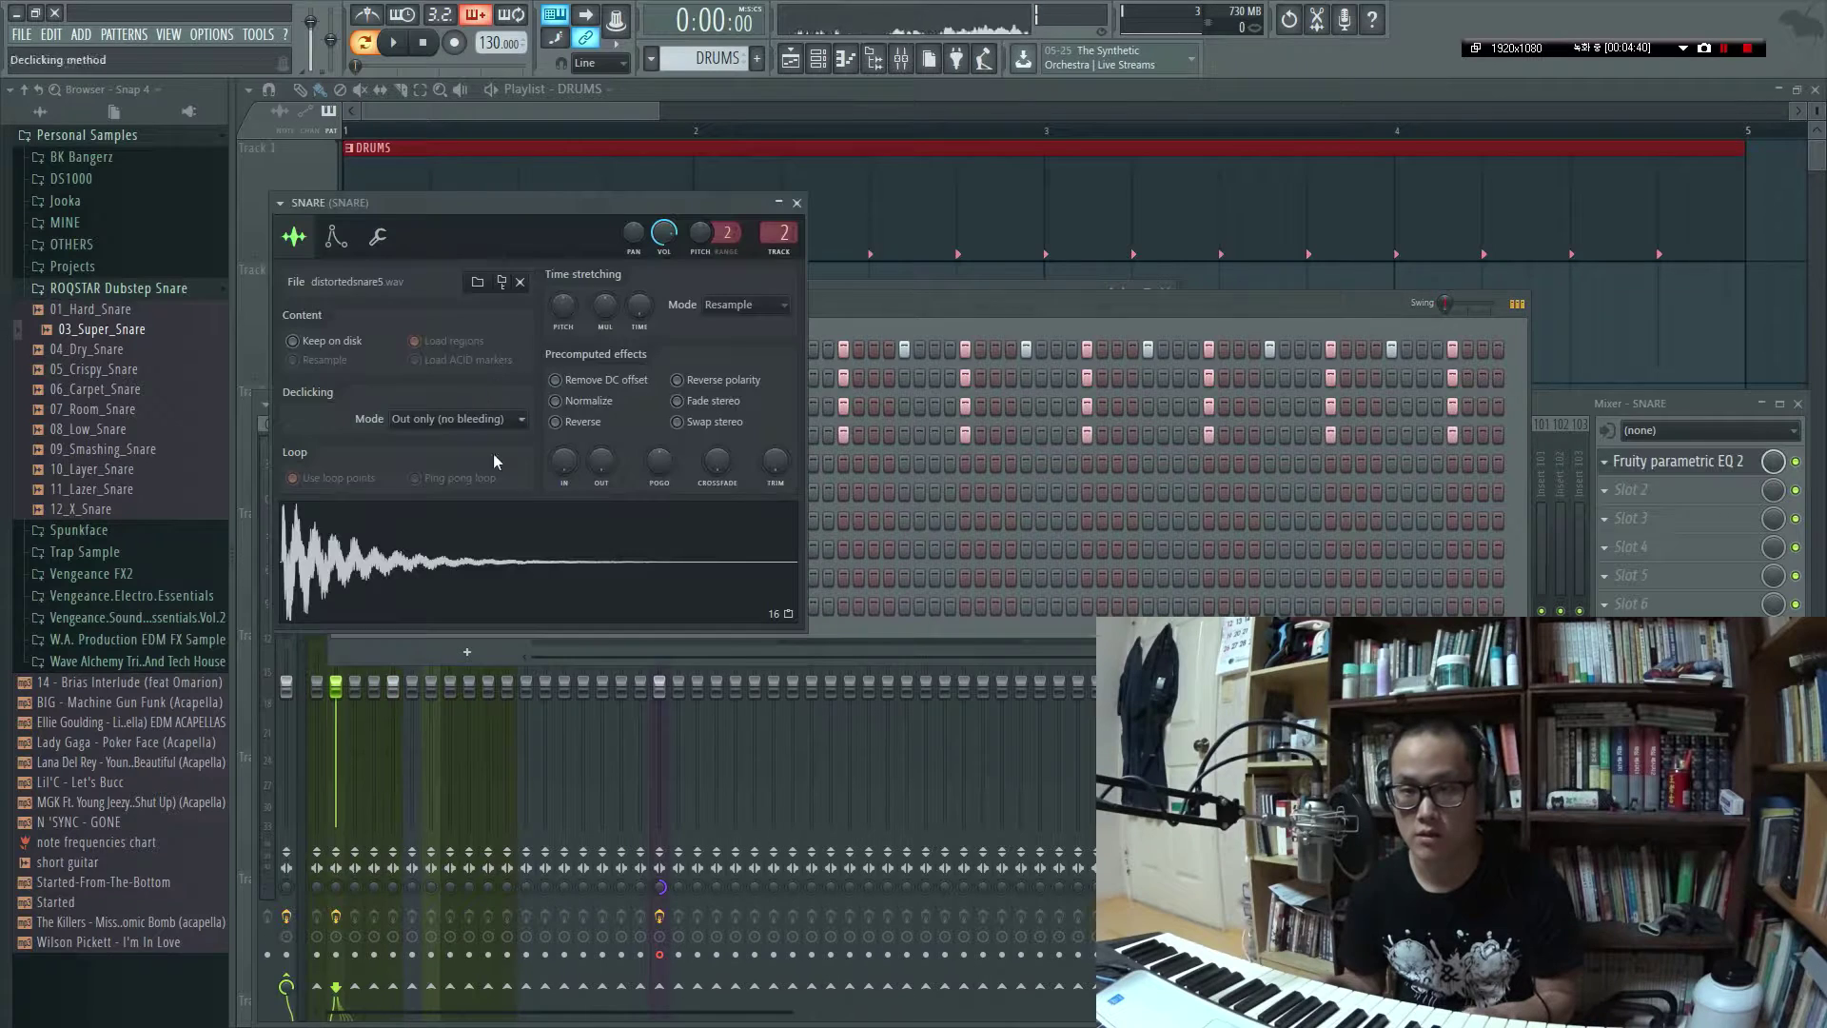
{"action": "left_click", "coordinate": [796, 202]}
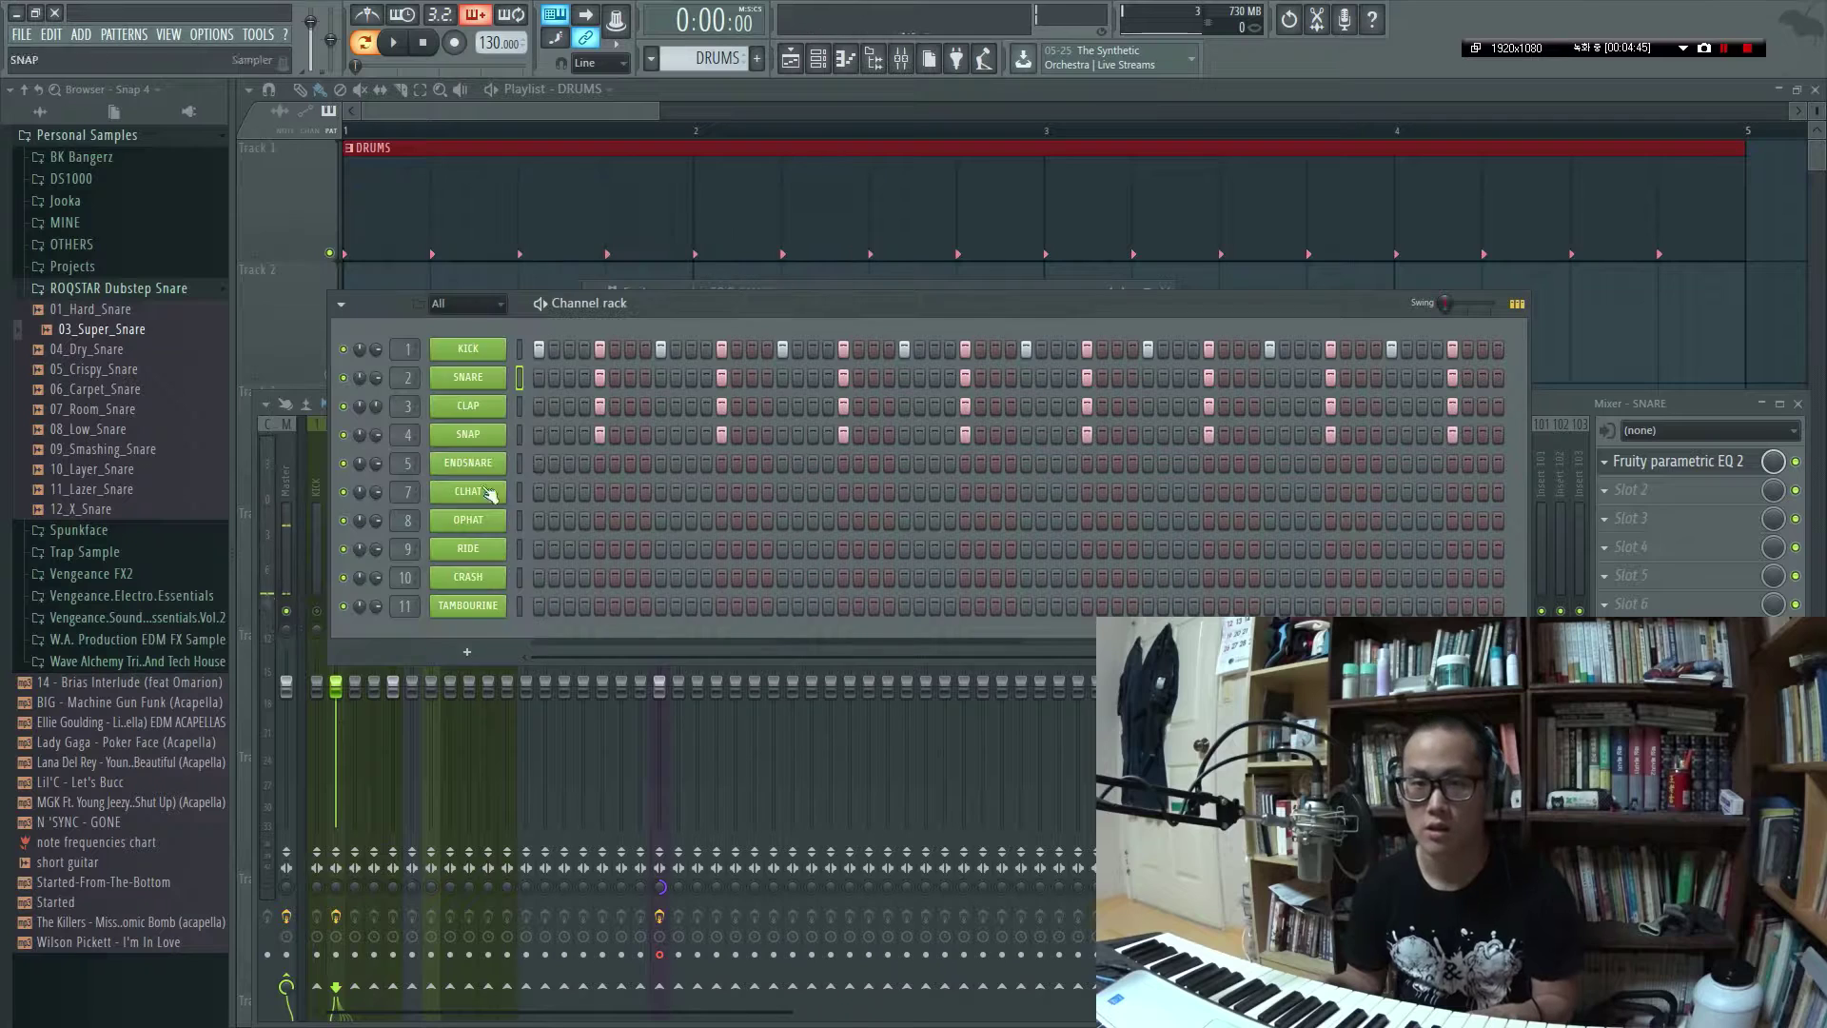
{"action": "left_click", "coordinate": [255, 415]}
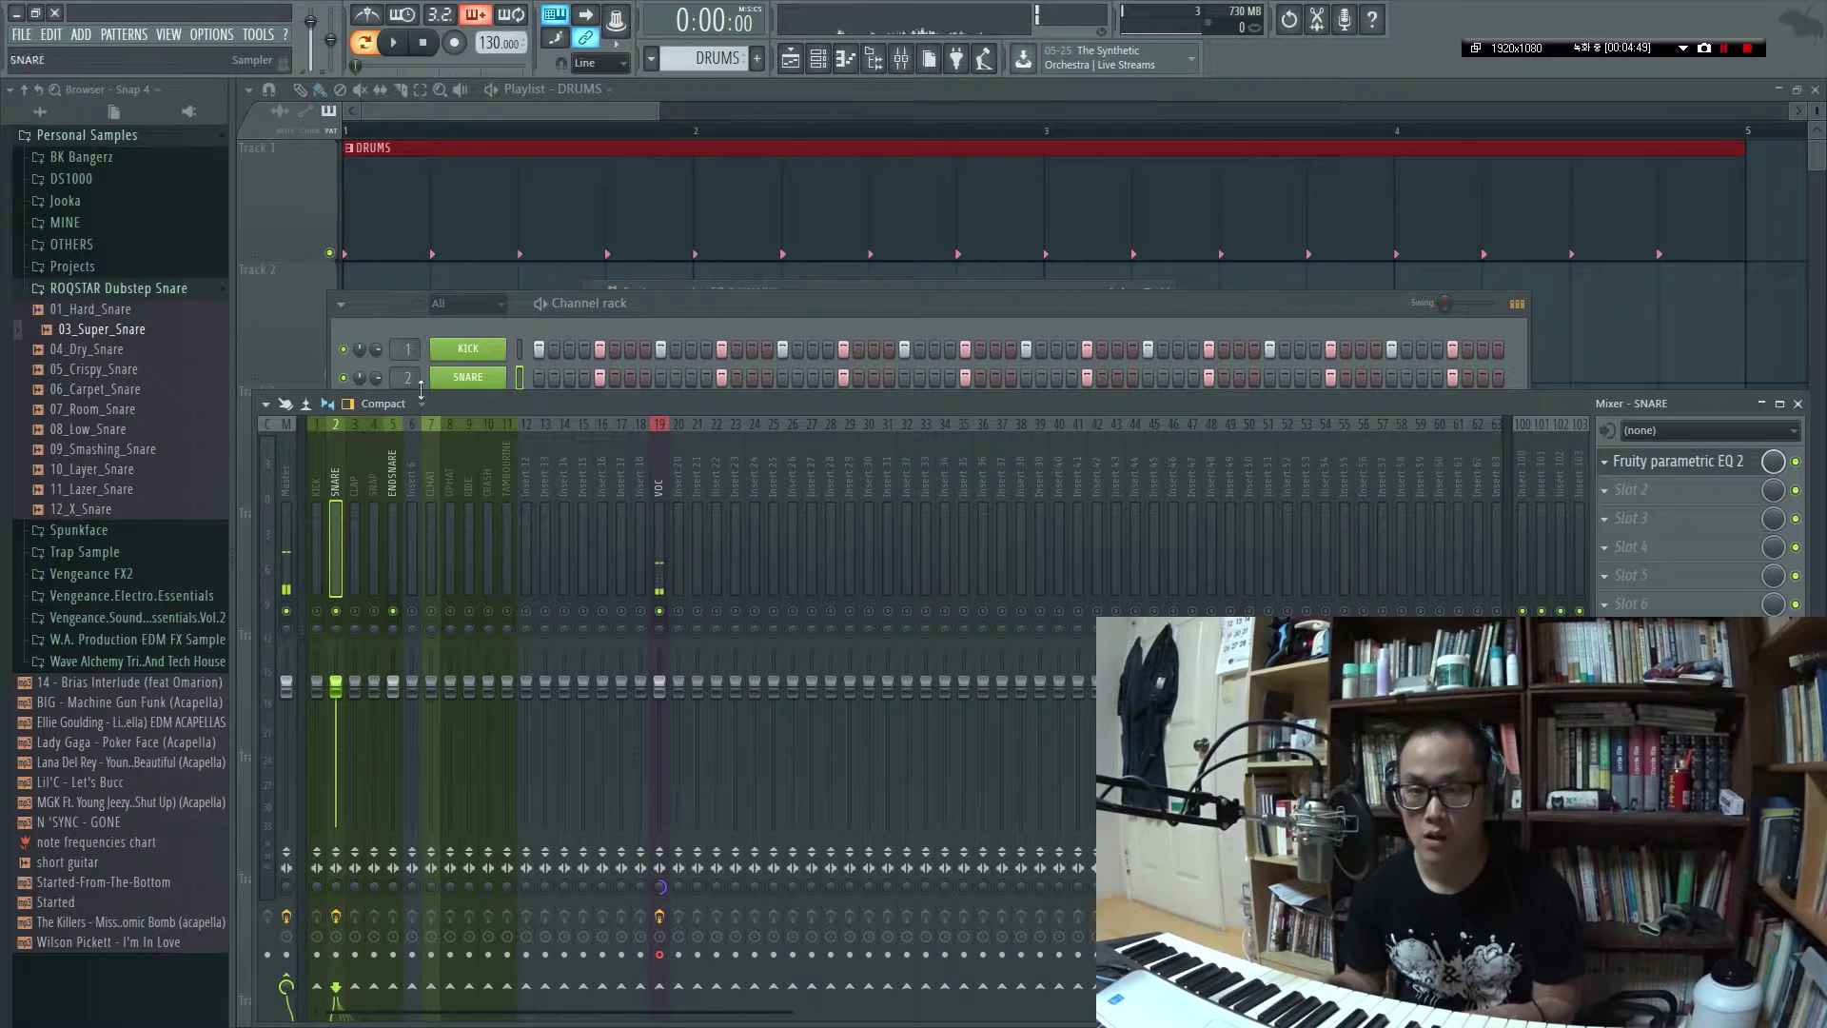
{"action": "left_click", "coordinate": [355, 610]}
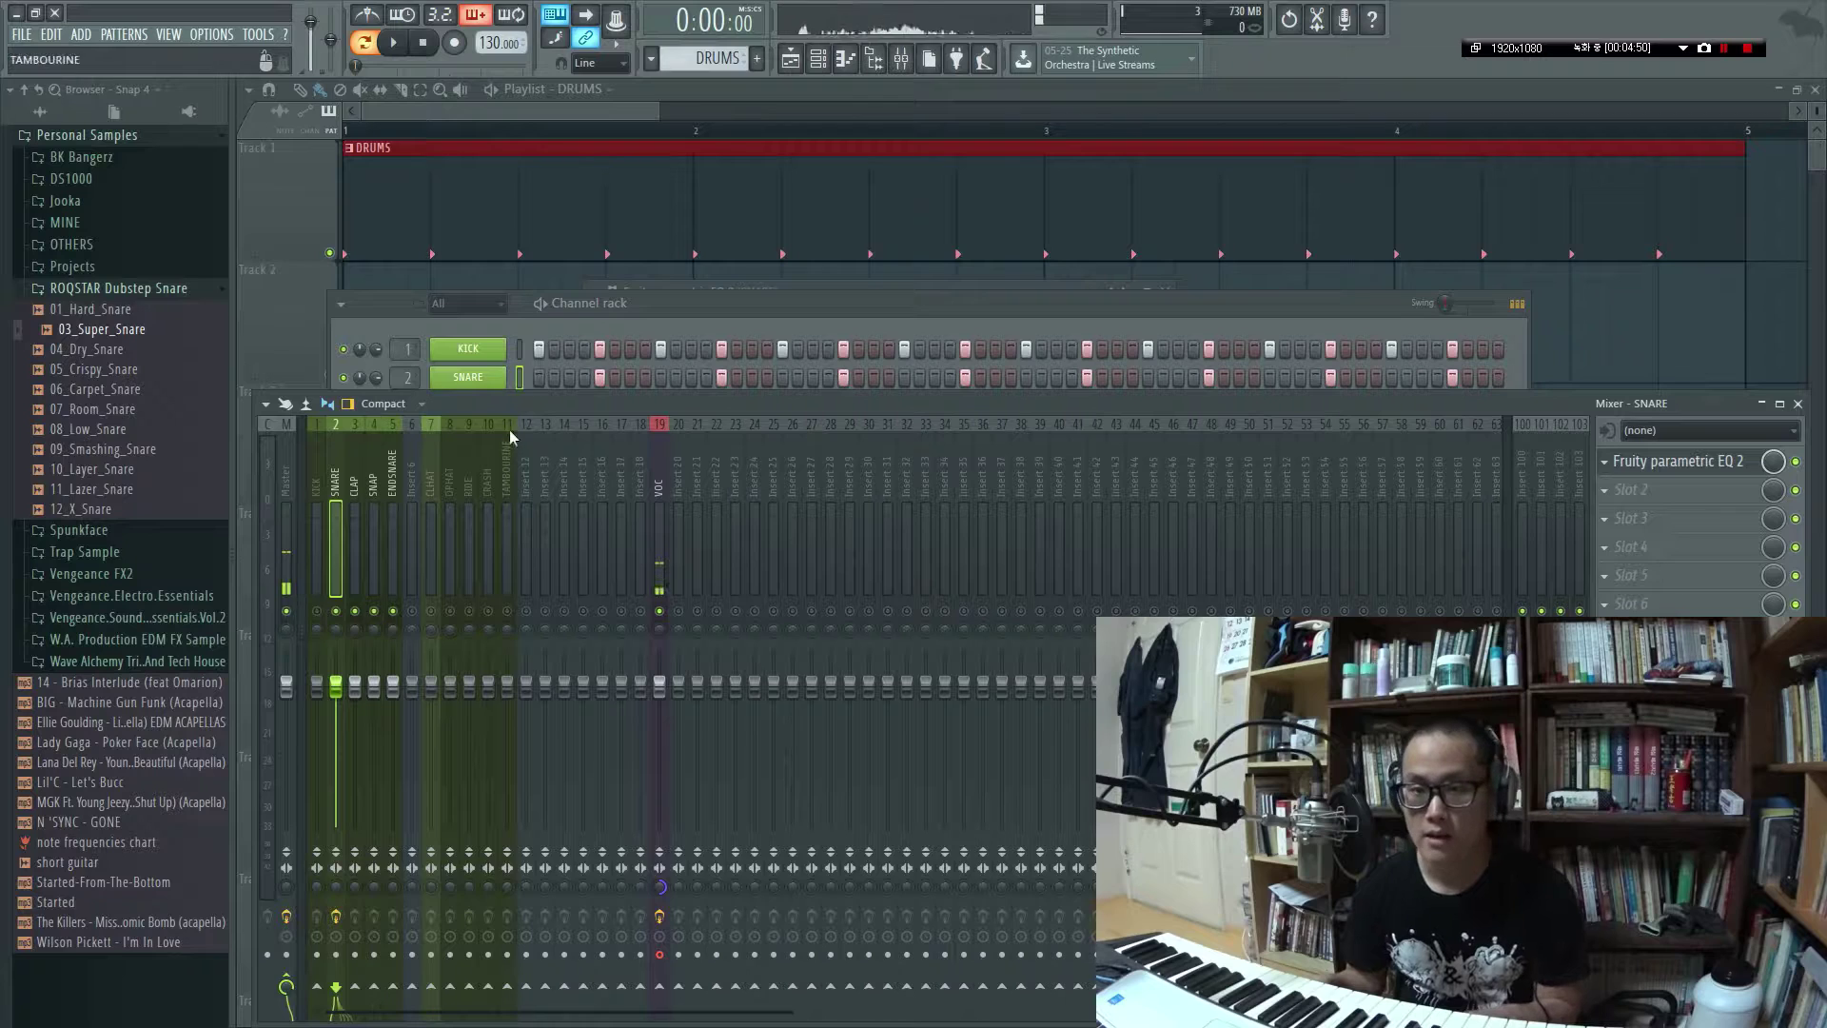
{"action": "left_click", "coordinate": [727, 323]}
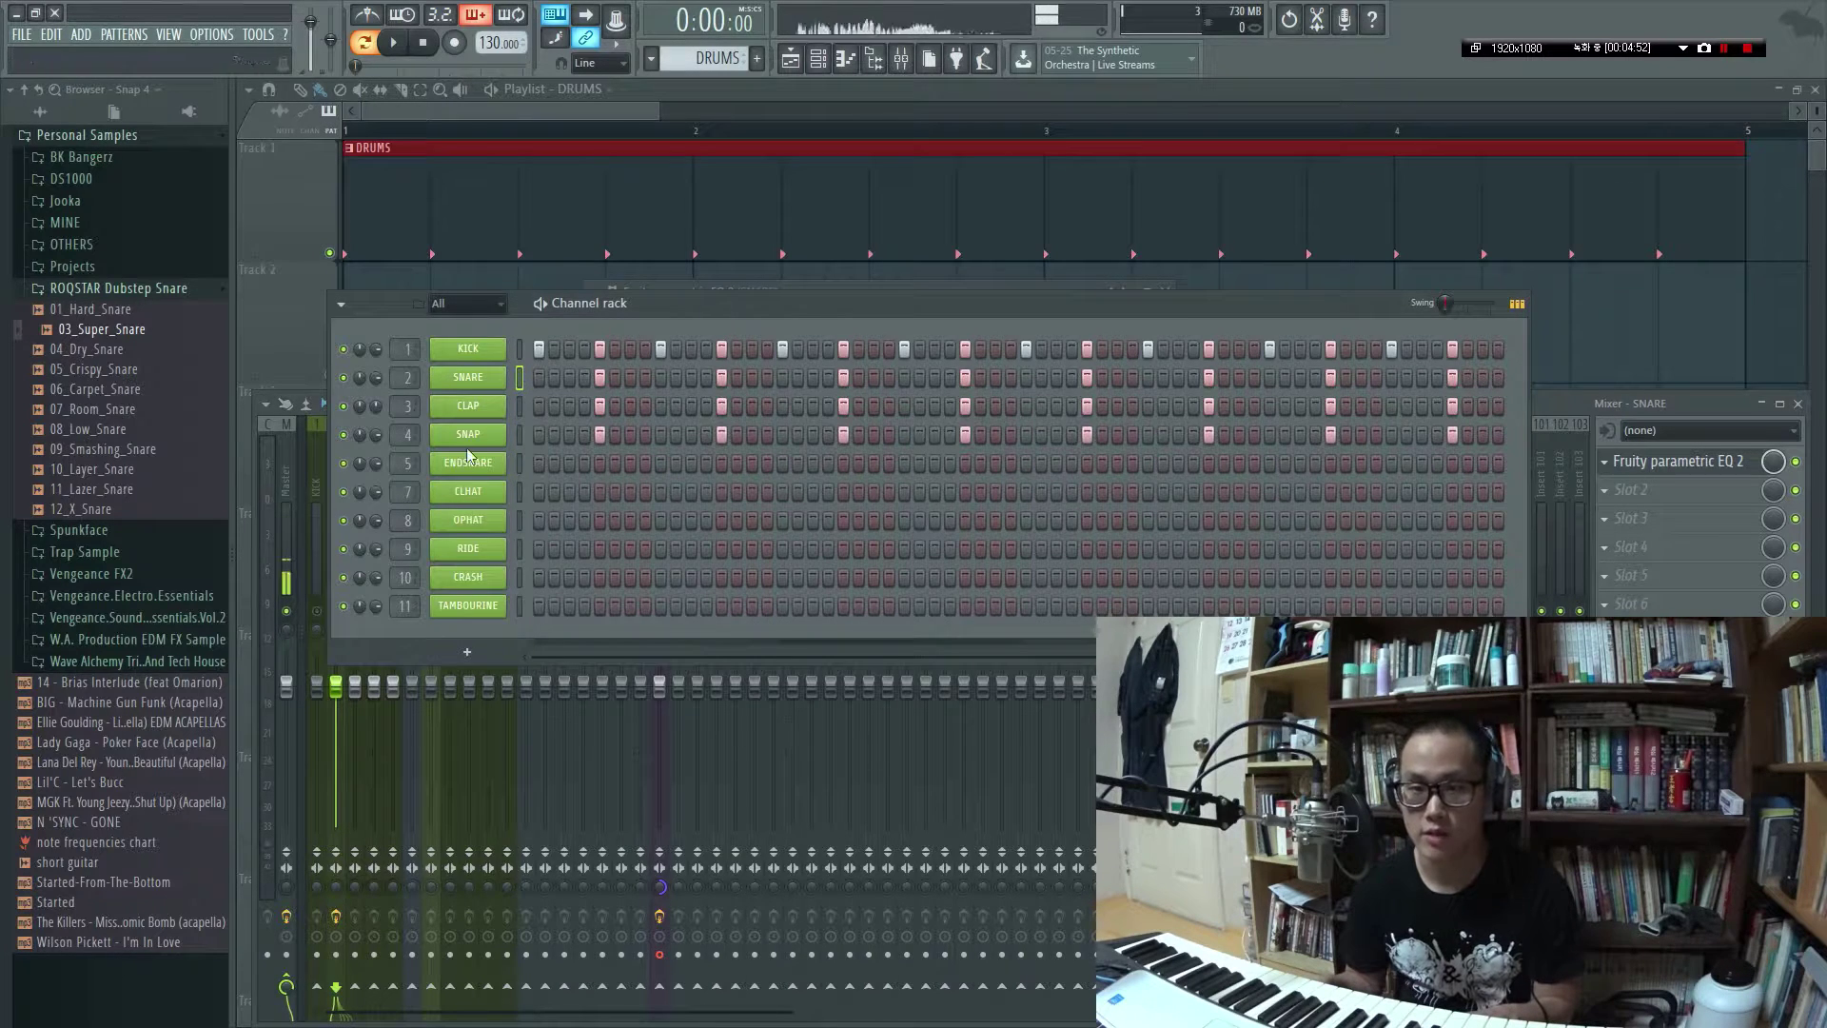
Play back the layered snare, clap and snap, and examine the snare's spectrum in its Parametric EQ 2
{"action": "key", "text": "space"}
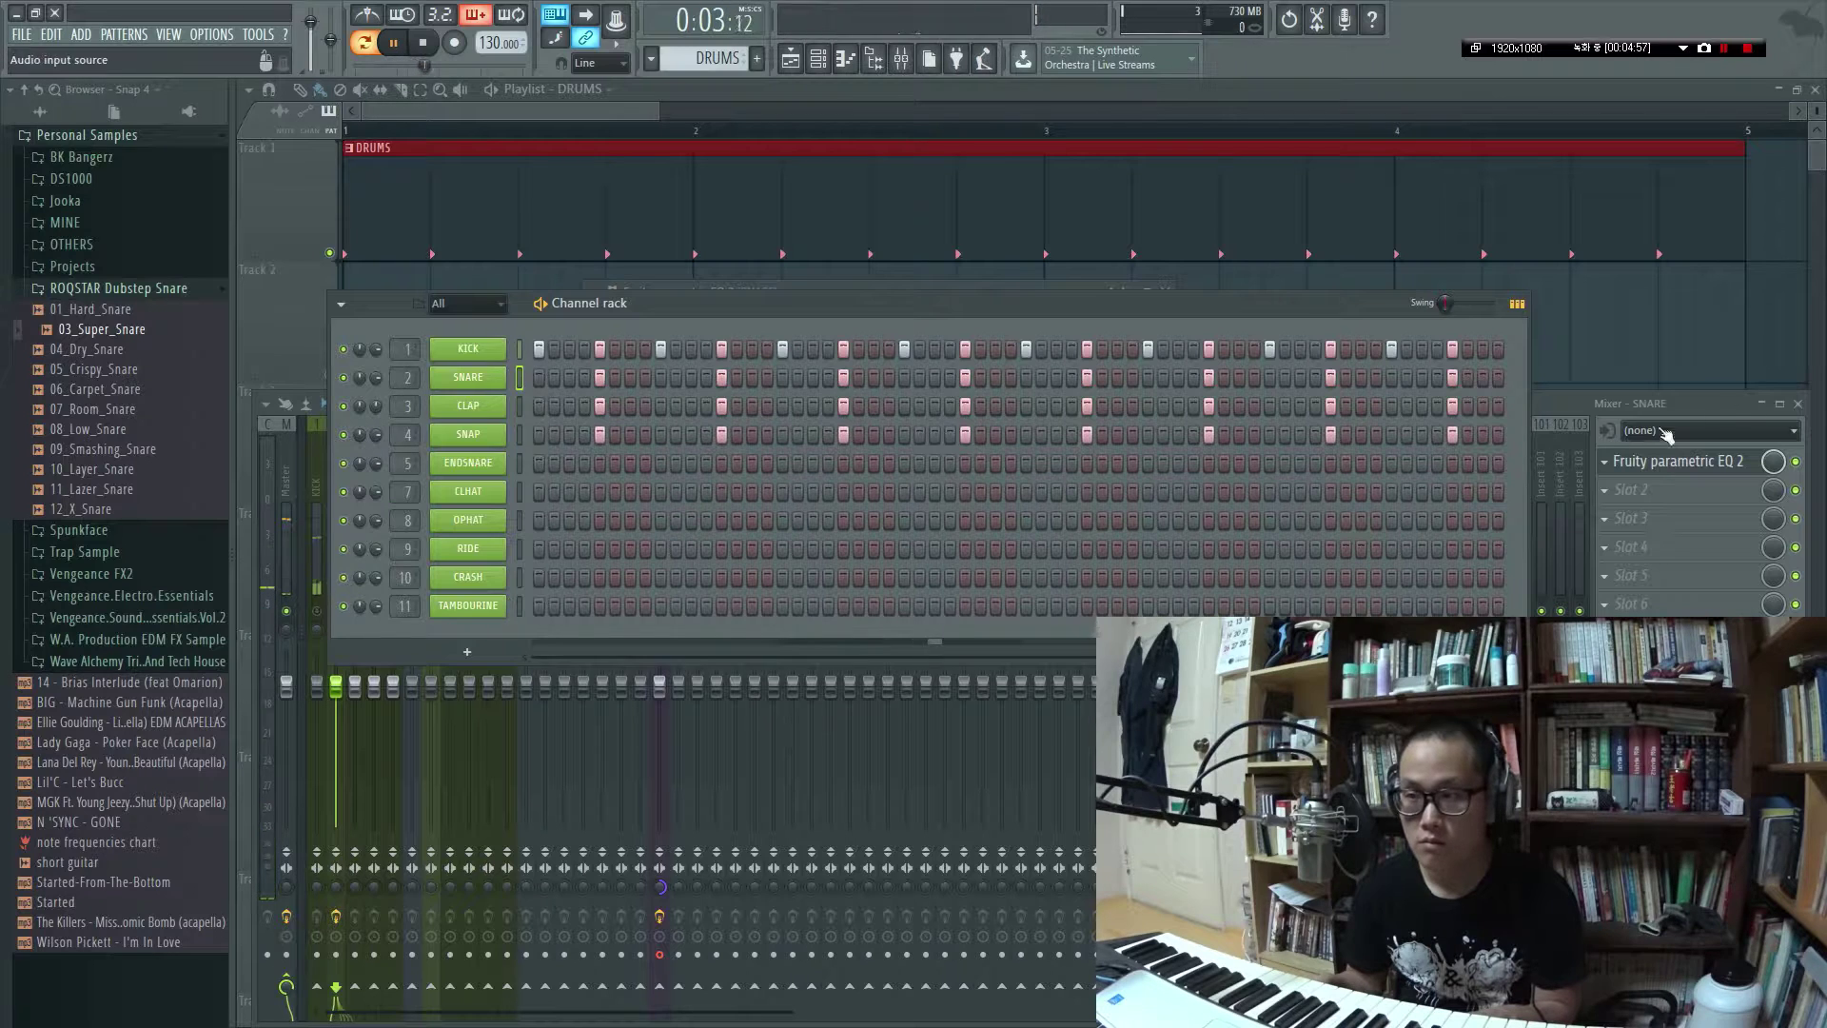
{"action": "left_click", "coordinate": [1711, 400]}
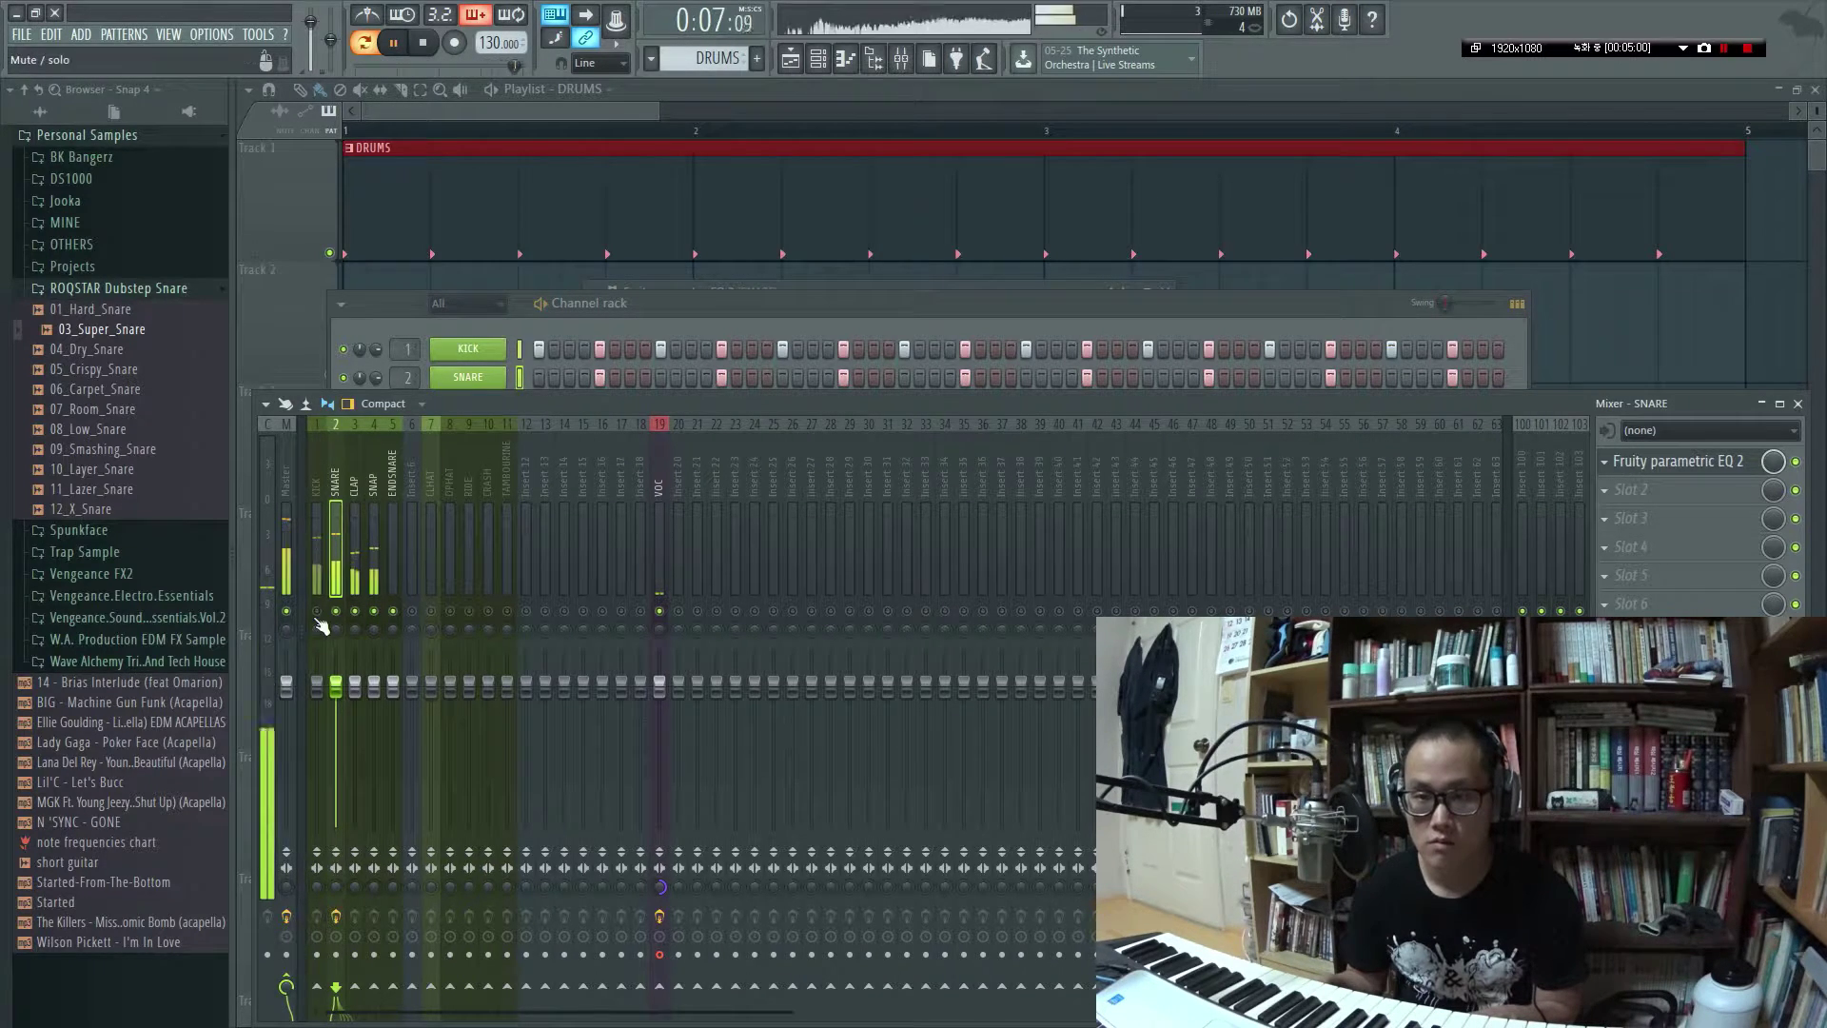
{"action": "key", "text": "space"}
{"action": "left_click", "coordinate": [1693, 466]}
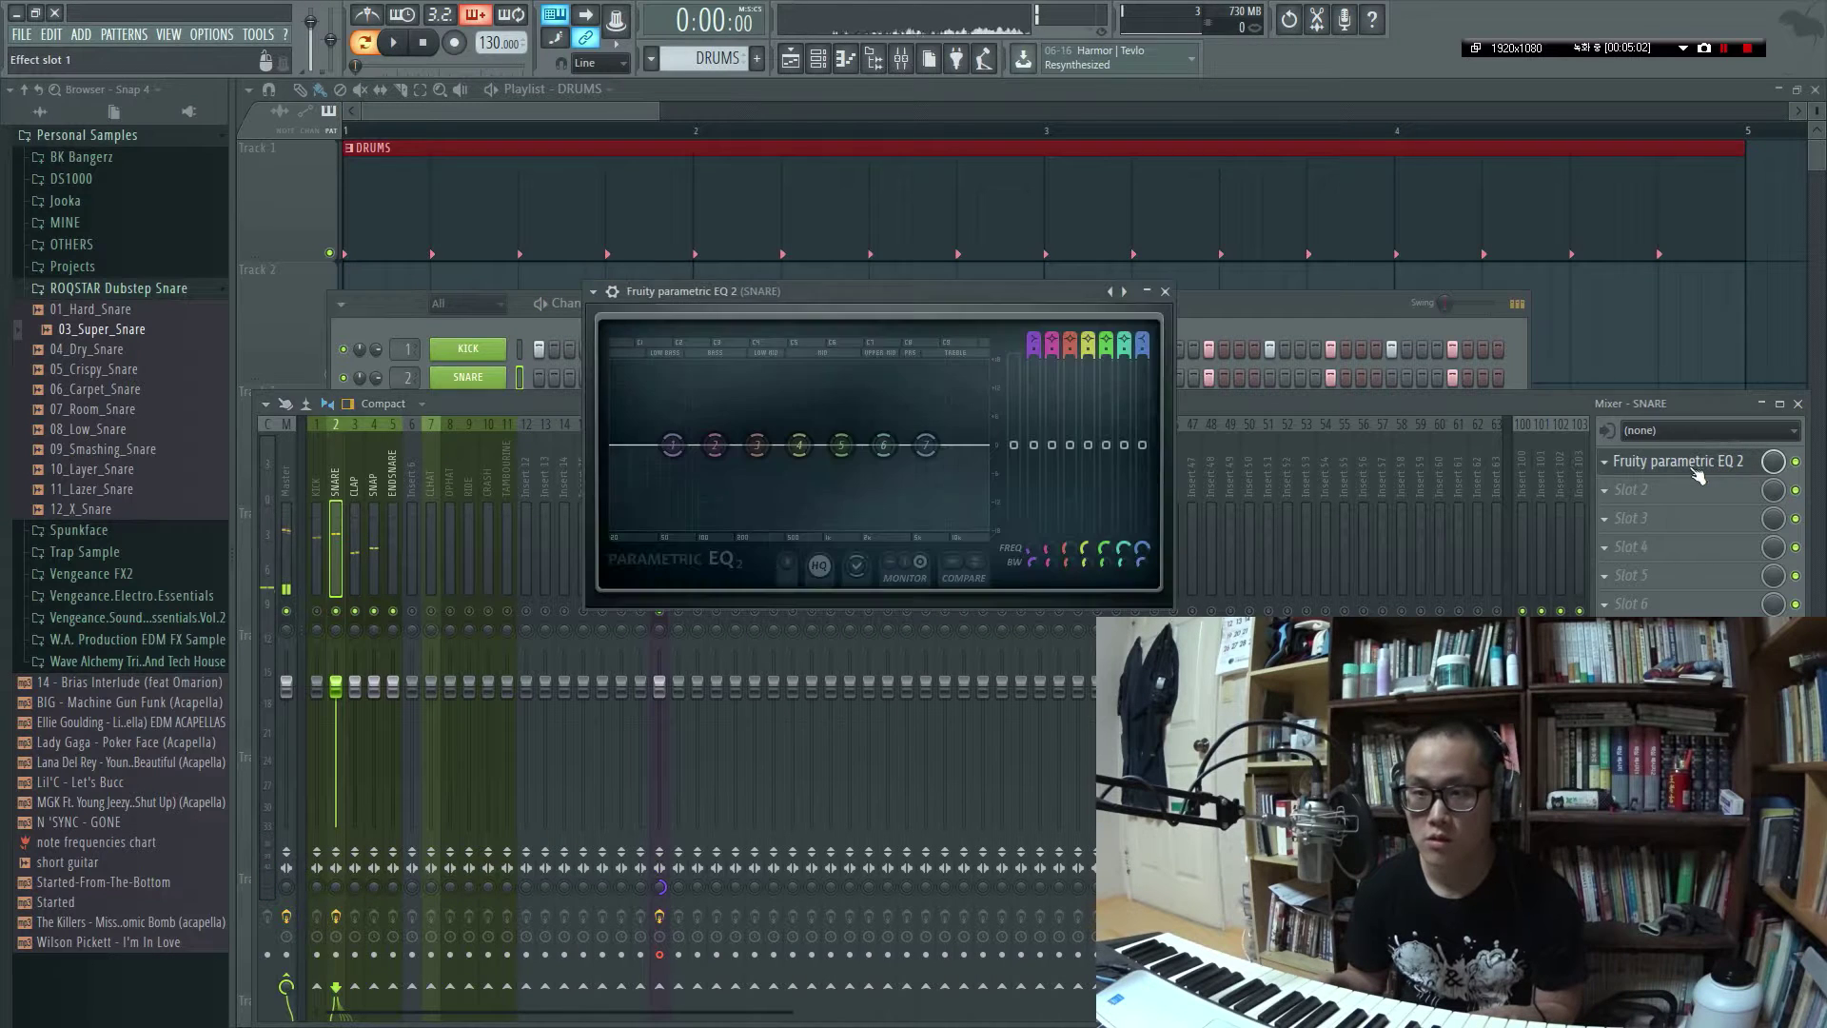
{"action": "key", "text": "space"}
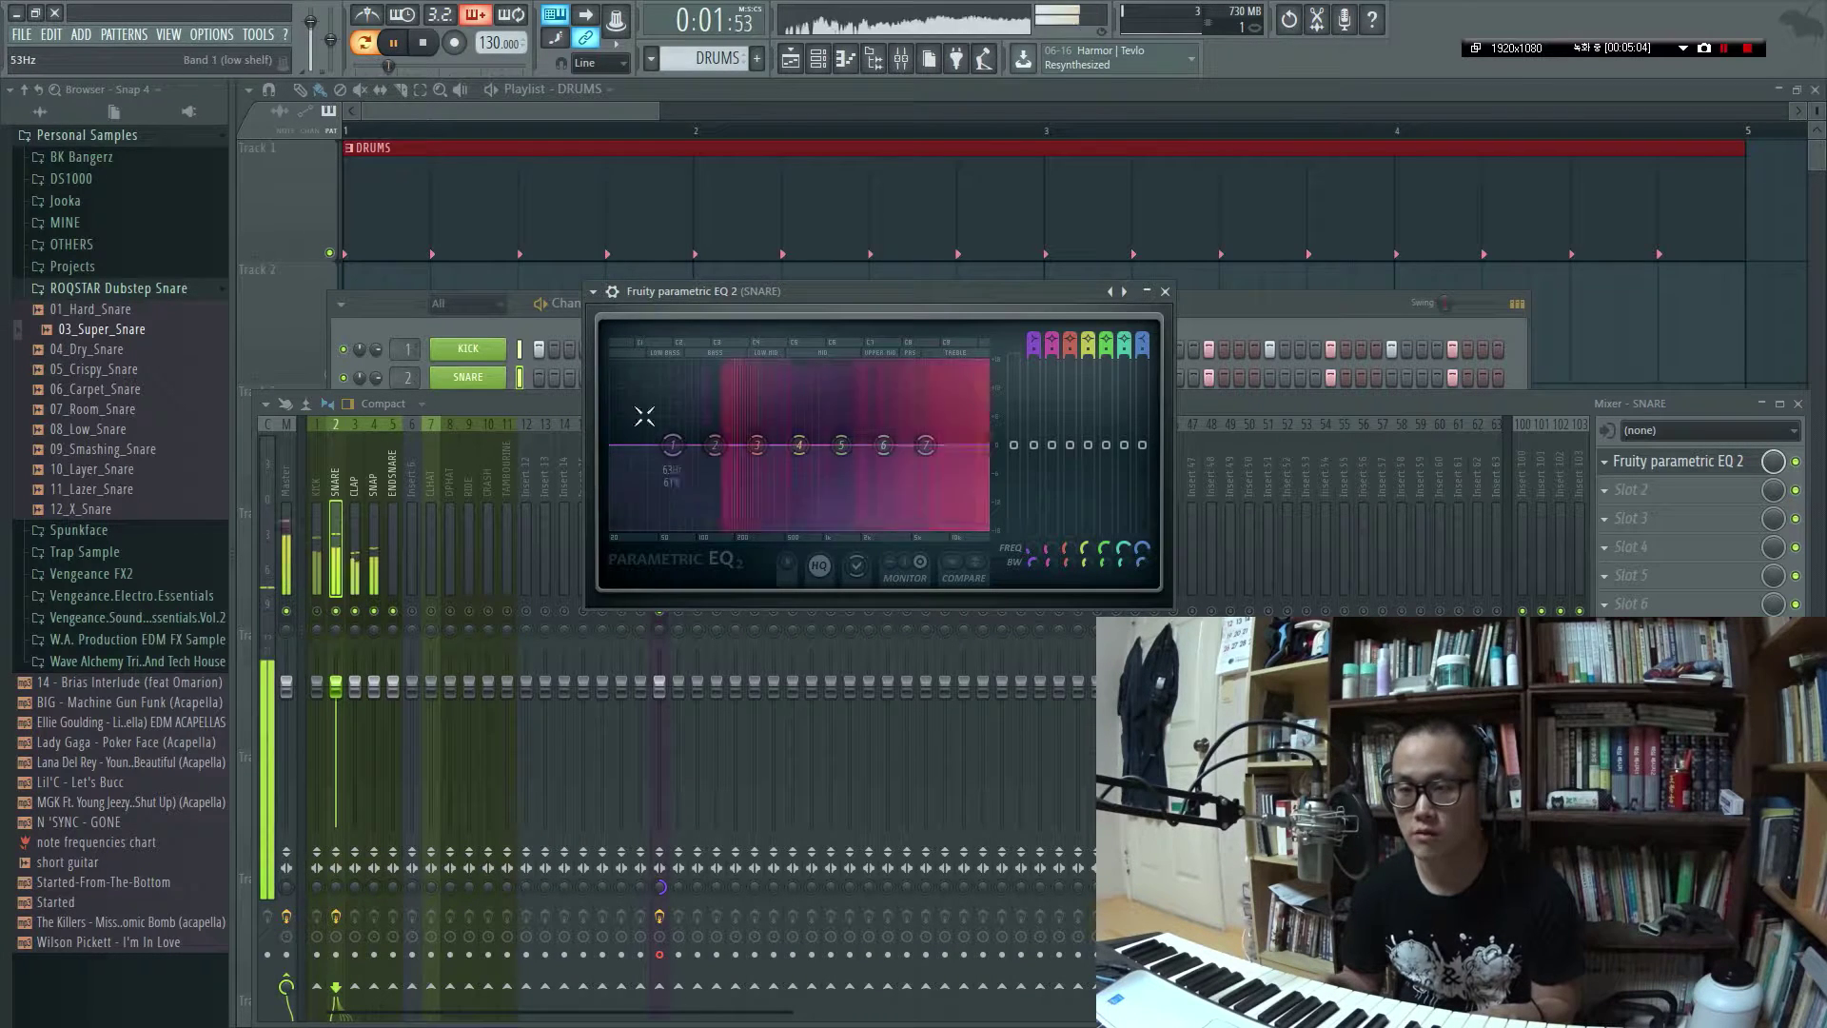
{"action": "key", "text": "space"}
Set band 1 of the SNARE EQ to a Steep 8 high pass and raise its cutoff to about 120 Hz during playback
{"action": "right_click", "coordinate": [671, 444]}
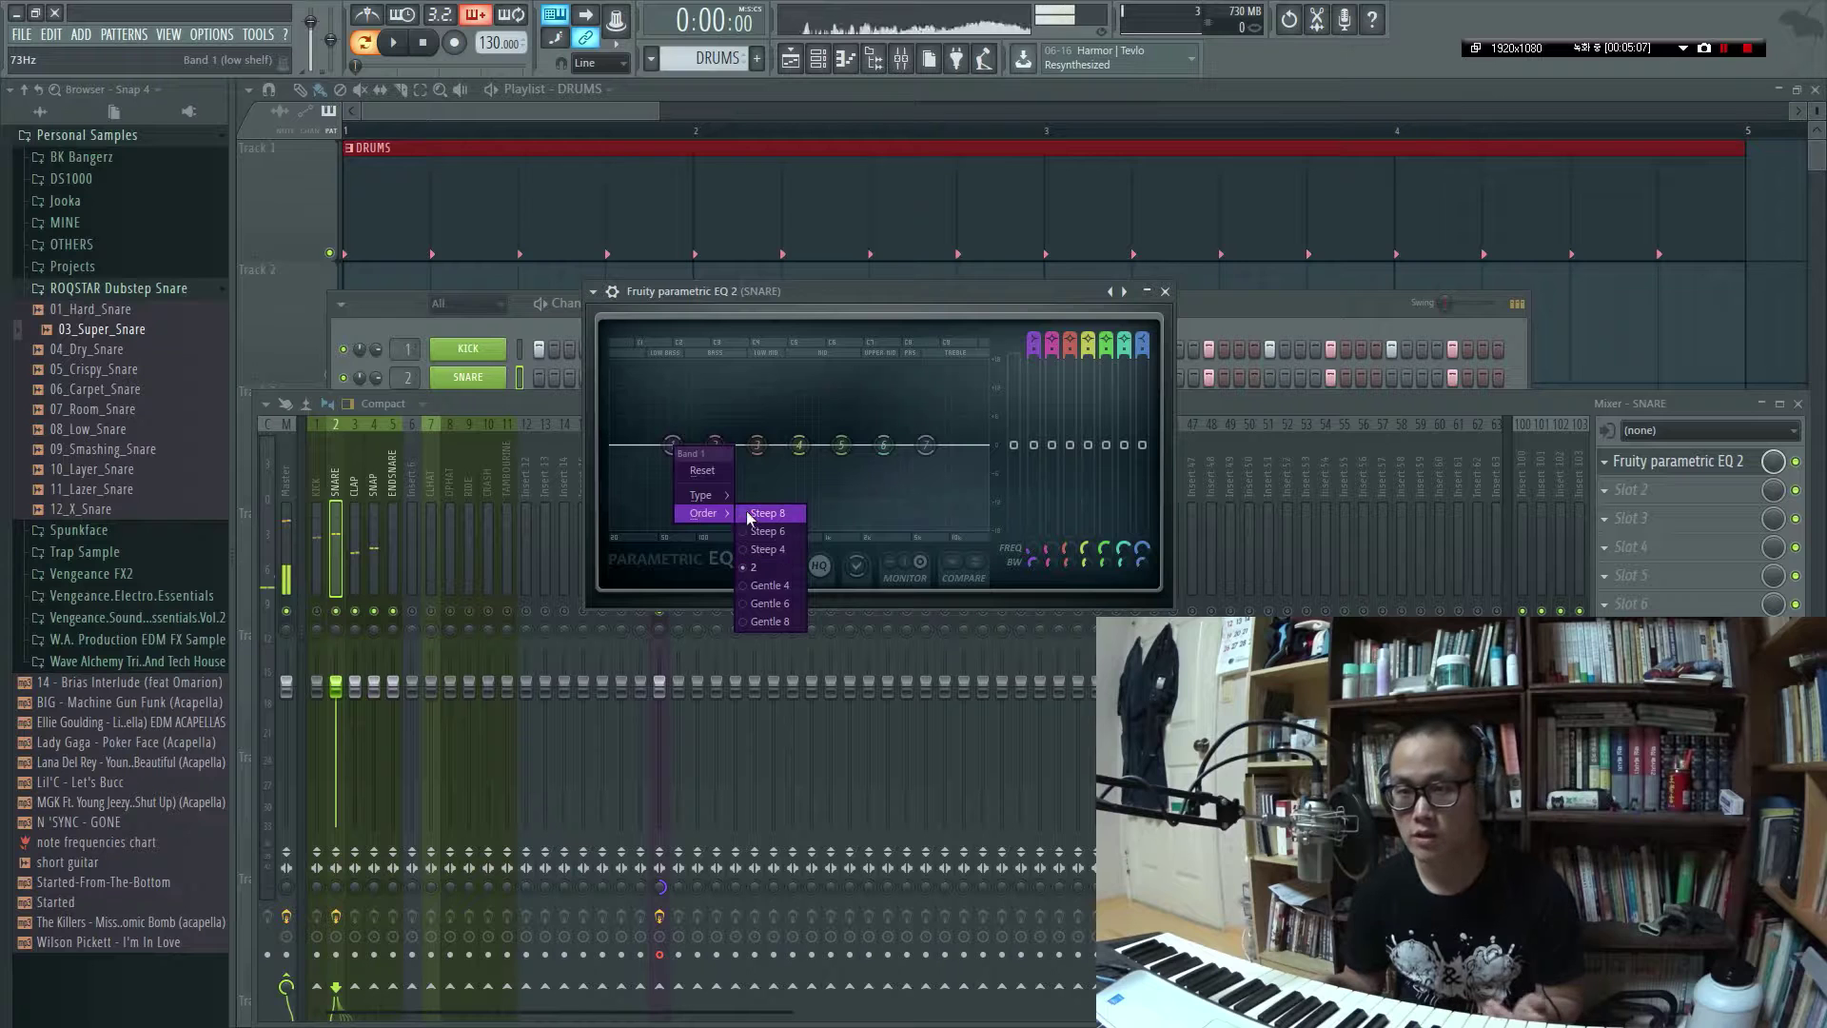
{"action": "left_click", "coordinate": [746, 513]}
{"action": "right_click", "coordinate": [671, 444]}
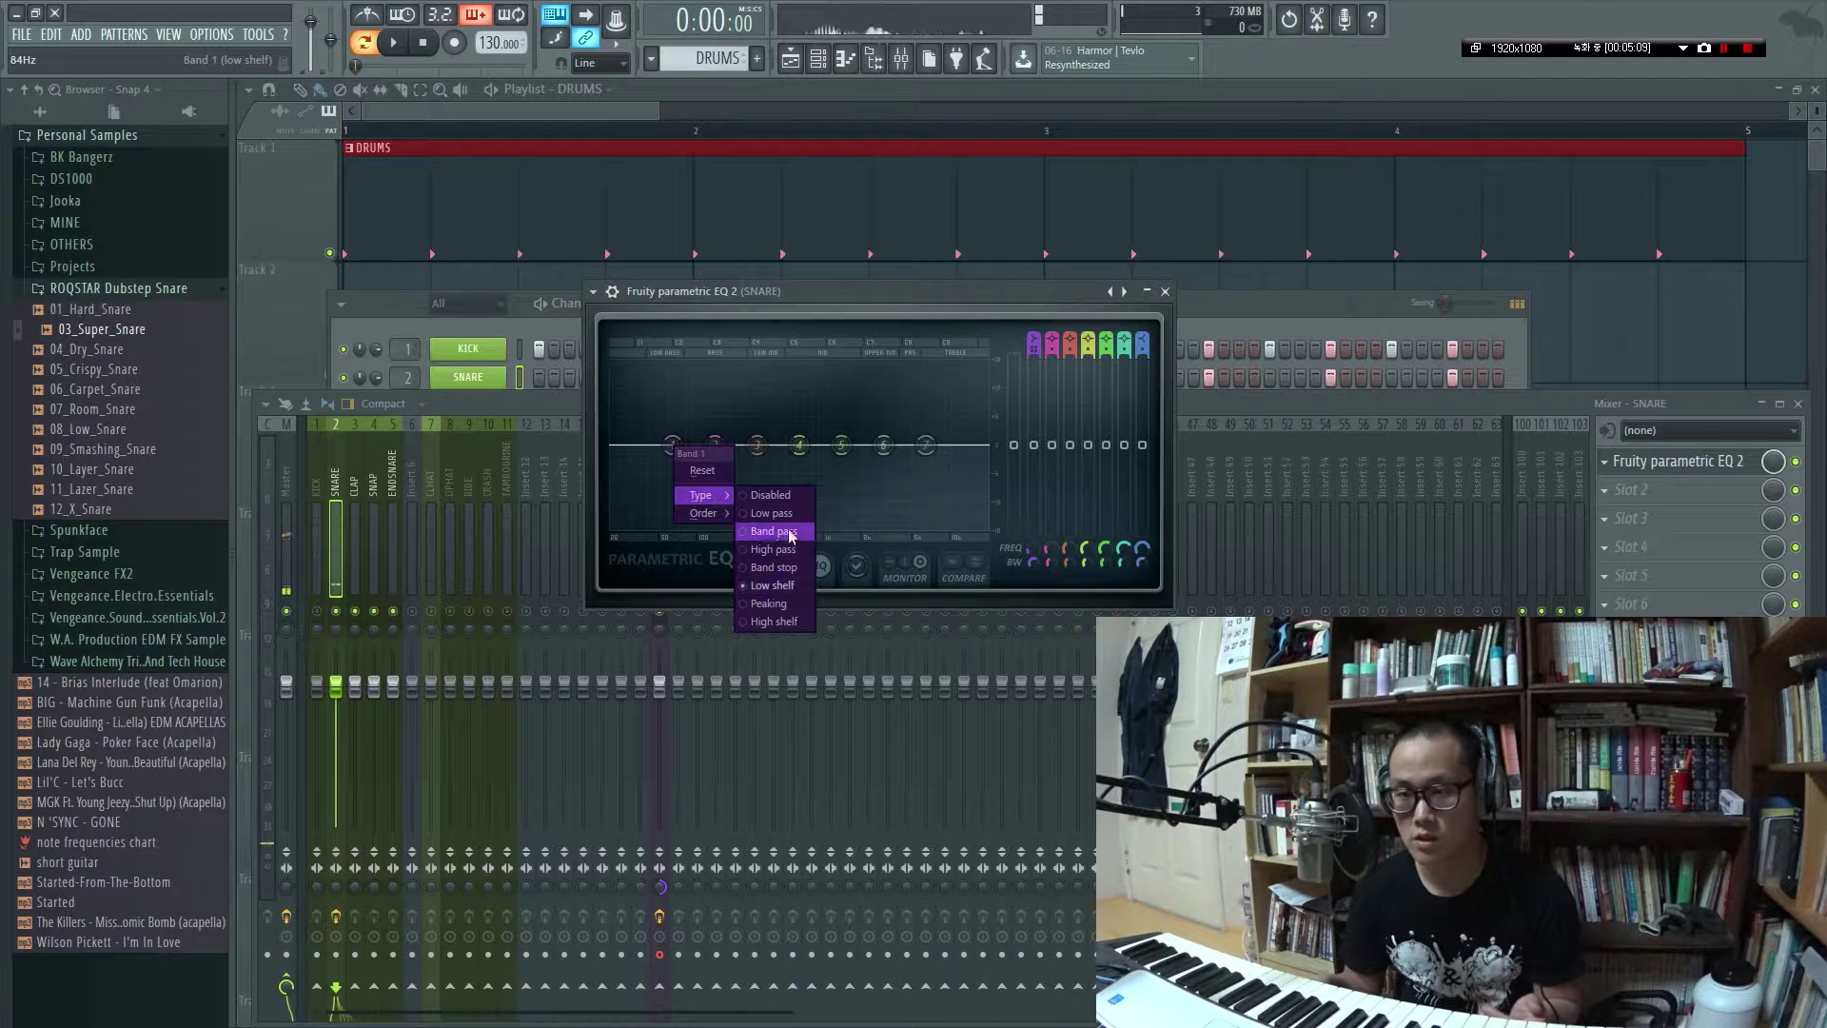
{"action": "left_click", "coordinate": [772, 549]}
{"action": "key", "text": "space"}
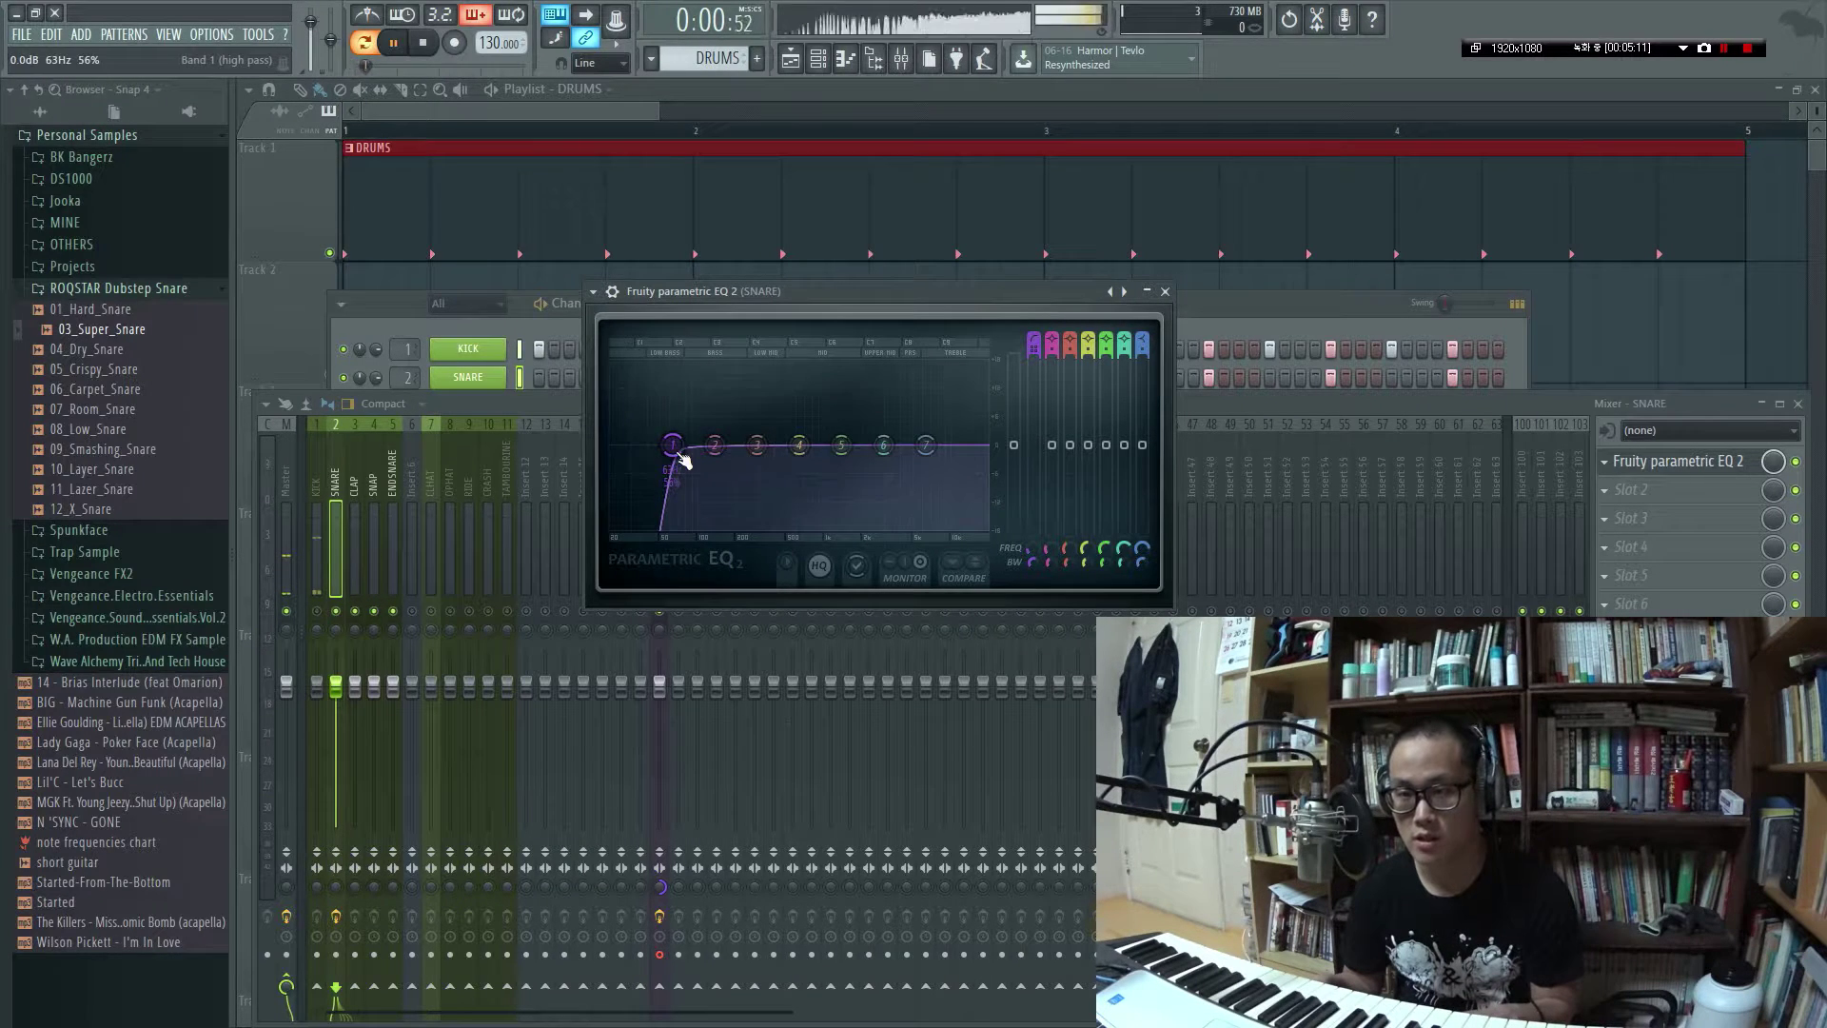
{"action": "left_click_drag", "start_coordinate": [676, 447], "coordinate": [711, 444]}
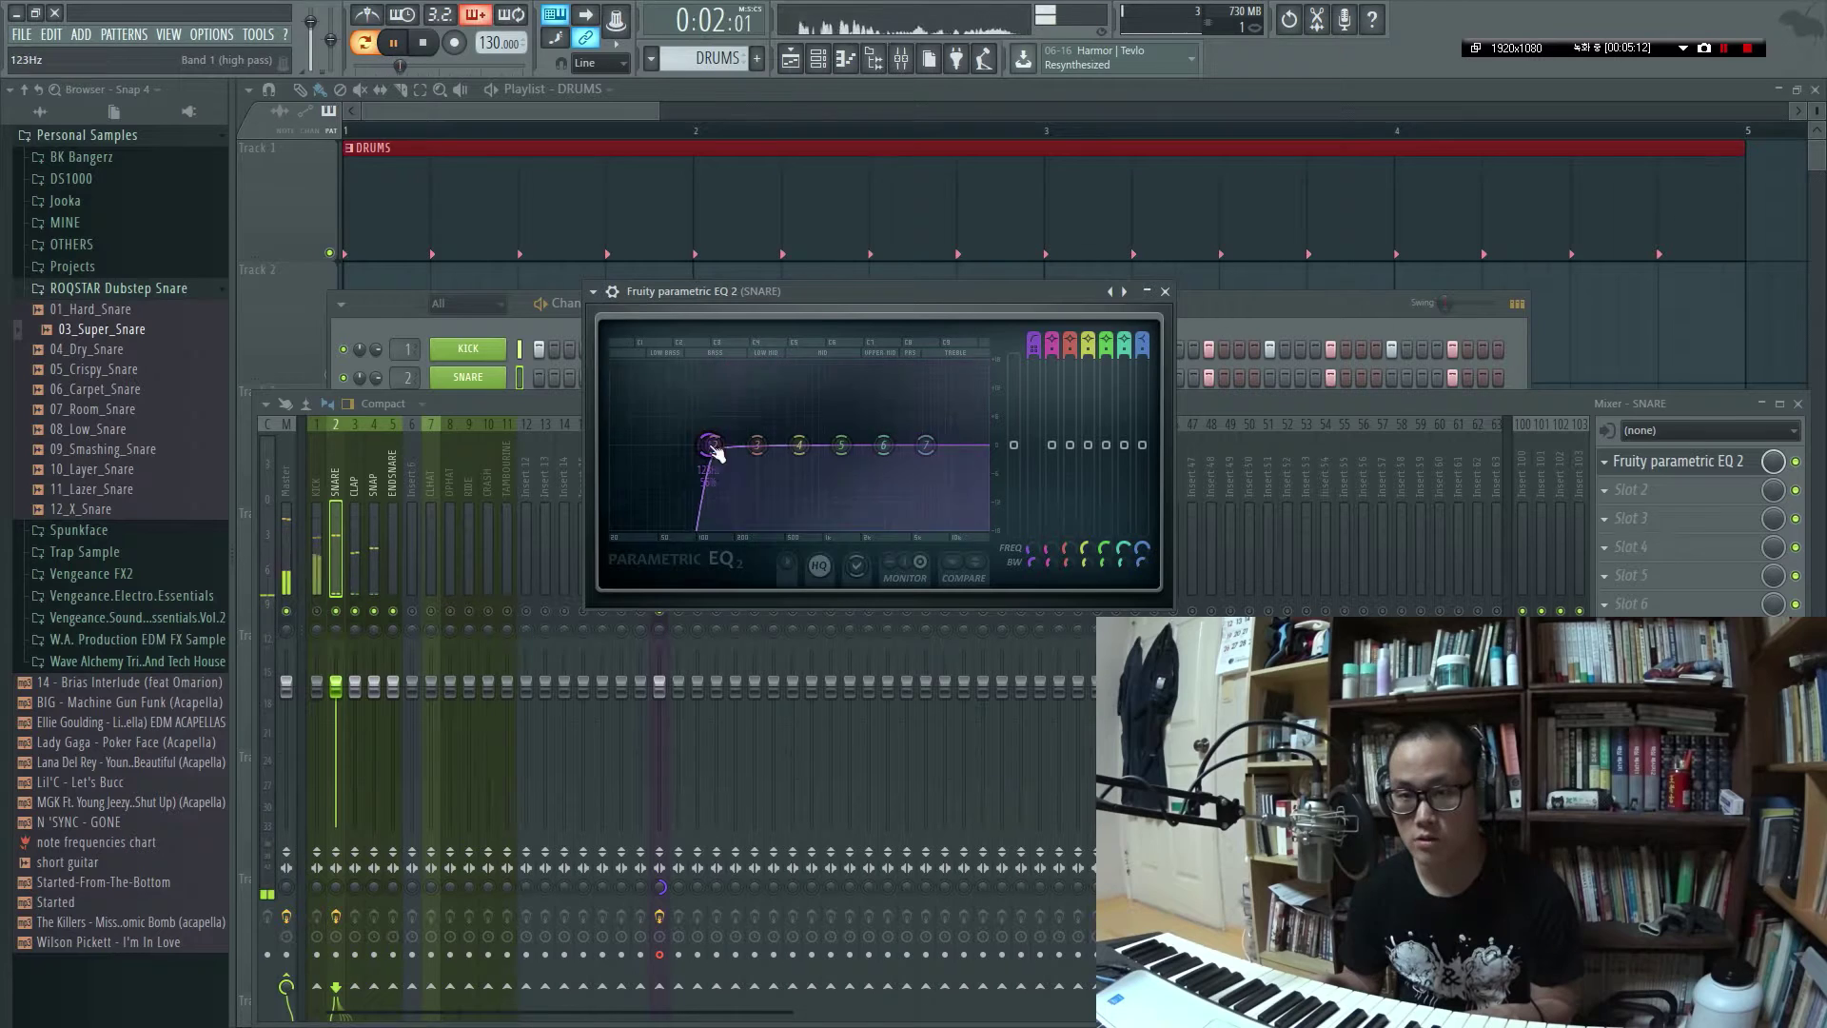
Mute the CLAP and SNAP mixer tracks and boost peaking band 3 of the SNARE EQ just above the high-pass cutoff
{"action": "left_click", "coordinate": [356, 611]}
{"action": "left_click", "coordinate": [373, 612]}
{"action": "left_click", "coordinate": [854, 313]}
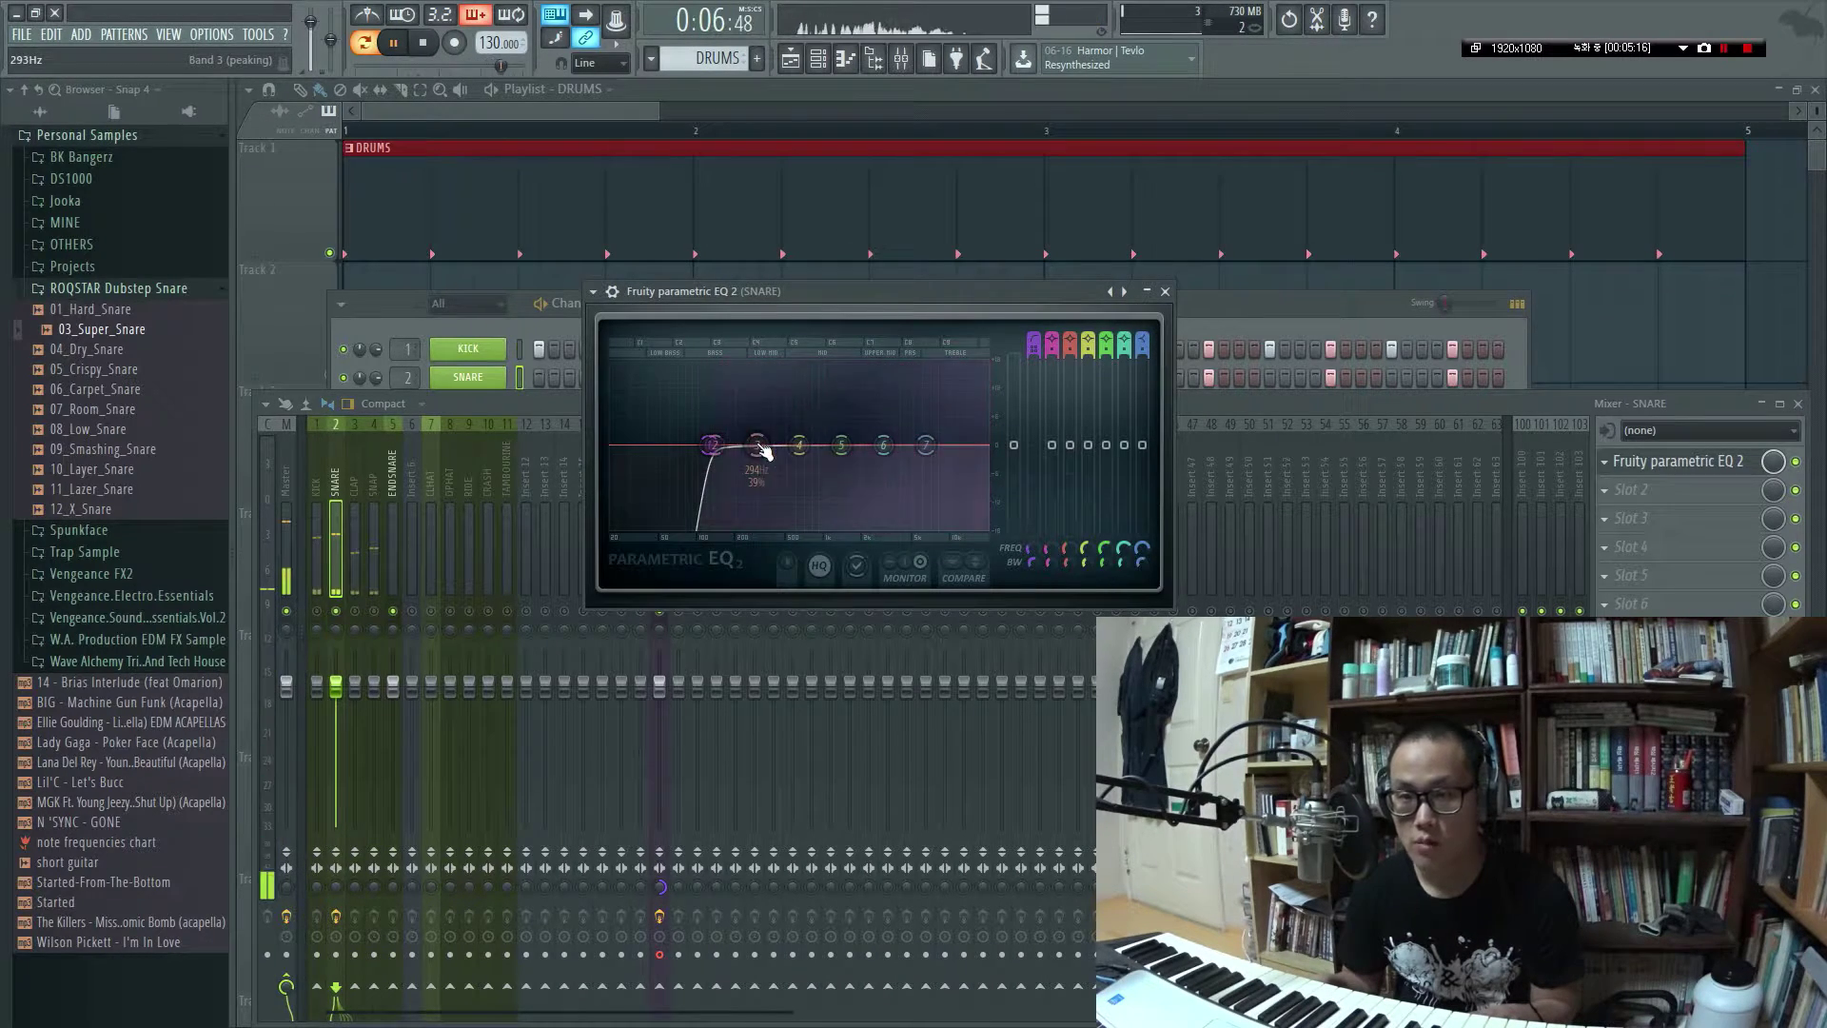
{"action": "left_click_drag", "start_coordinate": [758, 444], "coordinate": [727, 427]}
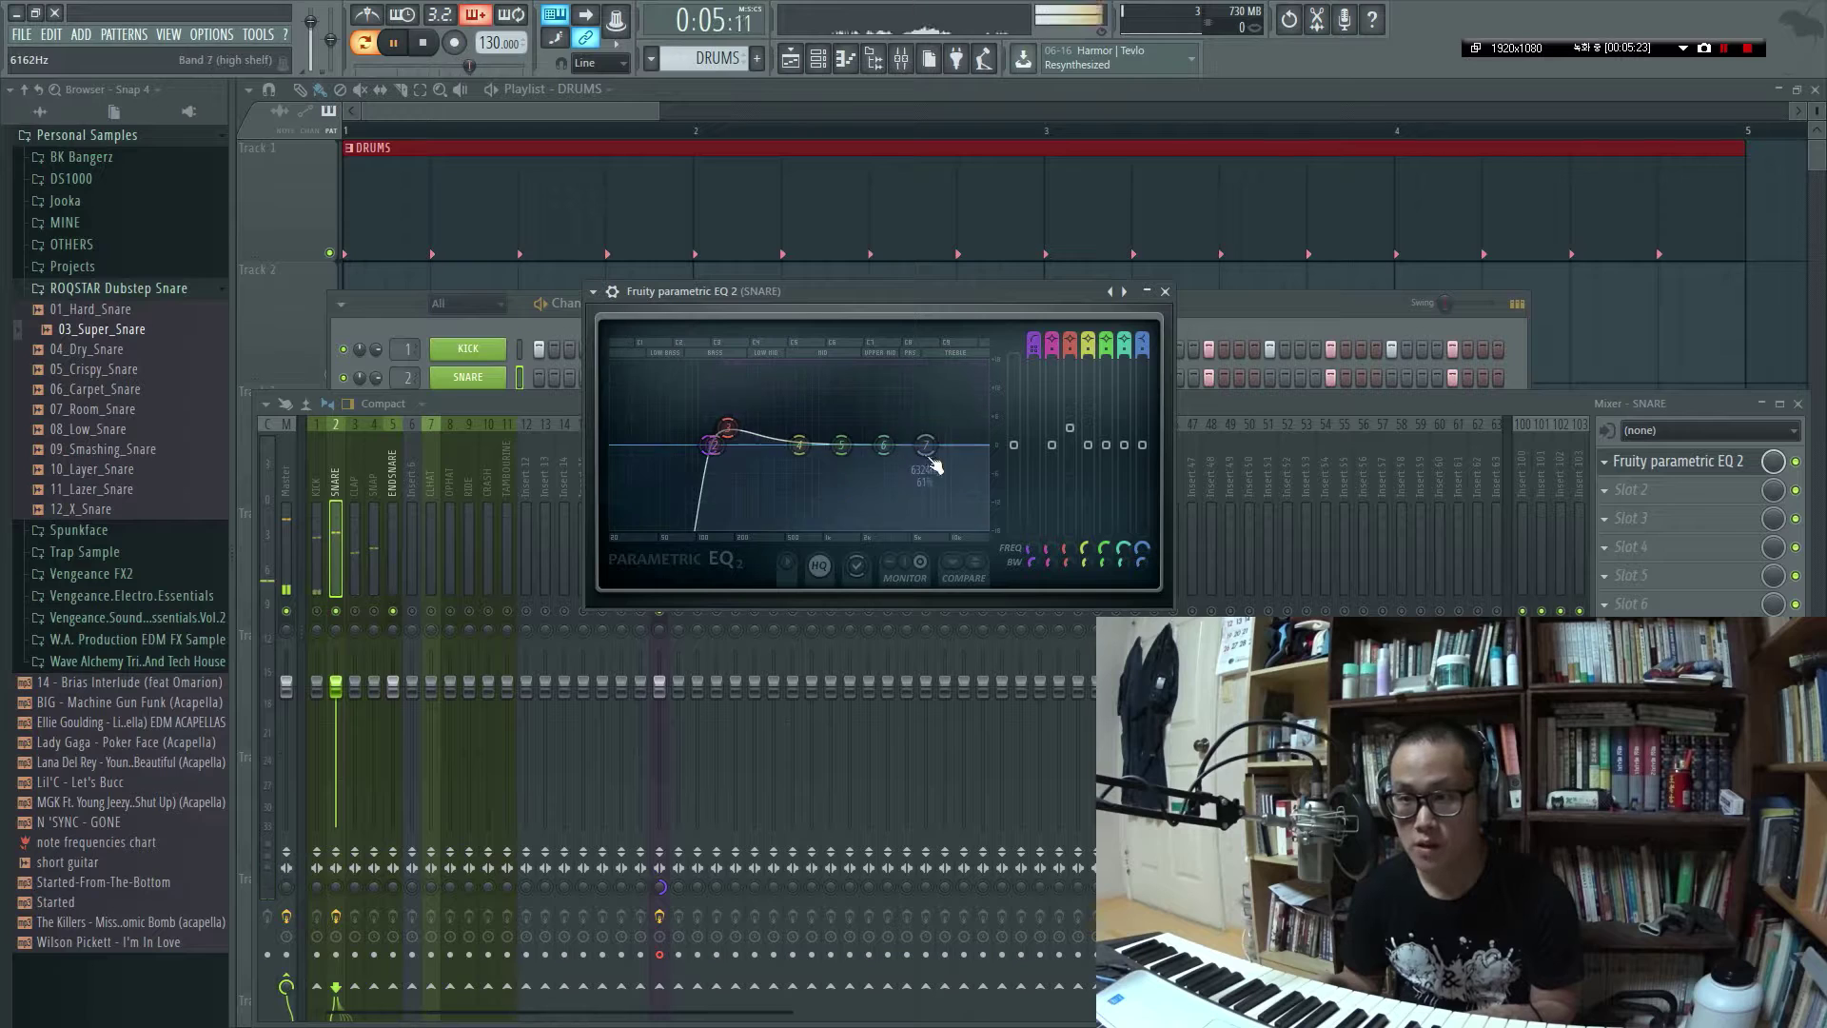
Cut the snare's highs by lowering high-shelf band 7 of its EQ and moving it to just under 2.8 kHz, checking it in playback
{"action": "left_click_drag", "start_coordinate": [925, 445], "coordinate": [882, 499]}
{"action": "key", "text": "space"}
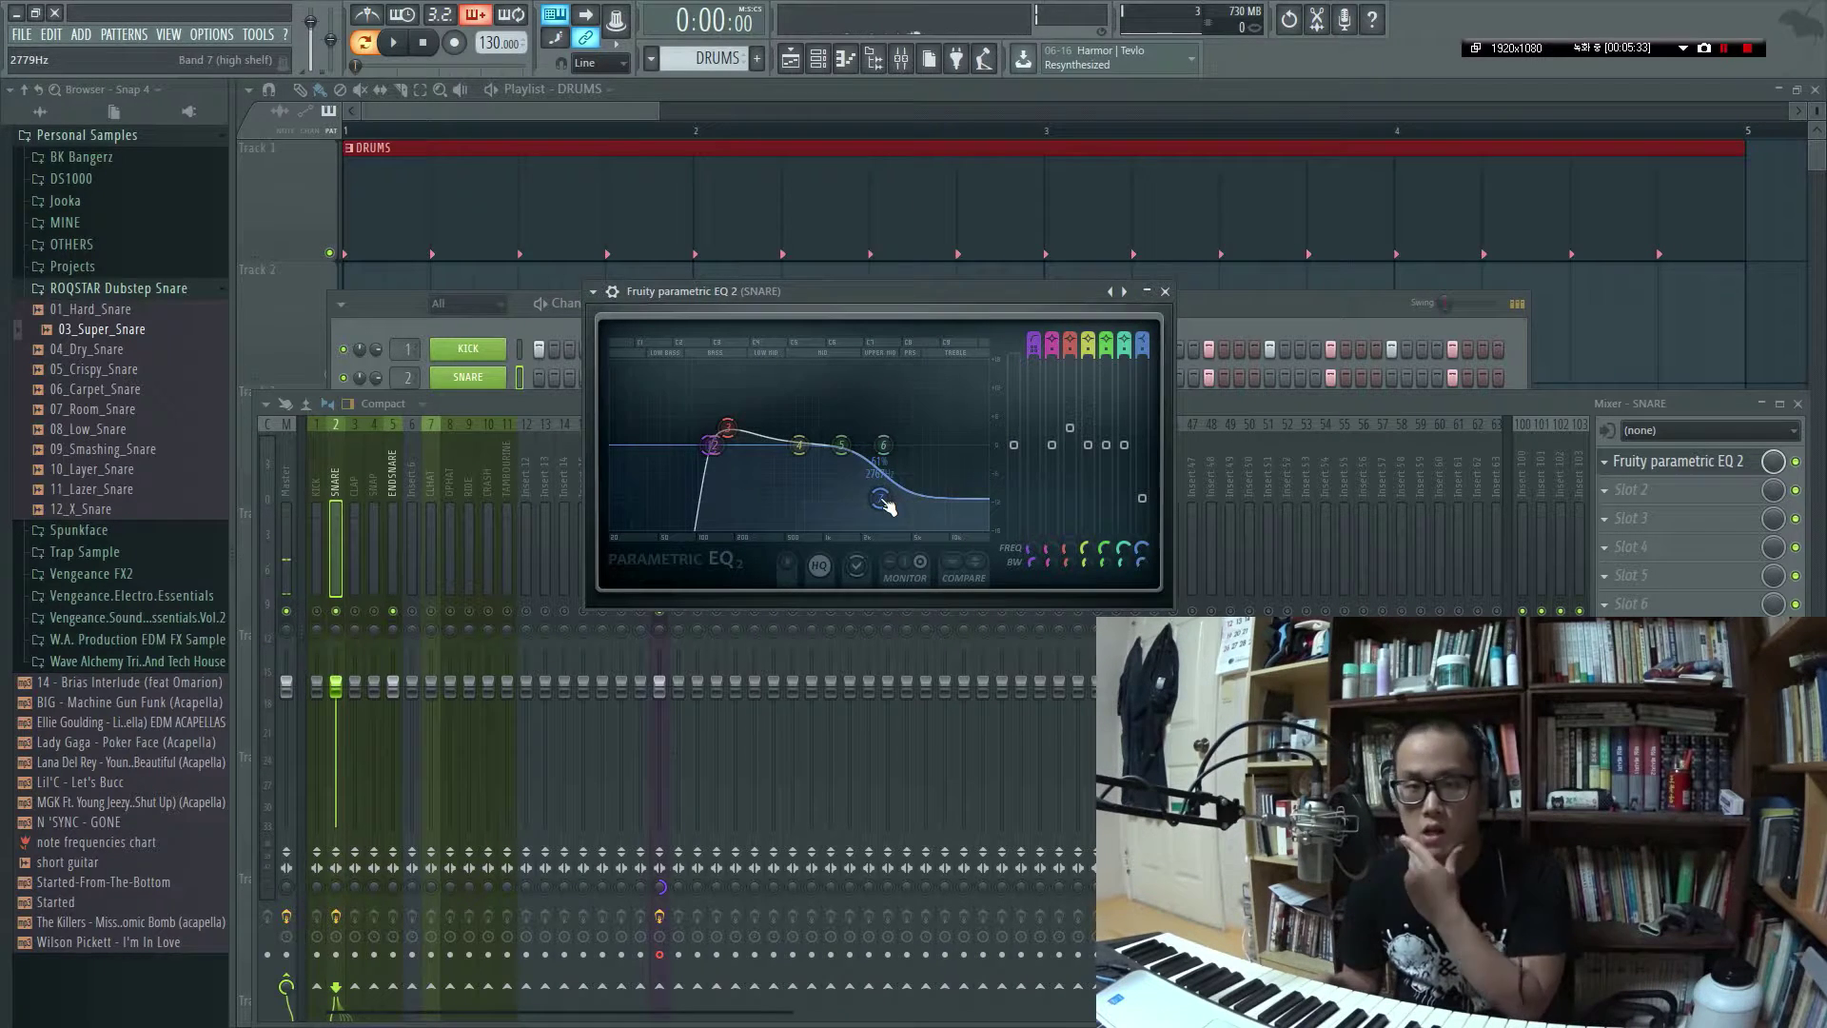
{"action": "left_click_drag", "start_coordinate": [888, 493], "coordinate": [879, 506]}
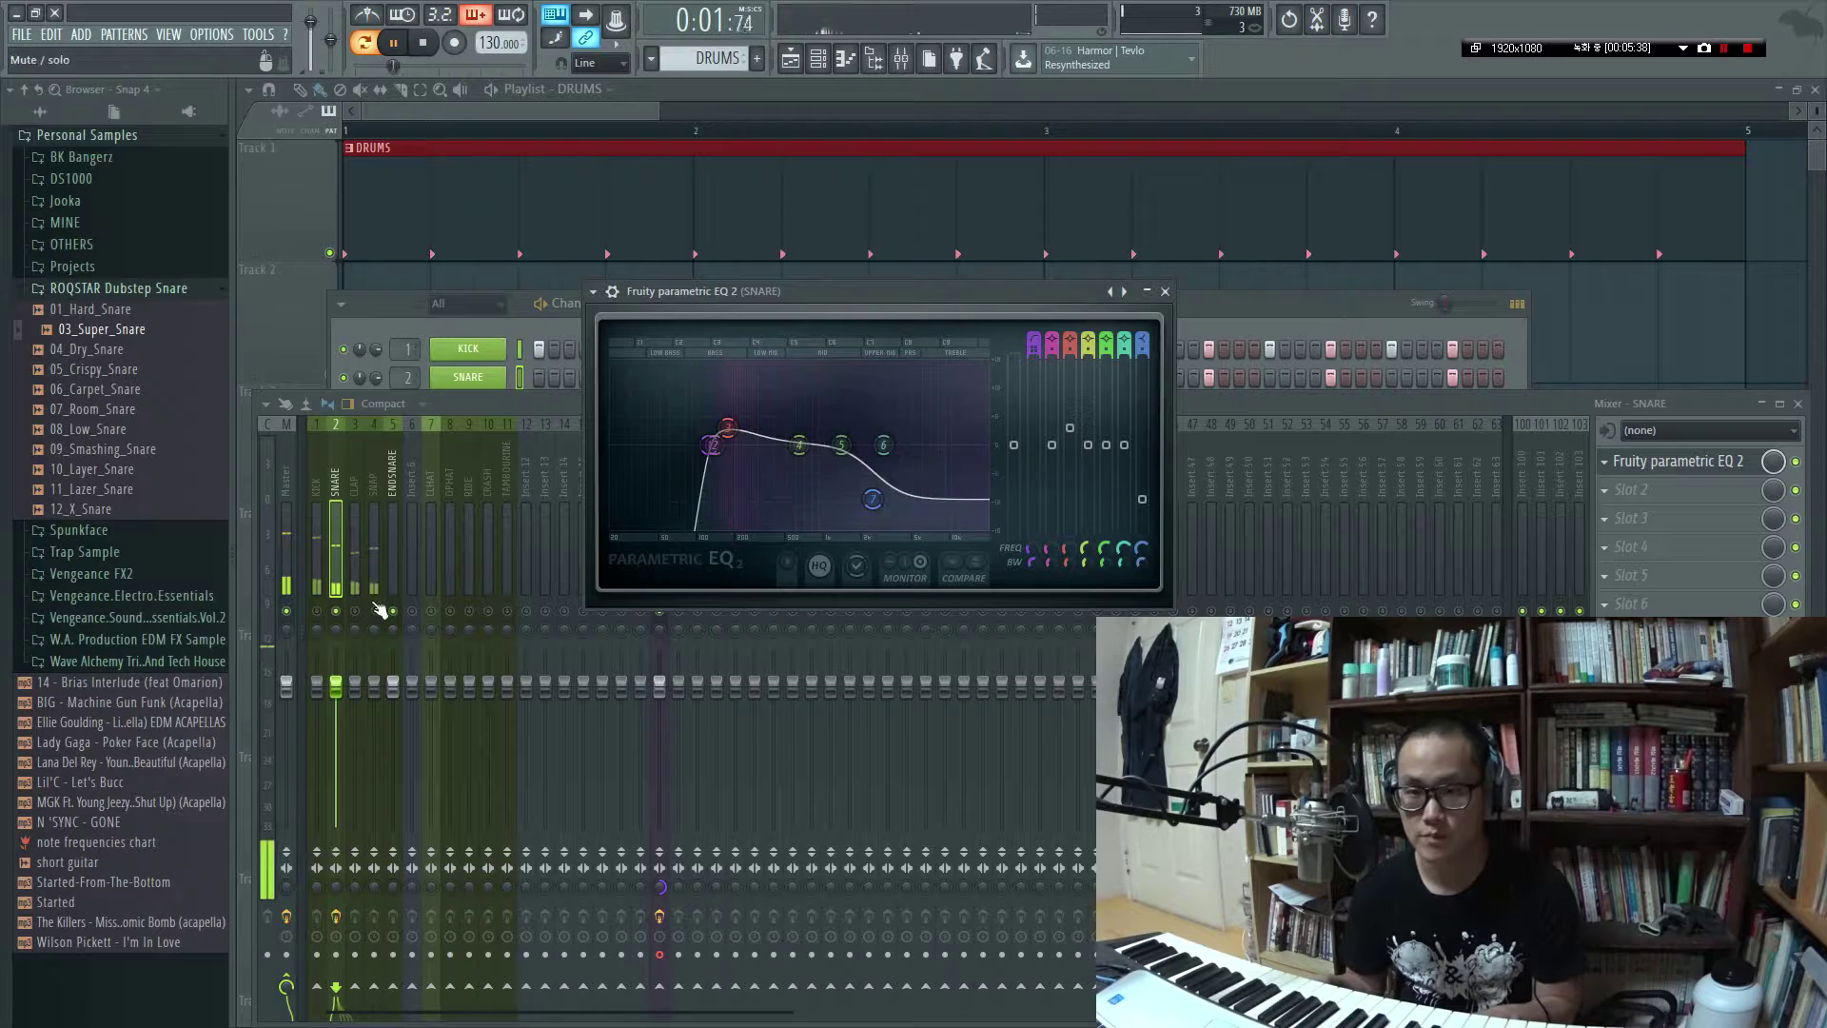
{"action": "key", "text": "space"}
{"action": "key", "text": "F1"}
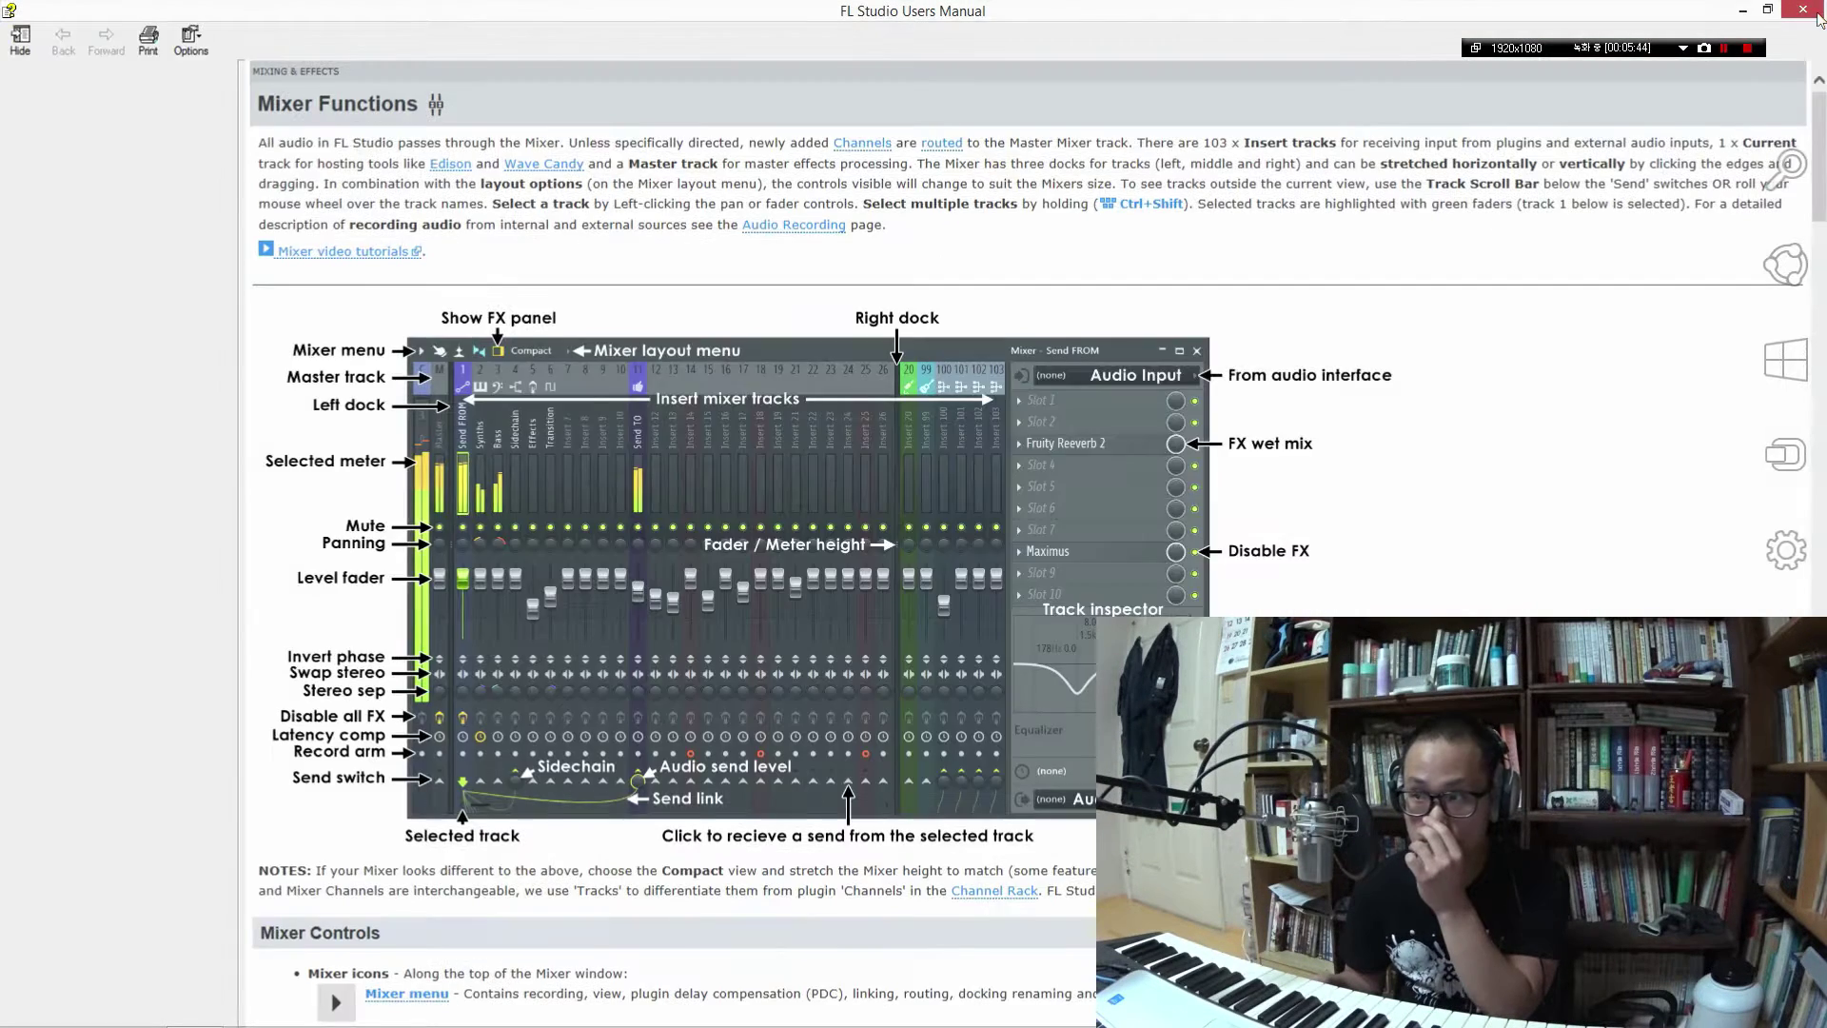
{"action": "left_click", "coordinate": [1812, 13]}
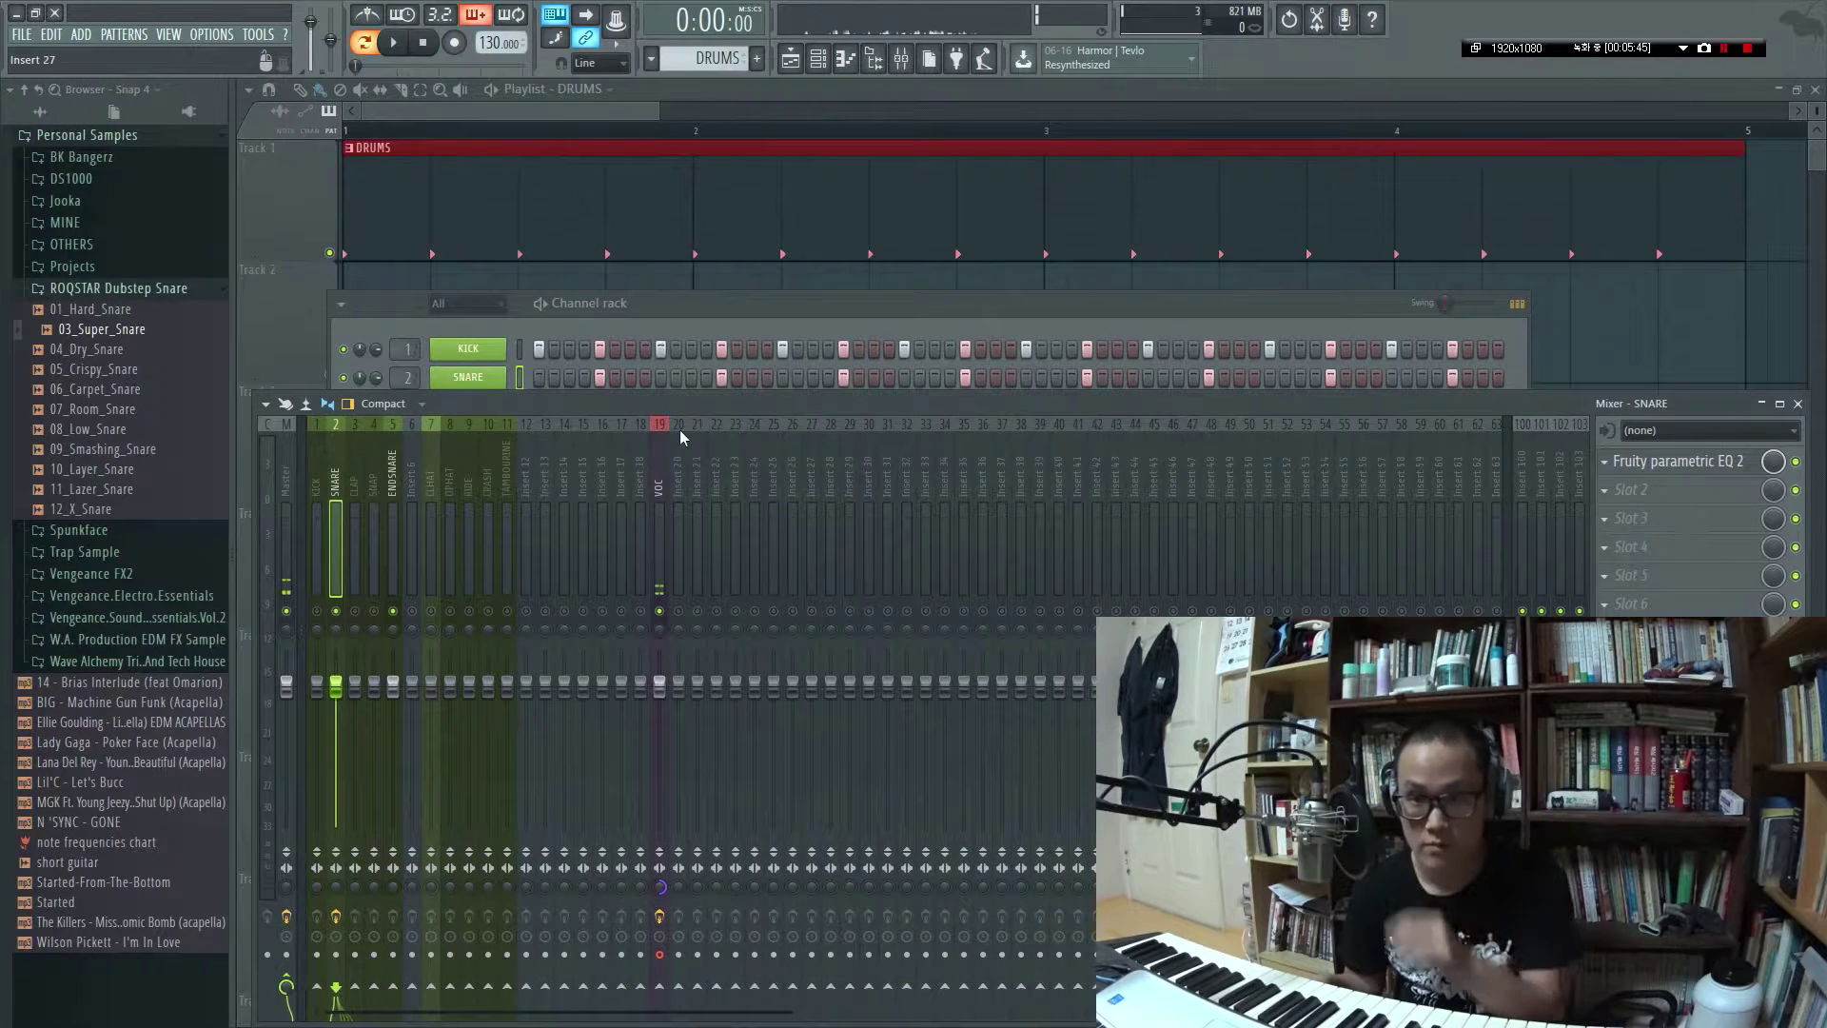
Insert Fruity Parametric EQ 2 in the first effect slot of the CLAP mixer track while the pattern plays
{"action": "left_click", "coordinate": [356, 487]}
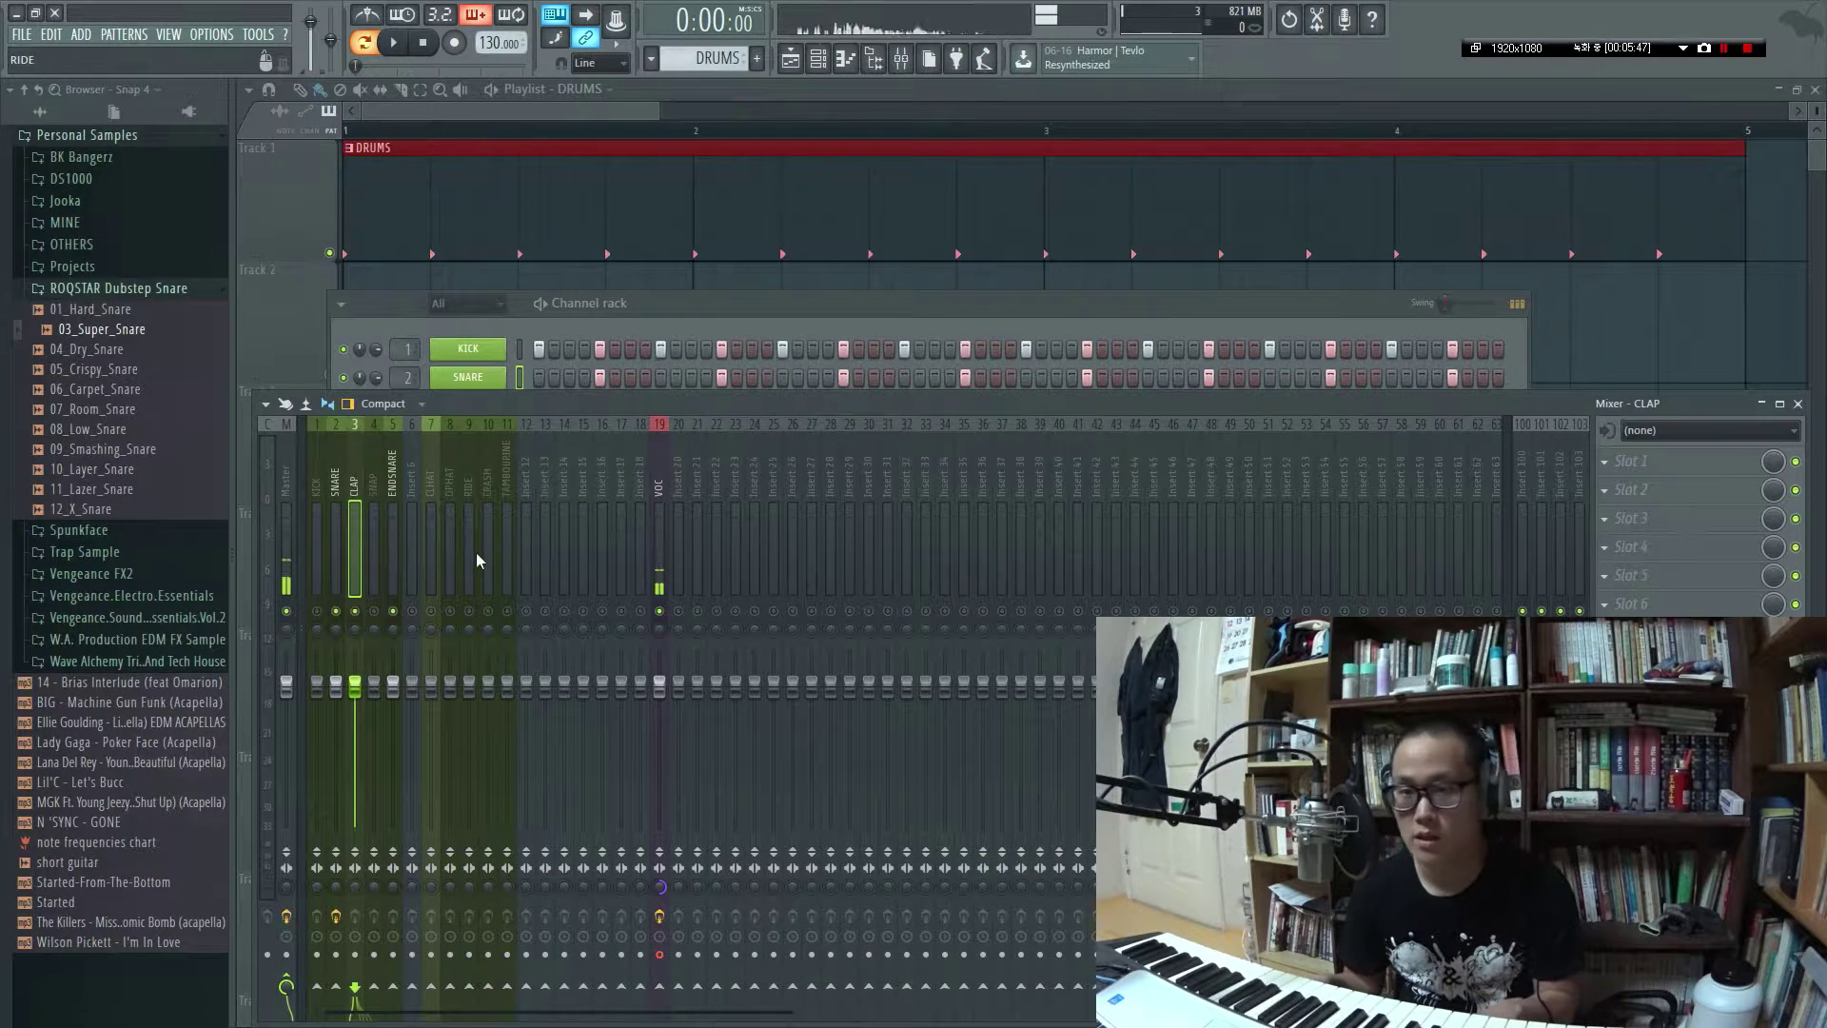
{"action": "key", "text": "space"}
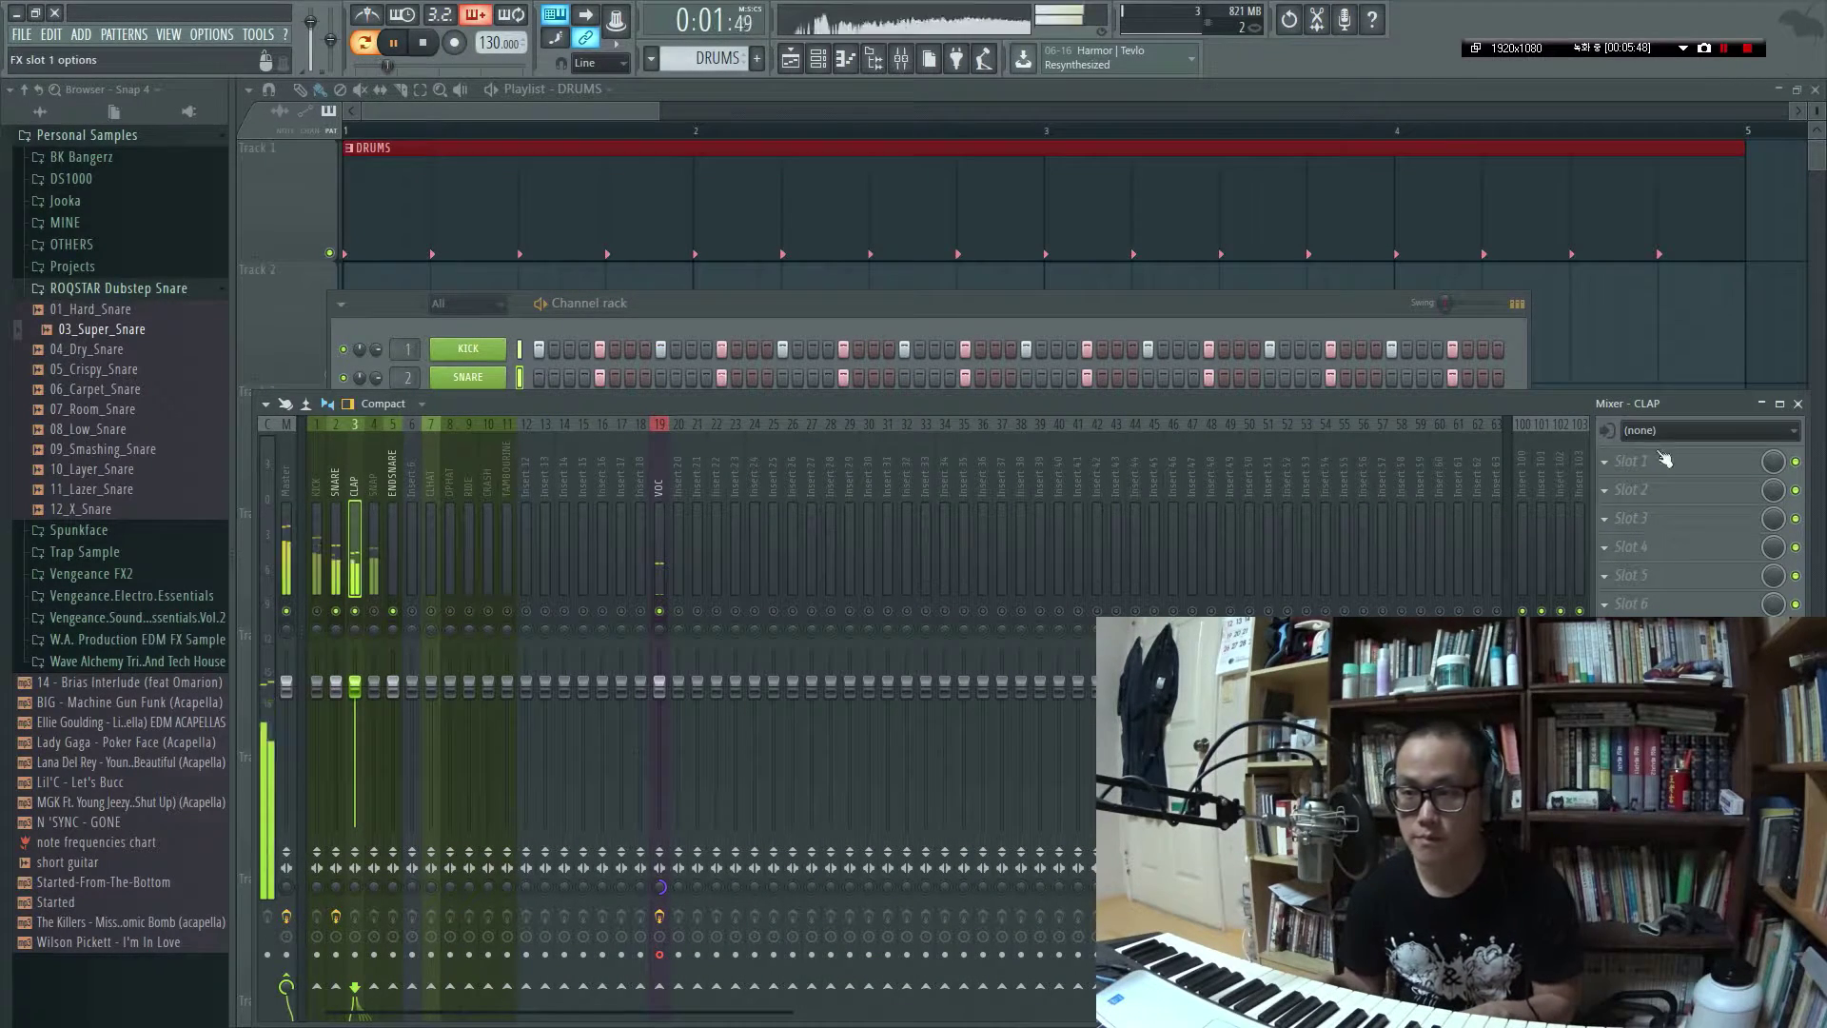
{"action": "left_click", "coordinate": [1663, 461]}
{"action": "left_click", "coordinate": [1353, 49]}
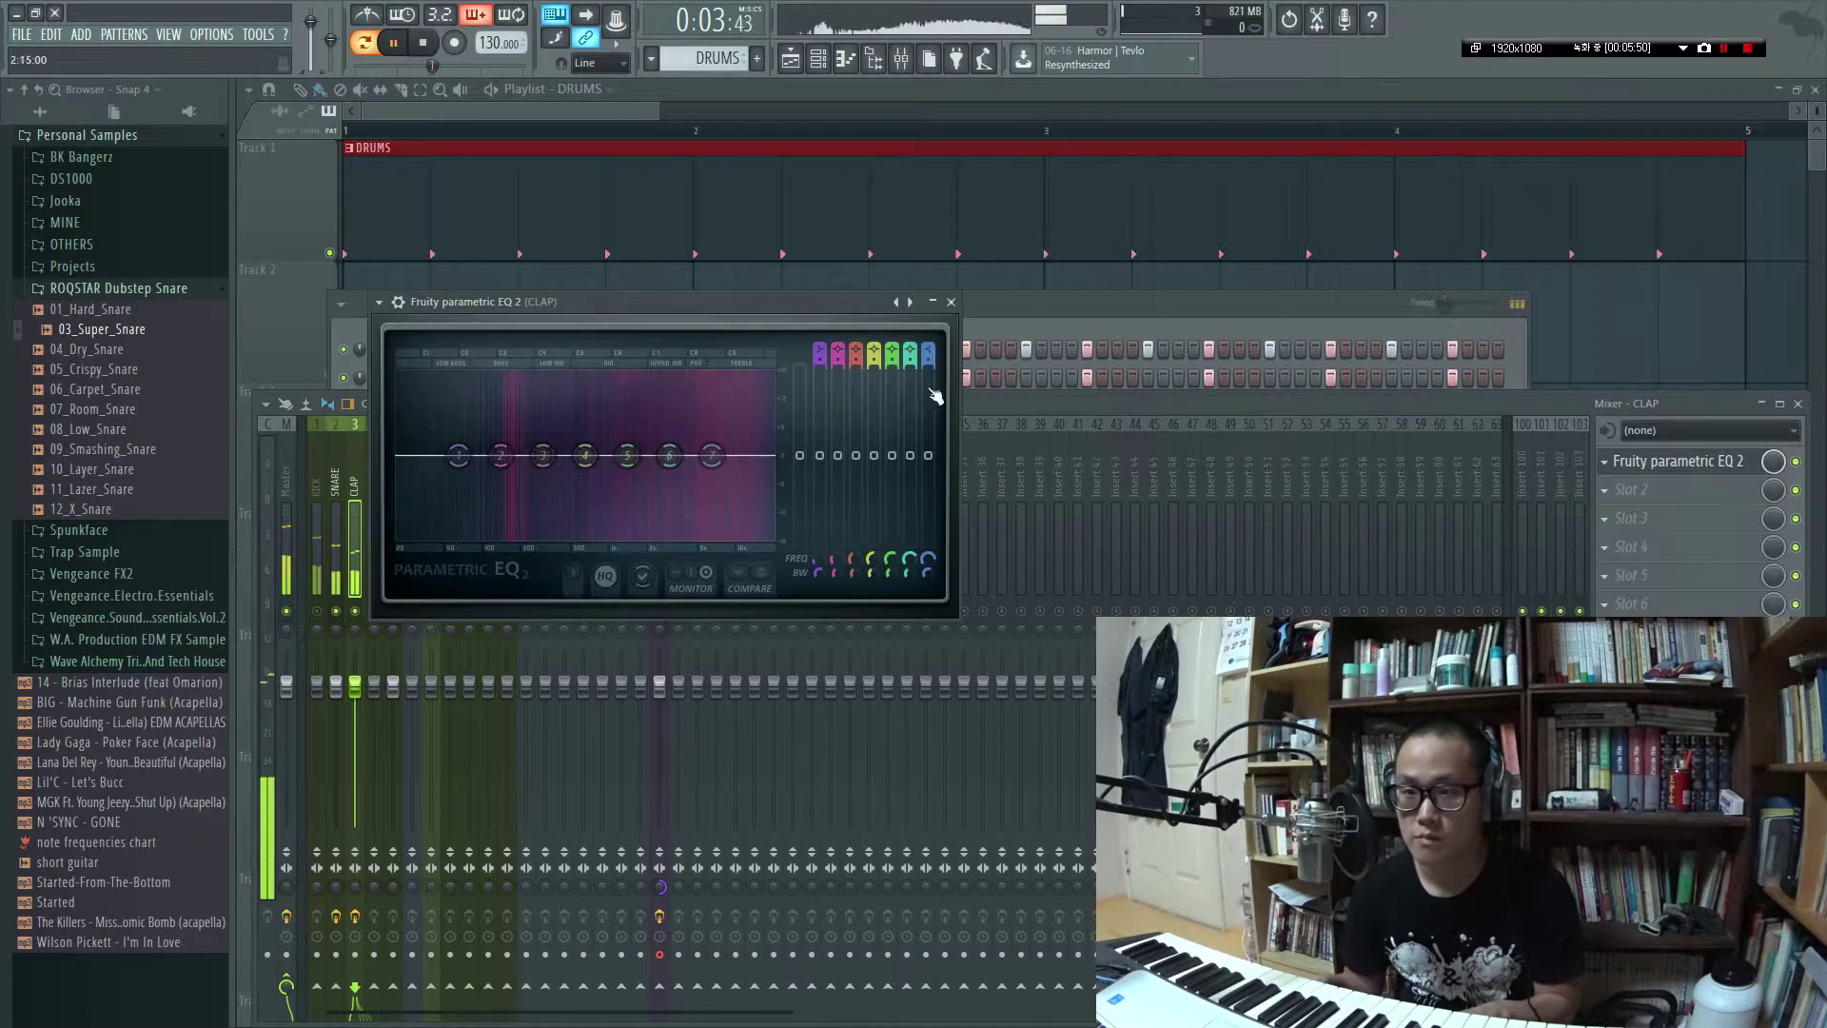
Set band 1 of the CLAP EQ to a Steep 8 high pass at about 119 Hz with its bandwidth widened to 81%
{"action": "right_click", "coordinate": [461, 457]}
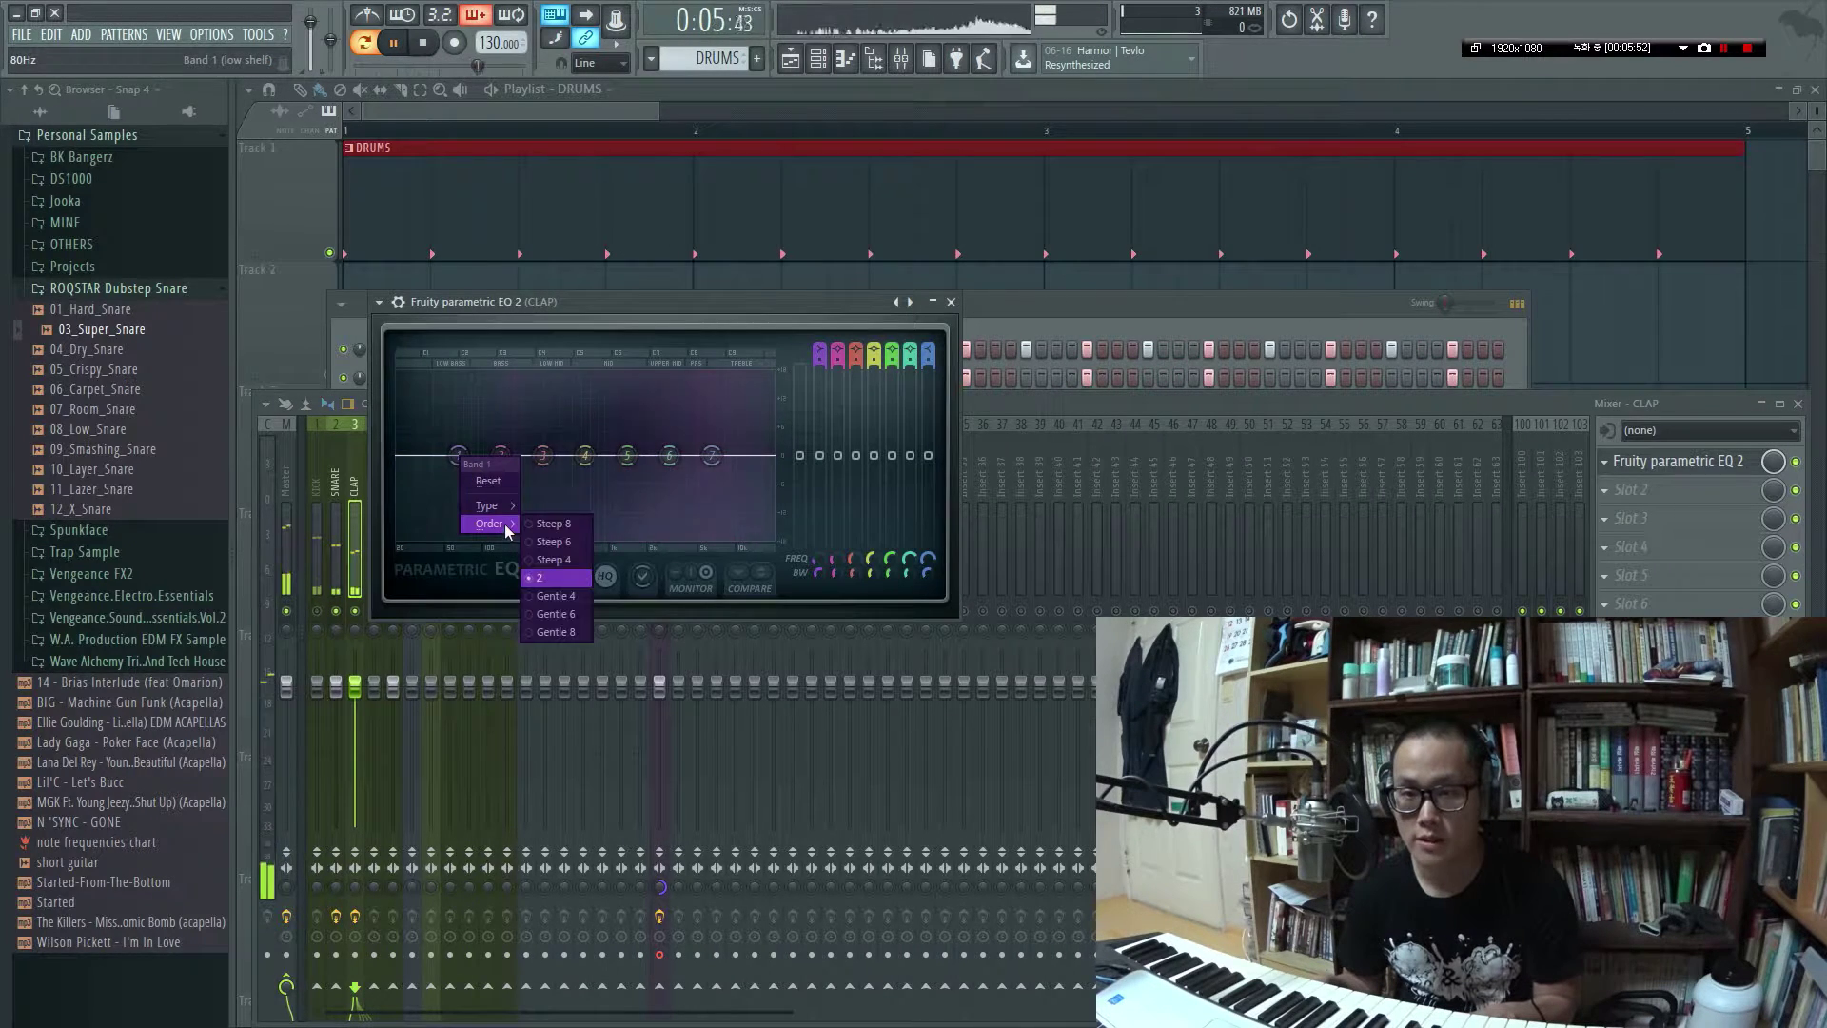
{"action": "left_click", "coordinate": [552, 525]}
{"action": "right_click", "coordinate": [461, 457]}
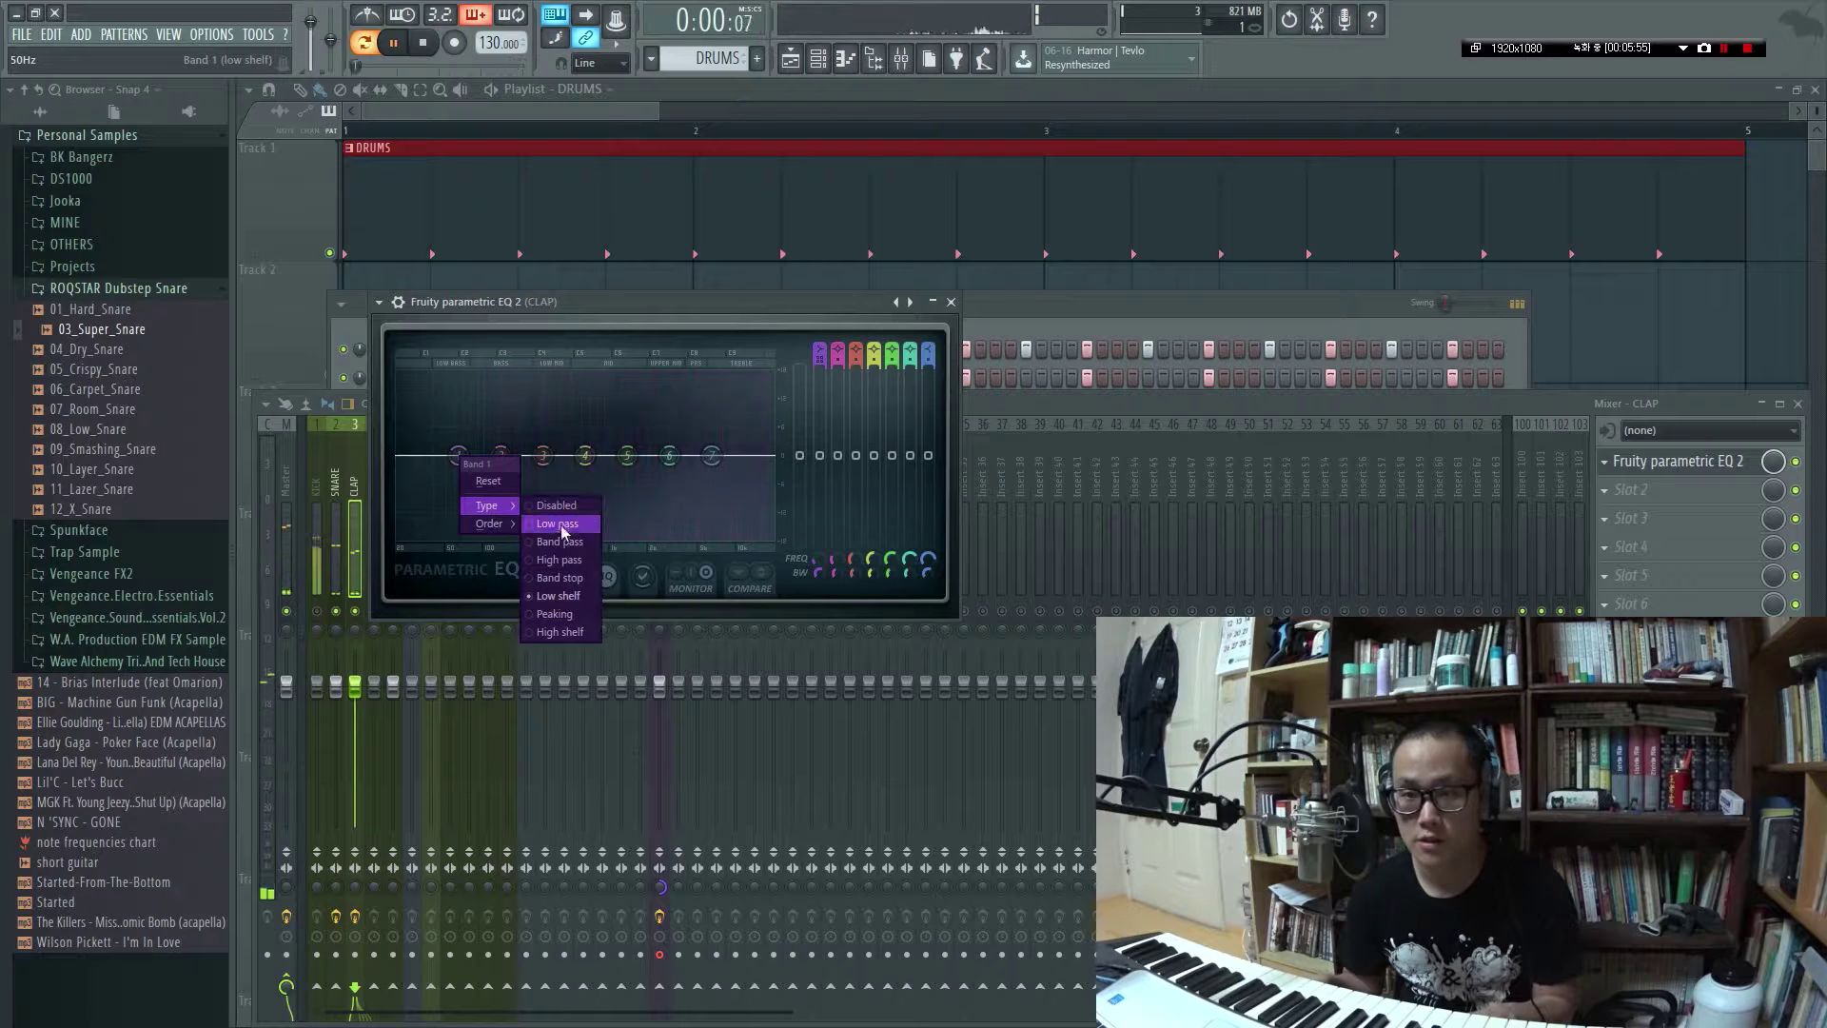
{"action": "left_click", "coordinate": [558, 559]}
{"action": "left_click_drag", "start_coordinate": [457, 457], "coordinate": [498, 462]}
{"action": "key", "text": "space"}
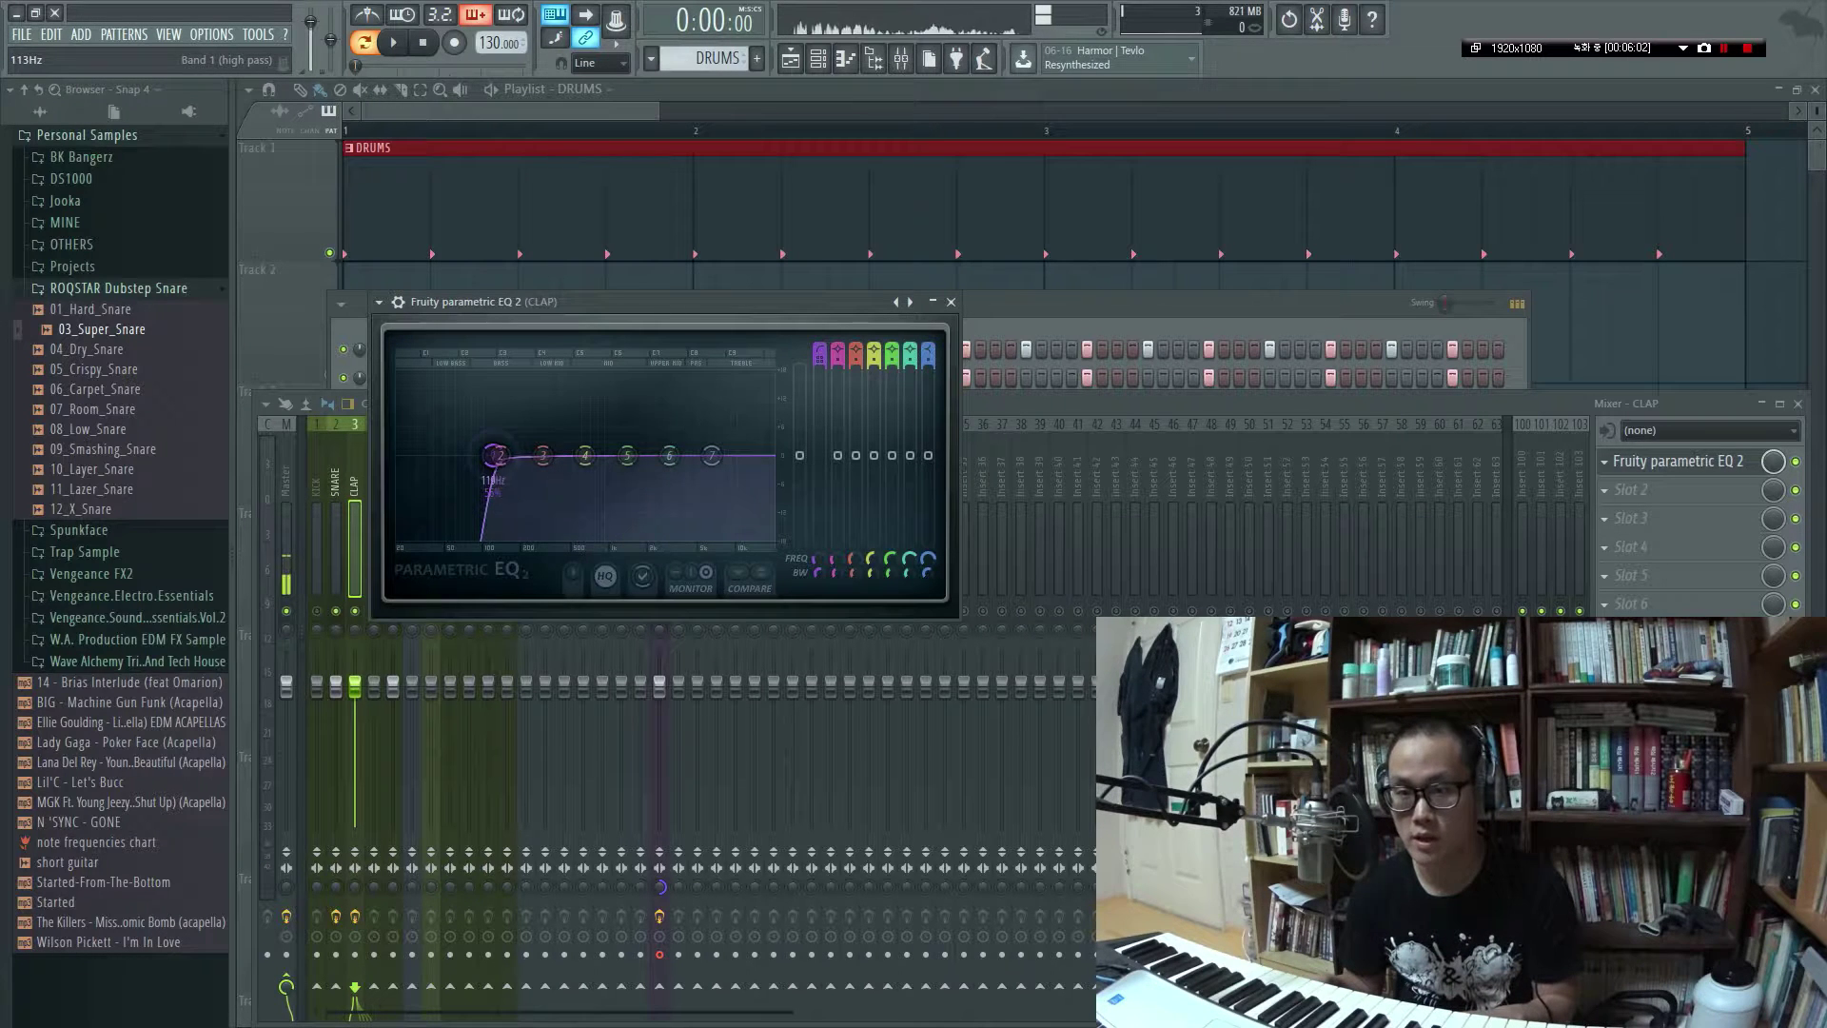
{"action": "left_click_drag", "start_coordinate": [494, 456], "coordinate": [499, 462]}
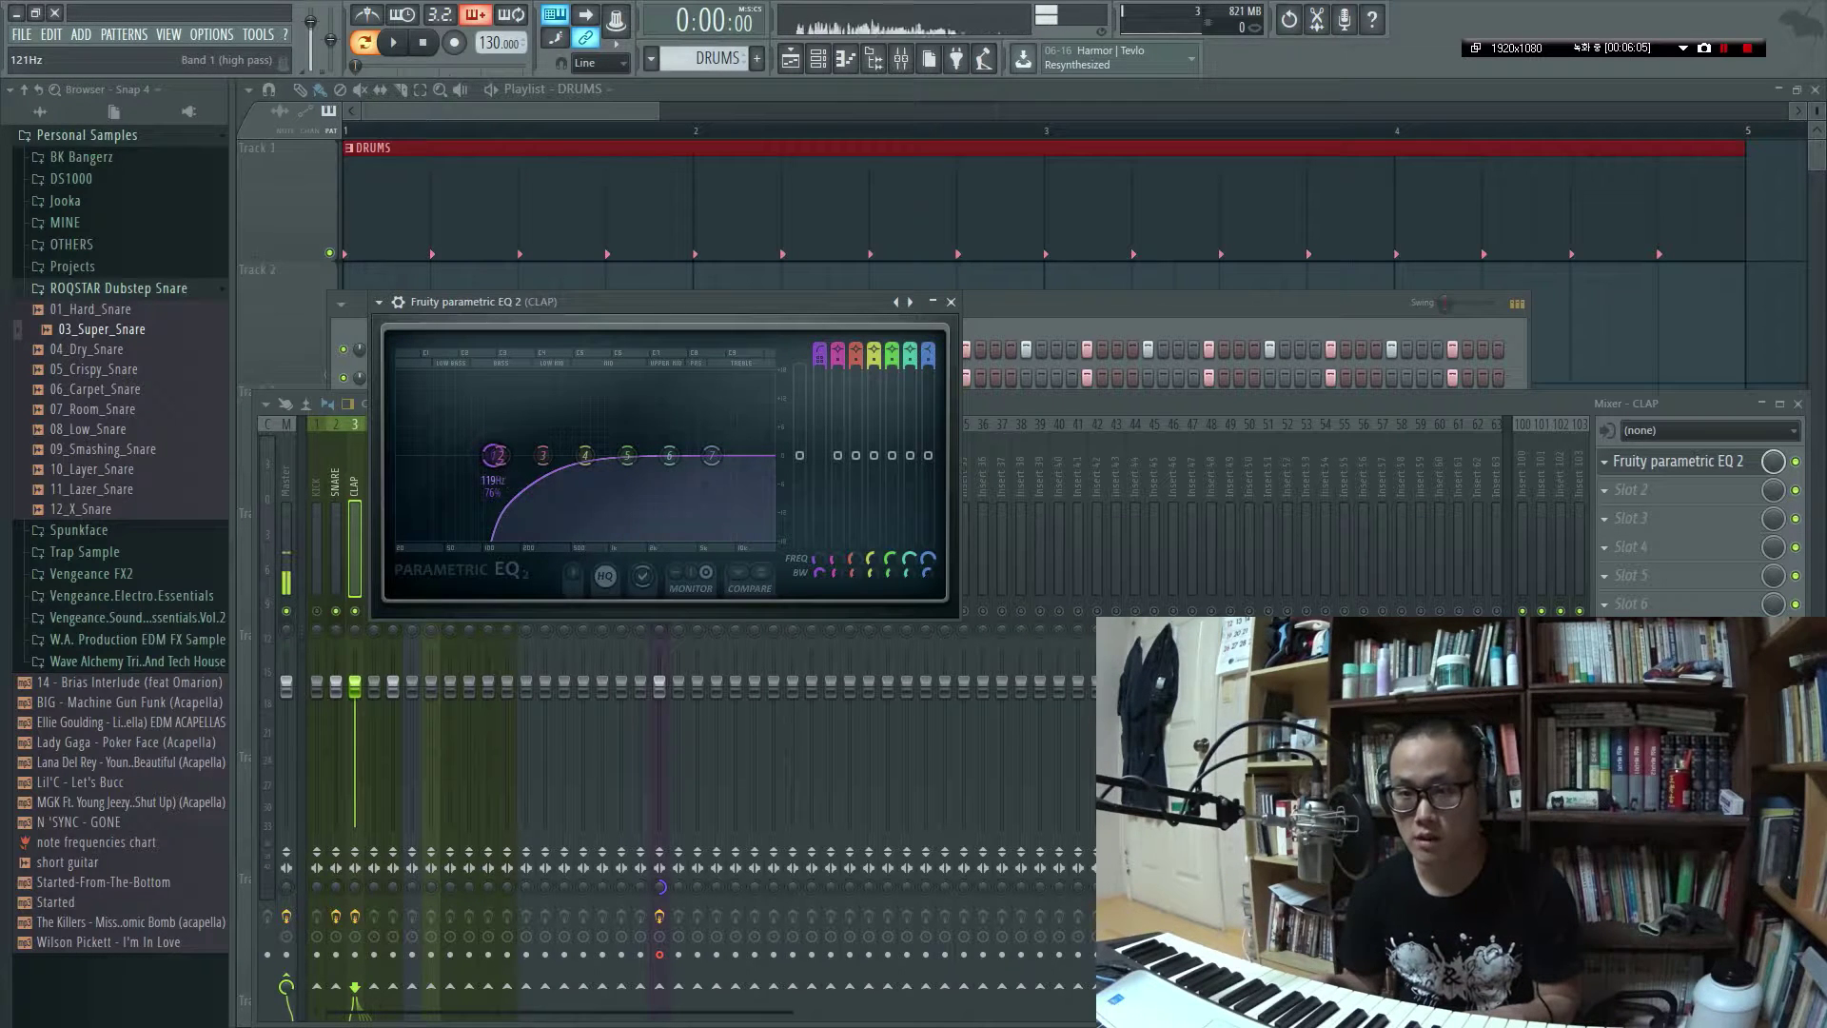
{"action": "key", "text": "space"}
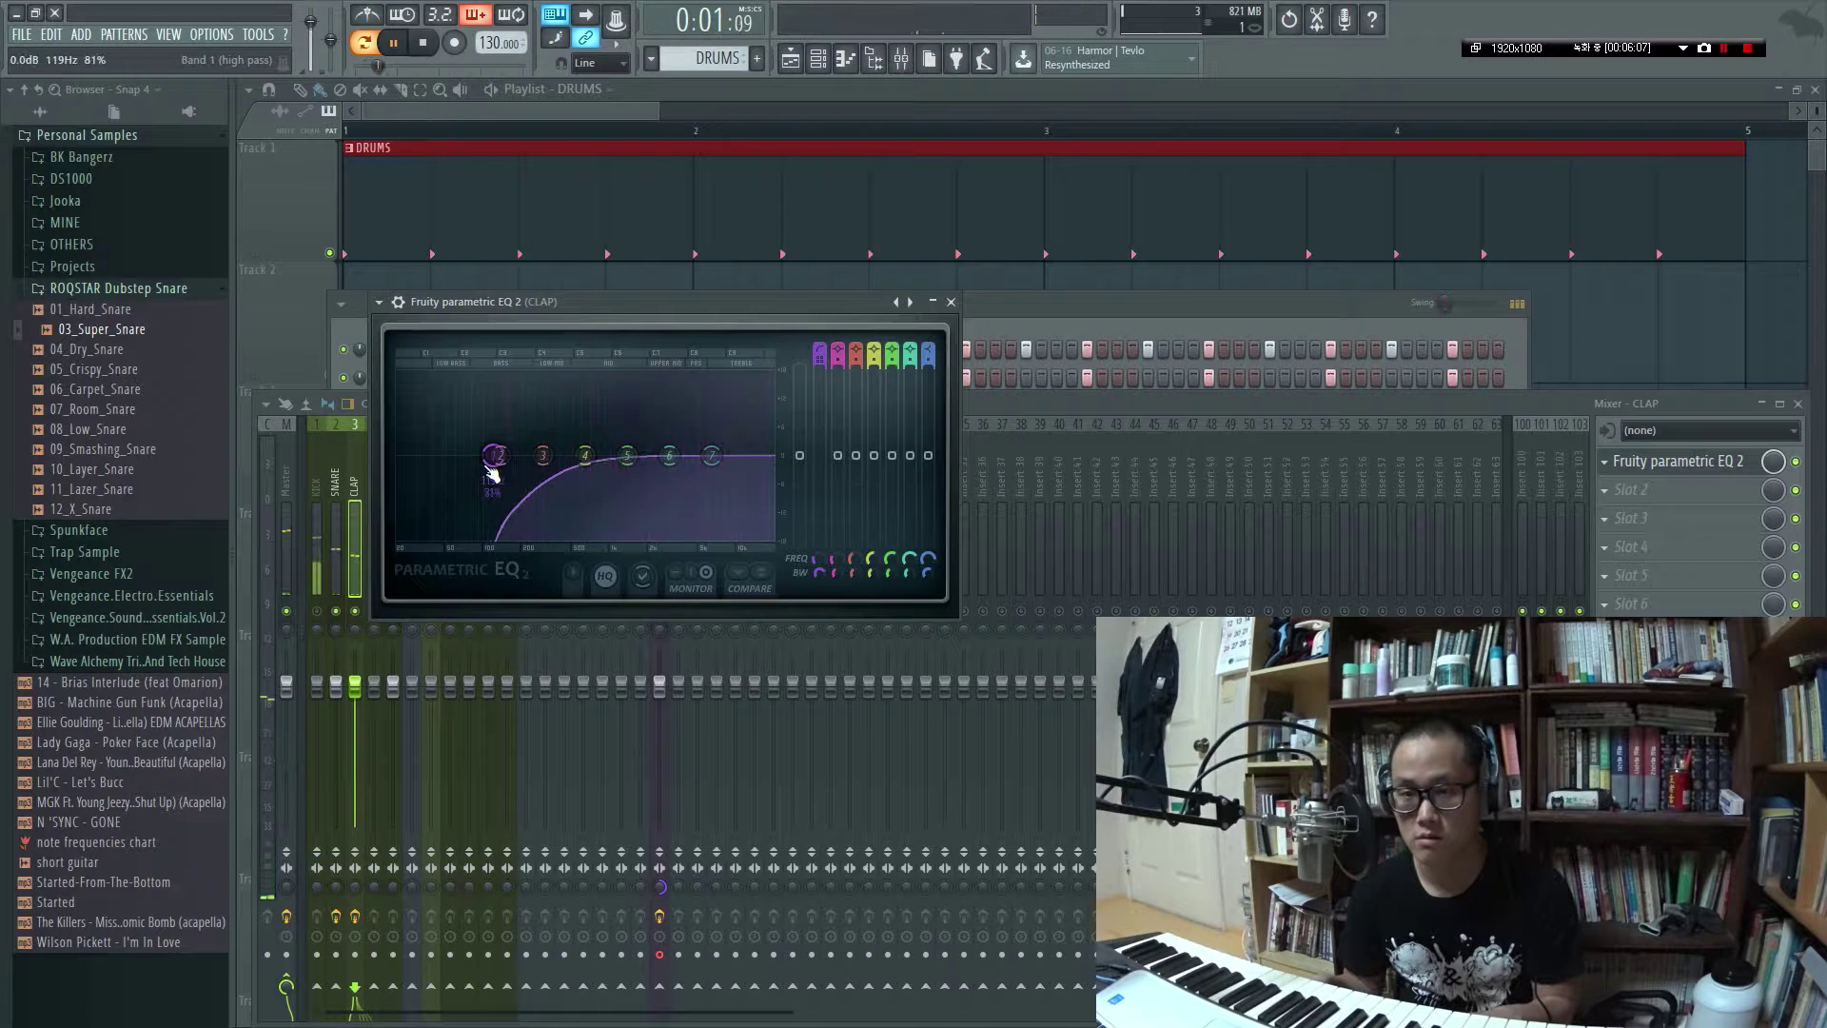
Boost high-shelf band 7 of the CLAP EQ around 3 kHz while auditioning the pattern, and close the EQ
{"action": "left_click_drag", "start_coordinate": [710, 456], "coordinate": [677, 440]}
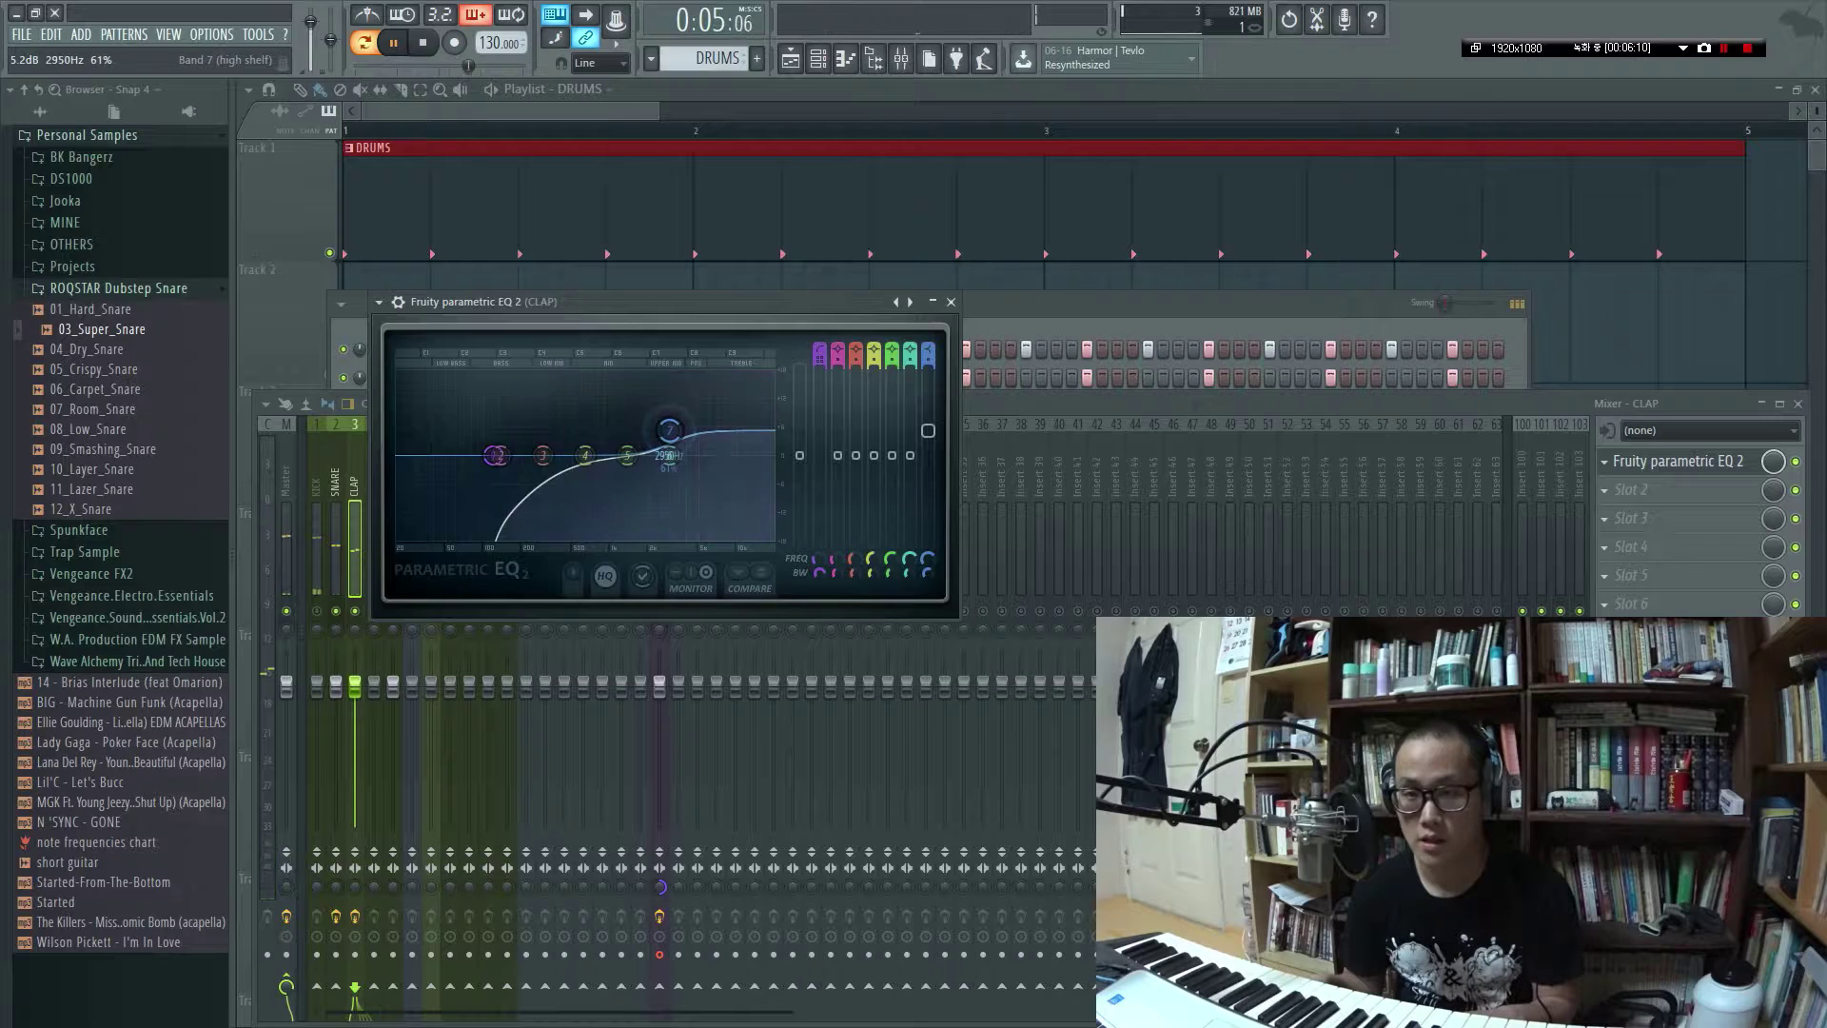
{"action": "key", "text": "space"}
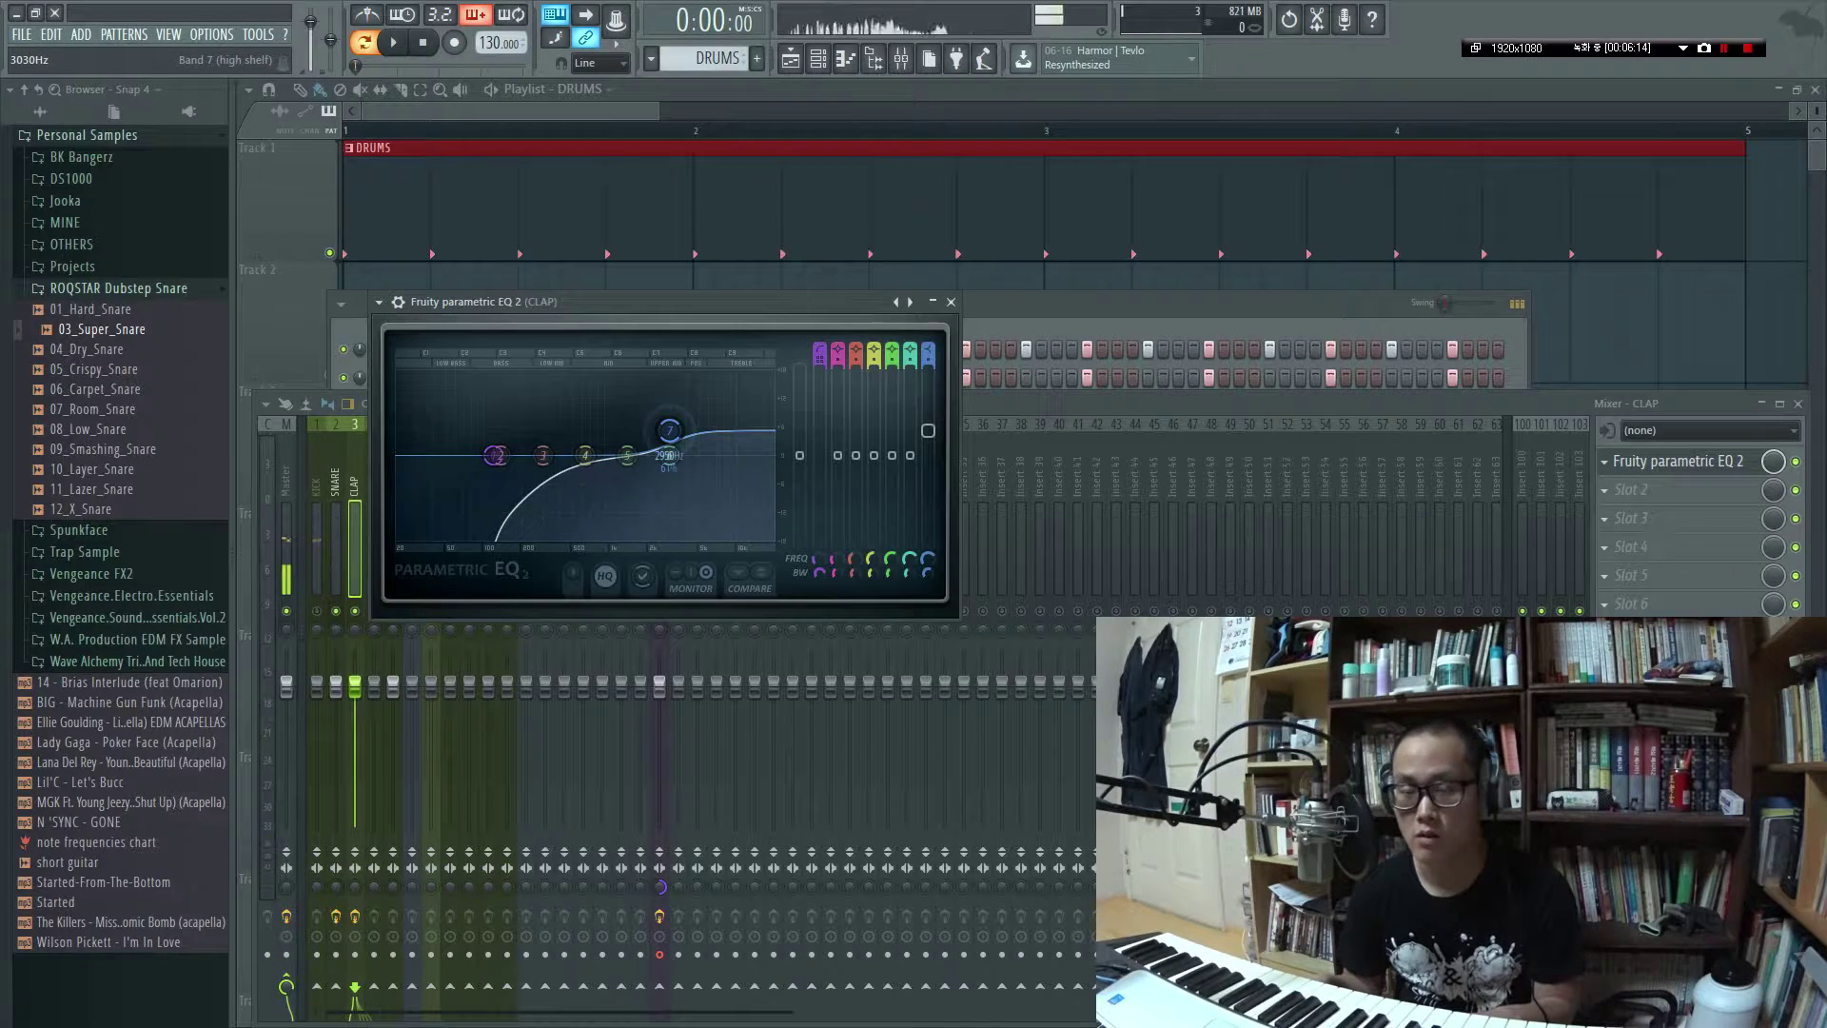
{"action": "left_click_drag", "start_coordinate": [669, 430], "coordinate": [667, 430]}
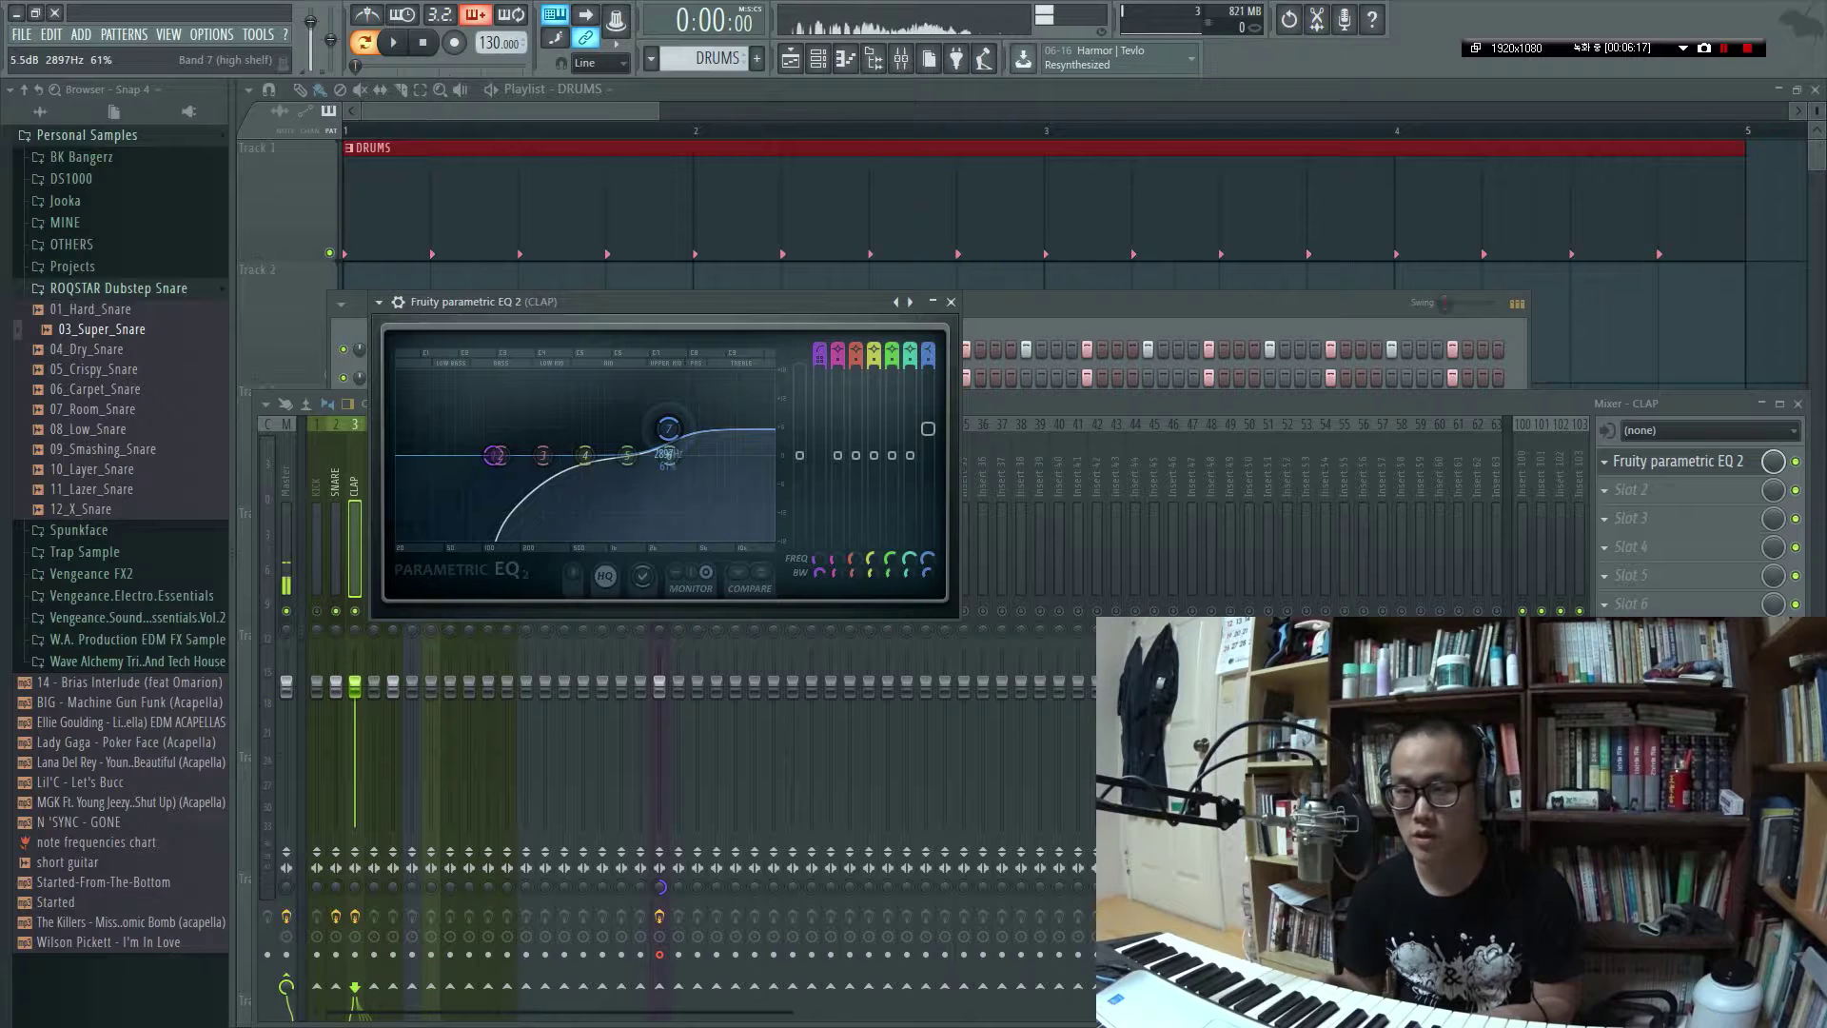
{"action": "key", "text": "space"}
{"action": "left_click_drag", "start_coordinate": [669, 458], "coordinate": [669, 436]}
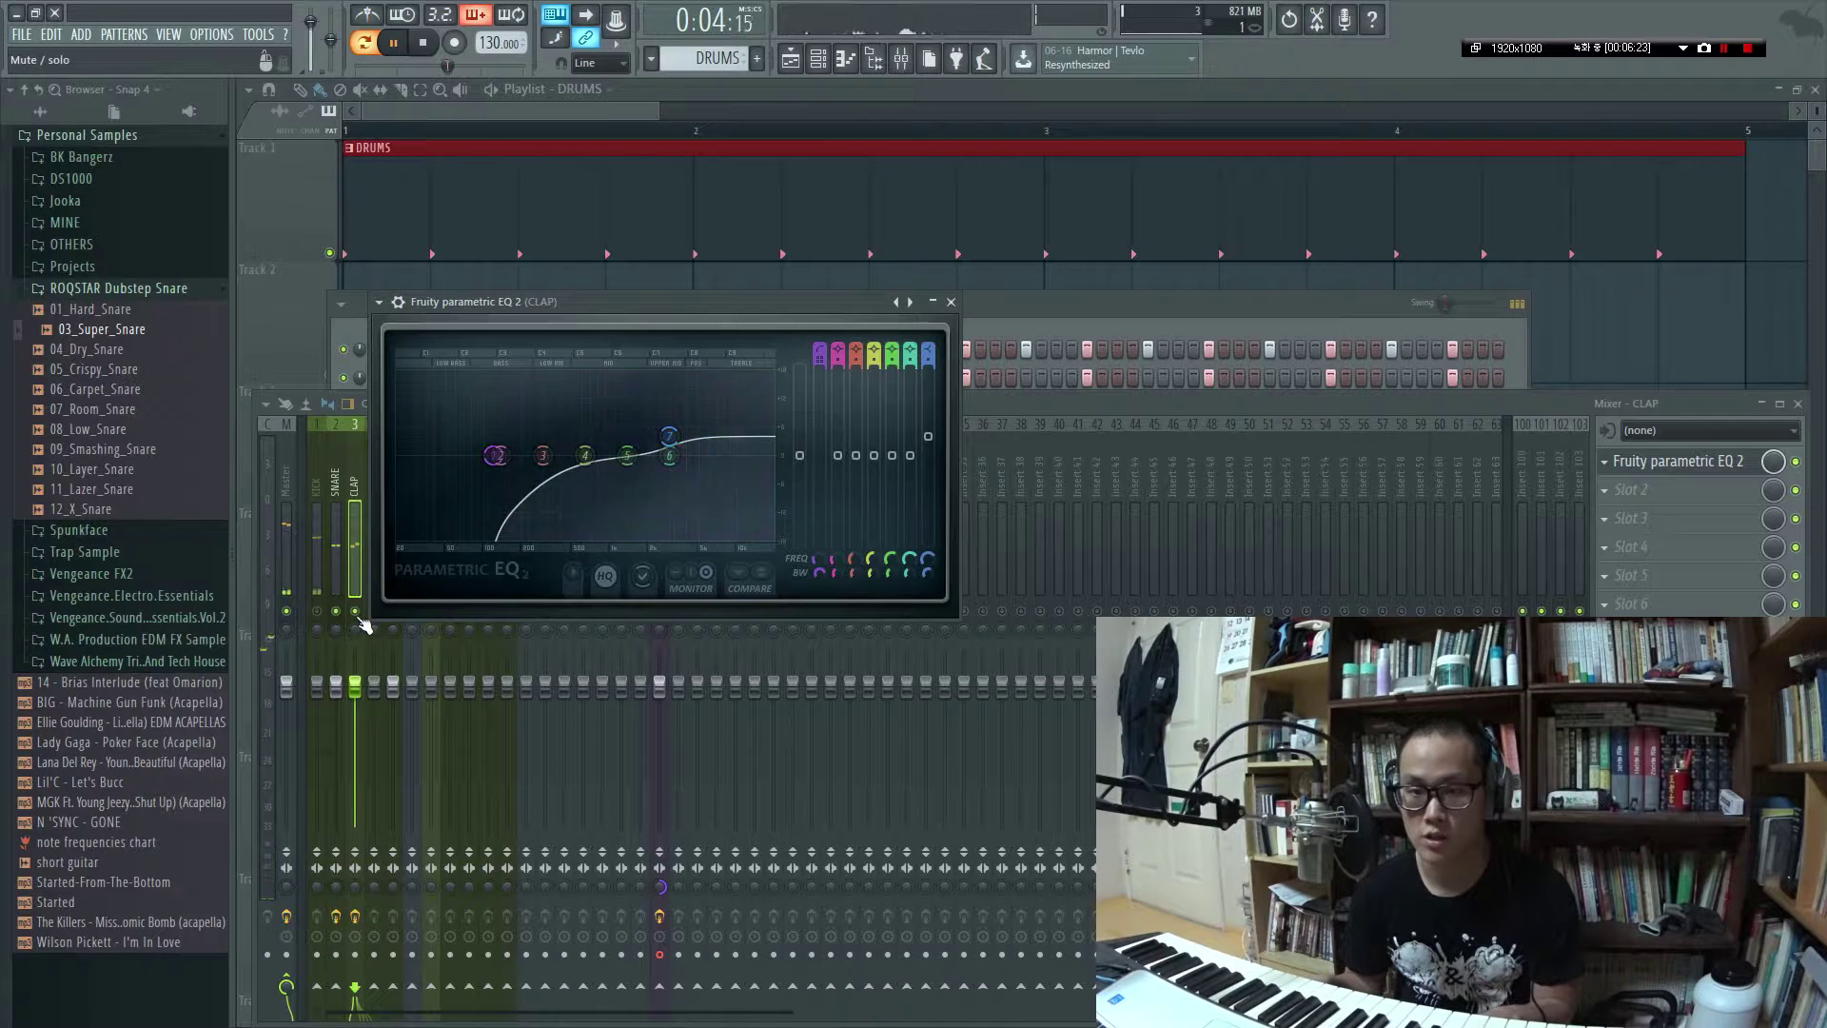
{"action": "left_click_drag", "start_coordinate": [494, 456], "coordinate": [506, 458]}
{"action": "key", "text": "Escape"}
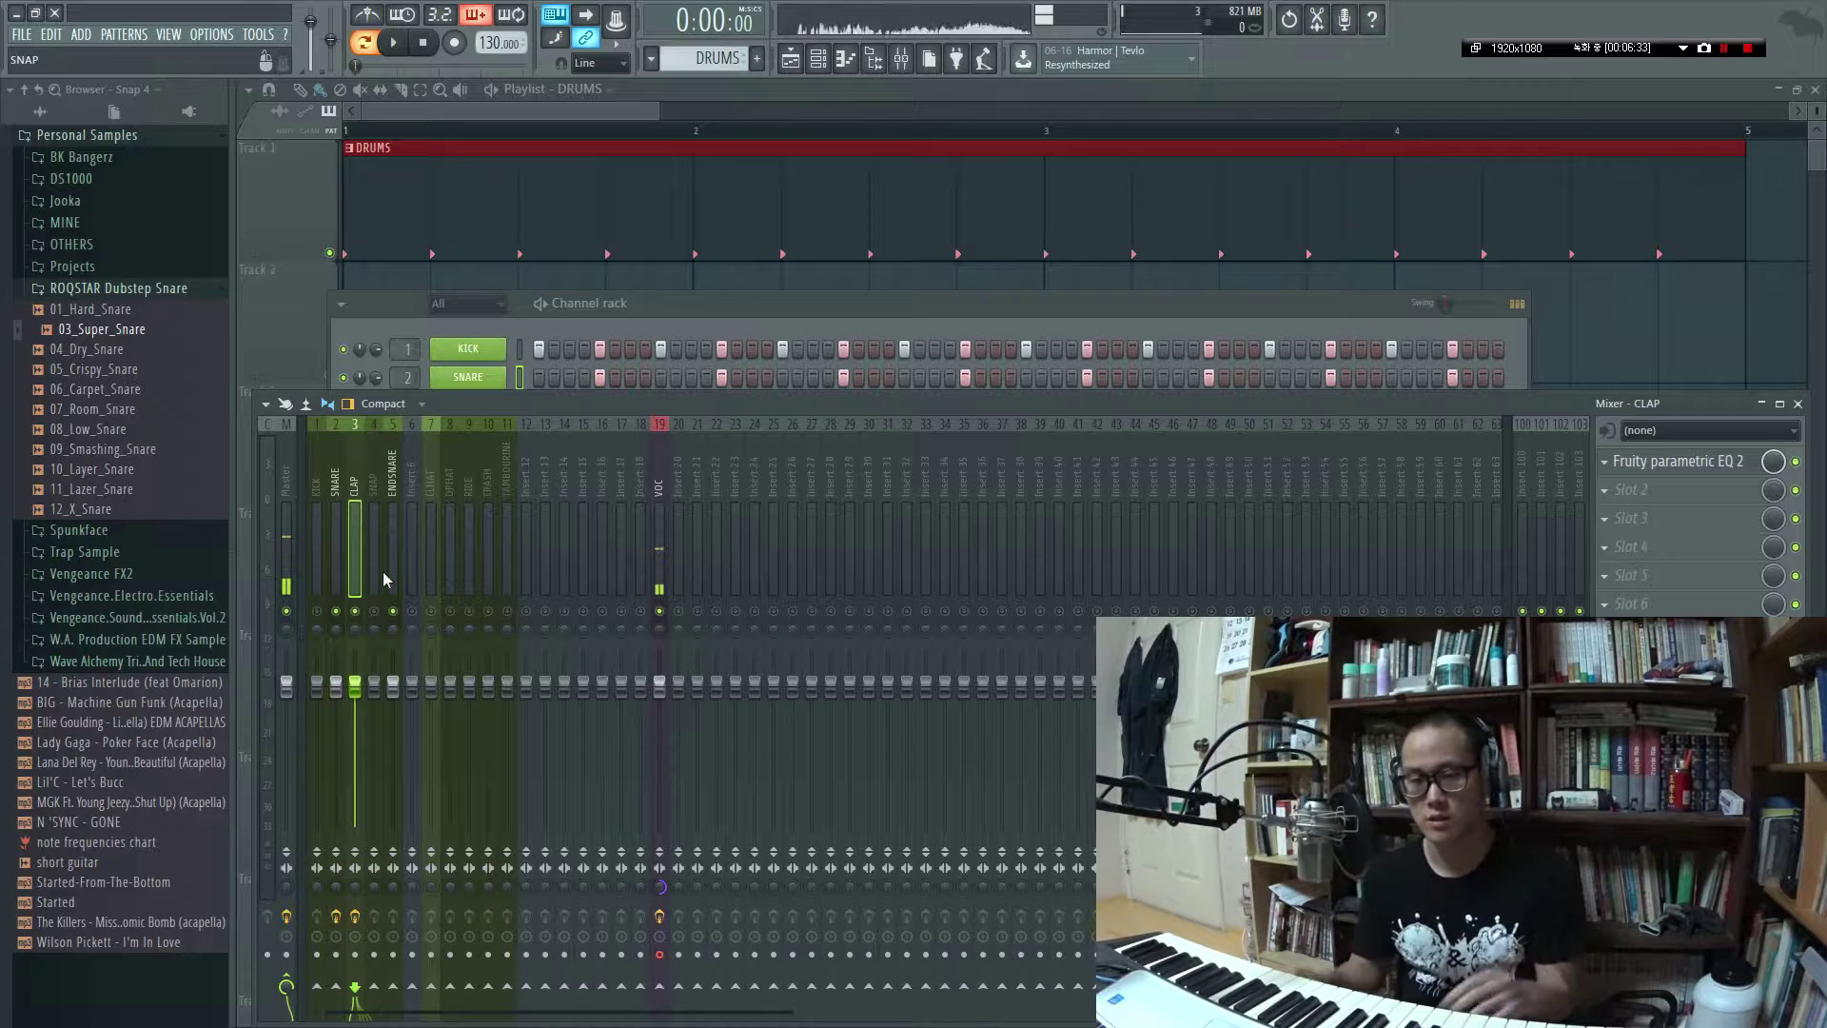
Set the CLAP track's stereo separation to 72% separated and lower its volume to about -4.3 dB, checking in playback
{"action": "key", "text": "space"}
{"action": "left_click_drag", "start_coordinate": [358, 888], "coordinate": [358, 928]}
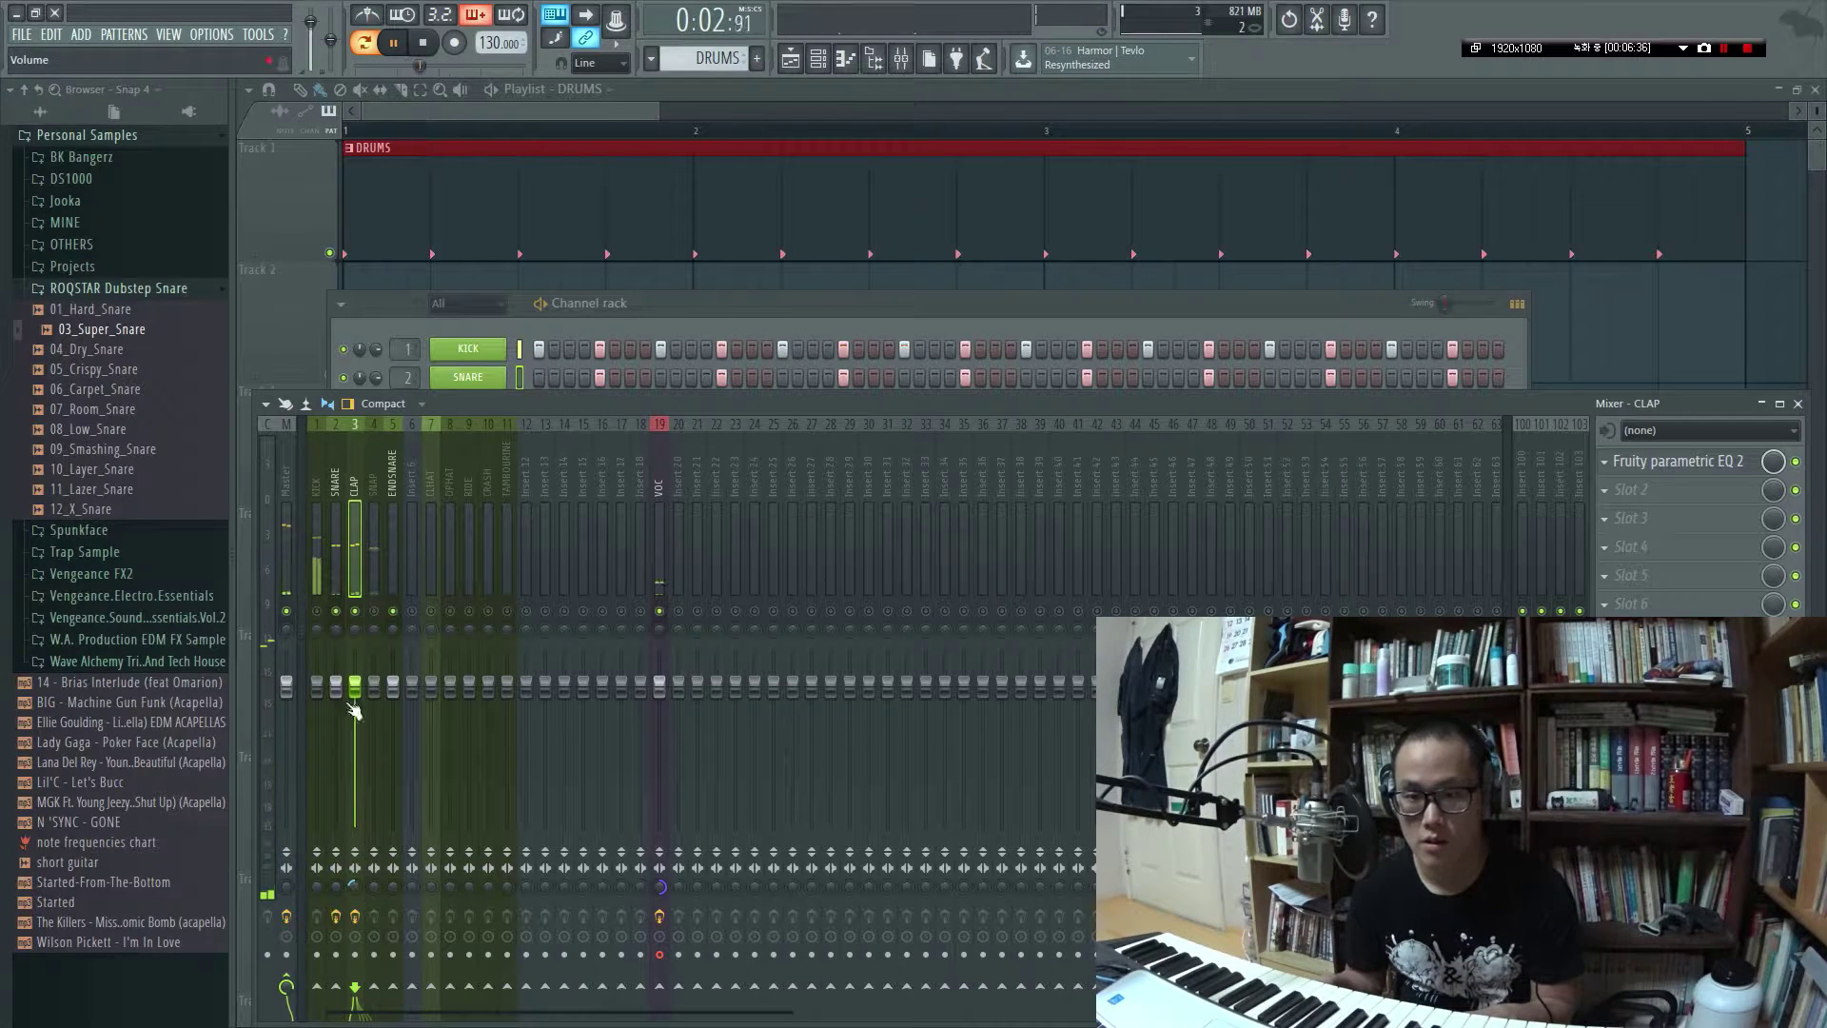
{"action": "left_click_drag", "start_coordinate": [356, 684], "coordinate": [358, 715]}
{"action": "key", "text": "space"}
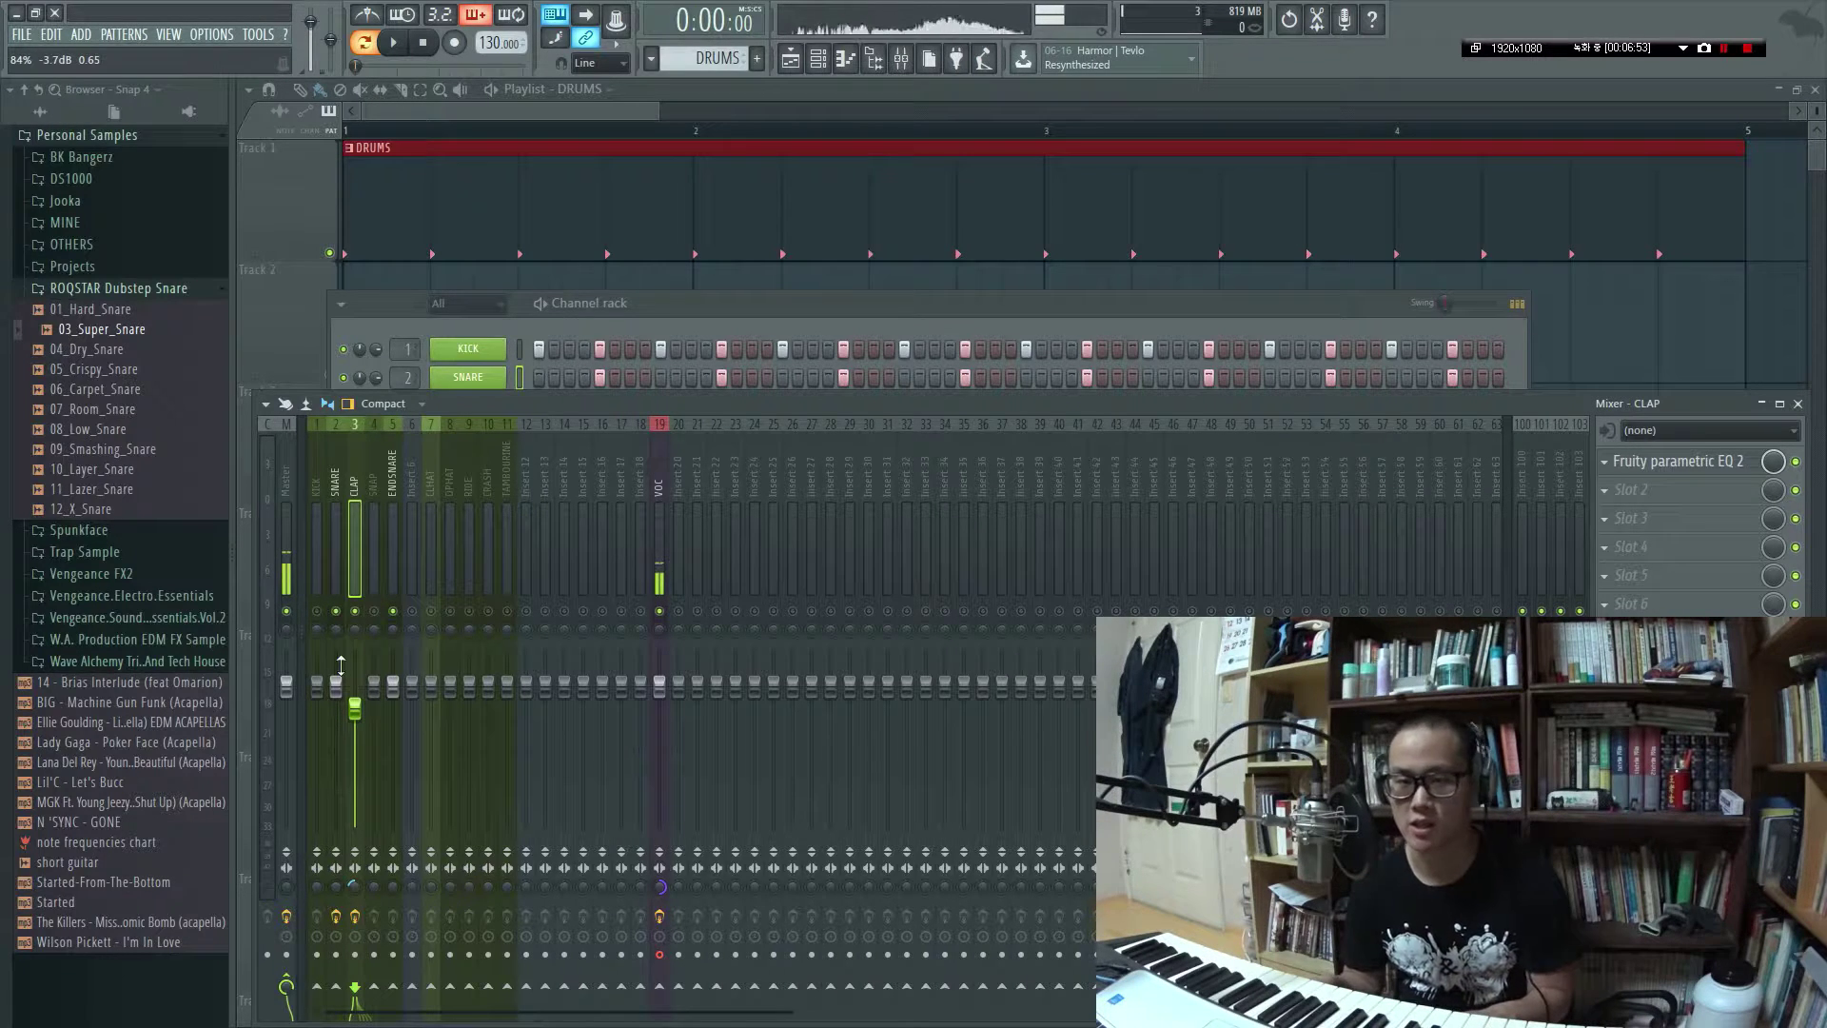
{"action": "key", "text": "space"}
{"action": "left_click_drag", "start_coordinate": [356, 717], "coordinate": [356, 723]}
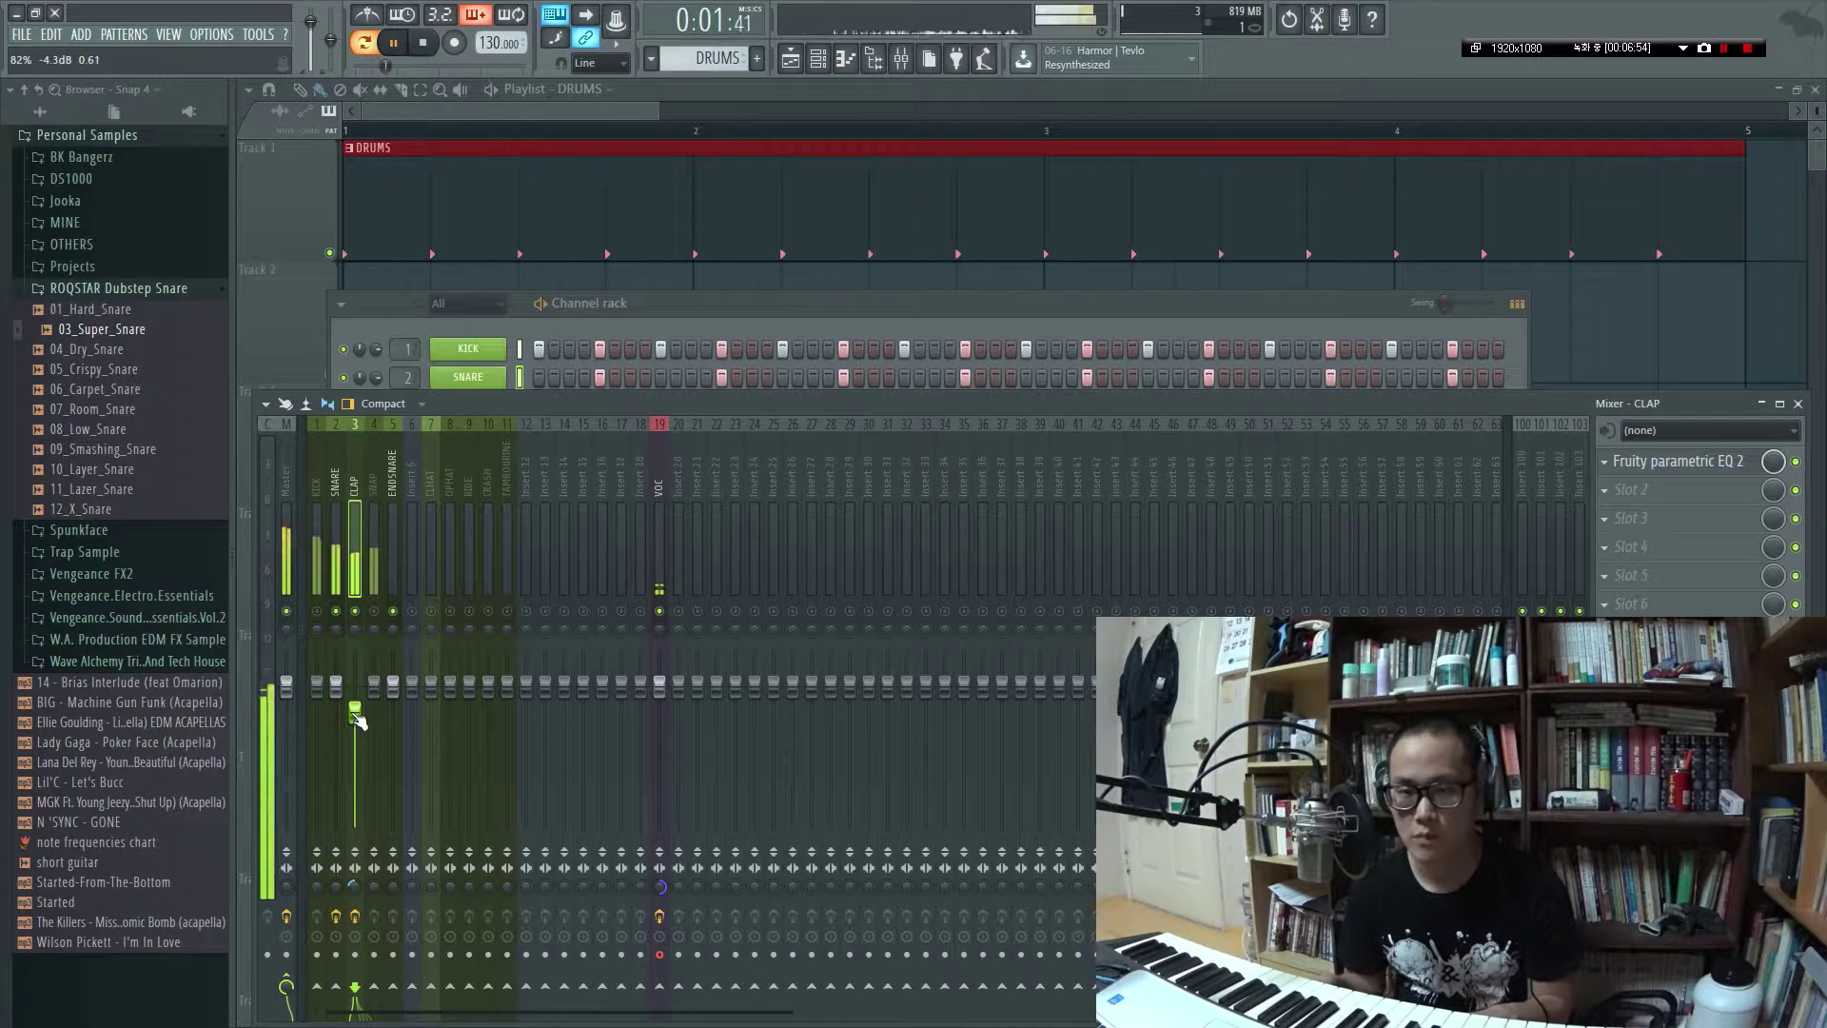
{"action": "key", "text": "space"}
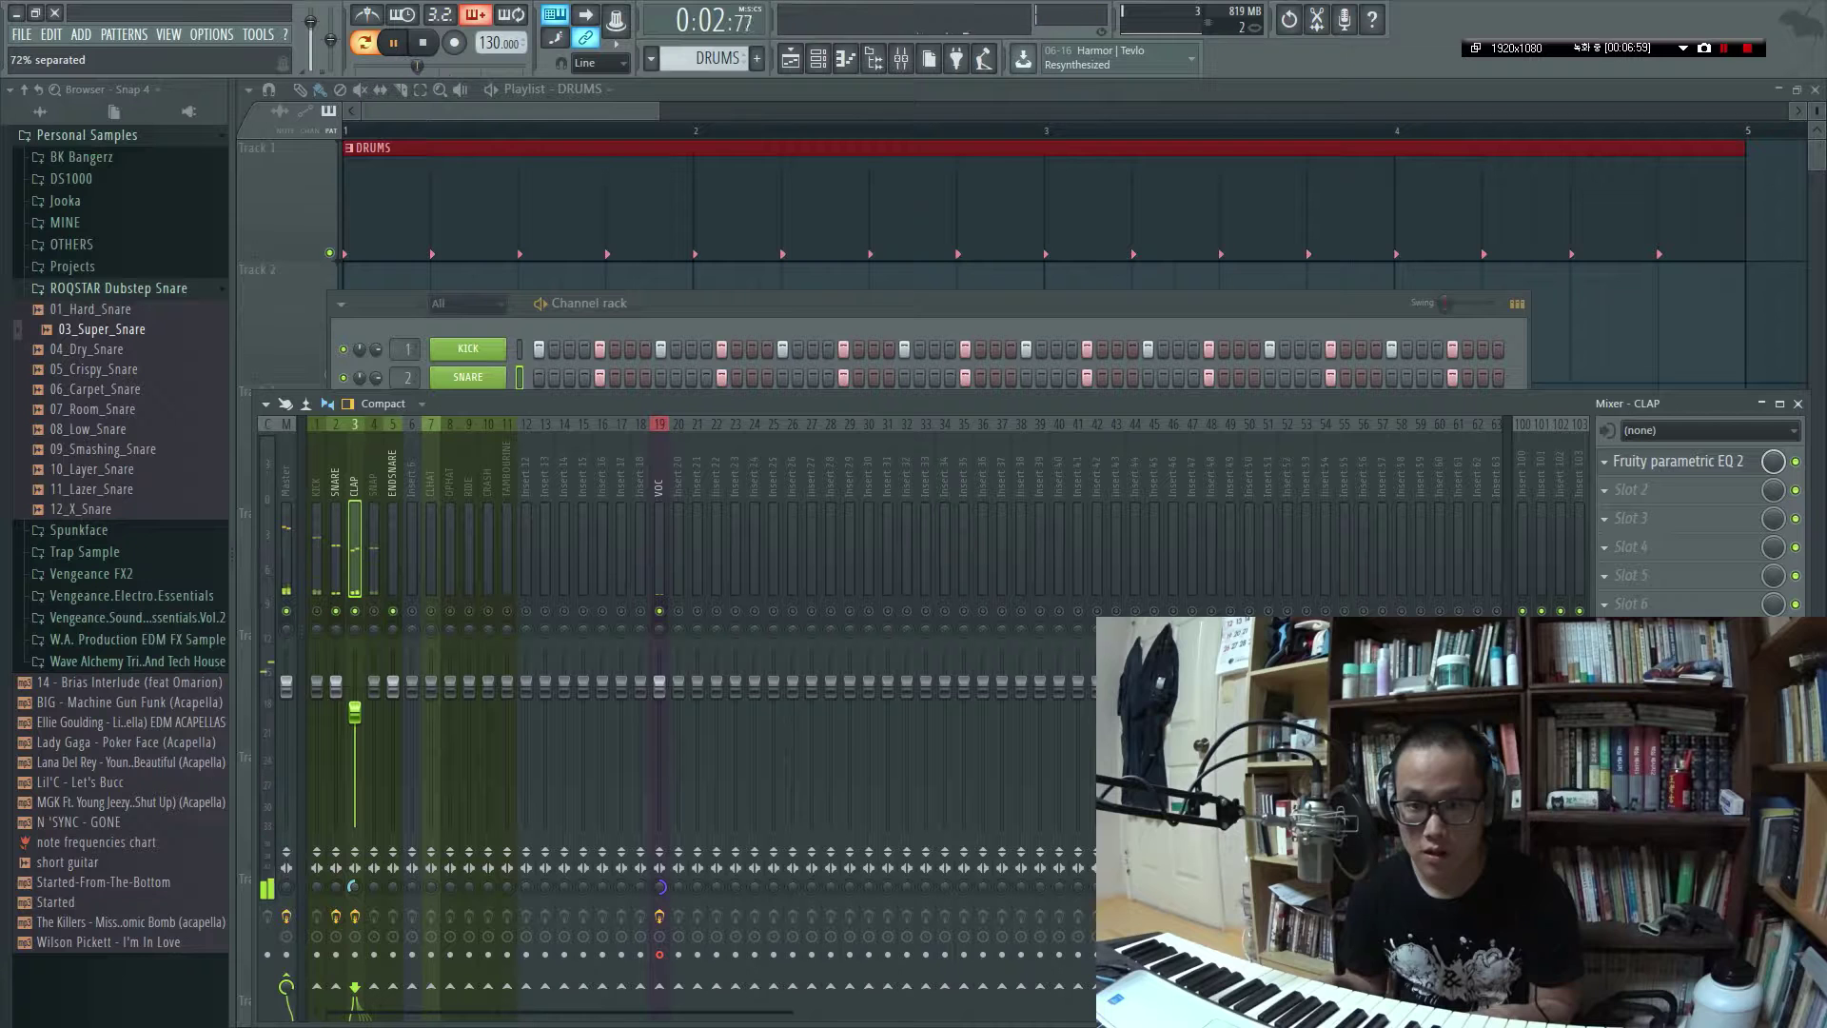
{"action": "key", "text": "space"}
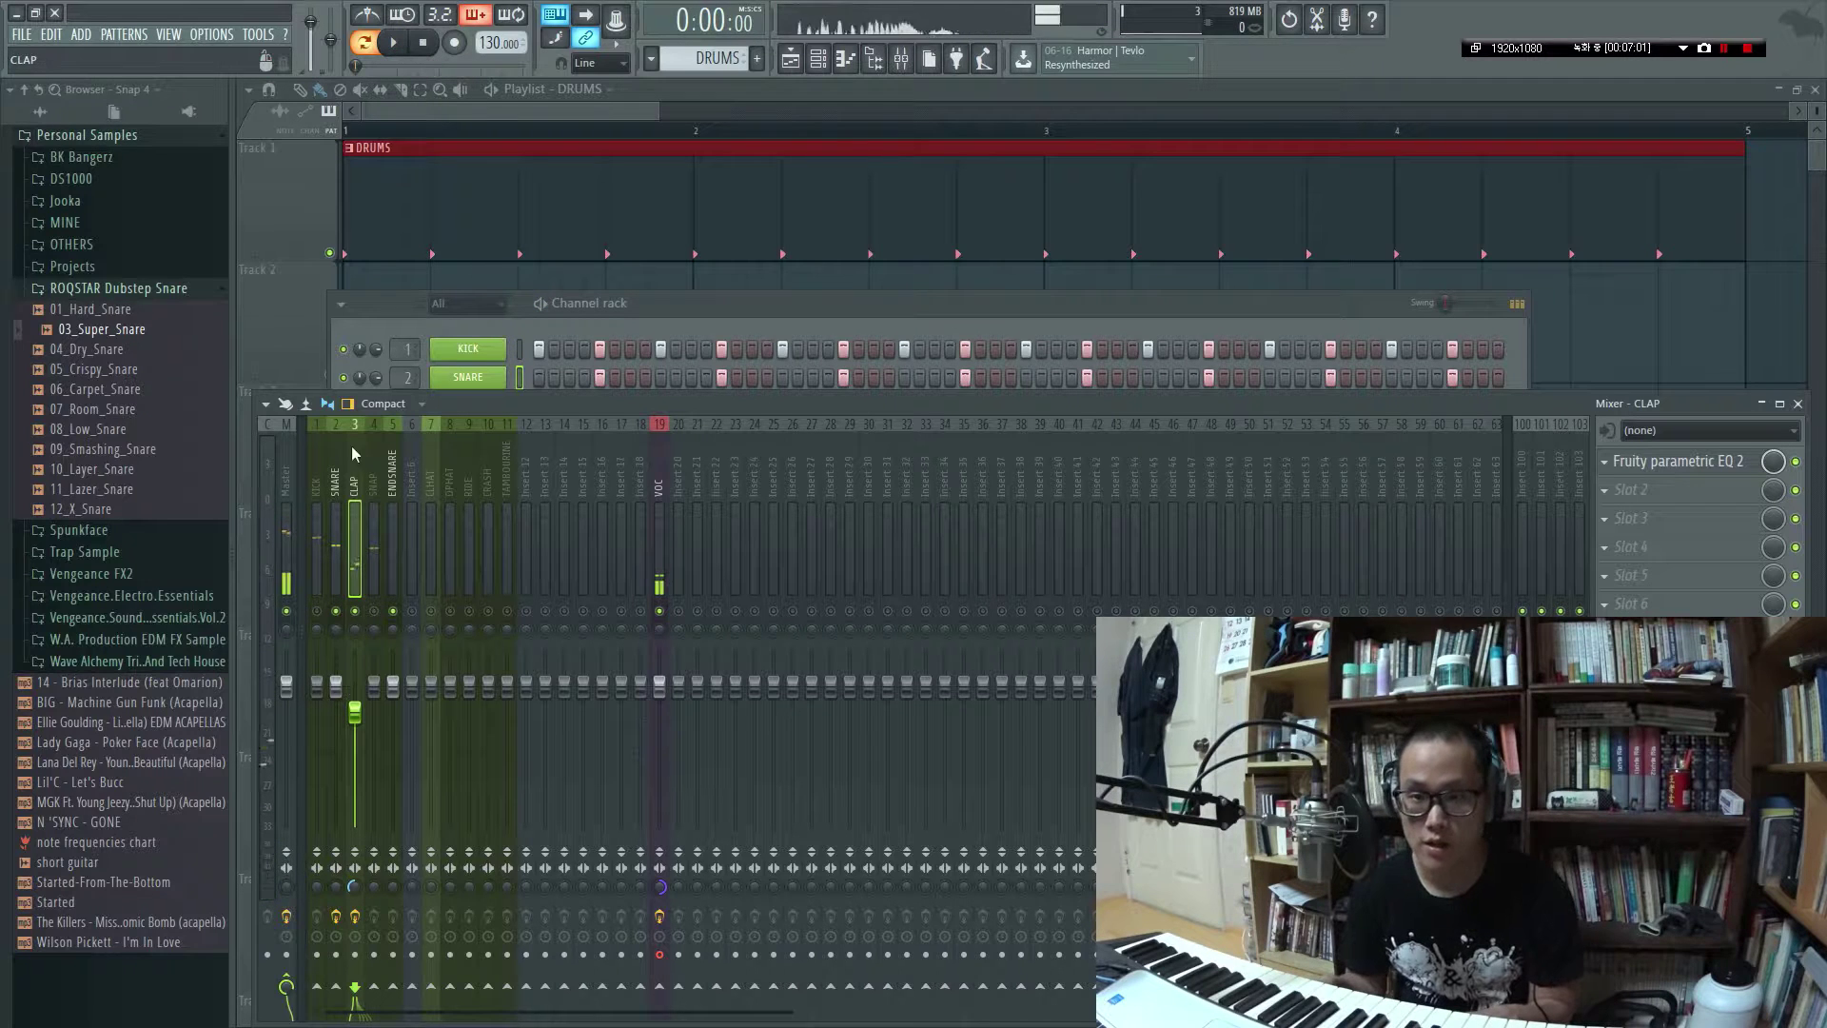
Insert Fruity Parametric EQ 2 in slot 2 of the SNAP mixer track and move its window clear of the playlist
{"action": "left_click", "coordinate": [373, 499]}
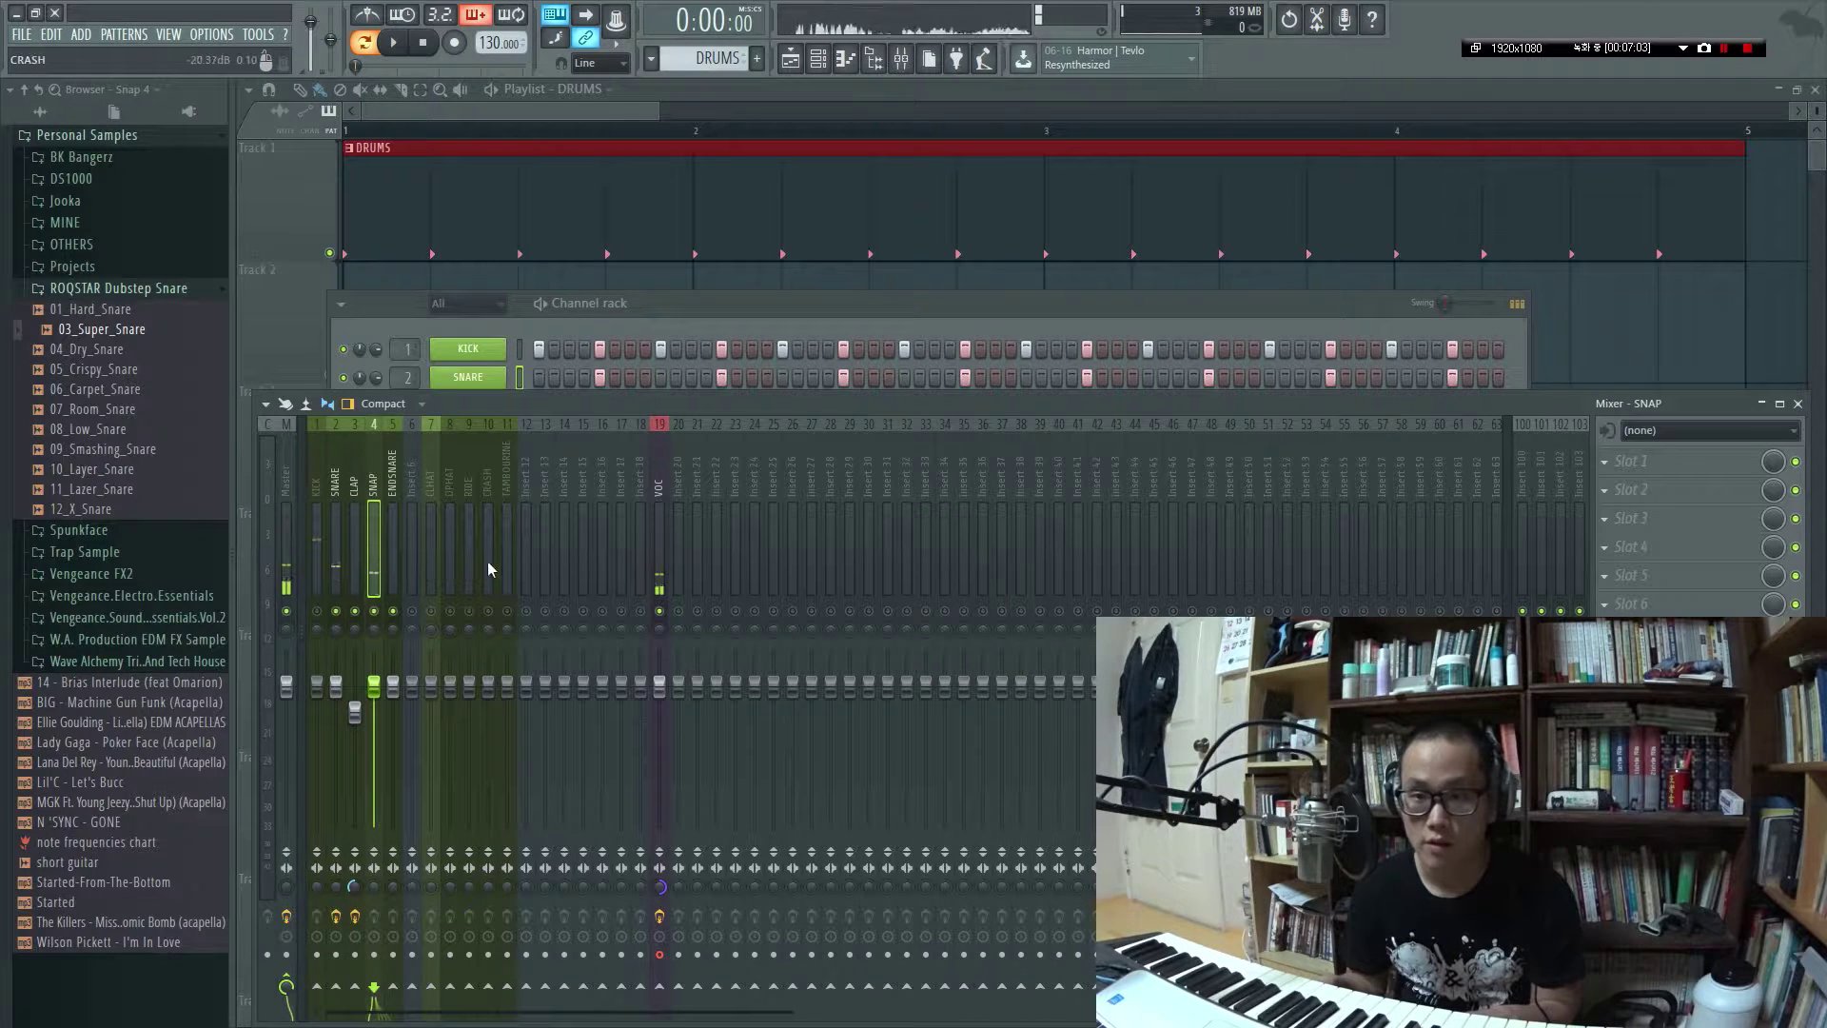
{"action": "key", "text": "space"}
{"action": "left_click", "coordinate": [1629, 489]}
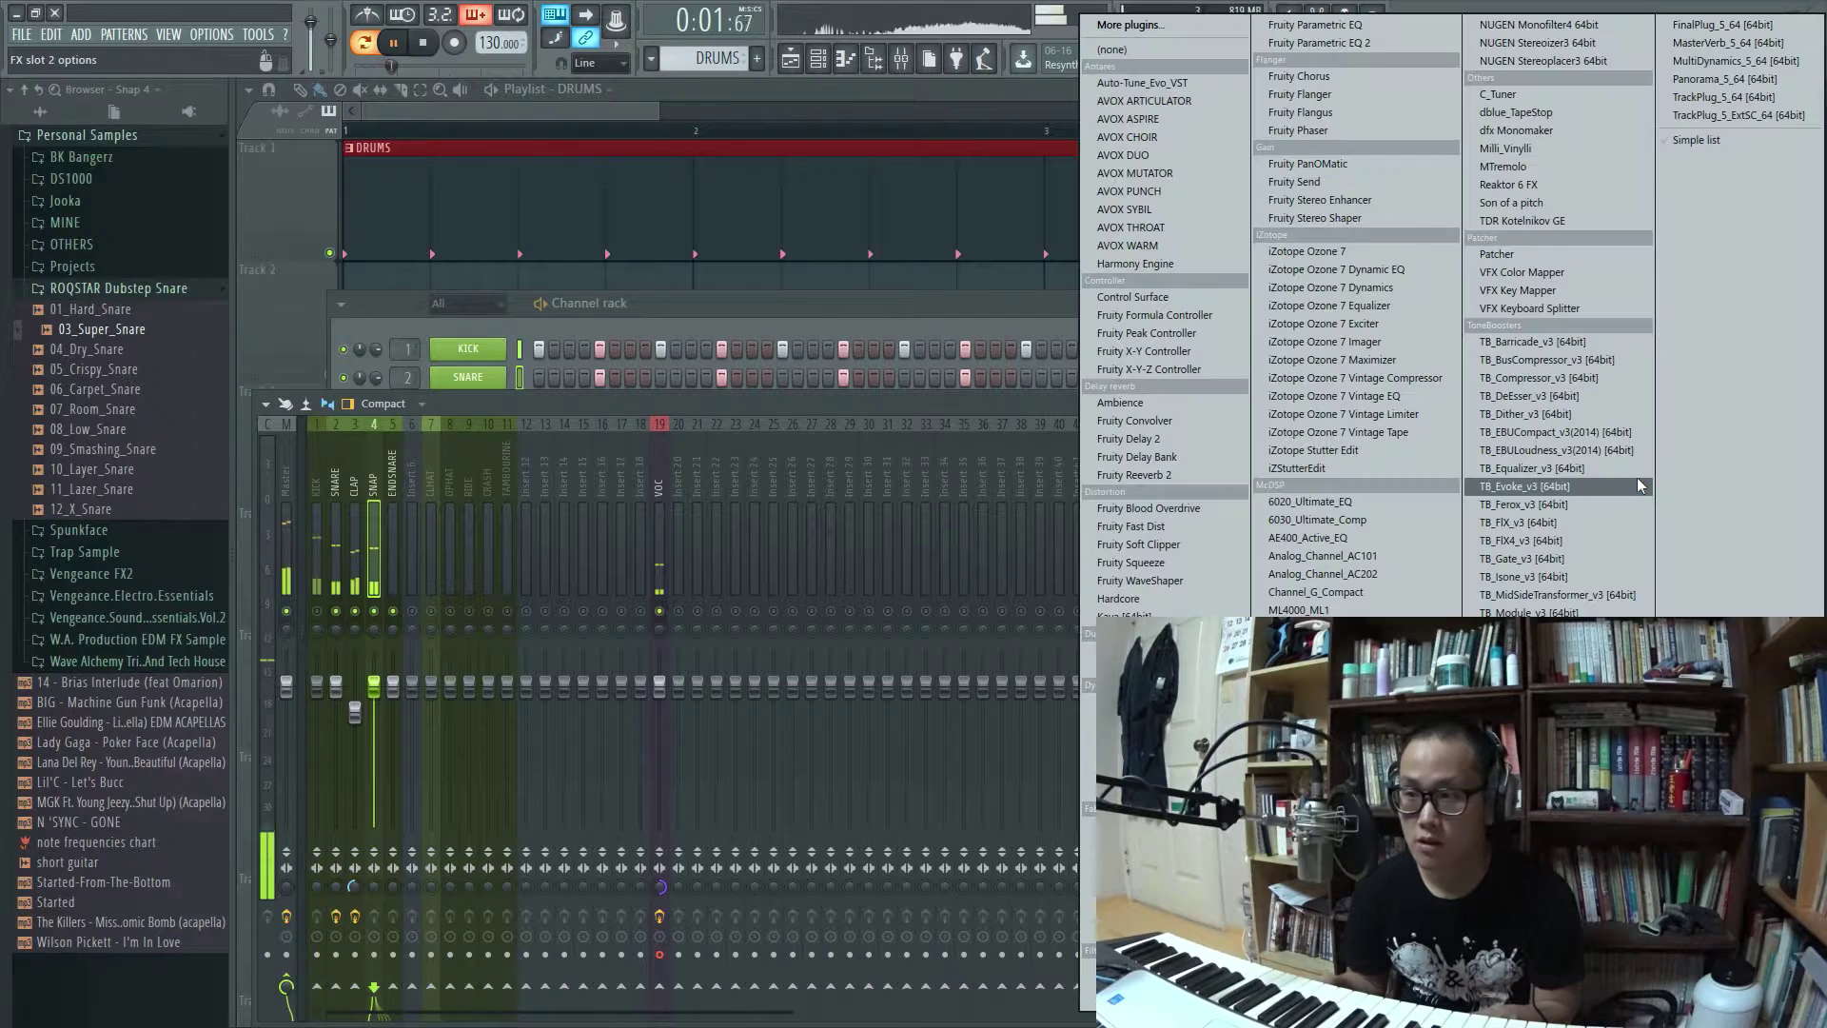
{"action": "left_click", "coordinate": [1429, 43]}
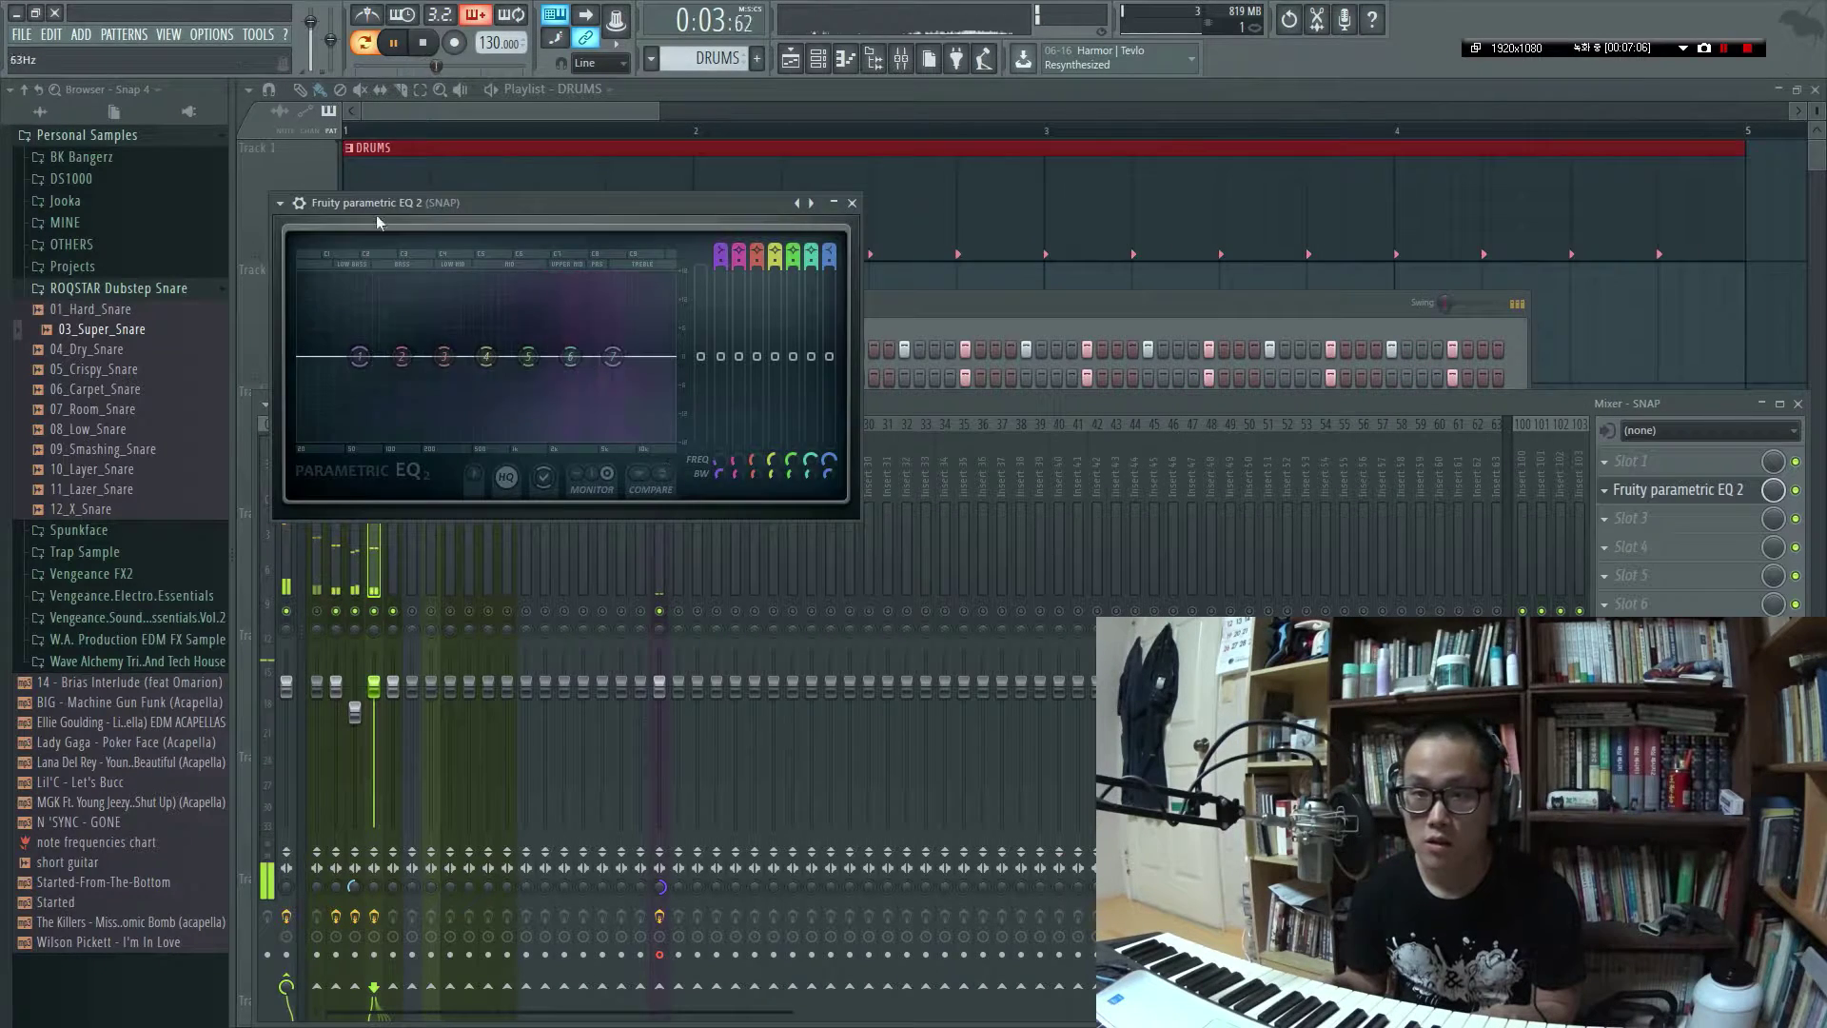
{"action": "left_click_drag", "start_coordinate": [376, 221], "coordinate": [672, 422]}
{"action": "key", "text": "space"}
Set band 1 of the SNAP EQ to a Steep 8 high pass
{"action": "right_click", "coordinate": [655, 565]}
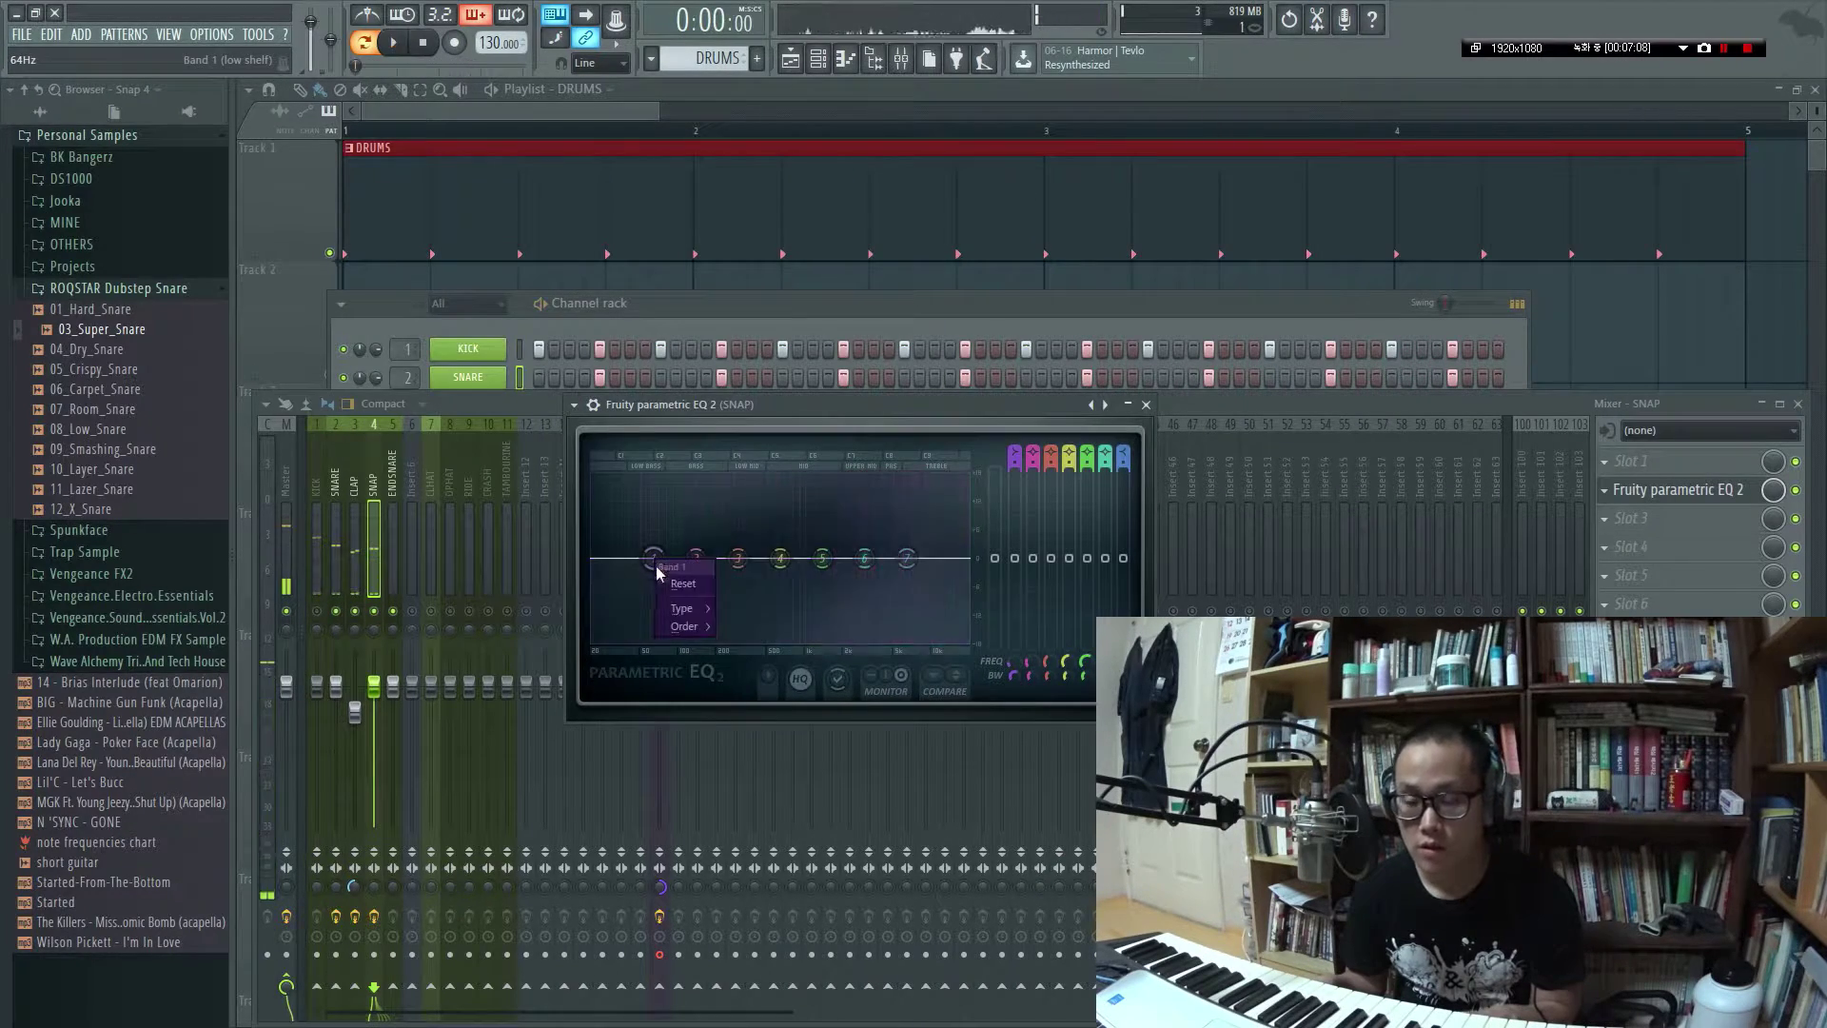
{"action": "left_click", "coordinate": [738, 628]}
{"action": "right_click", "coordinate": [655, 558]}
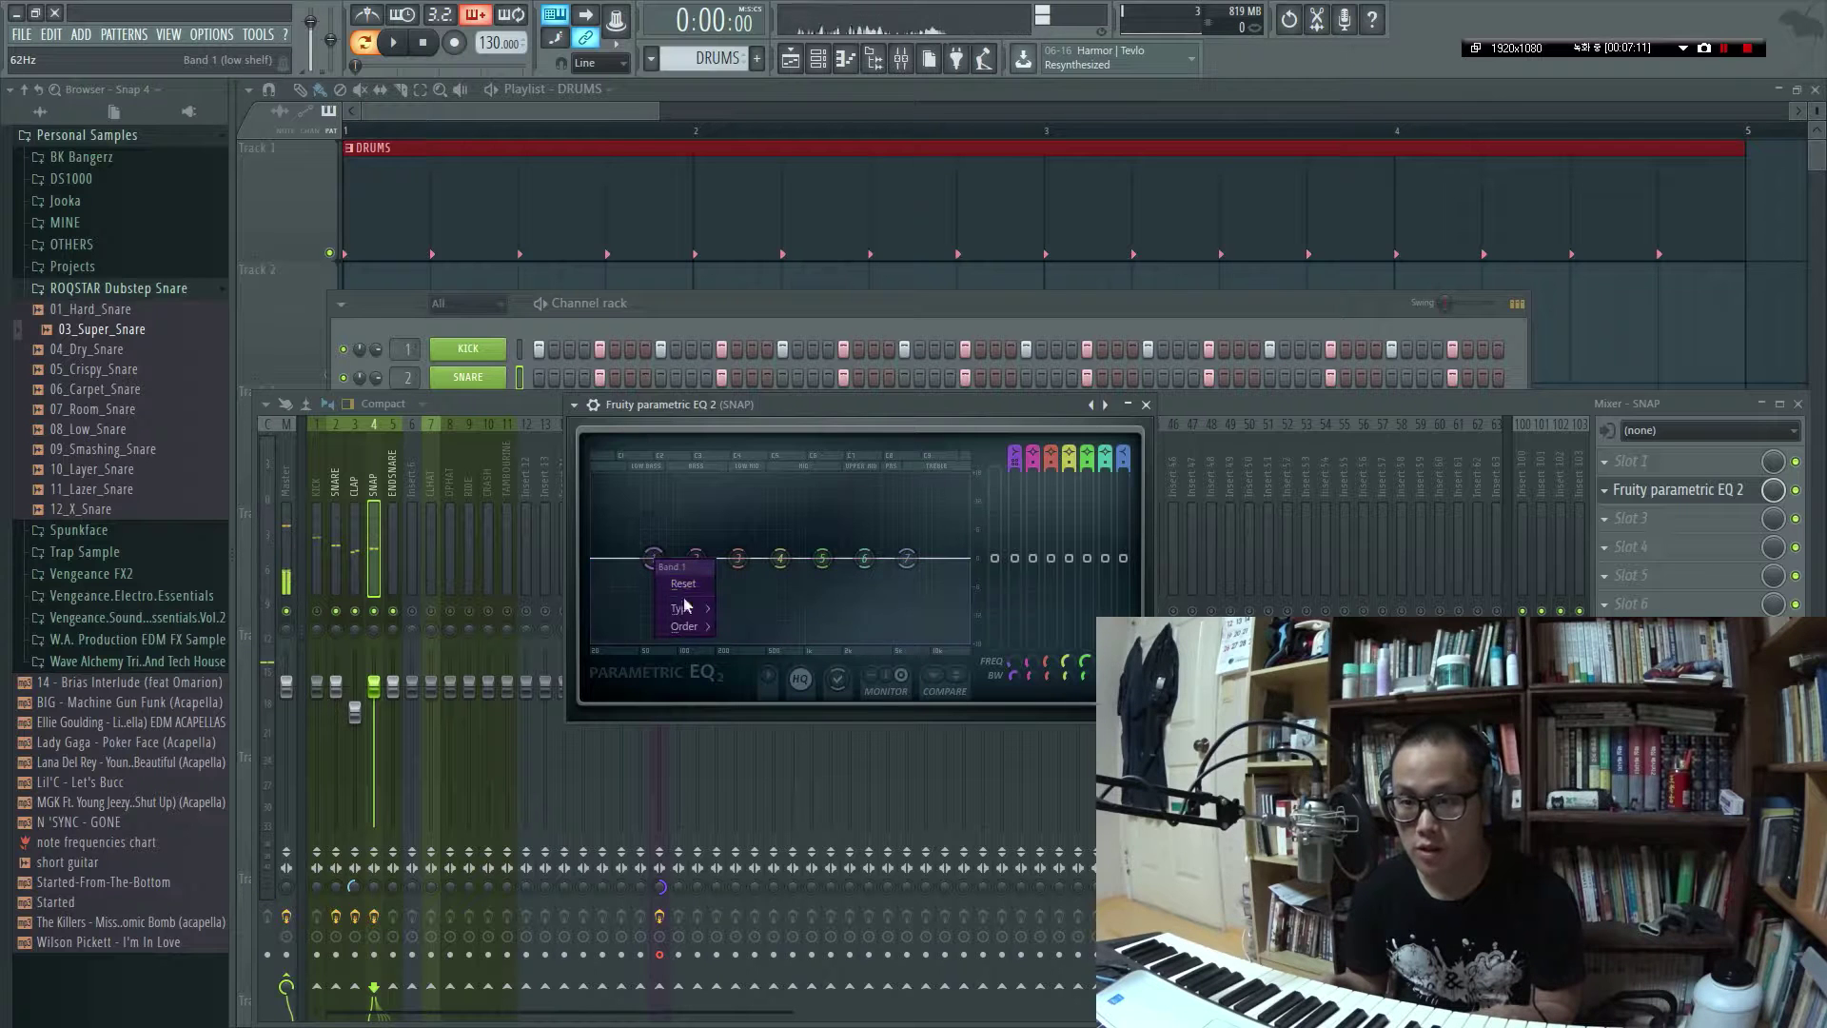
{"action": "left_click", "coordinate": [761, 664]}
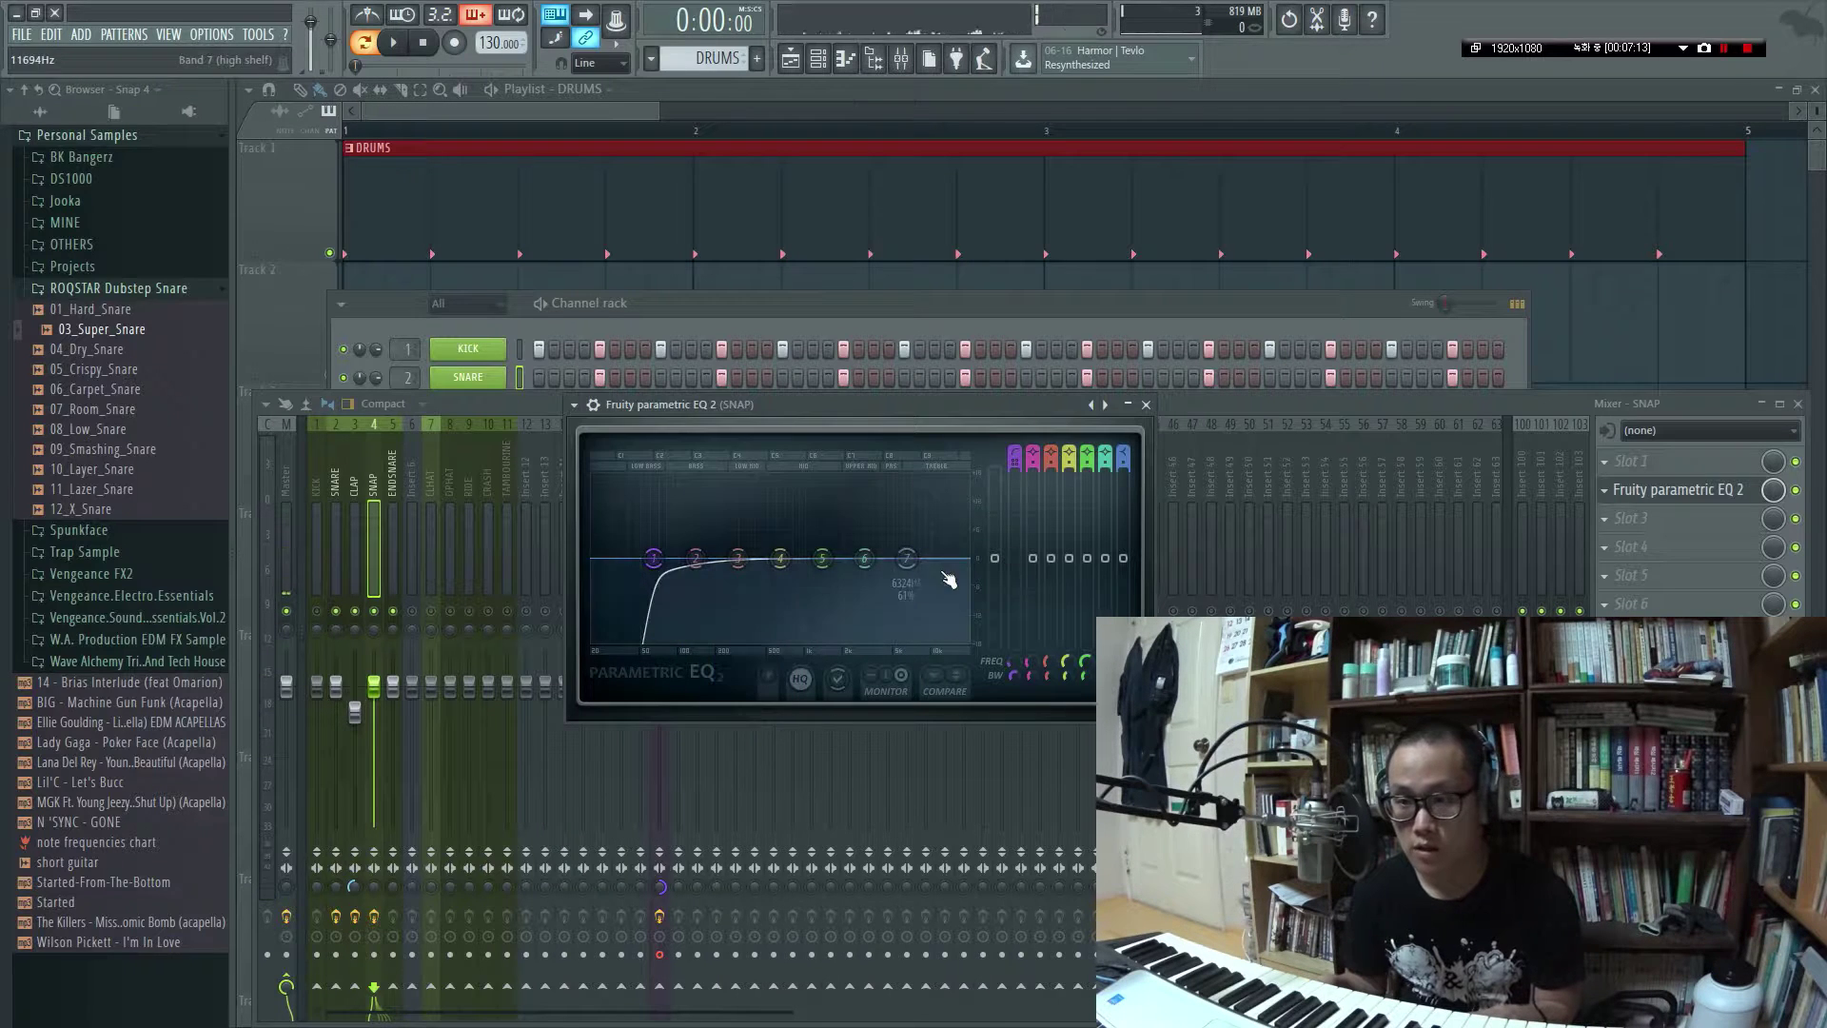
Shape the SNAP EQ during playback with a much higher high-pass cutoff, band 6 boosted around 2.5 kHz and band 7 lowered, and close it
{"action": "key", "text": "space"}
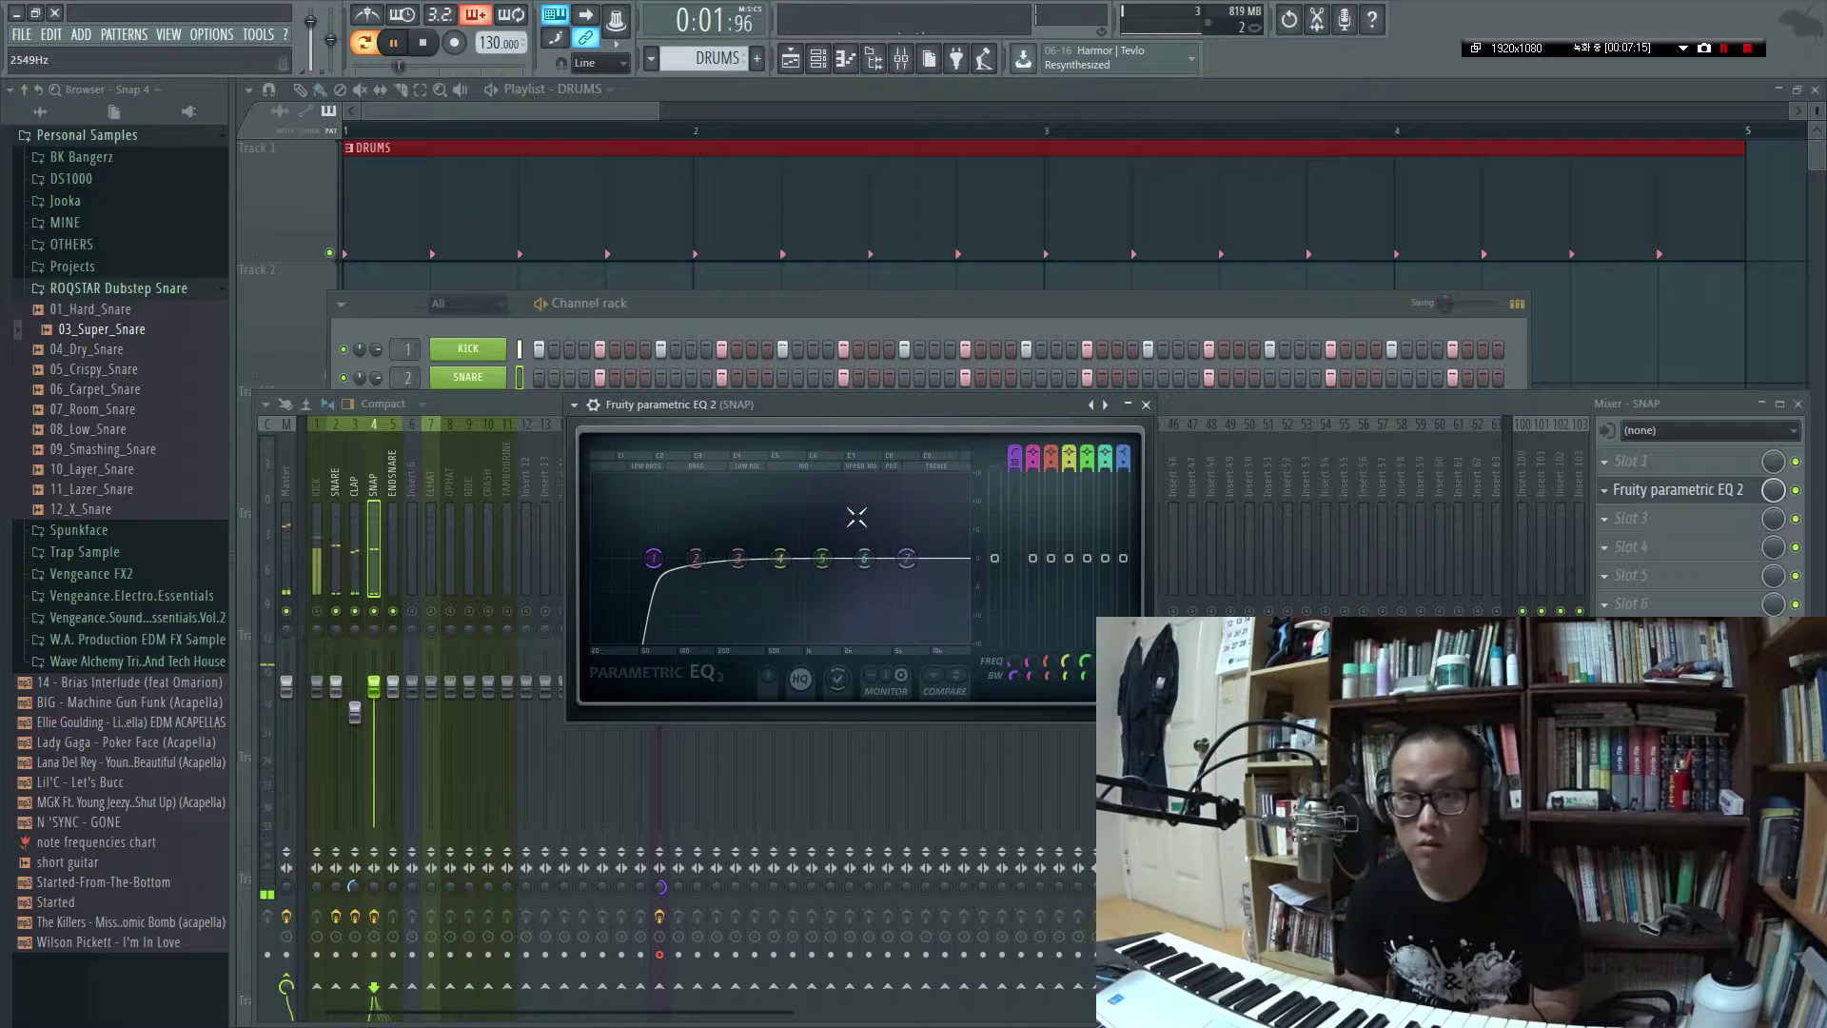
{"action": "left_click_drag", "start_coordinate": [653, 559], "coordinate": [855, 540]}
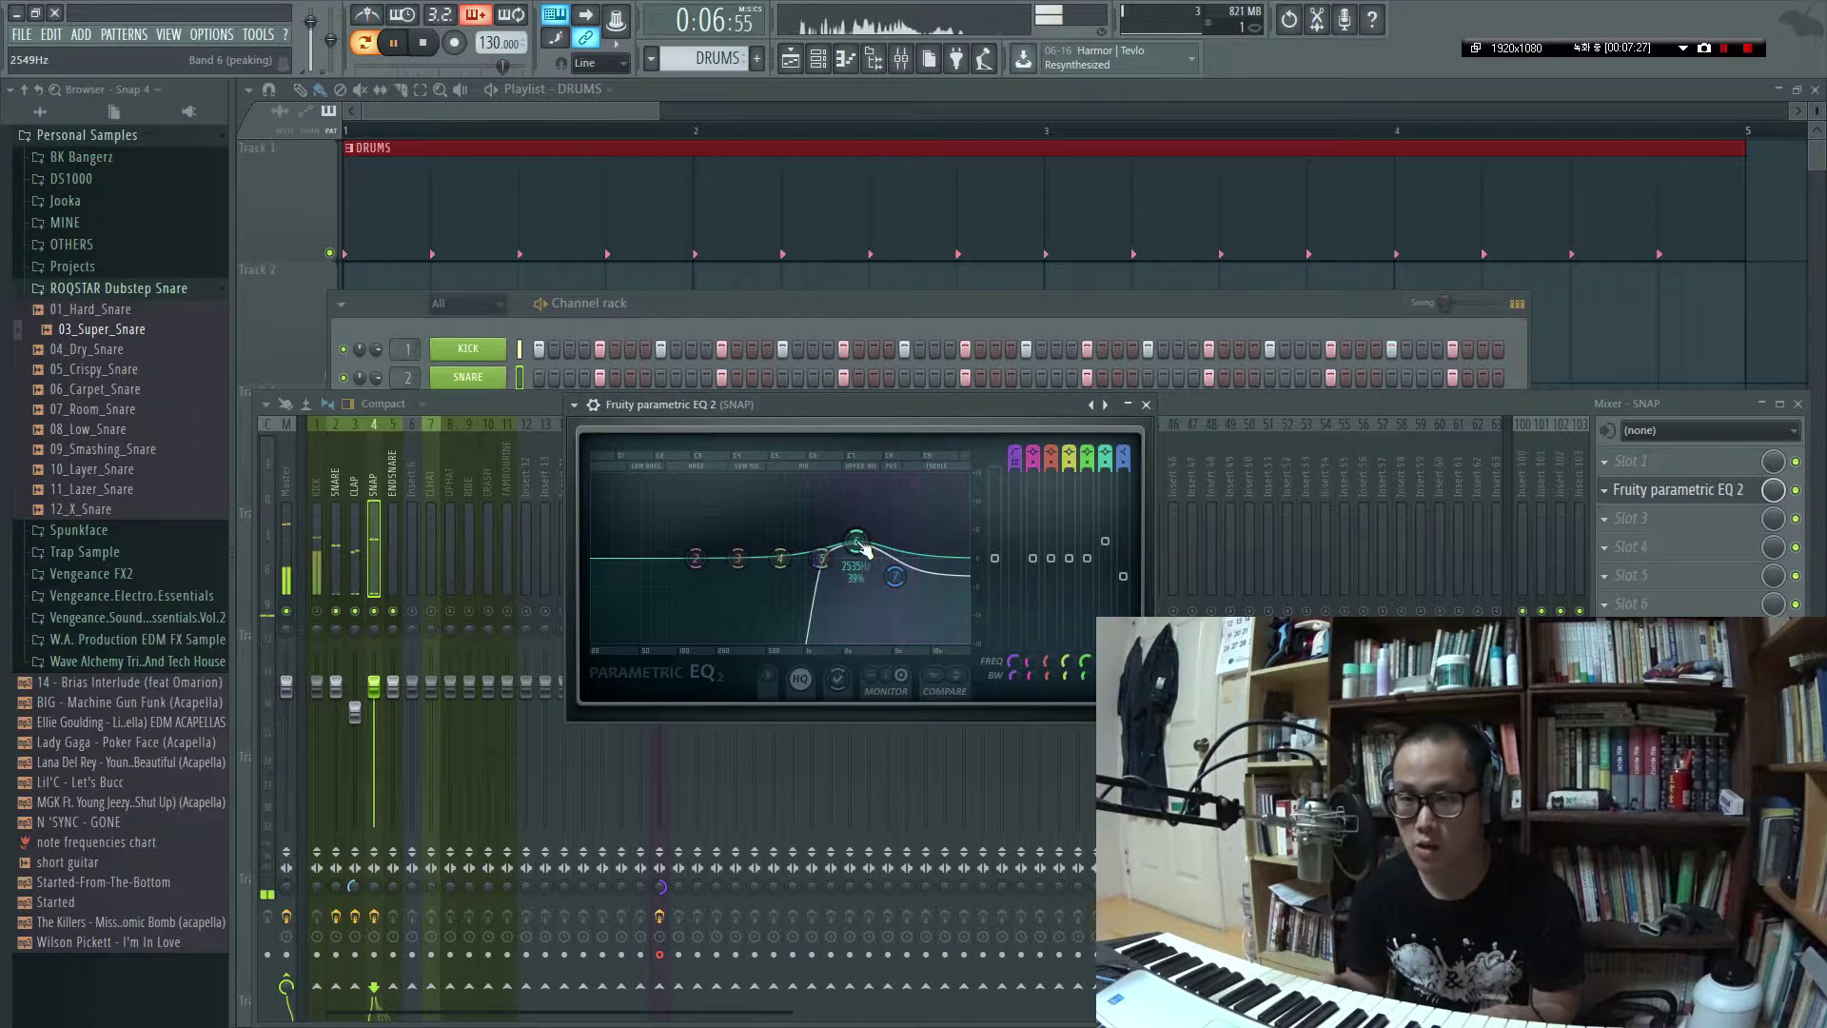
{"action": "key", "text": "Escape"}
{"action": "key", "text": "space"}
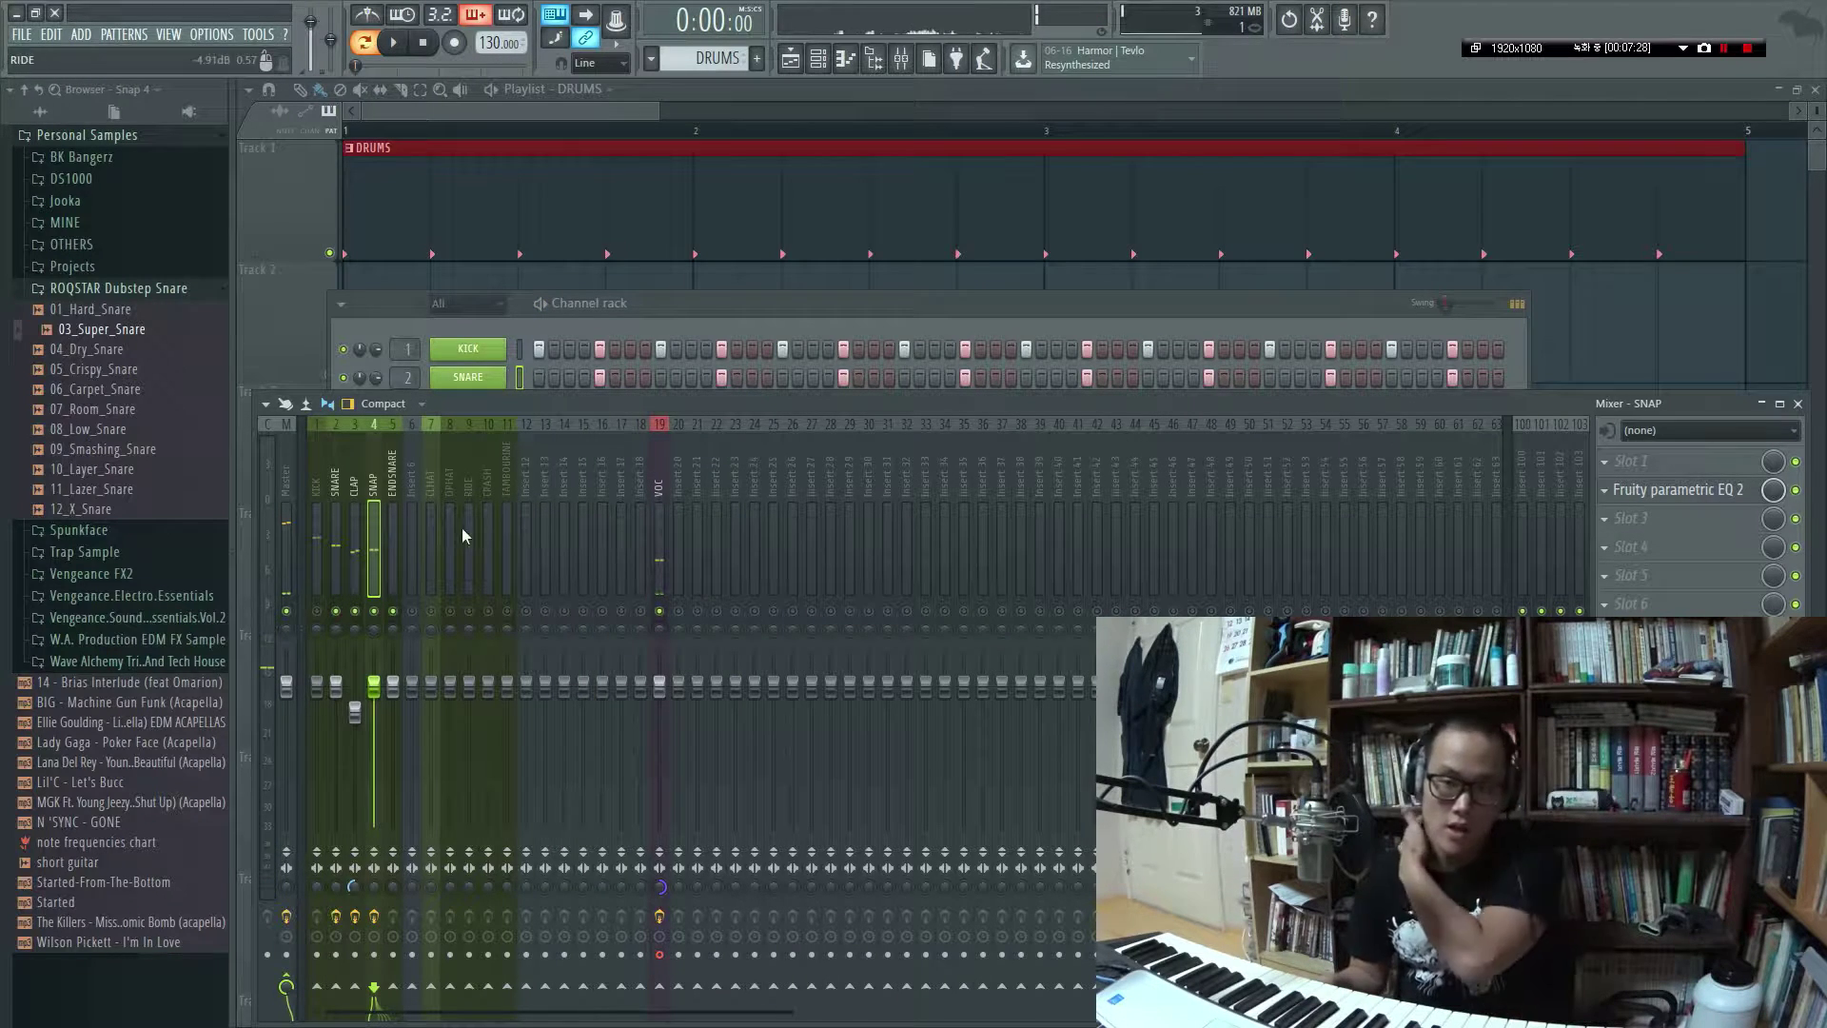
Audition the pattern and adjust the SNAP track's stereo separation
{"action": "key", "text": "space"}
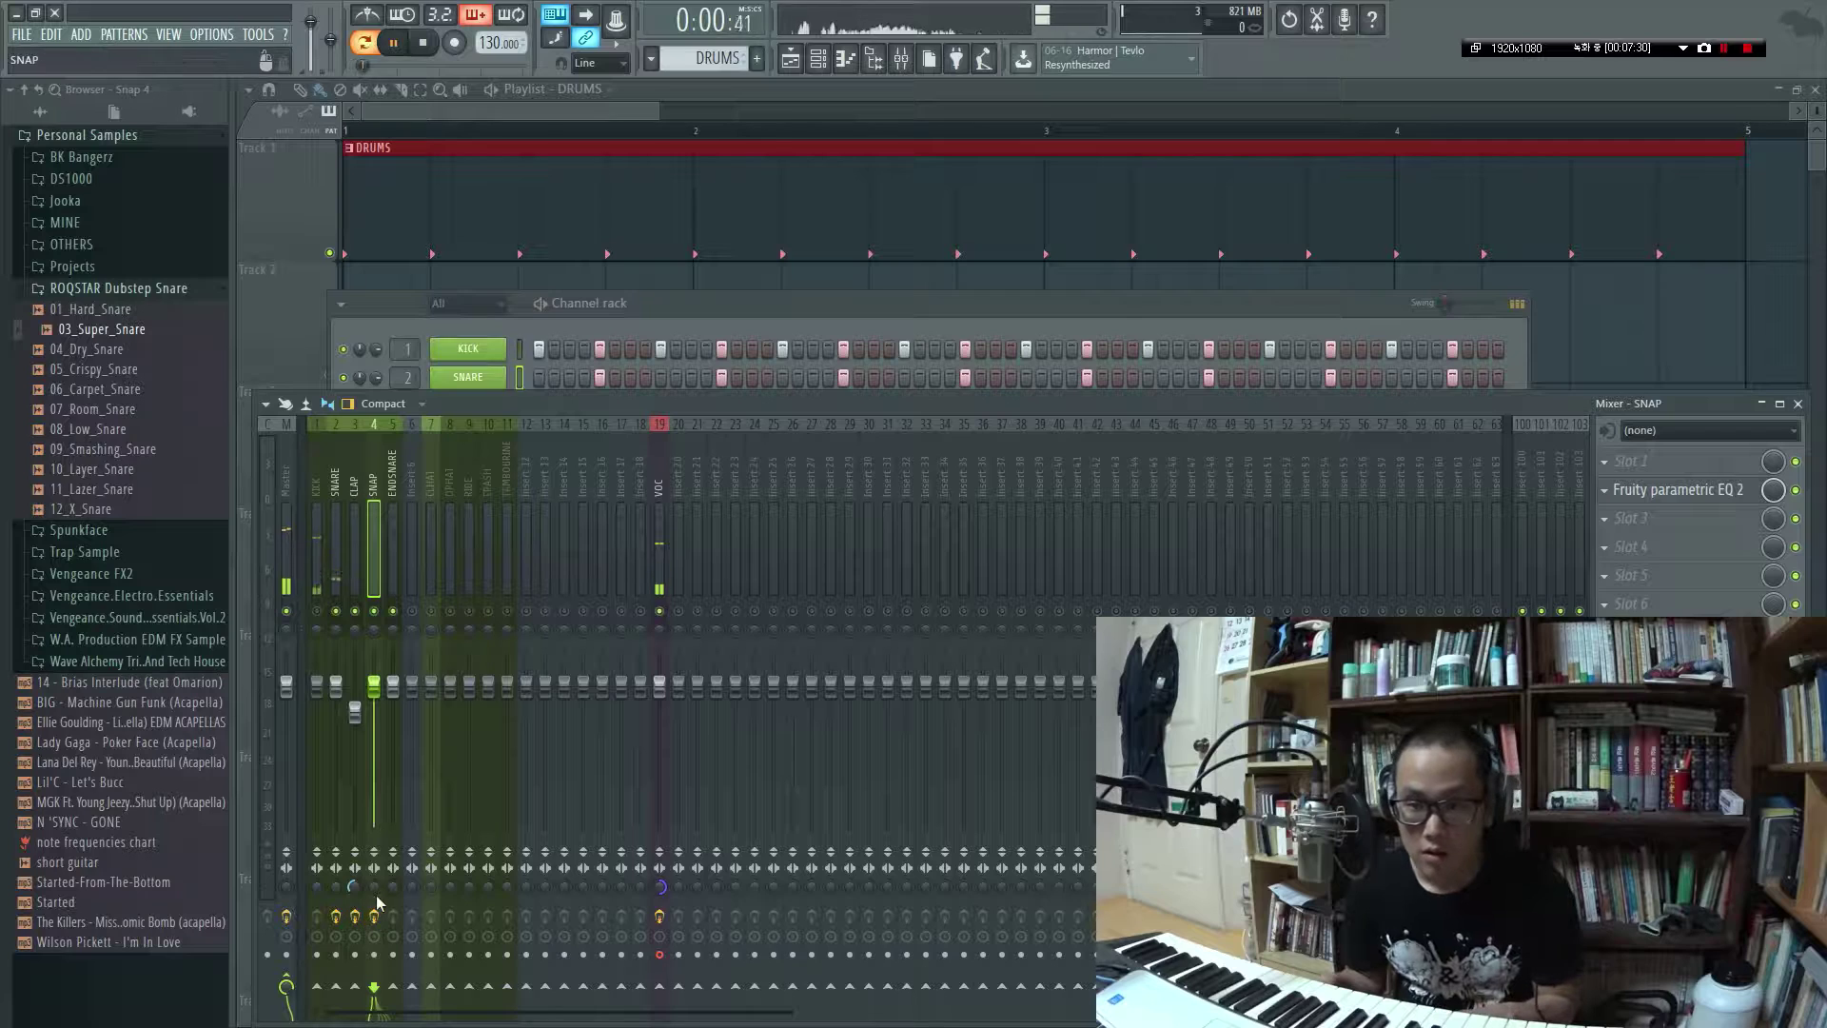
{"action": "key", "text": "space"}
{"action": "left_click_drag", "start_coordinate": [374, 888], "coordinate": [374, 877]}
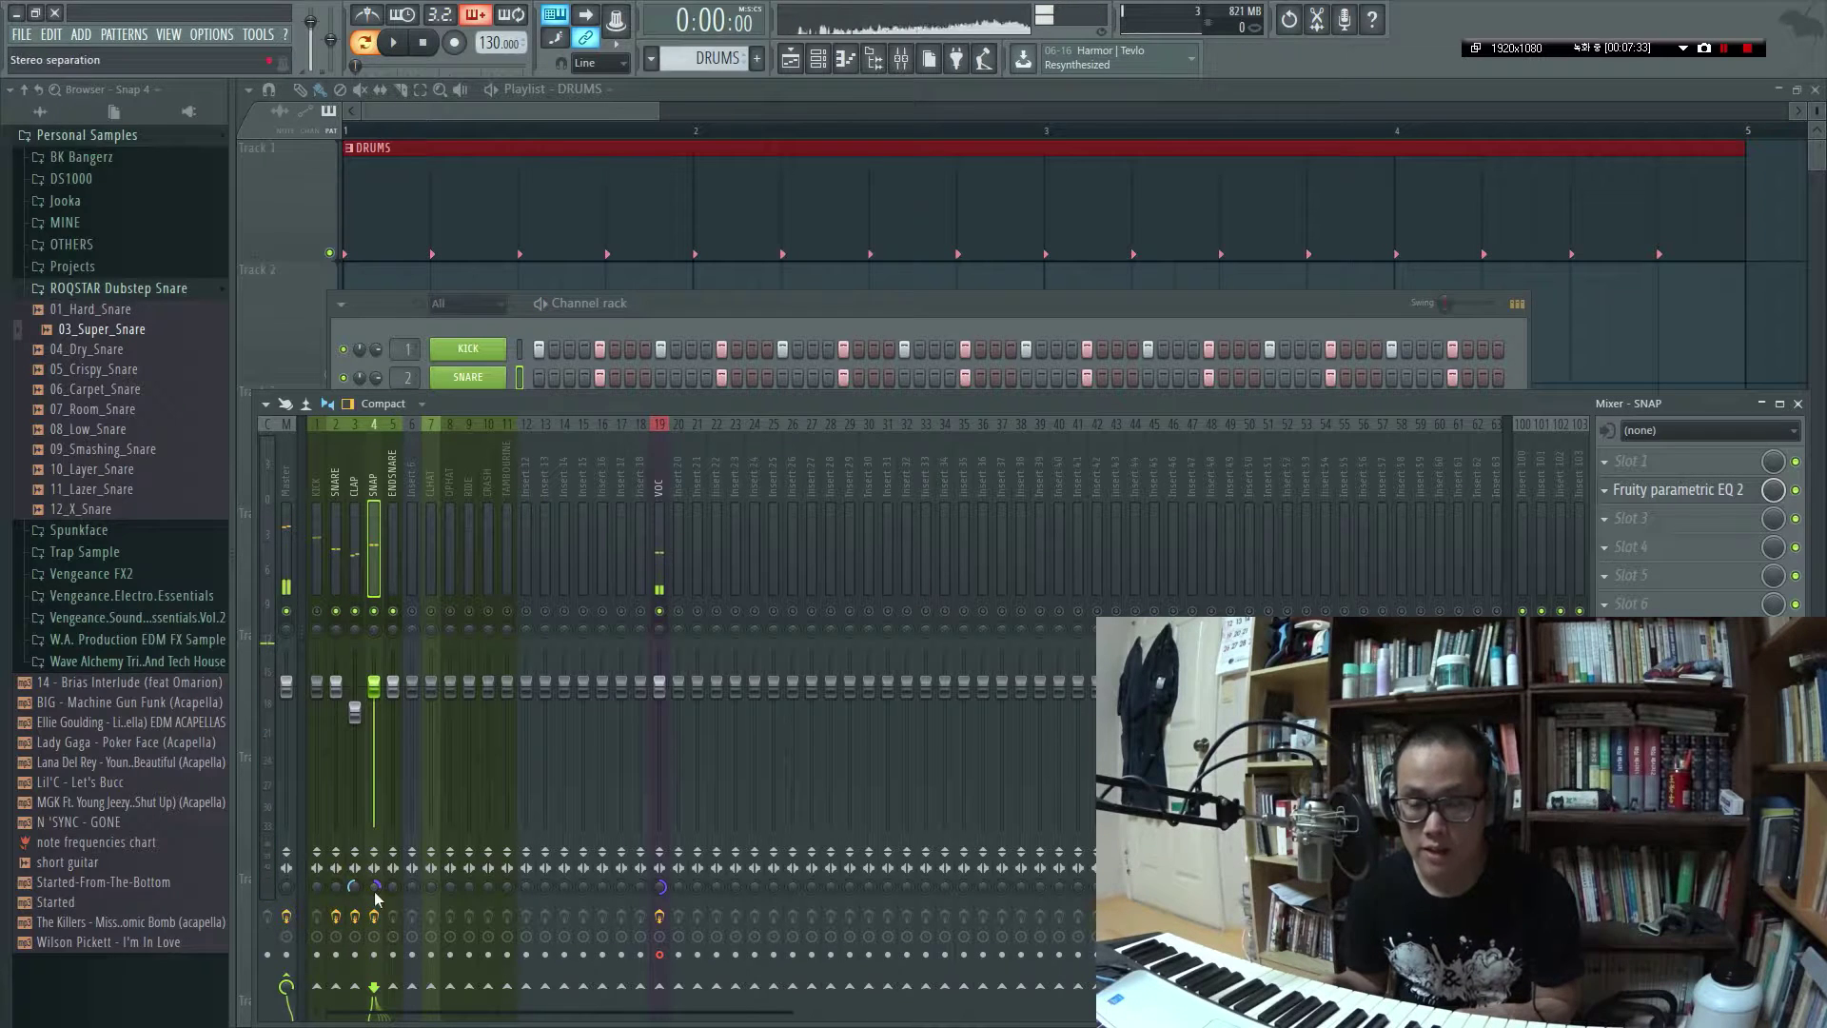
Audition the pattern and adjust the KICK track's stereo separation
{"action": "key", "text": "space"}
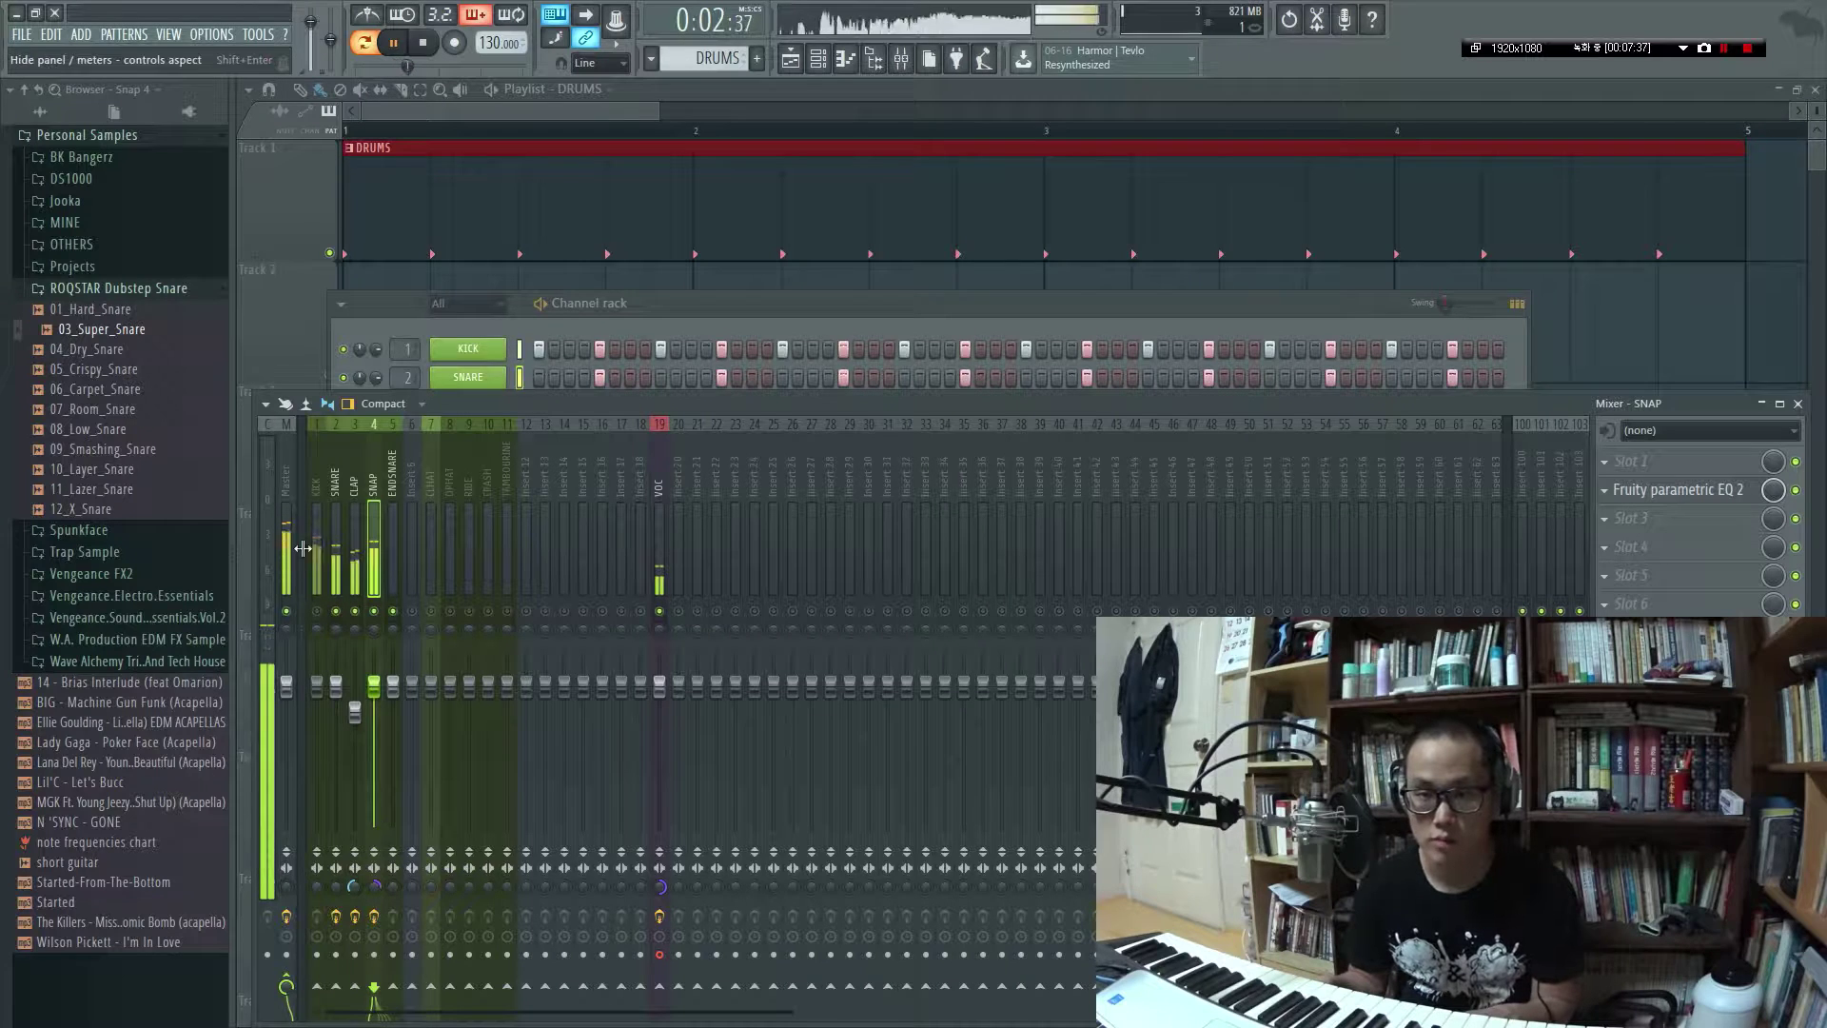
{"action": "left_click", "coordinate": [316, 472]}
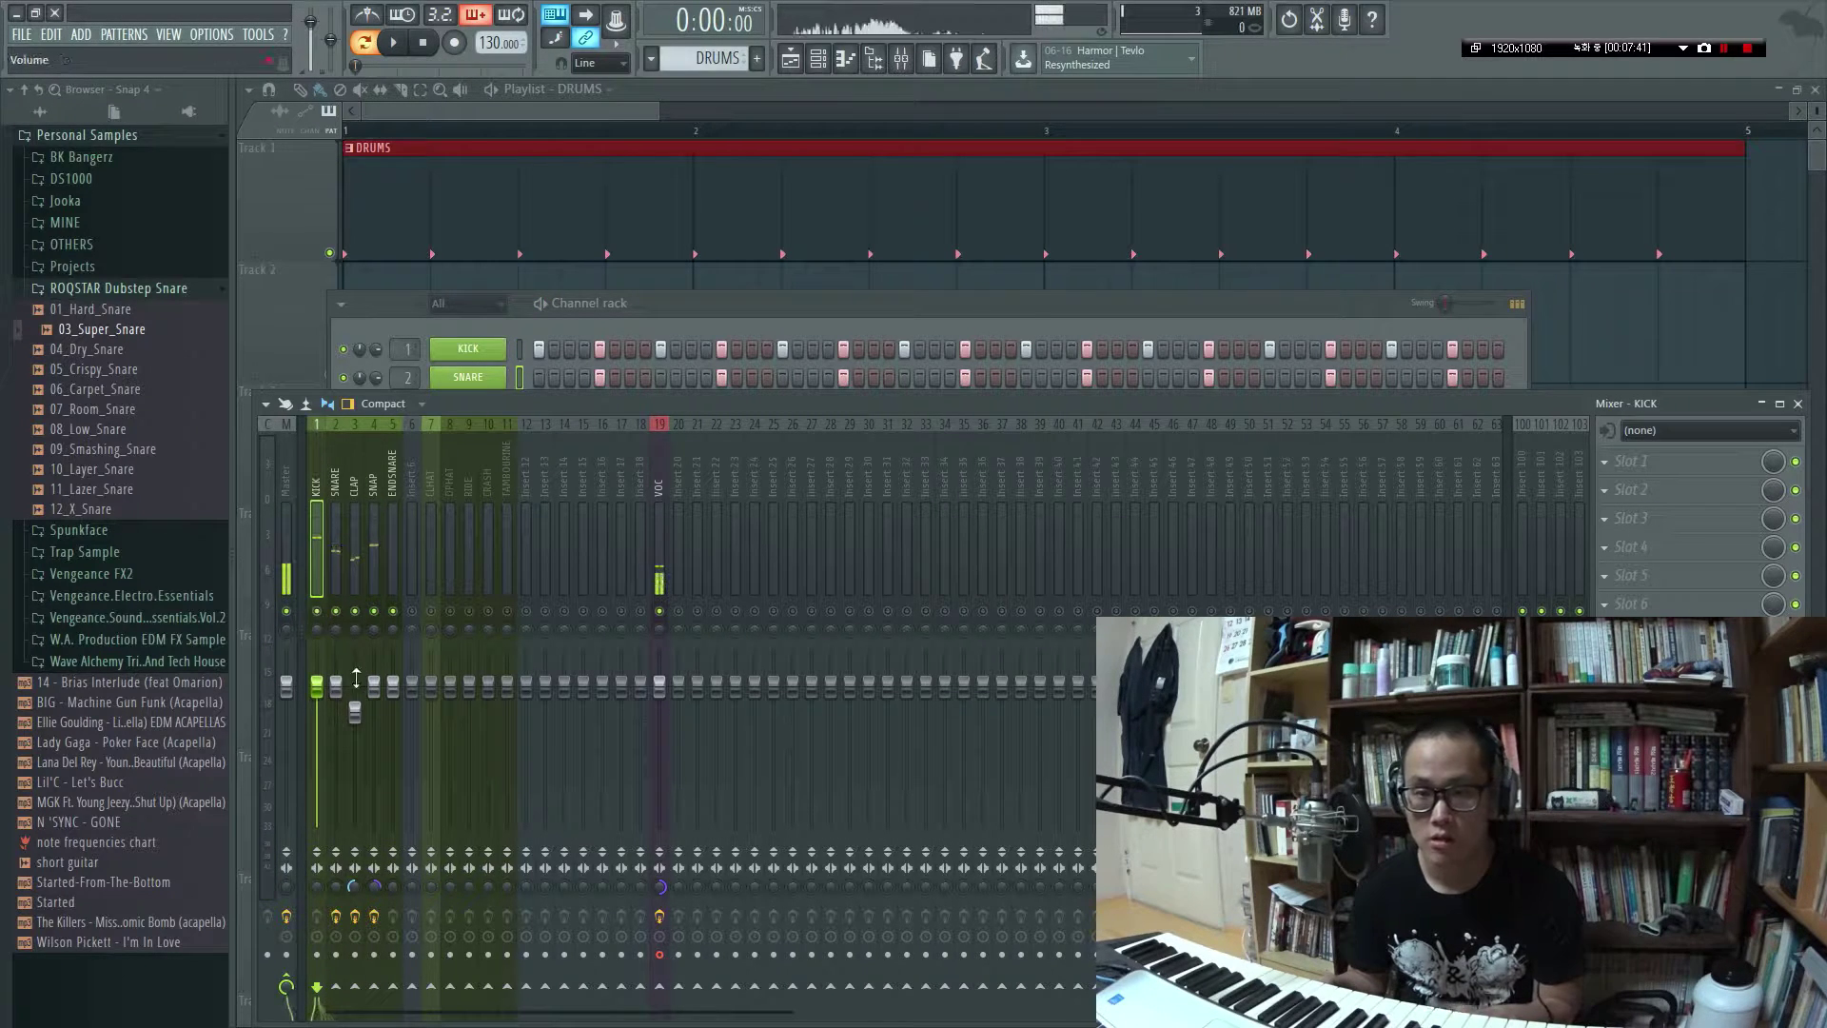
{"action": "key", "text": "space"}
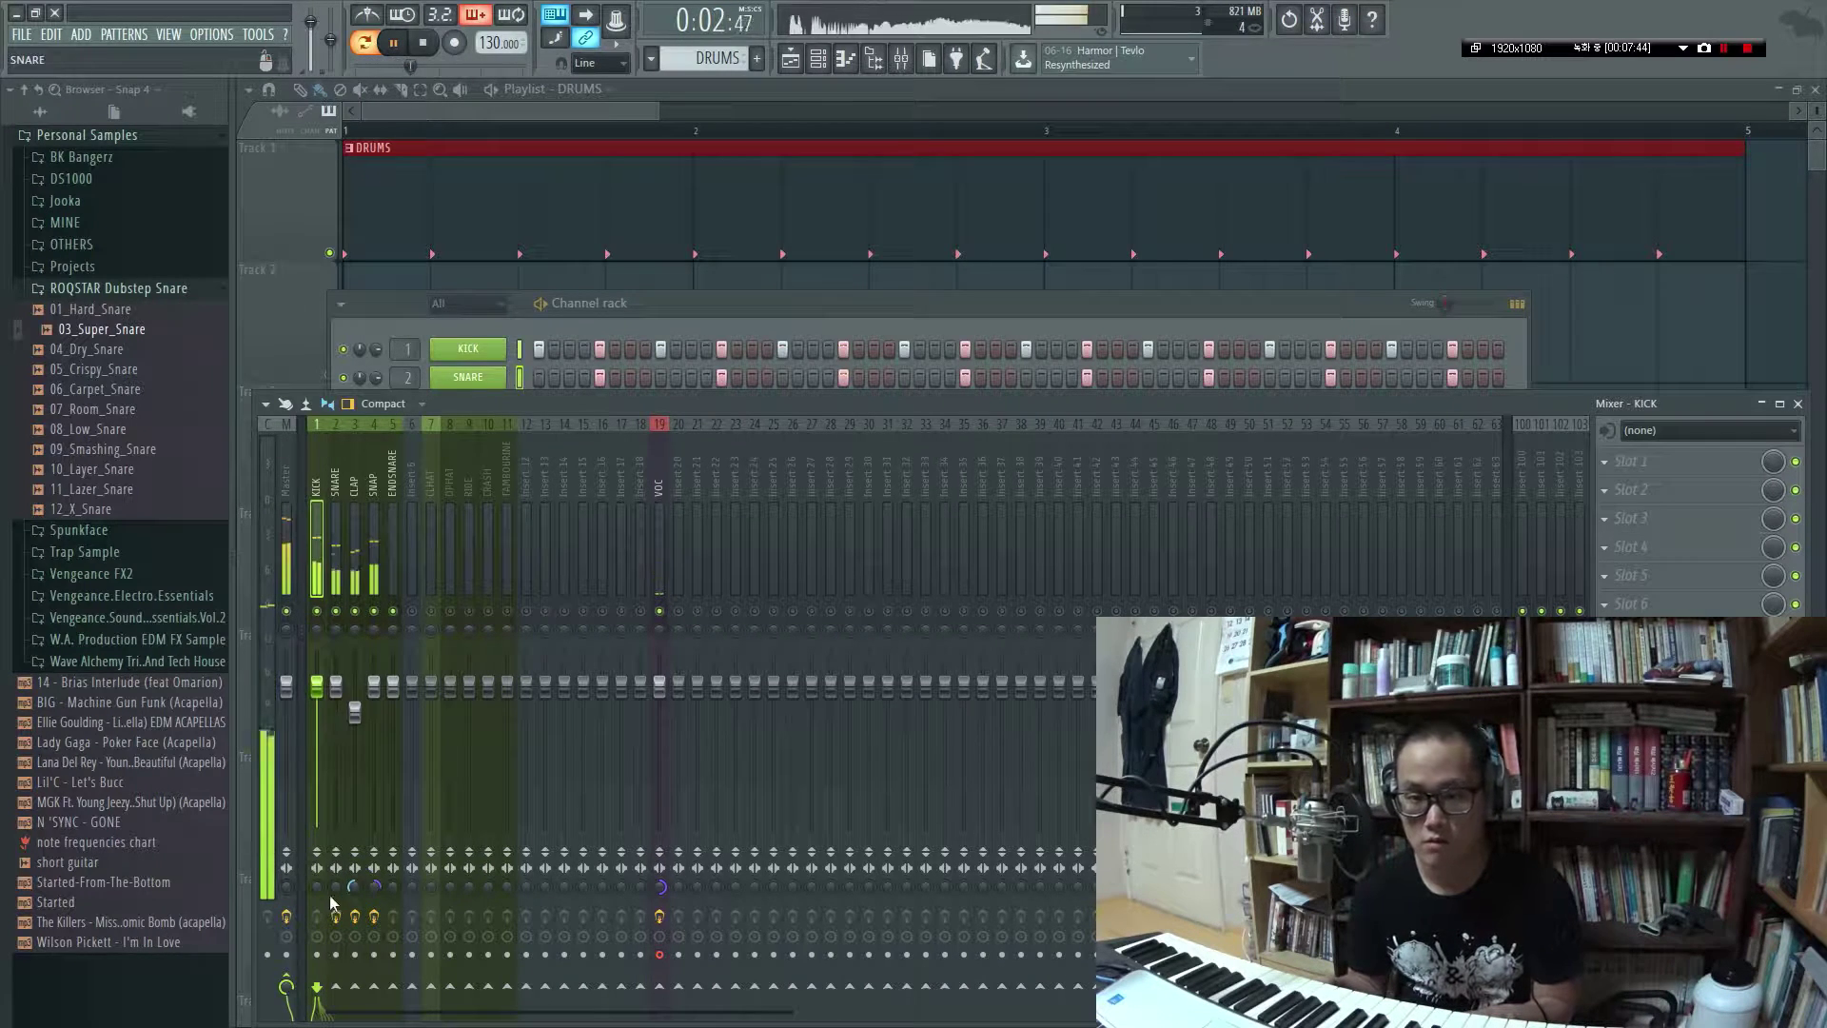
{"action": "key", "text": "space"}
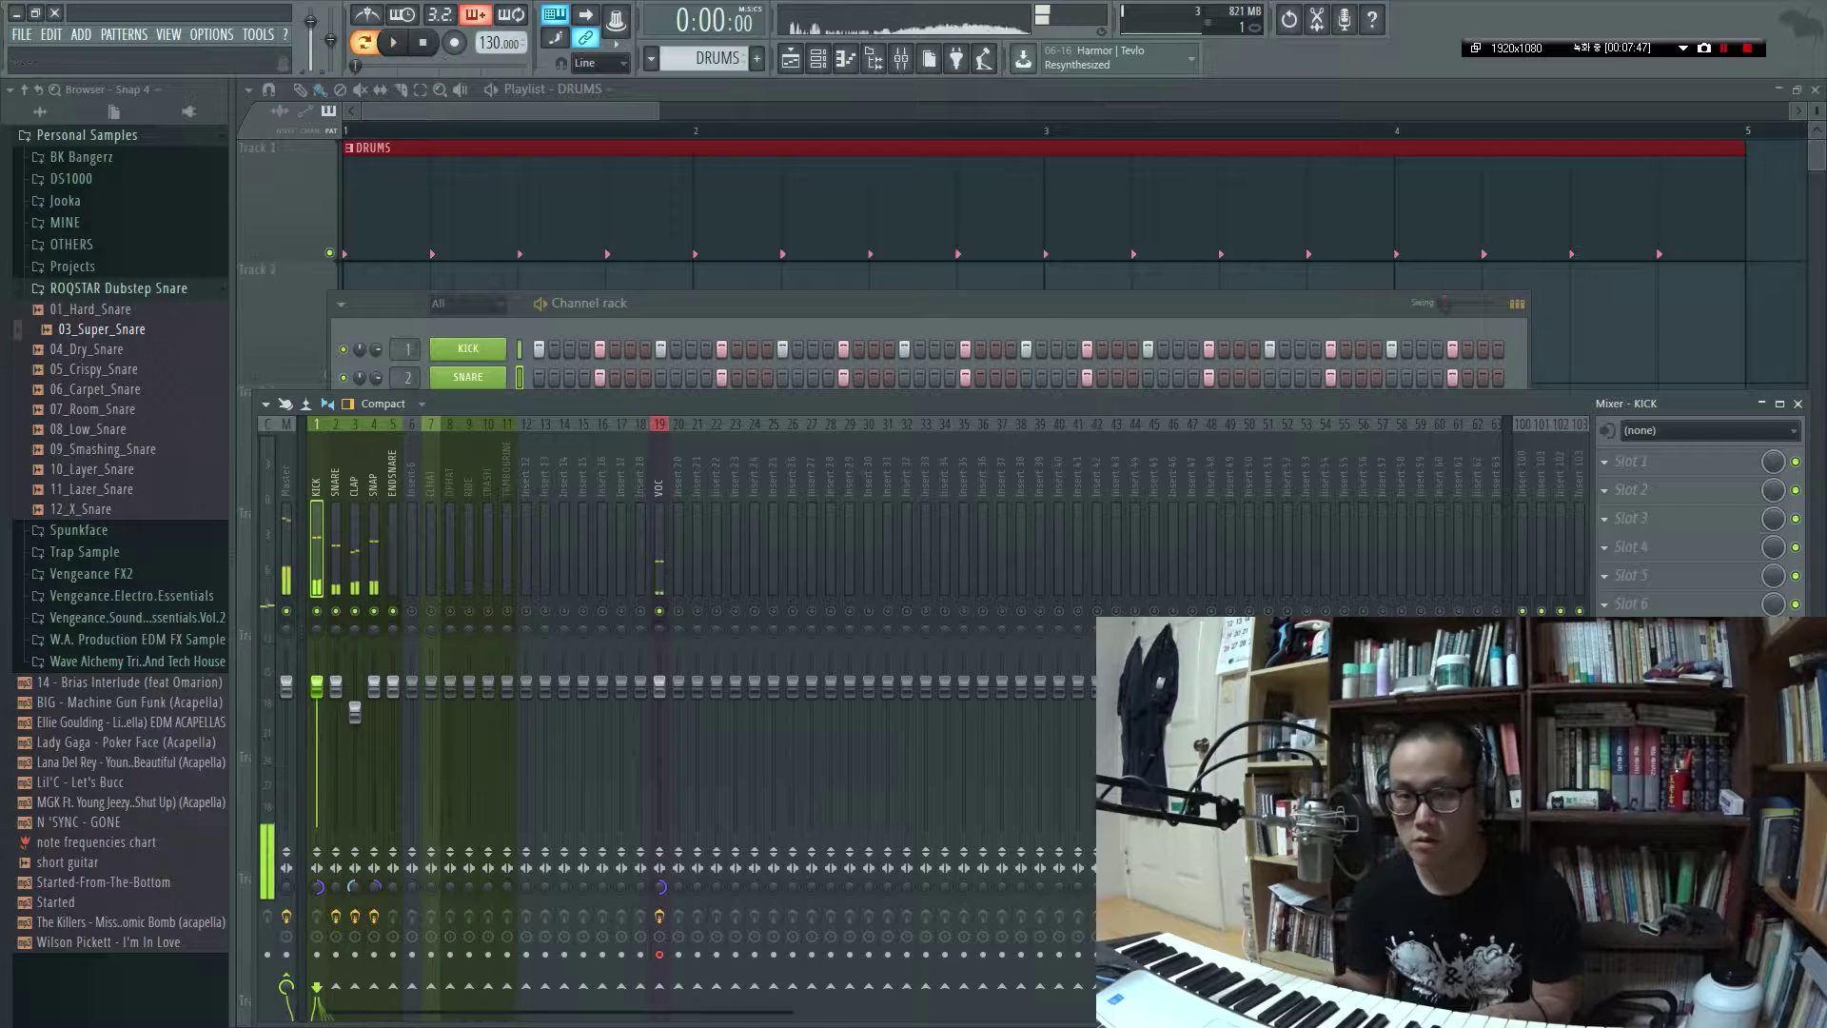
Insert Fruity Parametric EQ 2 in slot 1 of the KICK mixer track and start playback
{"action": "left_click", "coordinate": [1629, 462]}
{"action": "left_click", "coordinate": [1357, 44]}
{"action": "key", "text": "space"}
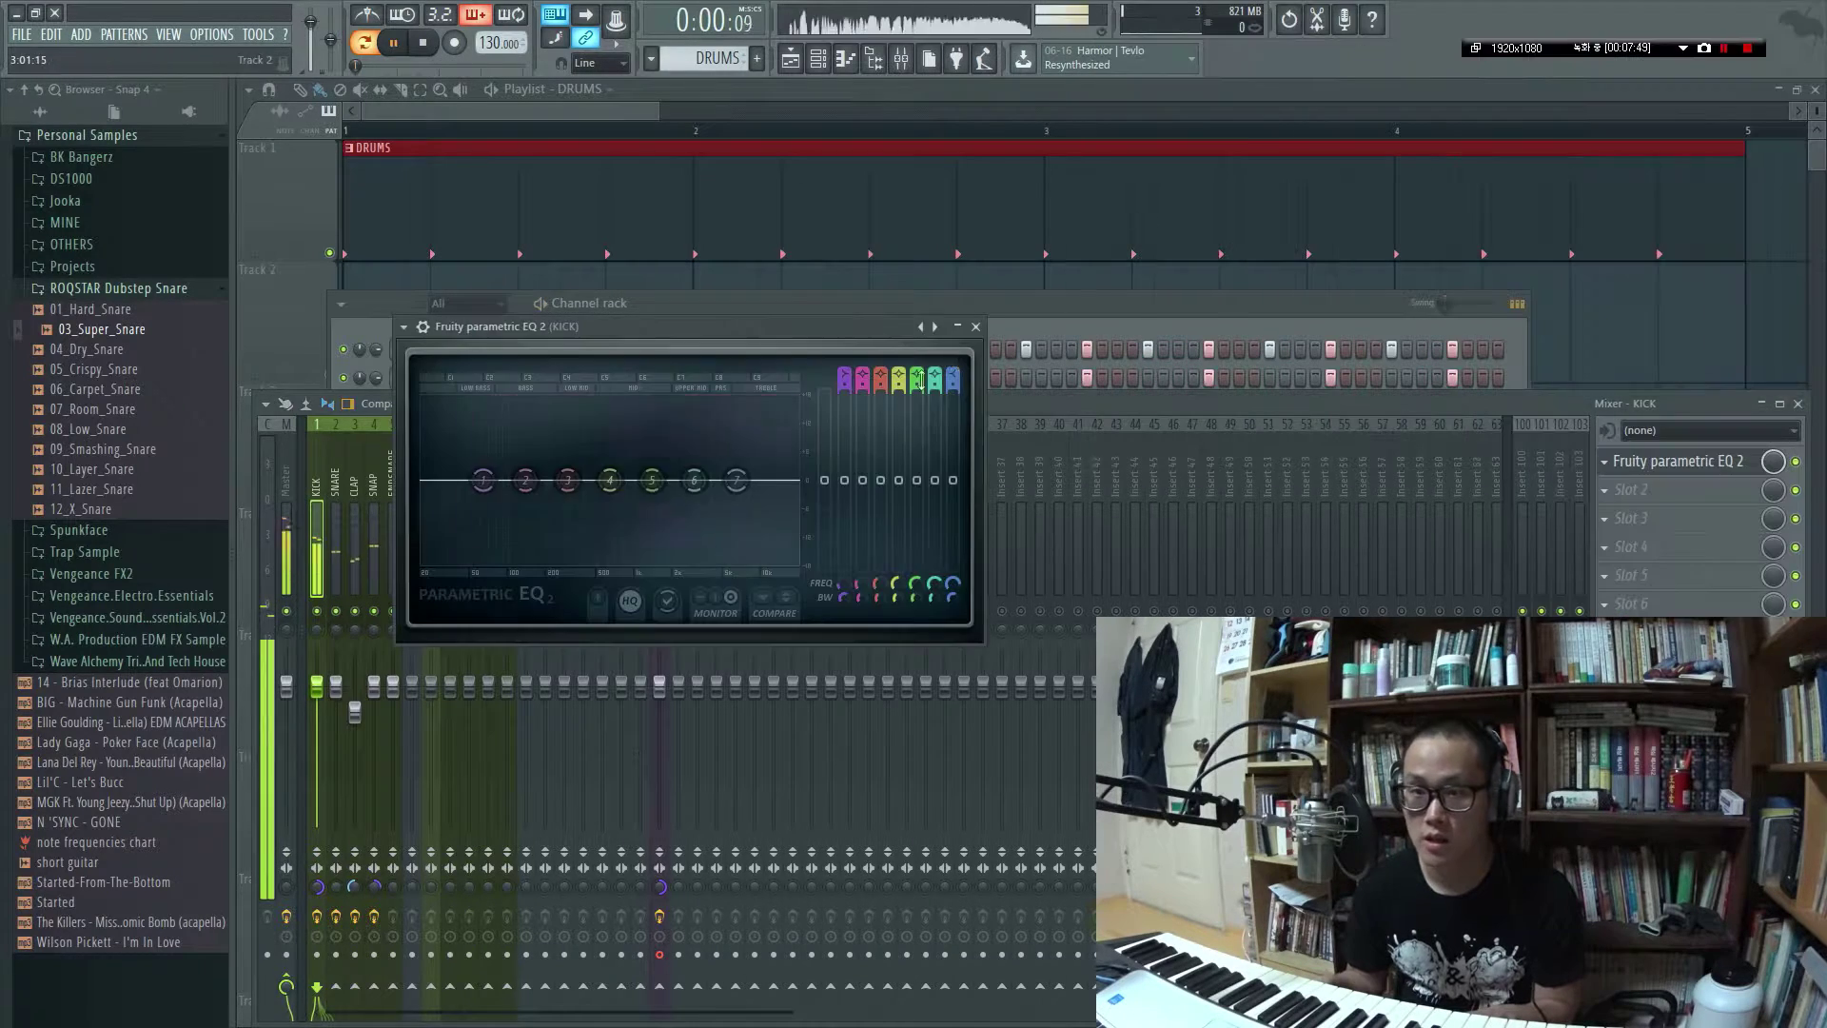
Change band 7 of the KICK EQ to a low pass
{"action": "right_click", "coordinate": [738, 480]}
{"action": "mouse_move", "coordinate": [784, 562]}
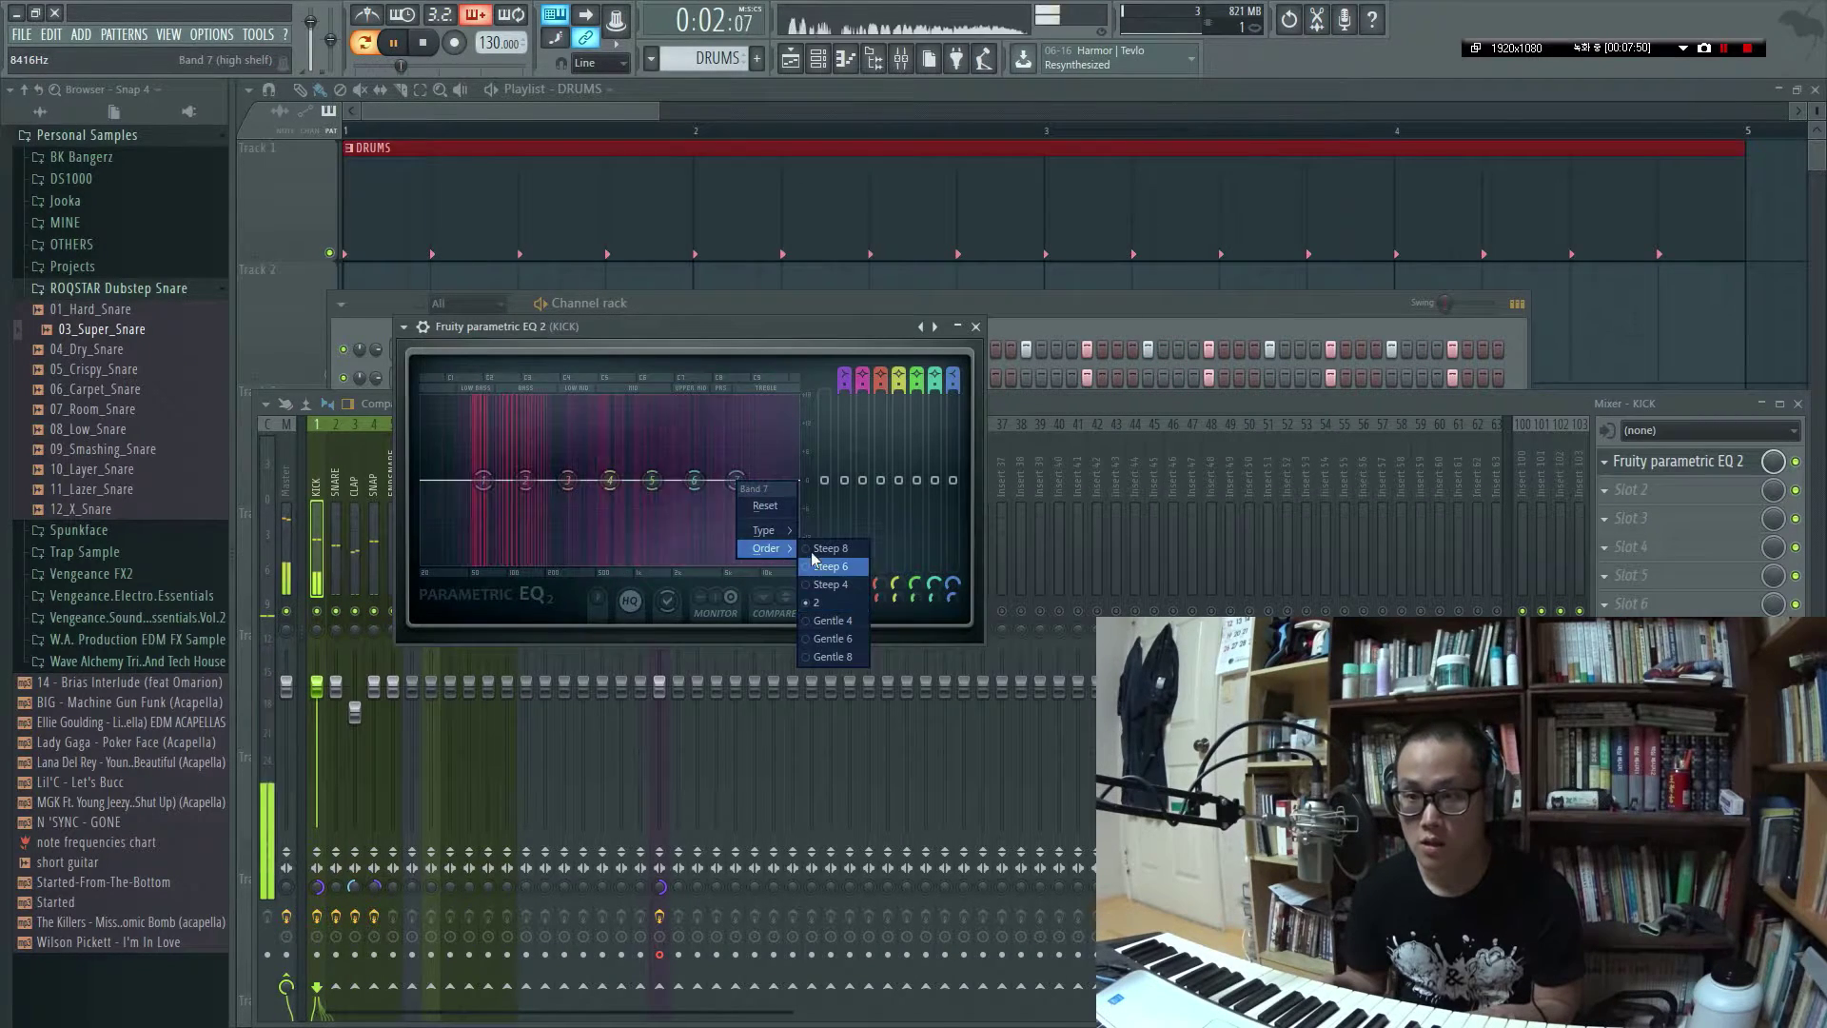
{"action": "key", "text": "space"}
{"action": "mouse_move", "coordinate": [784, 529]}
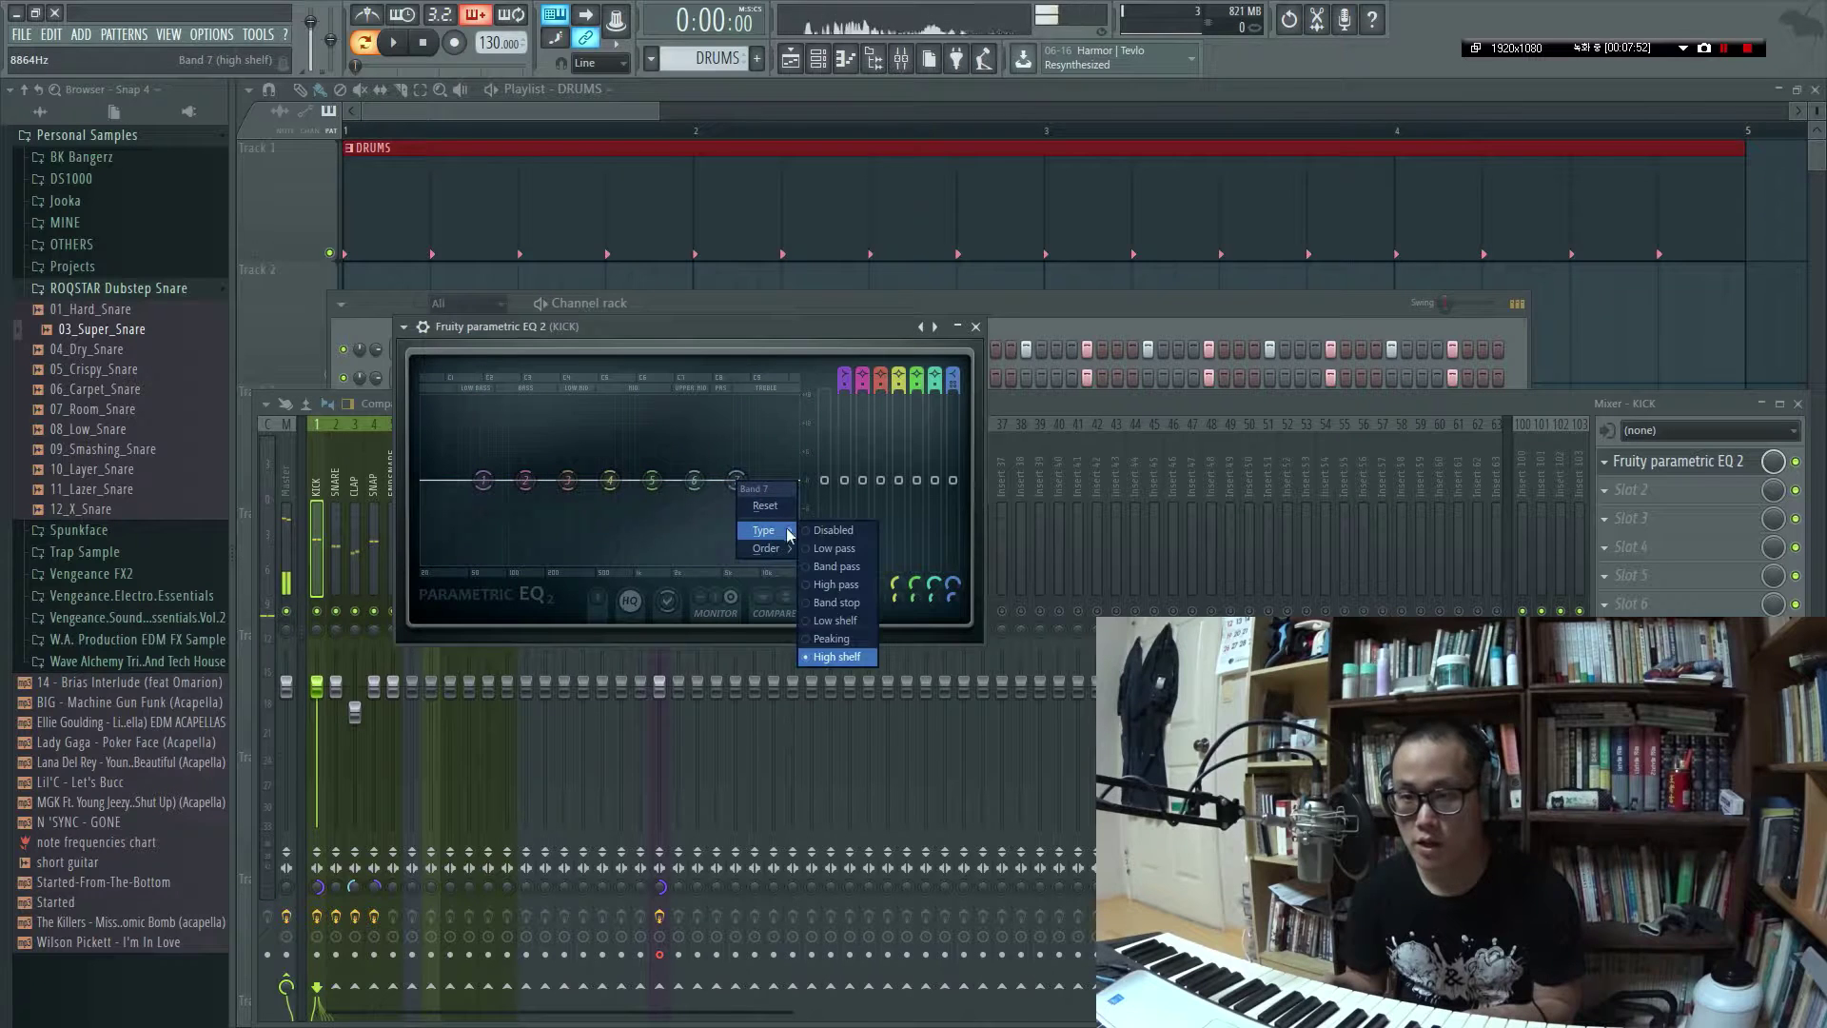
{"action": "left_click", "coordinate": [858, 585]}
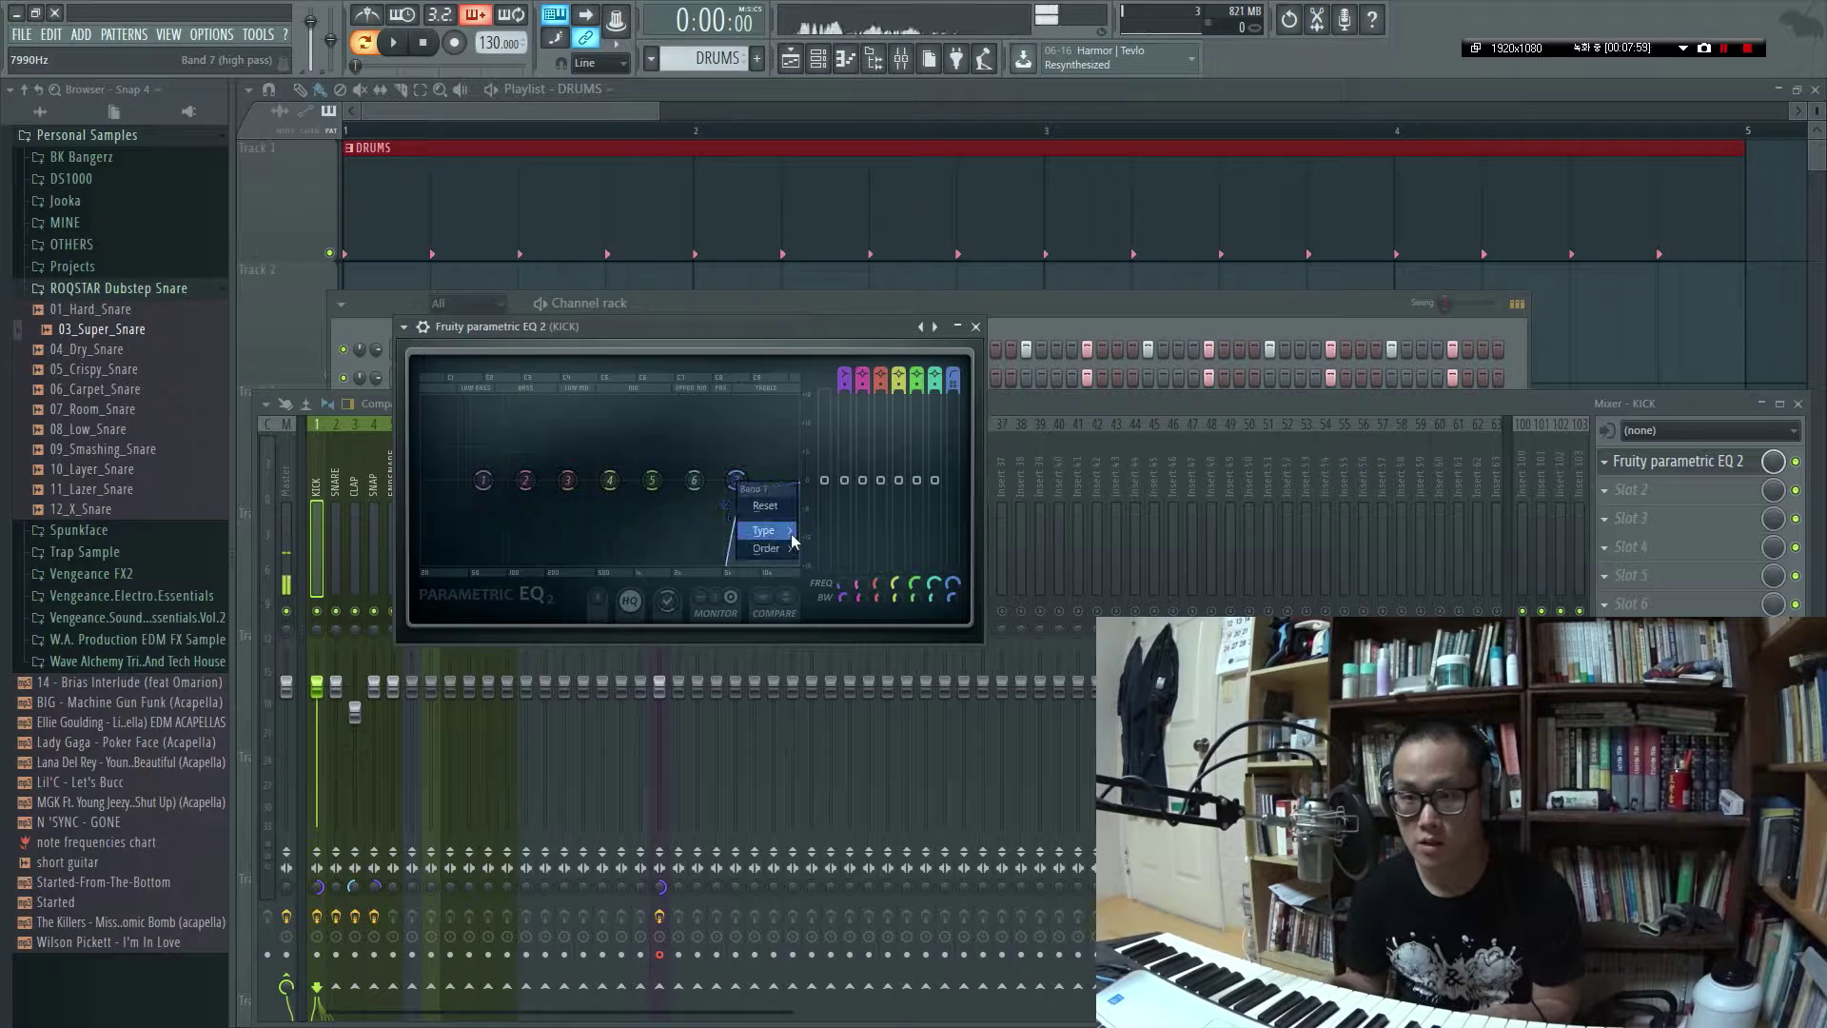
{"action": "left_click", "coordinate": [825, 546]}
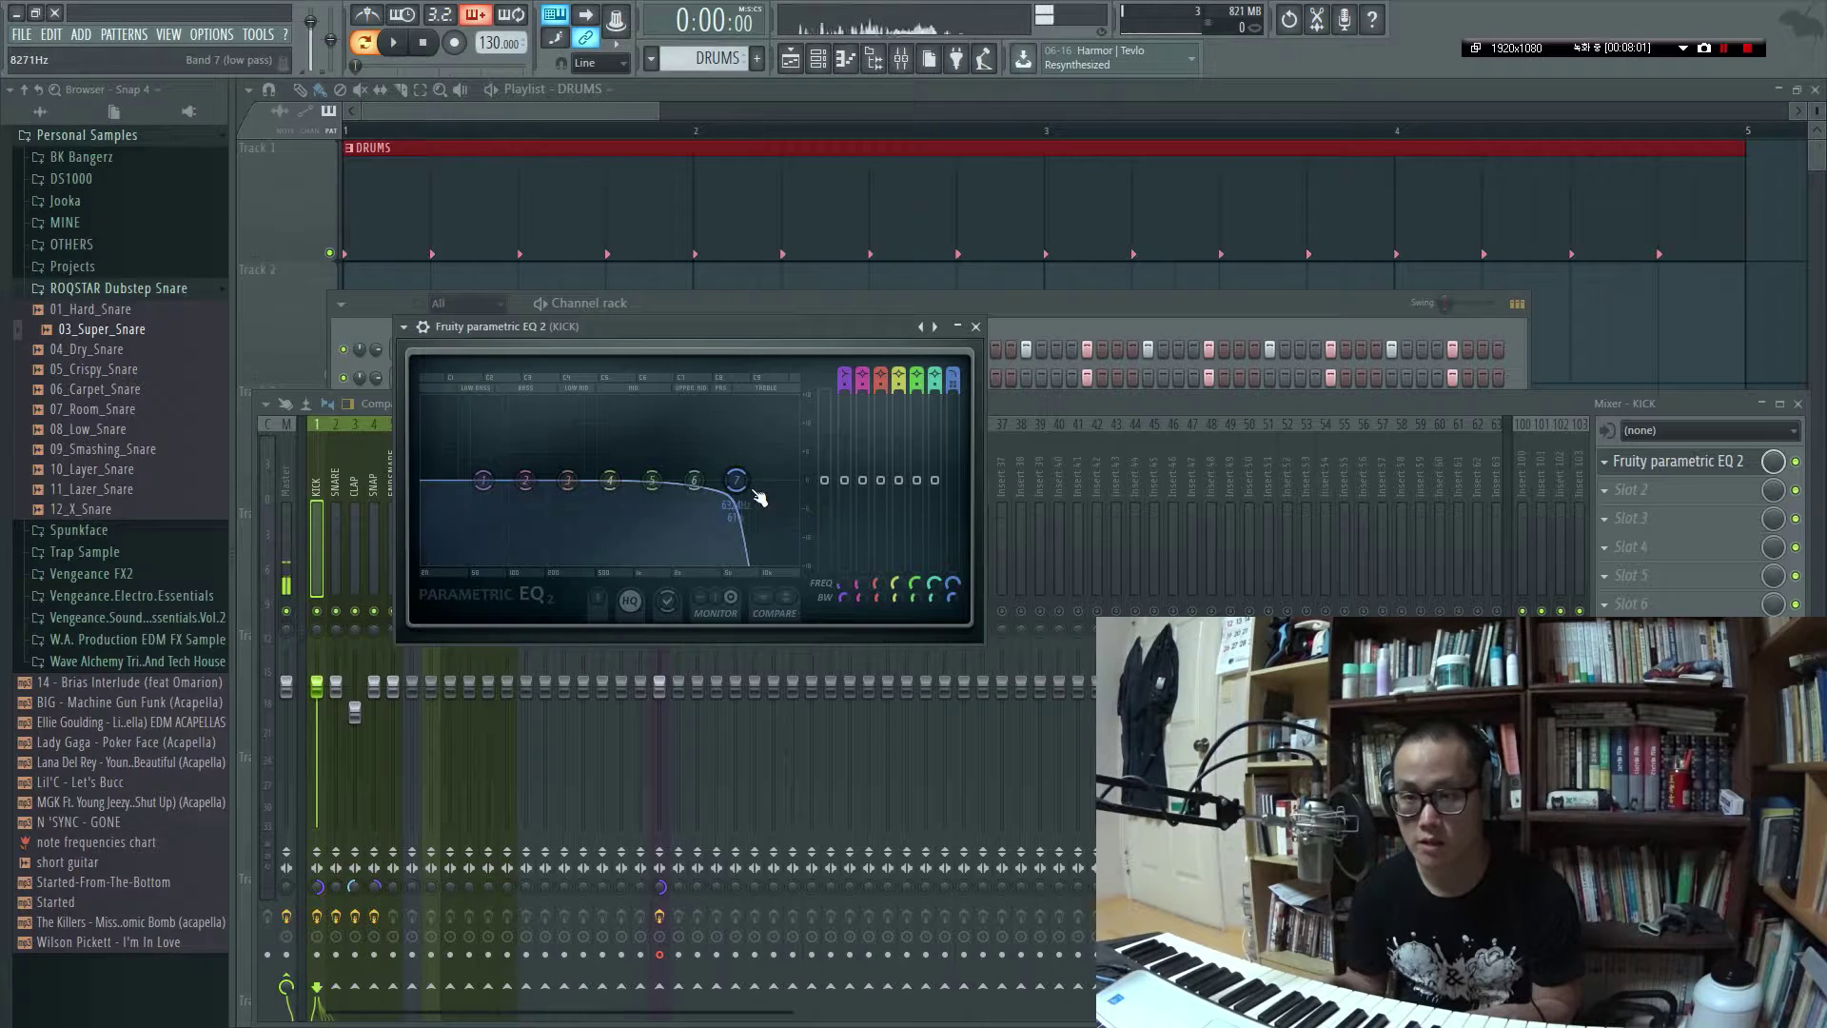
During playback, raise the KICK EQ's band 7 cutoff to the end of the range, widen it for a gentler roll-off, and close the EQ
{"action": "scroll", "coordinate": [754, 491], "scroll_direction": "up", "scroll_amount": 3}
{"action": "scroll", "coordinate": [753, 491], "scroll_direction": "down", "scroll_amount": 4}
{"action": "key", "text": "space"}
{"action": "left_click_drag", "start_coordinate": [753, 491], "coordinate": [799, 482]}
{"action": "scroll", "coordinate": [800, 484], "scroll_direction": "up", "scroll_amount": 5}
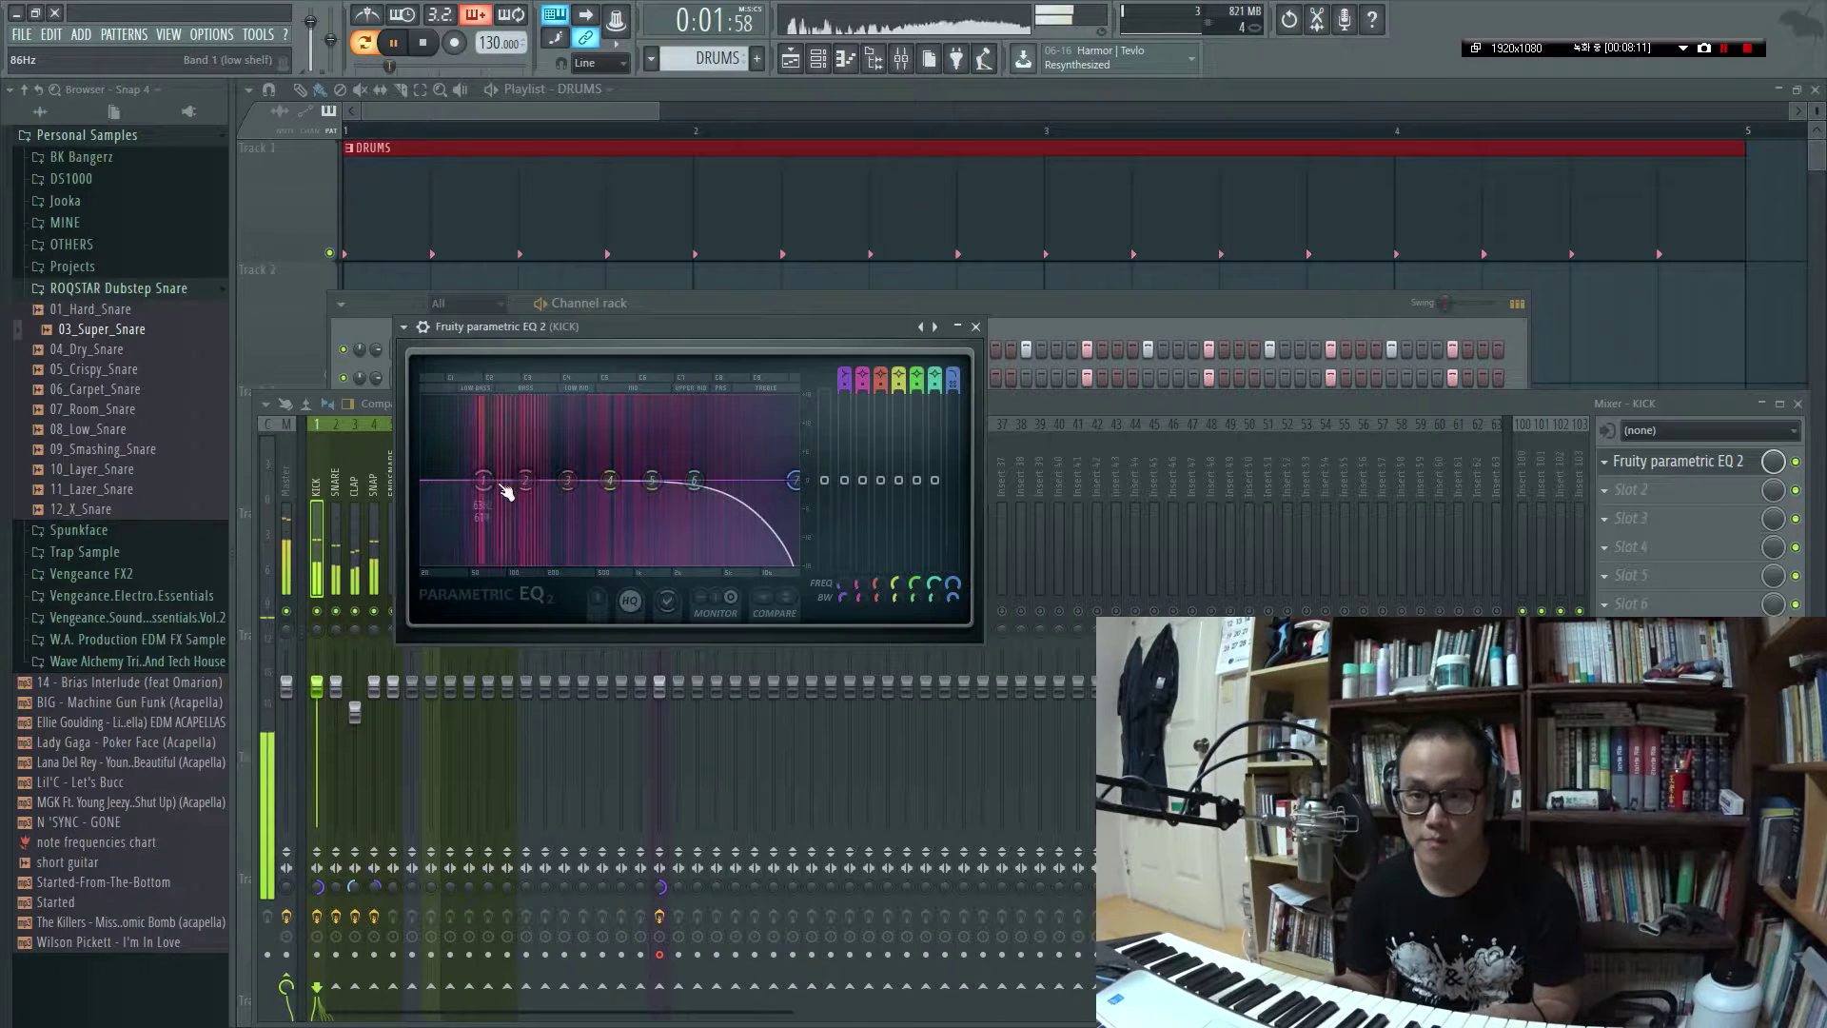
{"action": "key", "text": "space"}
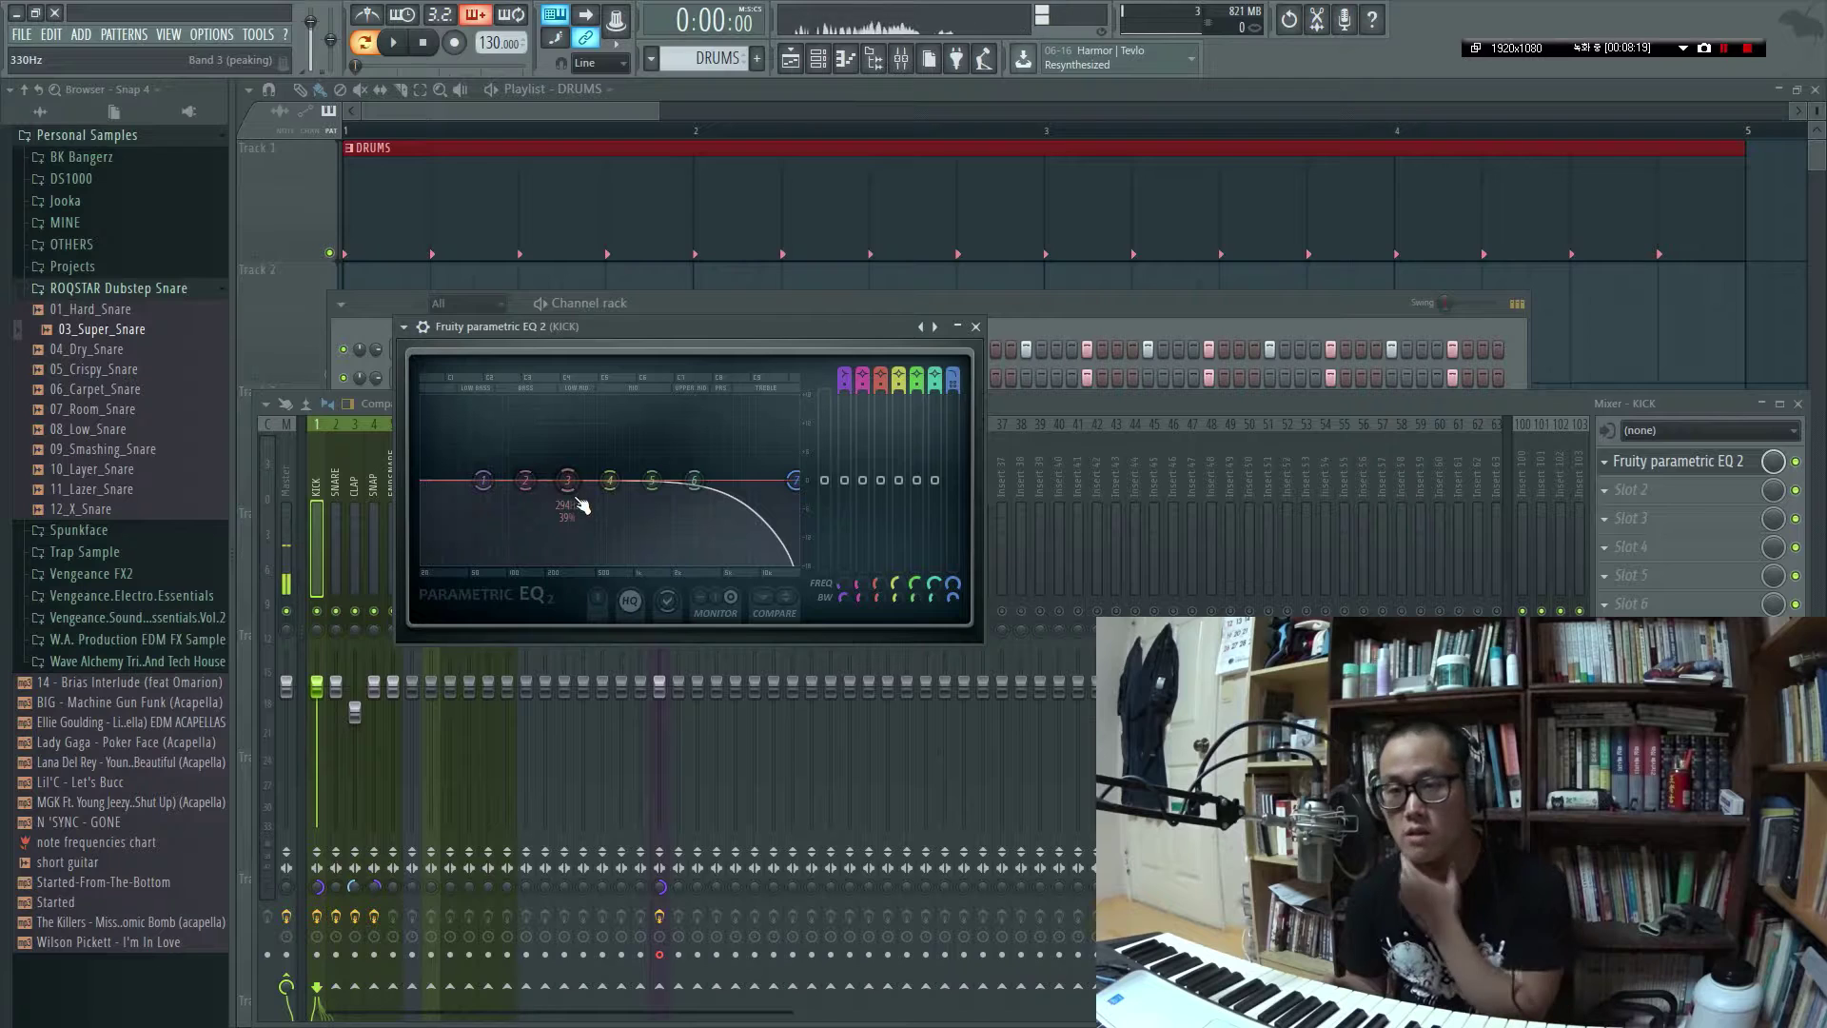
{"action": "key", "text": "Escape"}
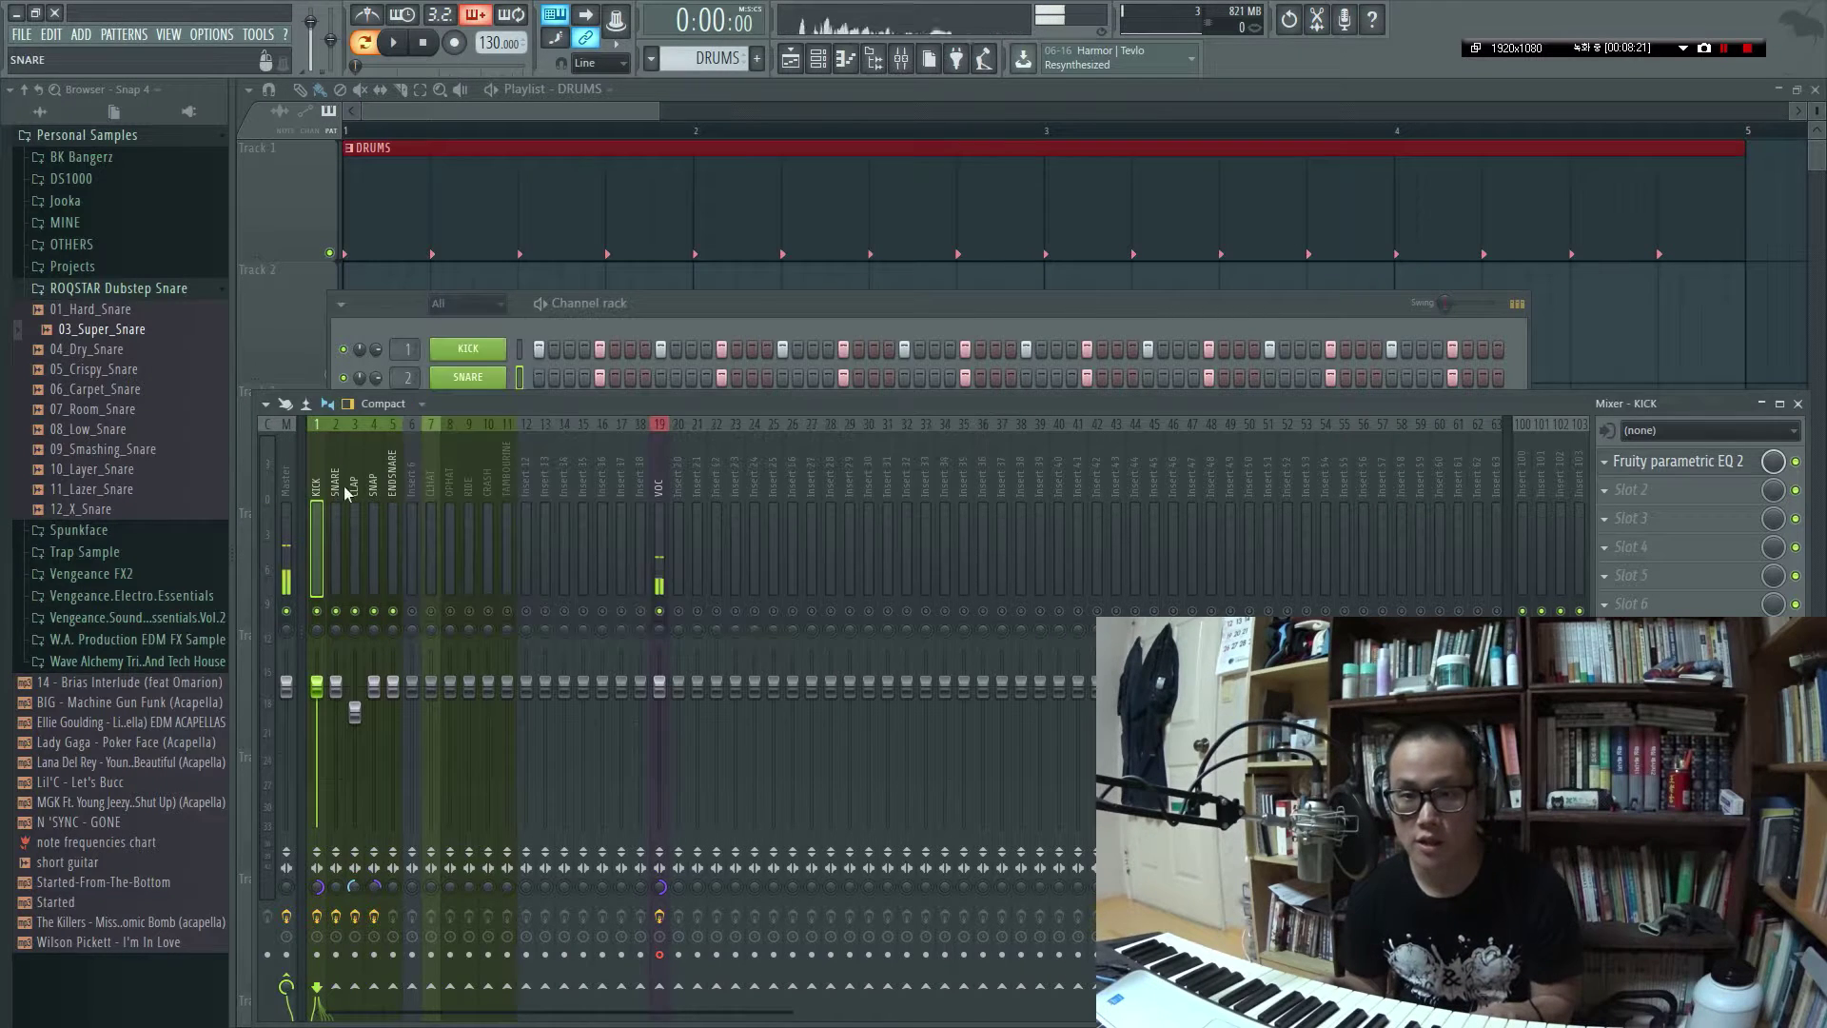
Check the EQ curve on the SNARE track and the effects loaded on the VOC track
{"action": "left_click", "coordinate": [339, 487]}
{"action": "left_click", "coordinate": [1659, 466]}
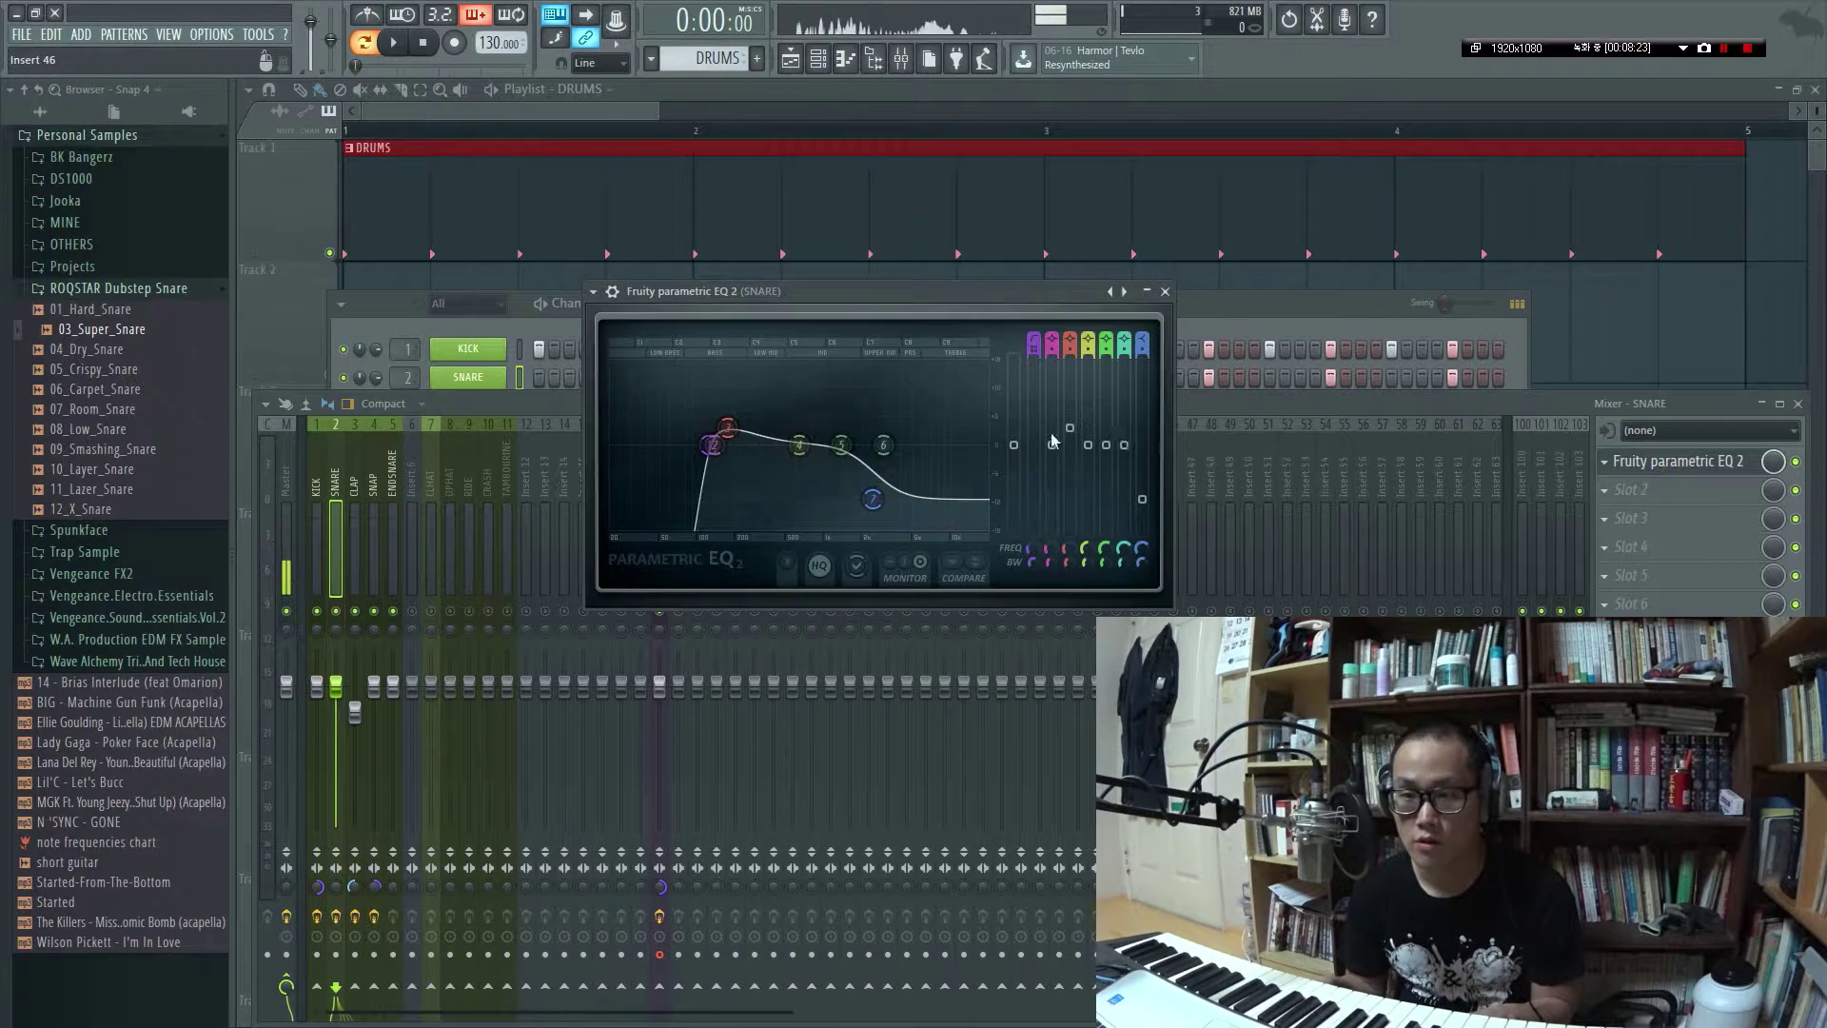
{"action": "key", "text": "Escape"}
{"action": "left_click", "coordinate": [663, 489]}
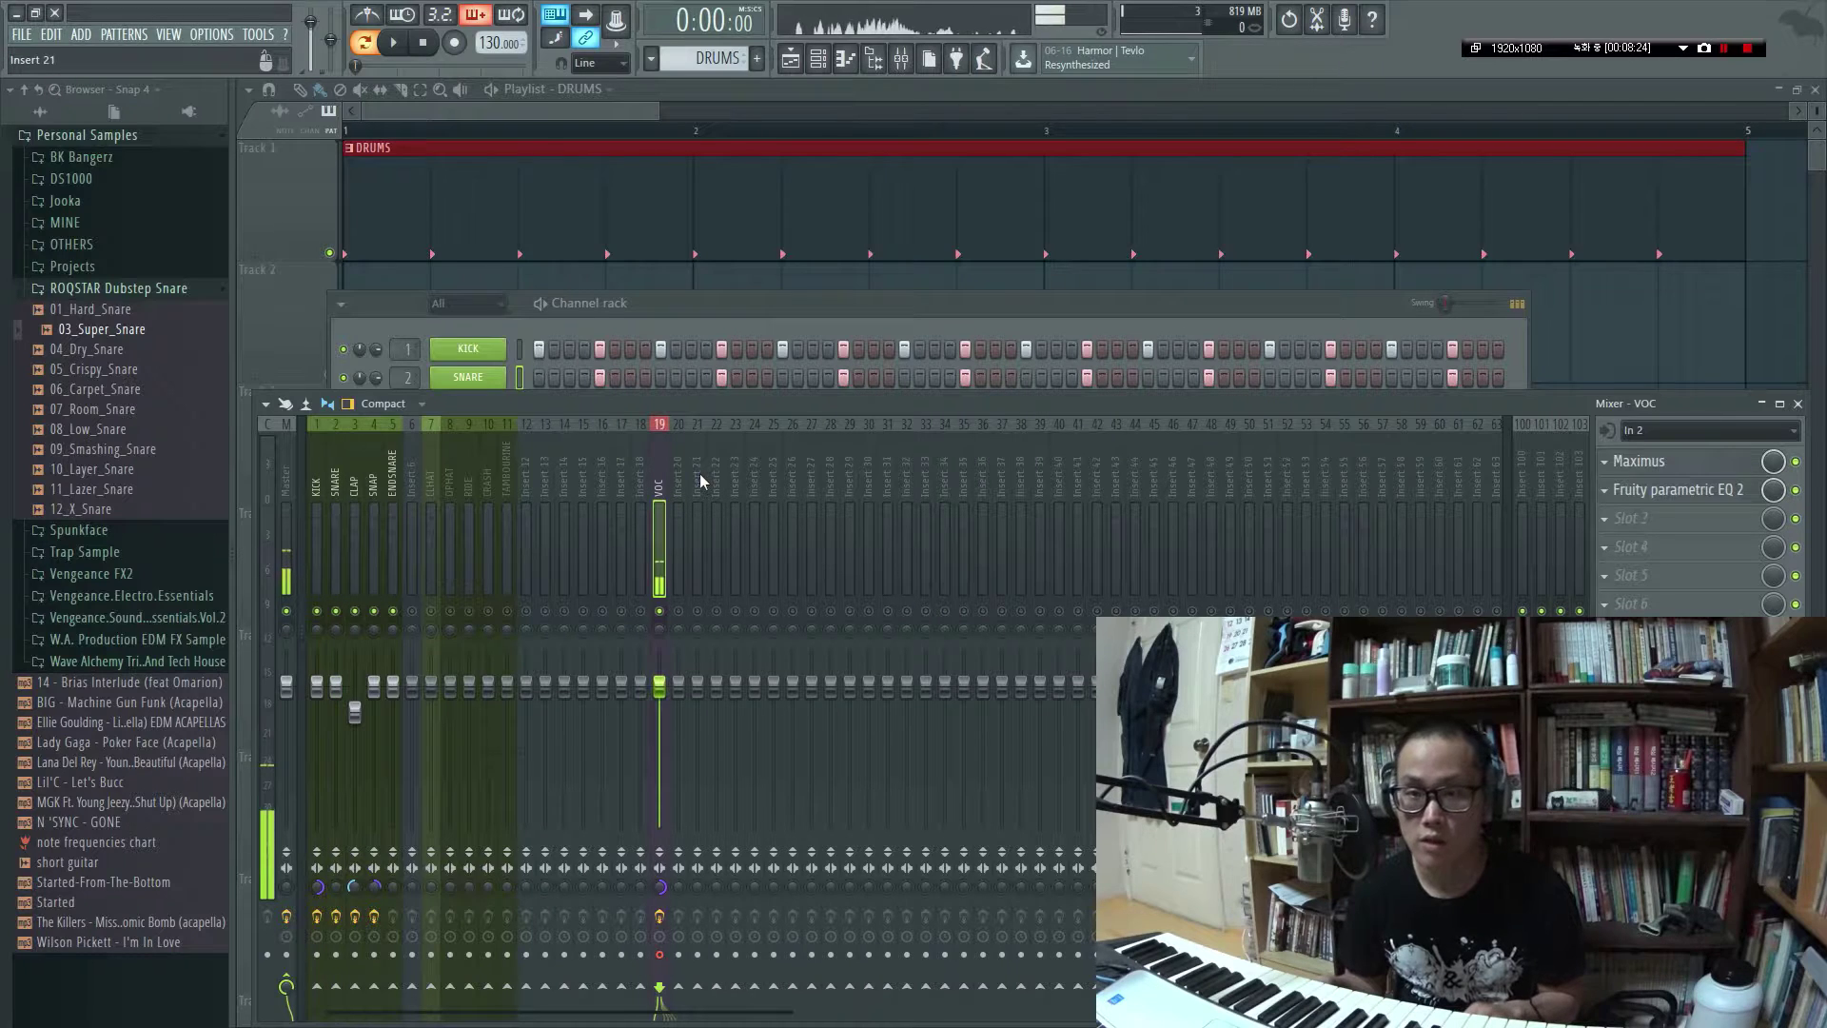
Rename mixer Insert 13 to SNAREBUS and colour it purple
{"action": "left_click", "coordinate": [542, 492]}
{"action": "double_click", "coordinate": [548, 491]}
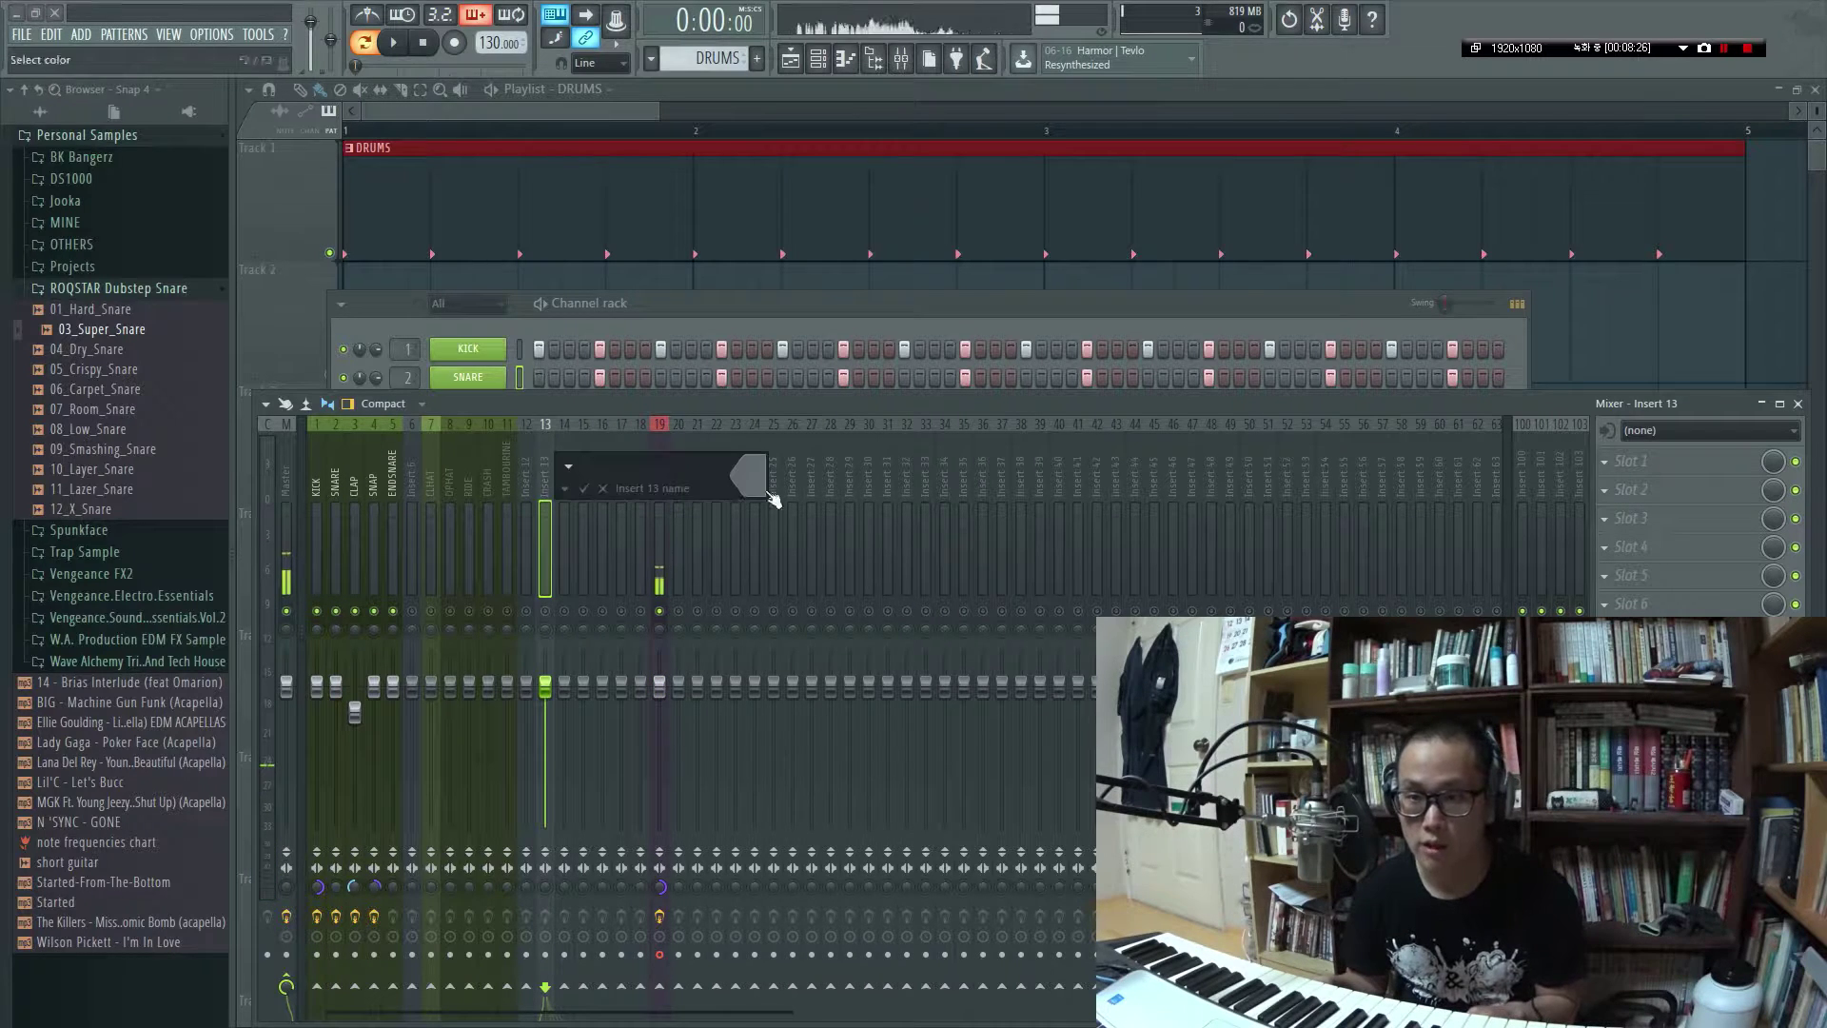
{"action": "left_click", "coordinate": [752, 476]}
{"action": "left_click", "coordinate": [921, 459]}
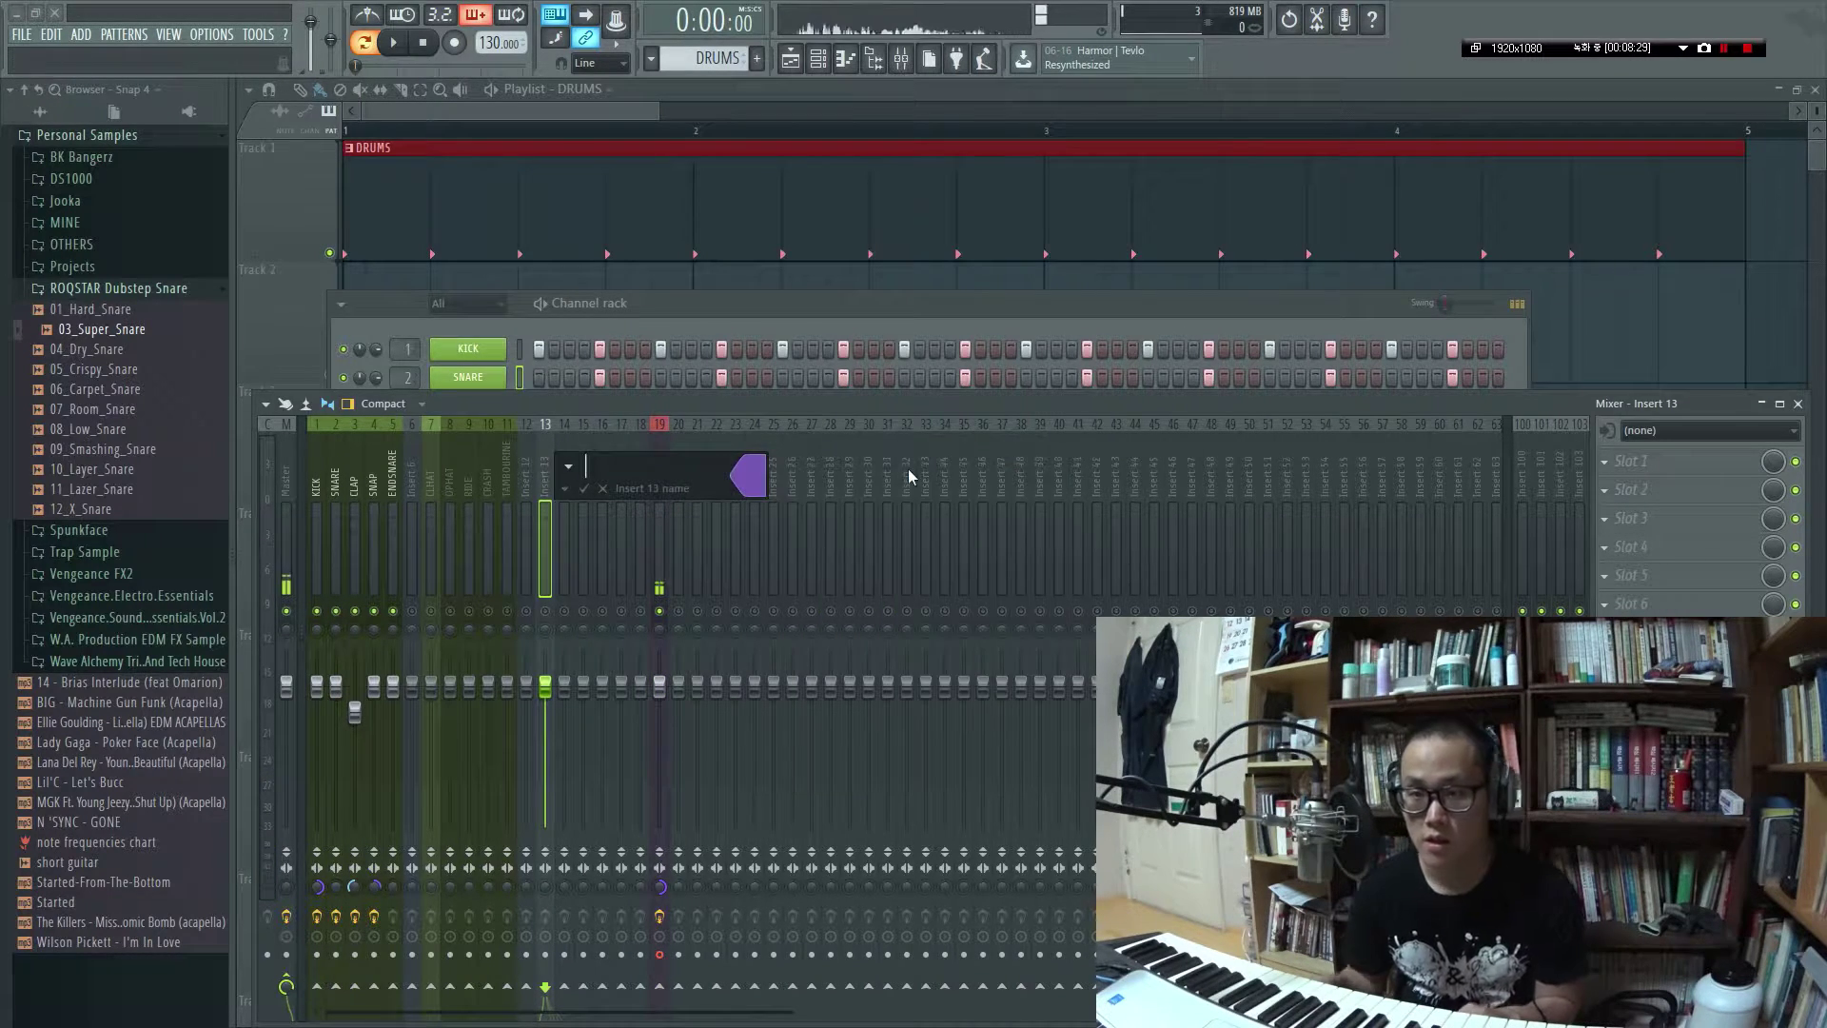
{"action": "key", "text": "BackSpace"}
{"action": "type", "text": "S"}
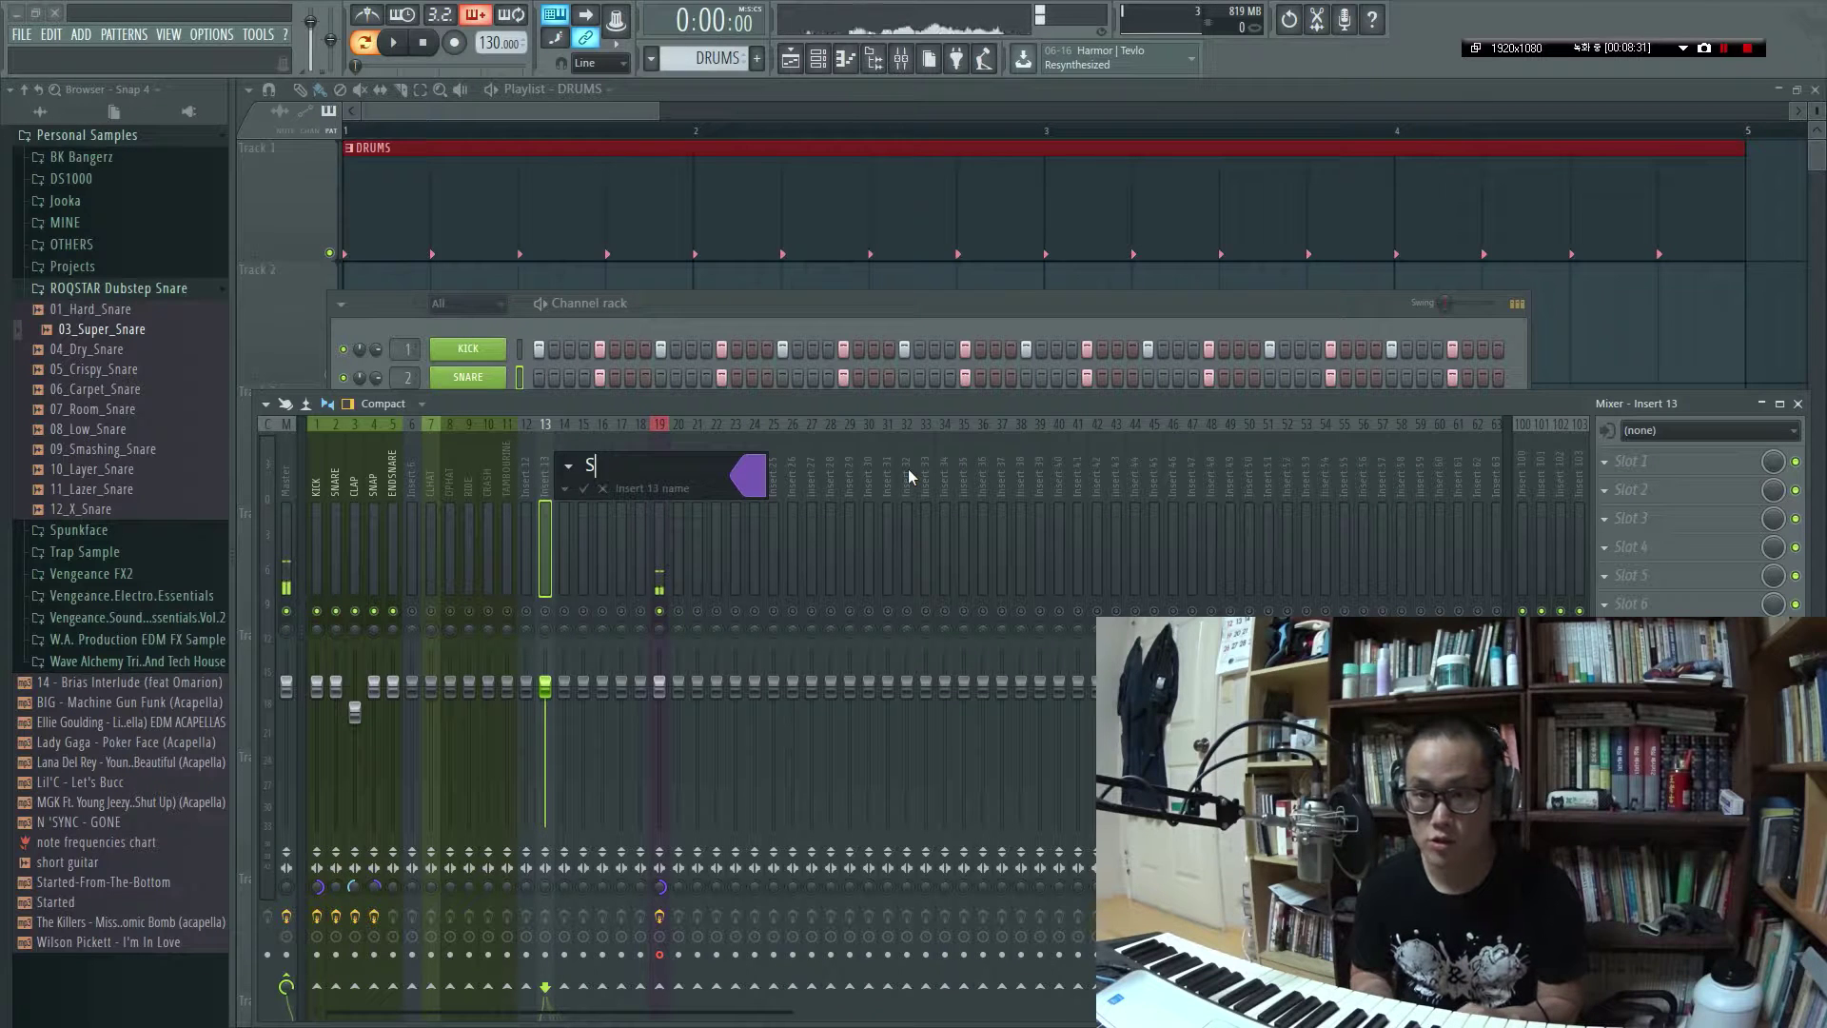
{"action": "type", "text": "NAREBUS"}
{"action": "key", "text": "Return"}
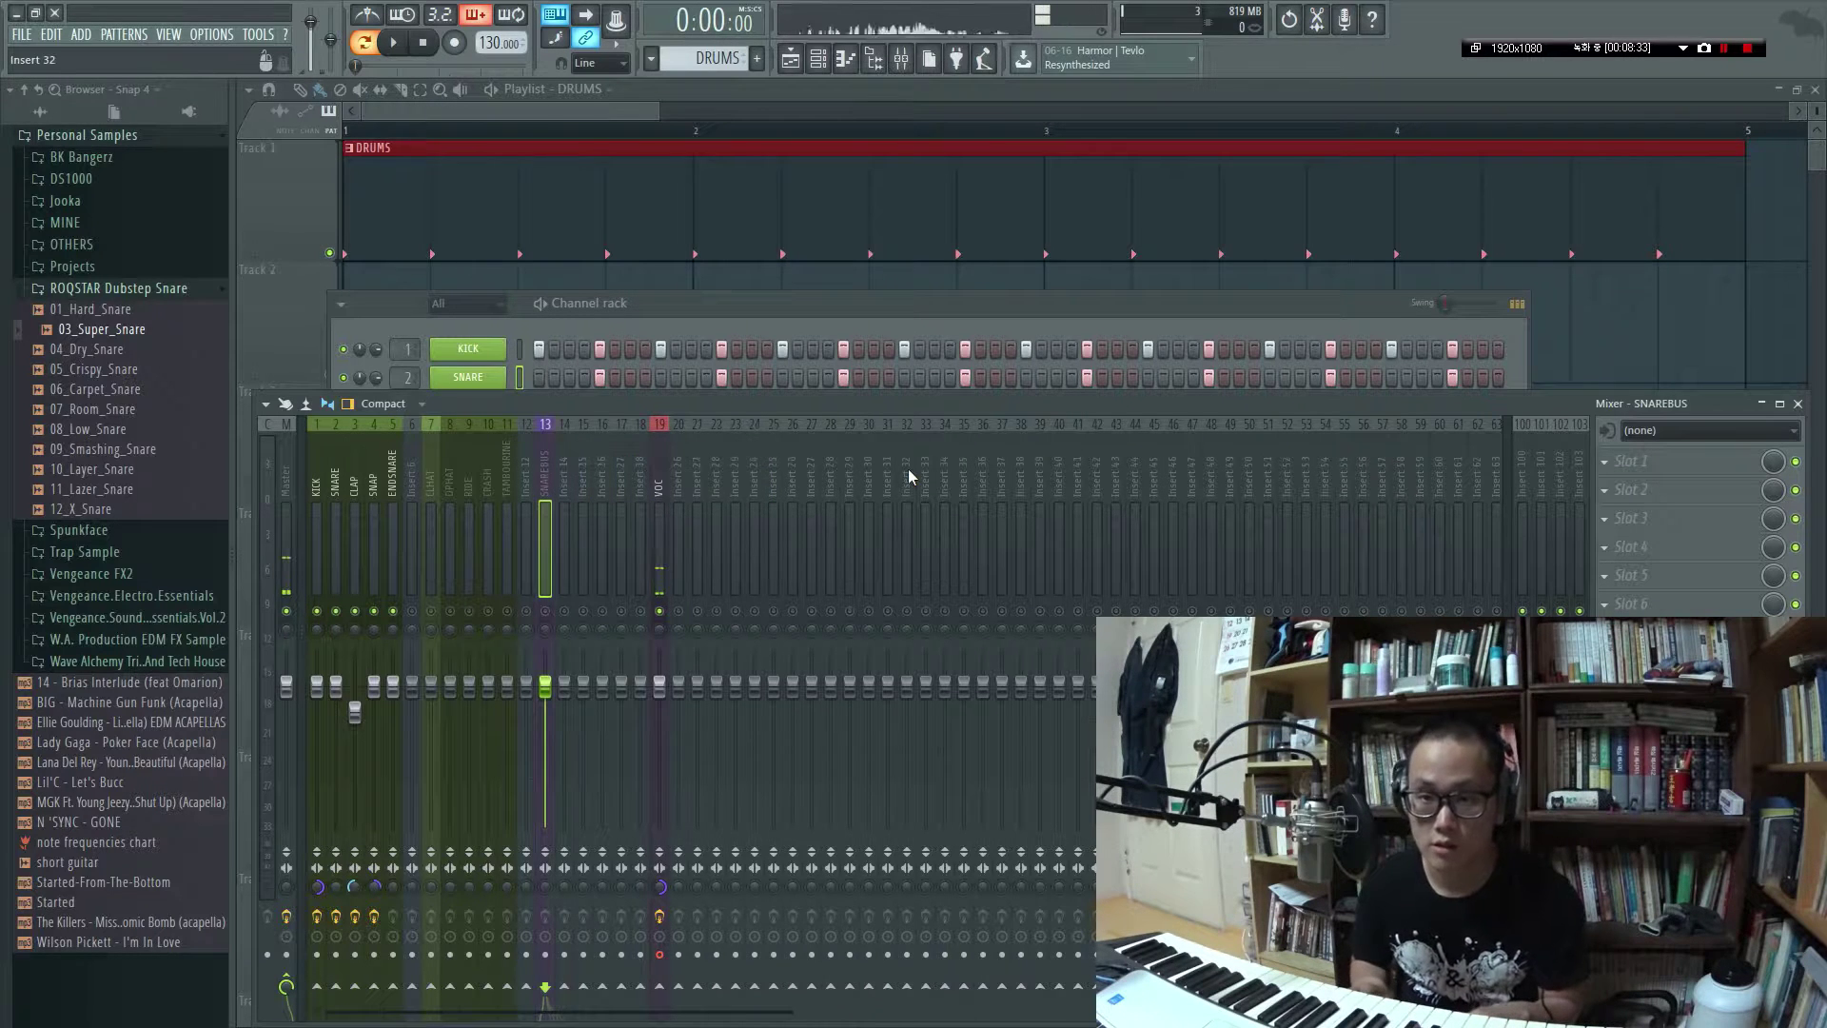
Move the SNAREBUS track to mixer position 6, directly after ENDSNARE
{"action": "key", "text": "alt+Left"}
{"action": "key", "text": "alt+Left"}
{"action": "key", "text": "alt+Left"}
{"action": "key", "text": "alt+Left"}
{"action": "key", "text": "alt+Left"}
{"action": "key", "text": "alt+Left"}
{"action": "key", "text": "alt+Left"}
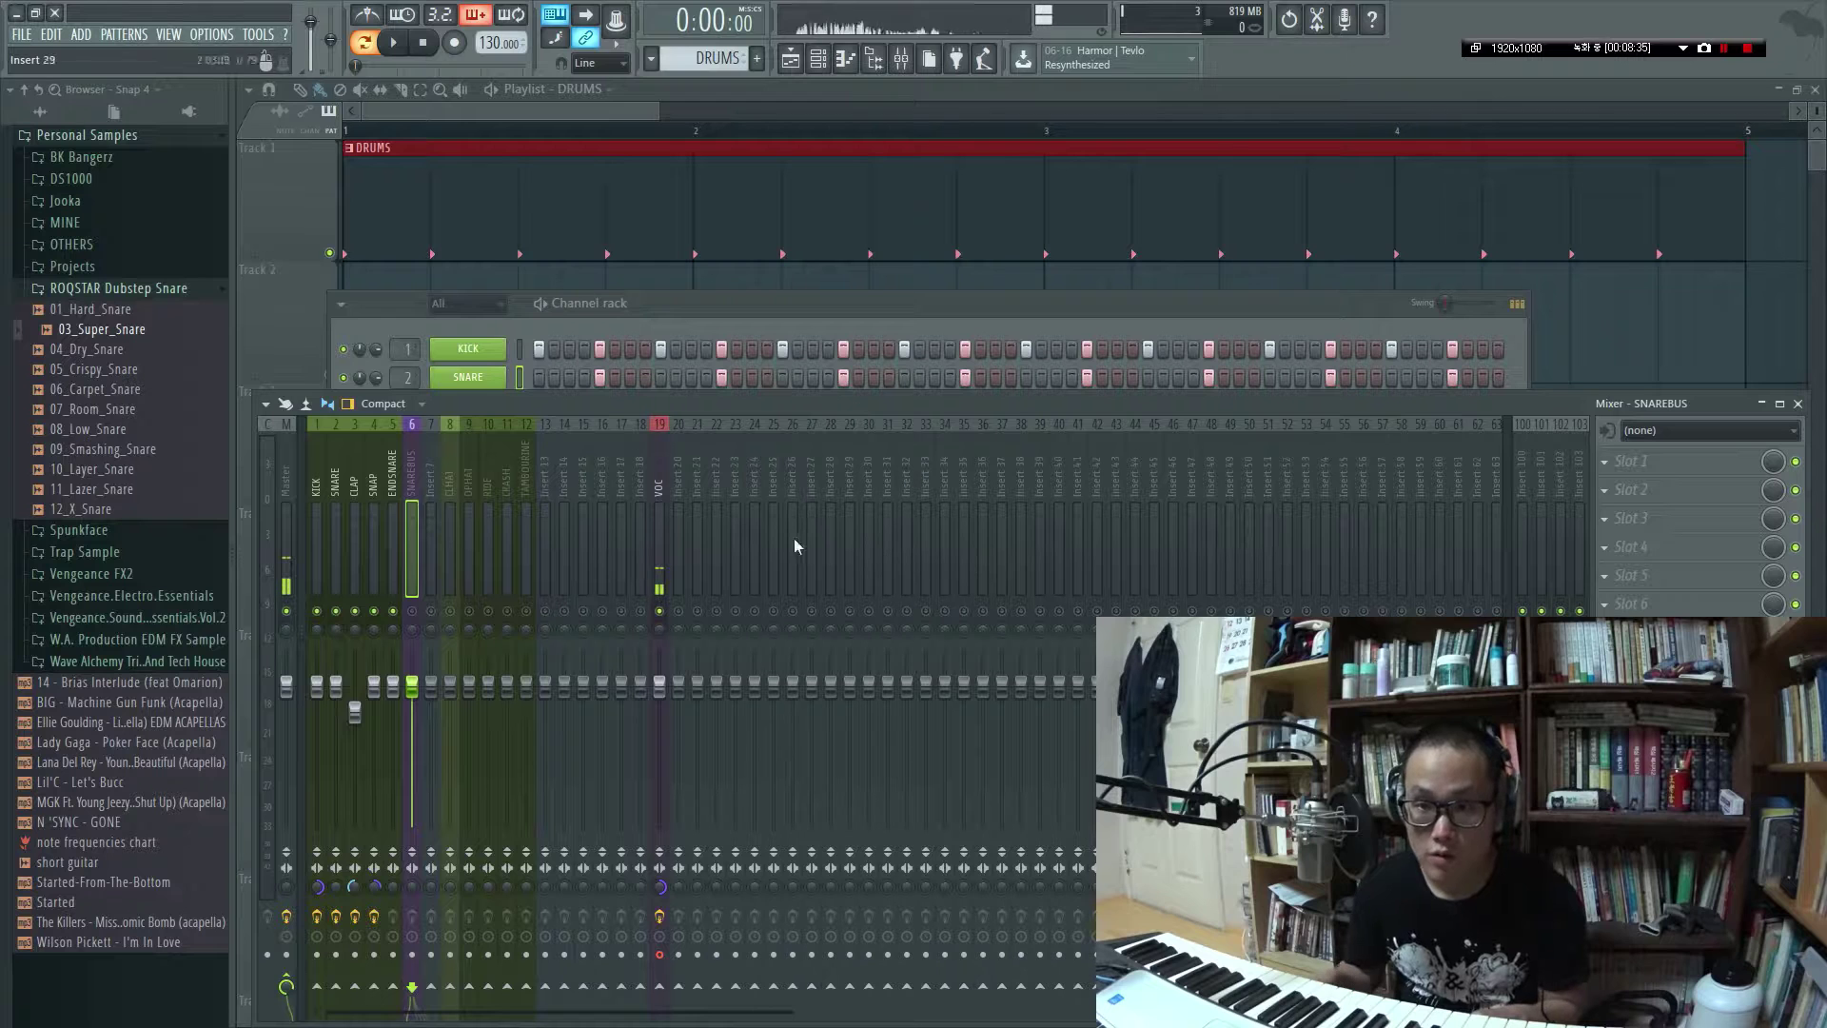
Route the SNARE, CLAP, SNAP and ENDSNARE tracks only to SNAREBUS
{"action": "left_click", "coordinate": [351, 485]}
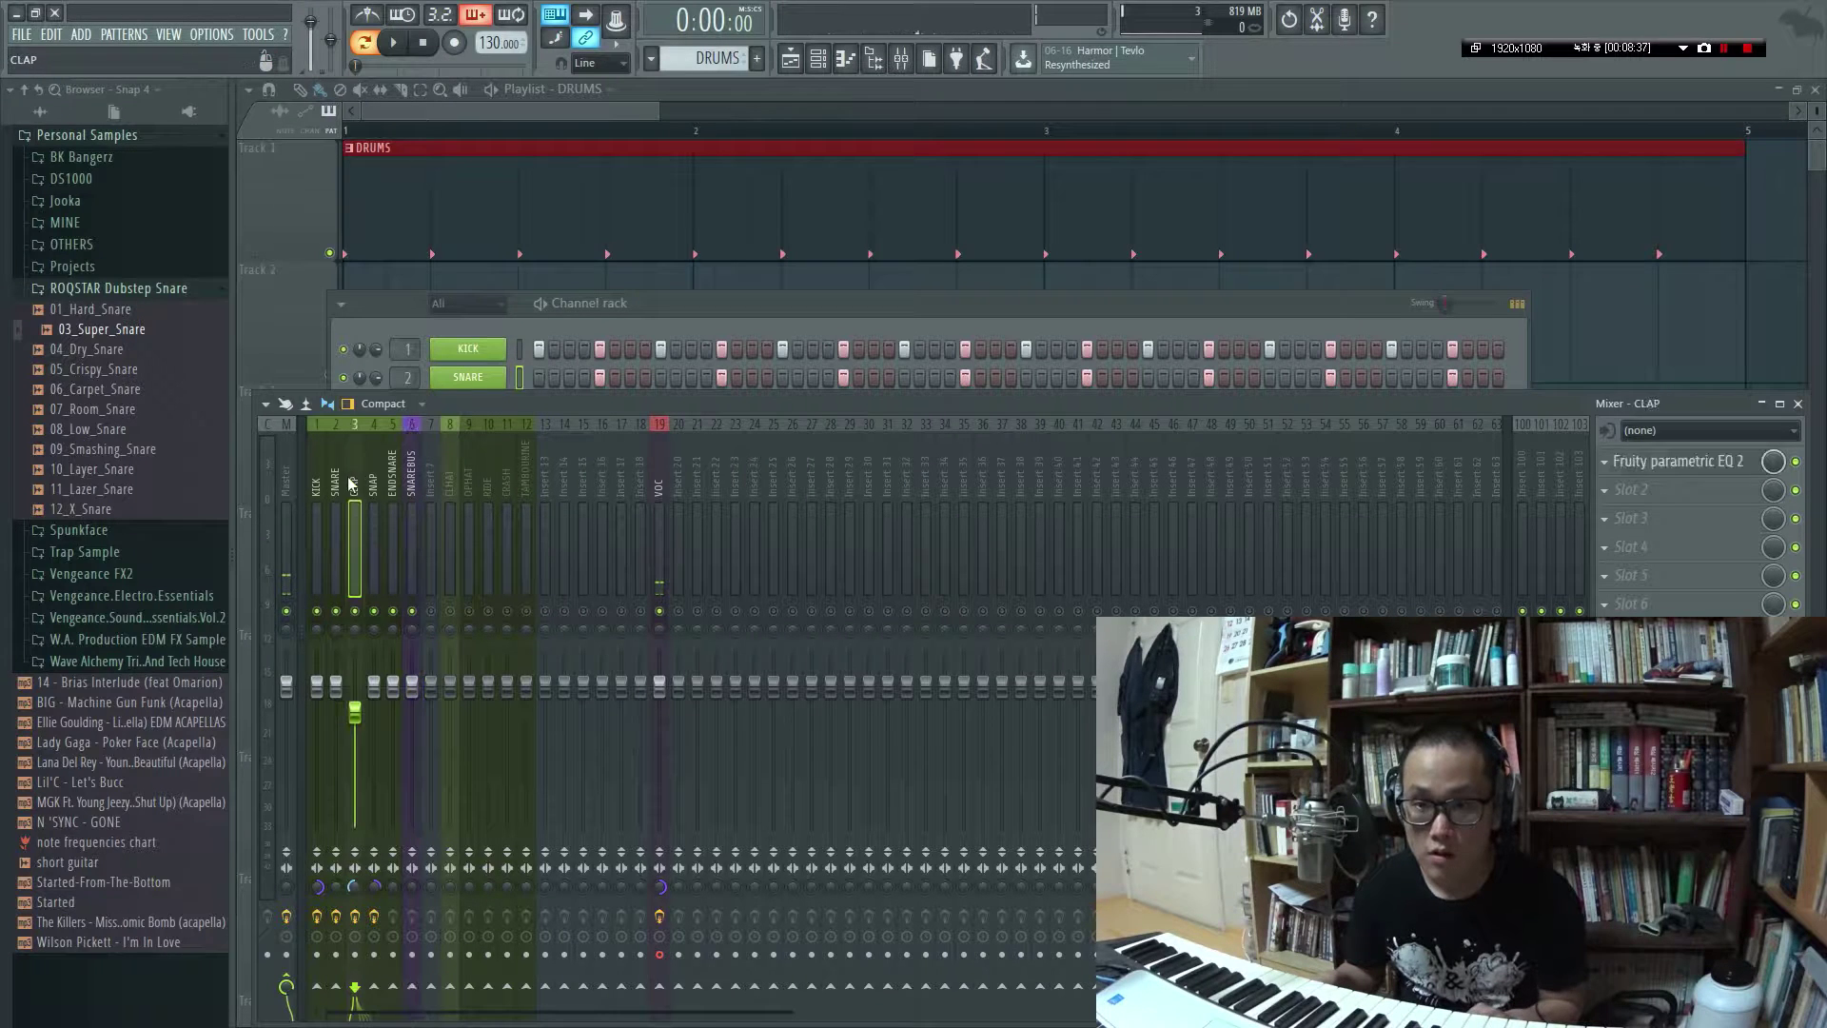
{"action": "left_click_drag", "start_coordinate": [340, 485], "coordinate": [392, 536]}
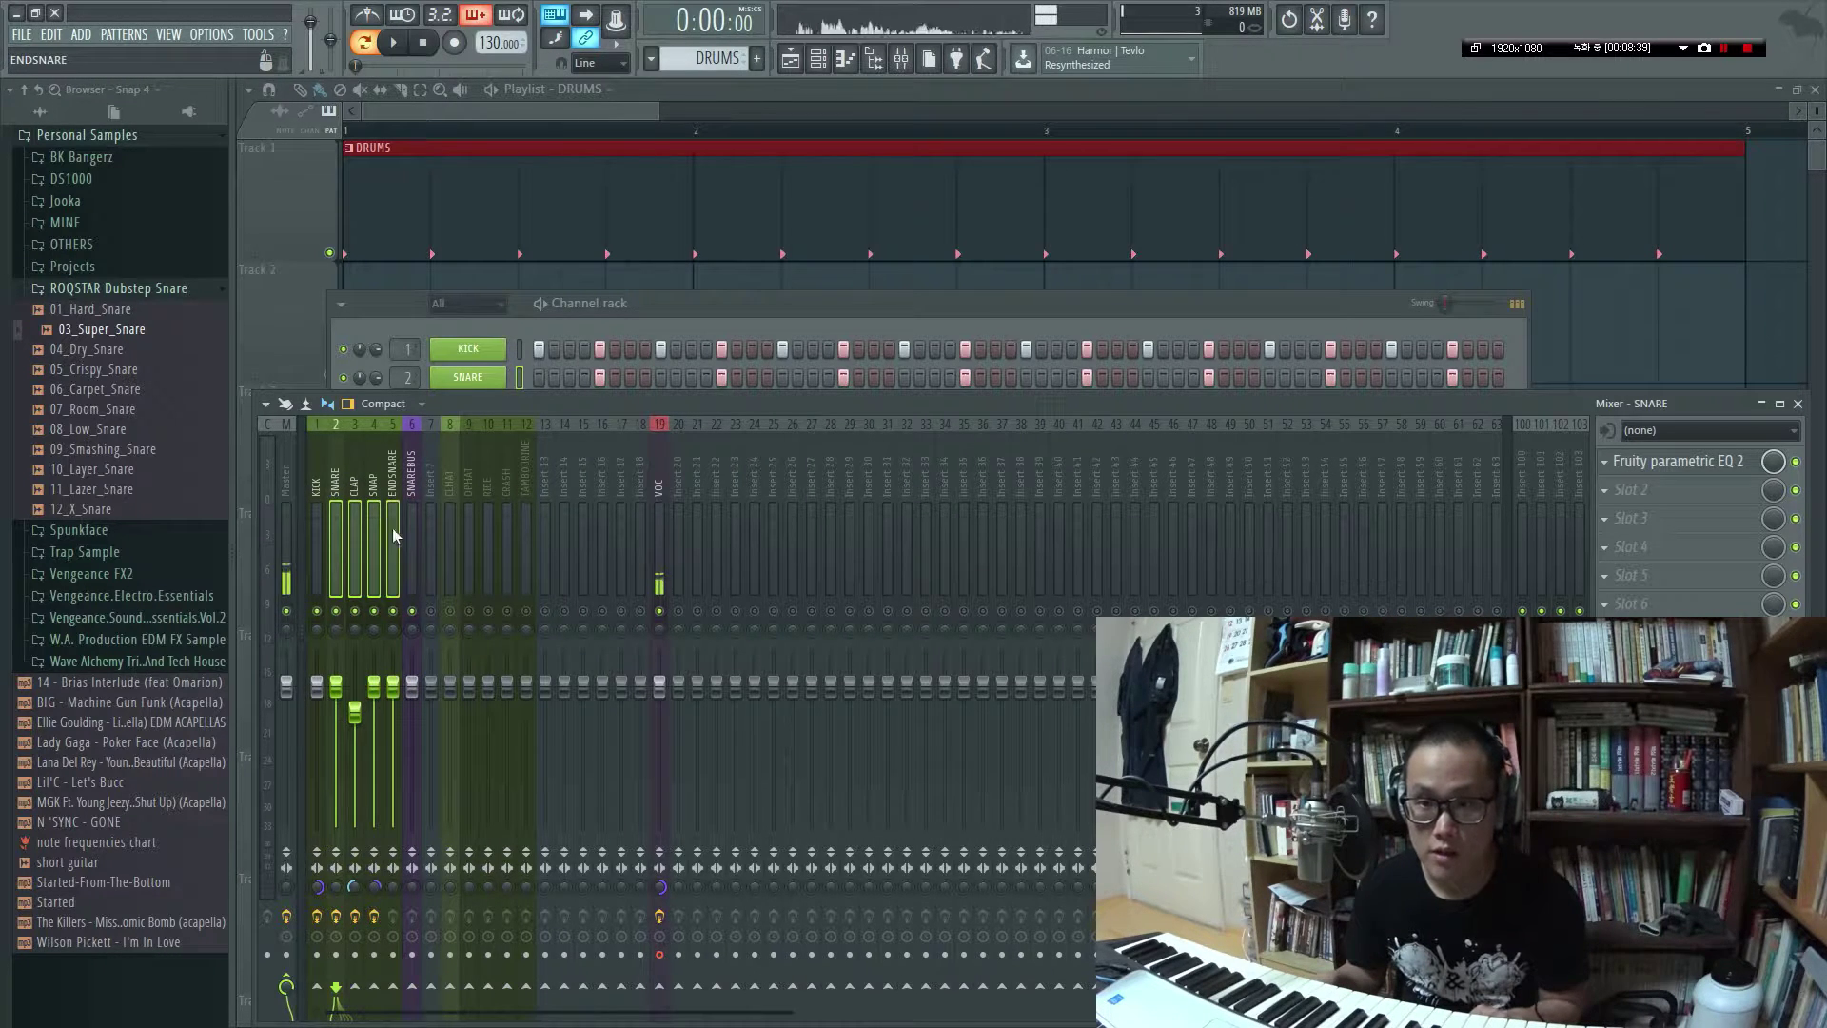
{"action": "right_click", "coordinate": [412, 988]}
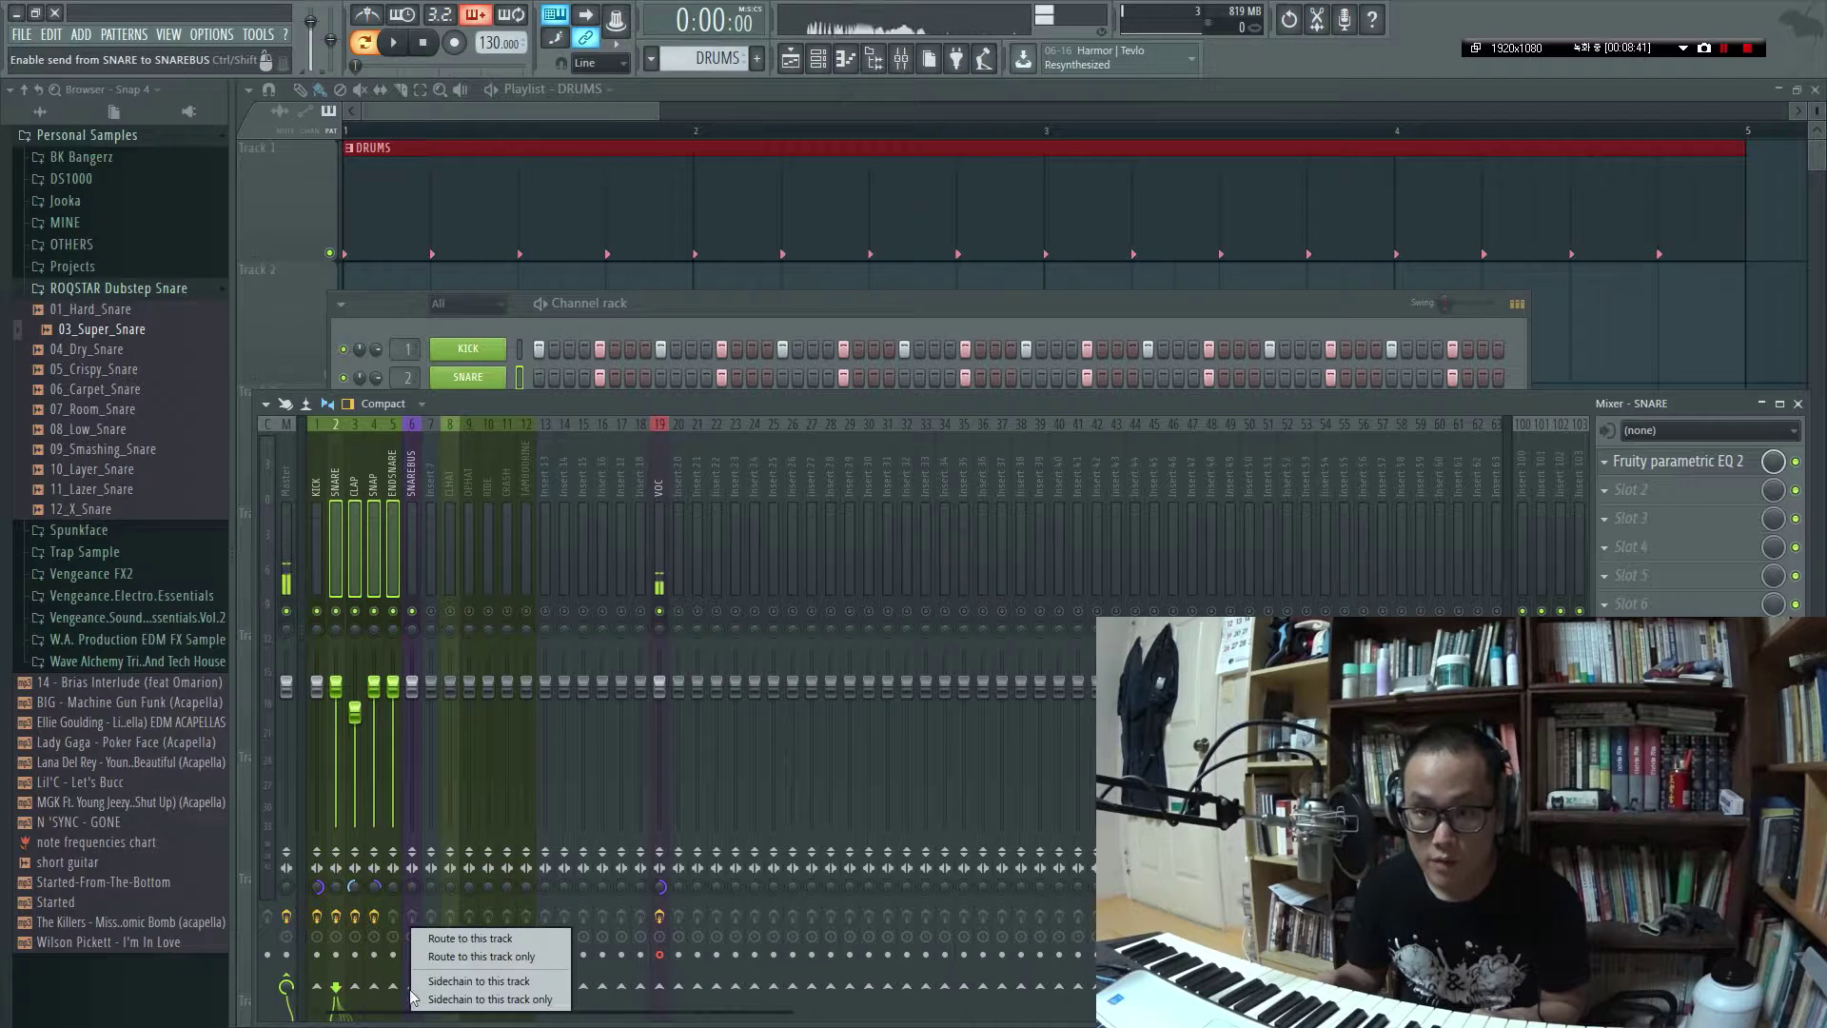
{"action": "left_click", "coordinate": [499, 955]}
Insert Fruity Parametric EQ 2 in slot 1 of the SNAREBUS track
{"action": "left_click", "coordinate": [417, 489]}
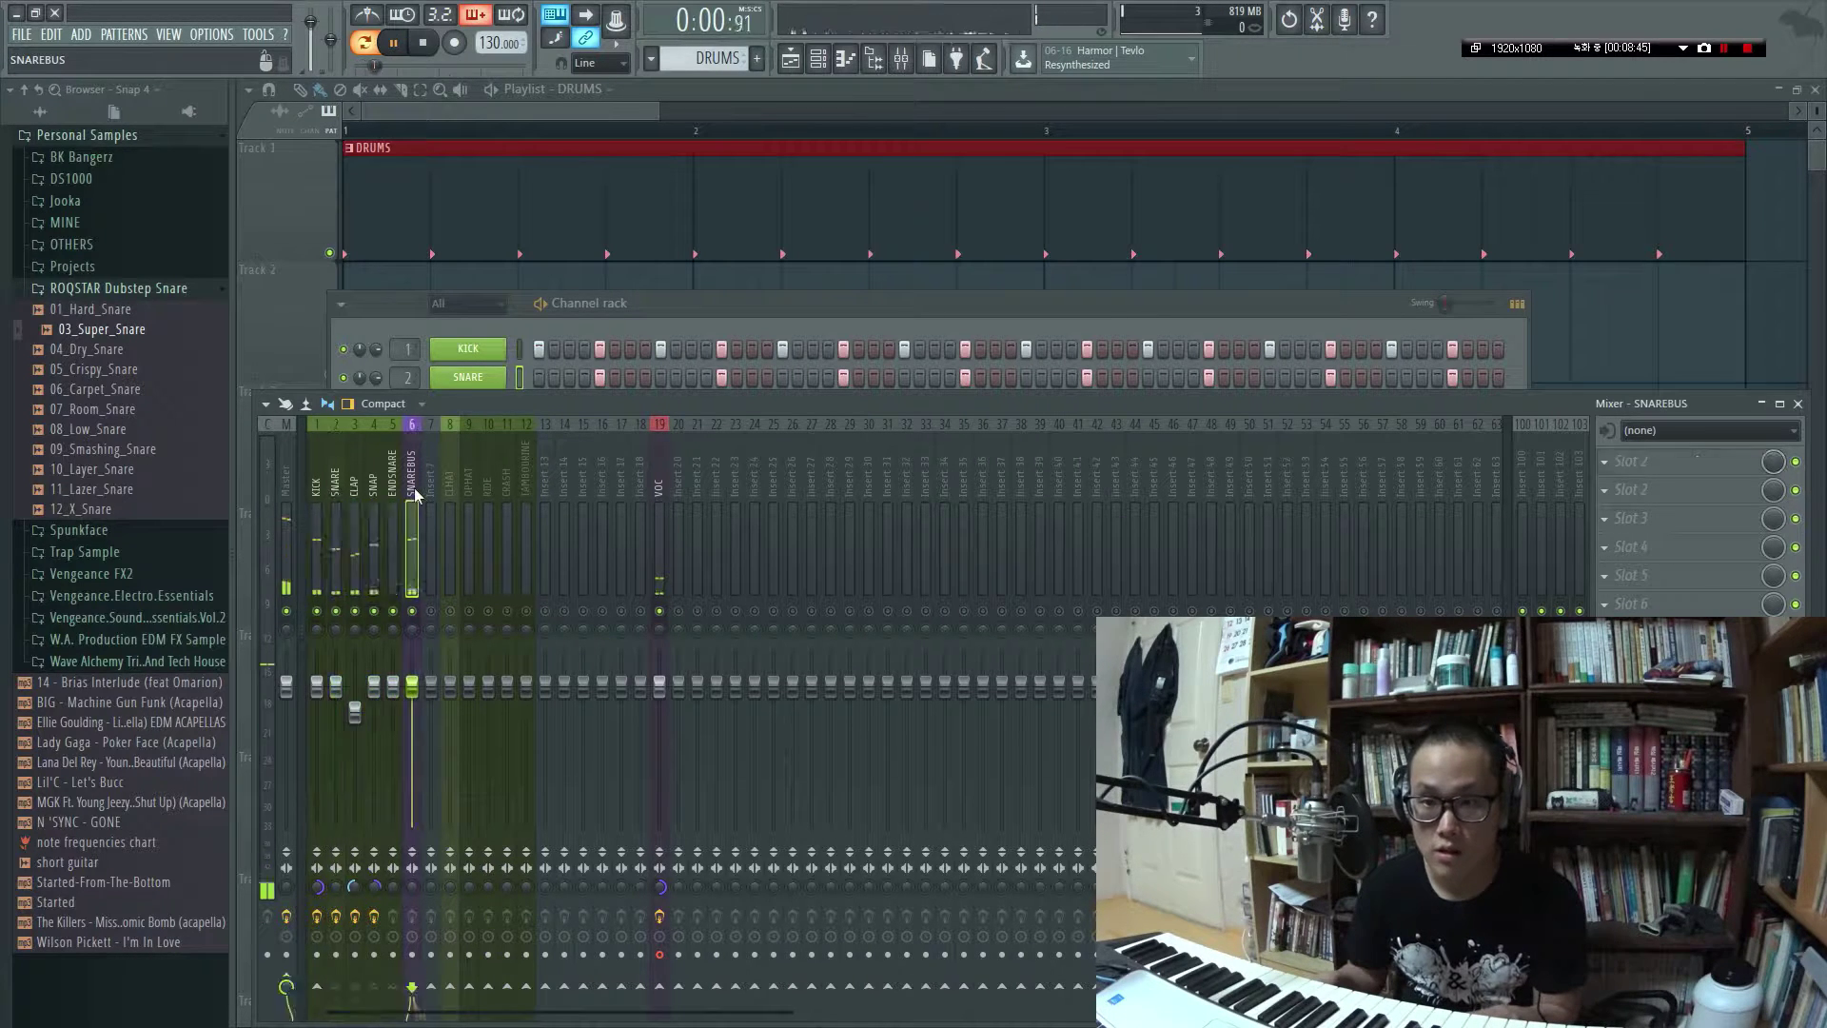
{"action": "left_click", "coordinate": [1715, 465]}
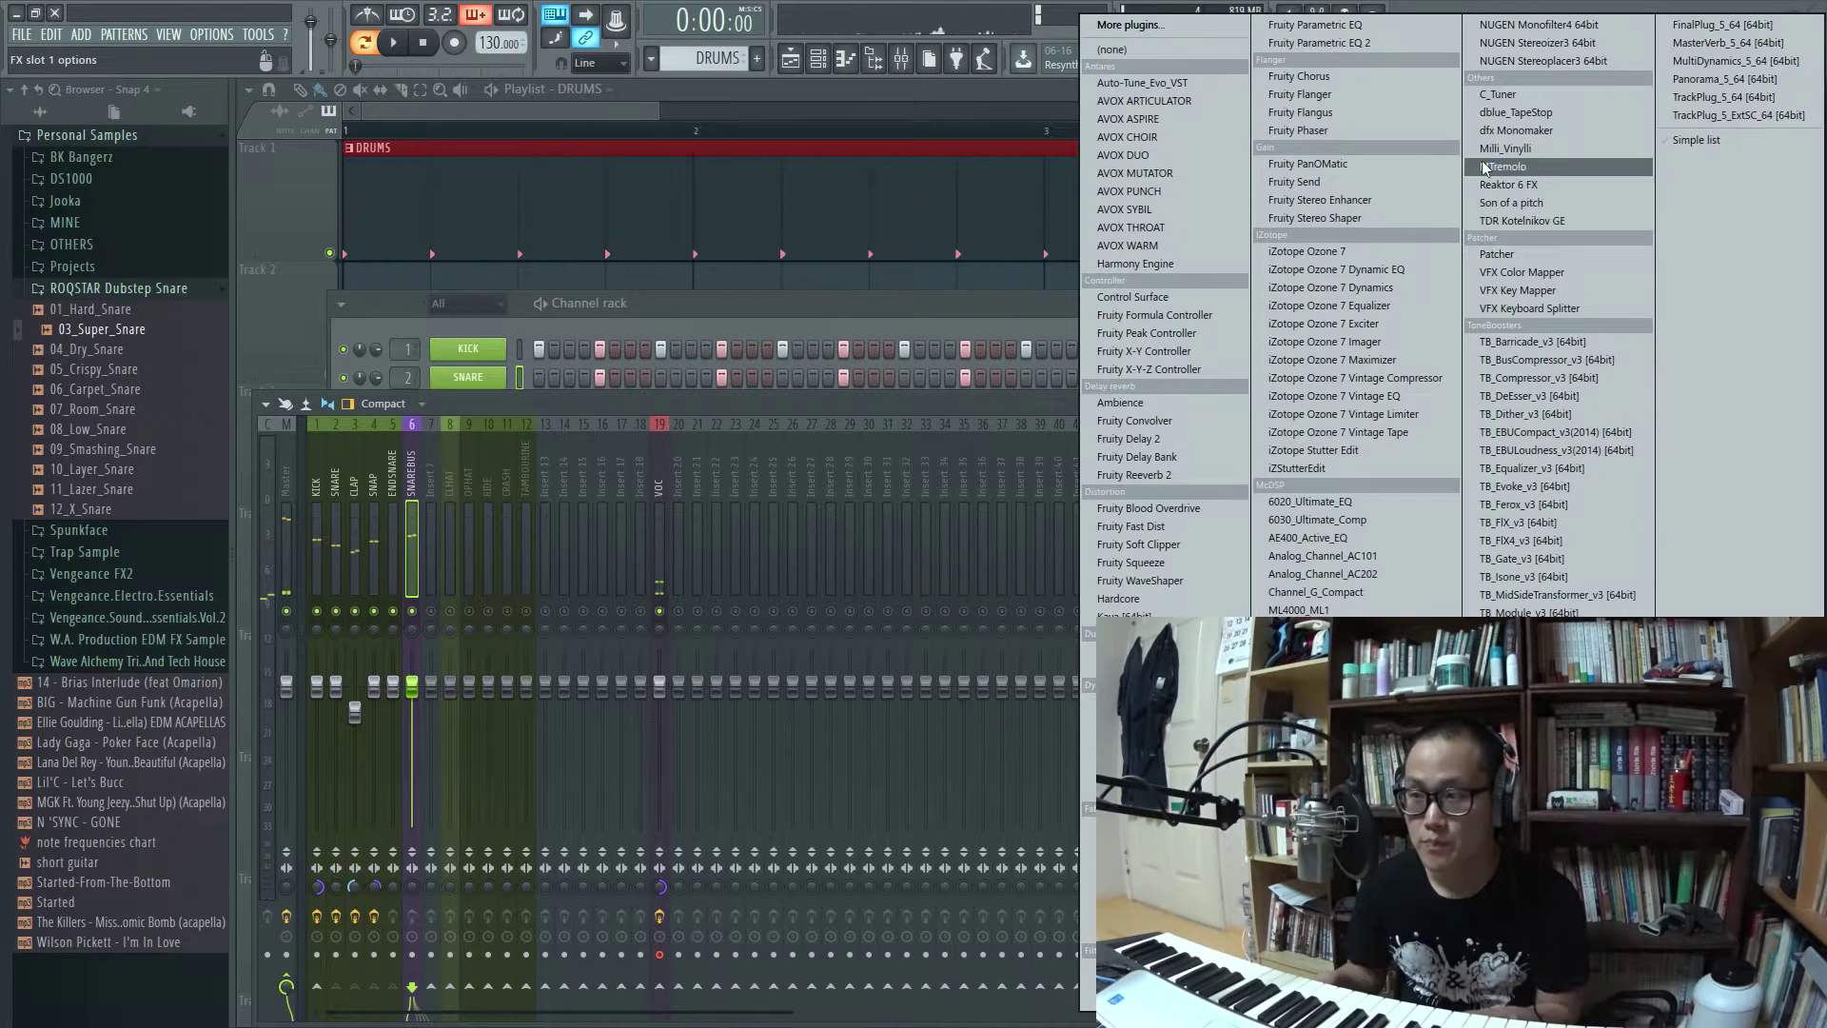
{"action": "left_click", "coordinate": [1408, 55]}
Play the pattern repeatedly to examine the combined snare layers' spectrum in the SNAREBUS EQ, and close the EQ
{"action": "key", "text": "space"}
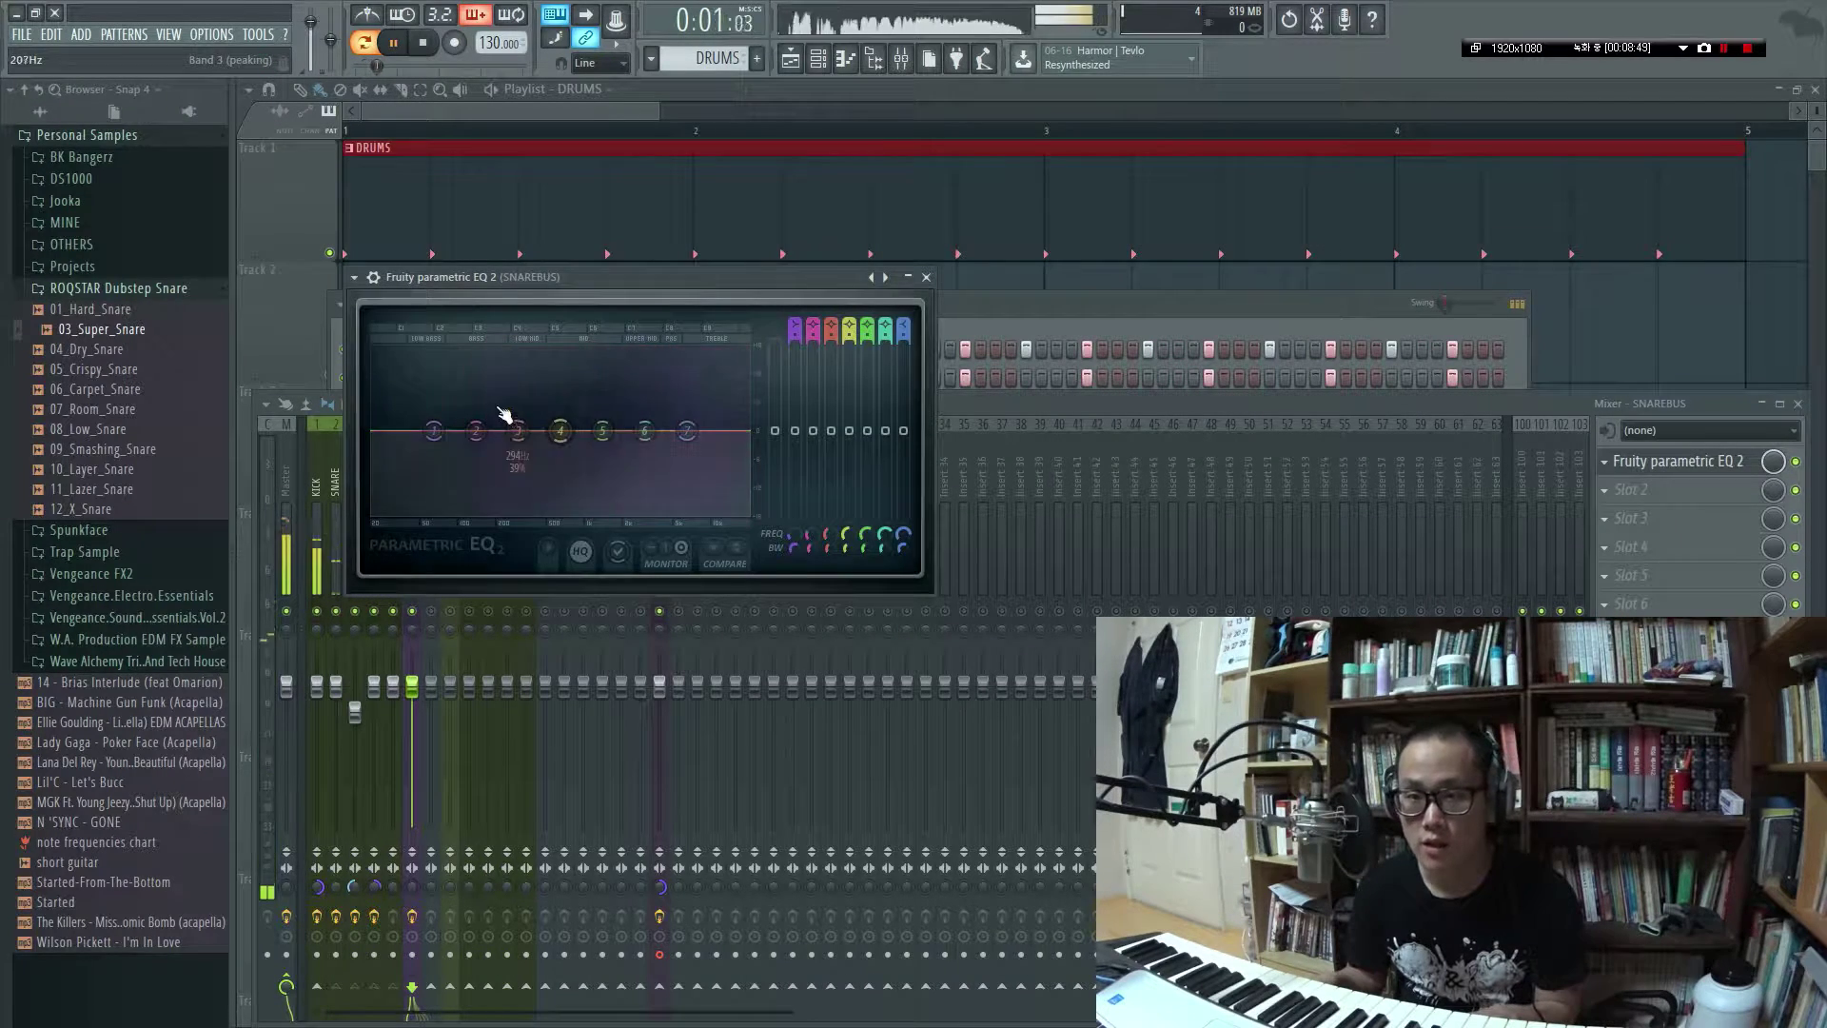
{"action": "key", "text": "space"}
{"action": "key", "text": "space"}
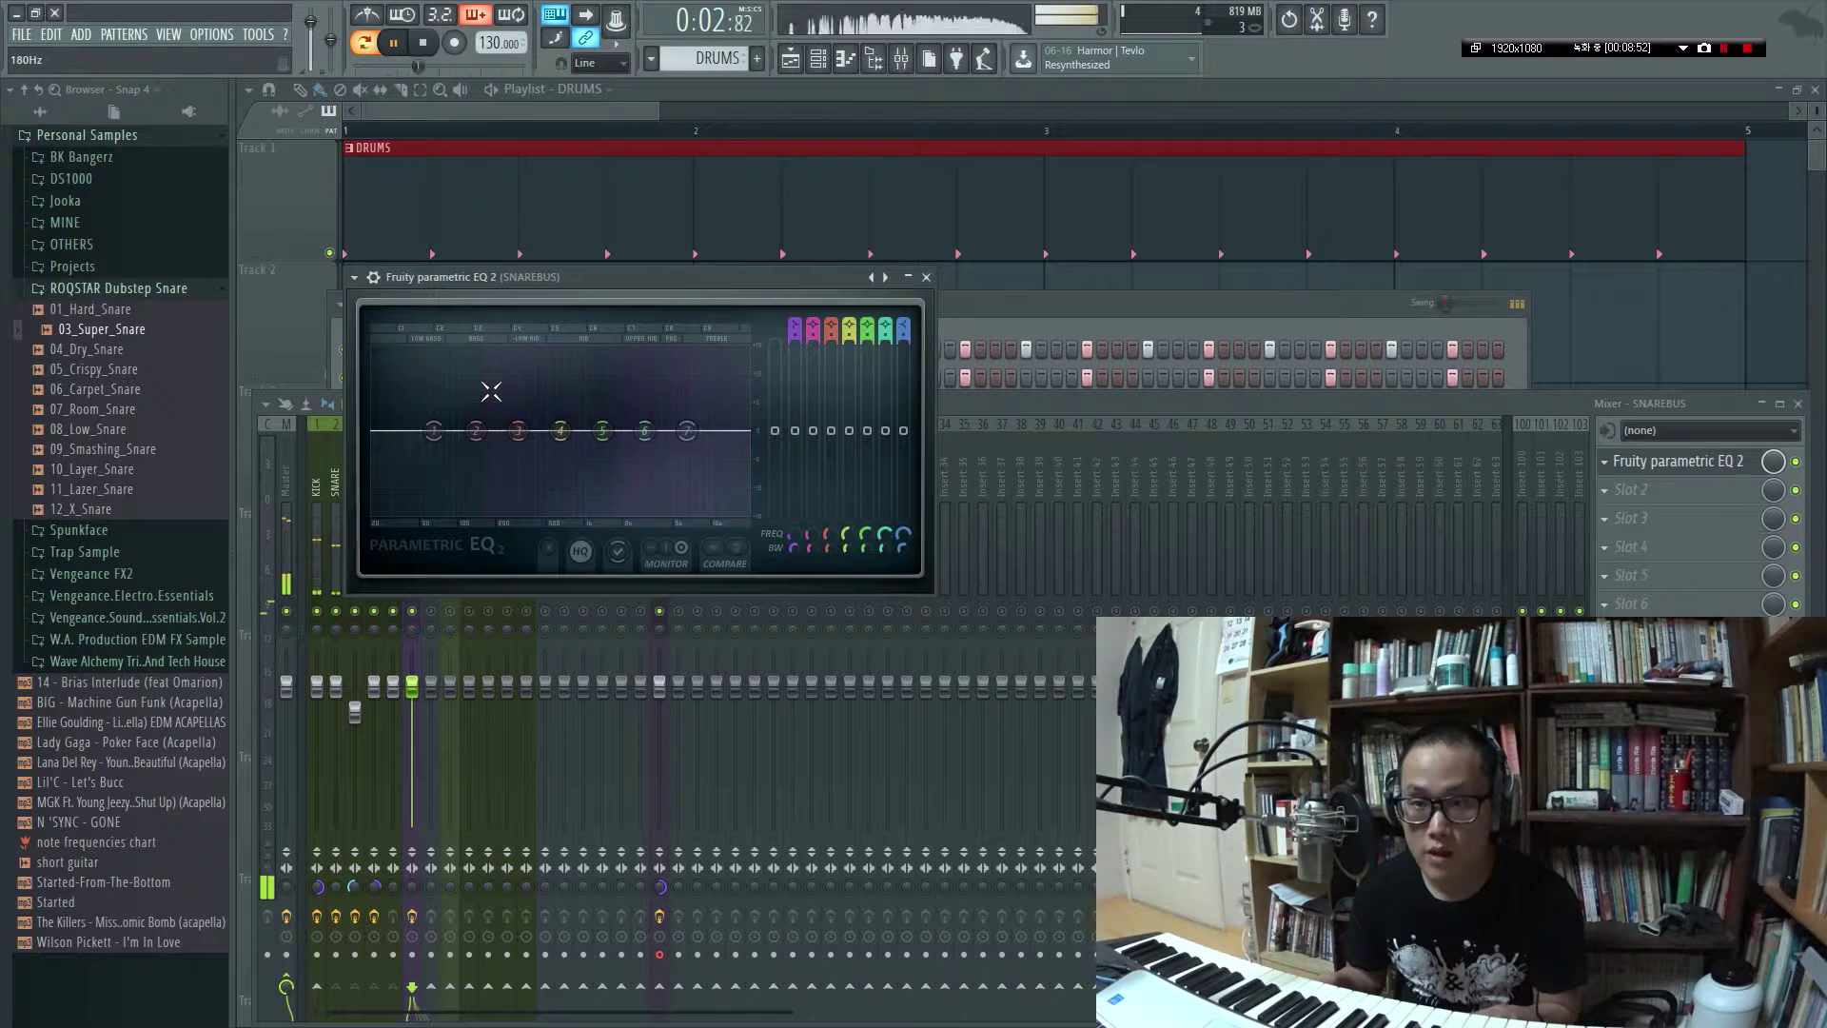
{"action": "key", "text": "space"}
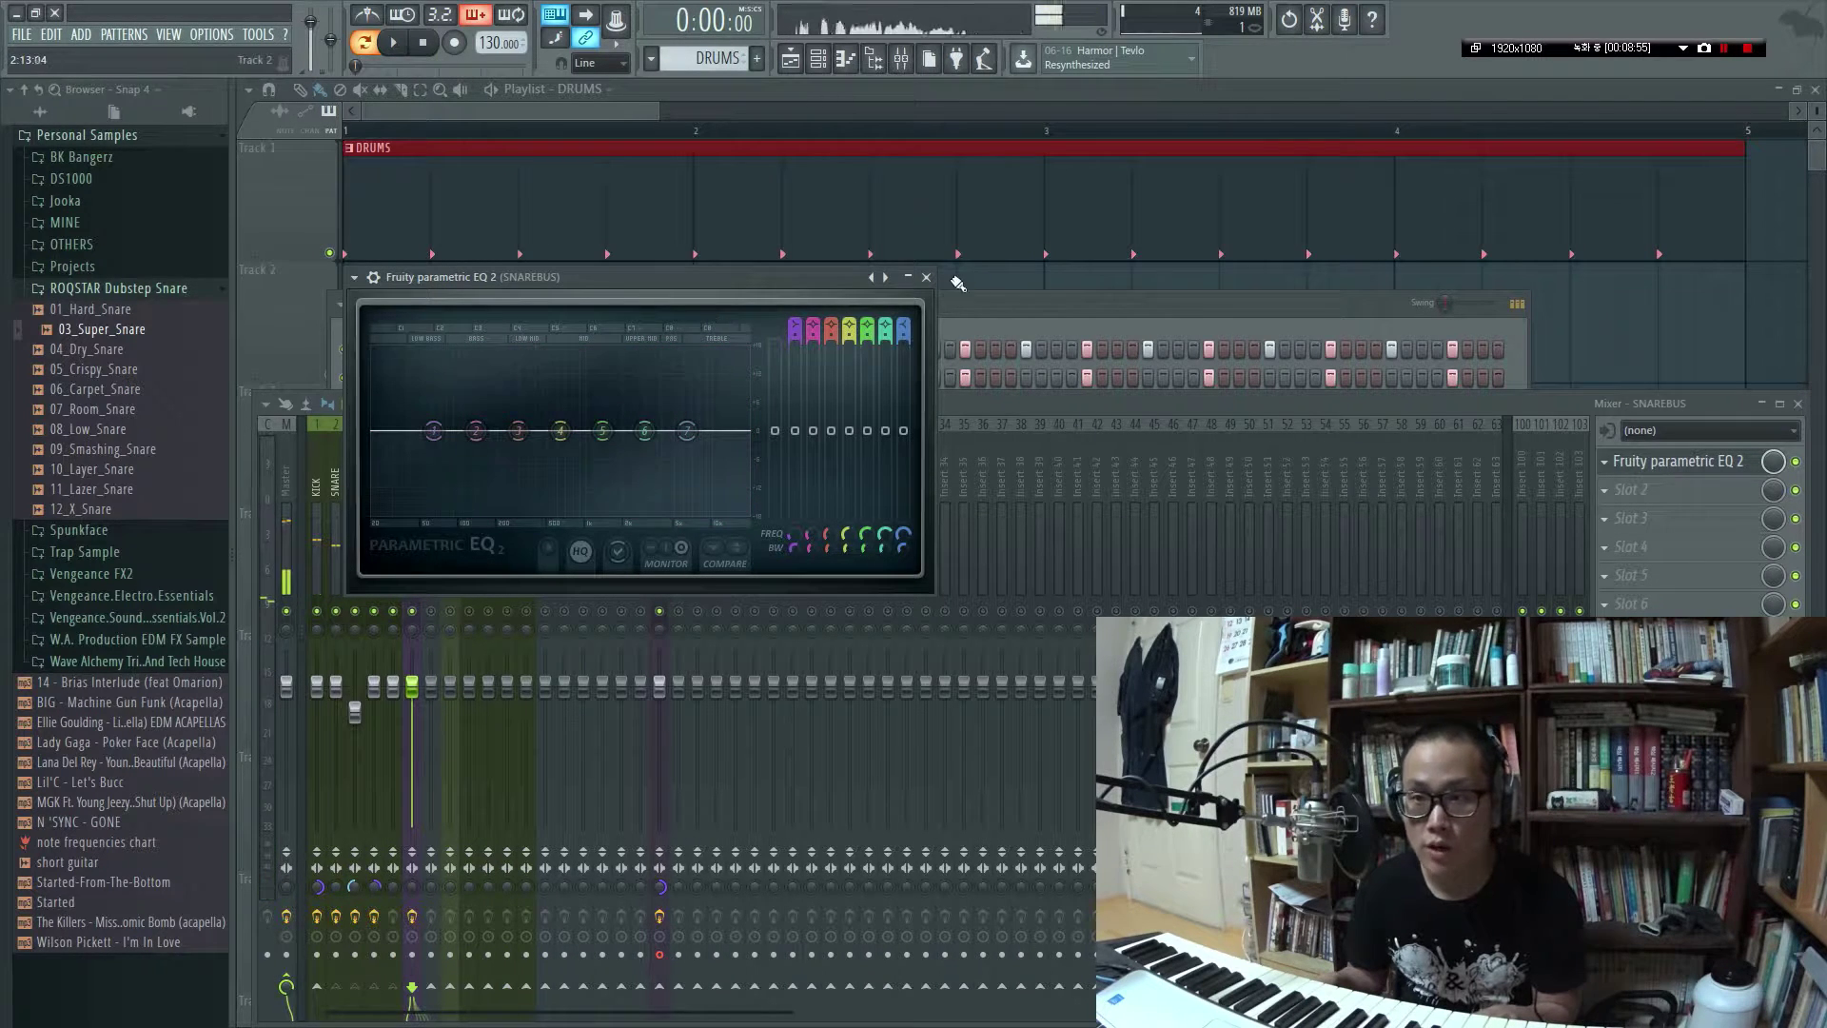
{"action": "key", "text": "space"}
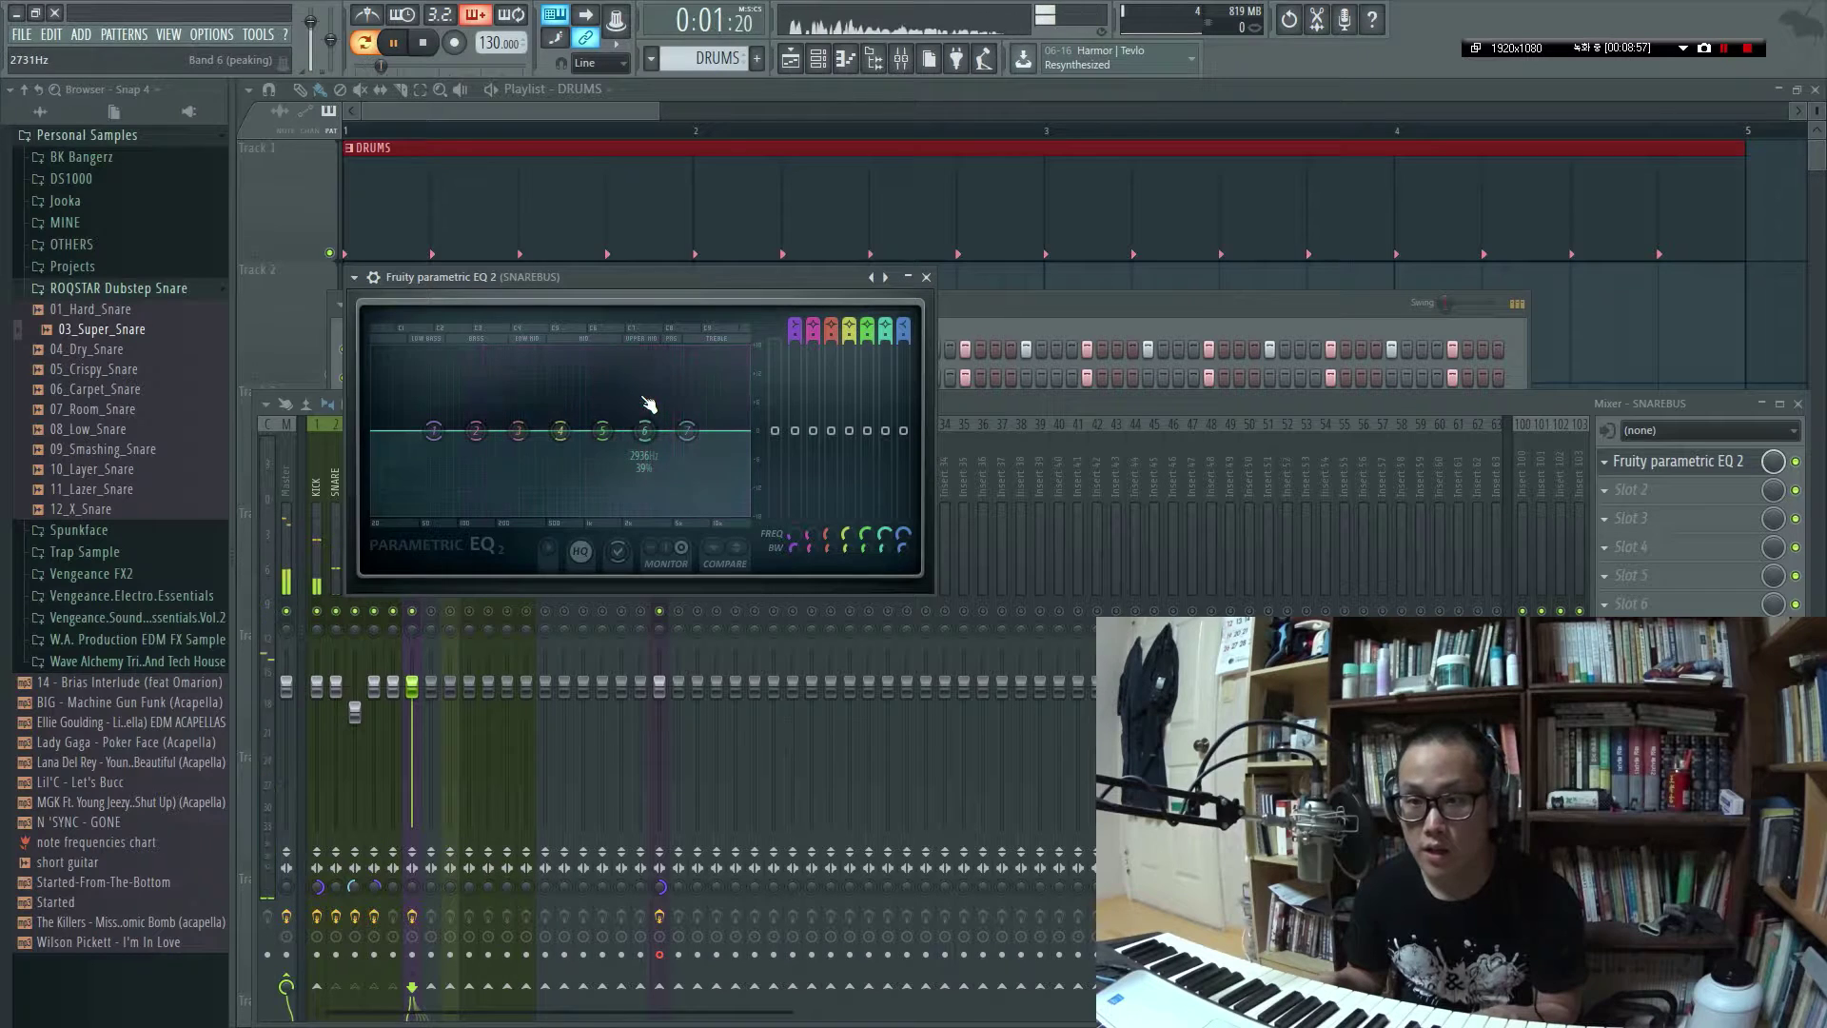
{"action": "key", "text": "space"}
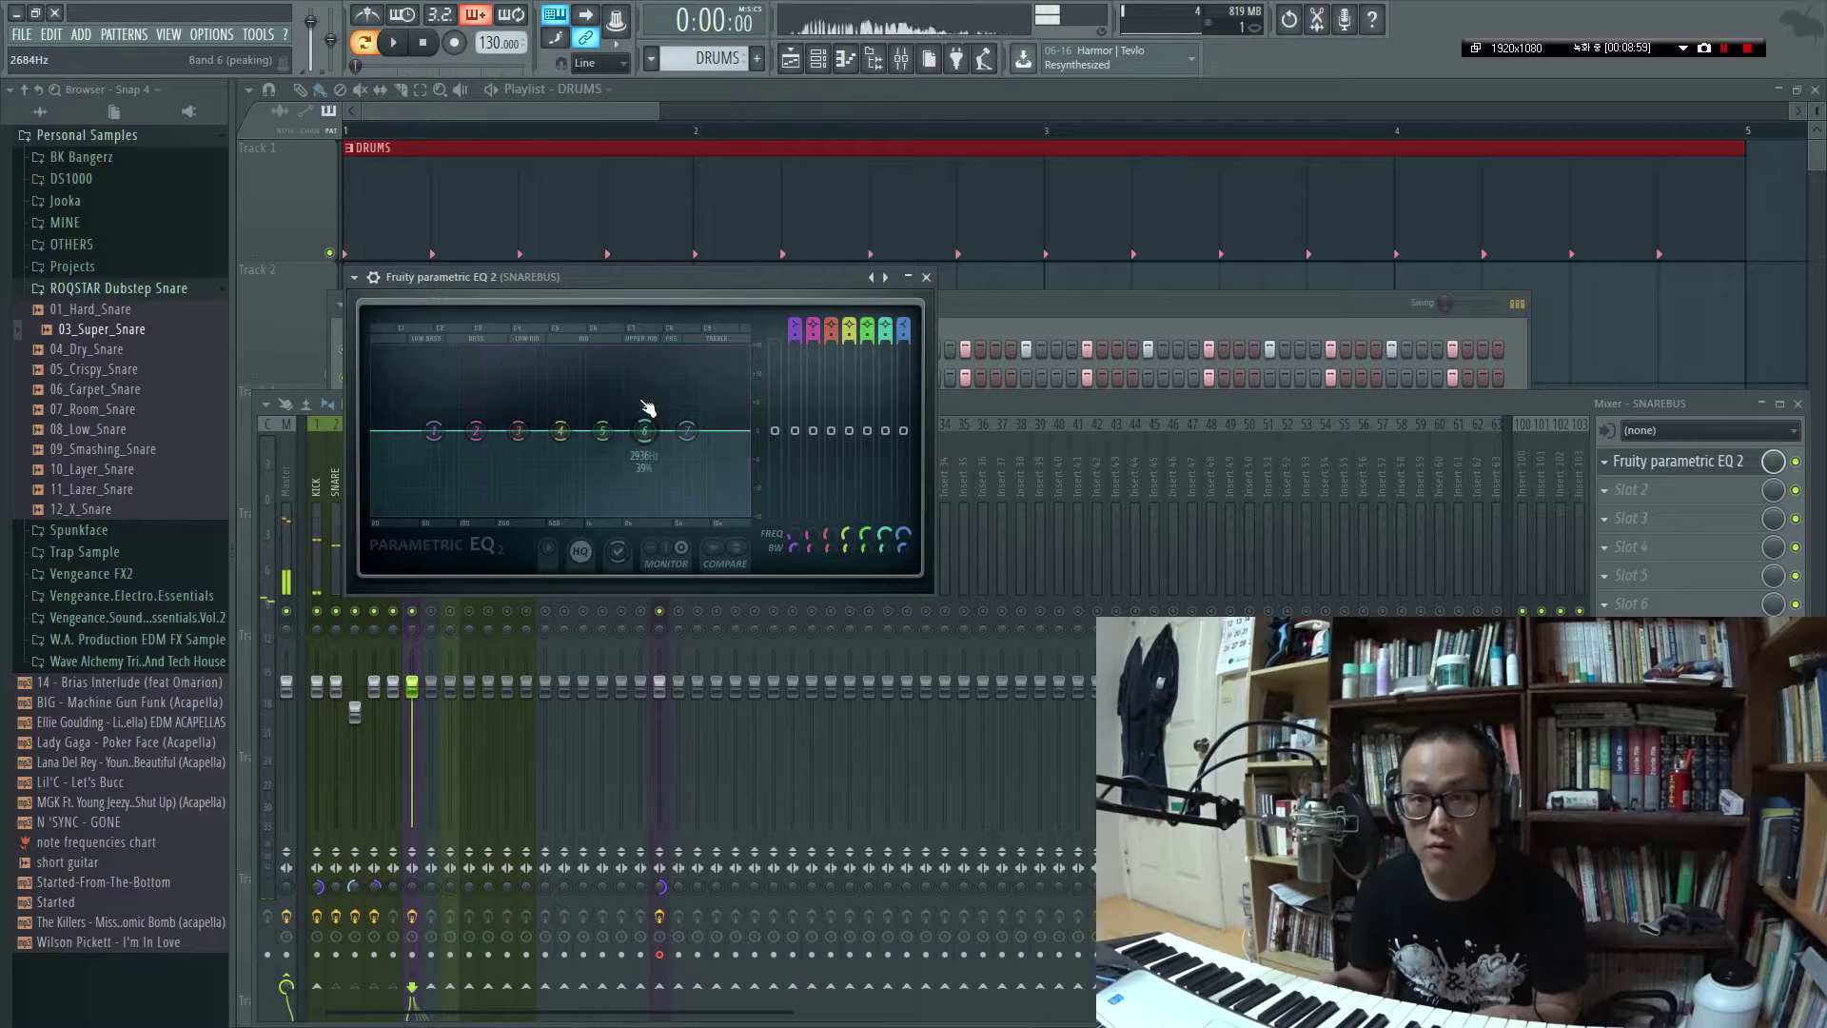
{"action": "key", "text": "Escape"}
Reopen the KICK EQ and, during playback, cut band 2 in the bass region and adjust its bandwidth
{"action": "left_click", "coordinate": [324, 490]}
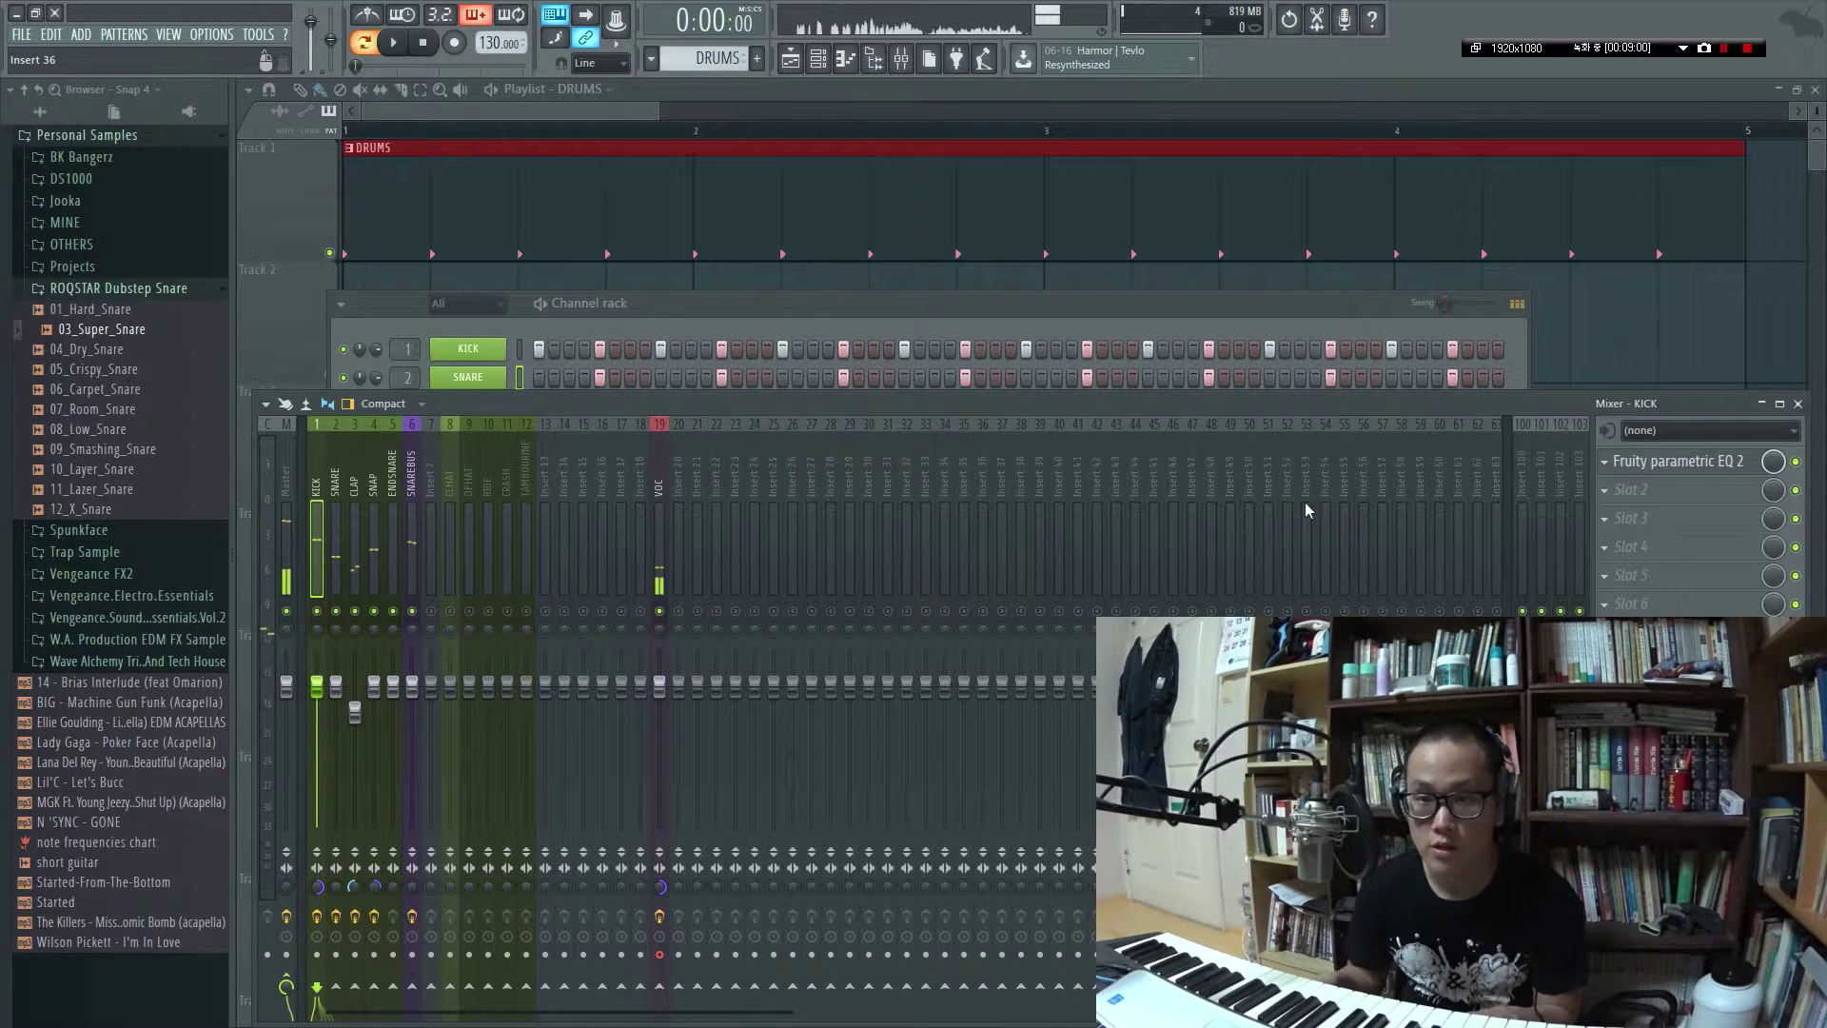
{"action": "left_click", "coordinate": [1713, 462]}
{"action": "key", "text": "space"}
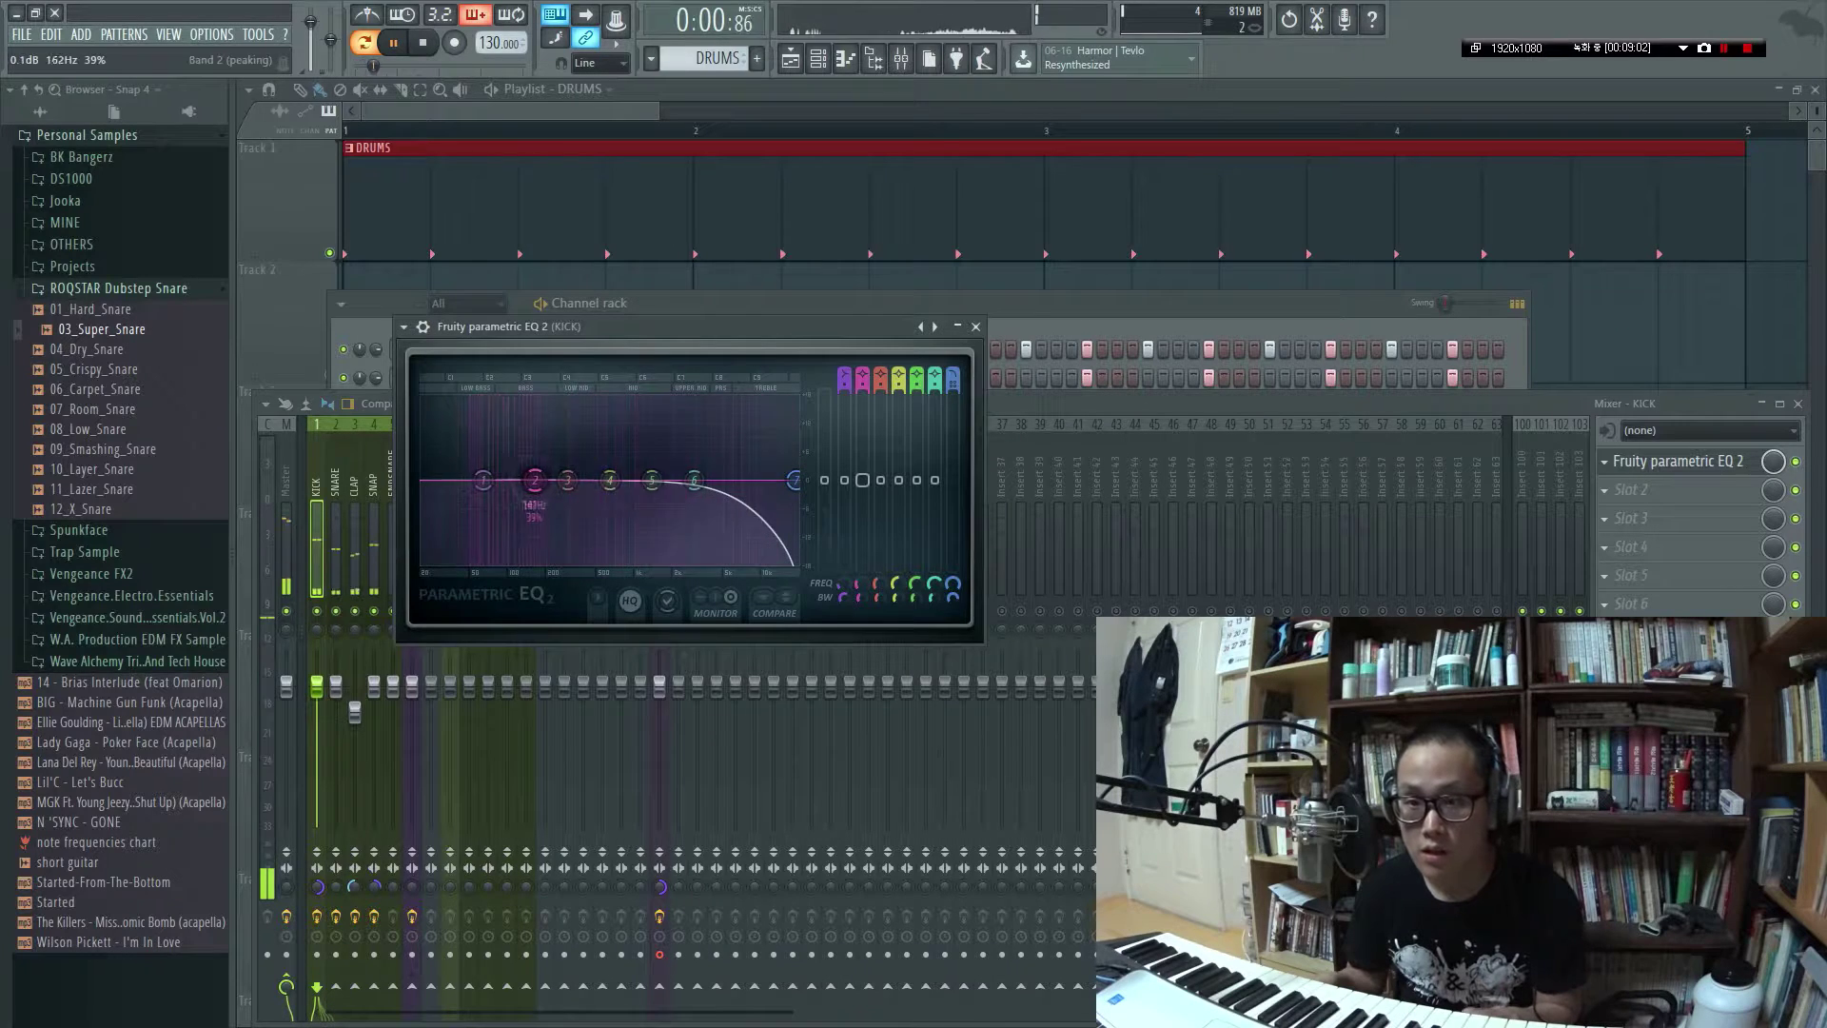
{"action": "left_click_drag", "start_coordinate": [527, 481], "coordinate": [541, 498]}
{"action": "scroll", "coordinate": [542, 500], "scroll_direction": "down", "scroll_amount": 5}
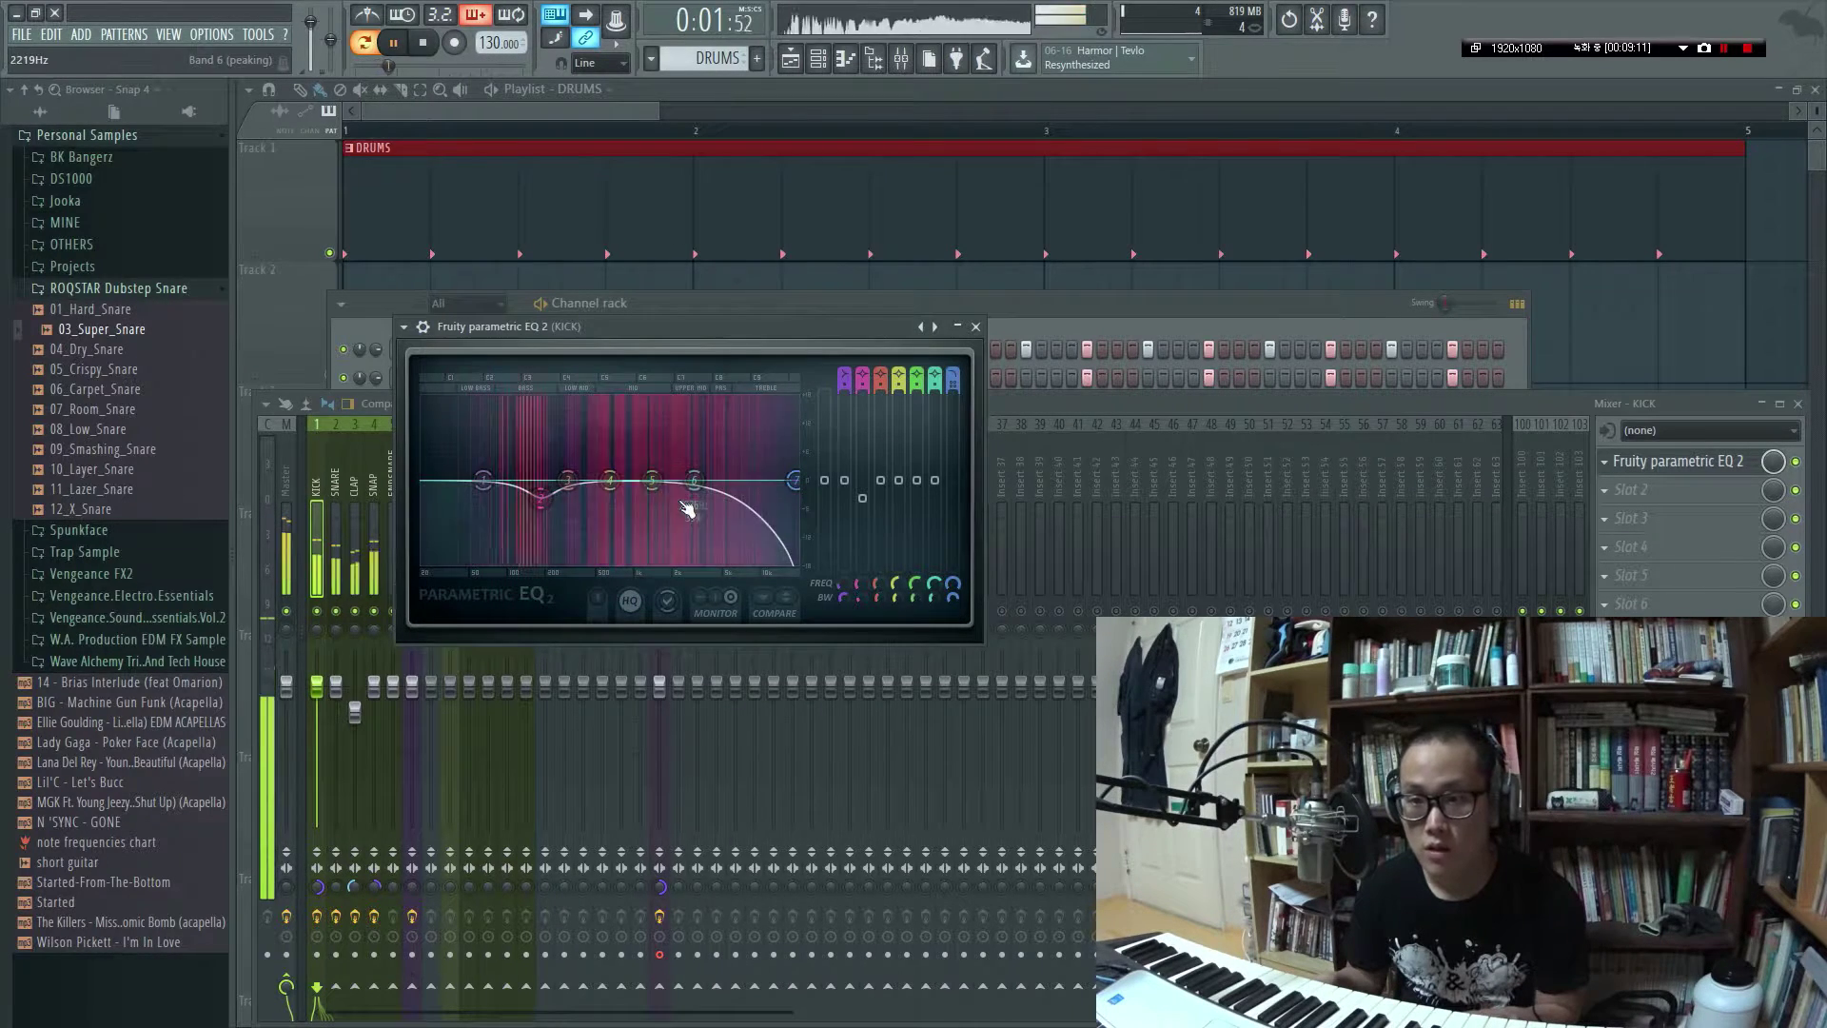
Lower band 6 of the KICK EQ to about -4.4 dB near 2876 Hz, stop playback and close the EQ
{"action": "left_click_drag", "start_coordinate": [699, 488], "coordinate": [692, 502]}
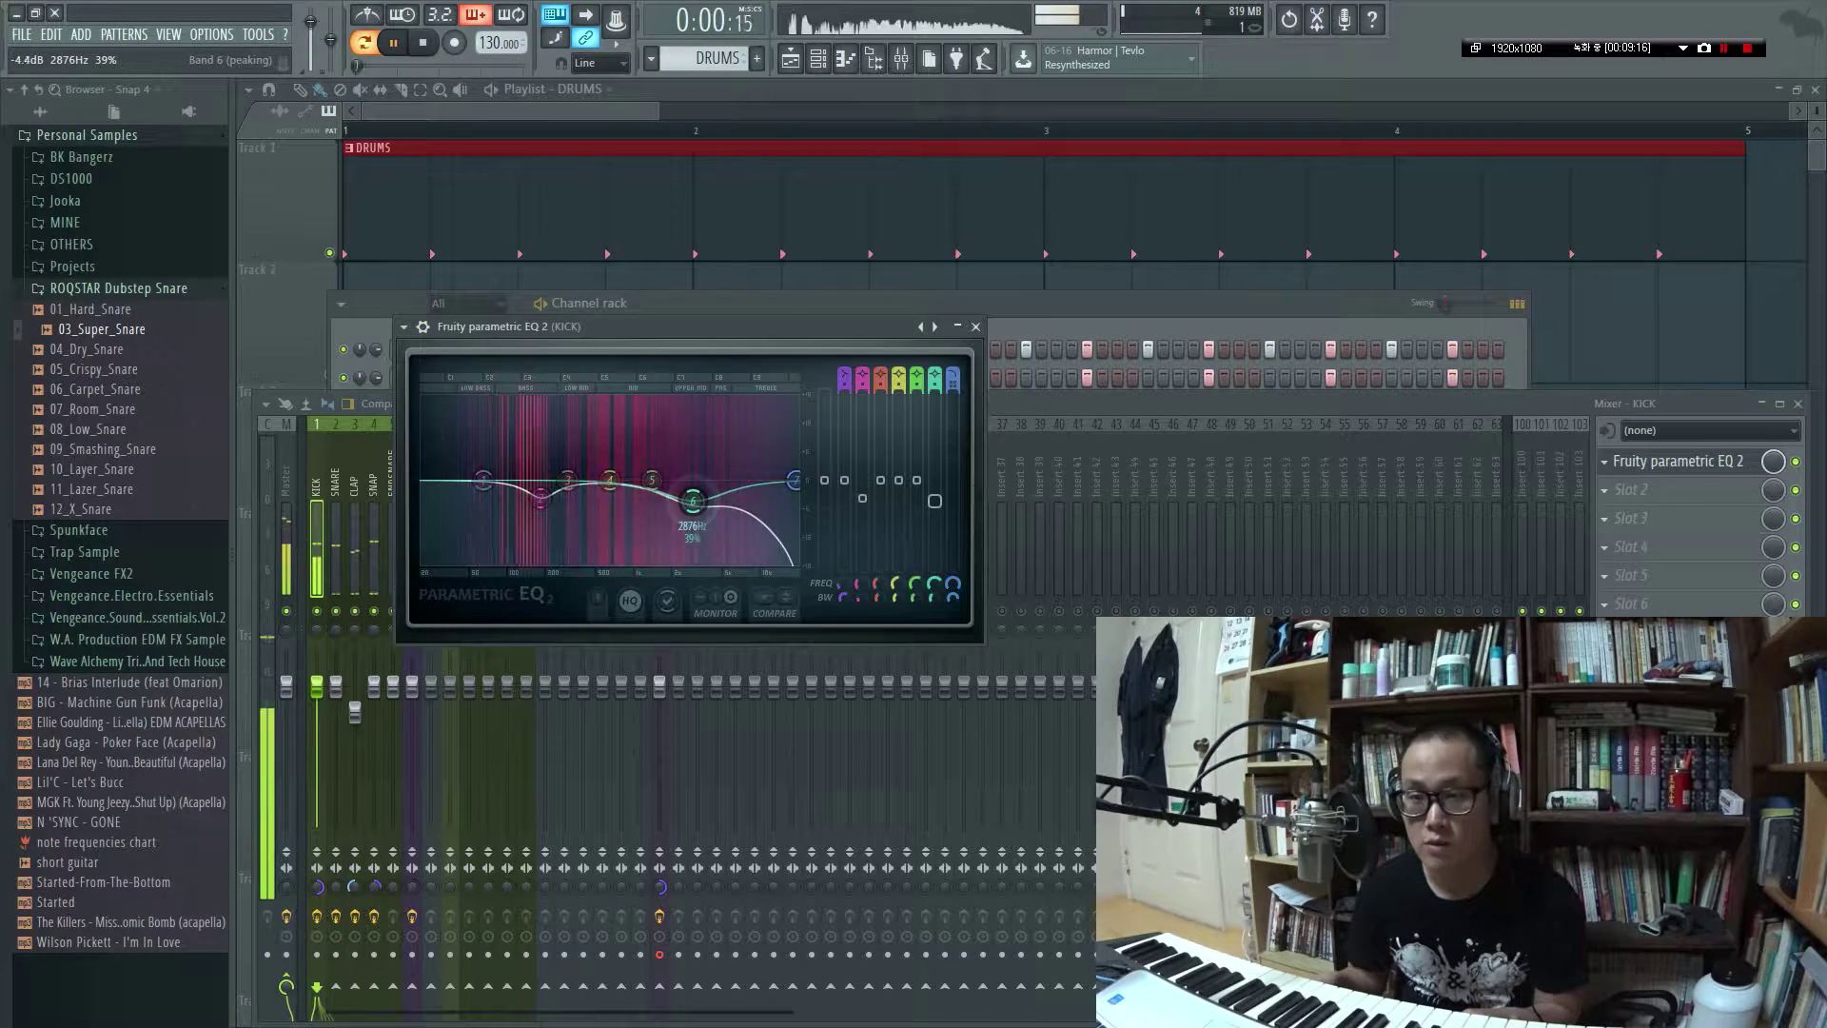
{"action": "key", "text": "space"}
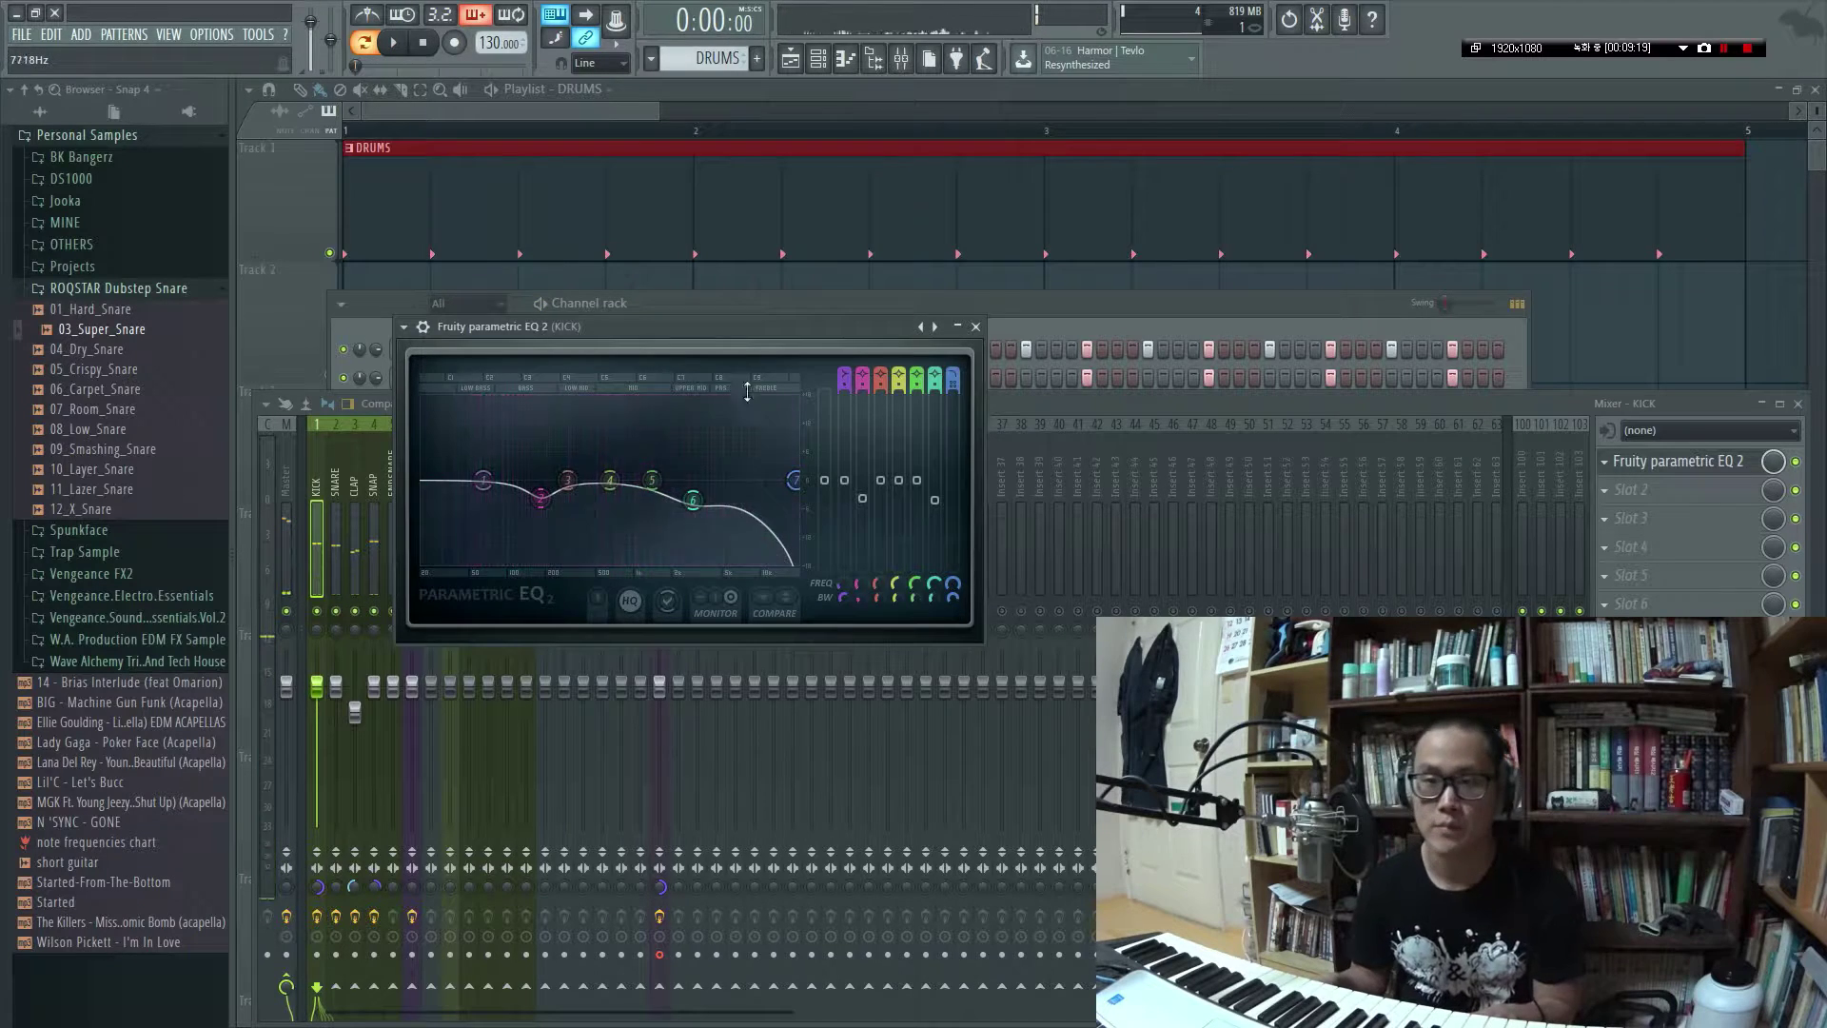
{"action": "left_click", "coordinate": [975, 326]}
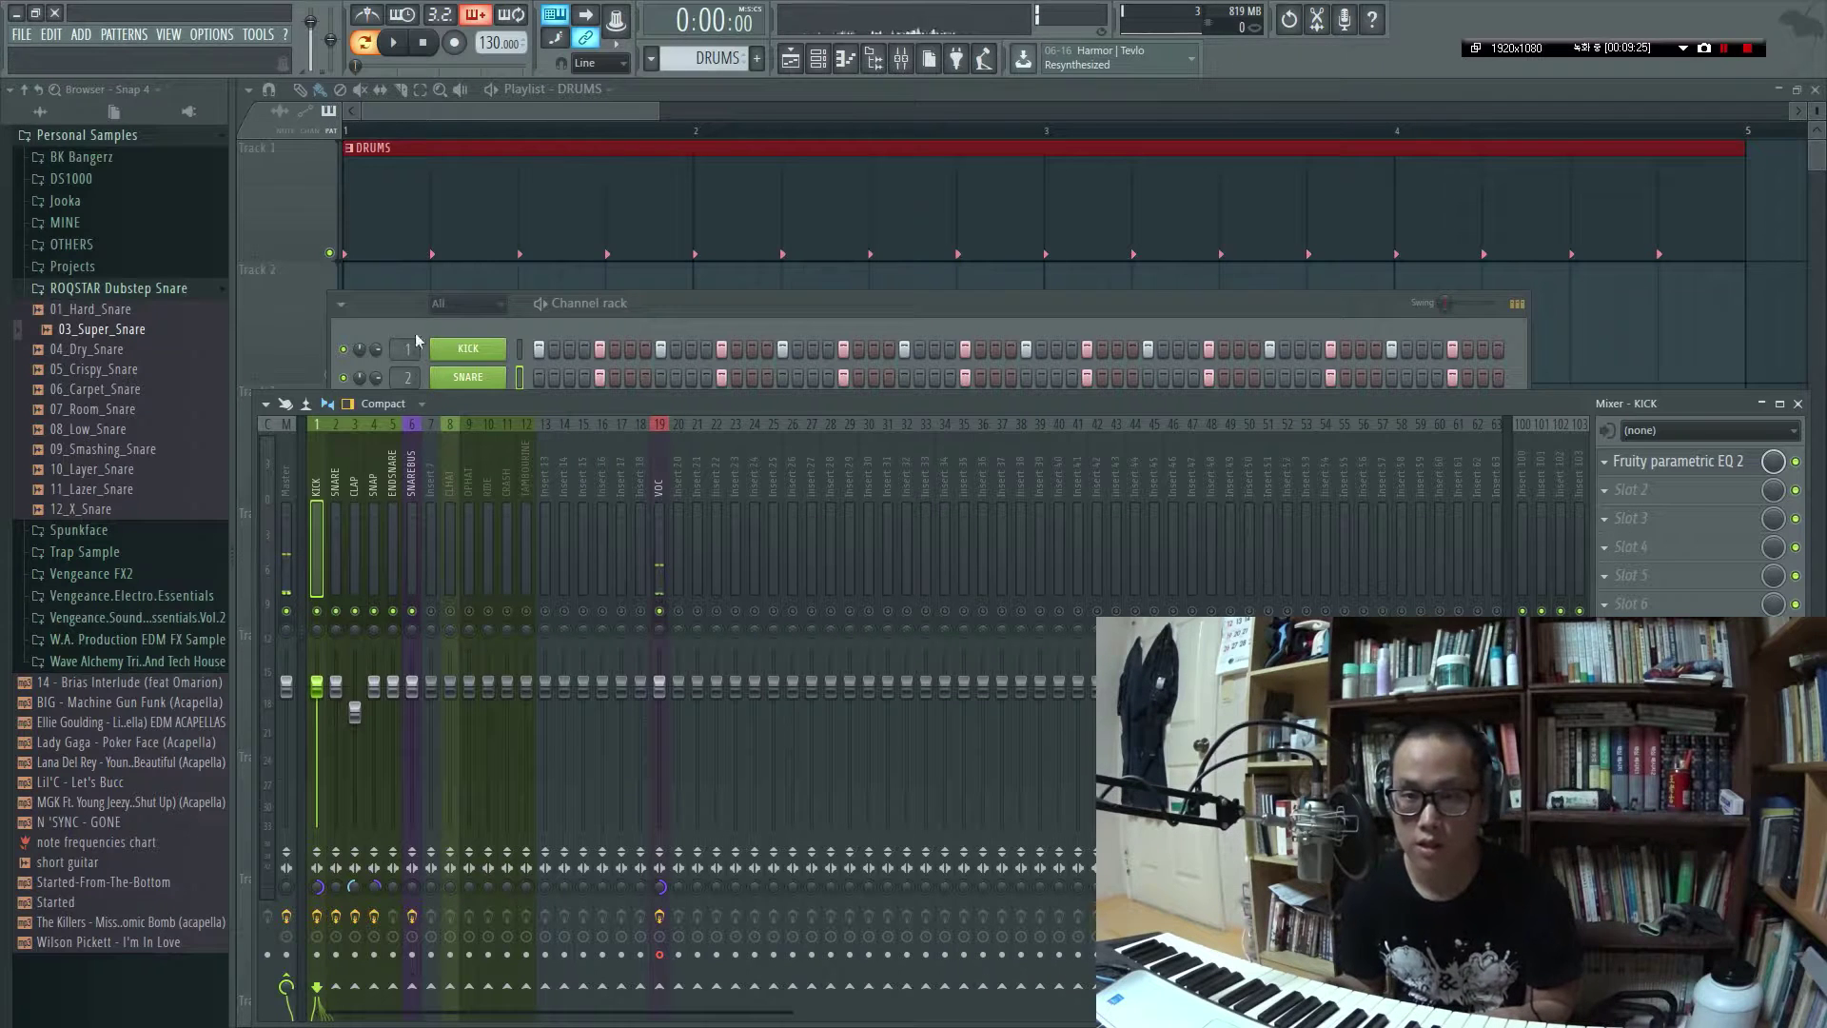
Insert Fruity Reeverb 2 in slot 2 of the SNARE track and place its window over the mixer
{"action": "left_click", "coordinate": [336, 532]}
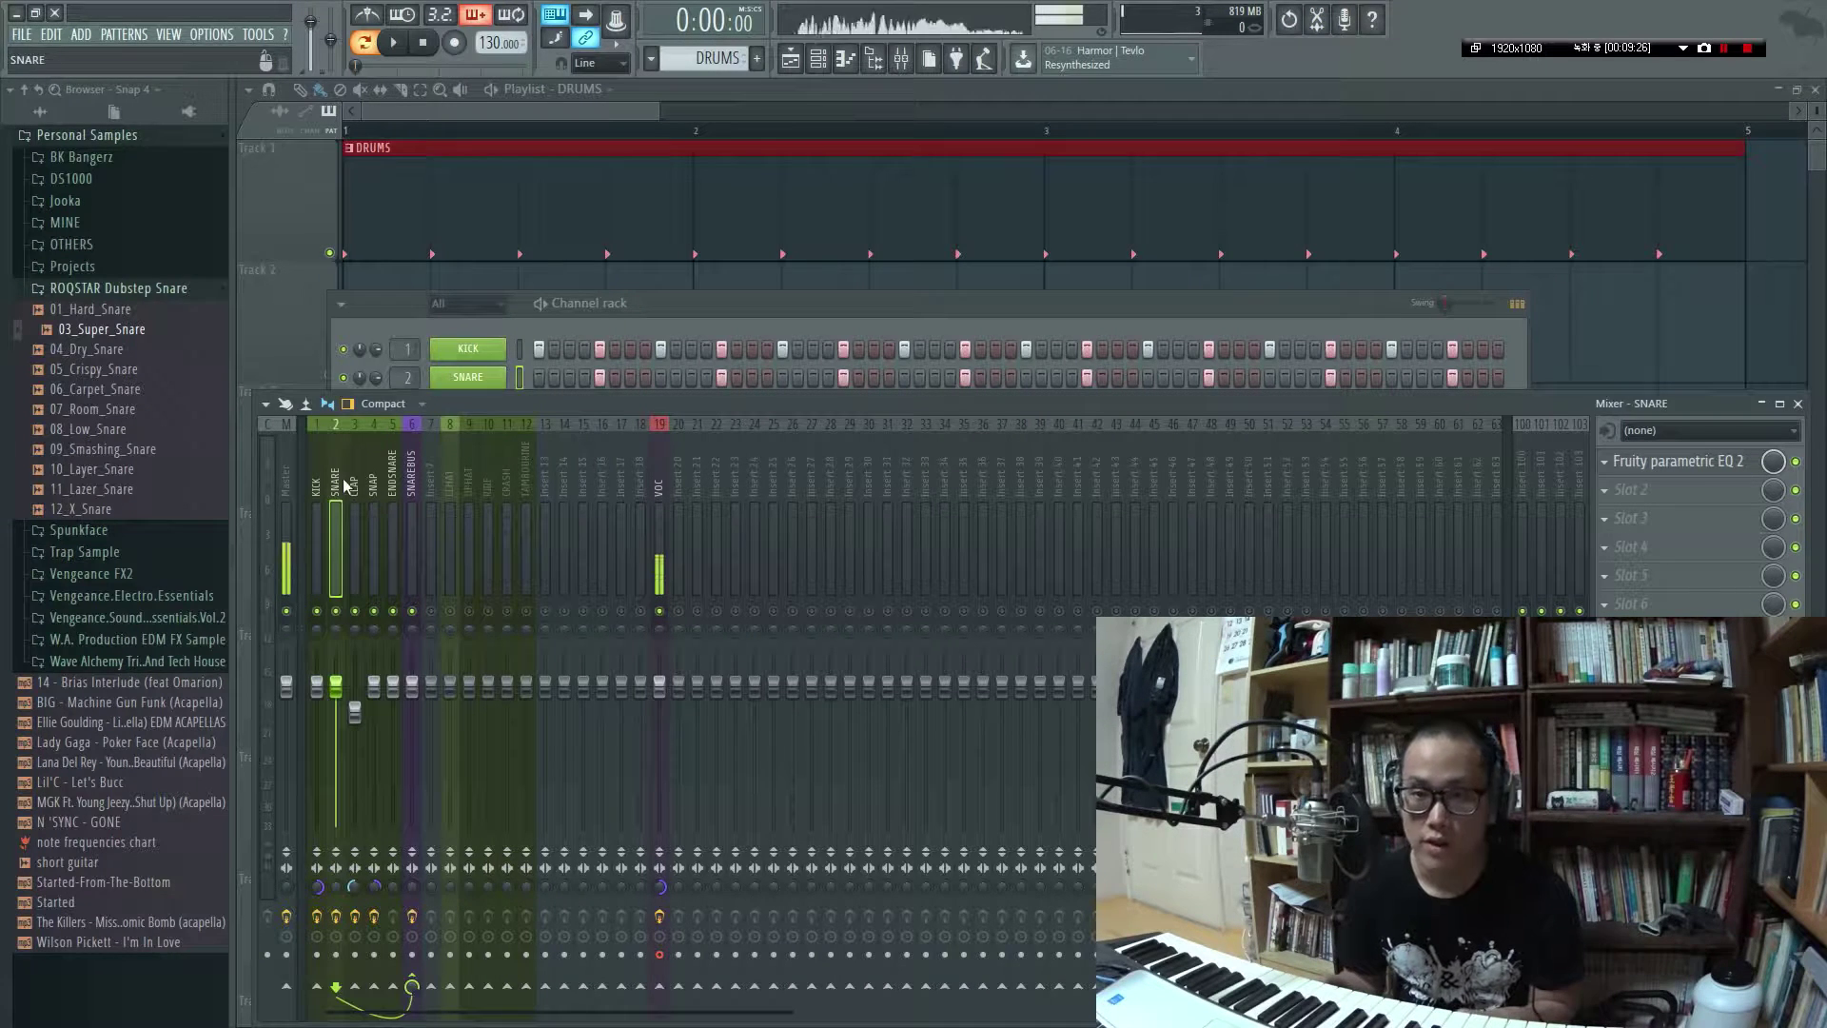
{"action": "left_click", "coordinate": [1665, 492]}
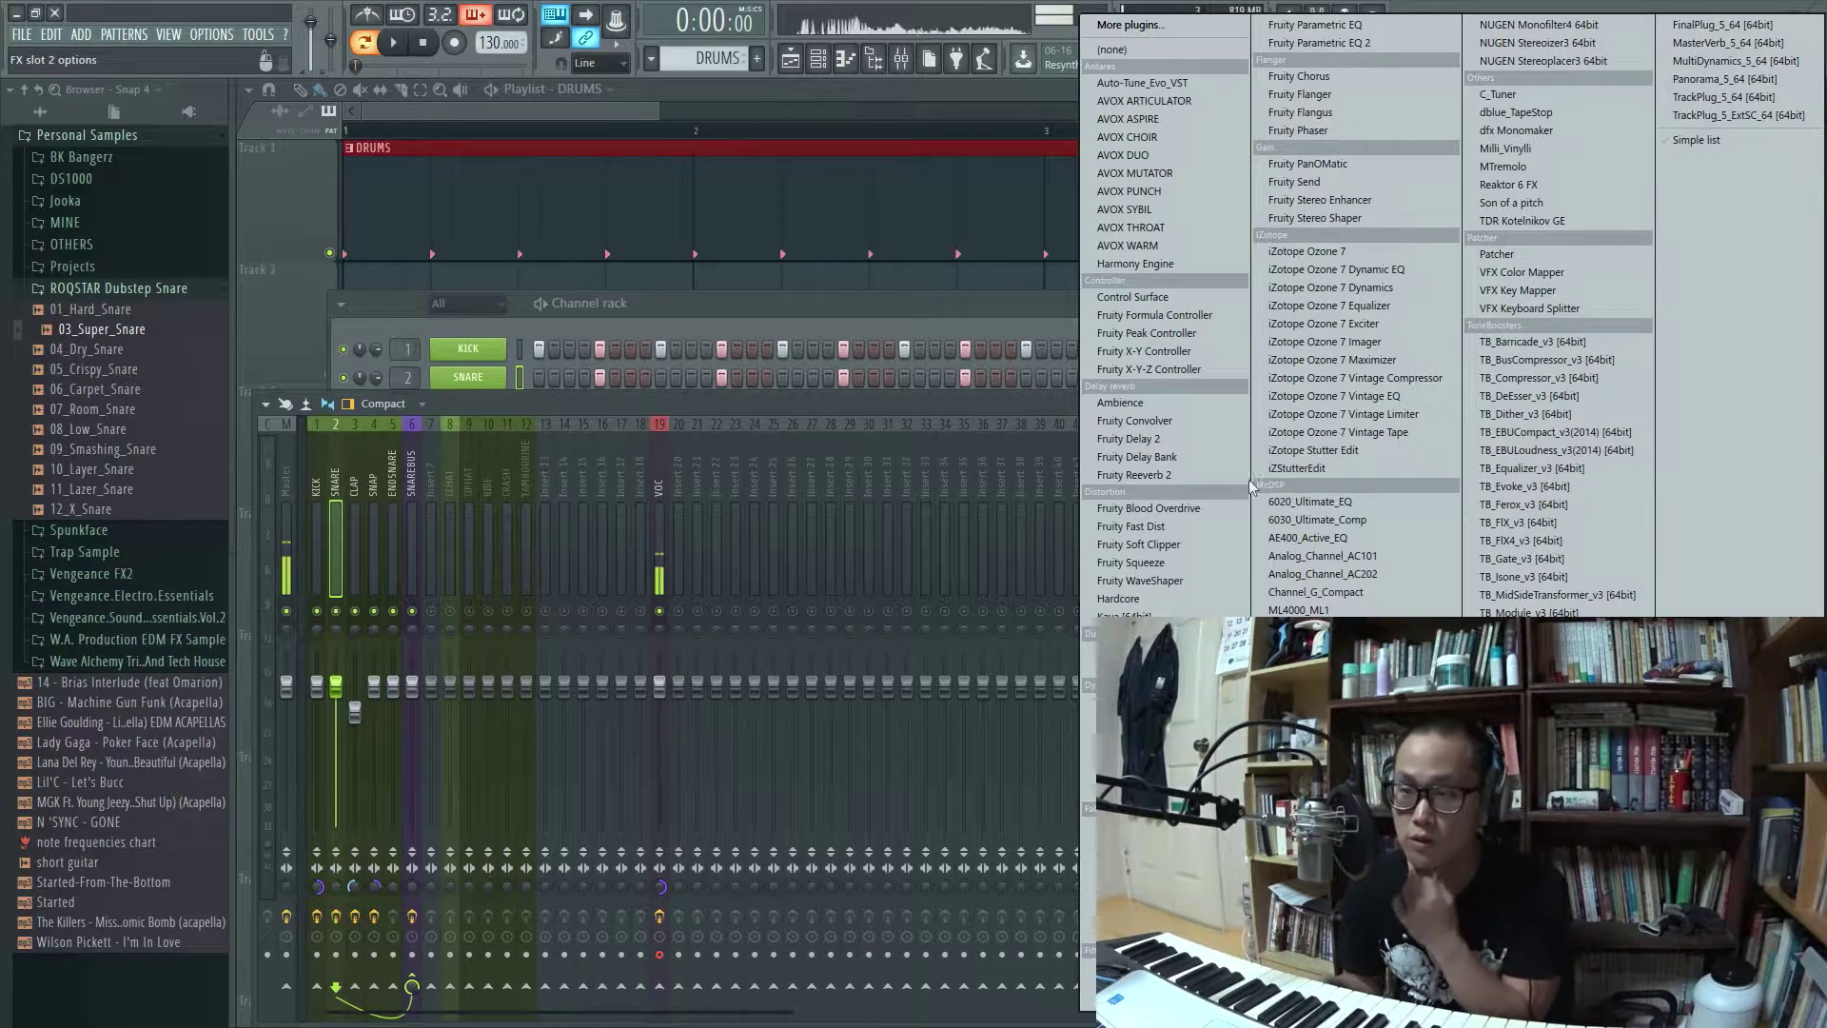
{"action": "left_click", "coordinate": [1132, 476]}
{"action": "left_click_drag", "start_coordinate": [557, 253], "coordinate": [714, 459]}
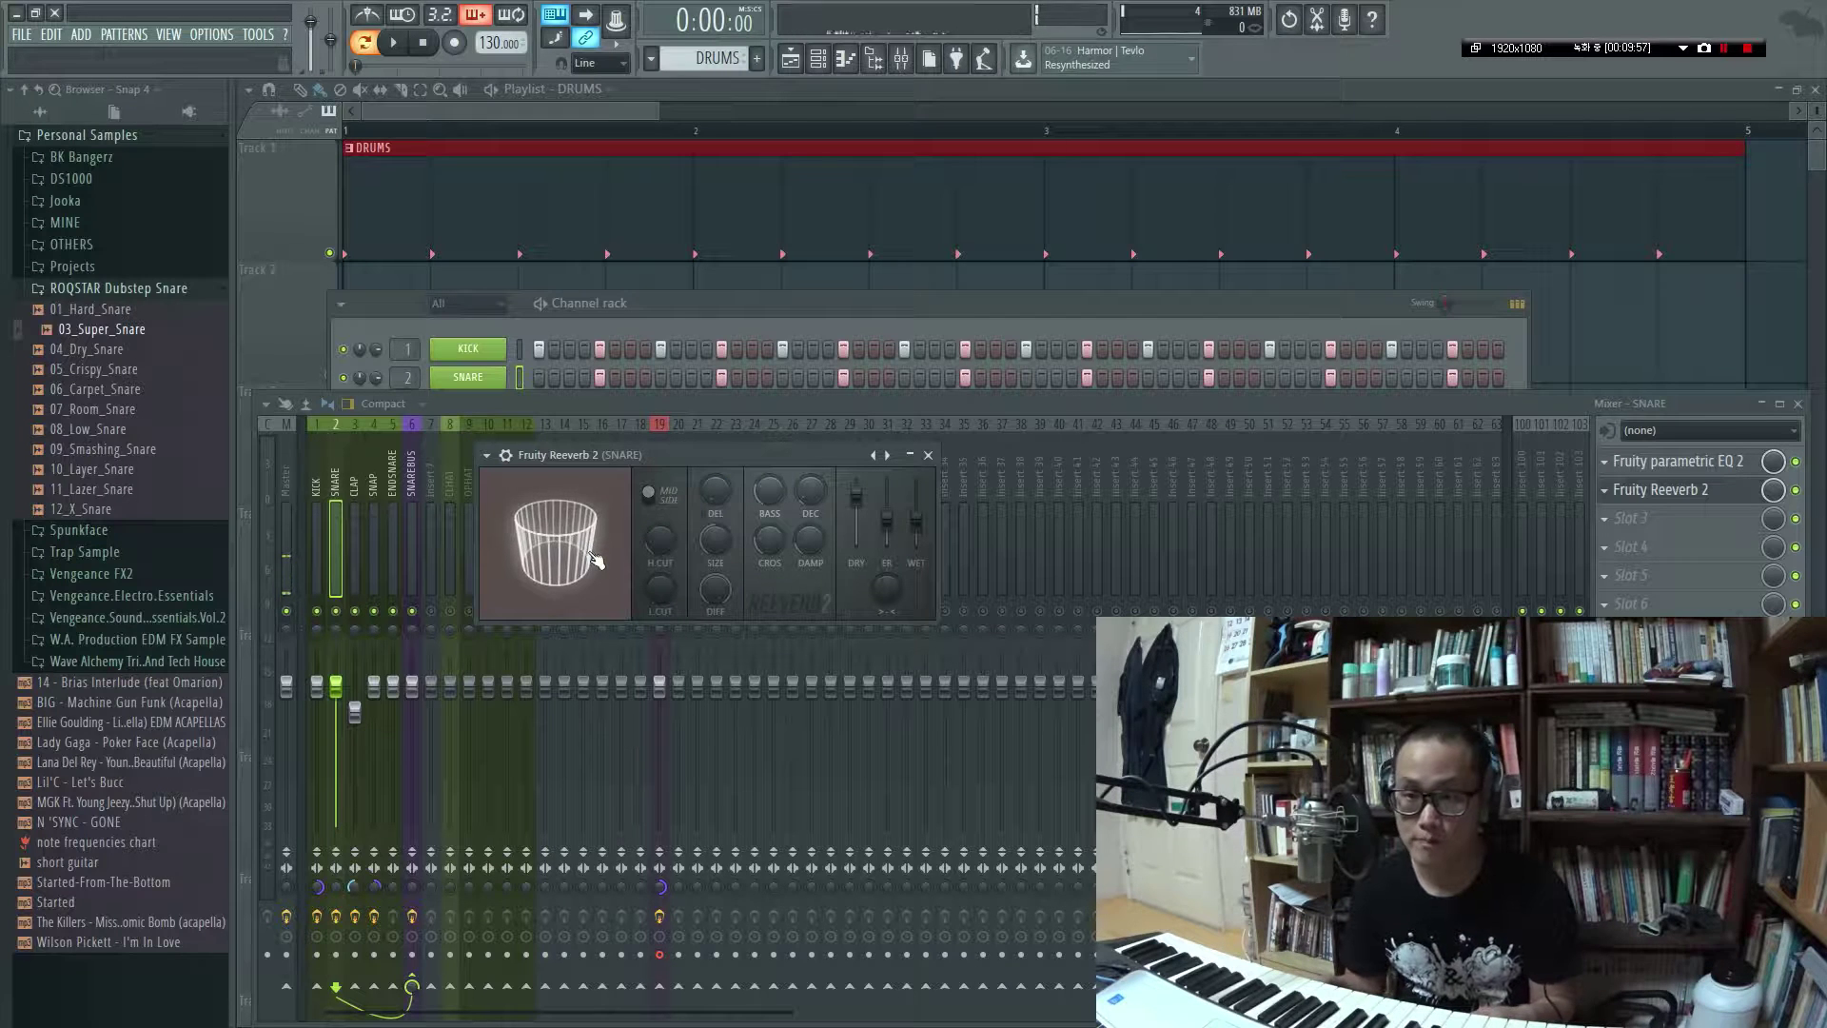
Solo the SNARE track and widen the room of its Fruity Reeverb 2 during playback
{"action": "right_click", "coordinate": [338, 611]}
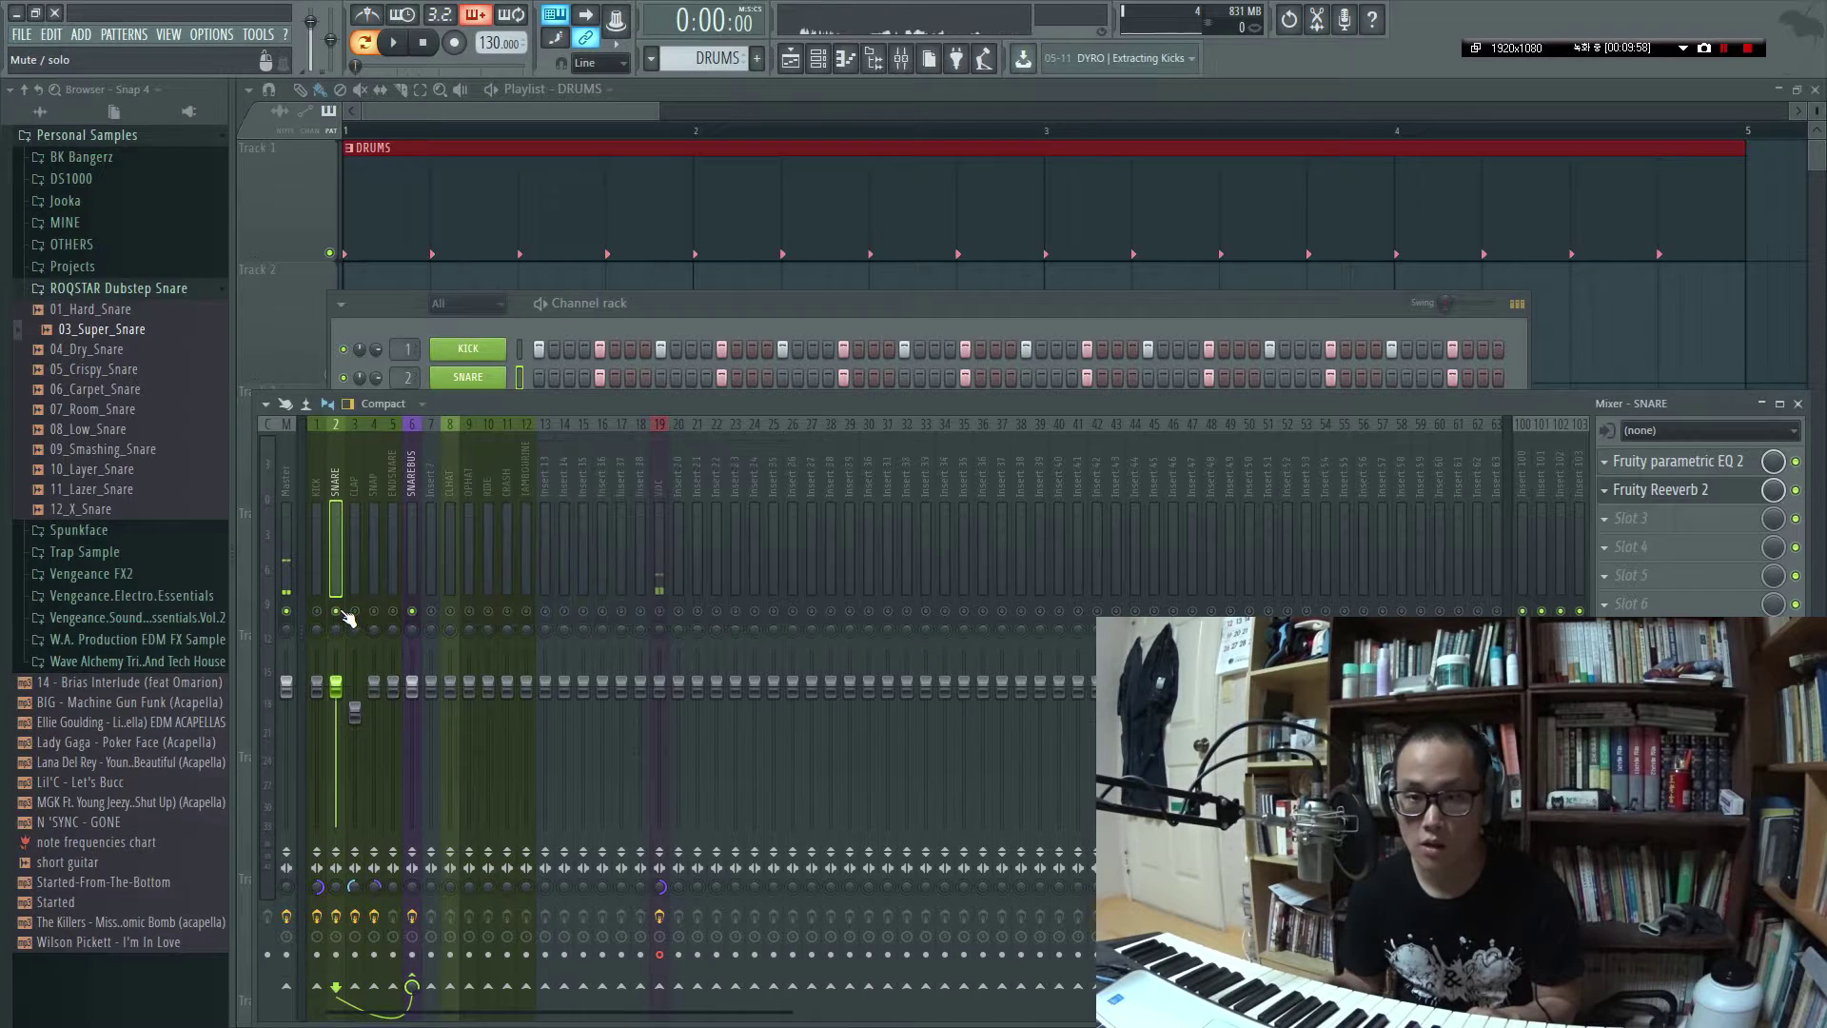
{"action": "key", "text": "F9"}
{"action": "key", "text": "space"}
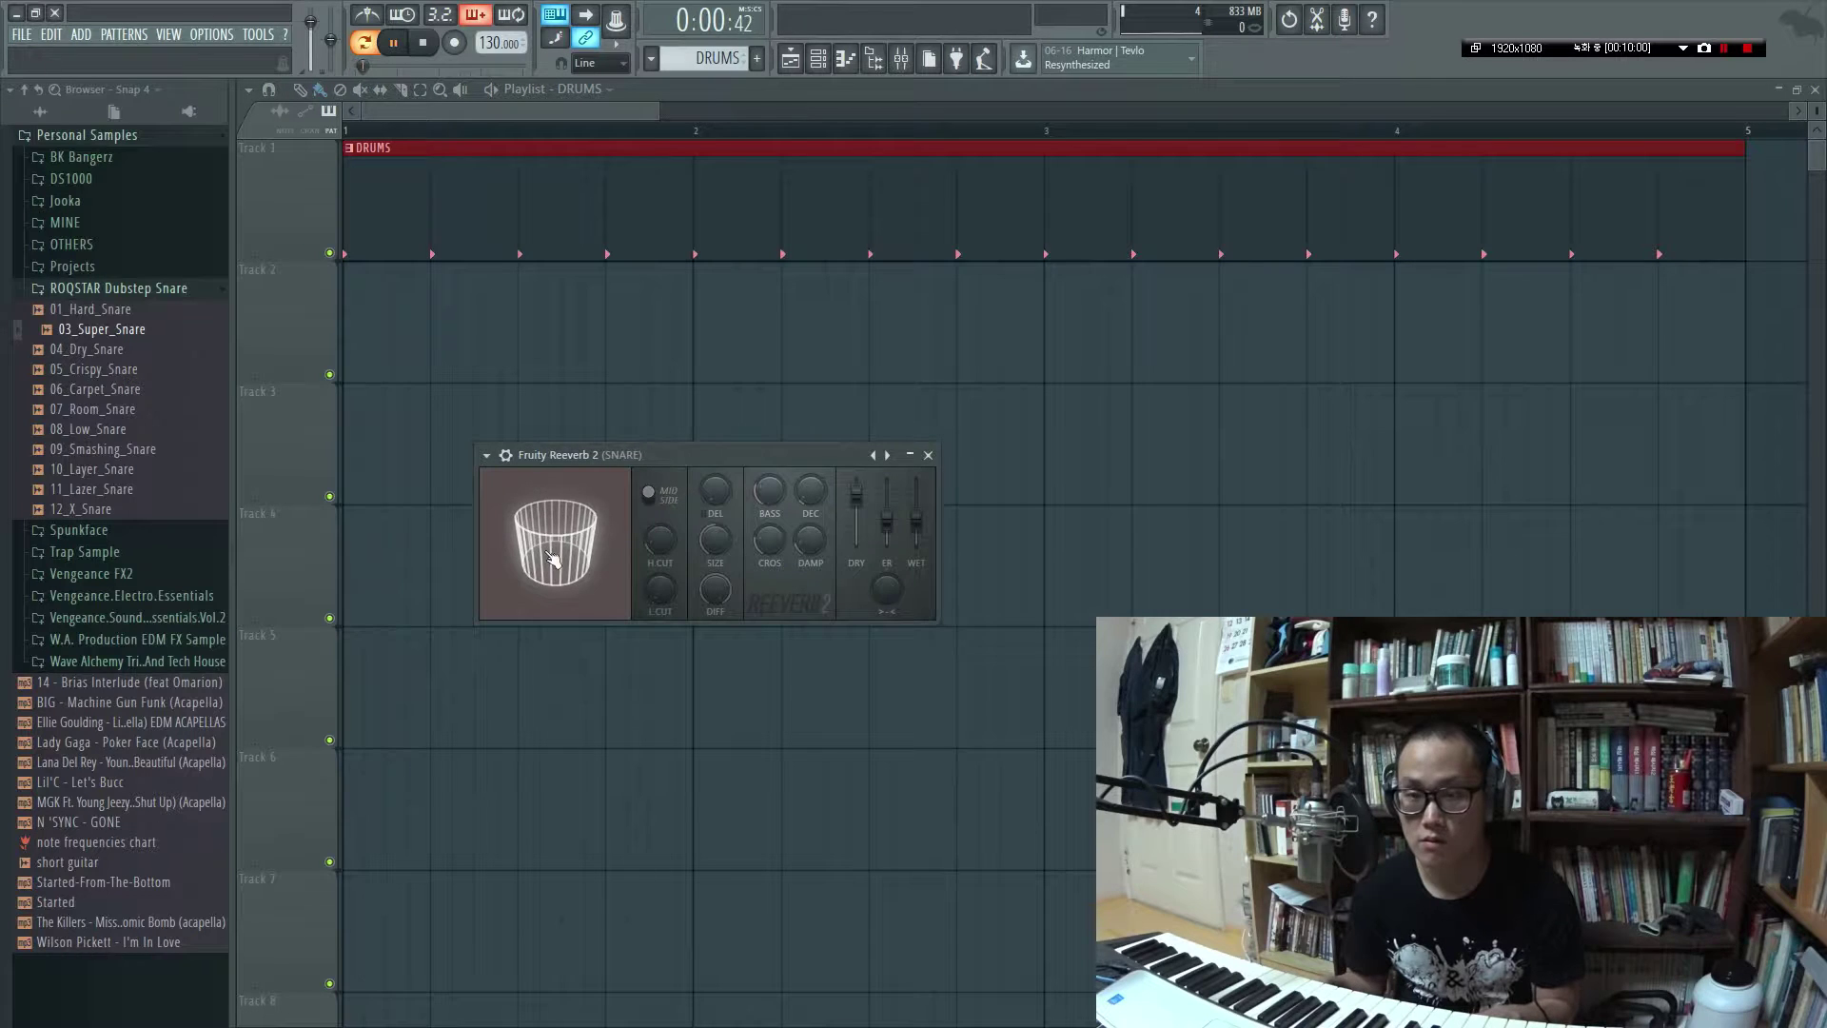
{"action": "left_click_drag", "start_coordinate": [590, 559], "coordinate": [618, 558]}
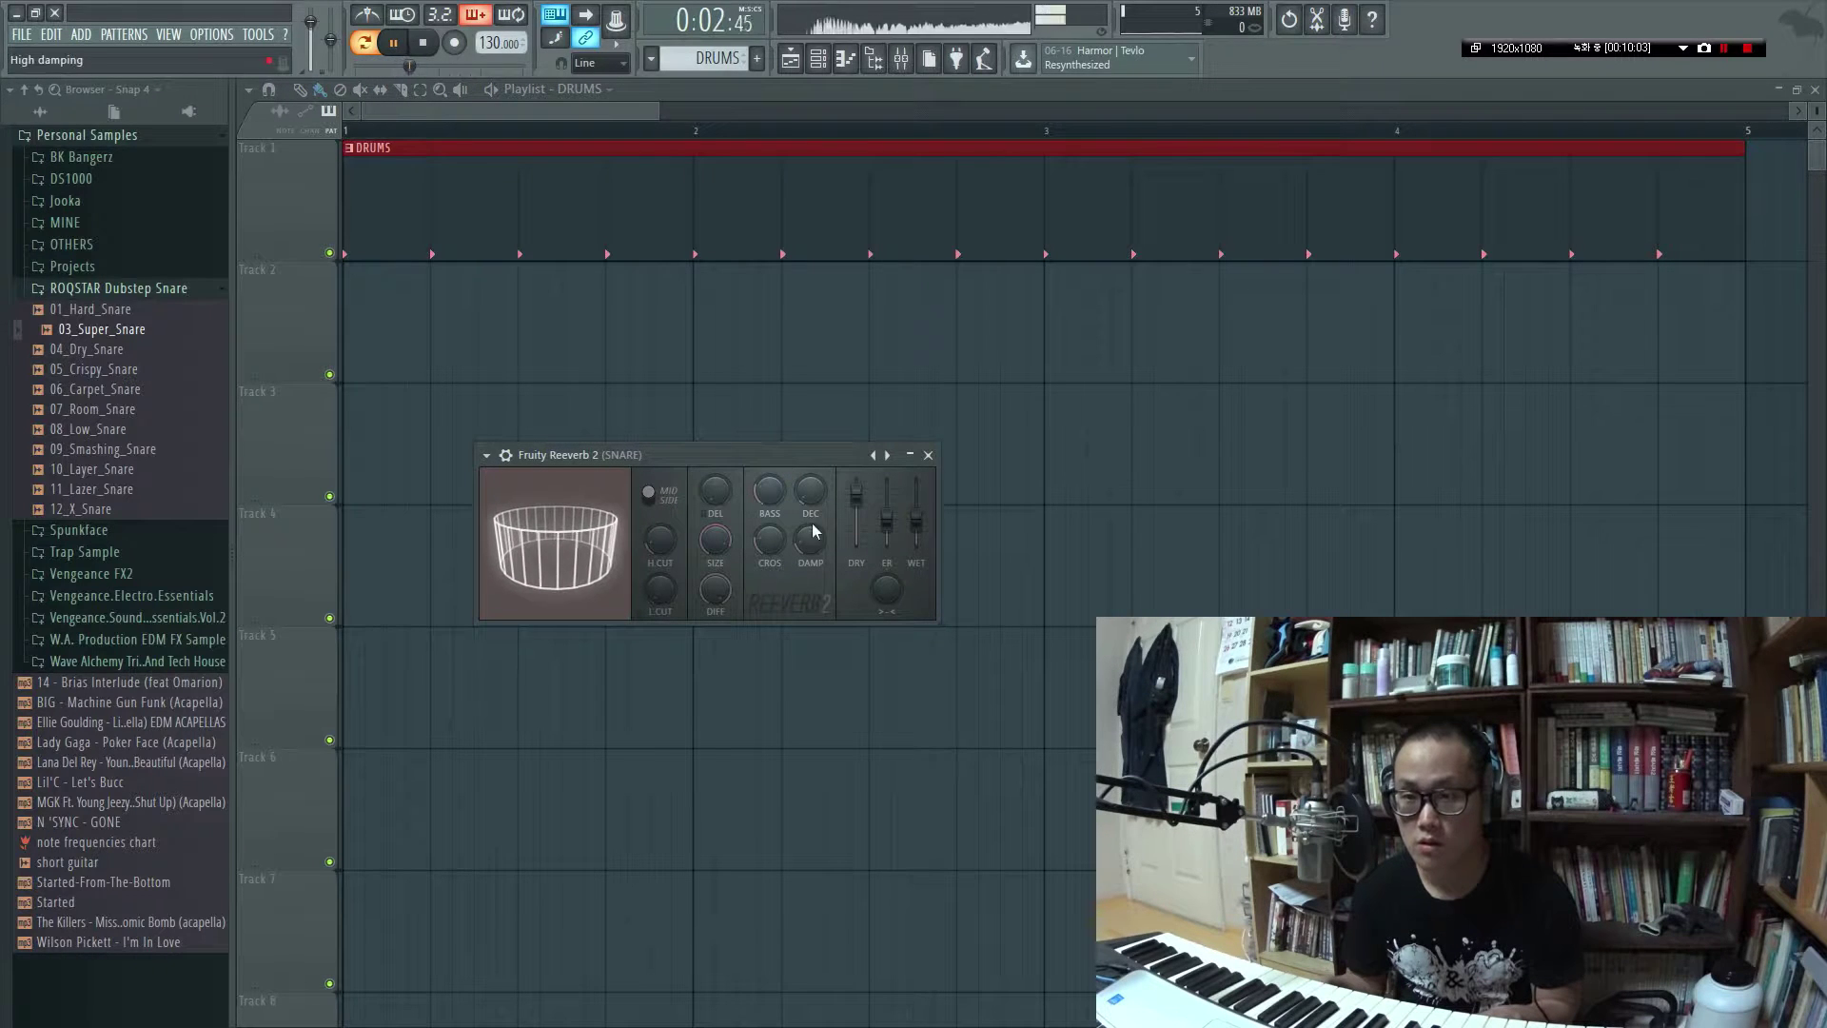
{"action": "key", "text": "space"}
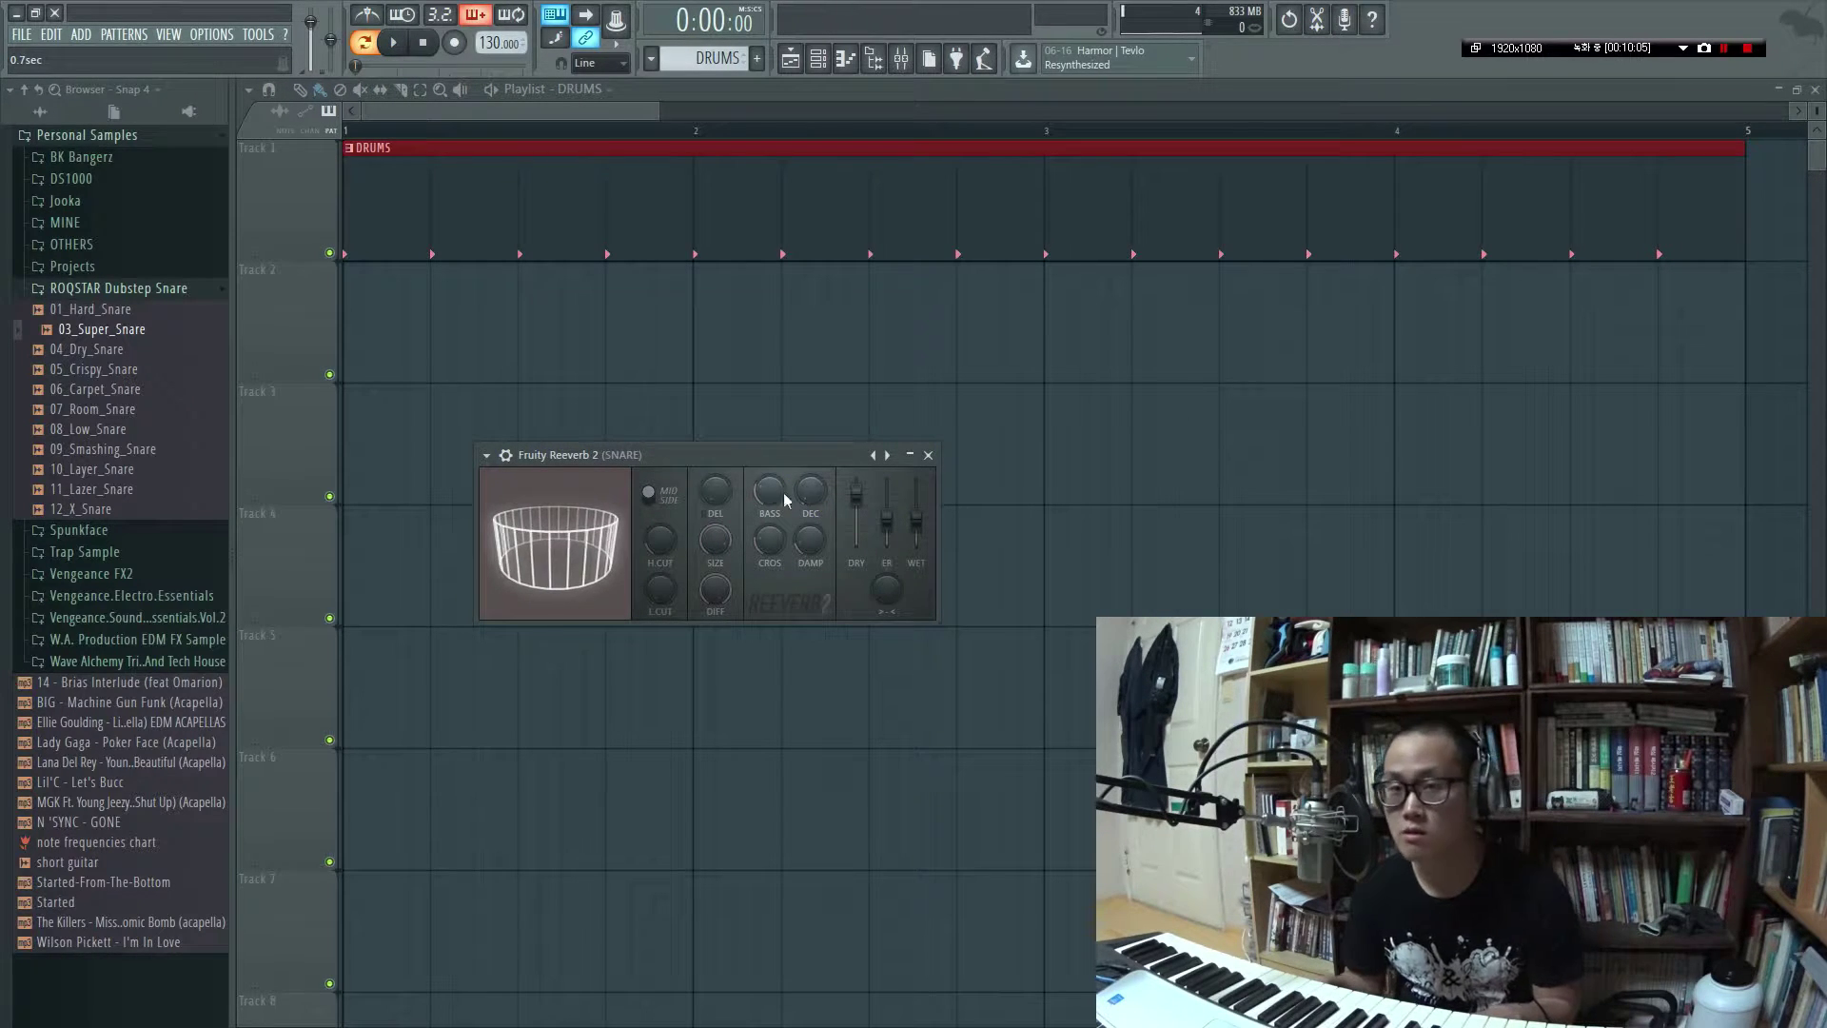
Replay the soloed SNARE and fine-tune the decay time of its reverb
{"action": "key", "text": "F6"}
{"action": "key", "text": "F9"}
{"action": "key", "text": "F9"}
{"action": "key", "text": "F6"}
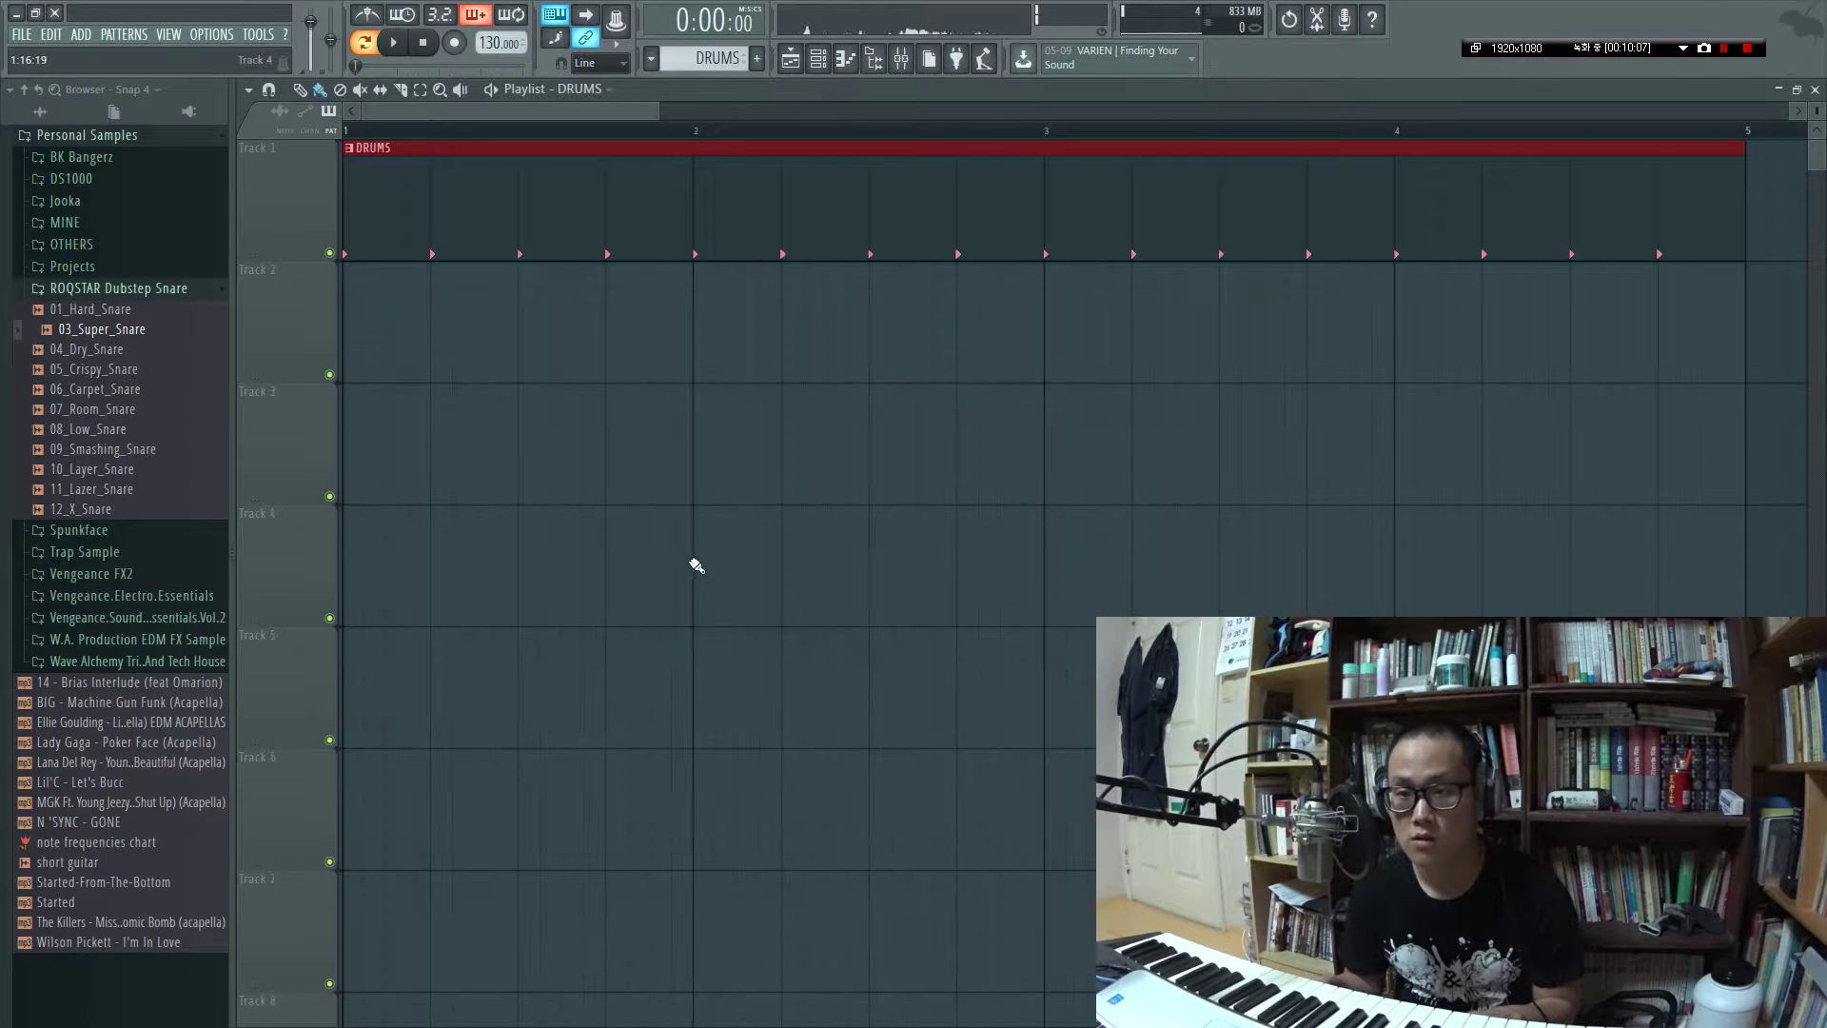
{"action": "key", "text": "space"}
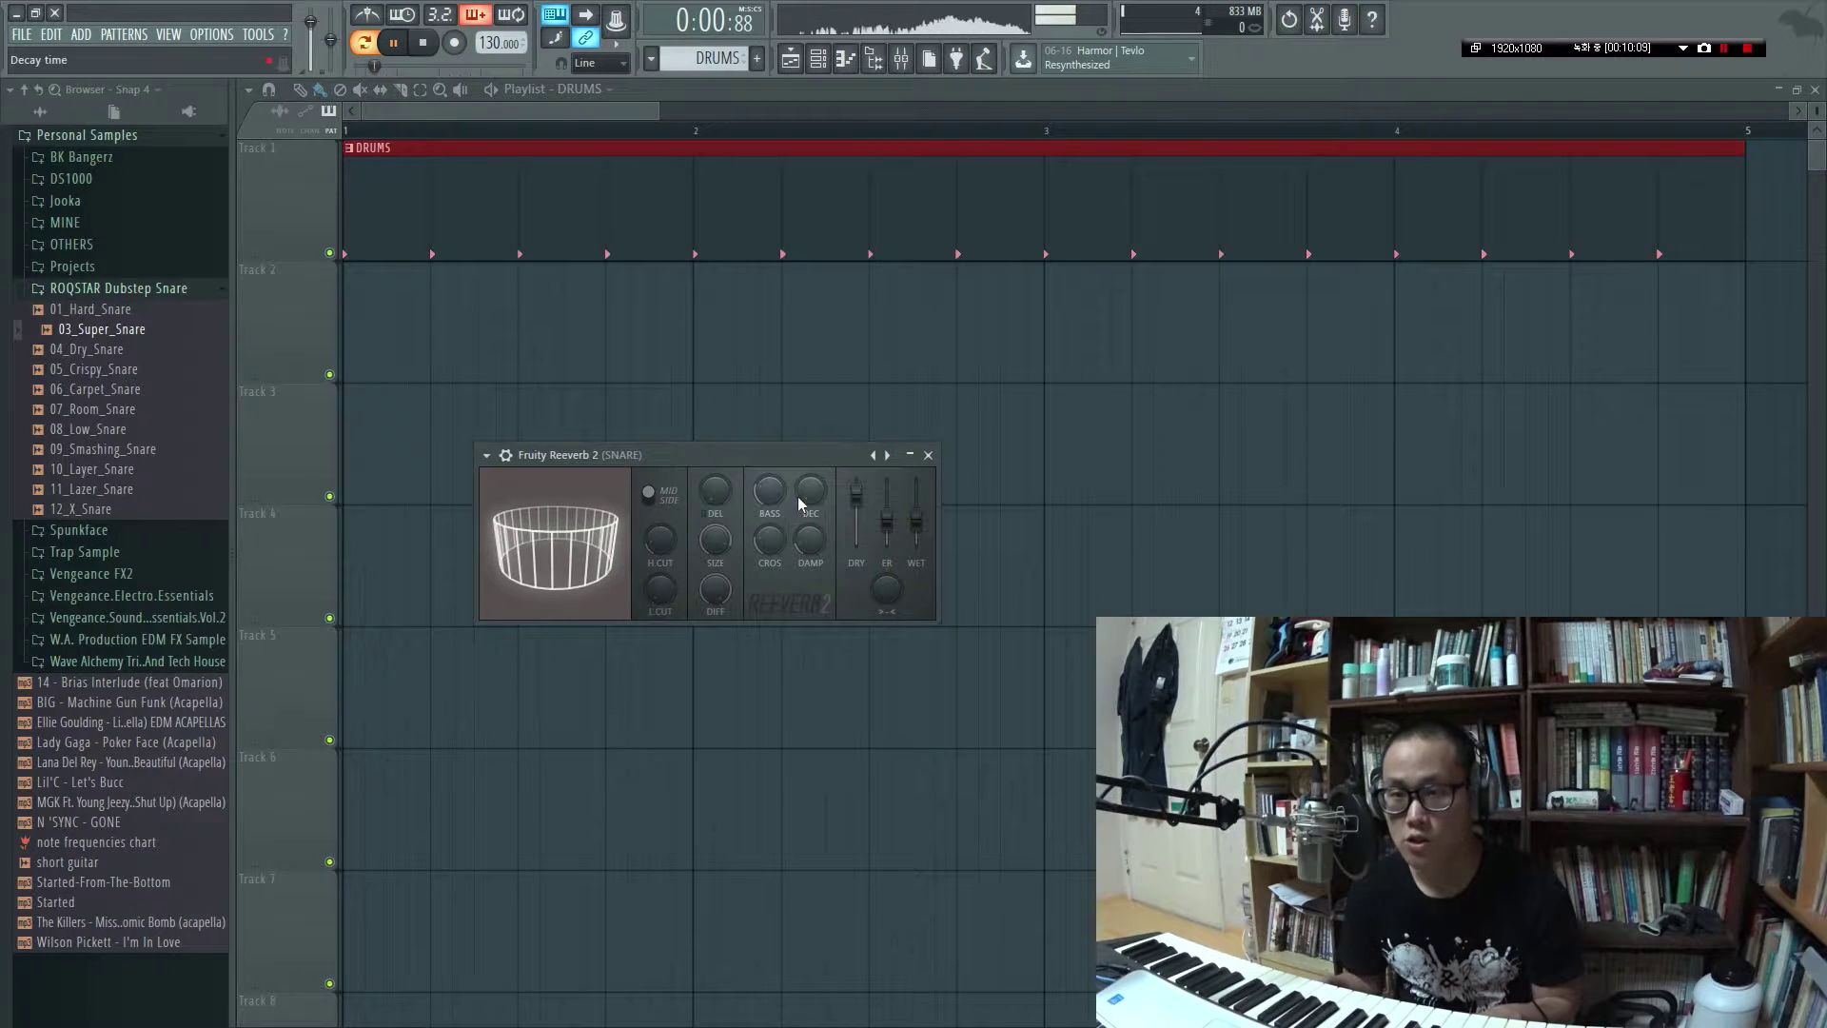
{"action": "key", "text": "space"}
{"action": "left_click", "coordinate": [806, 493]}
{"action": "key", "text": "space"}
{"action": "left_click_drag", "start_coordinate": [806, 494], "coordinate": [806, 490]}
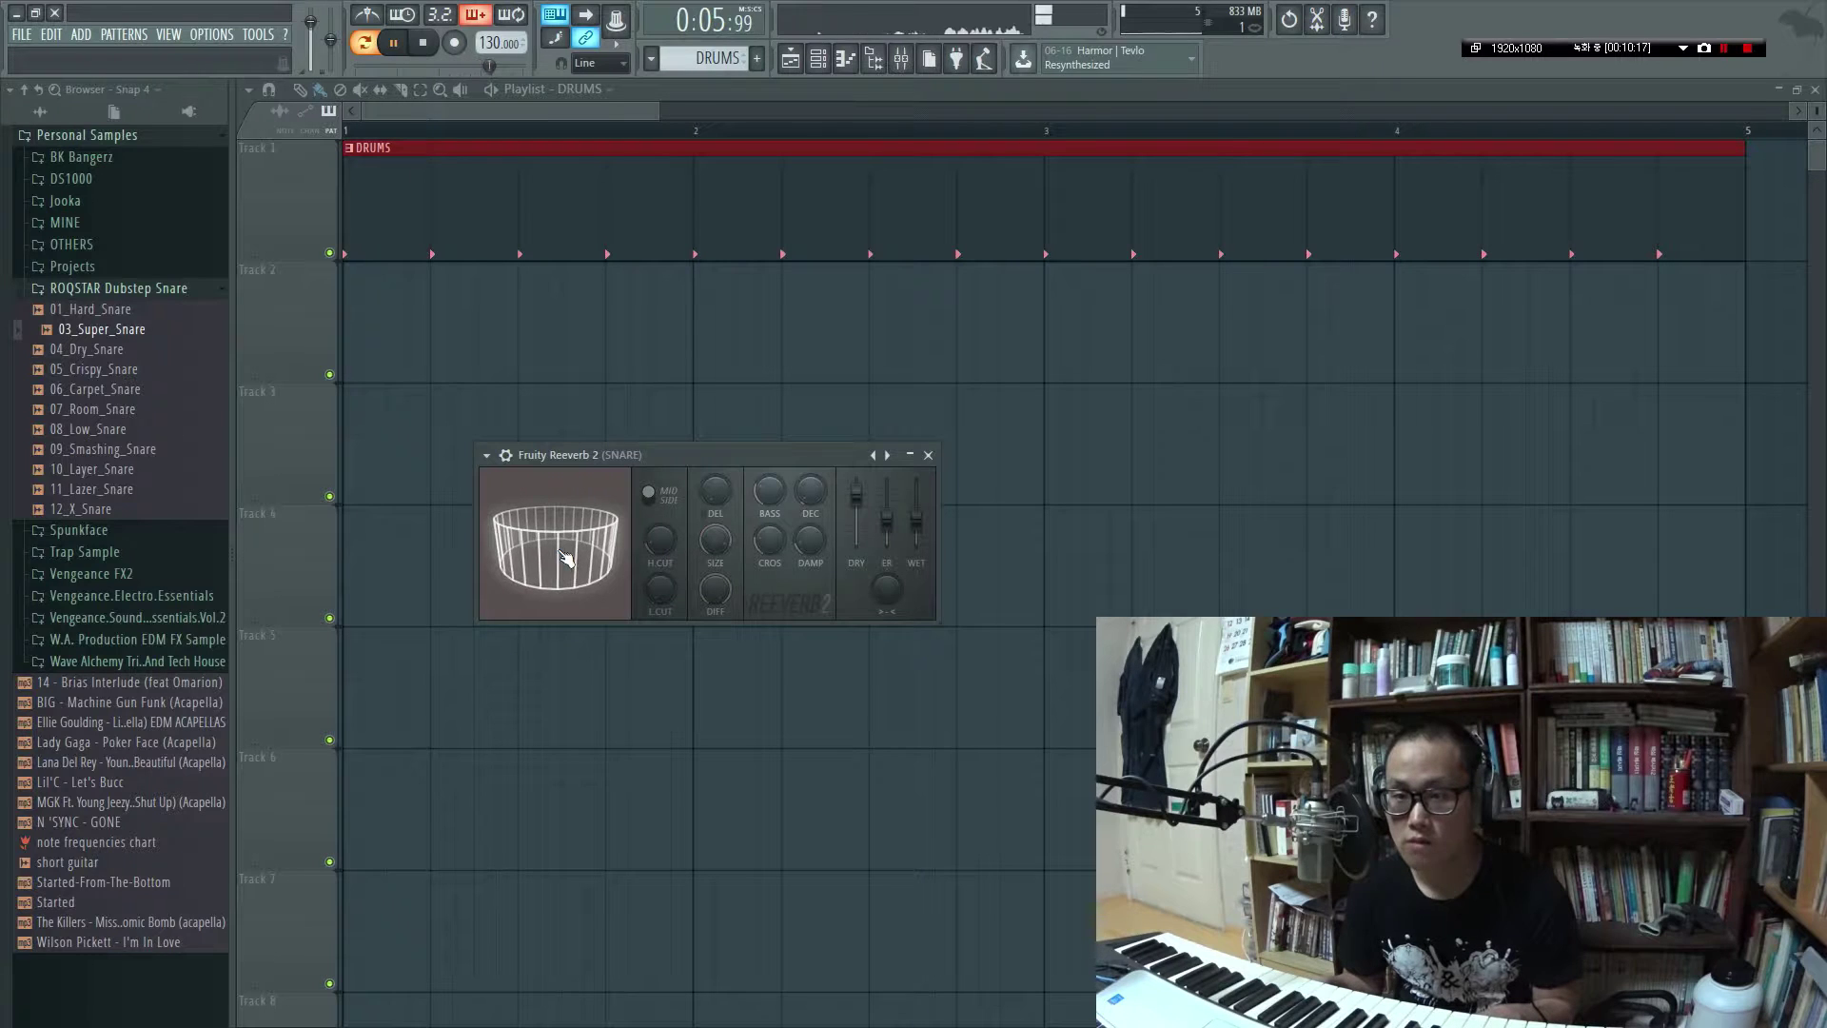
Raise the SNARE reverb's wet level slightly, set its stereo separation to -50%, and stop playback back in the mixer
{"action": "left_click_drag", "start_coordinate": [916, 516], "coordinate": [917, 504]}
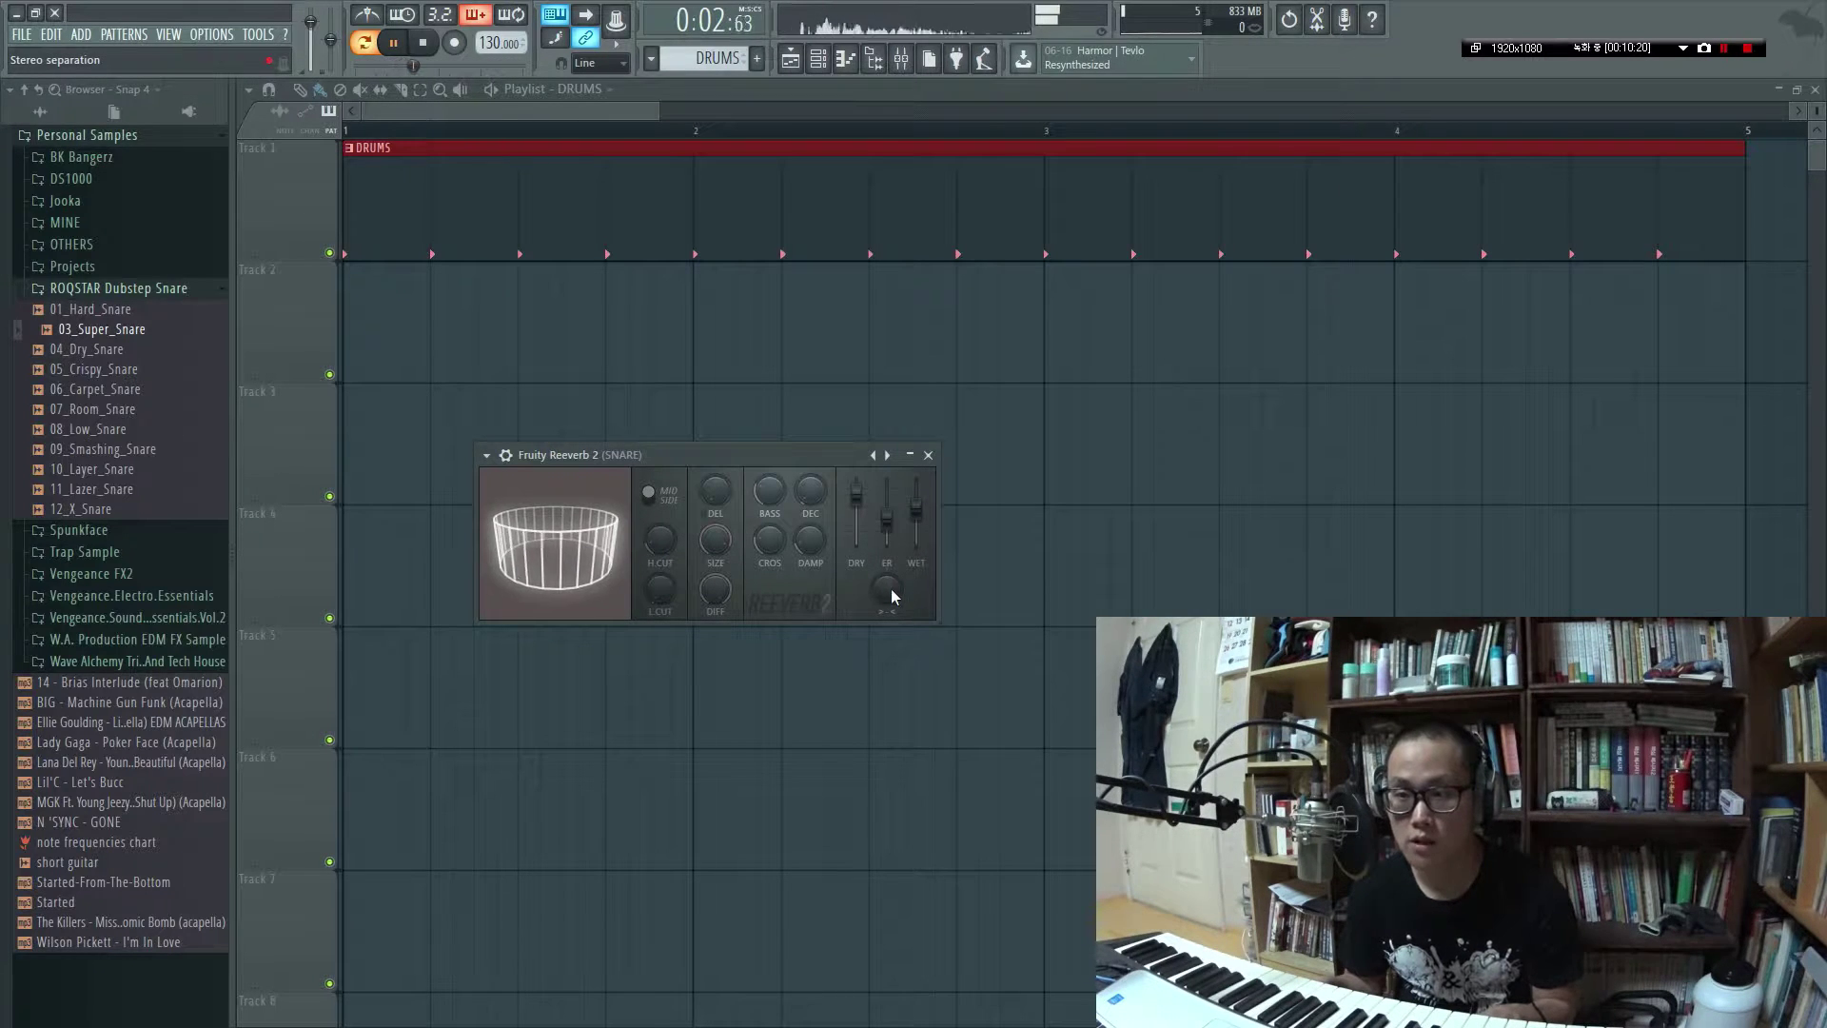
{"action": "left_click_drag", "start_coordinate": [887, 588], "coordinate": [887, 607]}
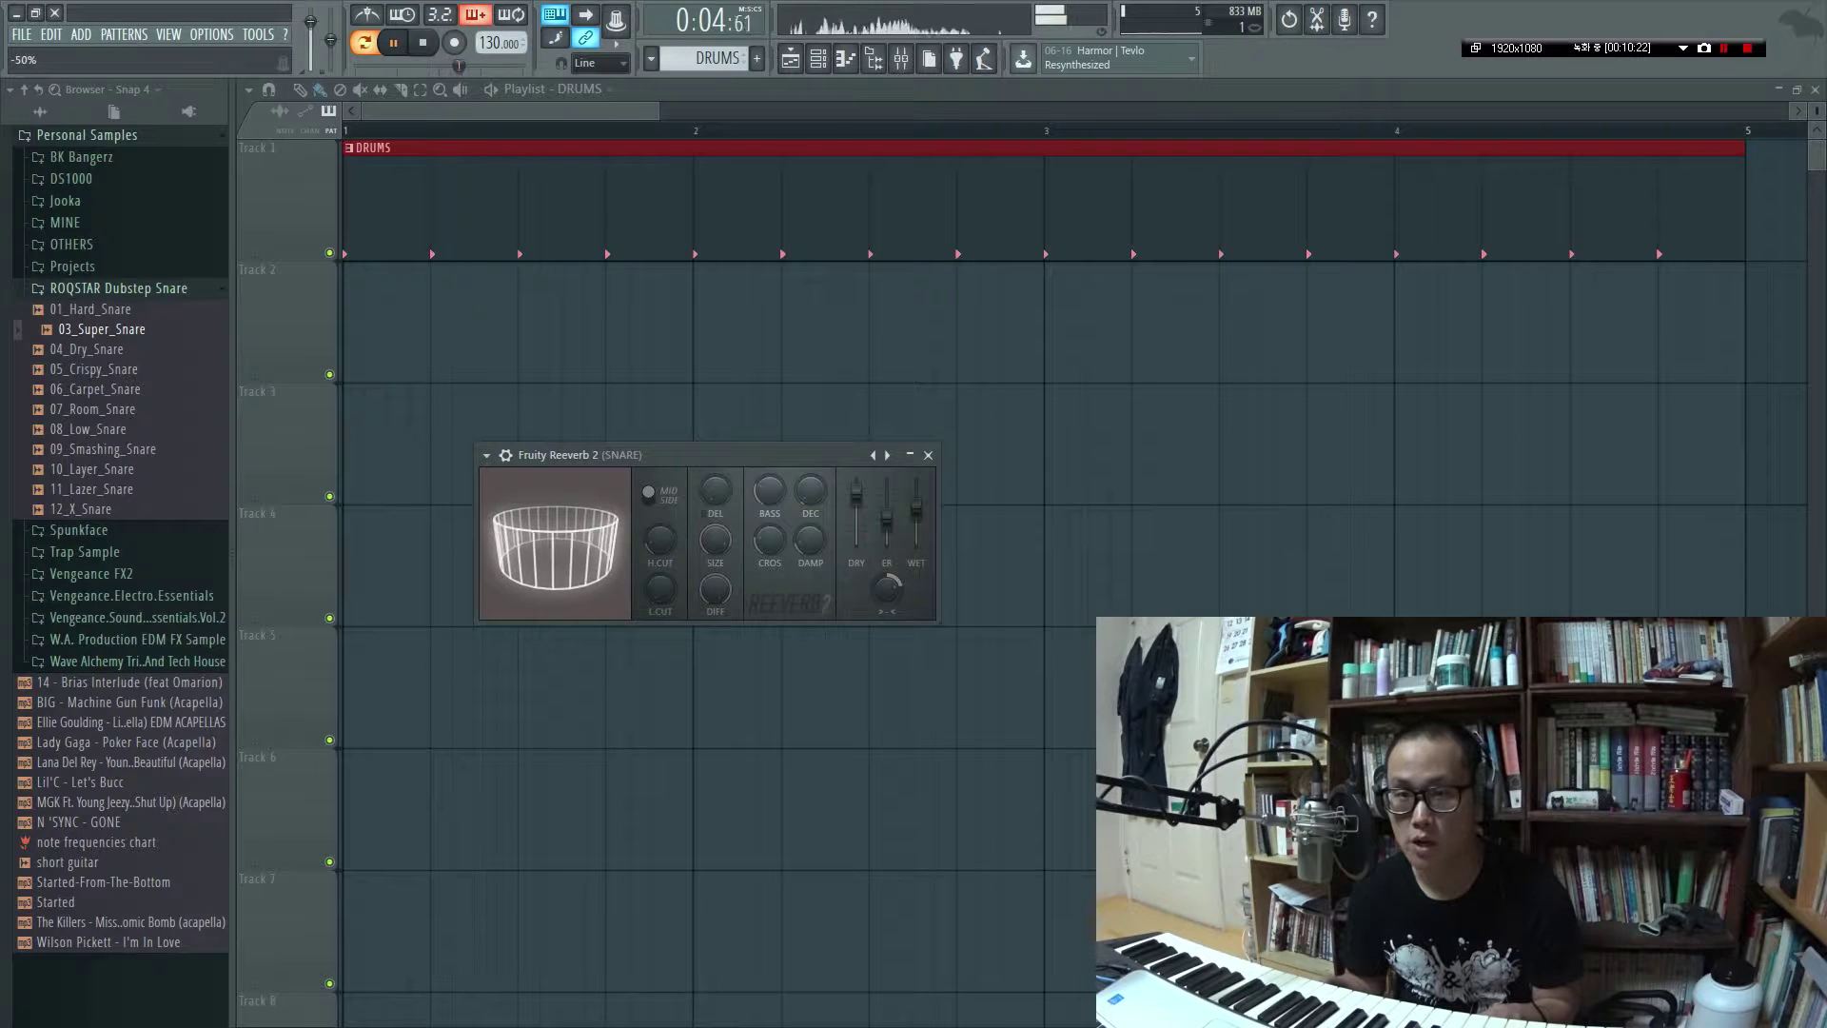
{"action": "key", "text": "Escape"}
{"action": "key", "text": "F6"}
{"action": "key", "text": "F9"}
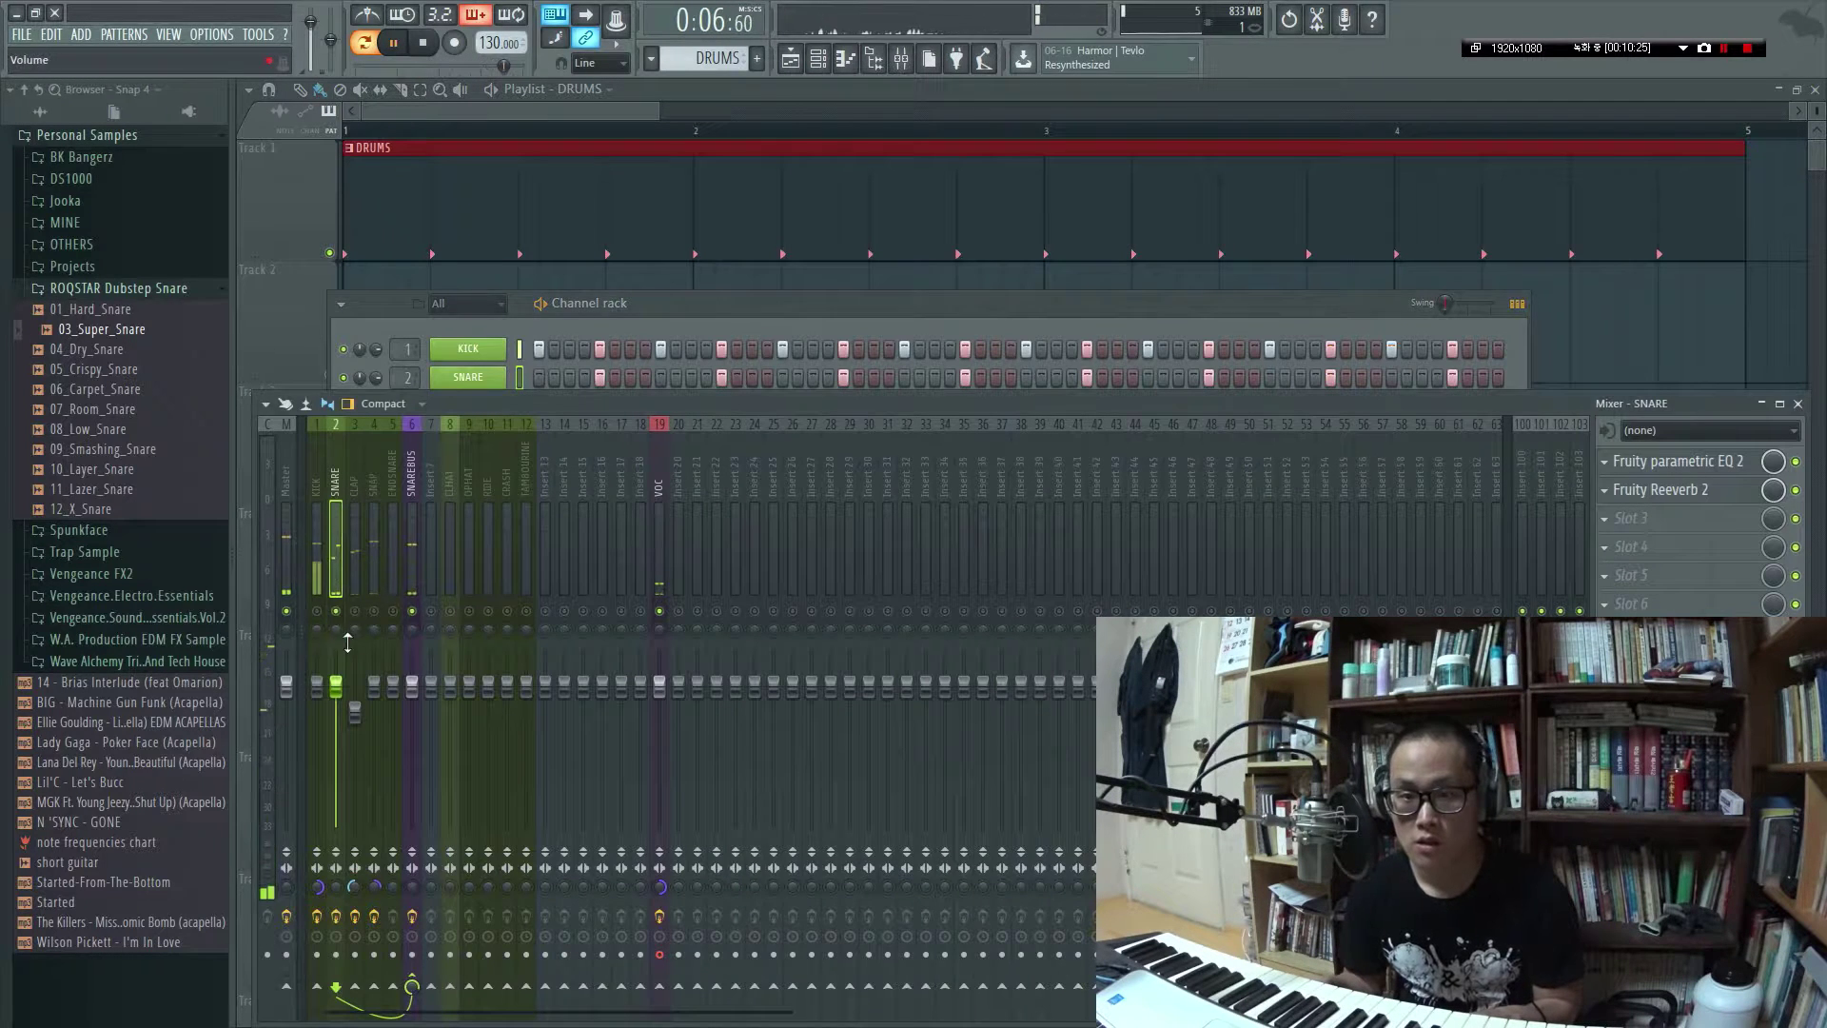
{"action": "key", "text": "space"}
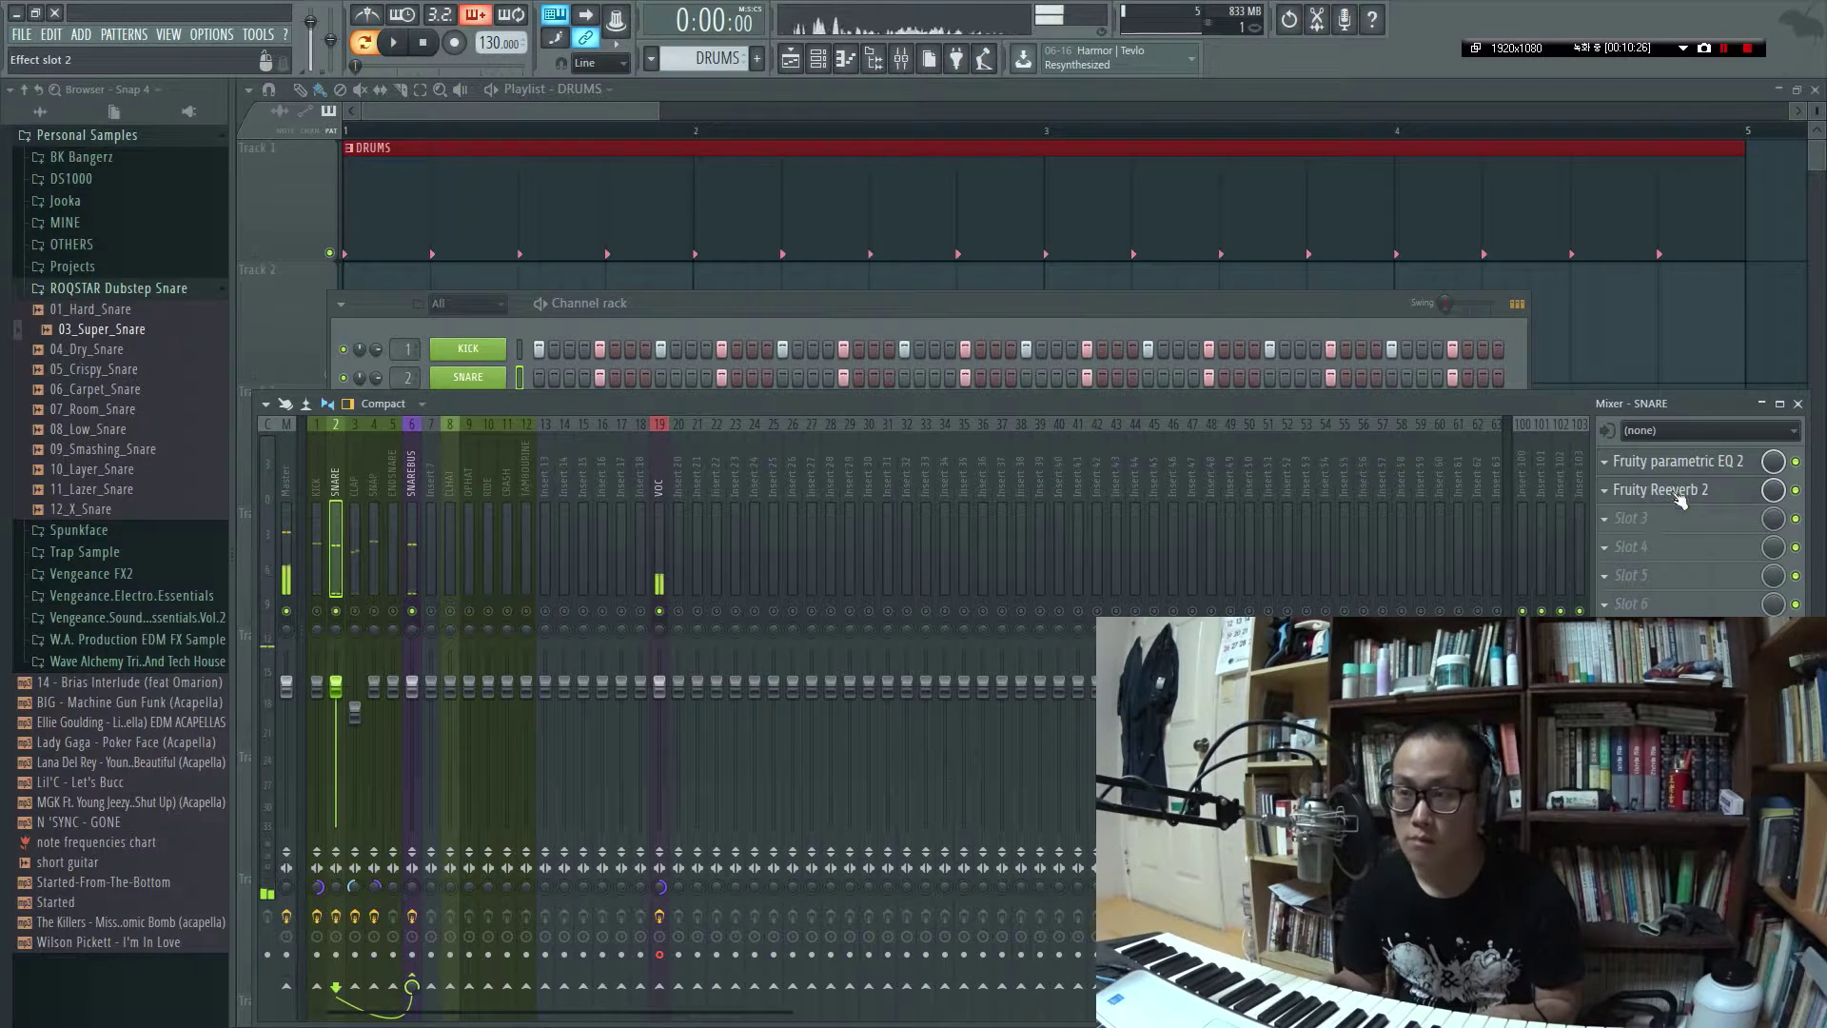
Copy the SNARE reverb with its settings to the CLAP and SNAP tracks, play the snare layers and close both reverb windows
{"action": "left_click", "coordinate": [1607, 491]}
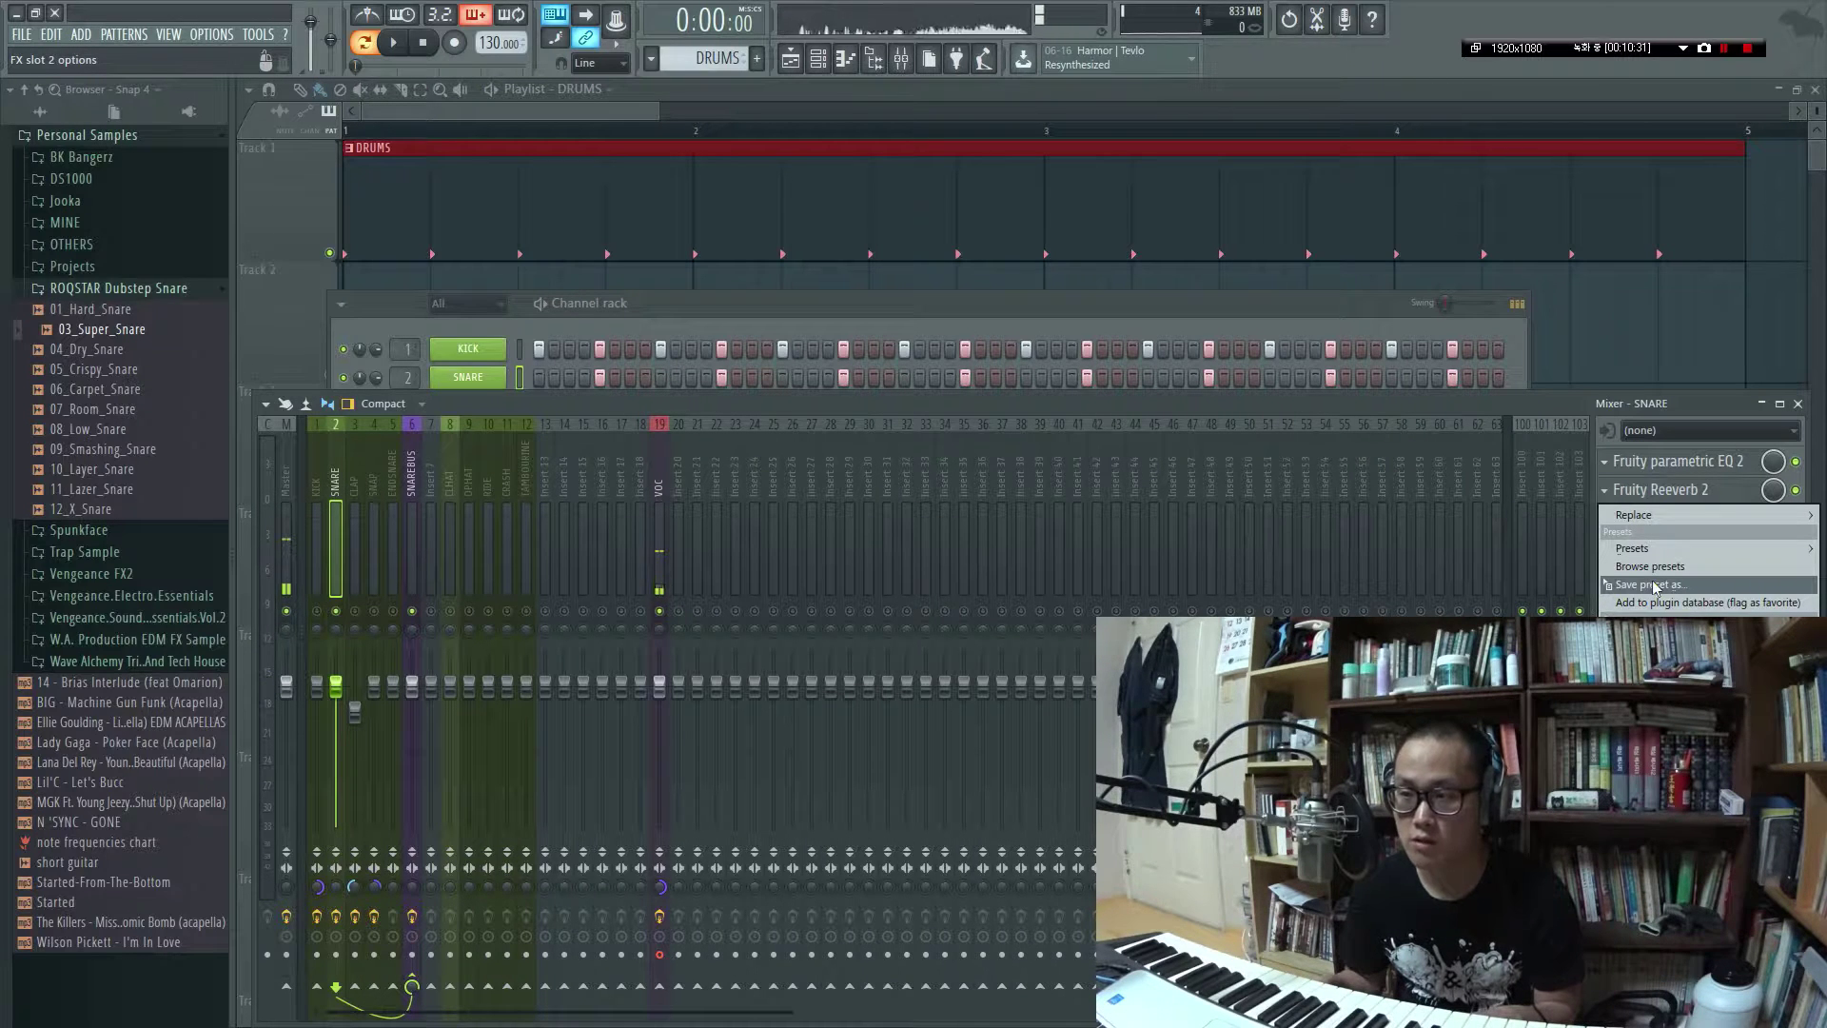
{"action": "left_click_drag", "start_coordinate": [1649, 586], "coordinate": [442, 552]}
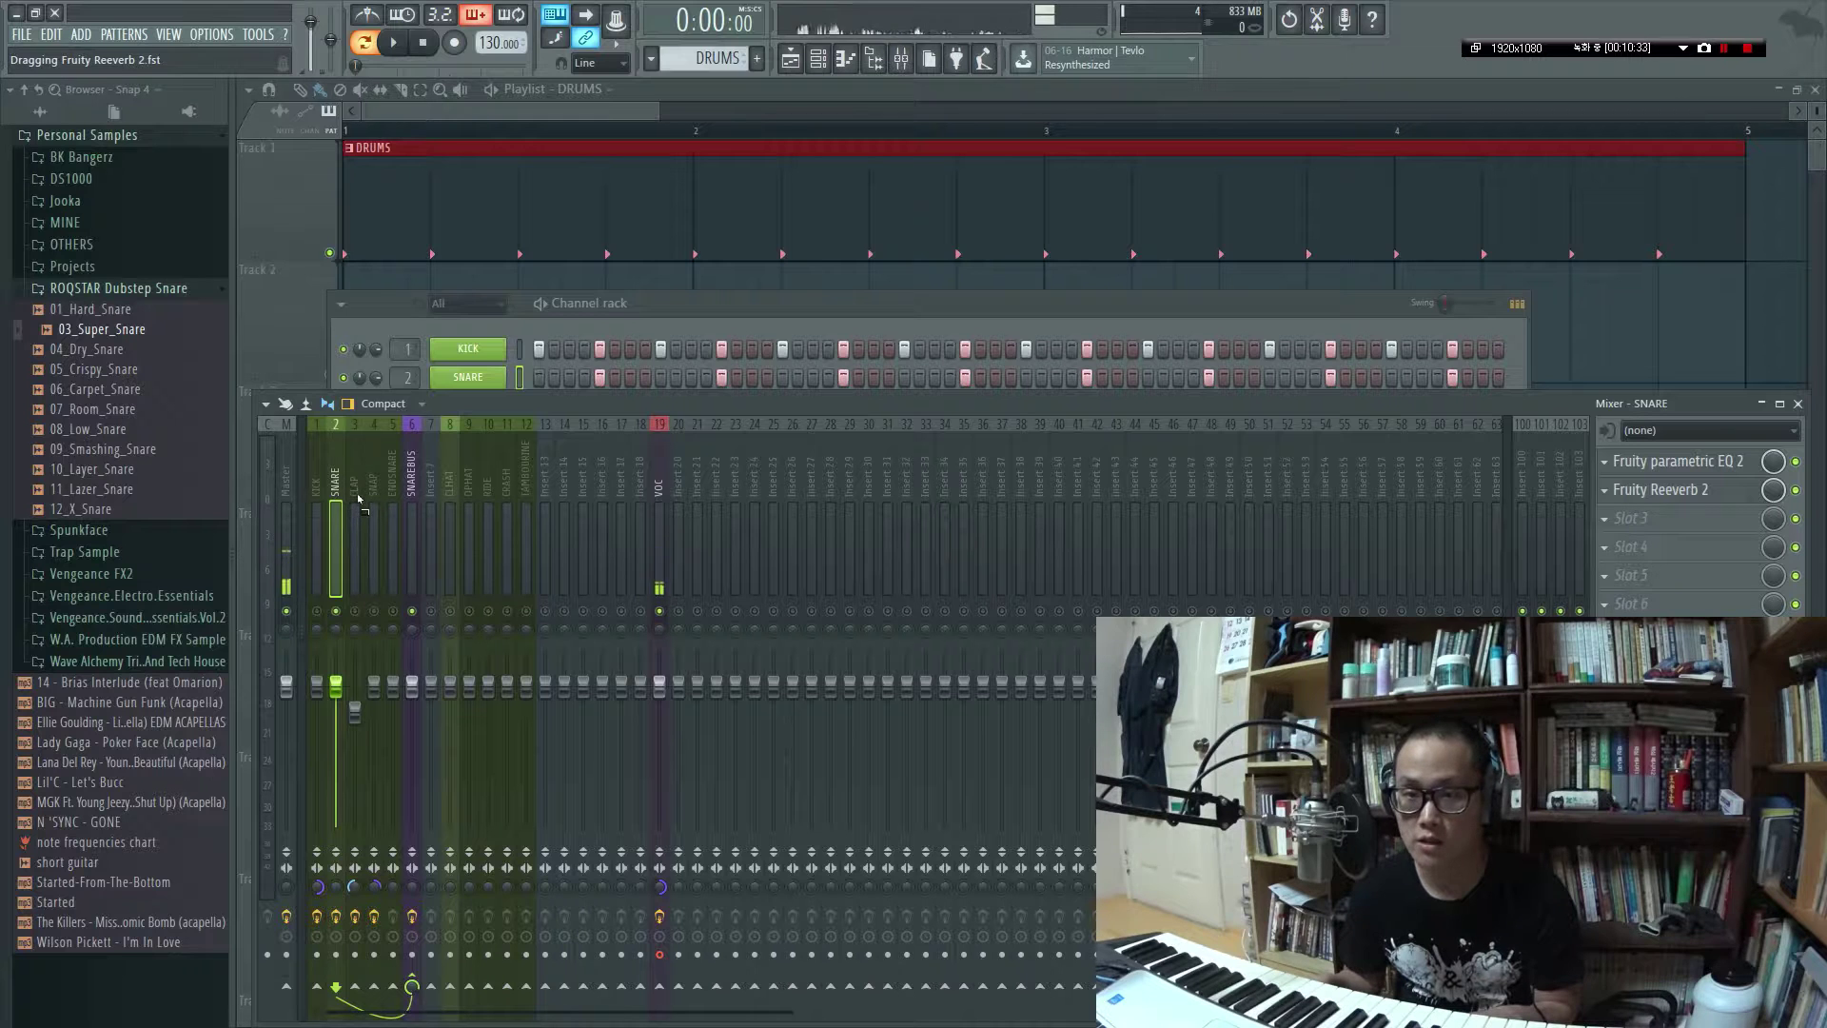
{"action": "left_click_drag", "start_coordinate": [359, 496], "coordinate": [357, 500]}
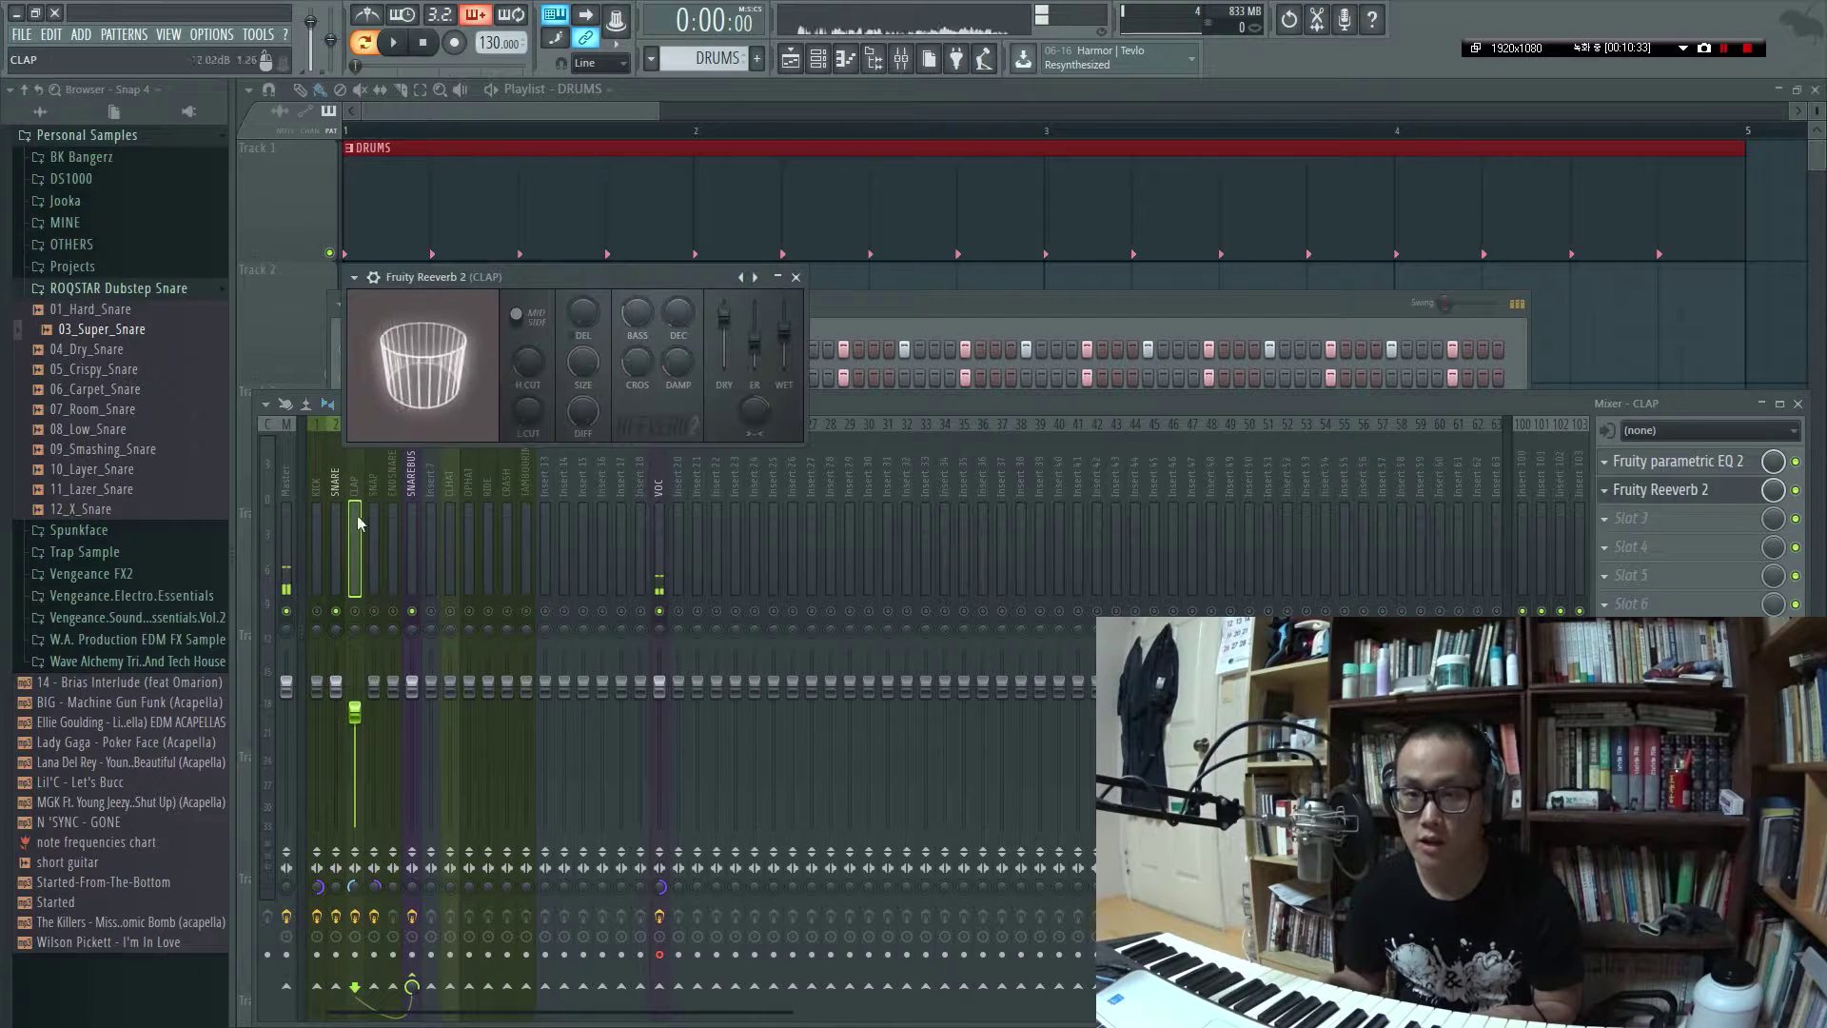
{"action": "left_click", "coordinate": [1604, 490]}
{"action": "left_click_drag", "start_coordinate": [1649, 587], "coordinate": [374, 506]}
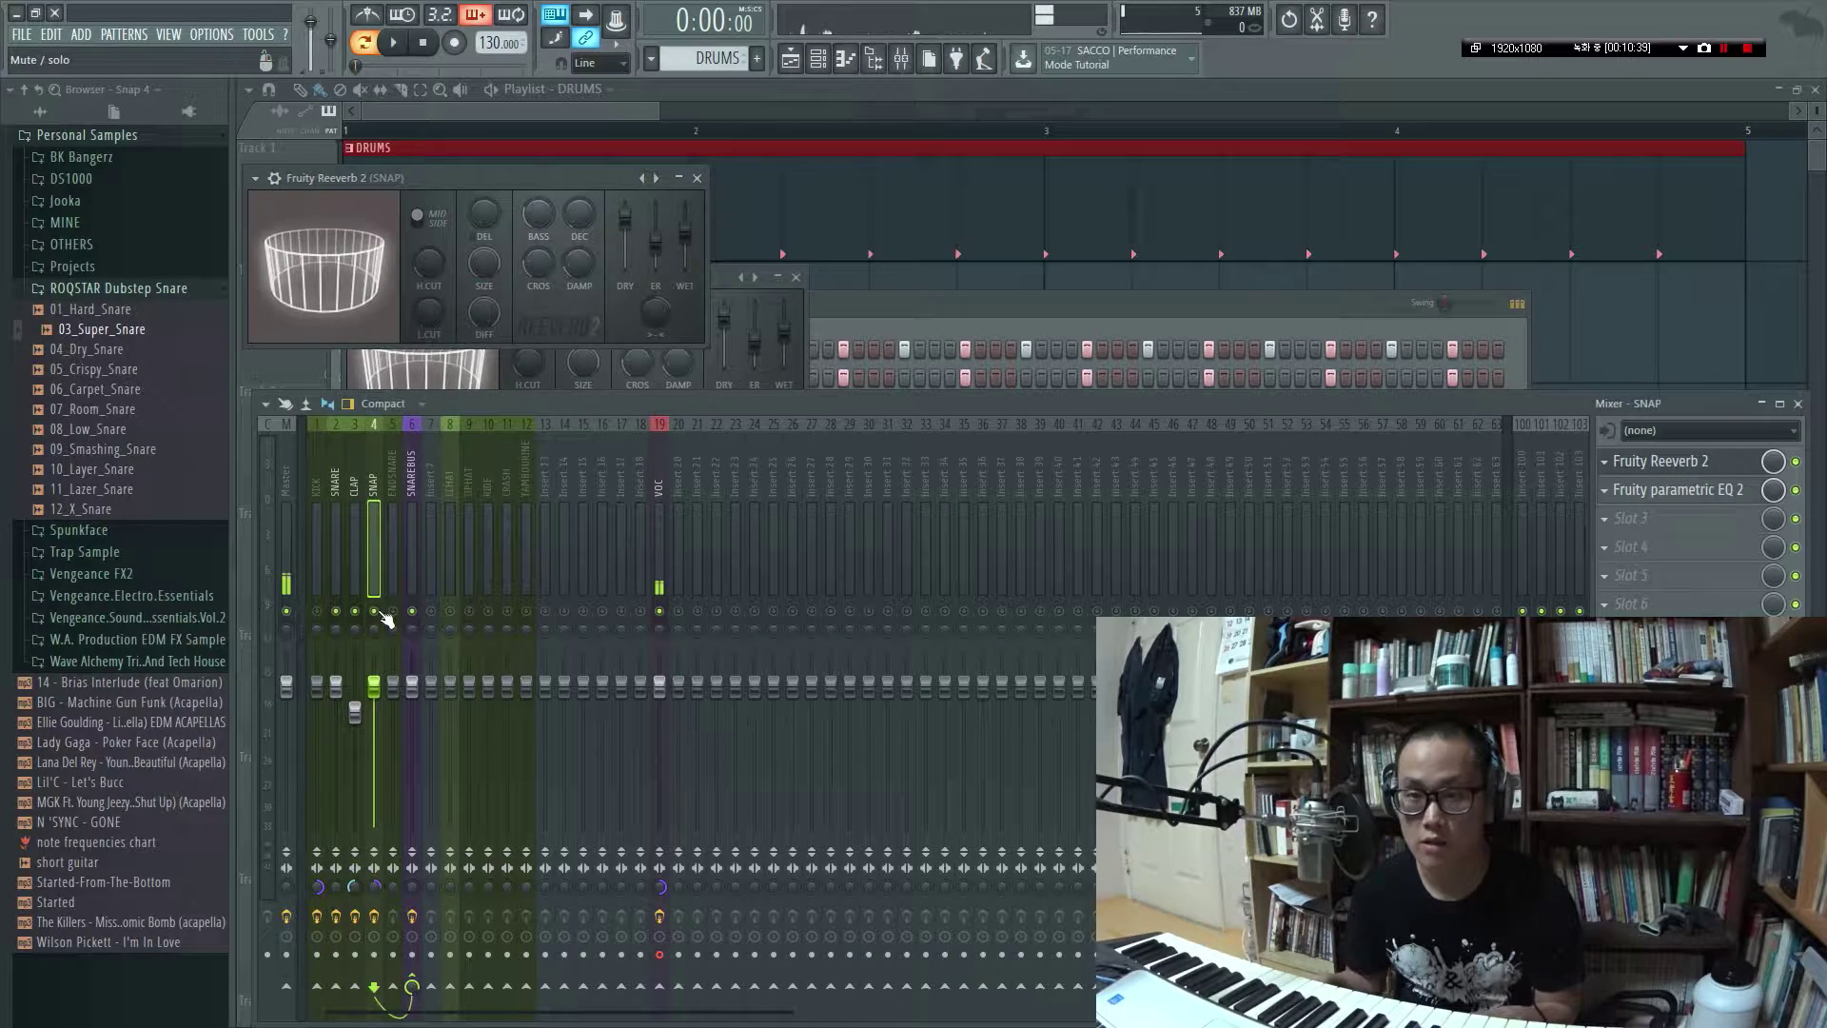
{"action": "key", "text": "space"}
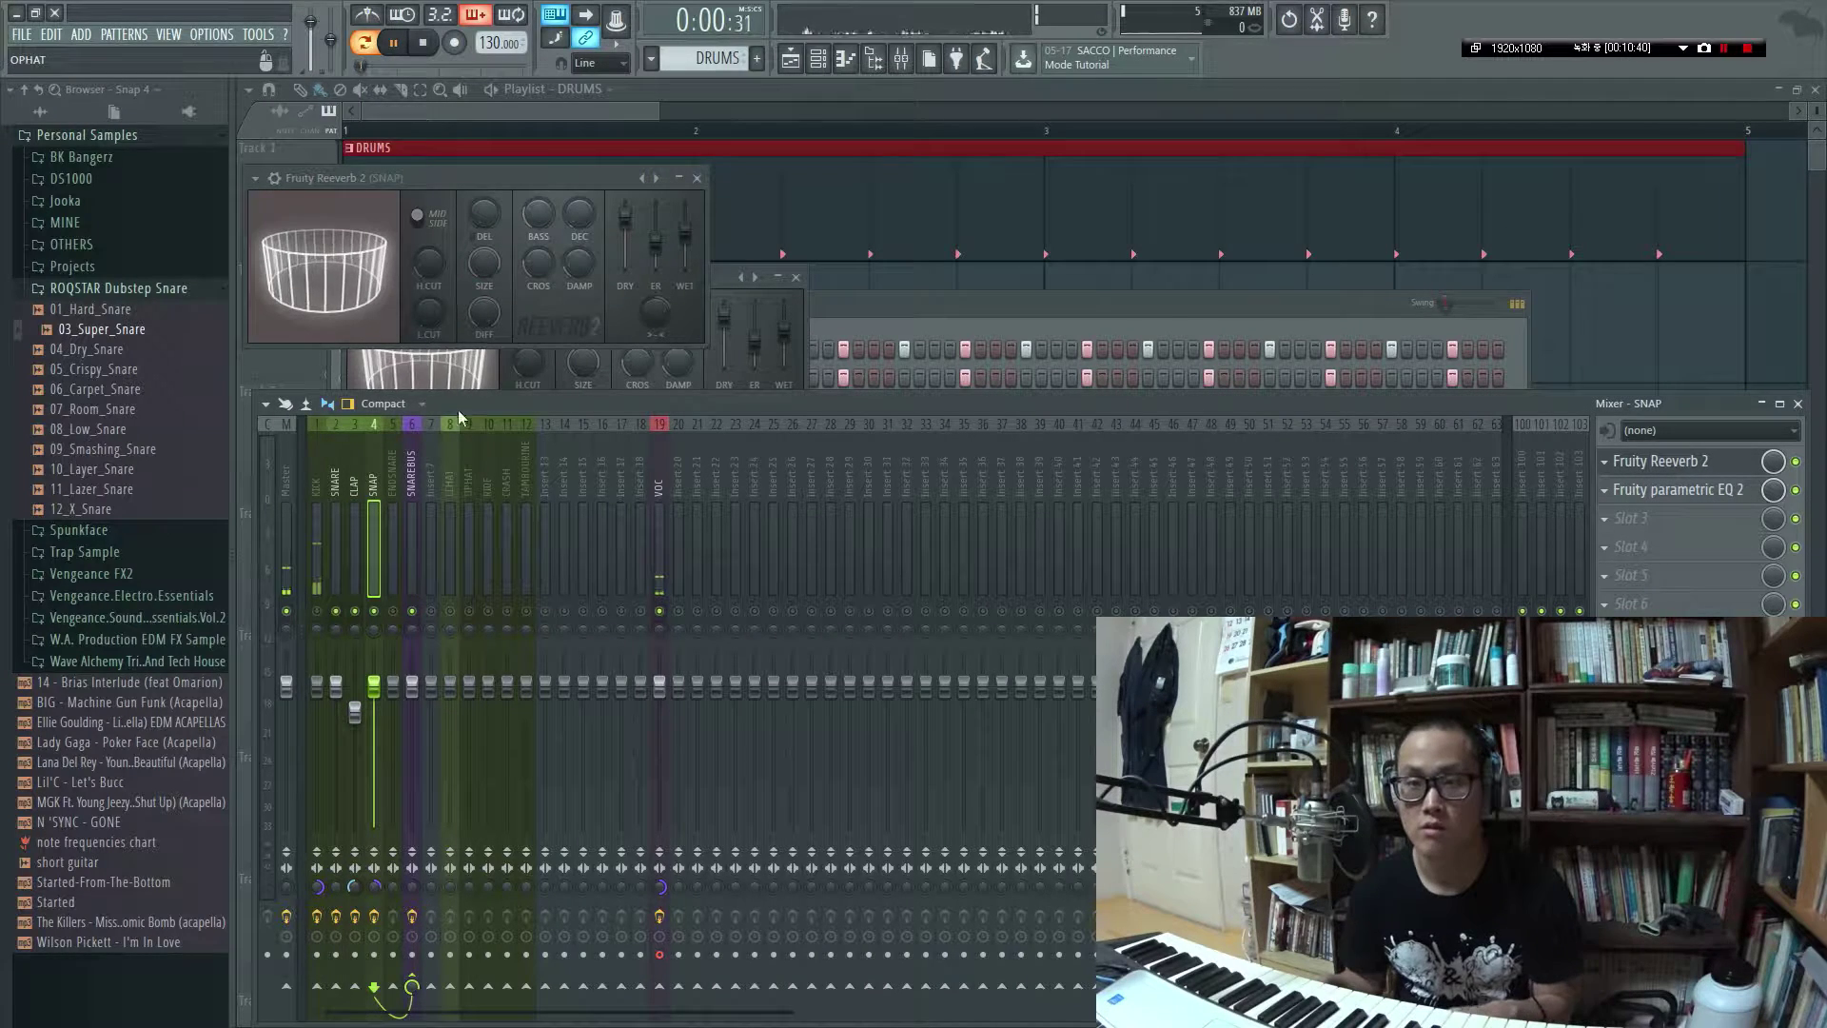
{"action": "left_click", "coordinate": [698, 177]}
{"action": "left_click", "coordinate": [796, 277]}
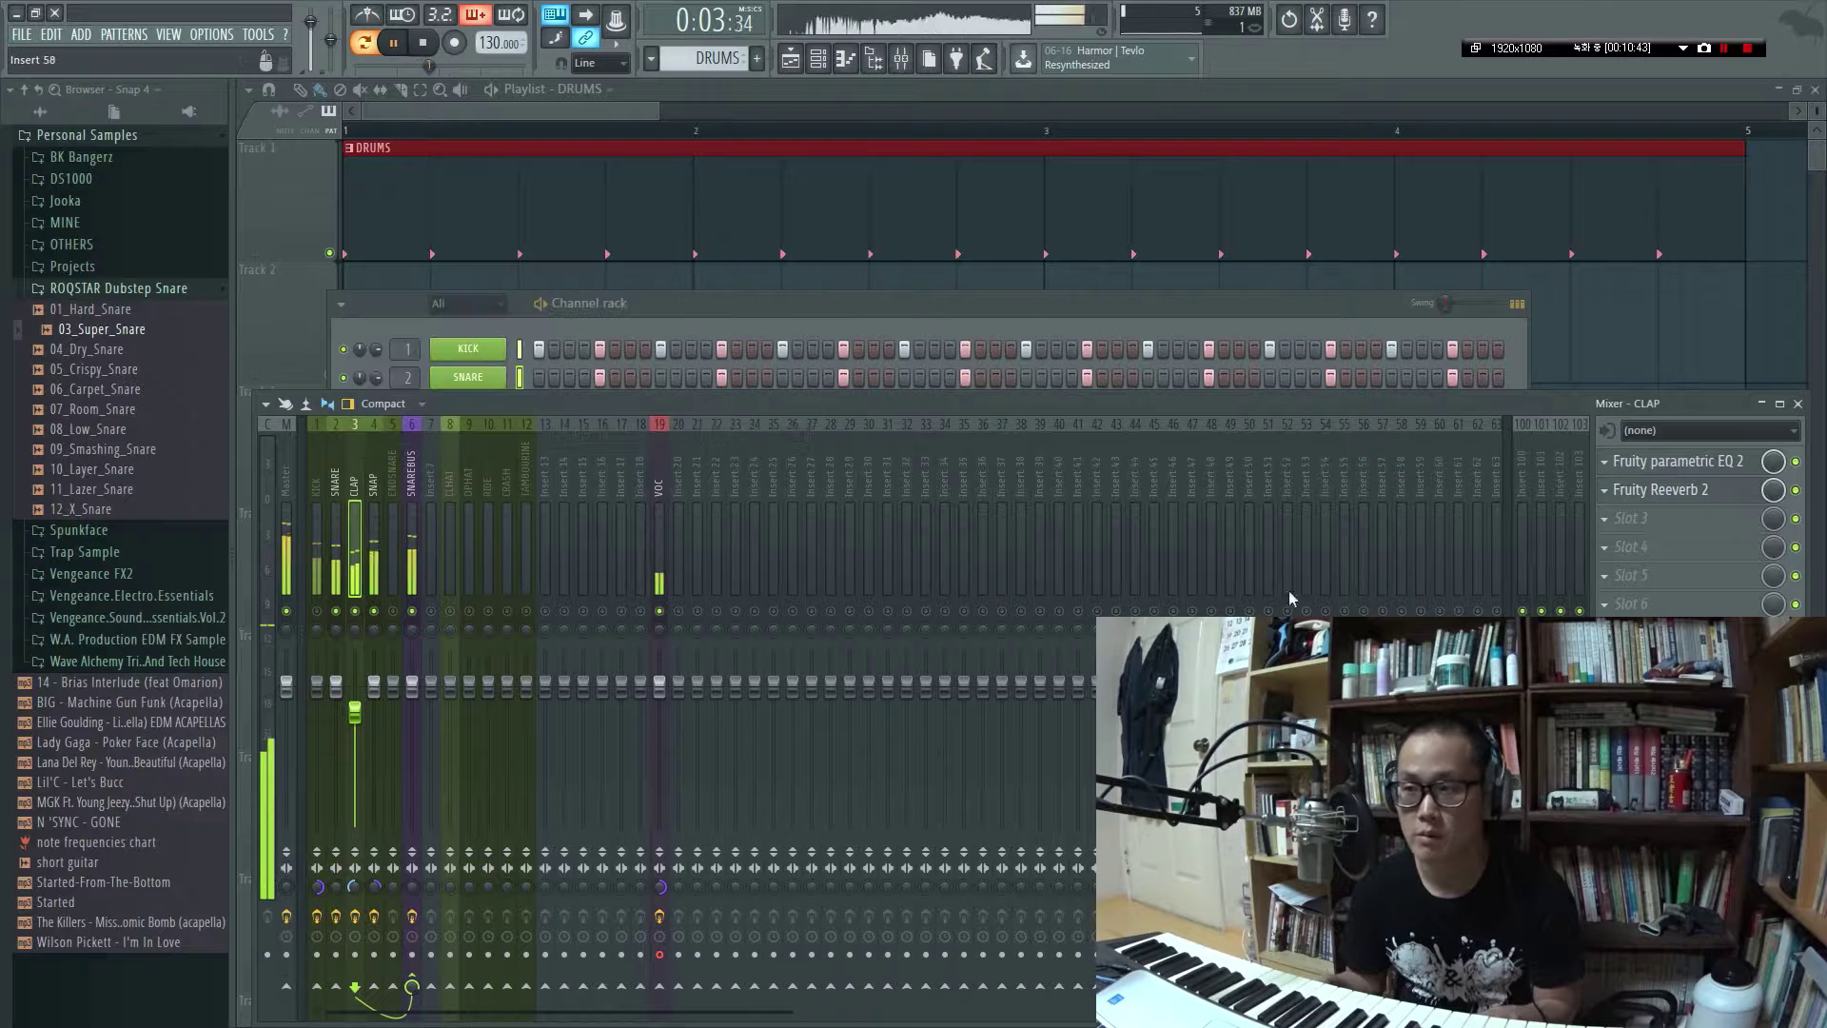
Unmute the KICK track and lower the SNAP mixer volume to about -4.0 dB (83%) during playback
{"action": "left_click", "coordinate": [394, 480]}
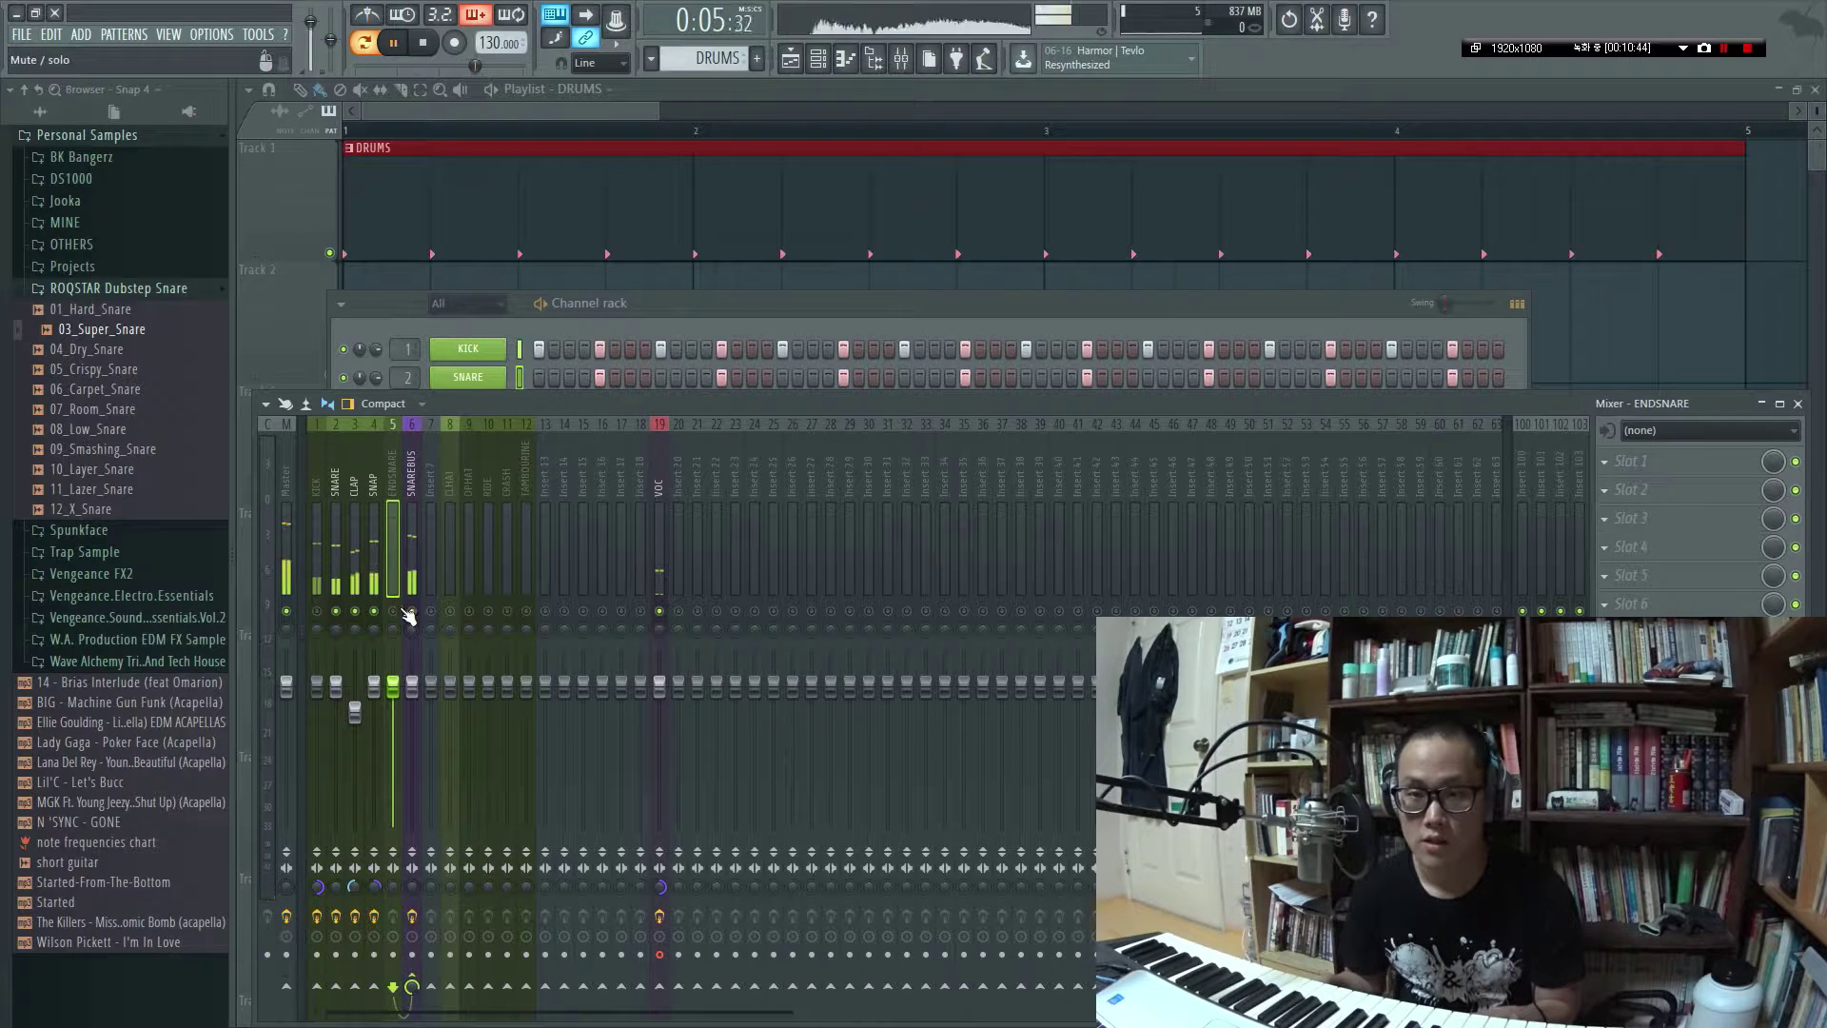
{"action": "left_click", "coordinate": [317, 611]}
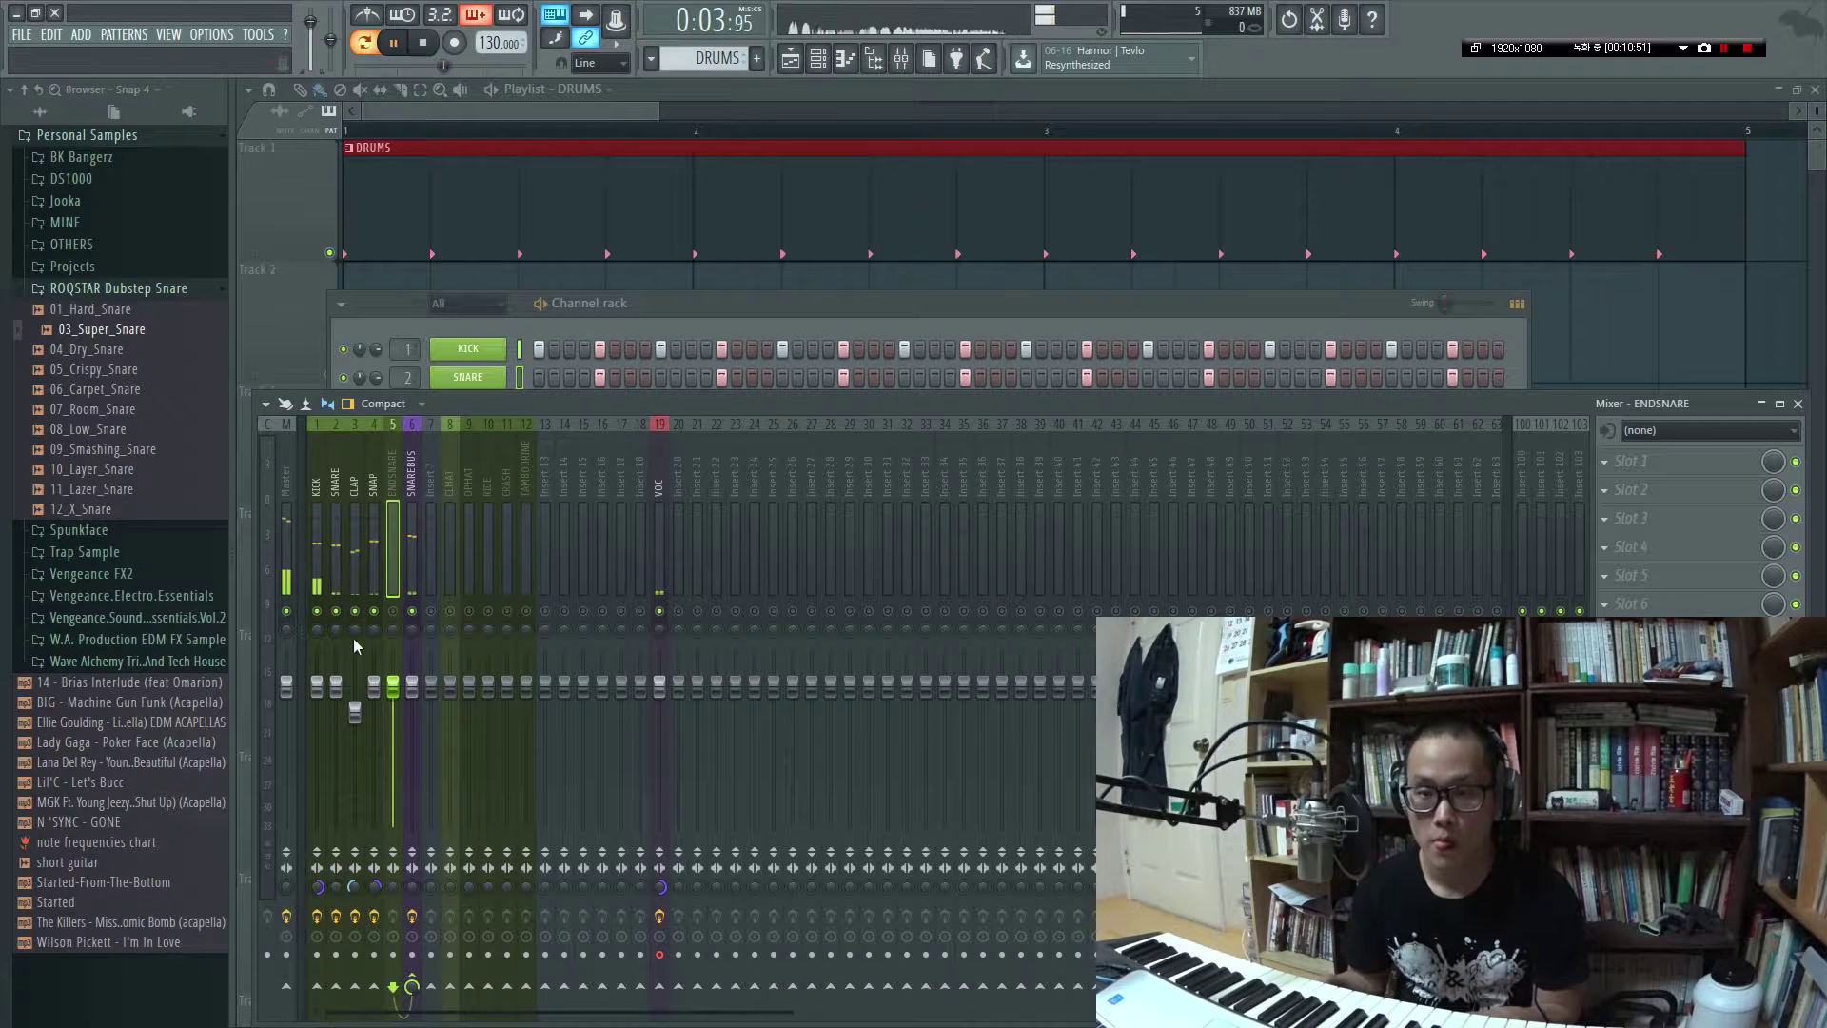
{"action": "mouse_move", "coordinate": [373, 684]}
{"action": "left_mouse_down"}
{"action": "mouse_move", "coordinate": [374, 701]}
{"action": "mouse_move", "coordinate": [374, 652]}
{"action": "mouse_move", "coordinate": [374, 809]}
{"action": "mouse_move", "coordinate": [374, 709]}
{"action": "left_mouse_up"}
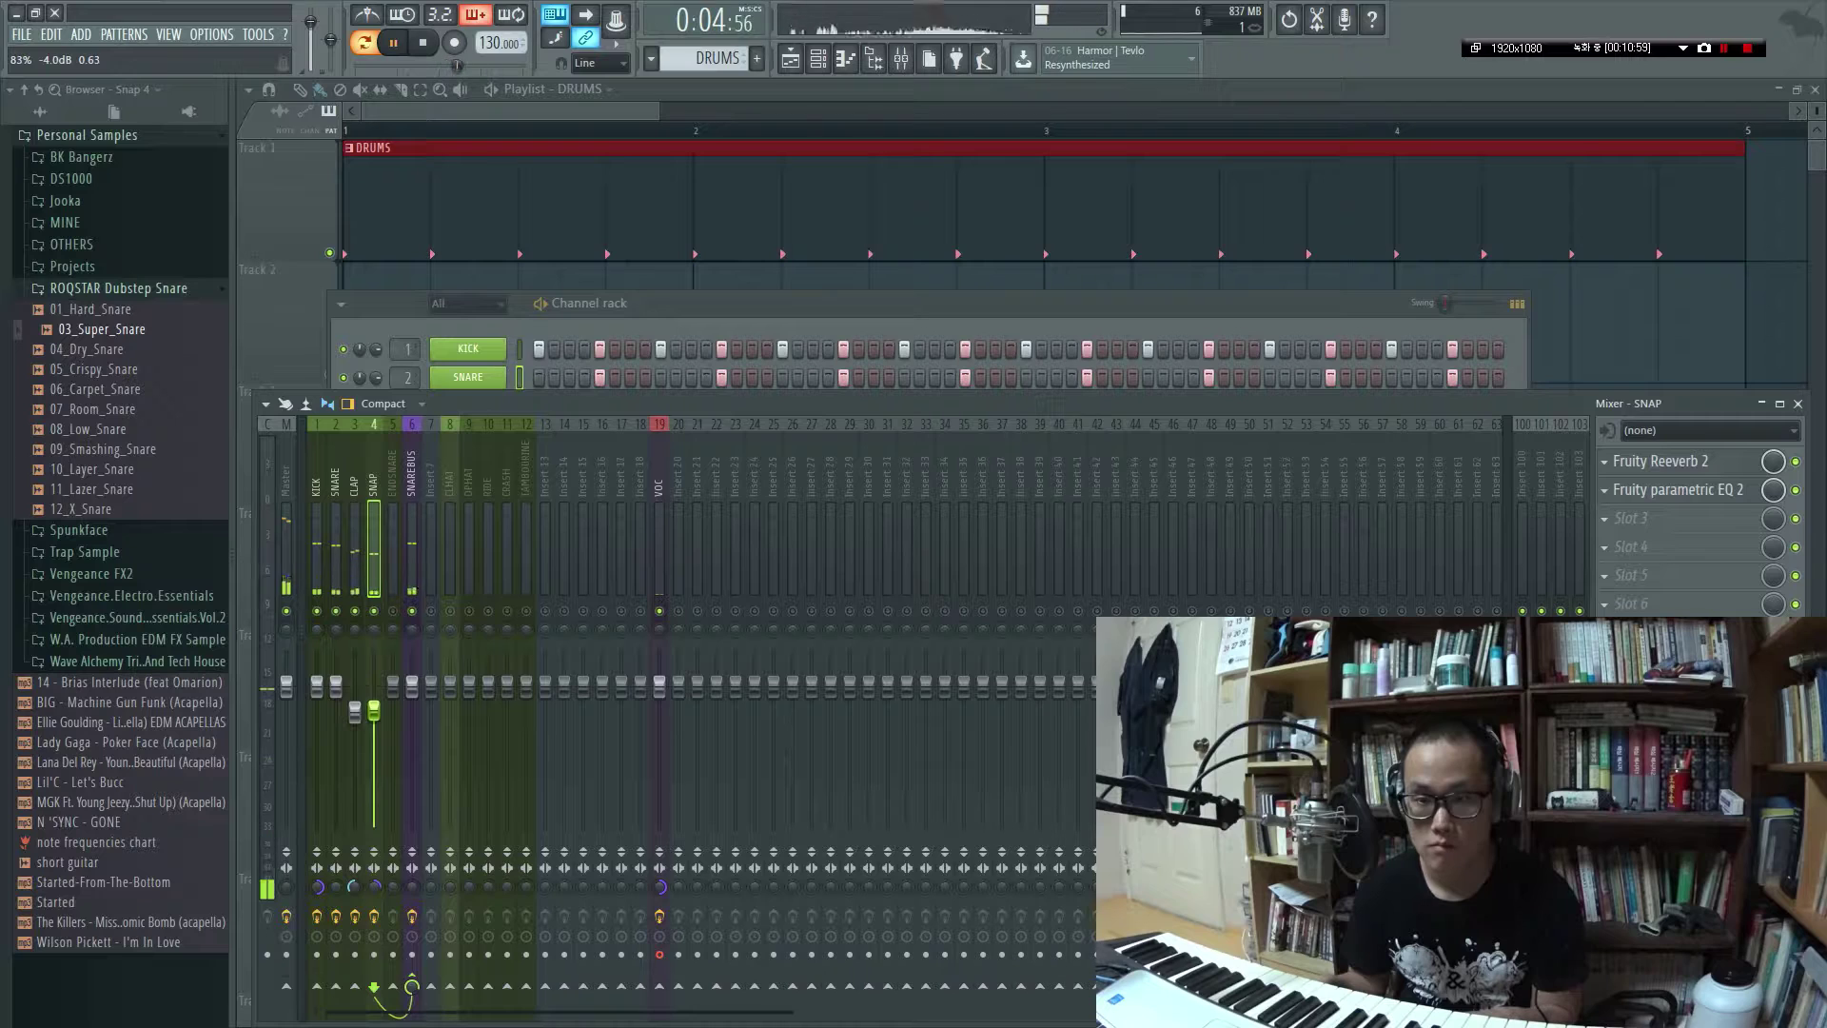
{"action": "key", "text": "space"}
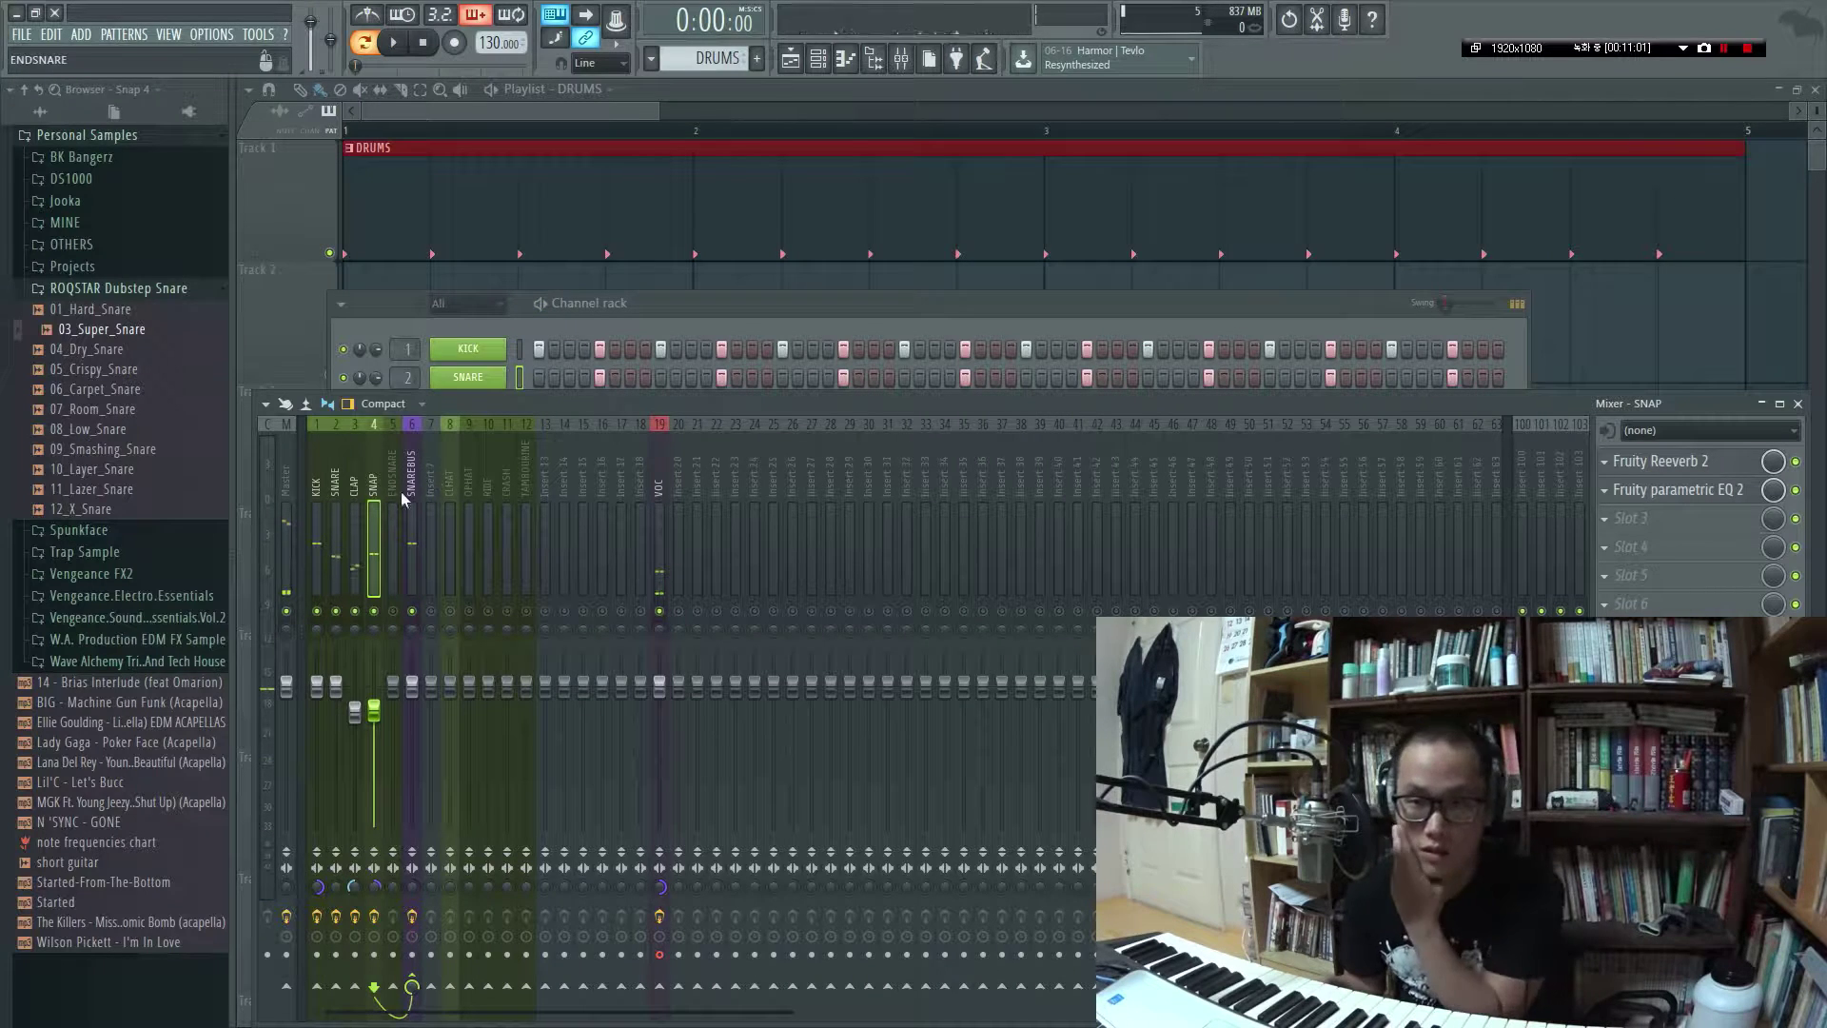
Fill the CLHAT channel with a hit every 2 steps in the DRUMS pattern
{"action": "left_click", "coordinate": [411, 310]}
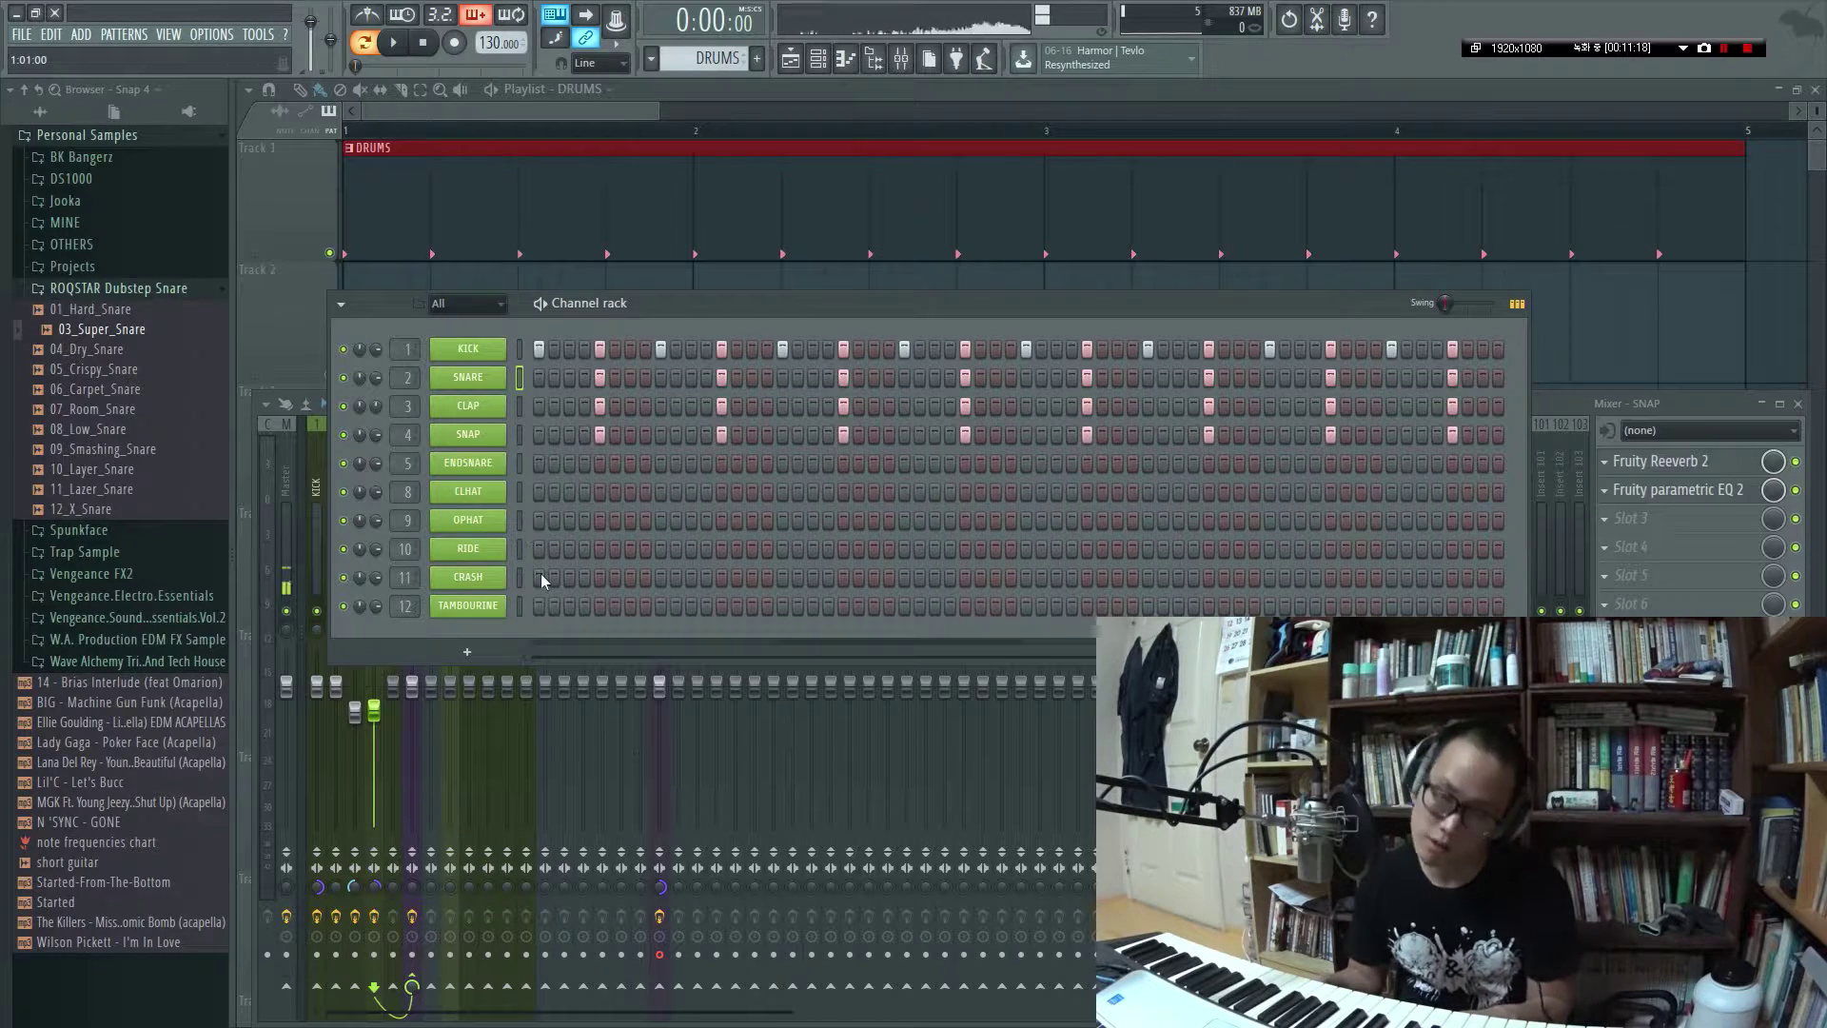
{"action": "right_click", "coordinate": [497, 491]}
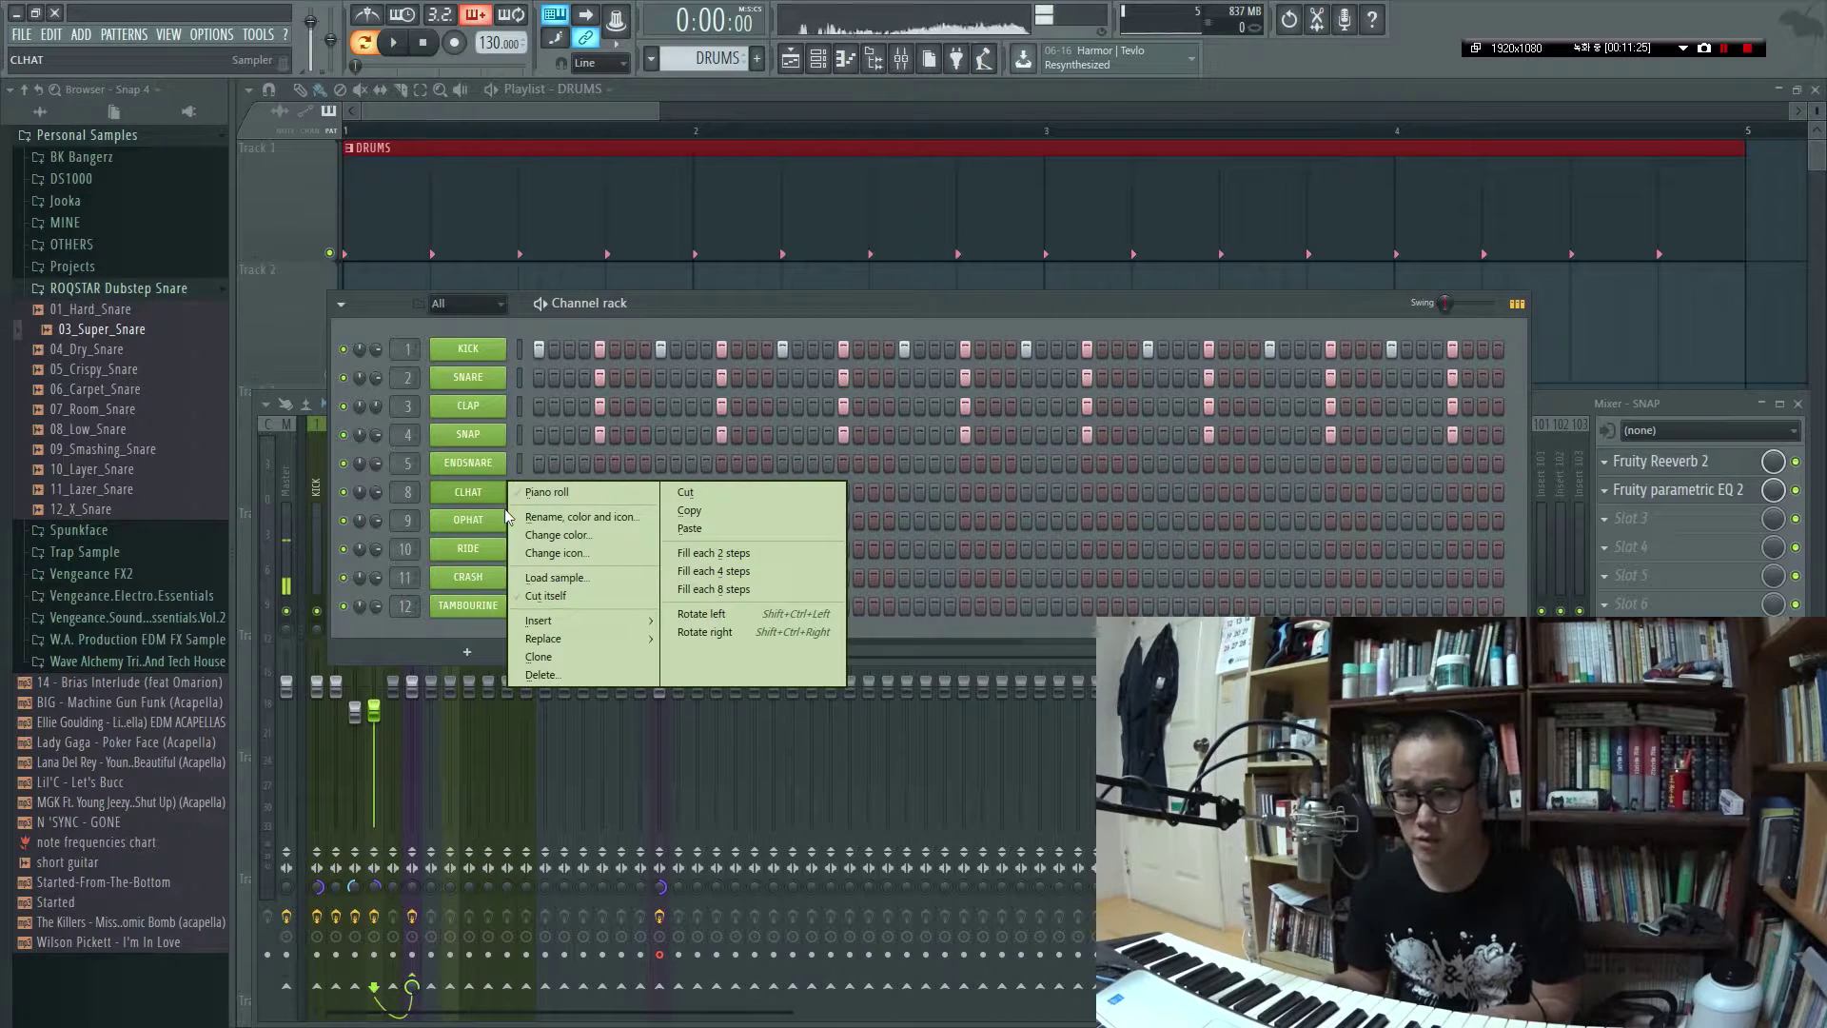
{"action": "left_click", "coordinate": [695, 589]}
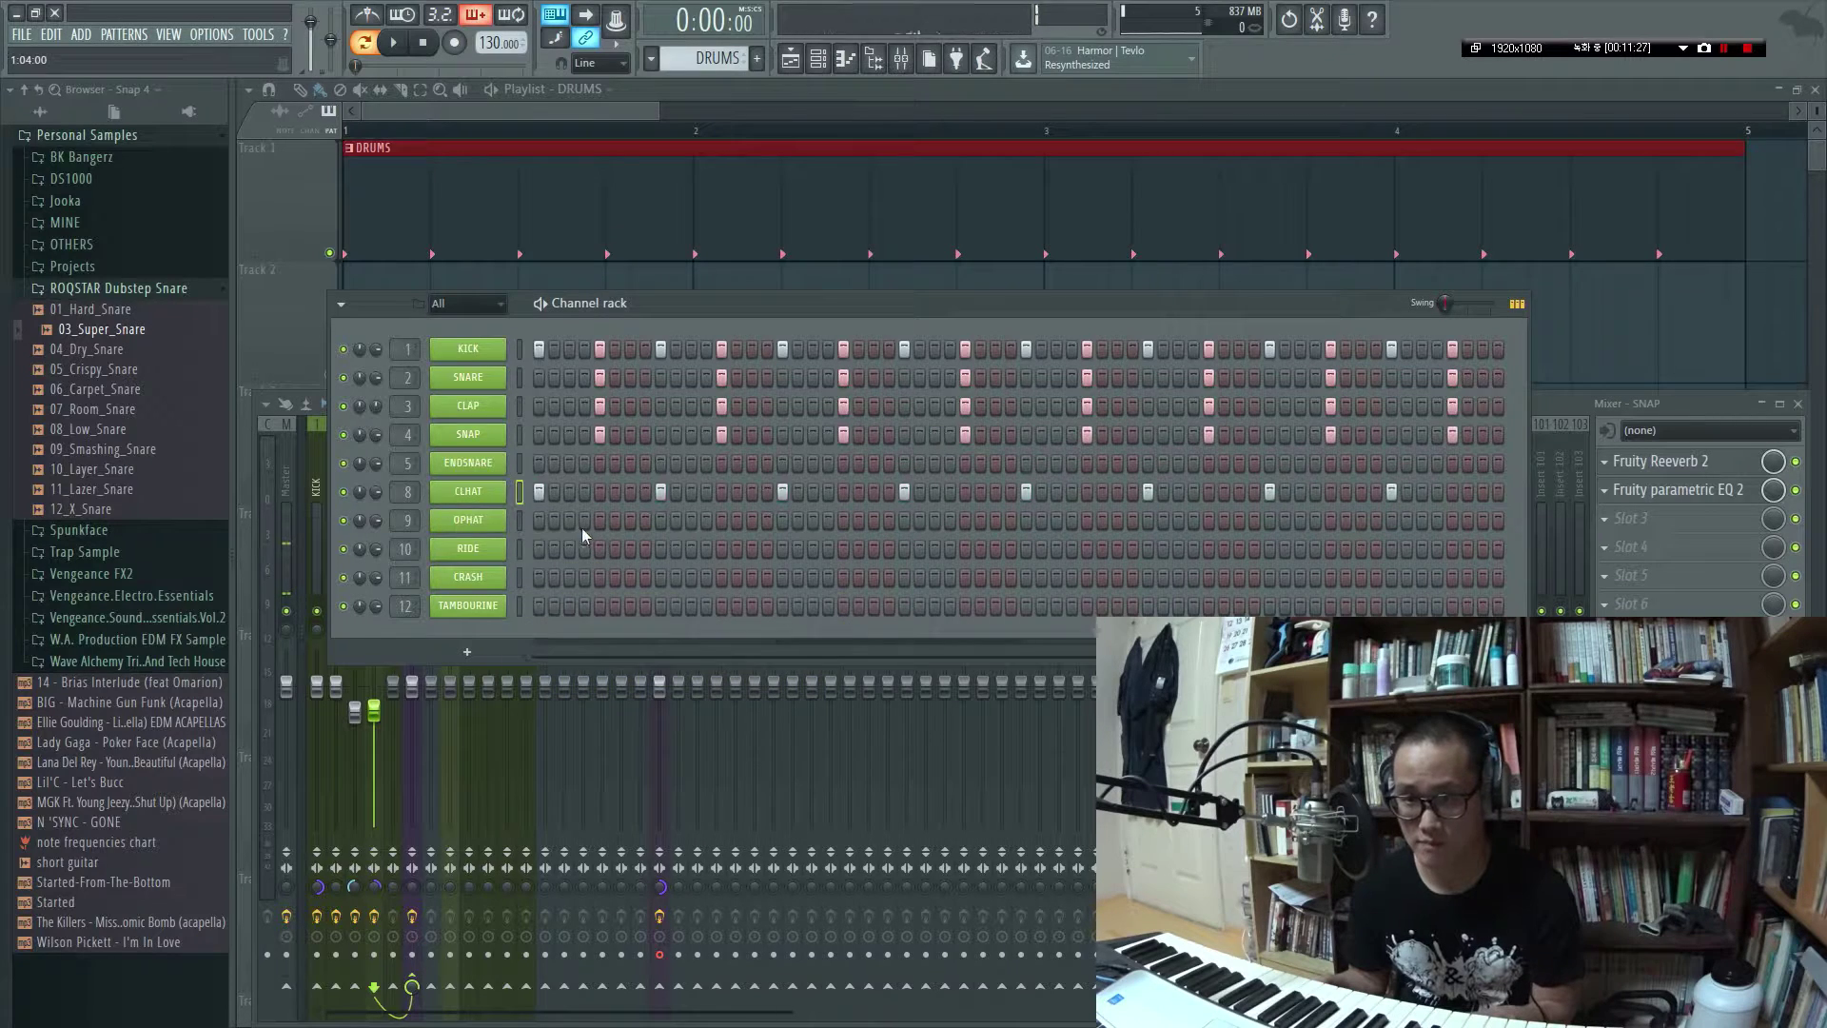
{"action": "right_click", "coordinate": [490, 493]}
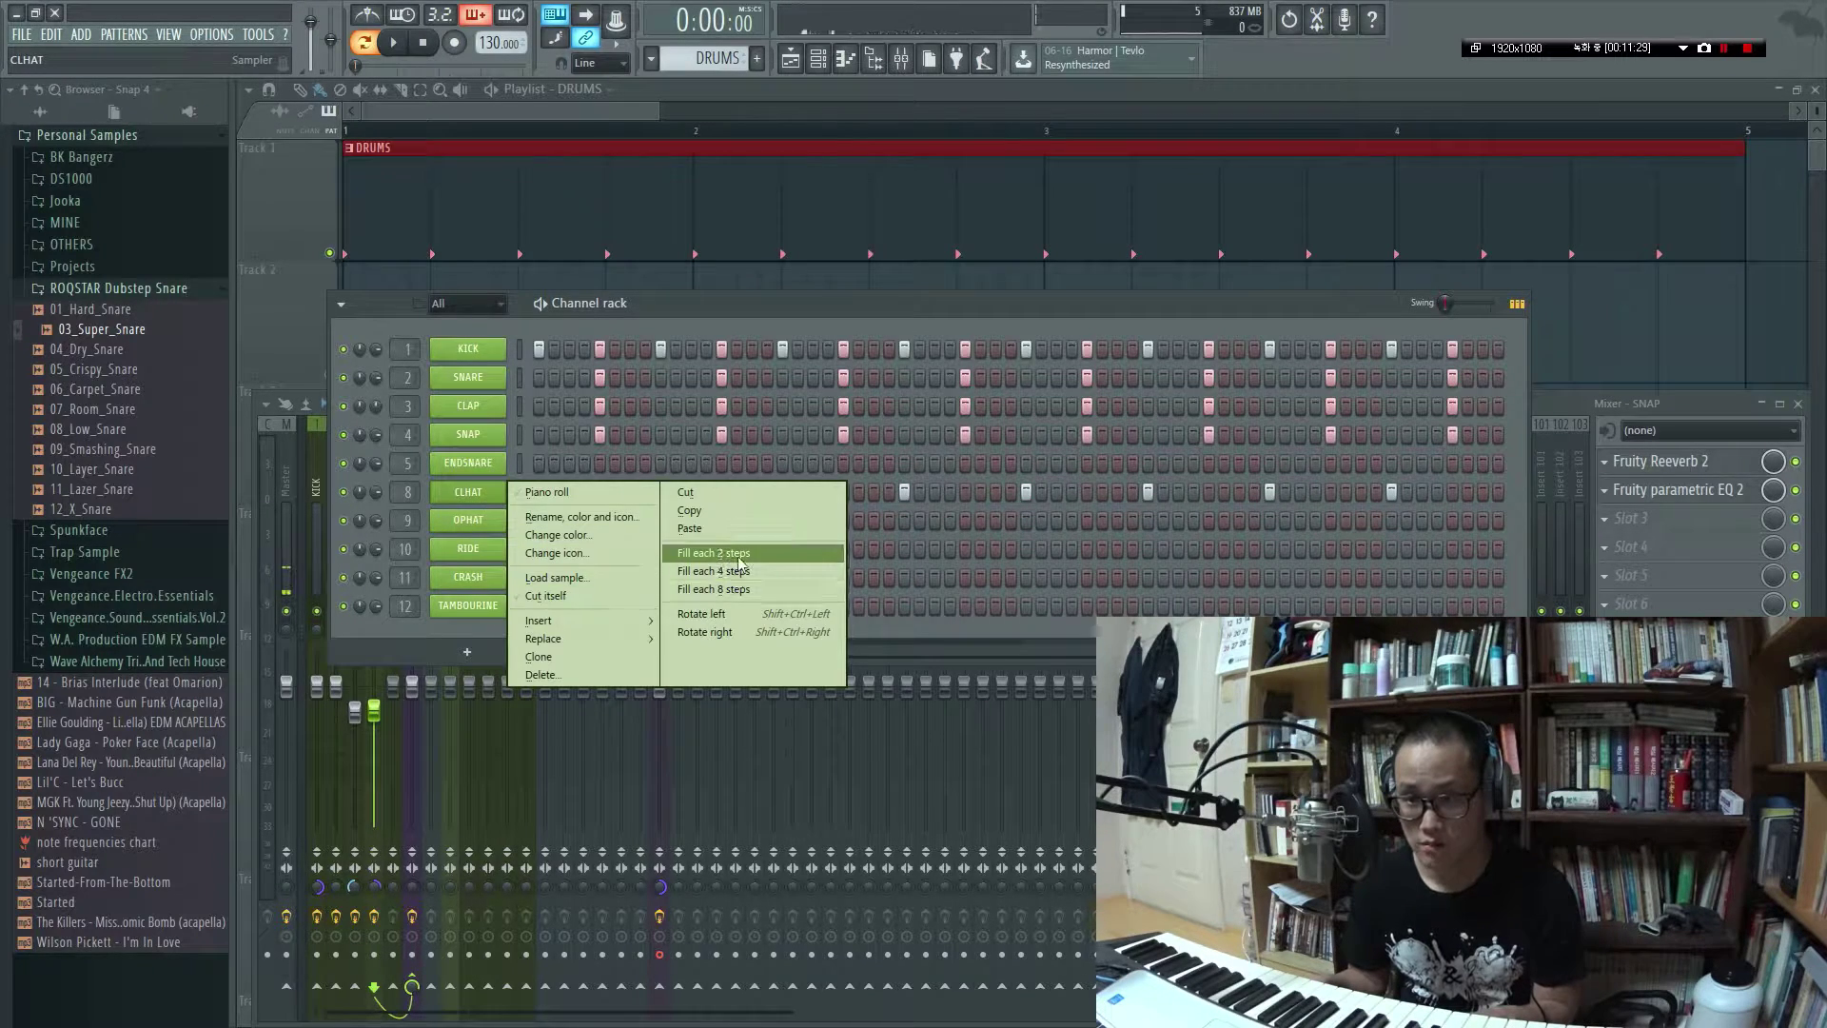
{"action": "left_click", "coordinate": [694, 559]}
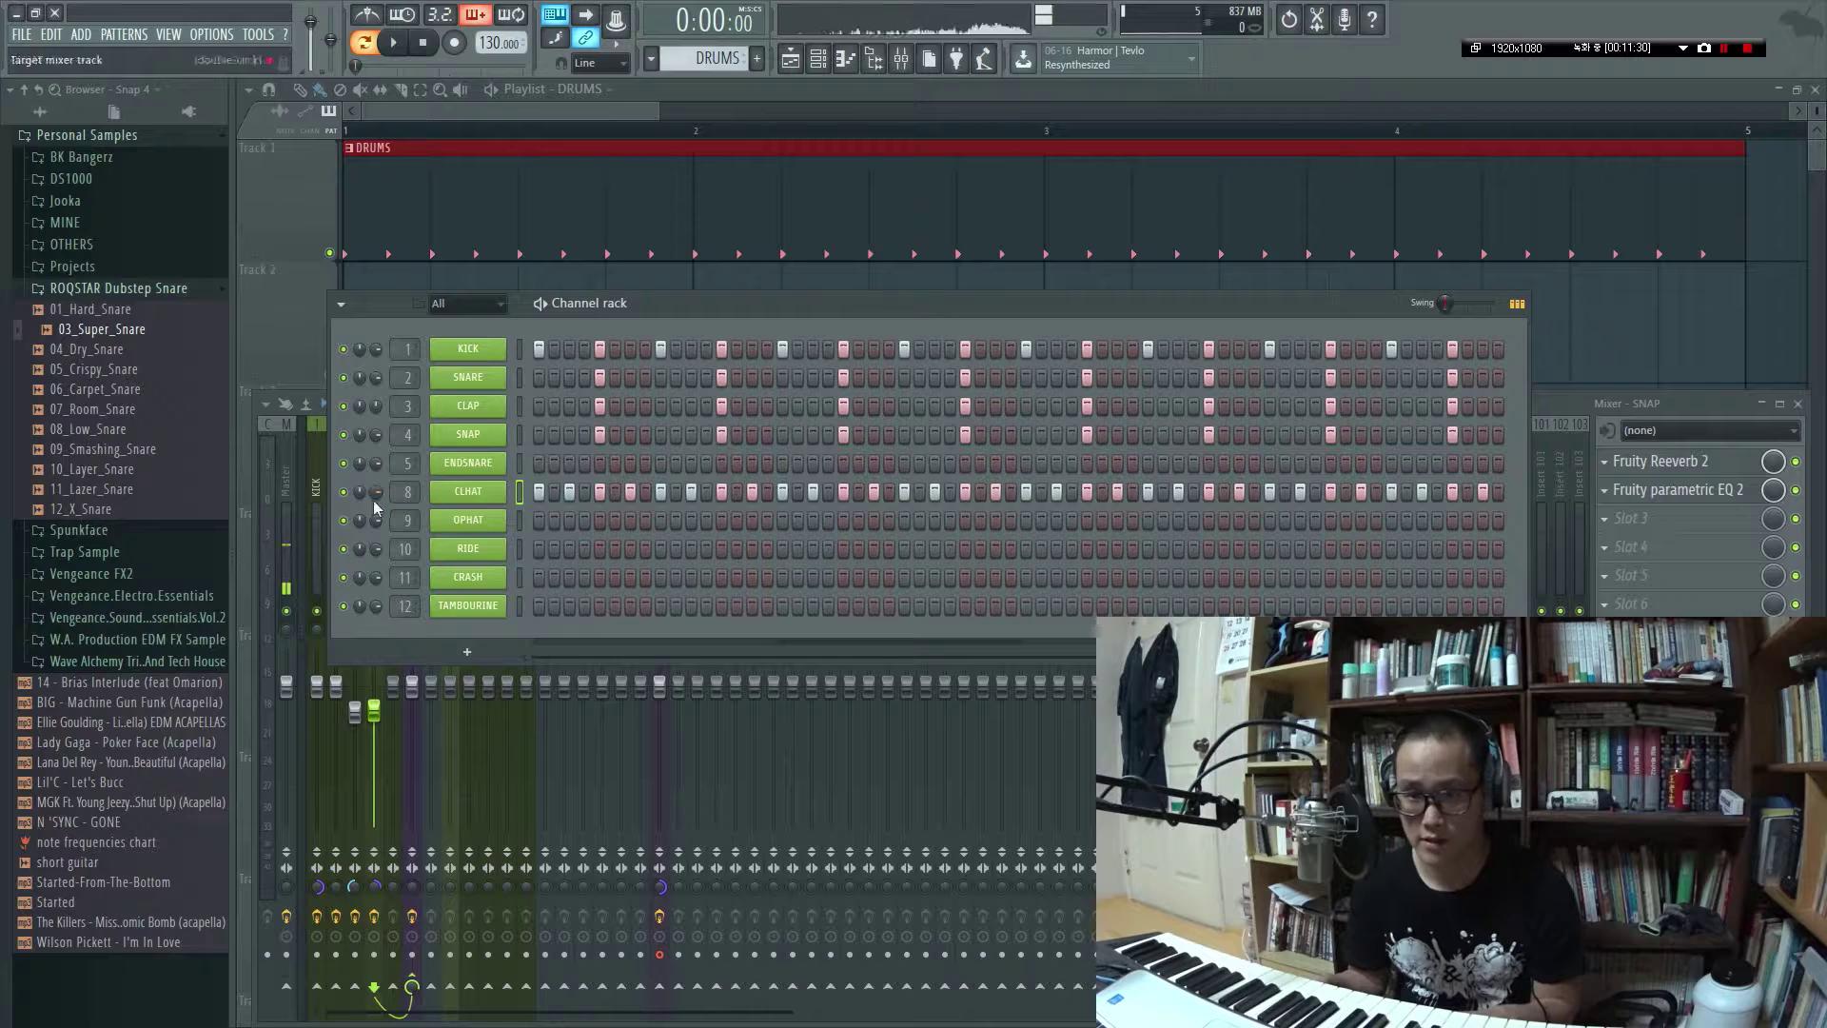
Play the pattern with the closed hats and check the balance of all drum tracks in the mixer
{"action": "key", "text": "space"}
{"action": "key", "text": "space"}
{"action": "left_click", "coordinate": [441, 757]}
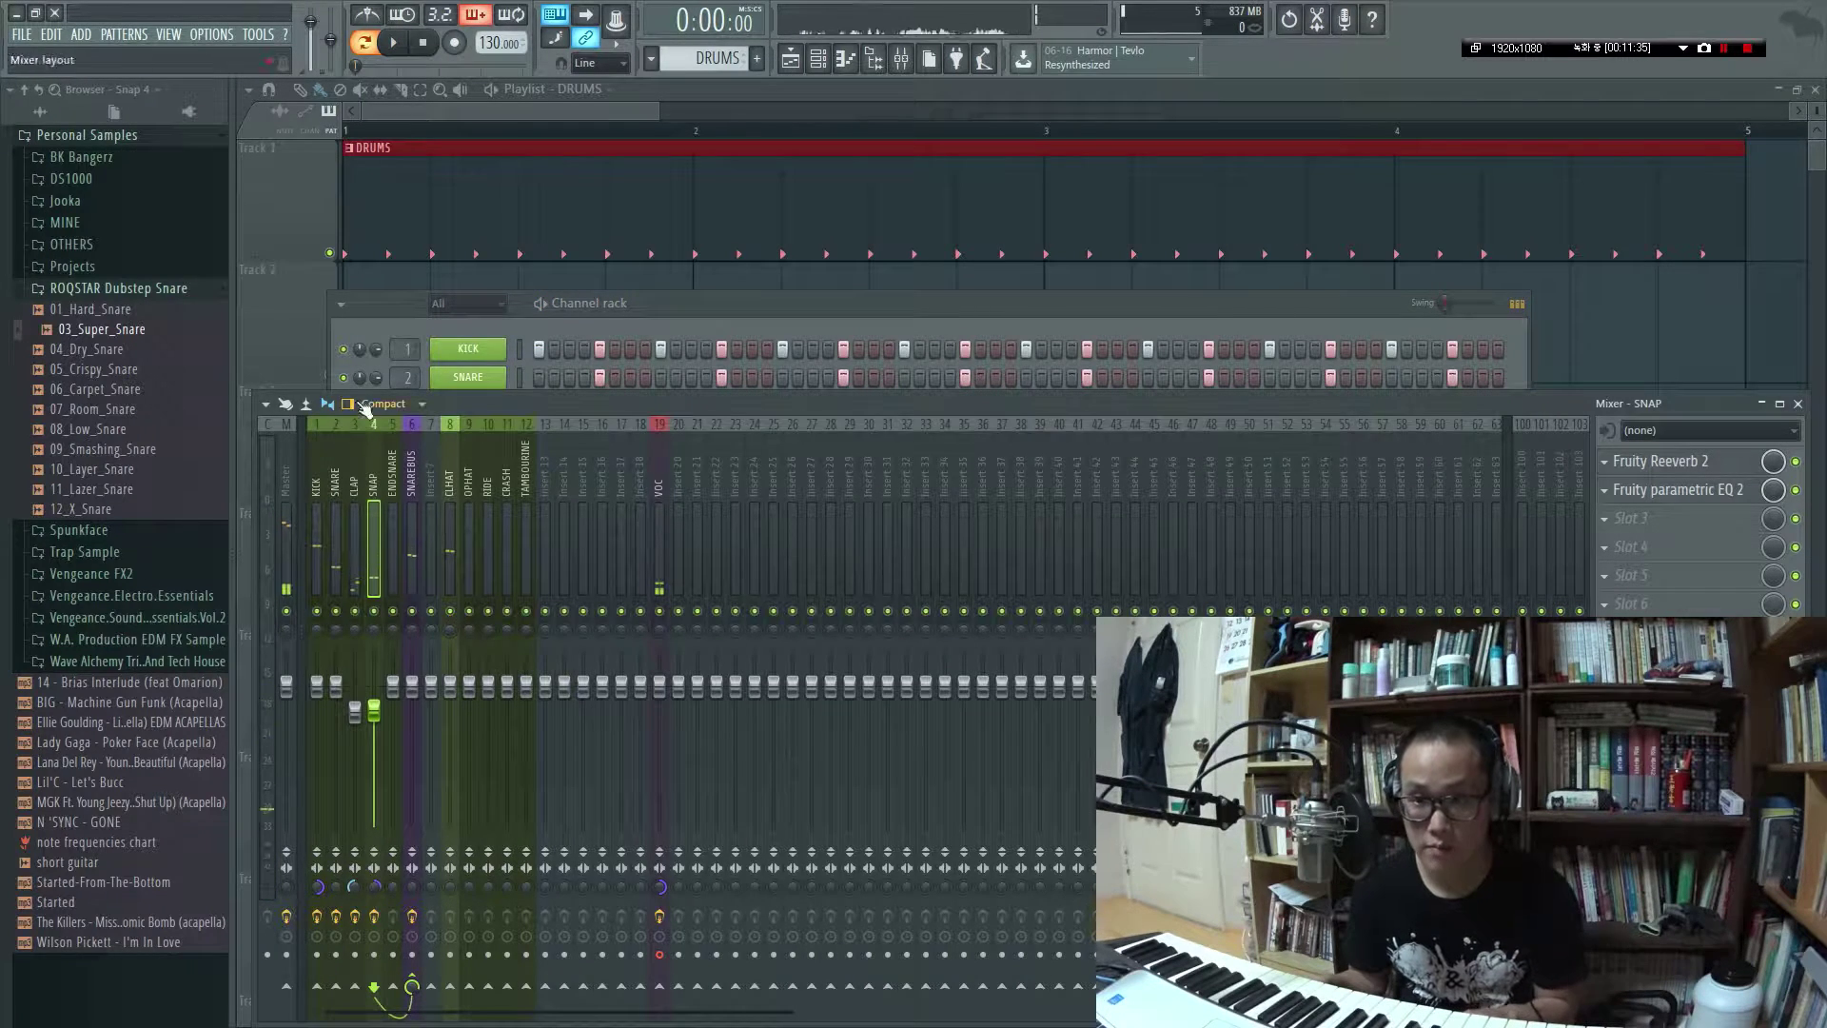
{"action": "key", "text": "space"}
{"action": "left_click", "coordinate": [396, 328]}
{"action": "key", "text": "space"}
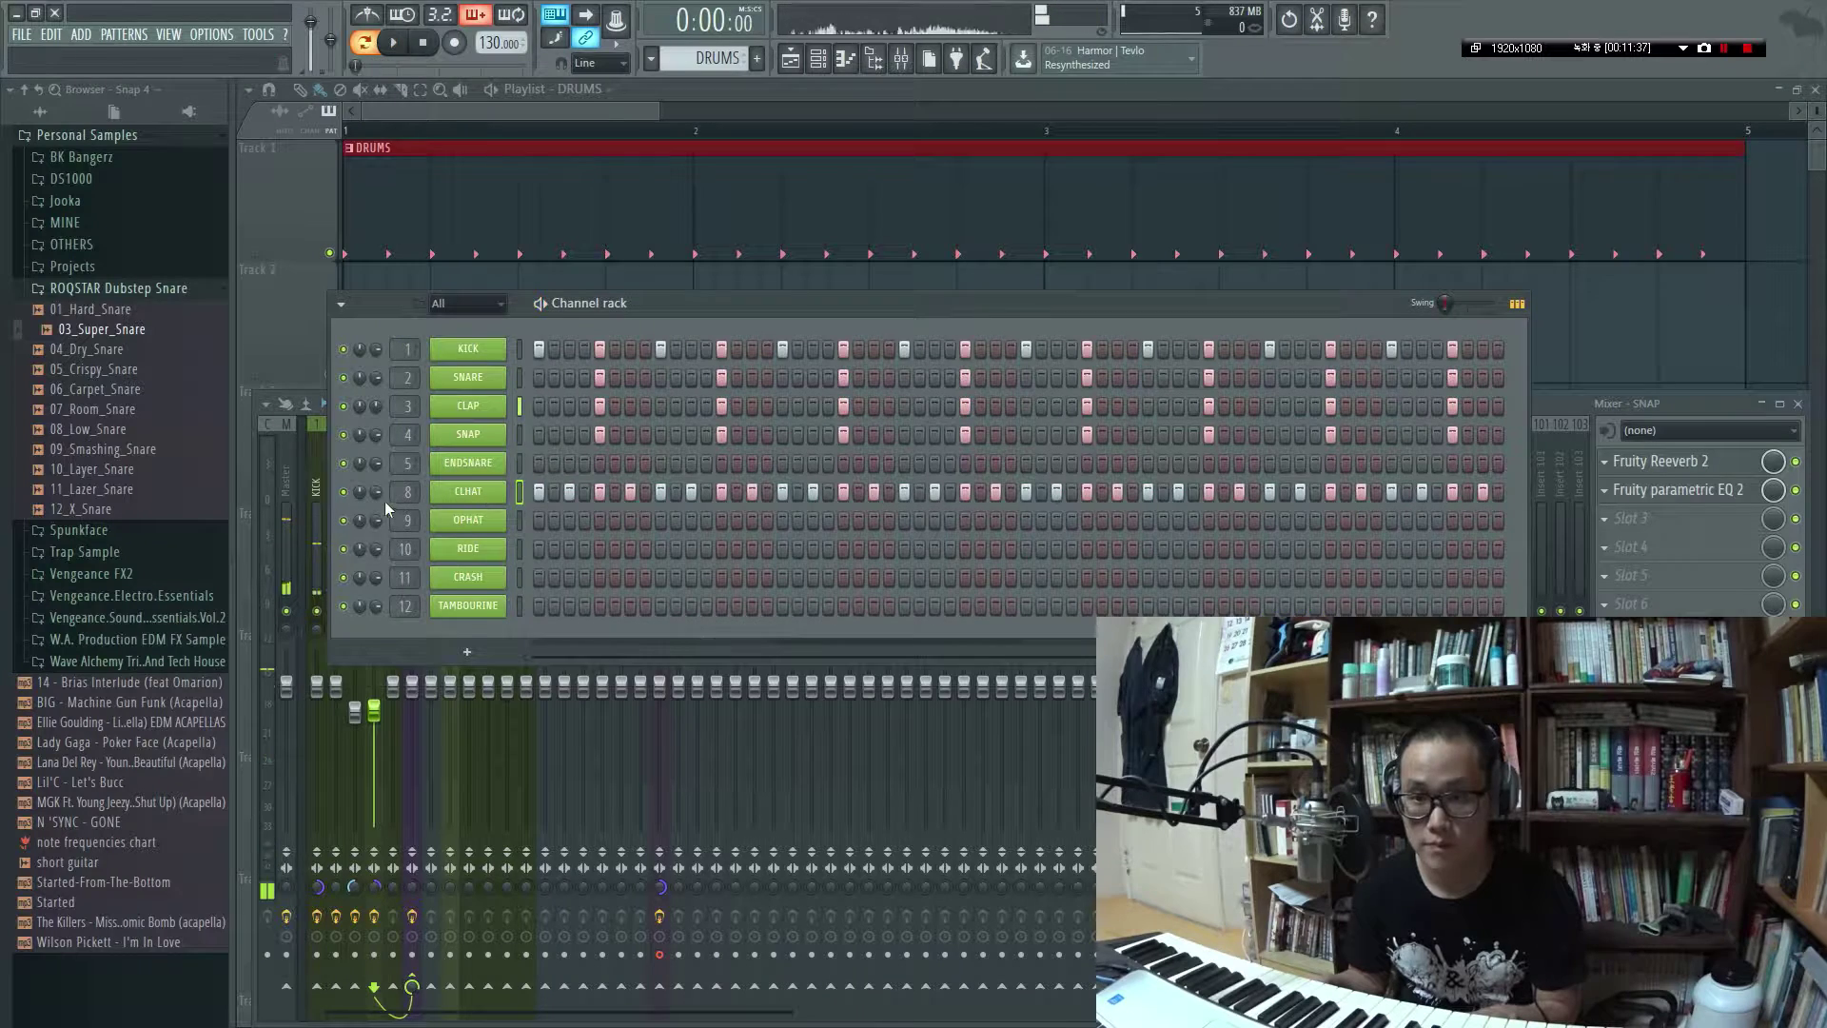
Lower the CLHAT channel volume to about 31% (-19.3 dB) while replaying the pattern
{"action": "key", "text": "space"}
{"action": "mouse_move", "coordinate": [380, 497]}
{"action": "left_mouse_down"}
{"action": "mouse_move", "coordinate": [381, 523]}
{"action": "mouse_move", "coordinate": [377, 503]}
{"action": "left_mouse_up"}
{"action": "key", "text": "space"}
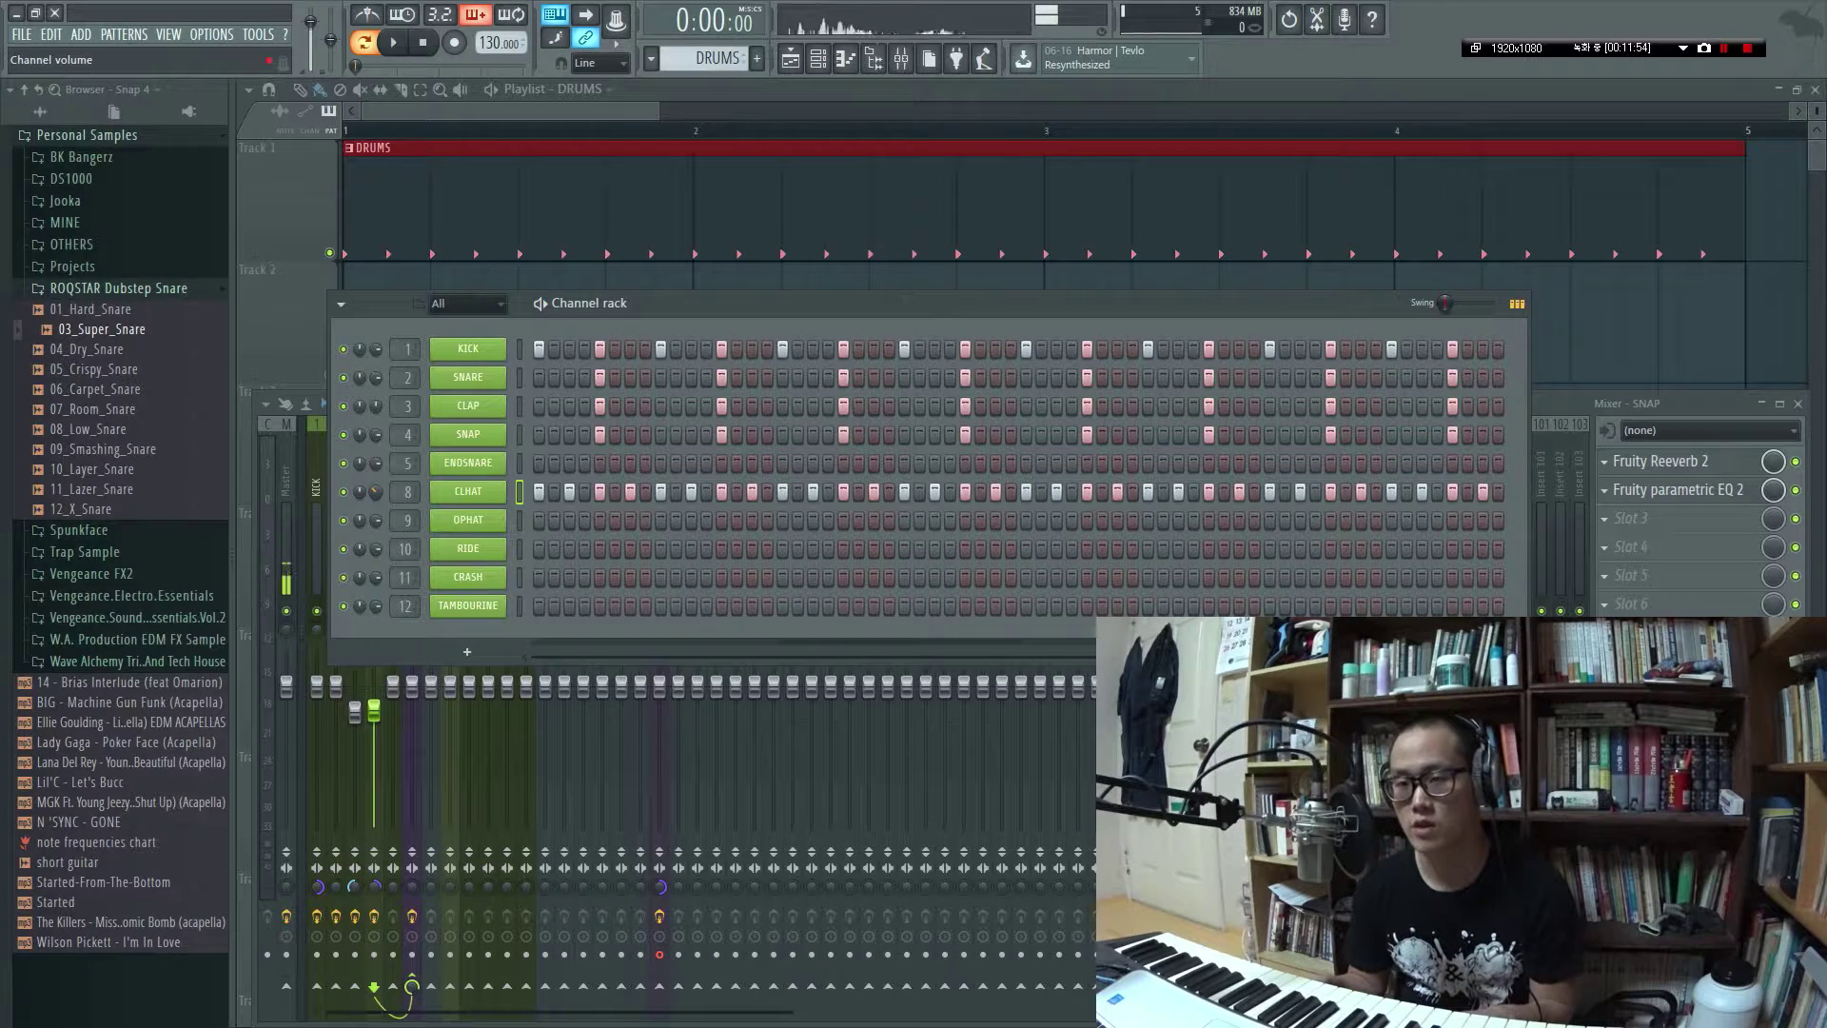
{"action": "key", "text": "space"}
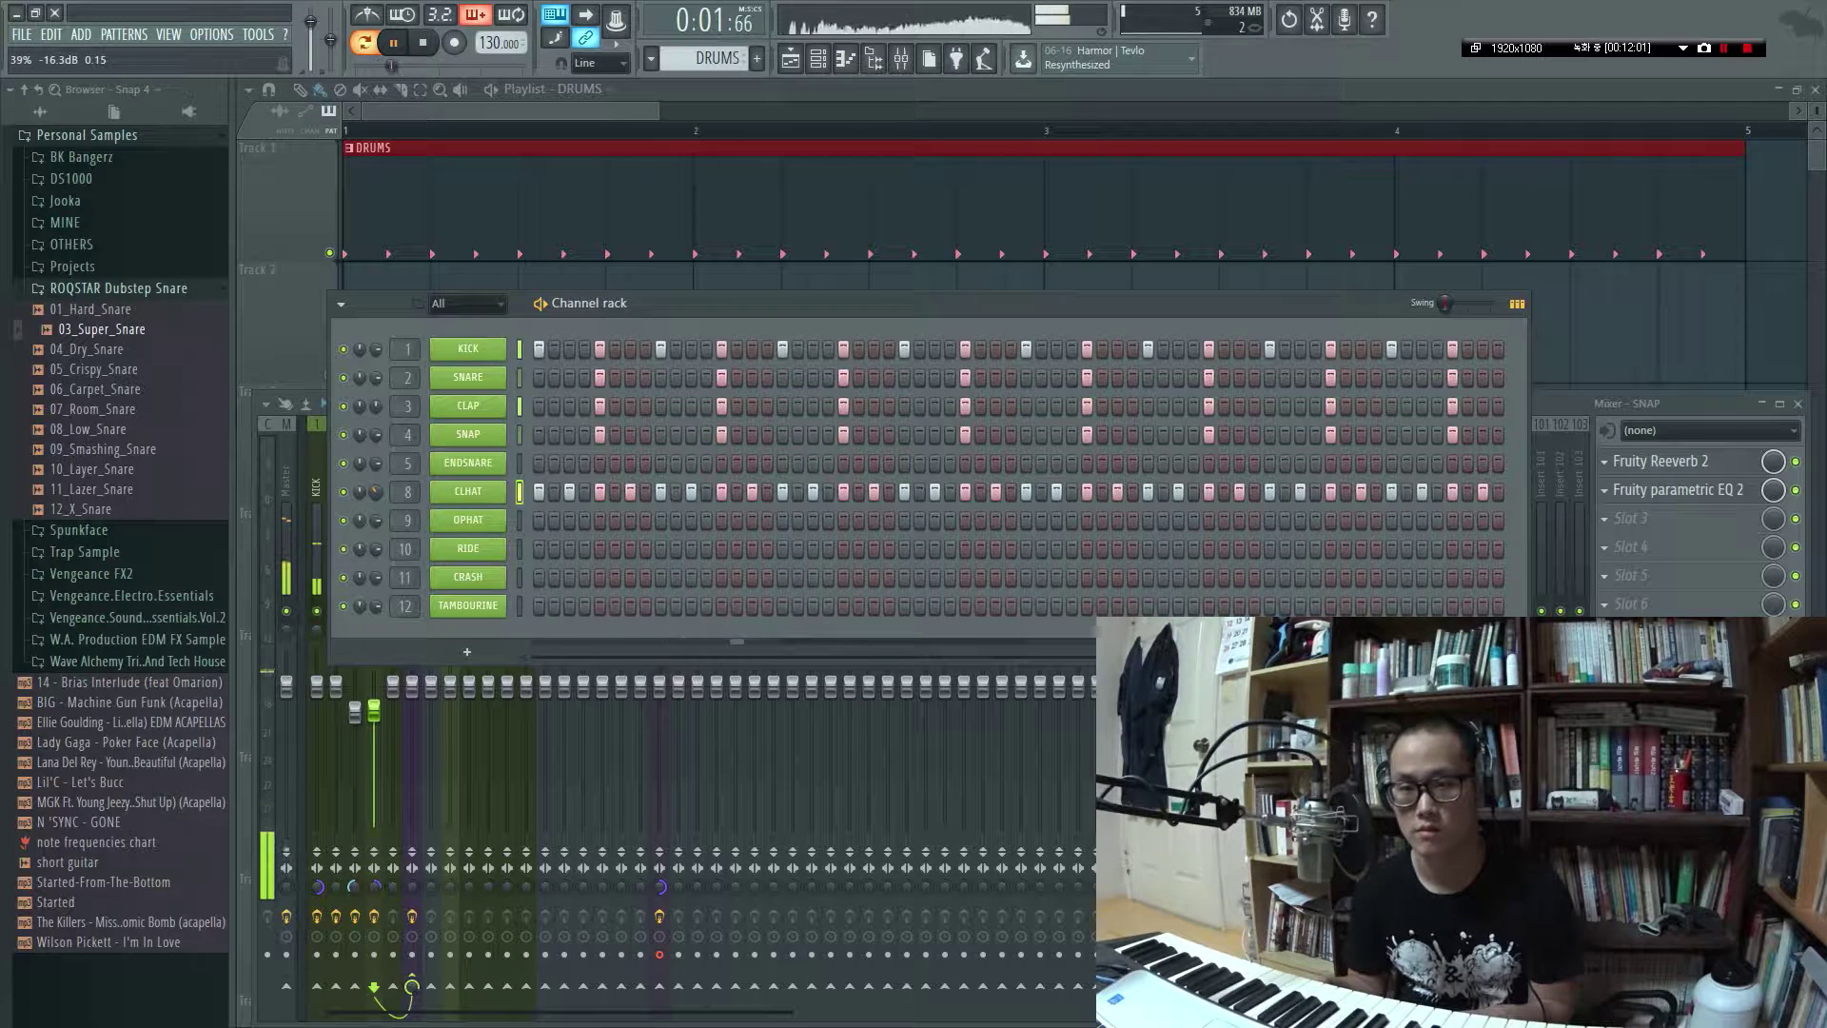
{"action": "key", "text": "space"}
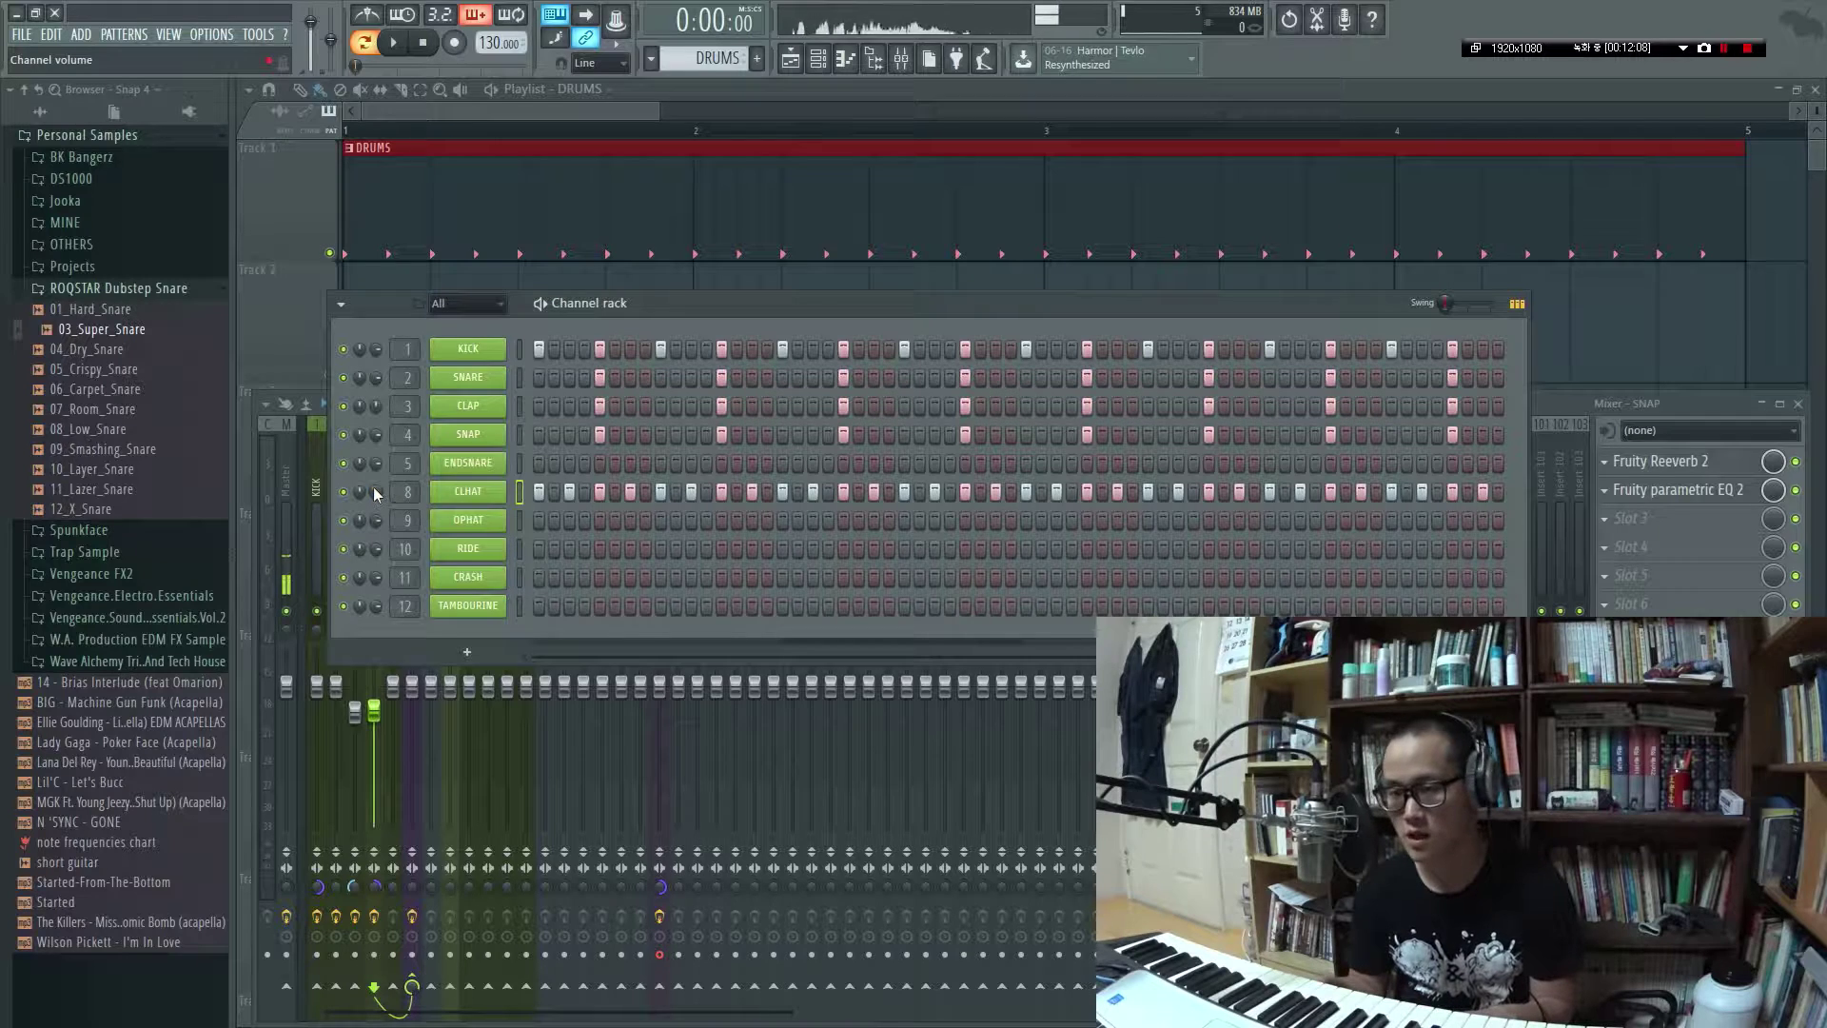
{"action": "key", "text": "space"}
{"action": "left_click_drag", "start_coordinate": [373, 487], "coordinate": [373, 533]}
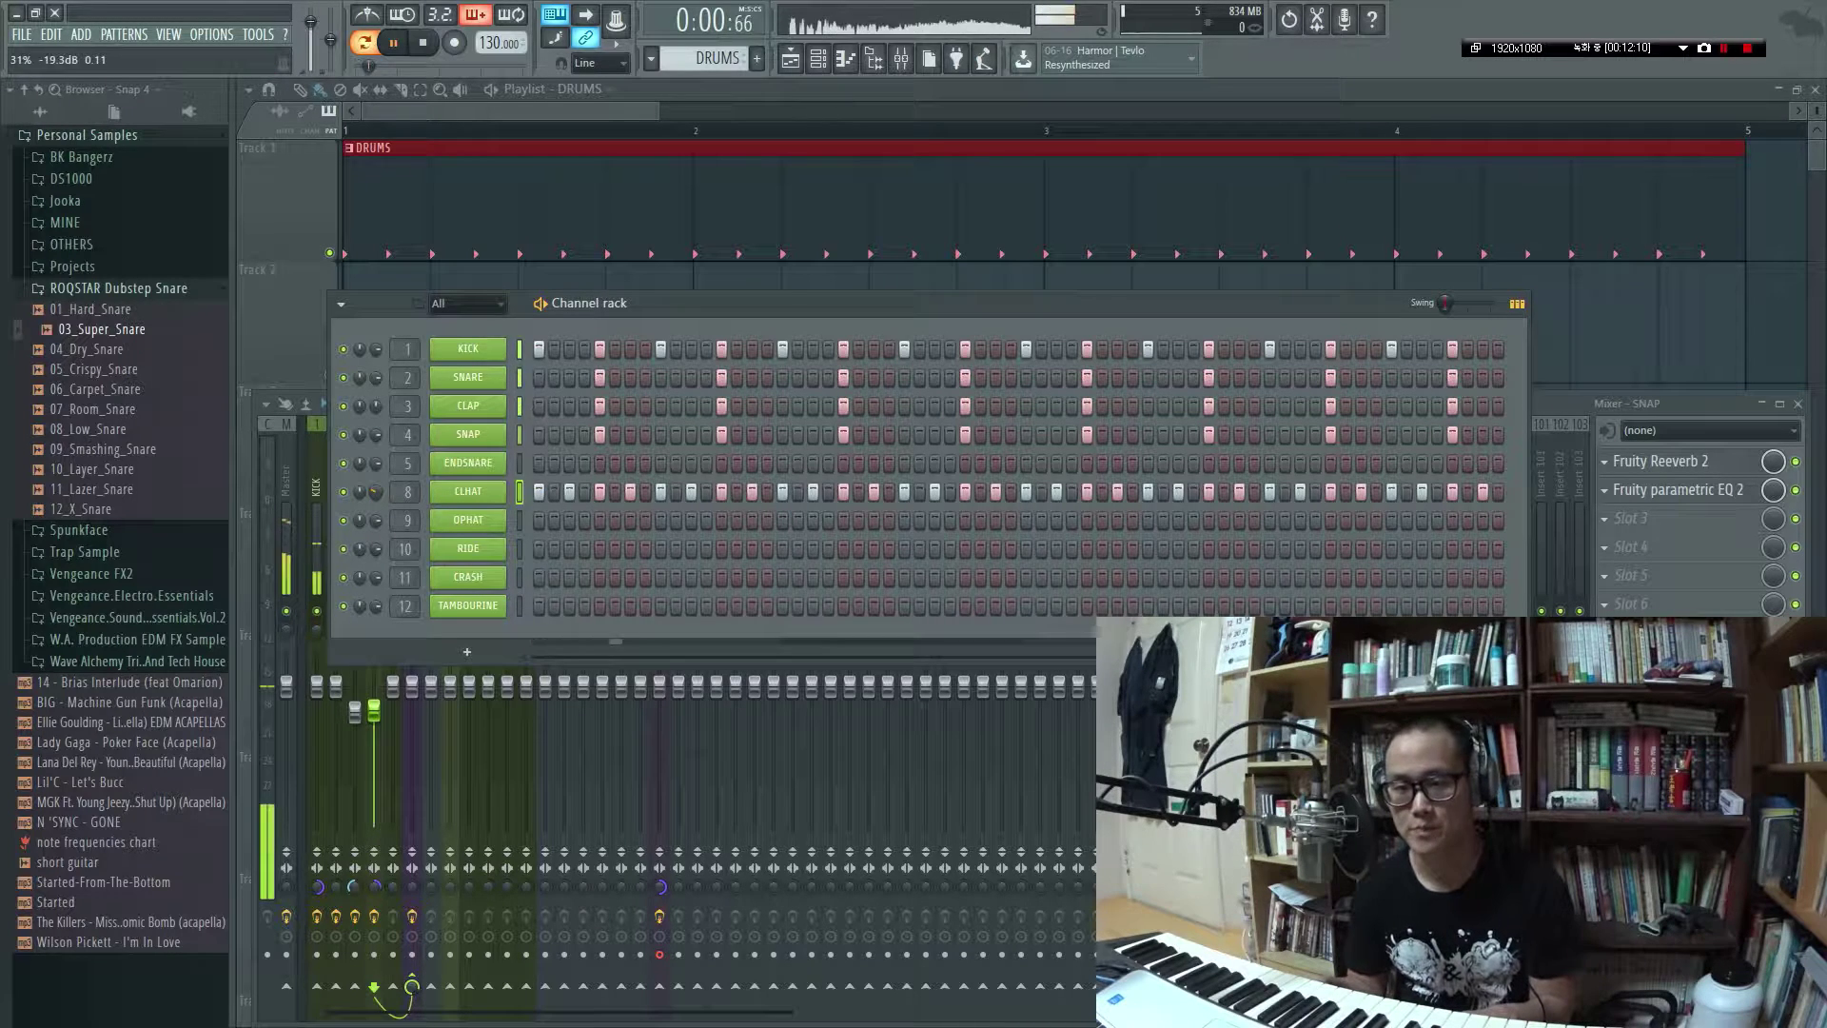
Lower the velocities of the second, third and fourth CLHAT hits in the piano roll by varying amounts
{"action": "right_click", "coordinate": [483, 492]}
{"action": "left_click", "coordinate": [557, 495]}
{"action": "key", "text": "space"}
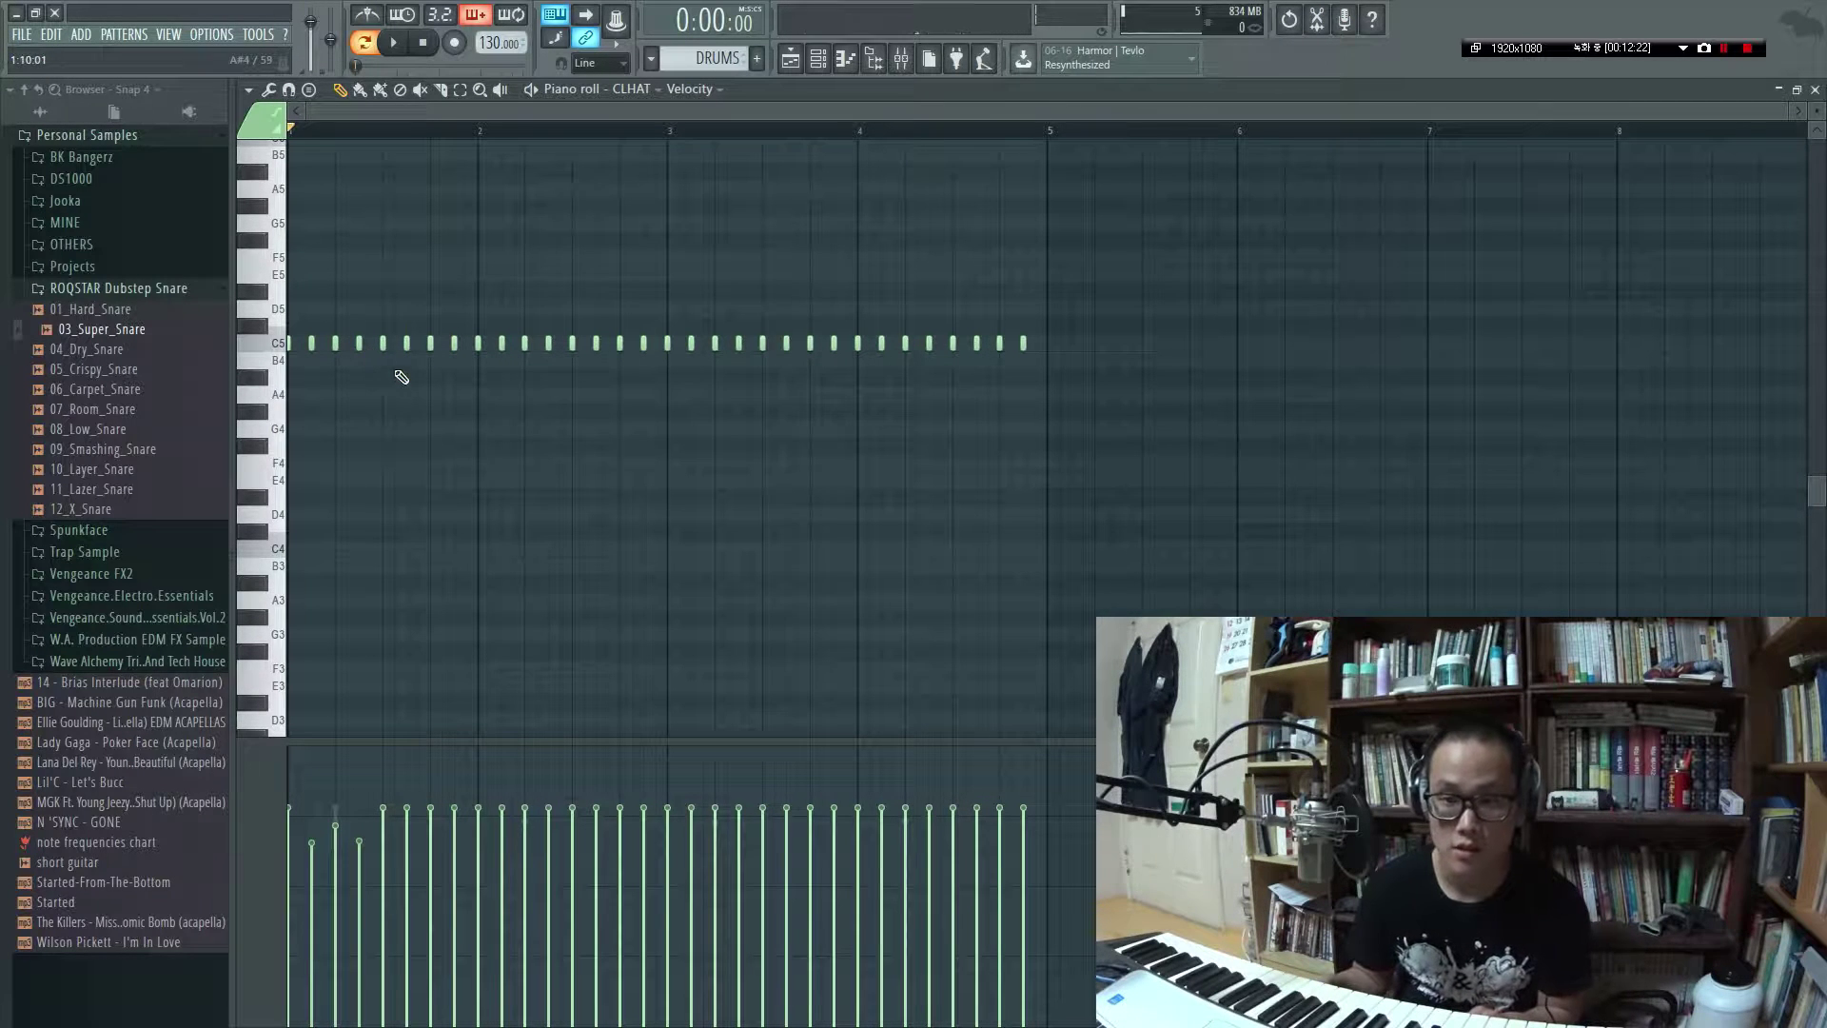
Delete all CLHAT notes after the first four hits
{"action": "right_click", "coordinate": [379, 345]}
{"action": "right_click", "coordinate": [407, 344]}
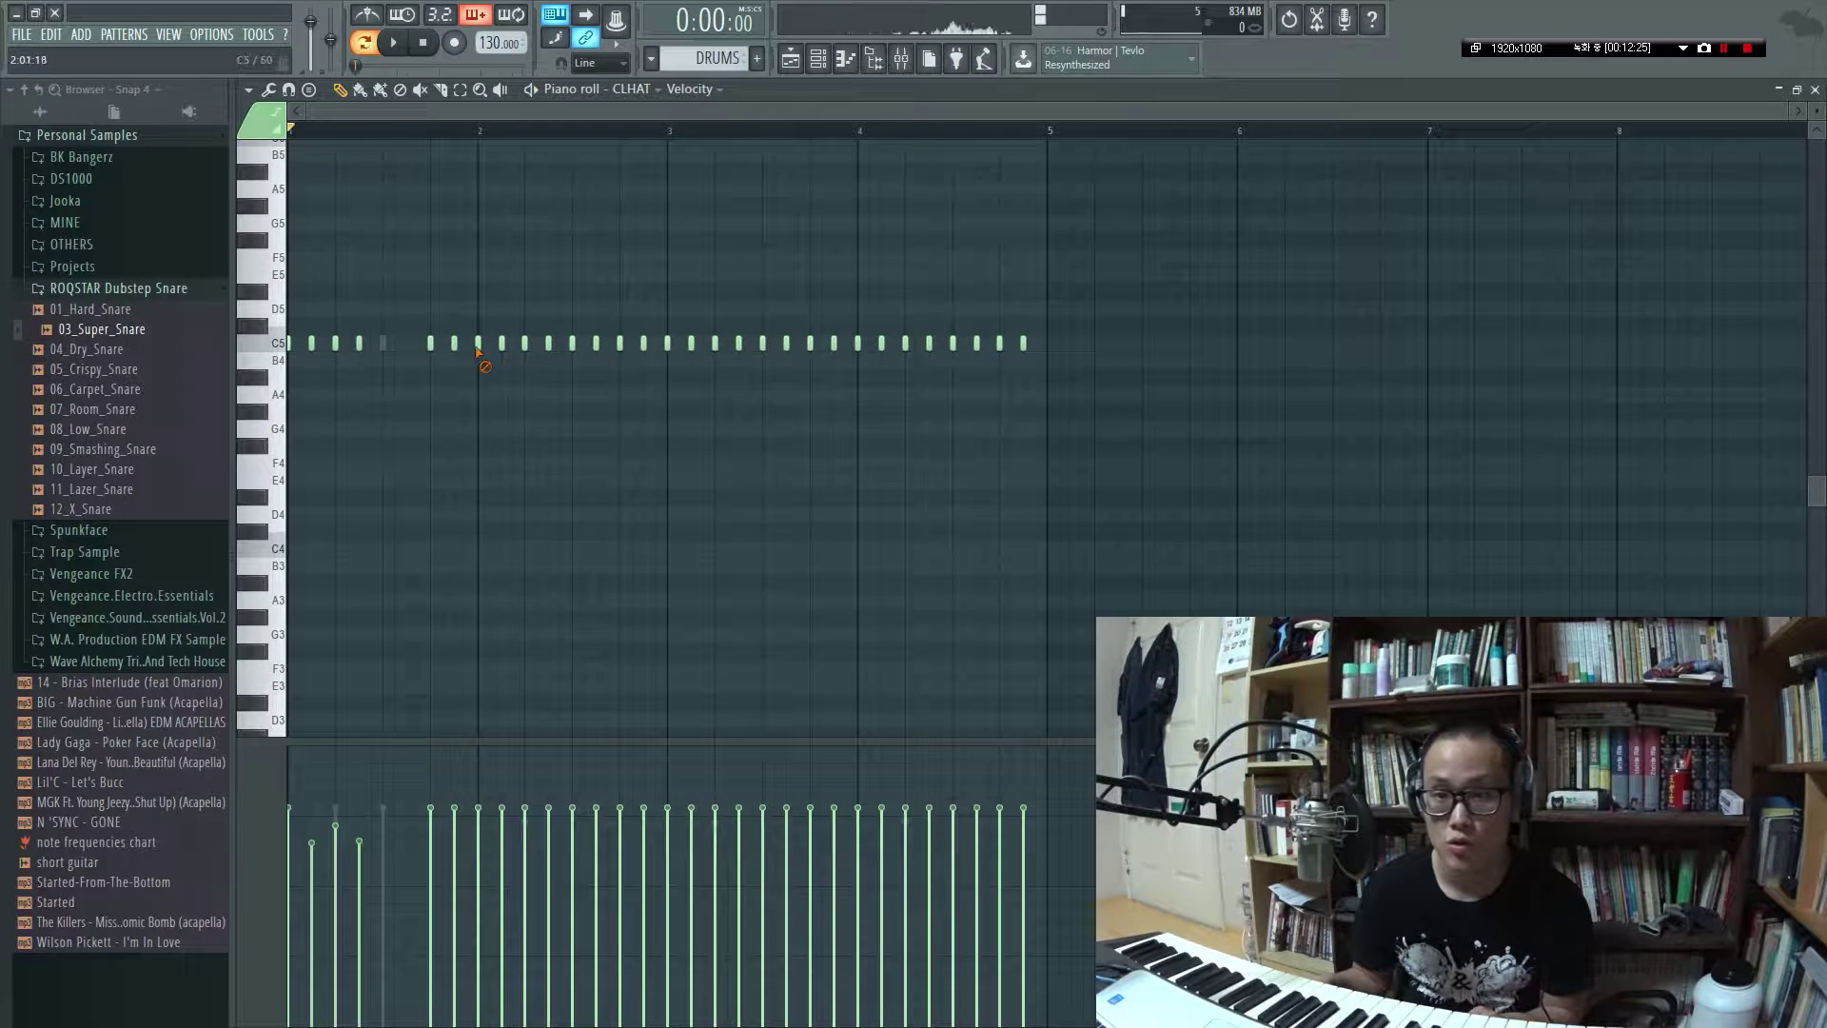
{"action": "right_click", "coordinate": [477, 345]}
{"action": "right_click", "coordinate": [454, 344]}
{"action": "right_click", "coordinate": [430, 344]}
{"action": "left_click_drag", "start_coordinate": [482, 391], "coordinate": [1570, 249]}
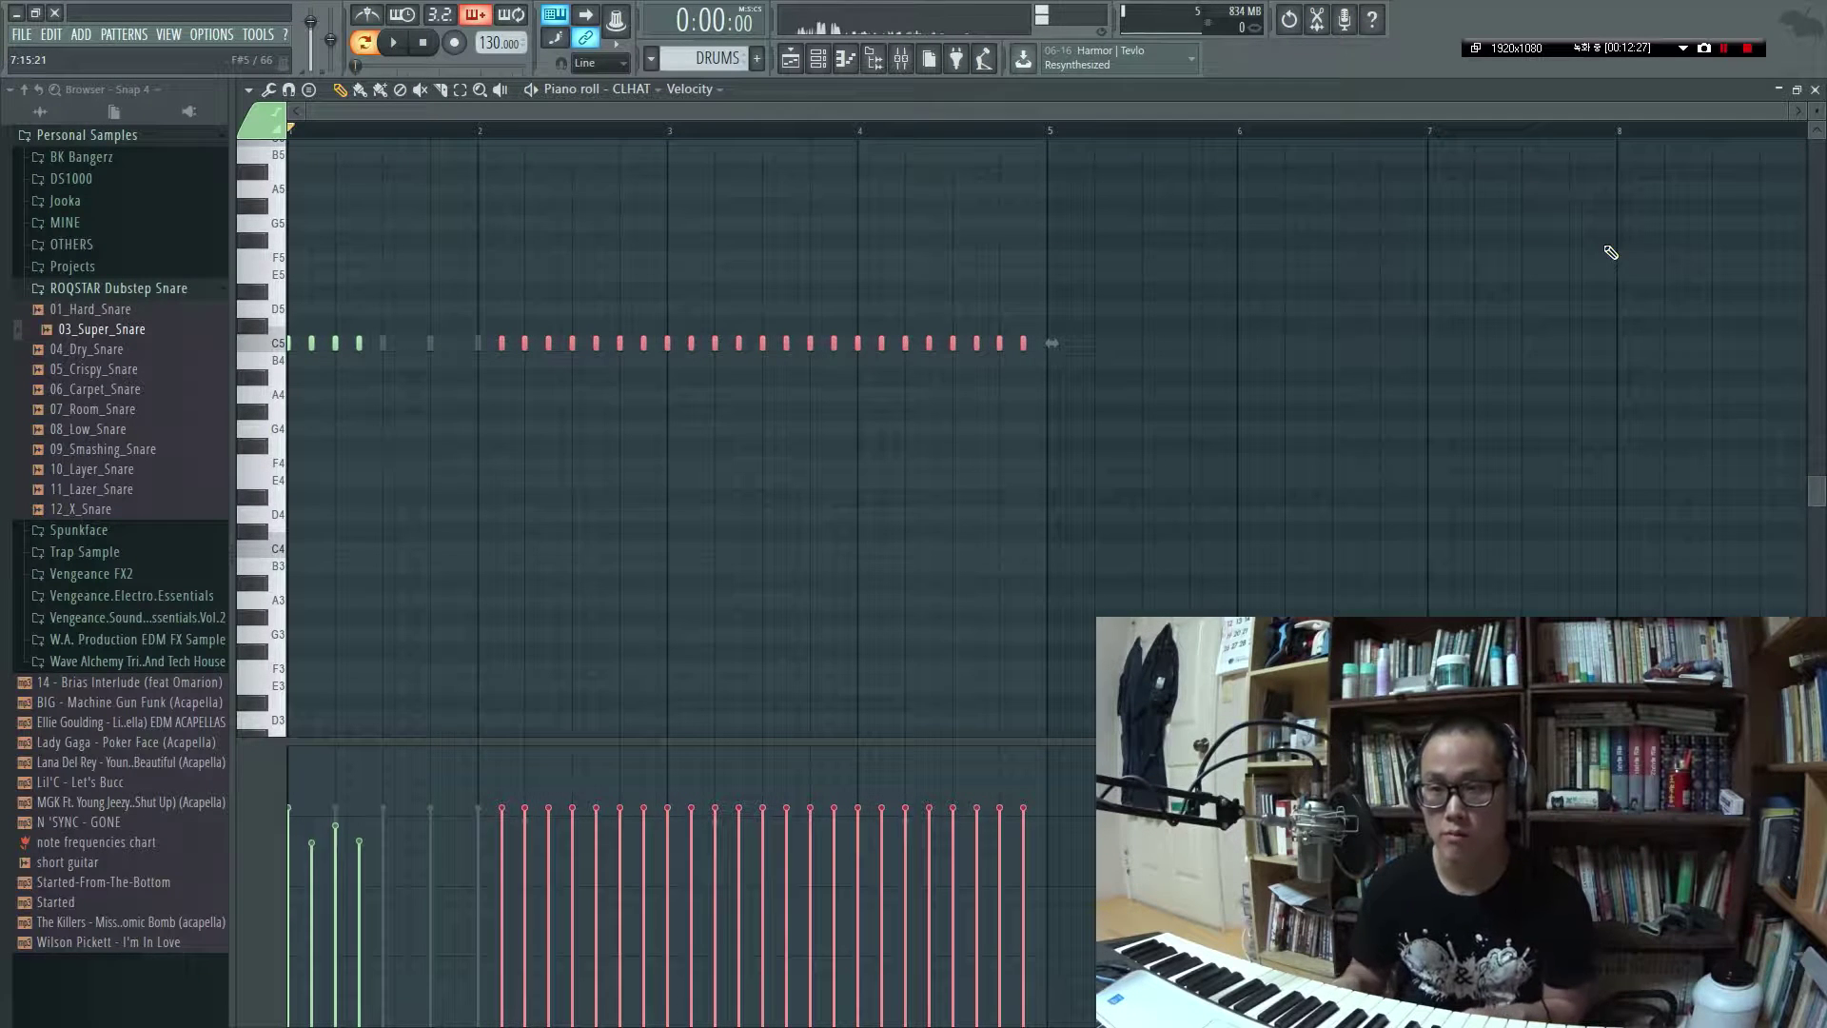
{"action": "key", "text": "Delete"}
Copy the velocity-varied CLHAT hits forward on the C5 row to fill the rest of bar 1 and all of bar 2
{"action": "key", "text": "ctrl+v"}
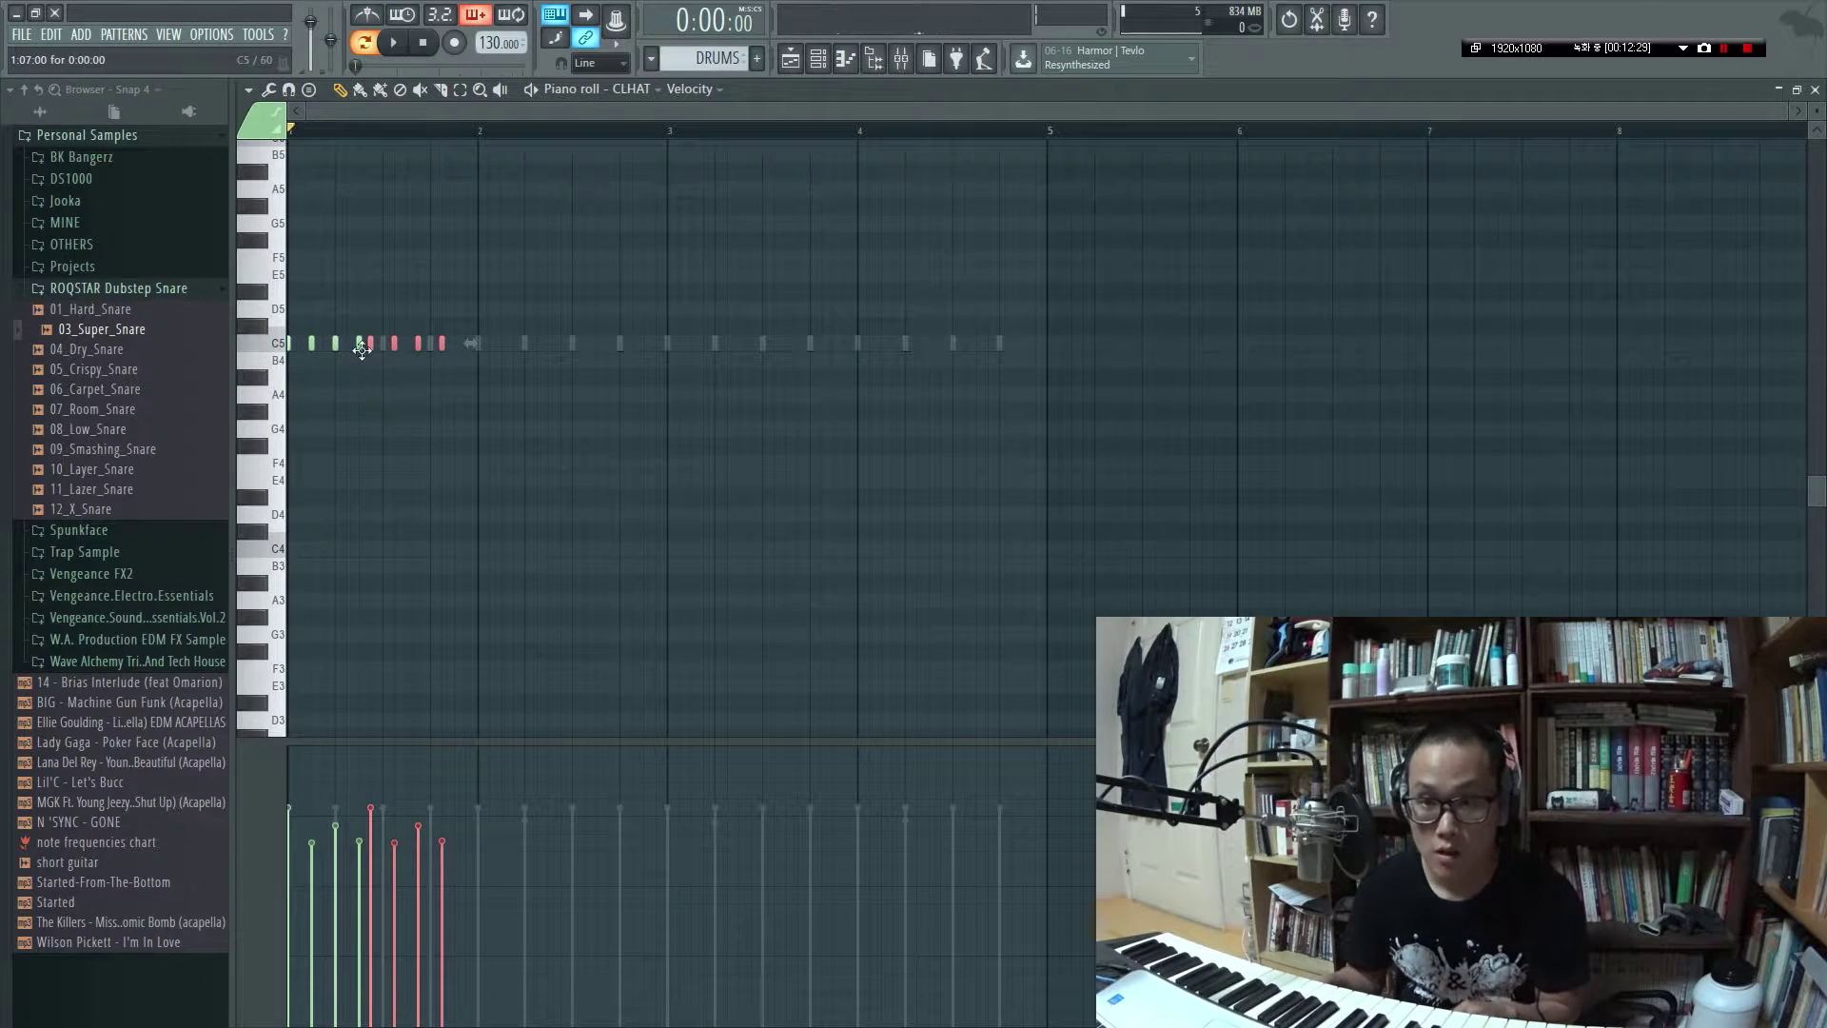
{"action": "left_click_drag", "start_coordinate": [368, 346], "coordinate": [381, 349]}
{"action": "left_click", "coordinate": [424, 482], "text": "ctrl"}
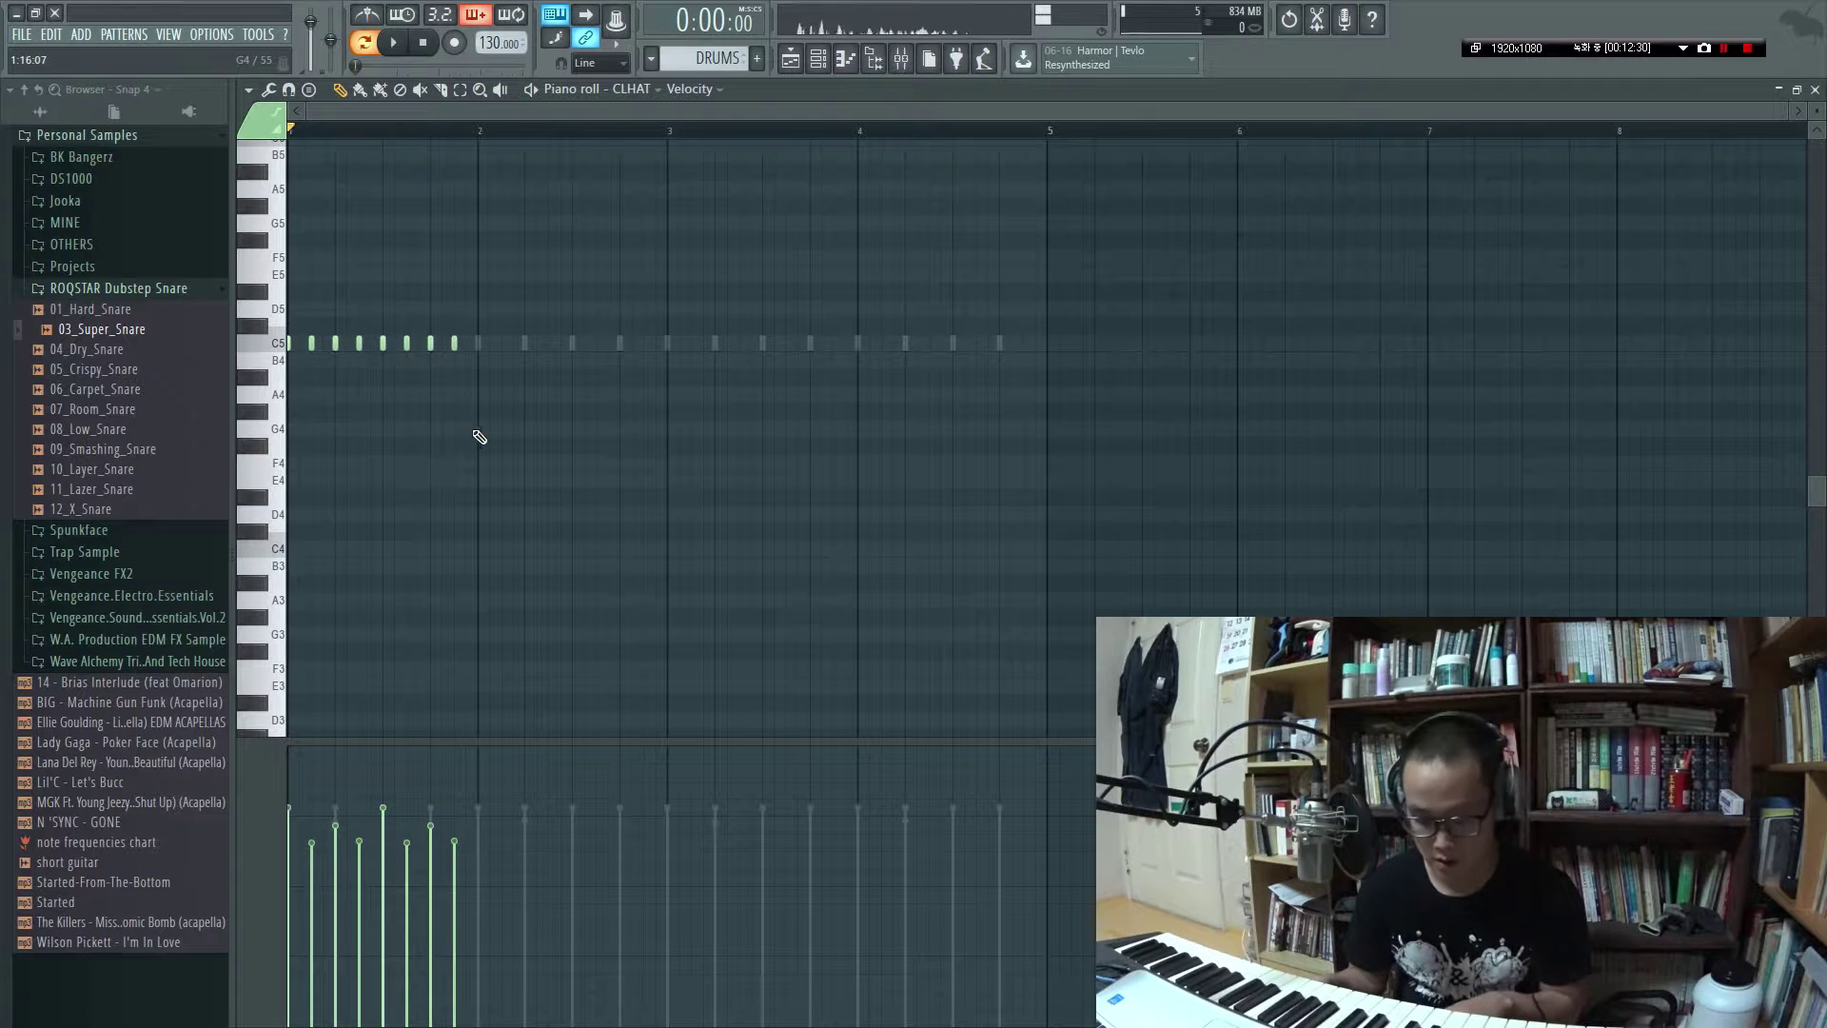
{"action": "key", "text": "ctrl+v"}
{"action": "left_click_drag", "start_coordinate": [464, 343], "coordinate": [476, 346]}
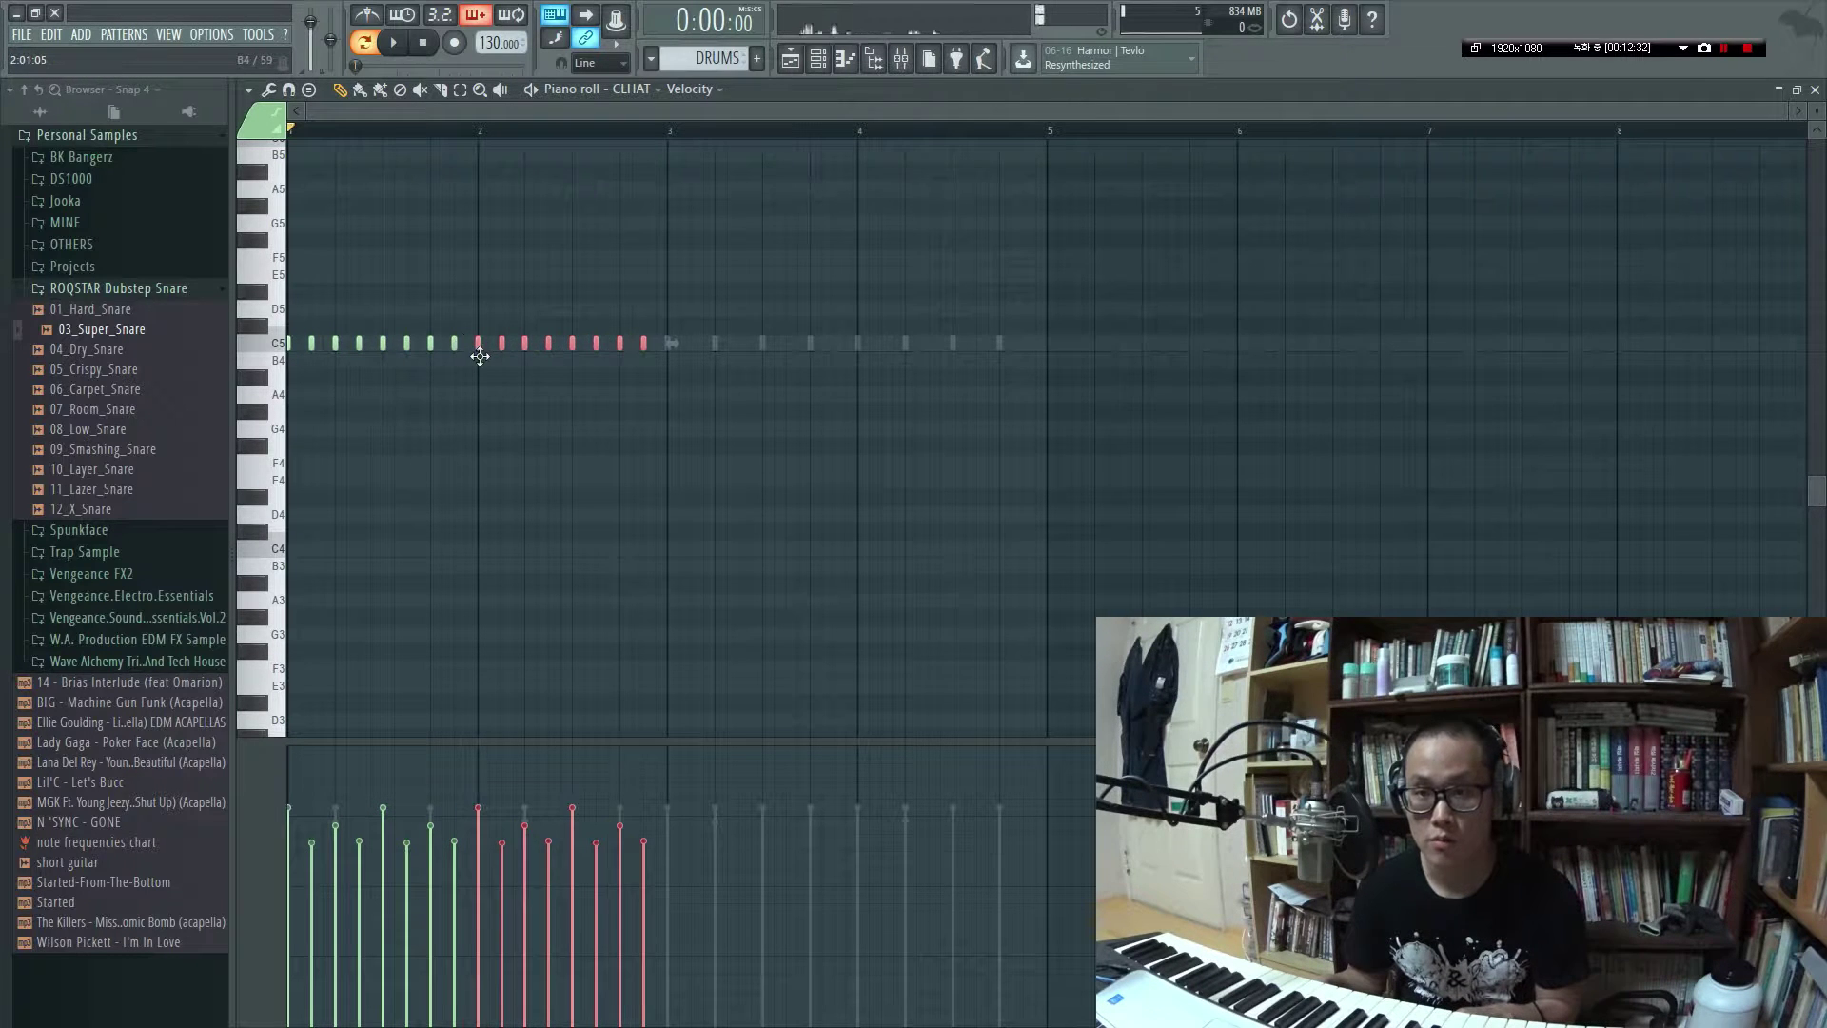
{"action": "left_click", "coordinate": [533, 466], "text": "ctrl"}
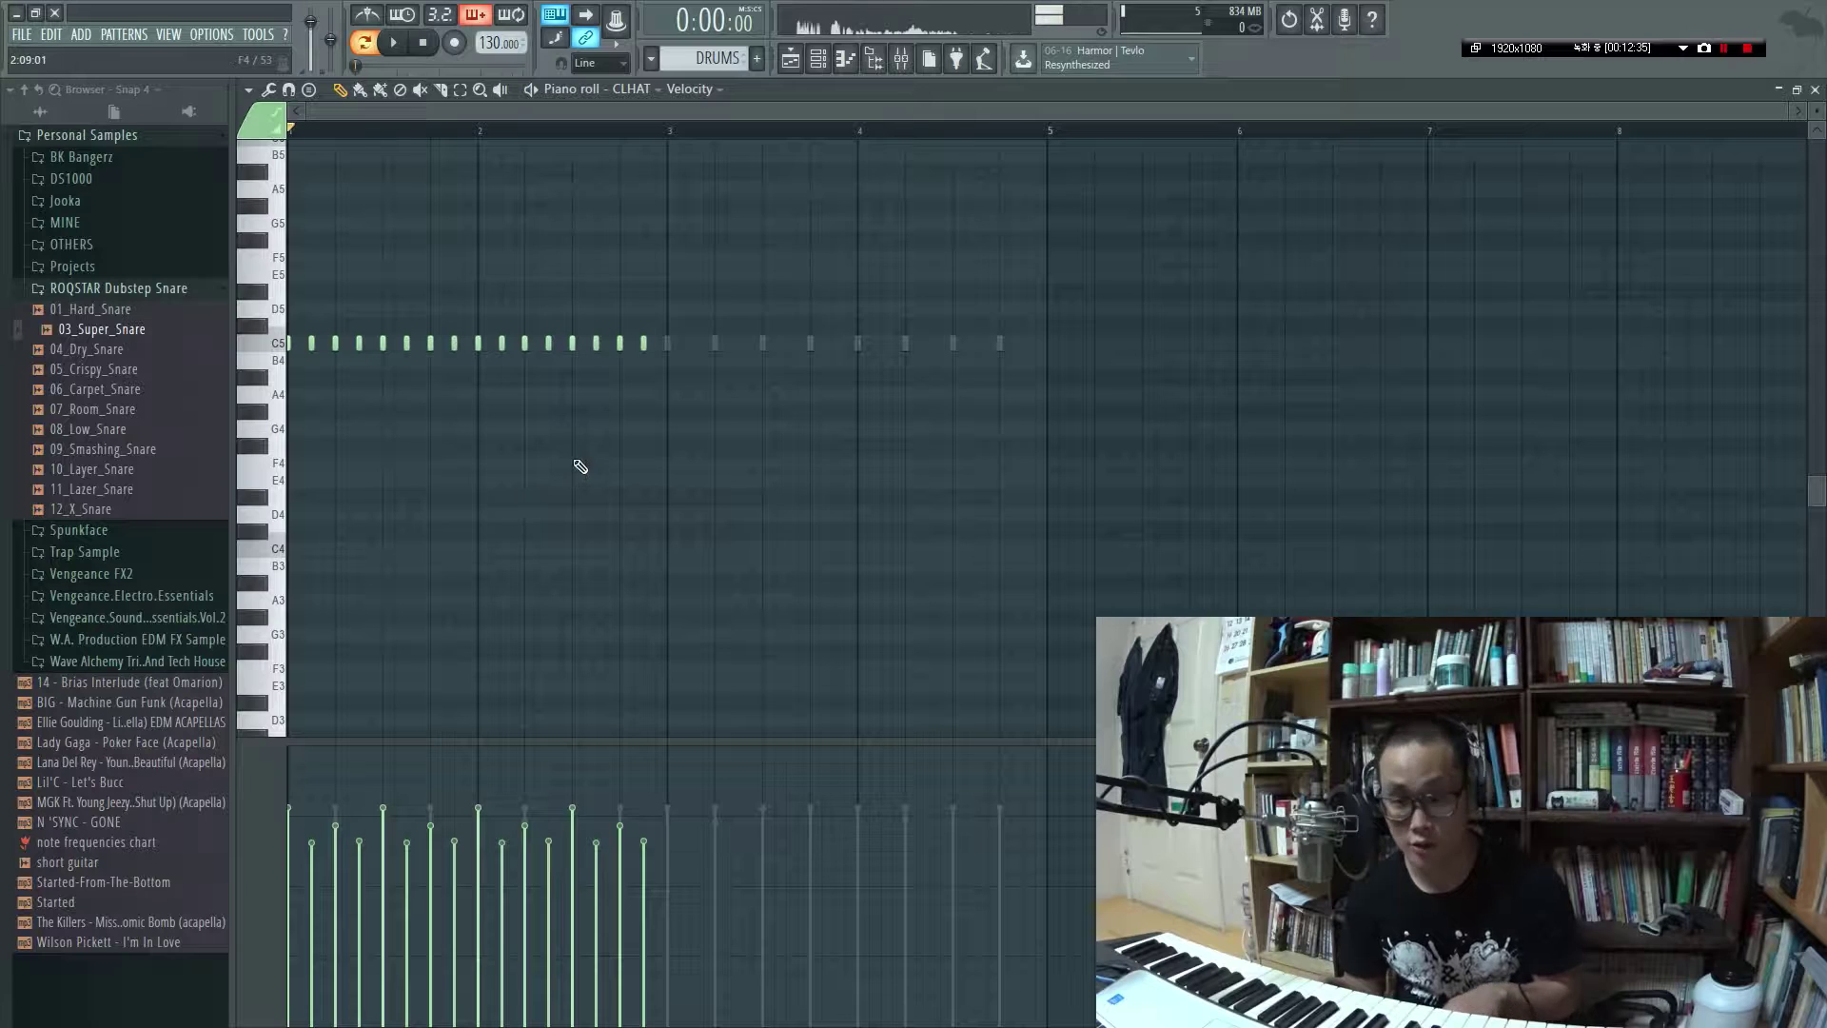
Duplicate the first two bars of CLHAT notes into bars 3 and 4, and play the pattern to check the groove
{"action": "key", "text": "ctrl+b"}
{"action": "left_click_drag", "start_coordinate": [649, 348], "coordinate": [667, 348]}
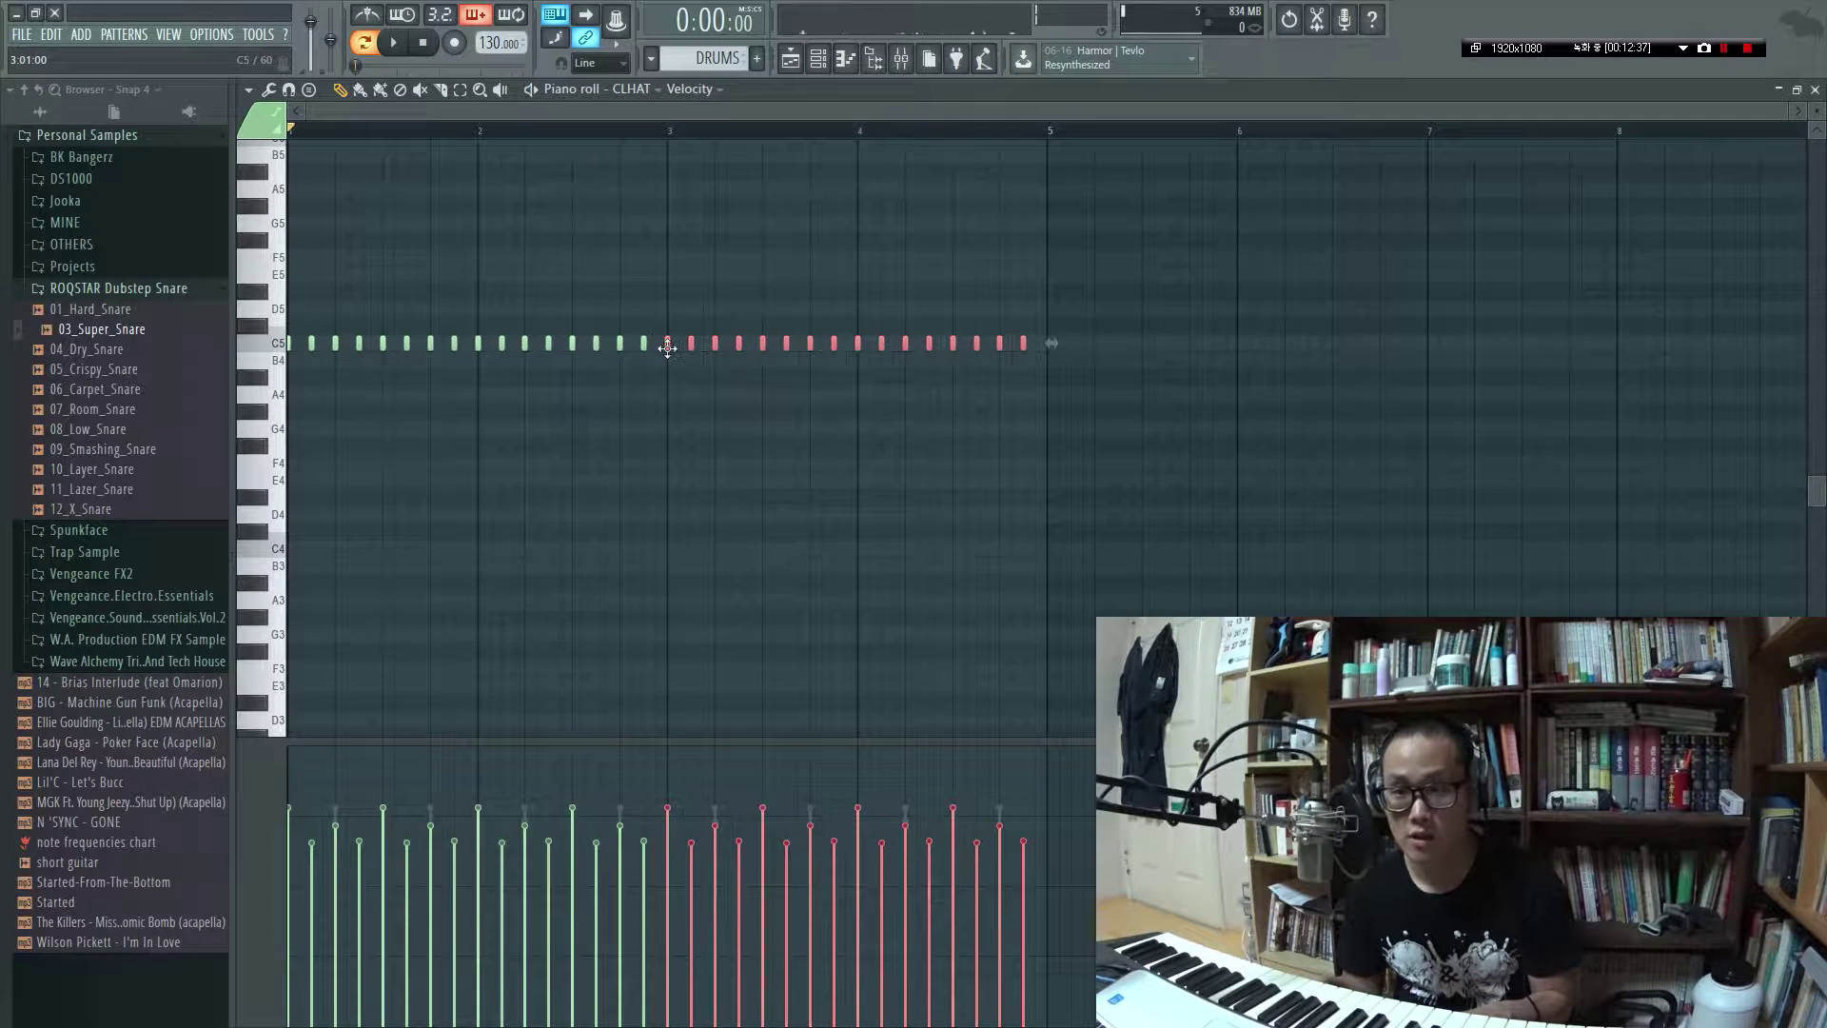
{"action": "key", "text": "space"}
{"action": "left_click", "coordinate": [697, 507], "text": "ctrl"}
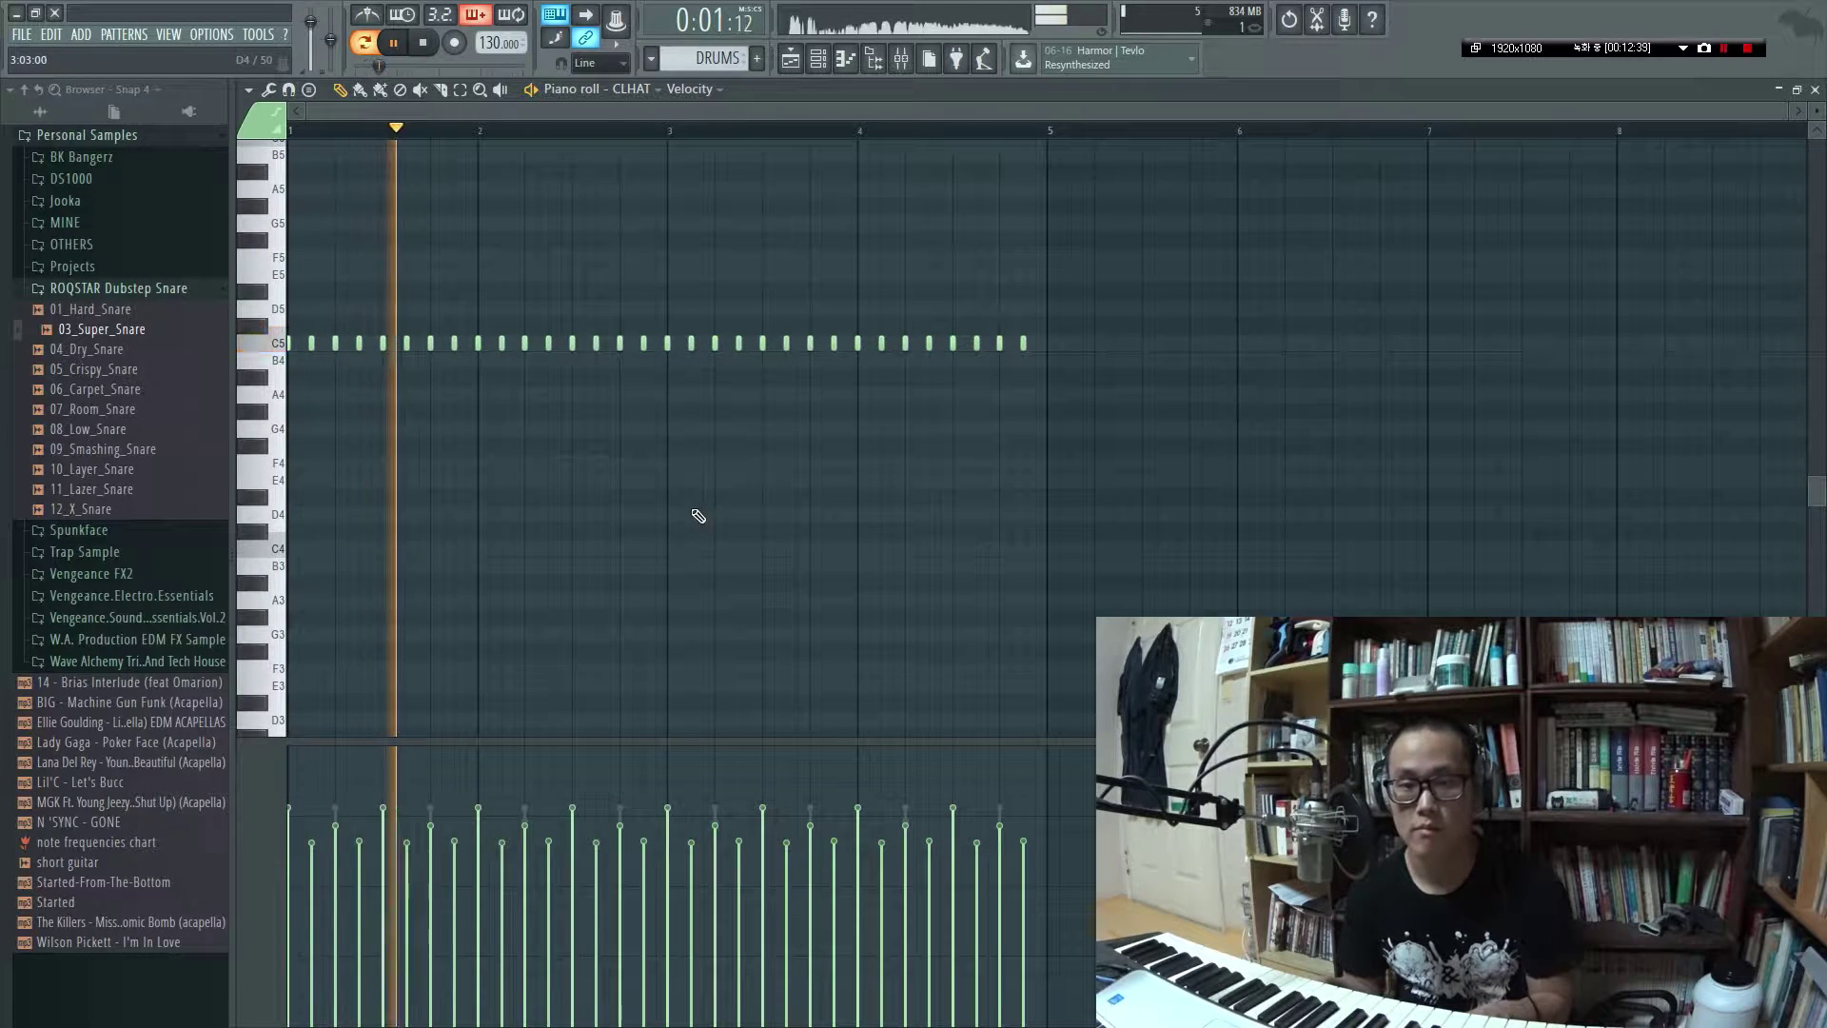
{"action": "key", "text": "F7"}
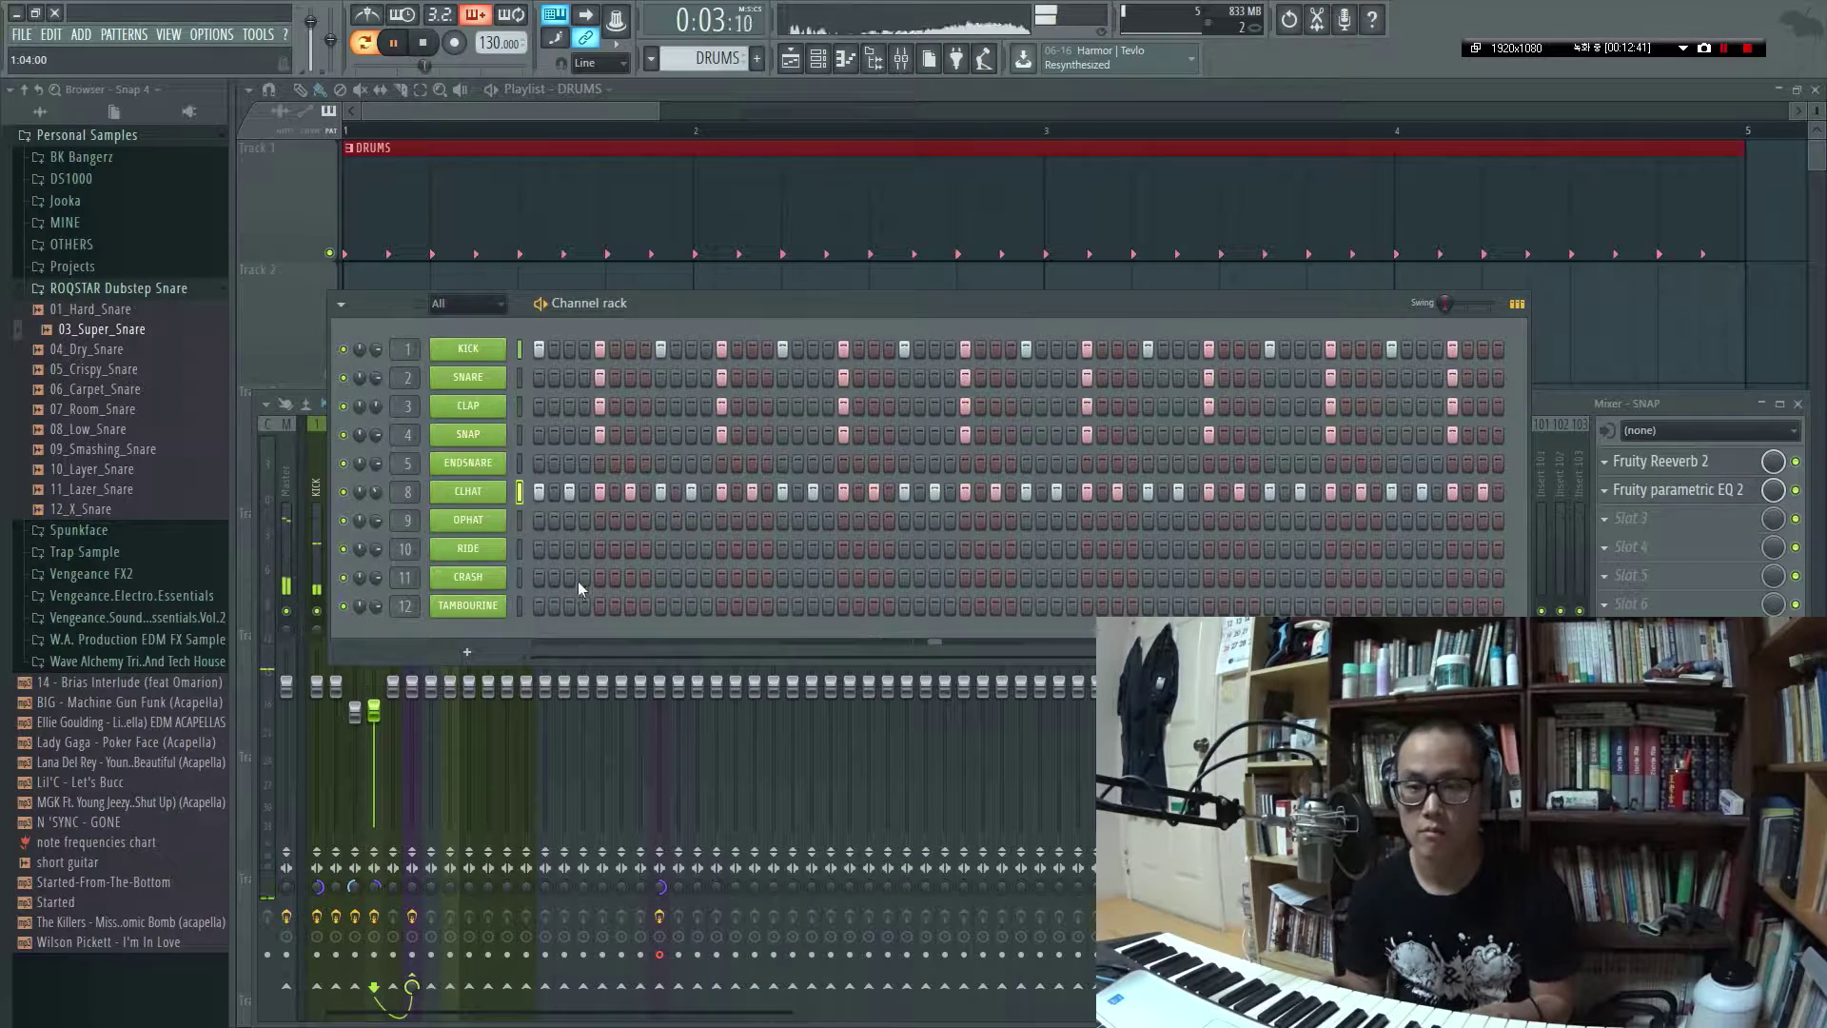
{"action": "key", "text": "space"}
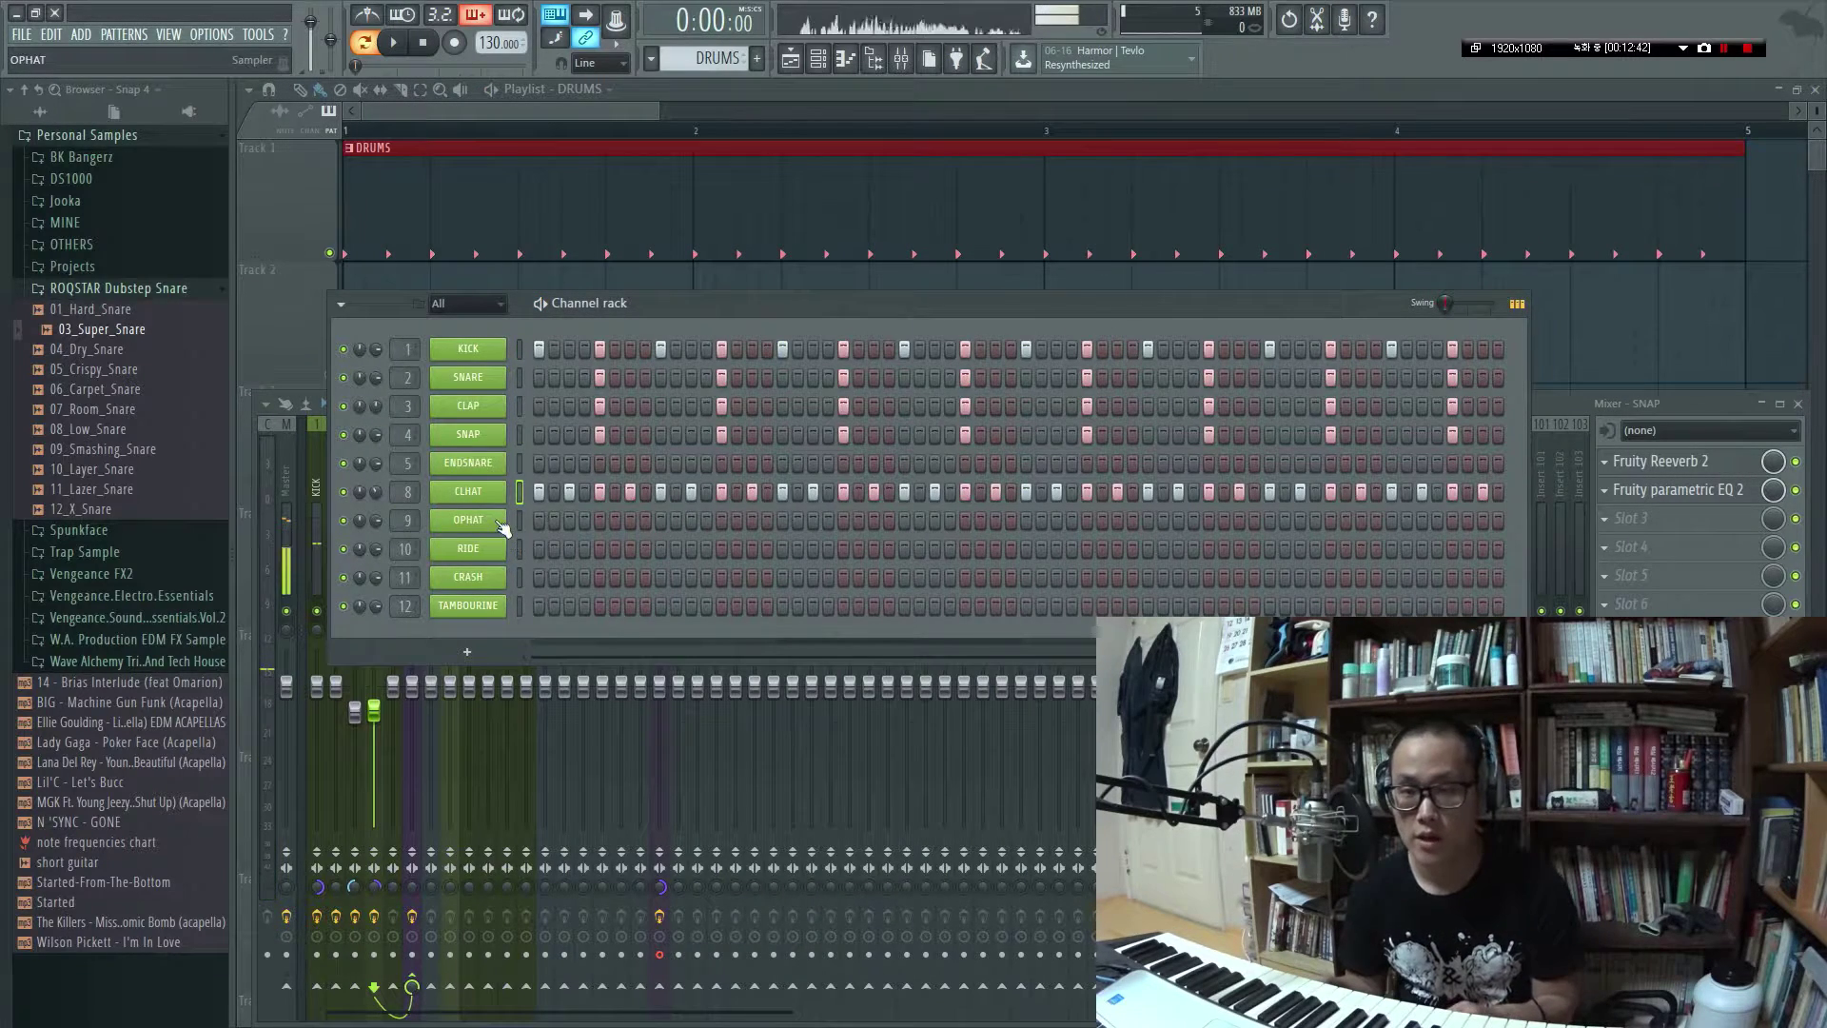
Open the OPHAT channel's sample settings and audition the open hat over the playing drum pattern
{"action": "right_click", "coordinate": [501, 525]}
{"action": "left_click", "coordinate": [529, 521]}
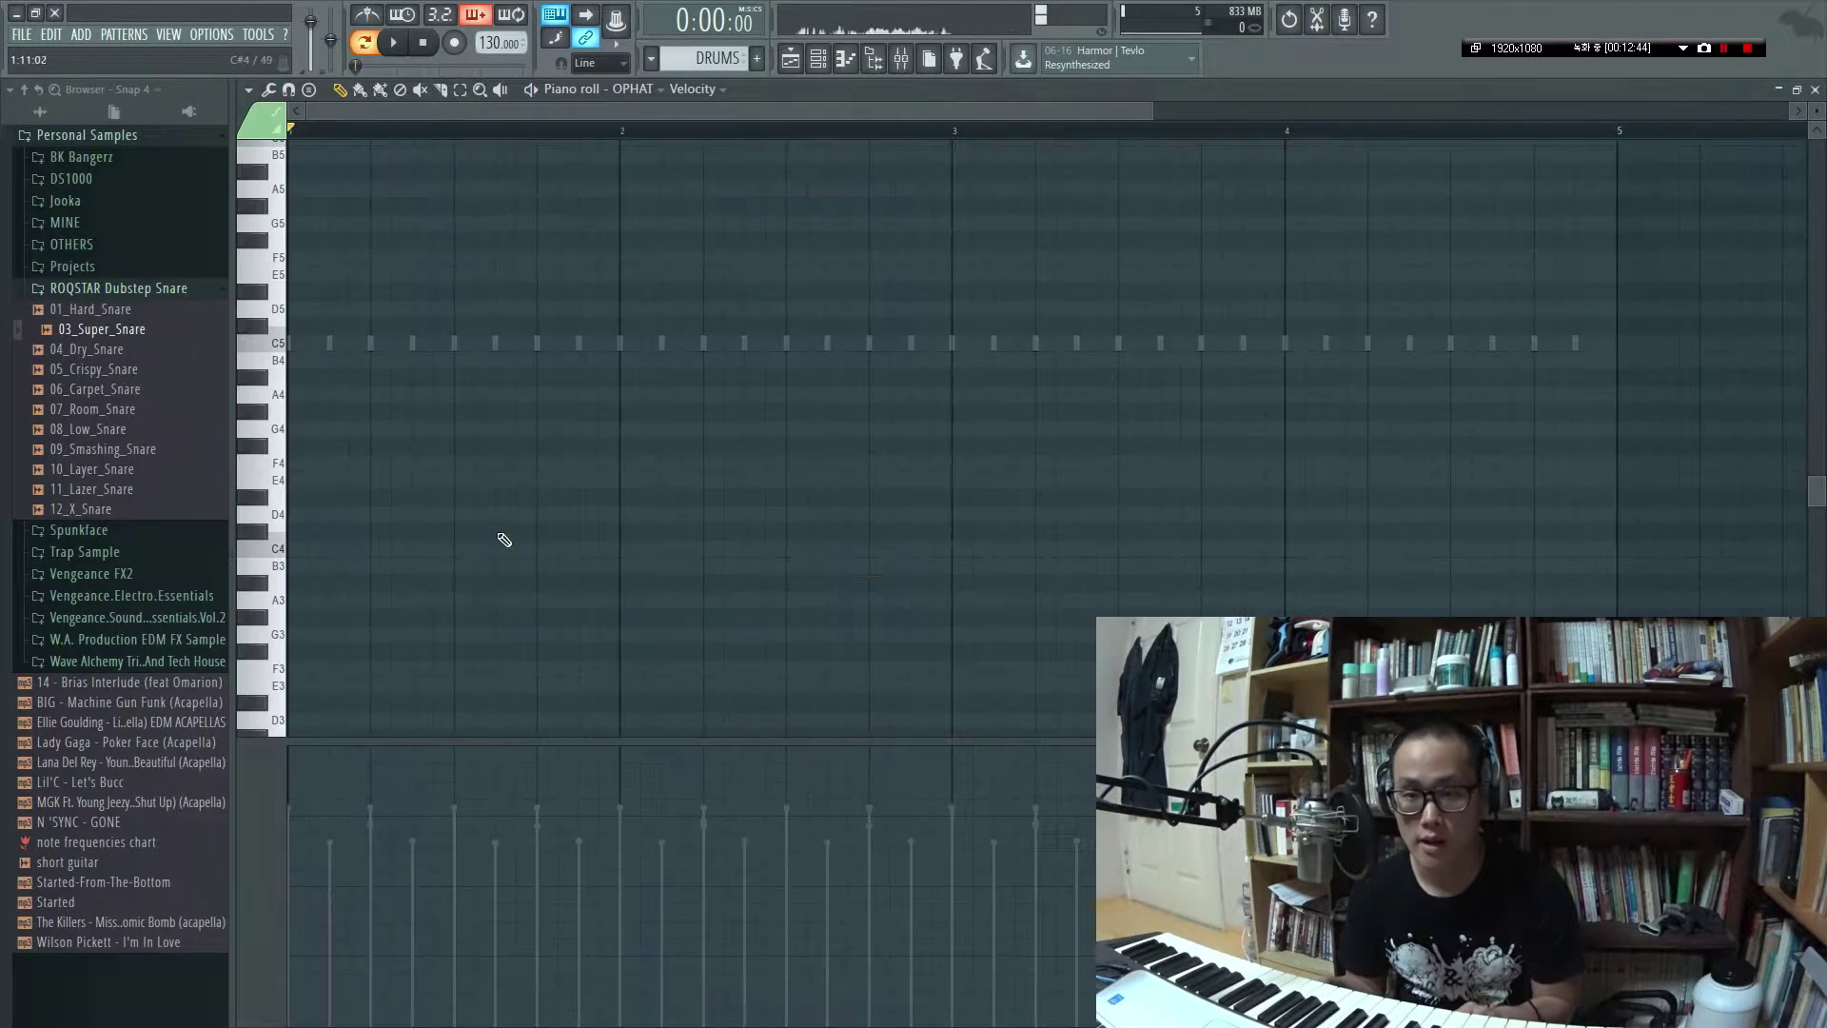
{"action": "key", "text": "F7"}
{"action": "left_click", "coordinate": [465, 525]}
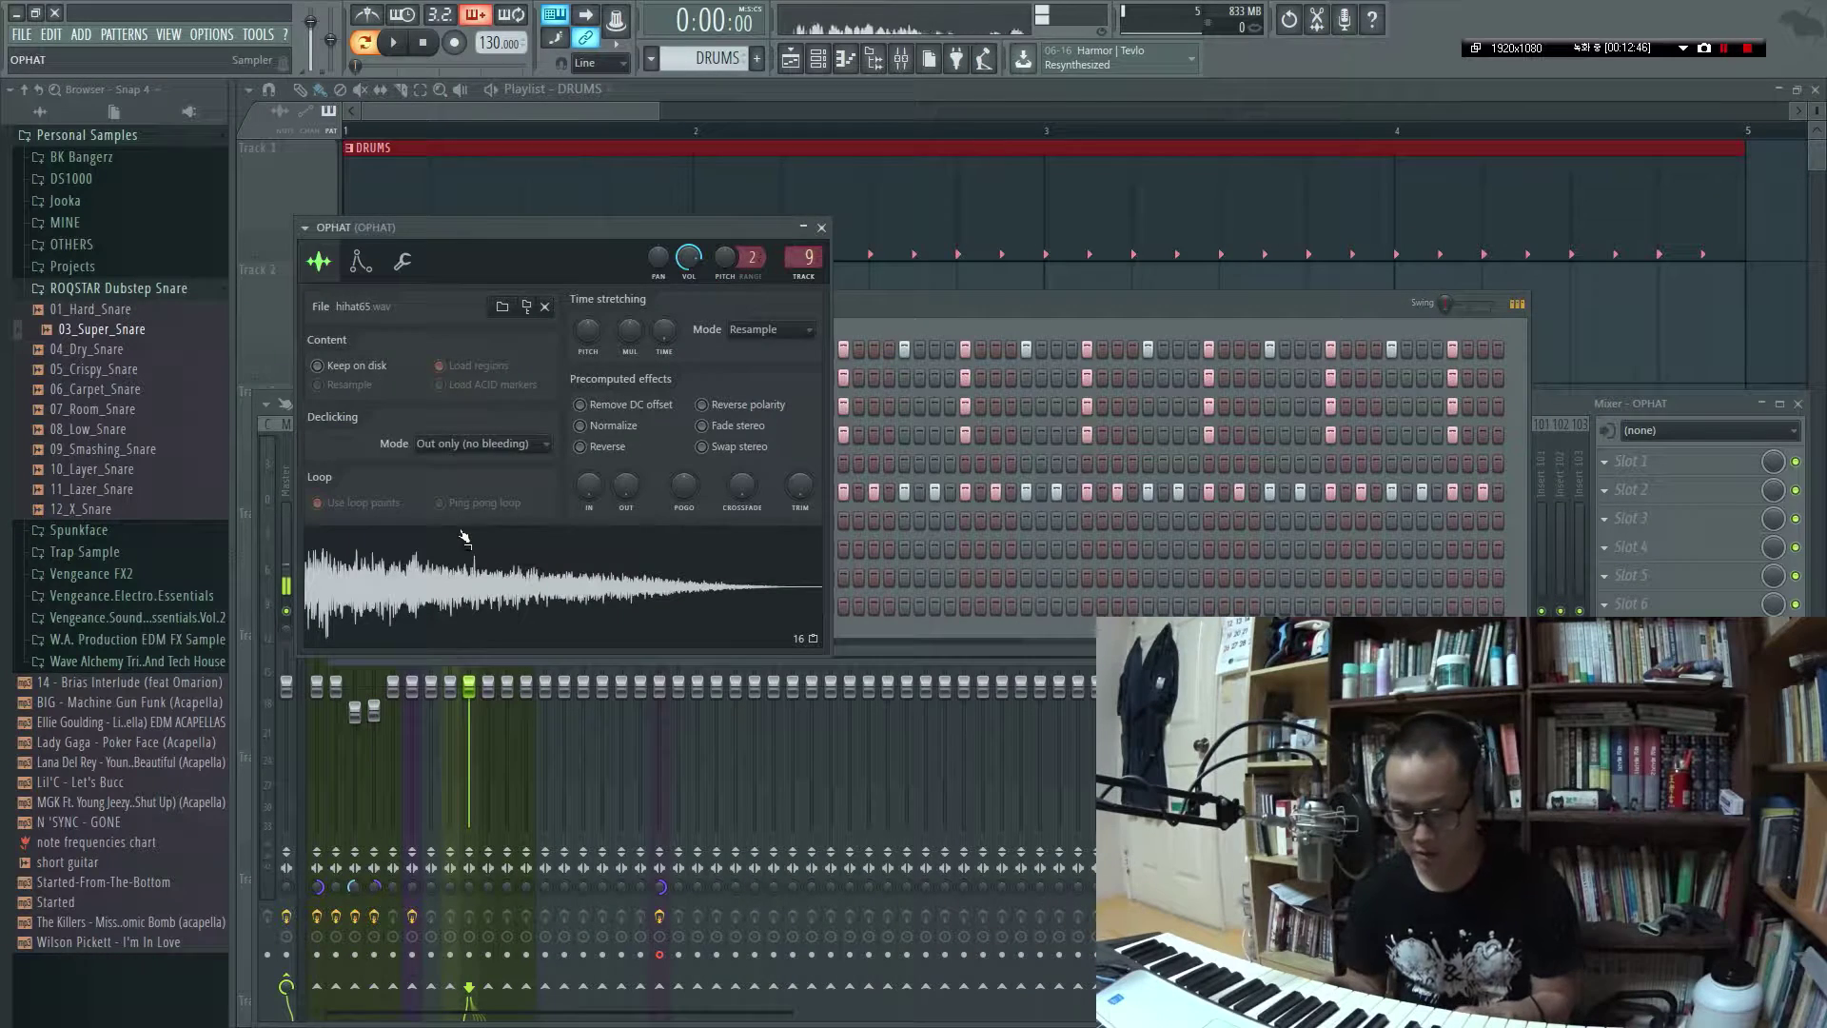
{"action": "key", "text": "space"}
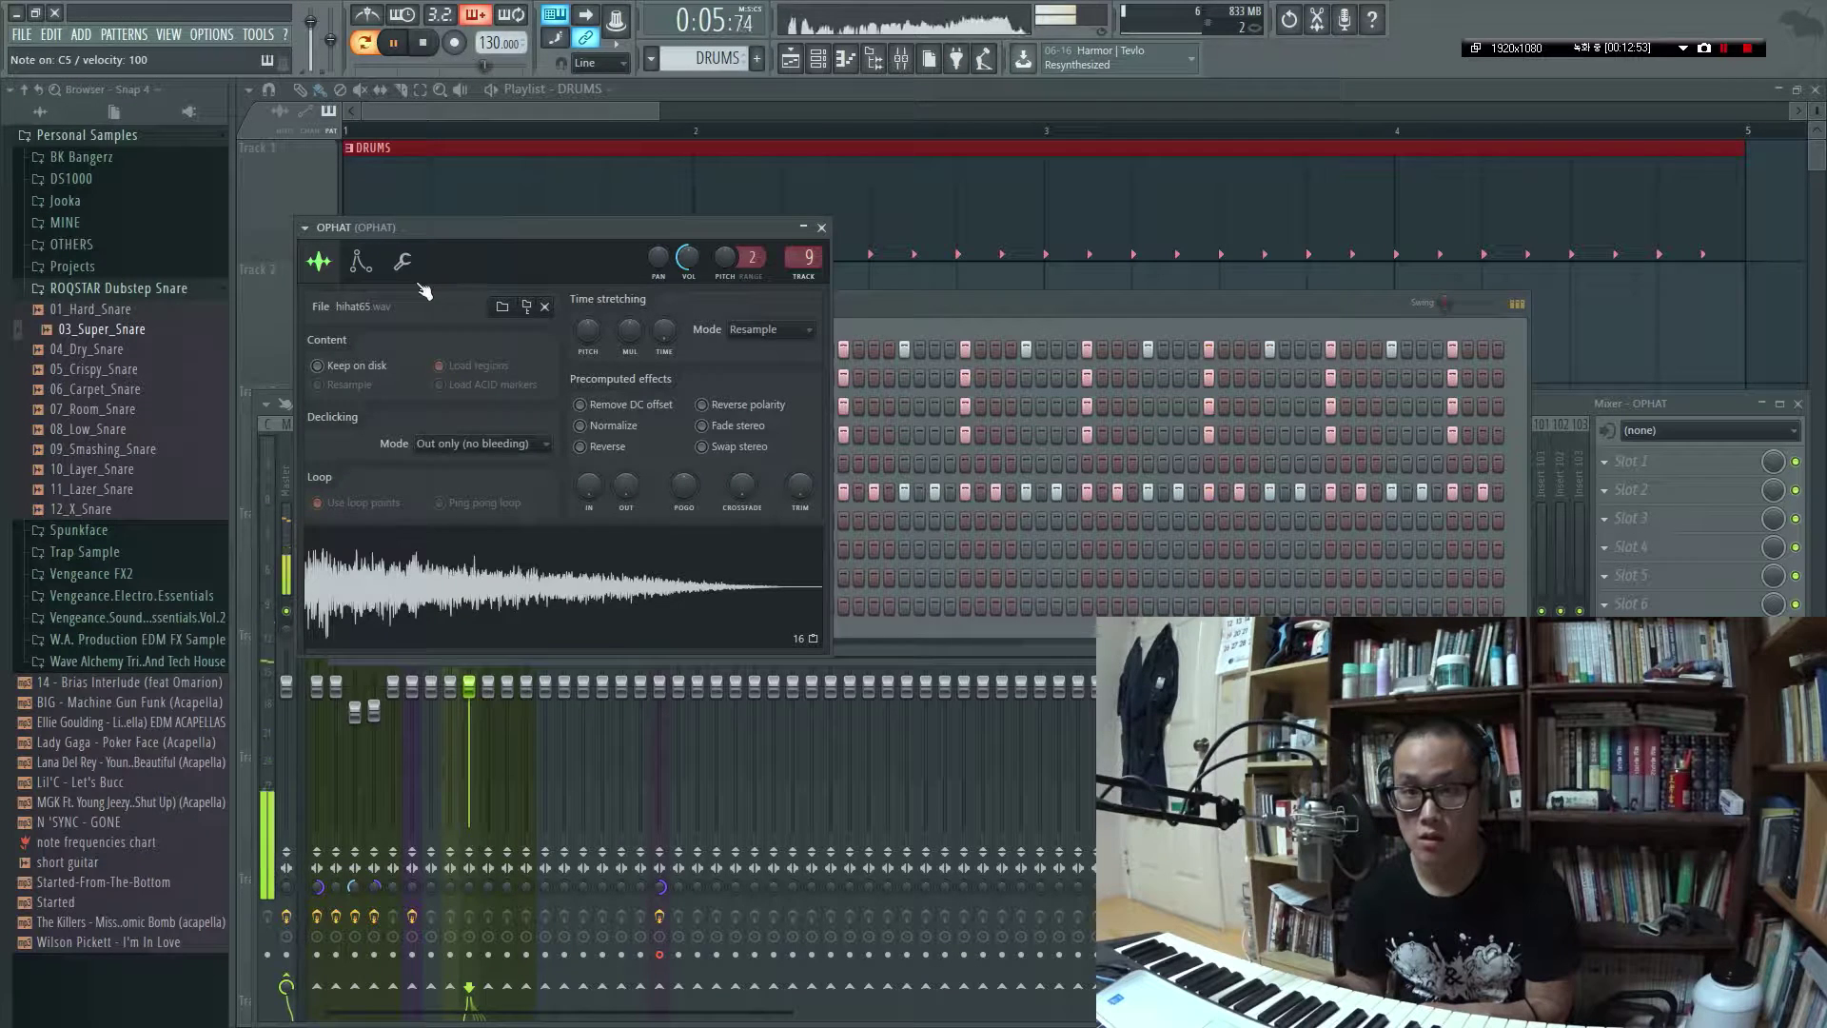
{"action": "left_click", "coordinate": [822, 231]}
{"action": "key", "text": "space"}
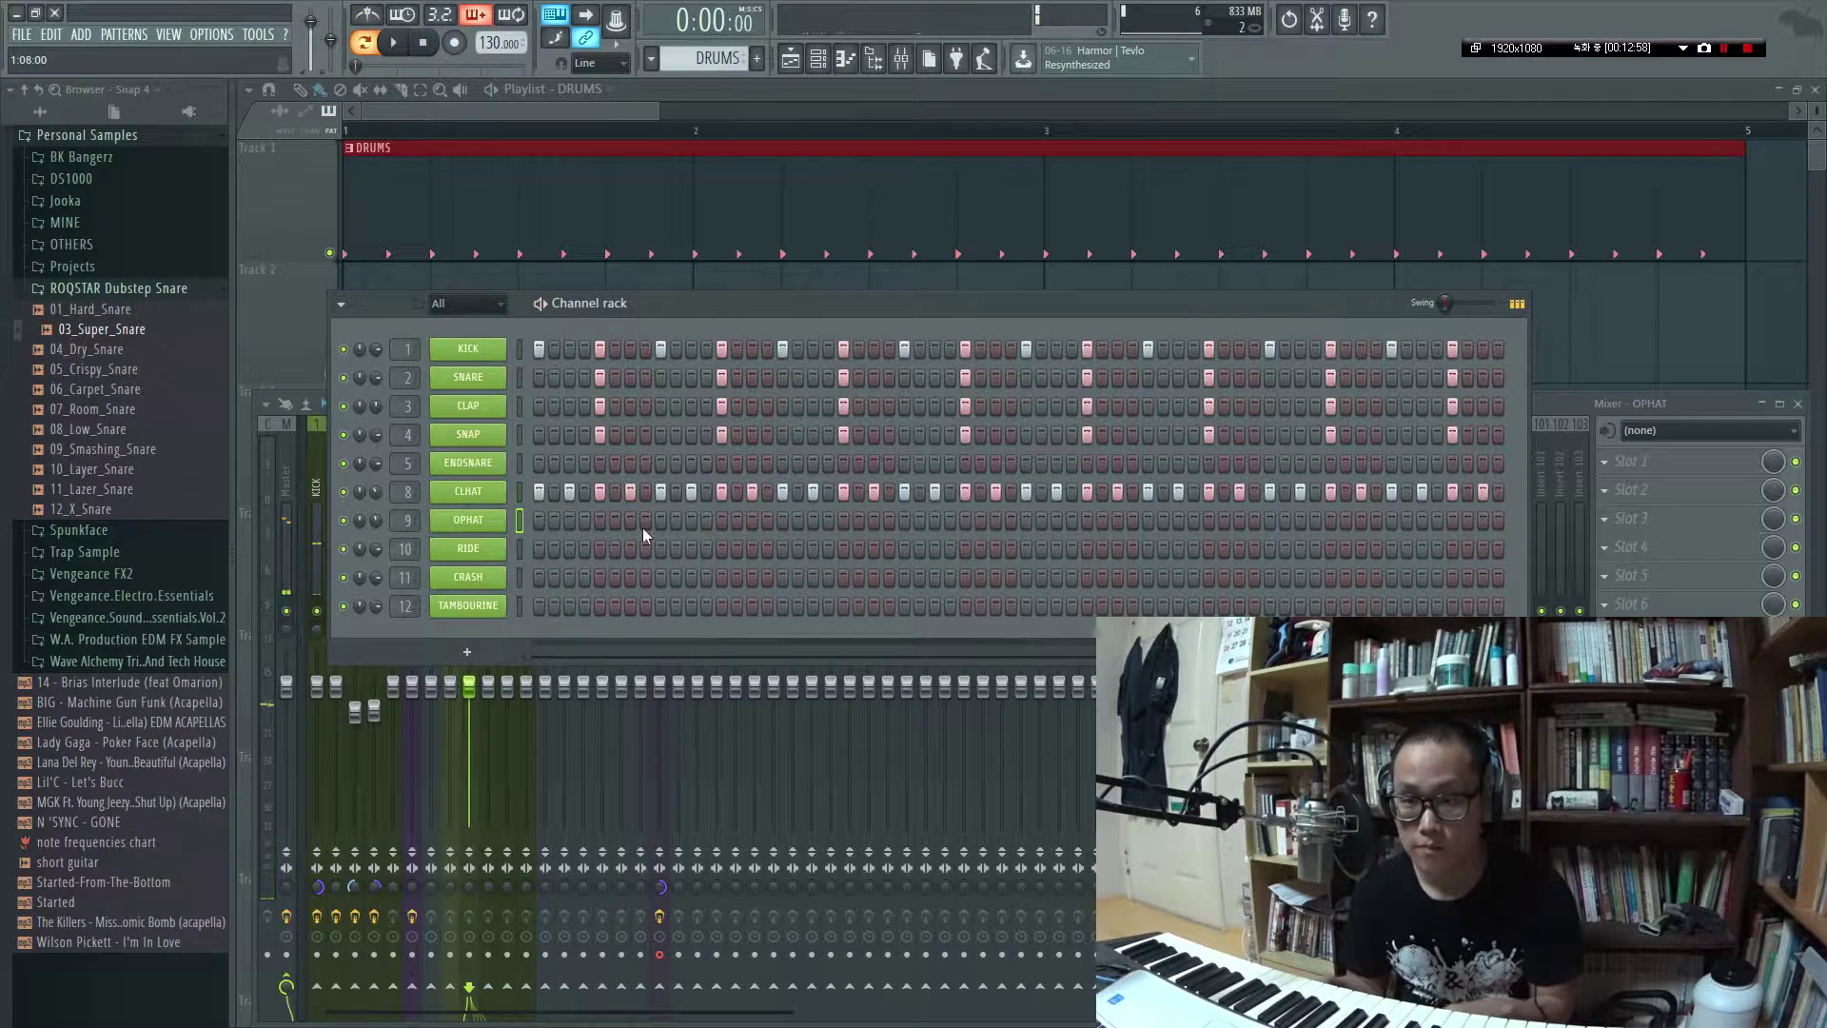
Add open hat hits on steps 15, 31, 47, 61 and 63 of the OPHAT channel while checking them in playback
{"action": "key", "text": "space"}
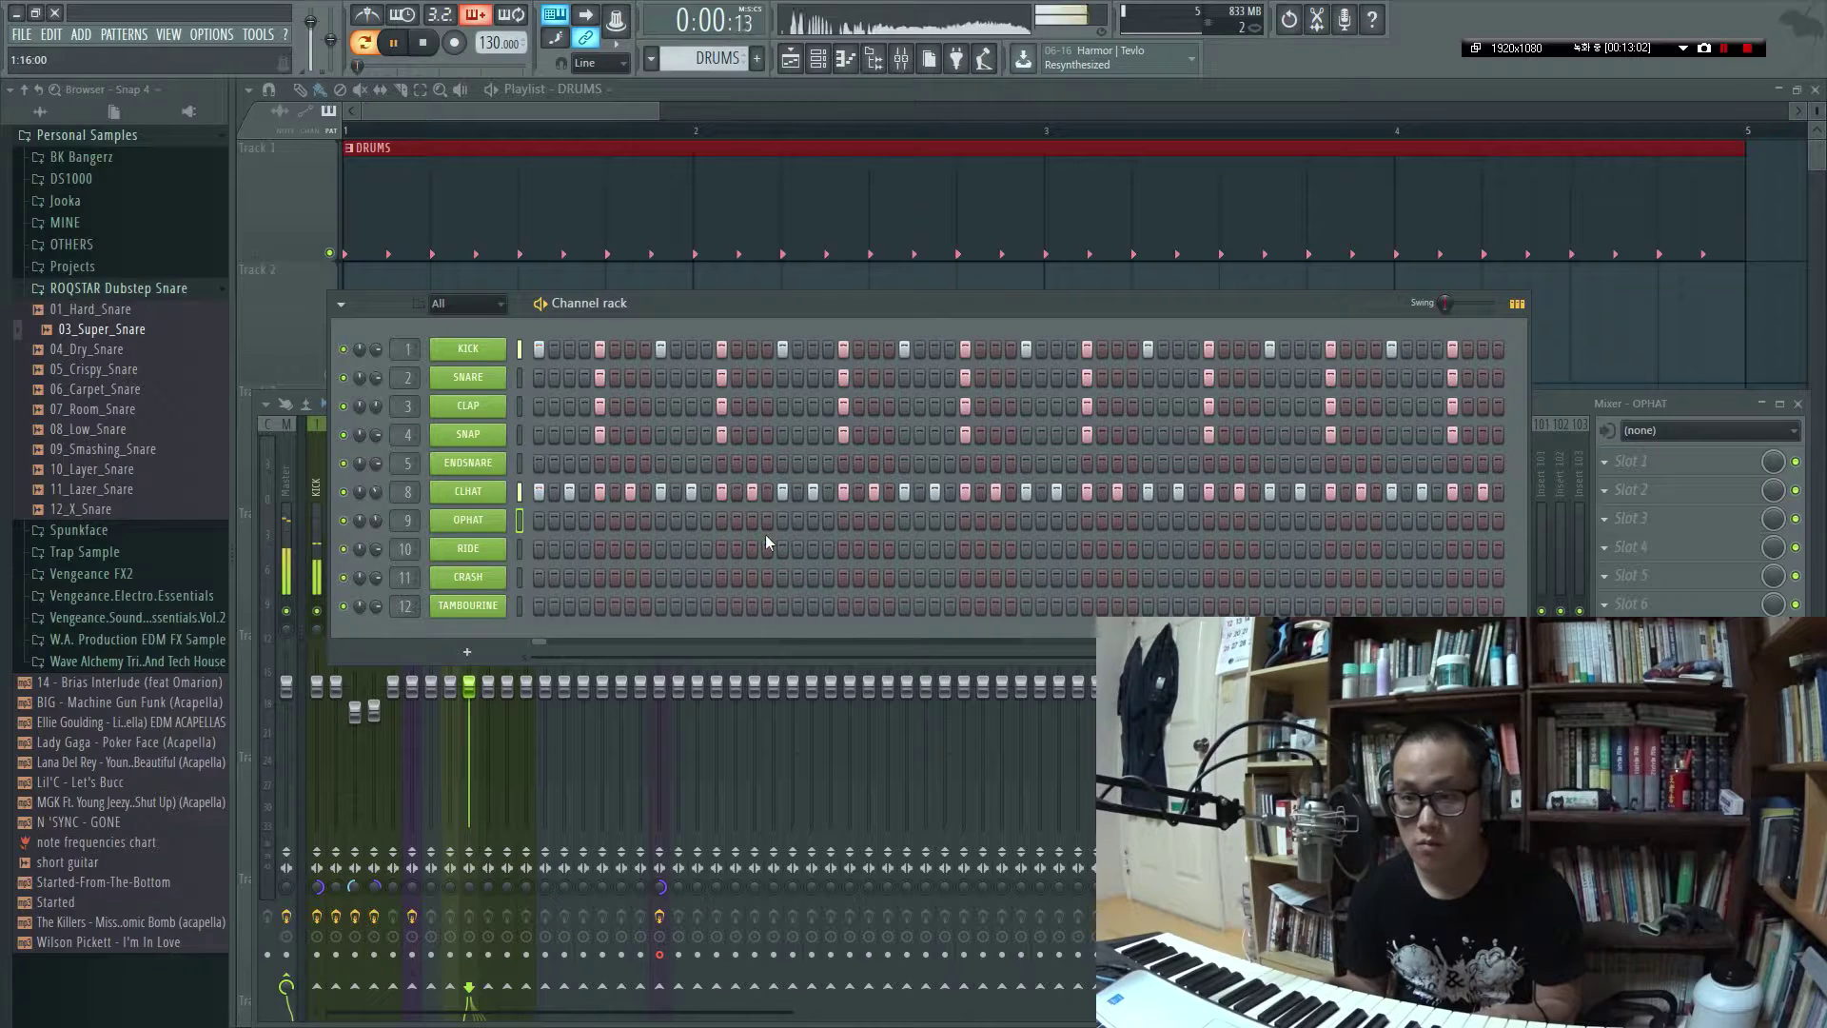
{"action": "key", "text": "space"}
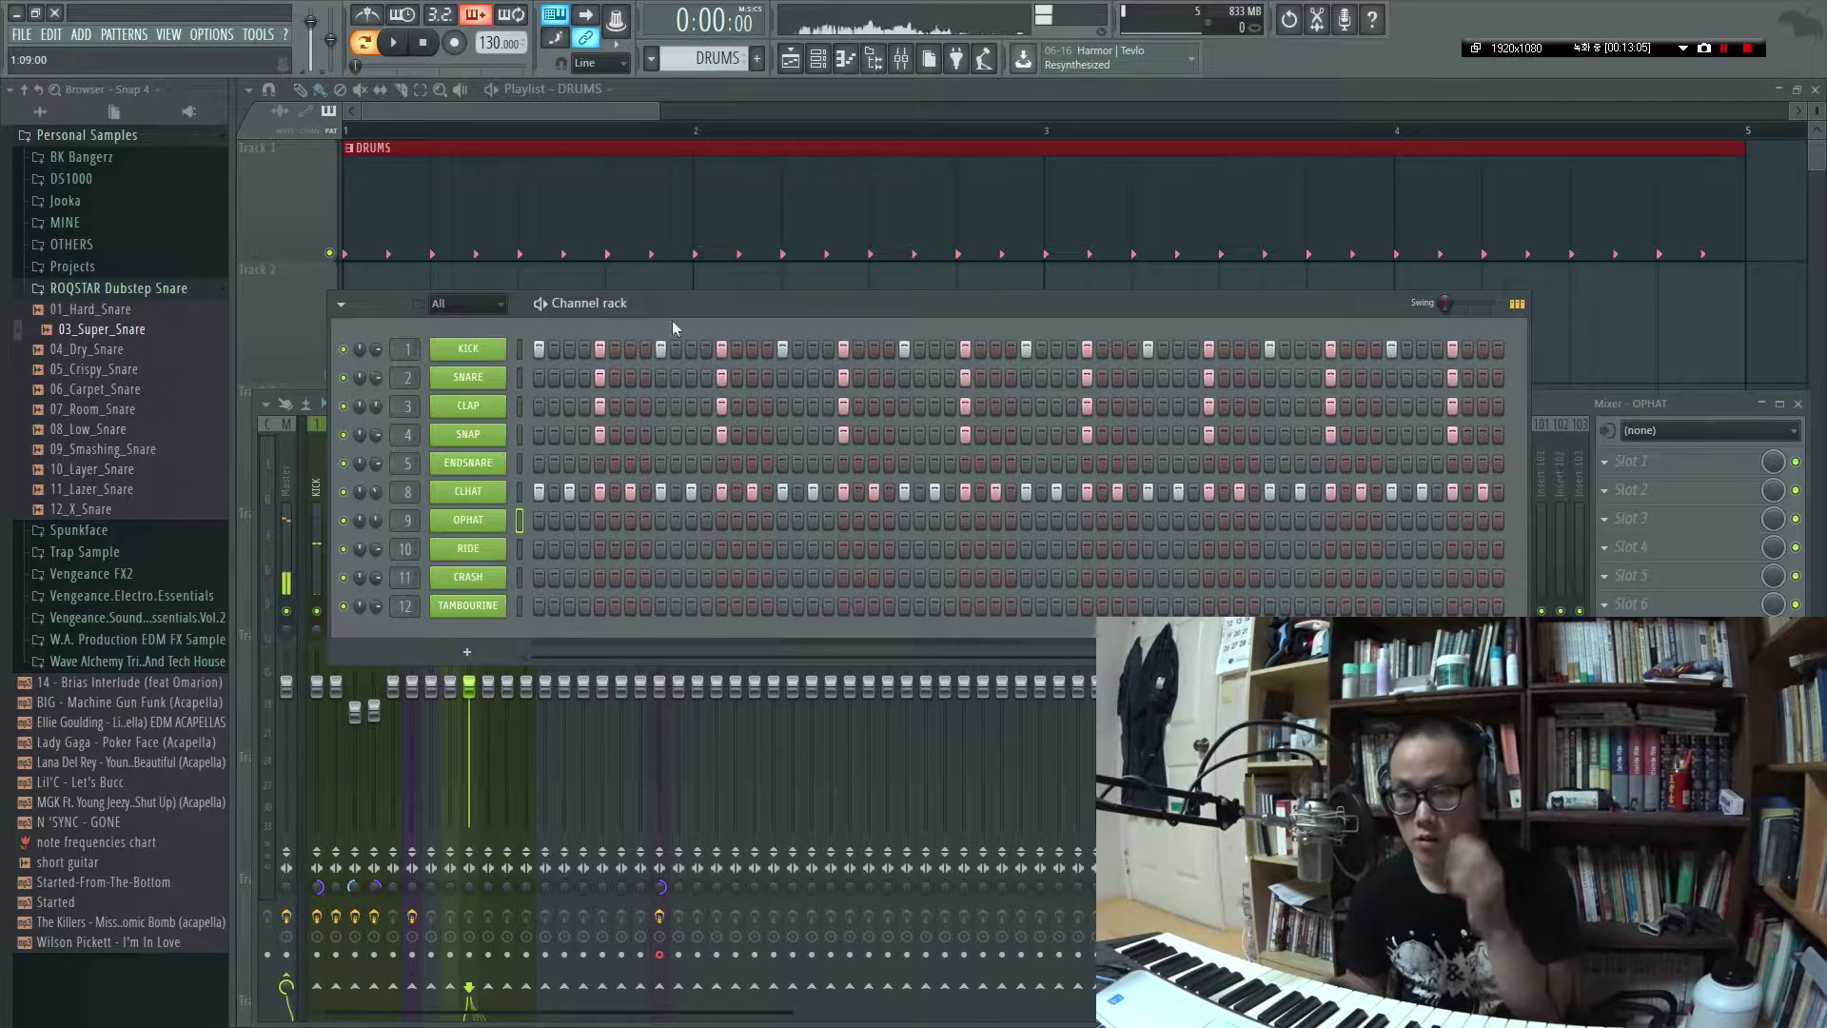
{"action": "key", "text": "space"}
{"action": "left_click", "coordinate": [751, 520]}
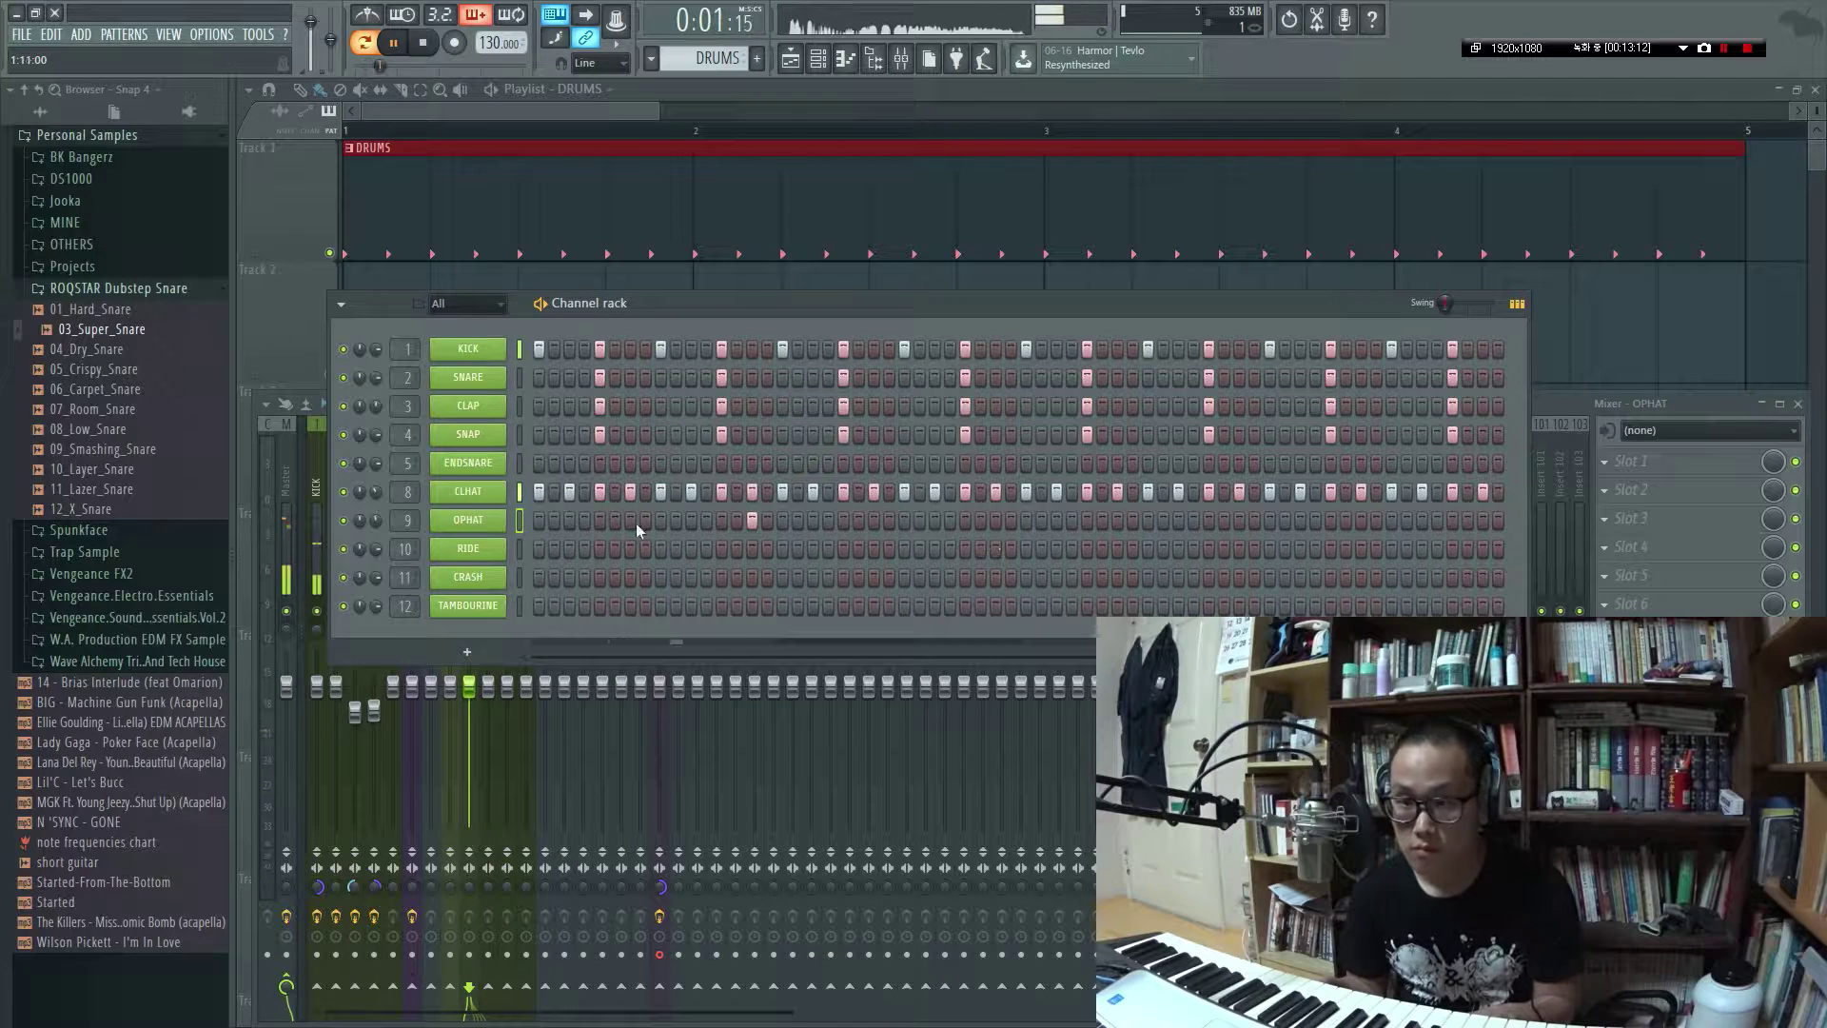
{"action": "left_click", "coordinate": [995, 521]}
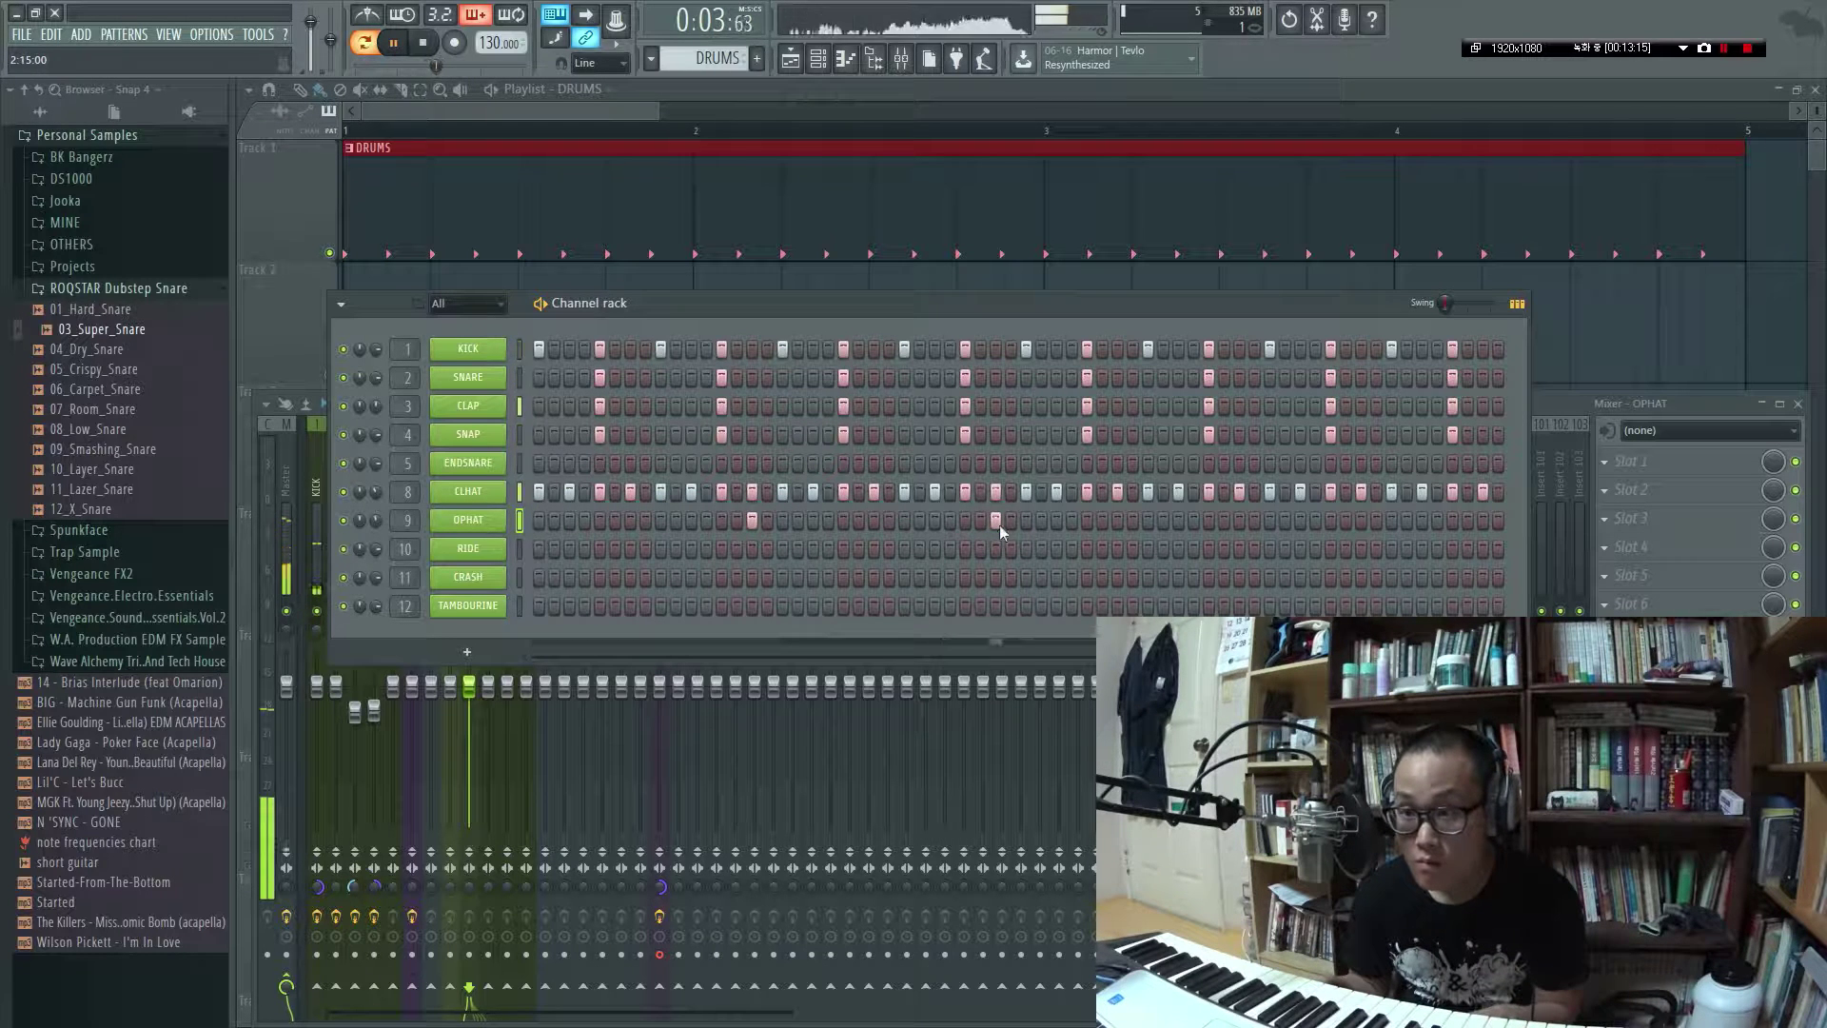
{"action": "left_click", "coordinate": [1238, 524]}
{"action": "left_click", "coordinate": [1467, 523]}
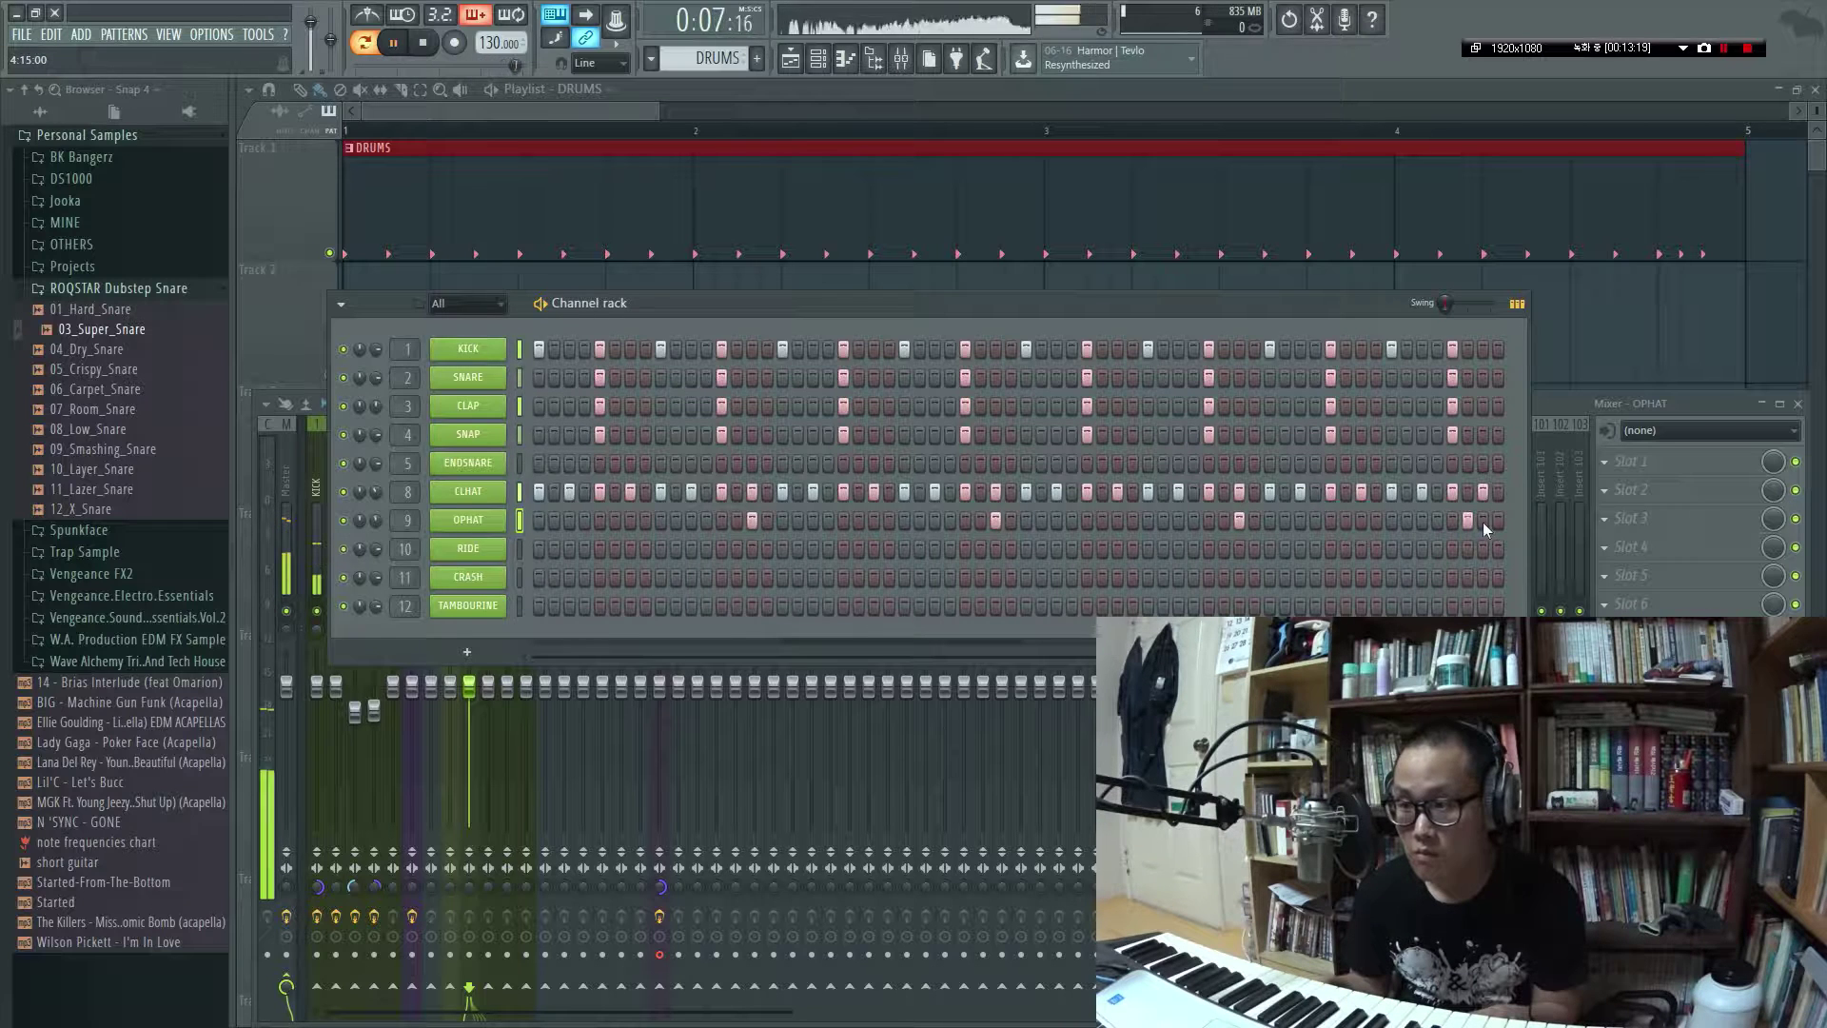
{"action": "key", "text": "space"}
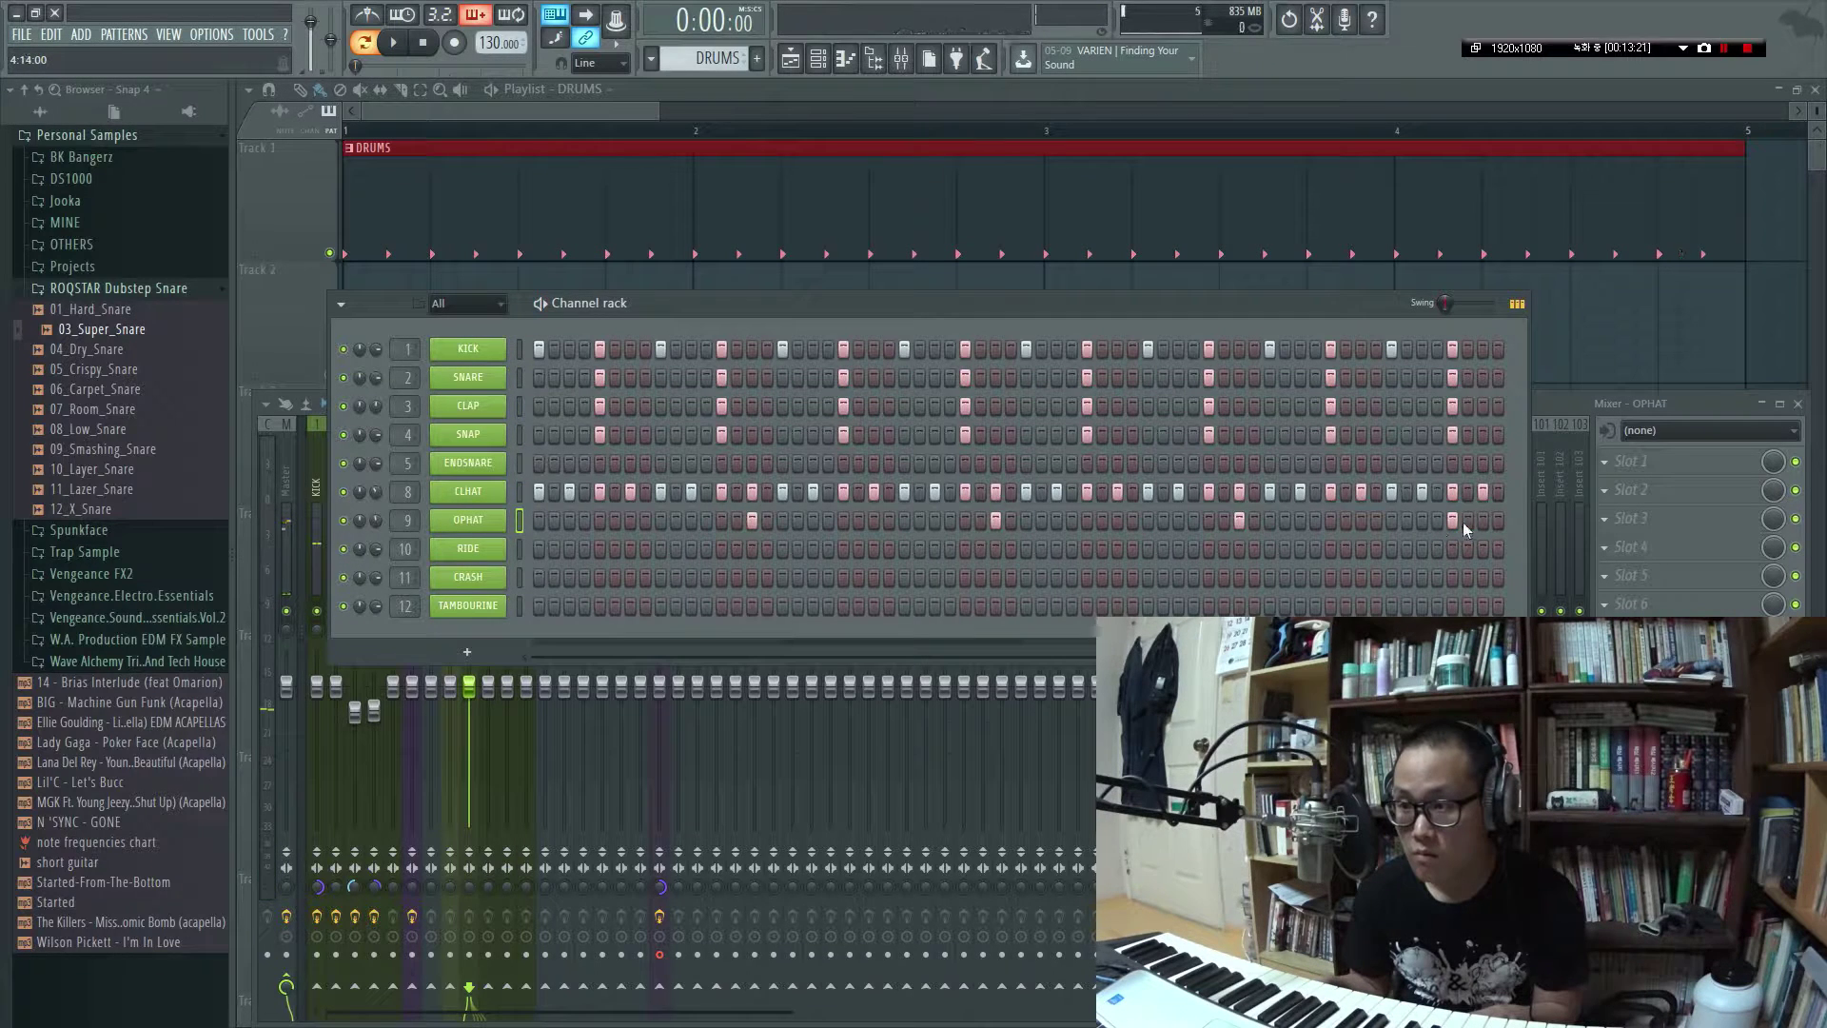
Slightly lower the velocity of the second-to-last OPHAT note in the piano roll during playback, and return to the channel rack
{"action": "right_click", "coordinate": [502, 517]}
{"action": "left_click", "coordinate": [538, 522]}
{"action": "scroll", "coordinate": [522, 563], "scroll_direction": "down", "scroll_amount": 4}
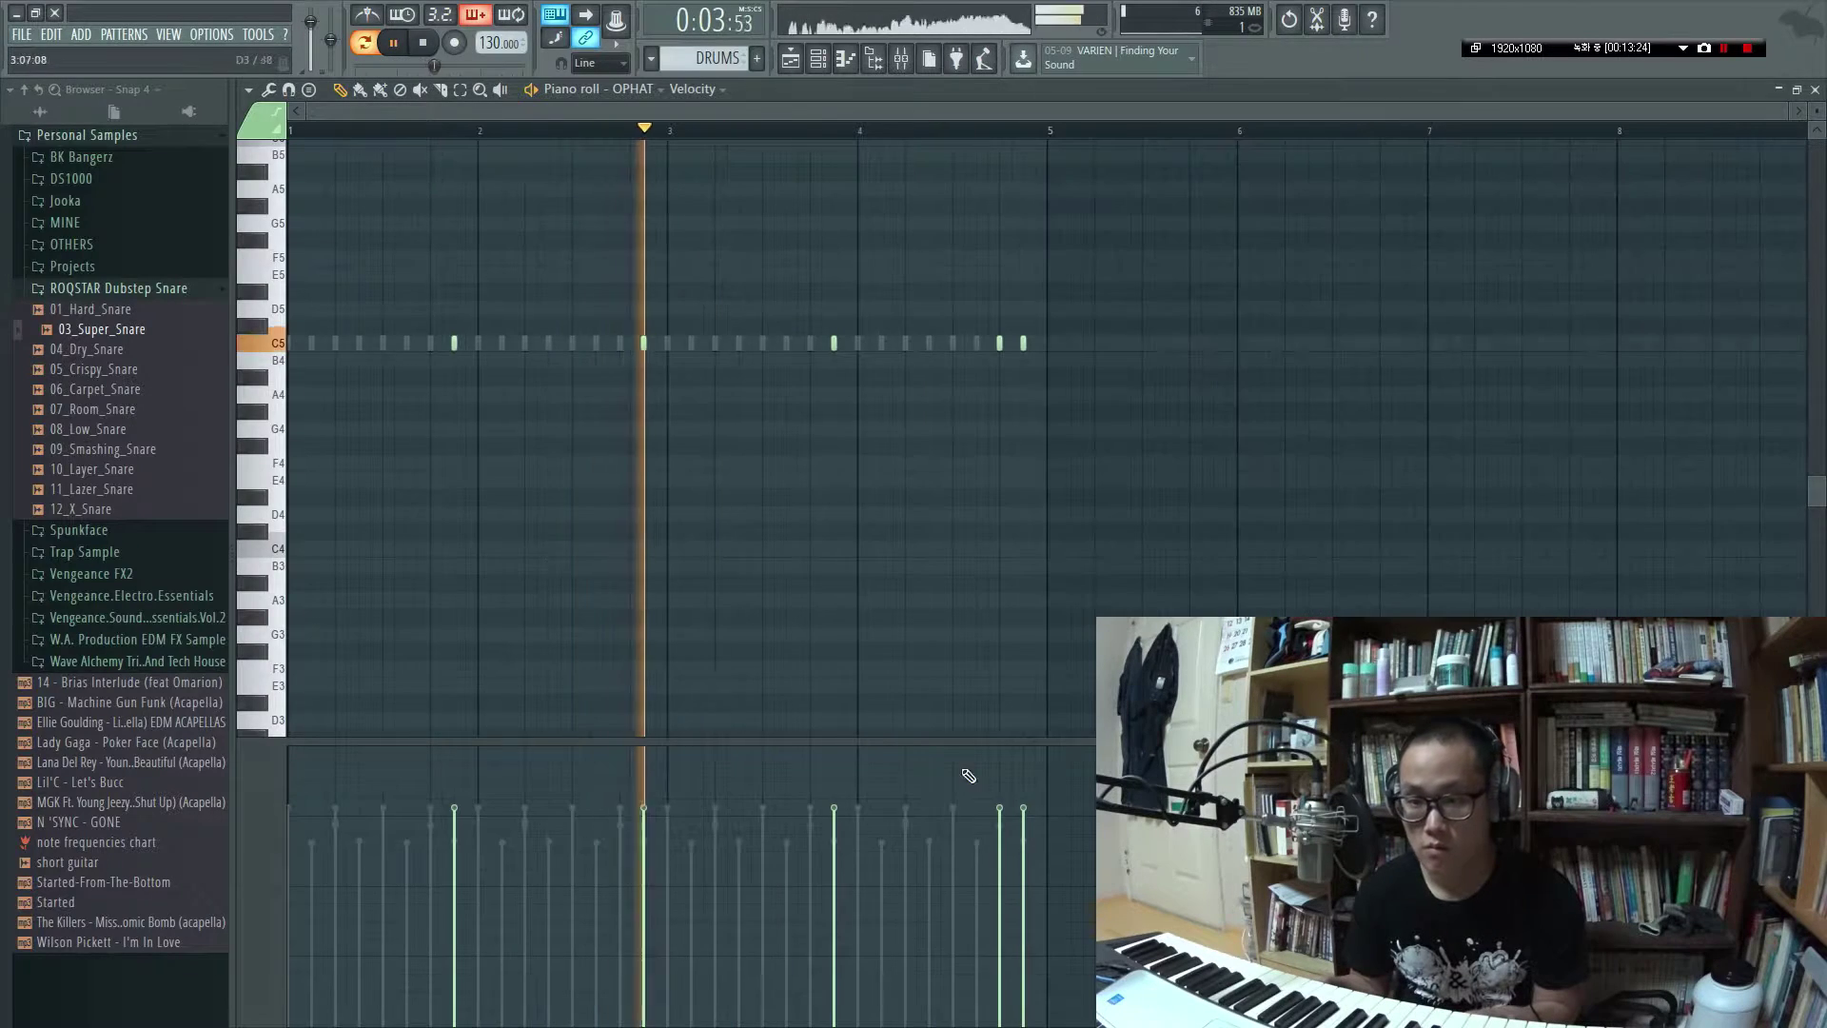
{"action": "key", "text": "space"}
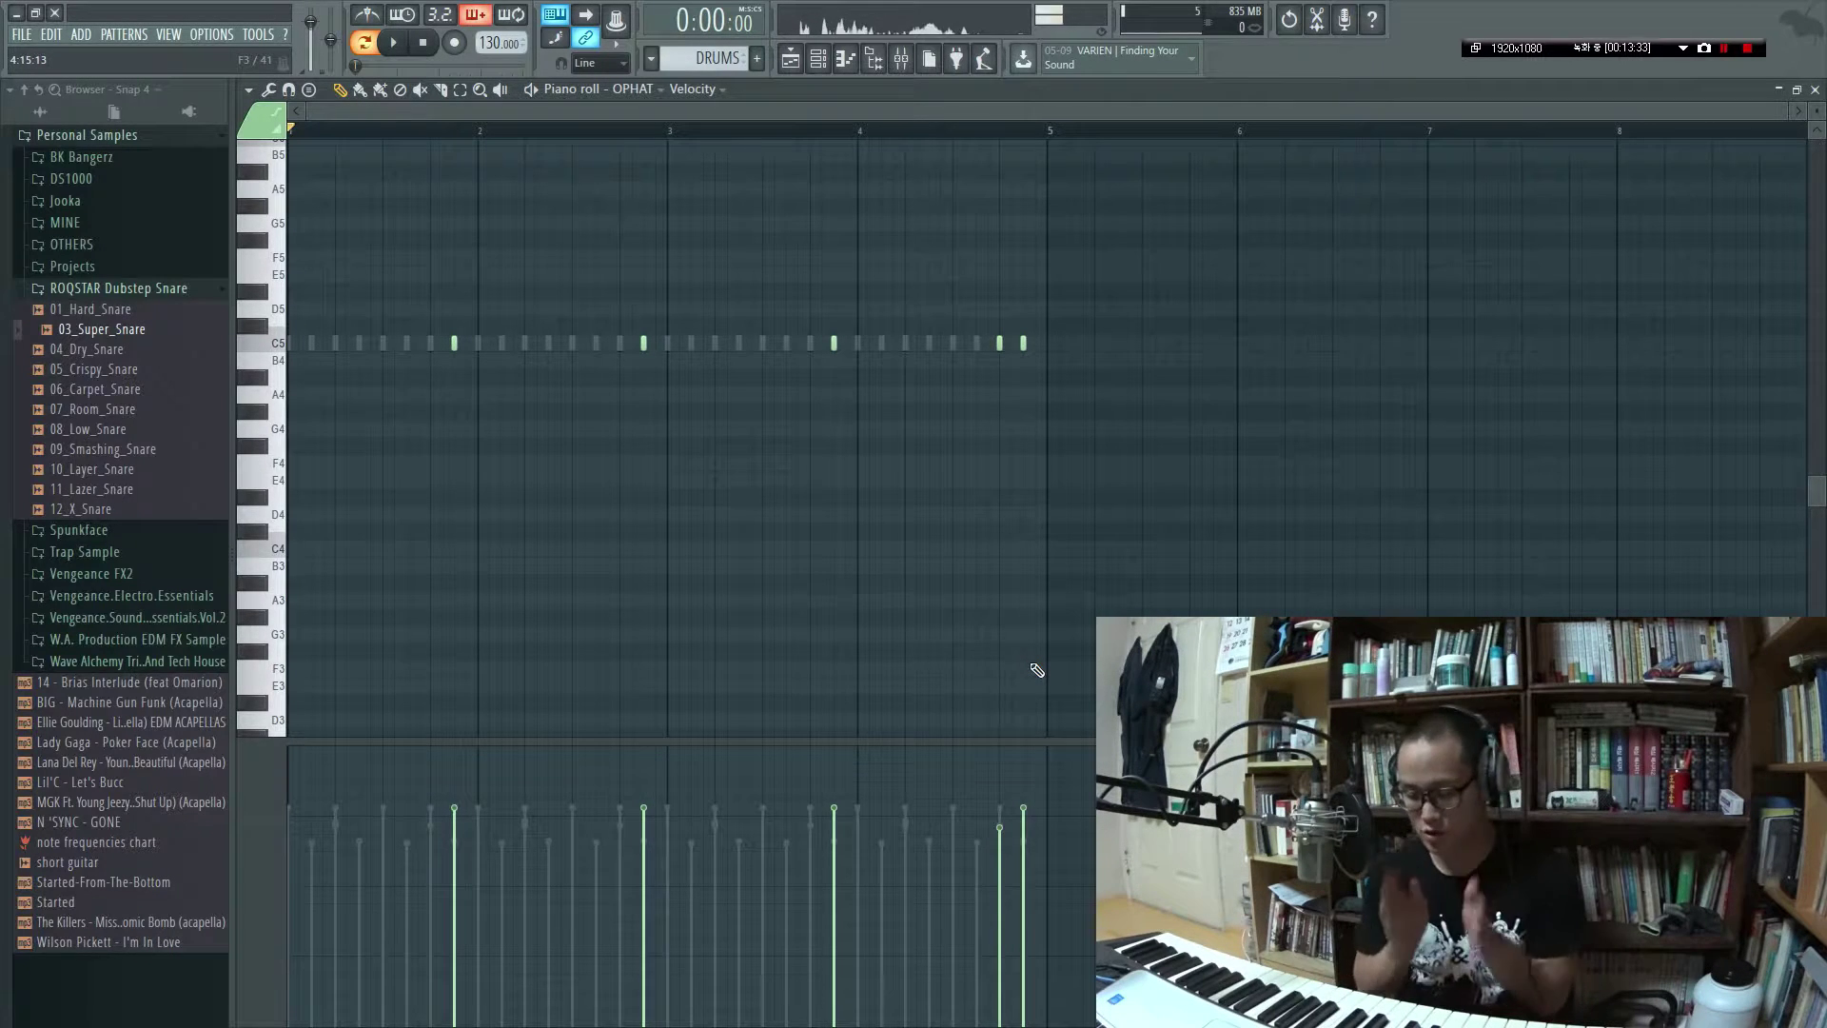
{"action": "key", "text": "Escape"}
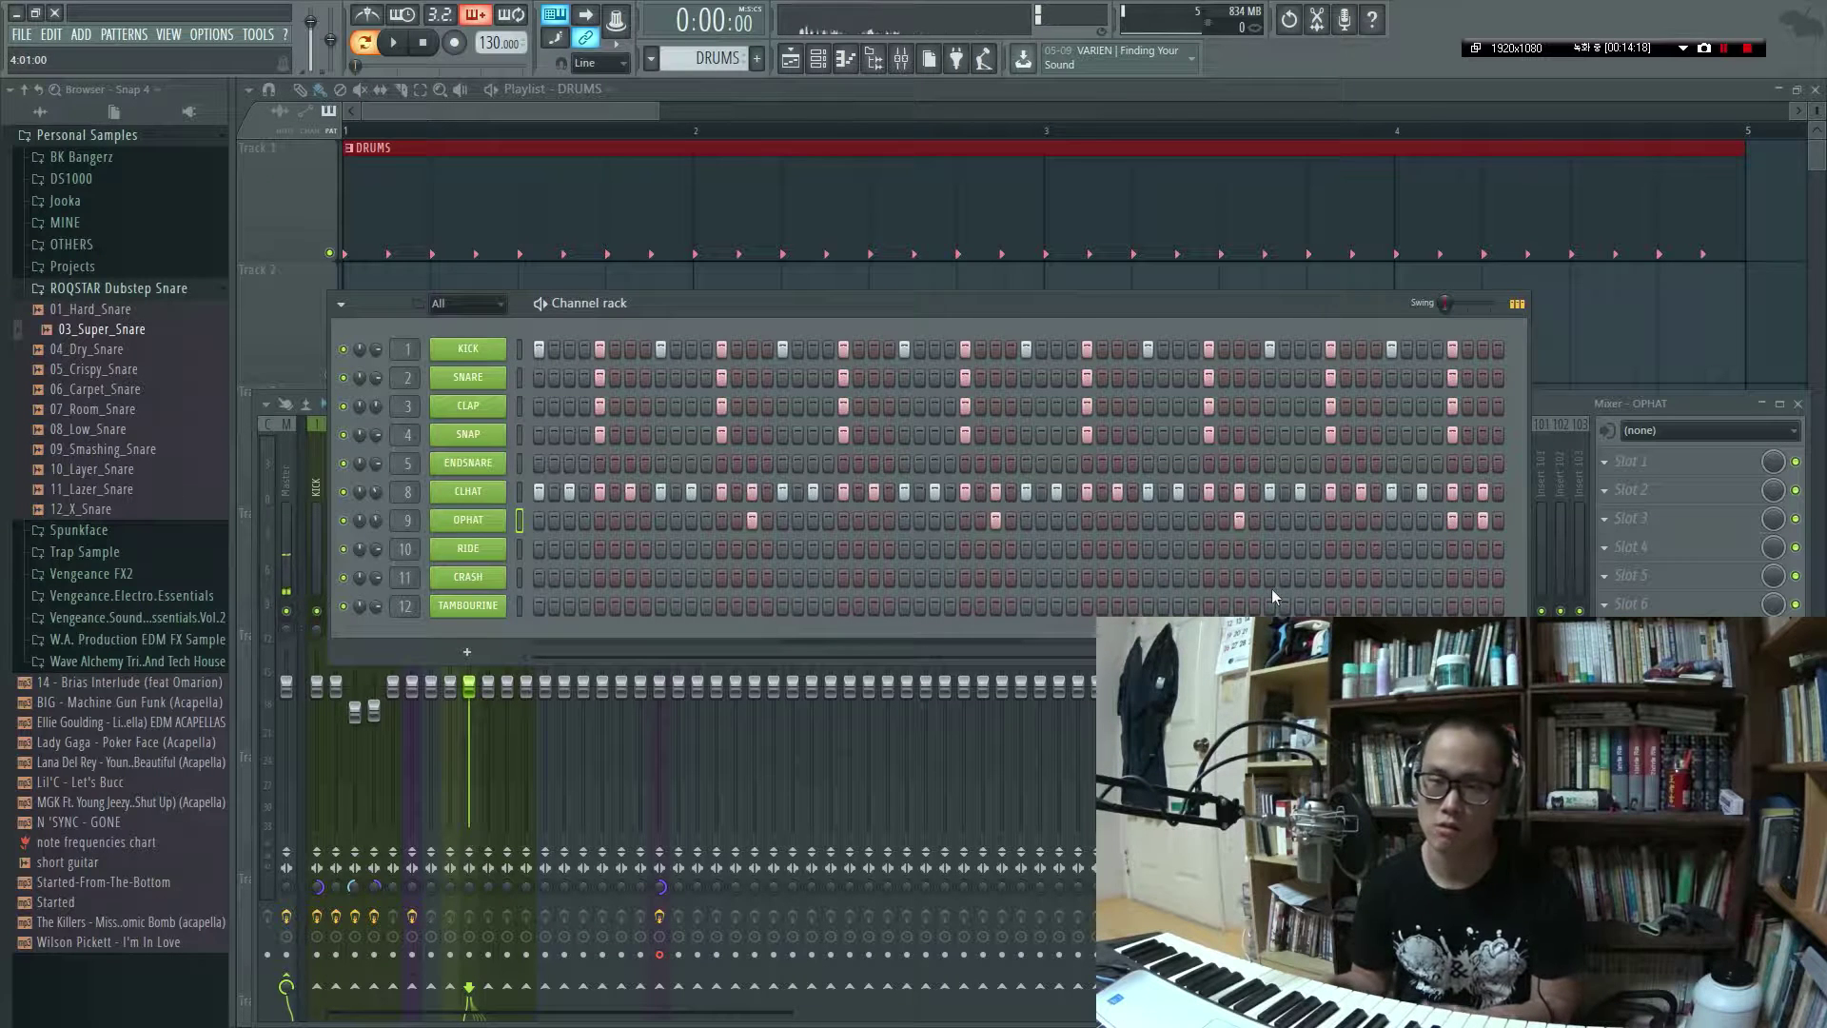
Lower the OPHAT channel volume while the drum pattern plays
{"action": "key", "text": "space"}
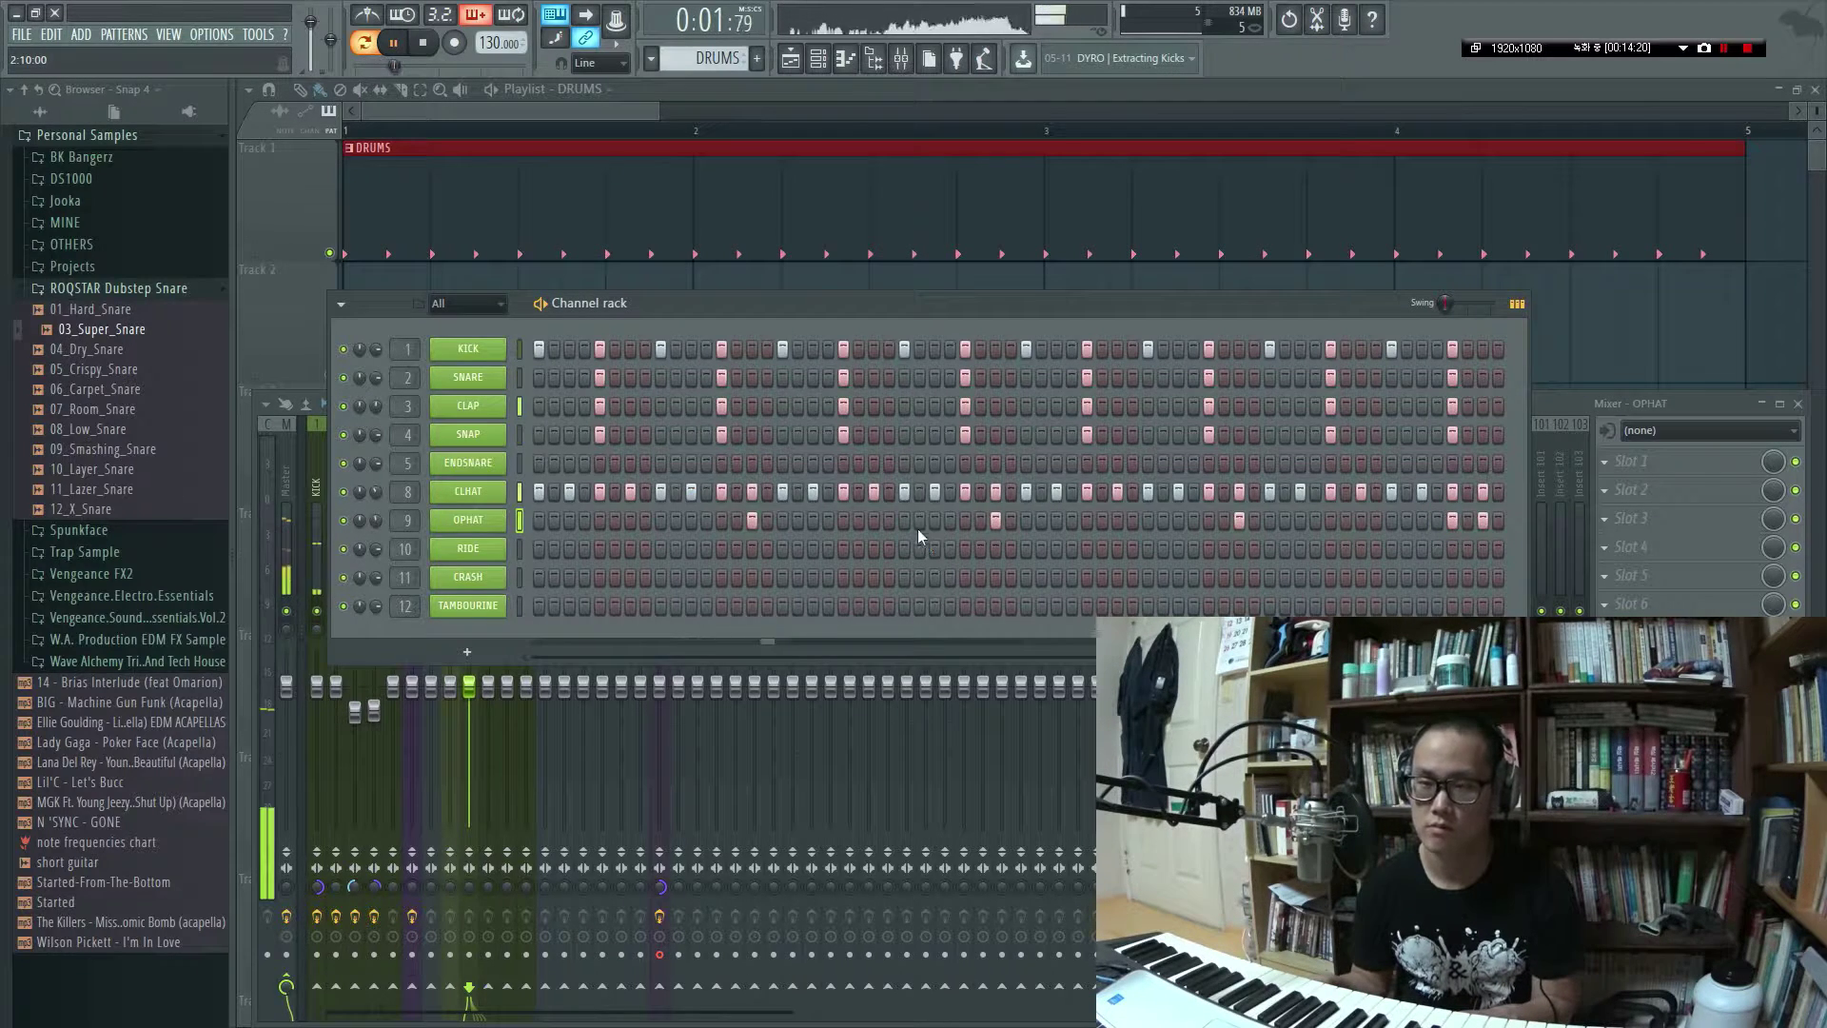
{"action": "left_click_drag", "start_coordinate": [376, 521], "coordinate": [376, 554]}
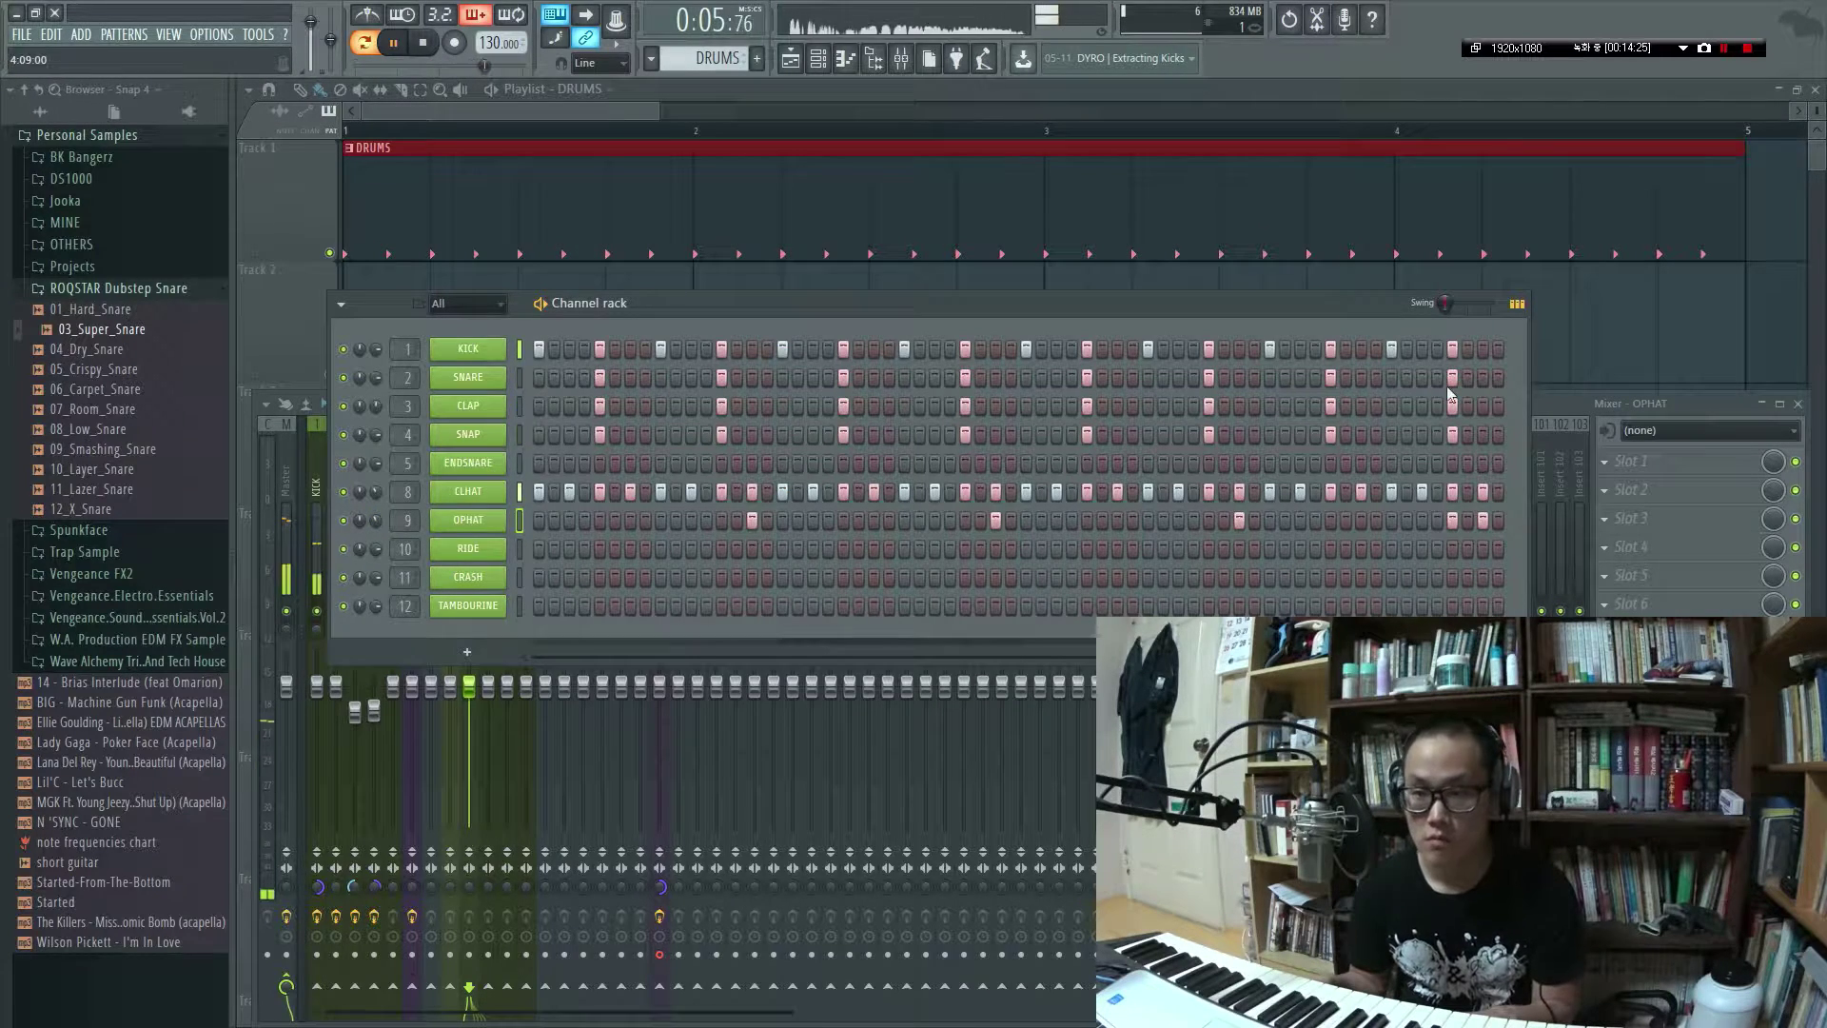
{"action": "key", "text": "space"}
Pan the CLHAT mixer track 12% left and the OPHAT track 12% right during playback
{"action": "left_click", "coordinate": [1557, 399]}
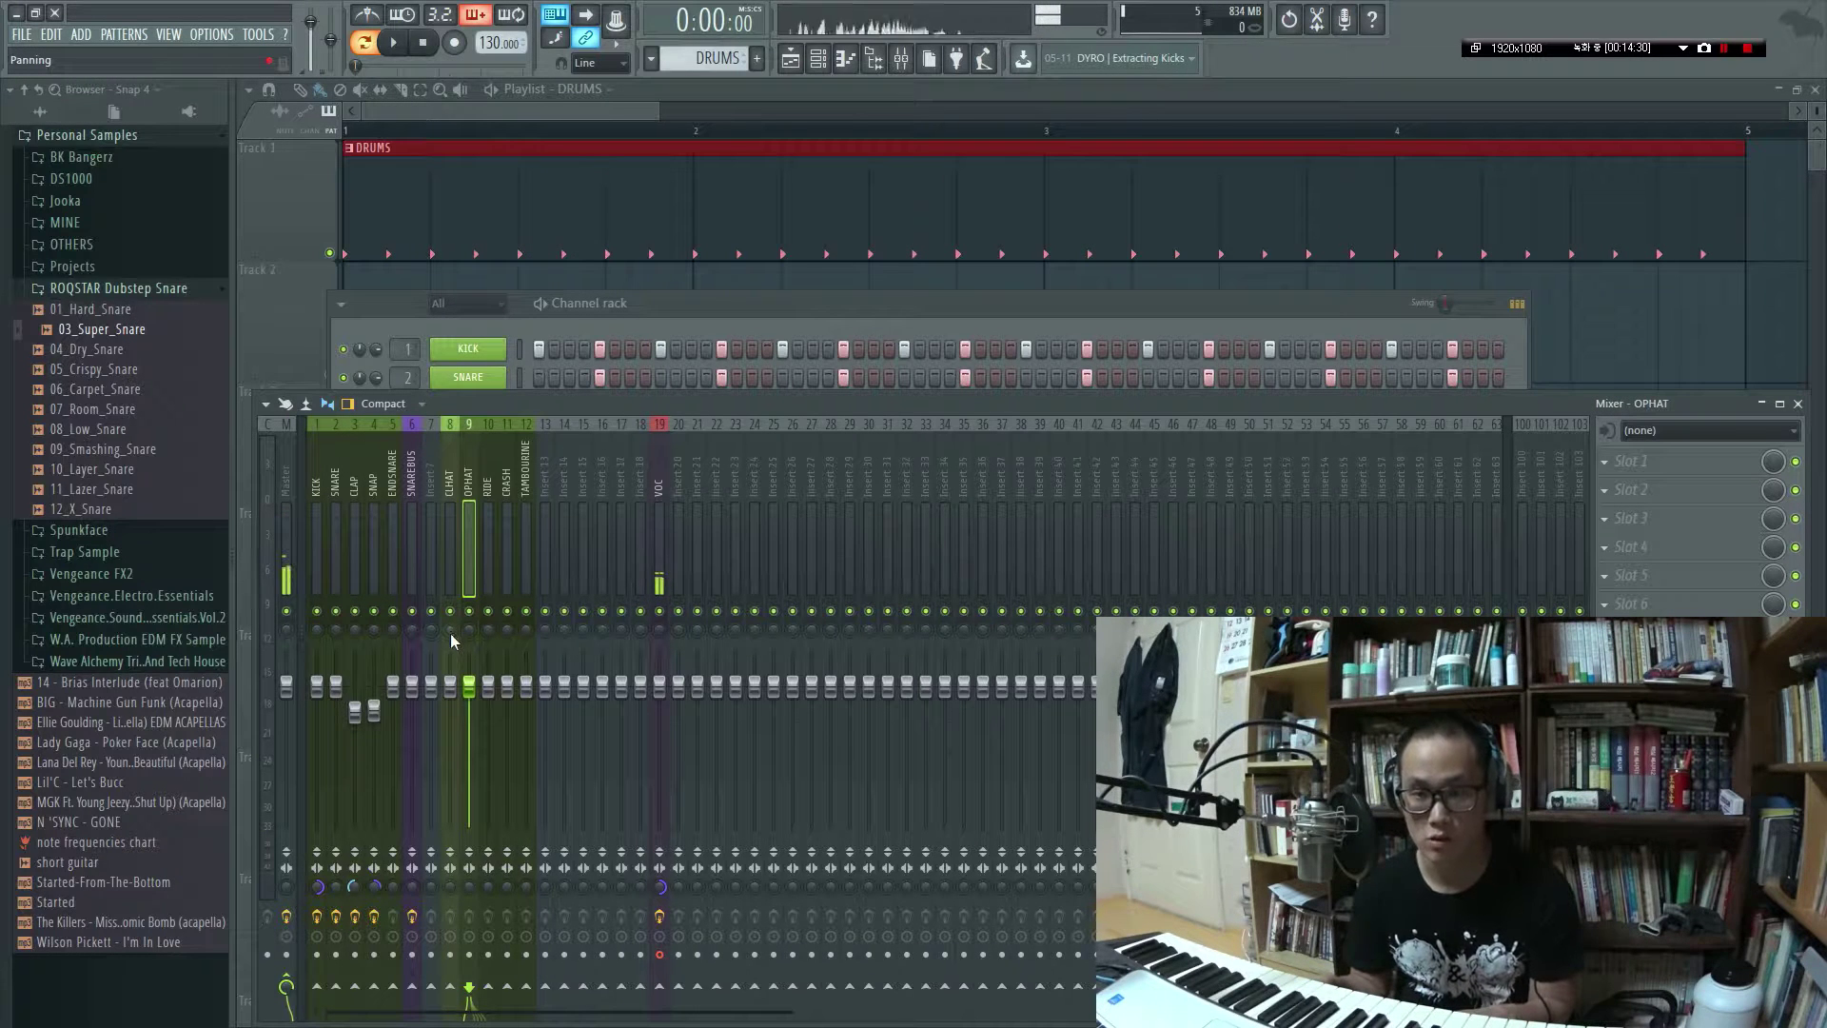
{"action": "key", "text": "space"}
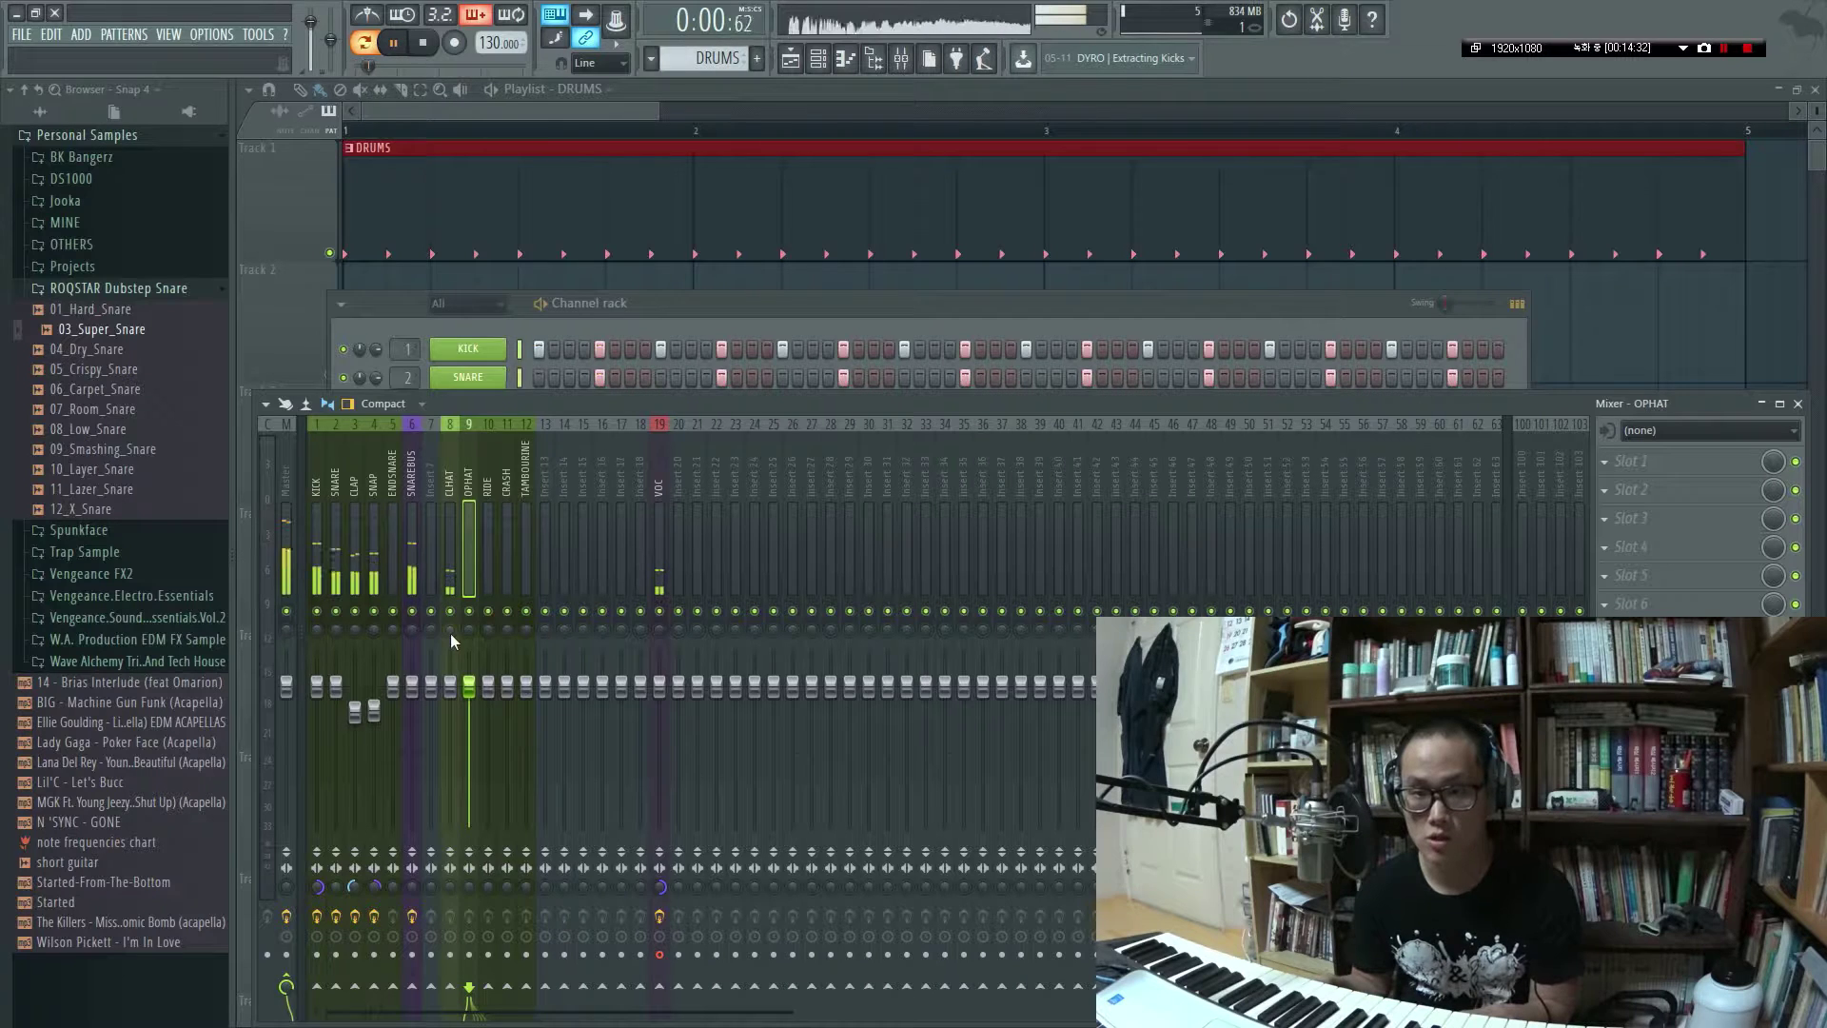
{"action": "left_click", "coordinate": [449, 632]}
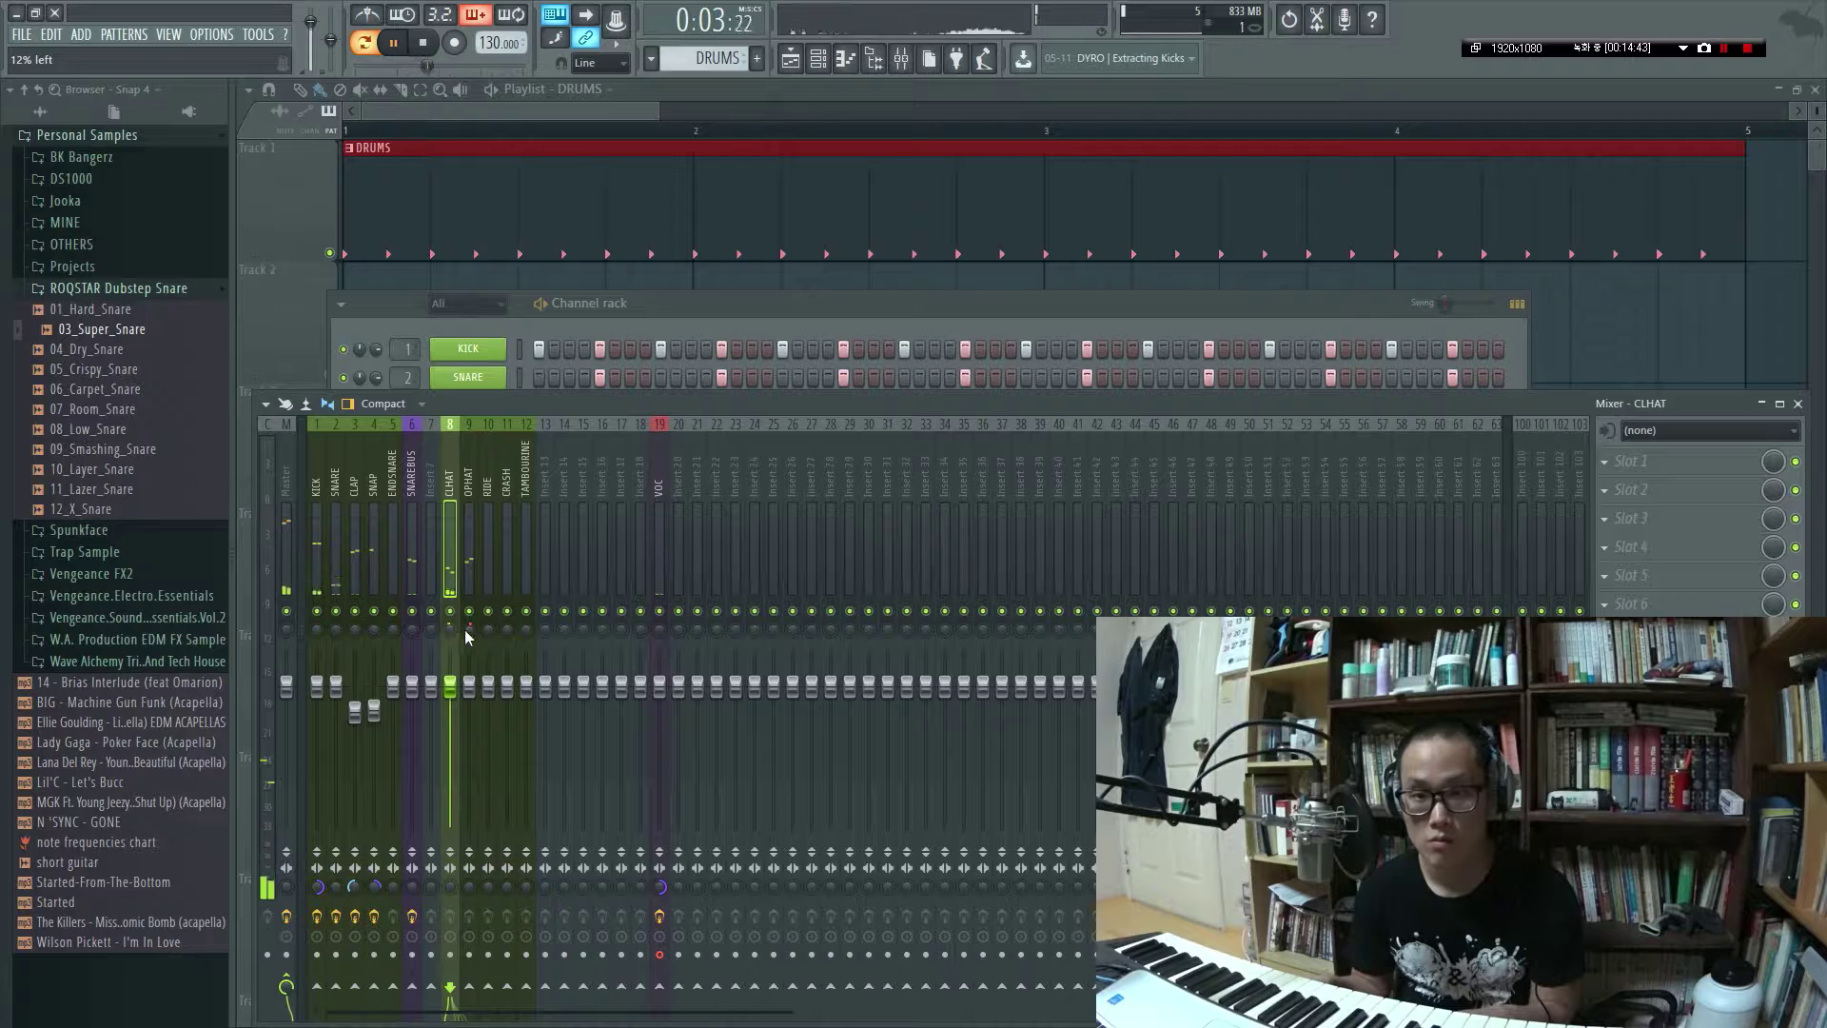
{"action": "left_click_drag", "start_coordinate": [468, 630], "coordinate": [468, 630]}
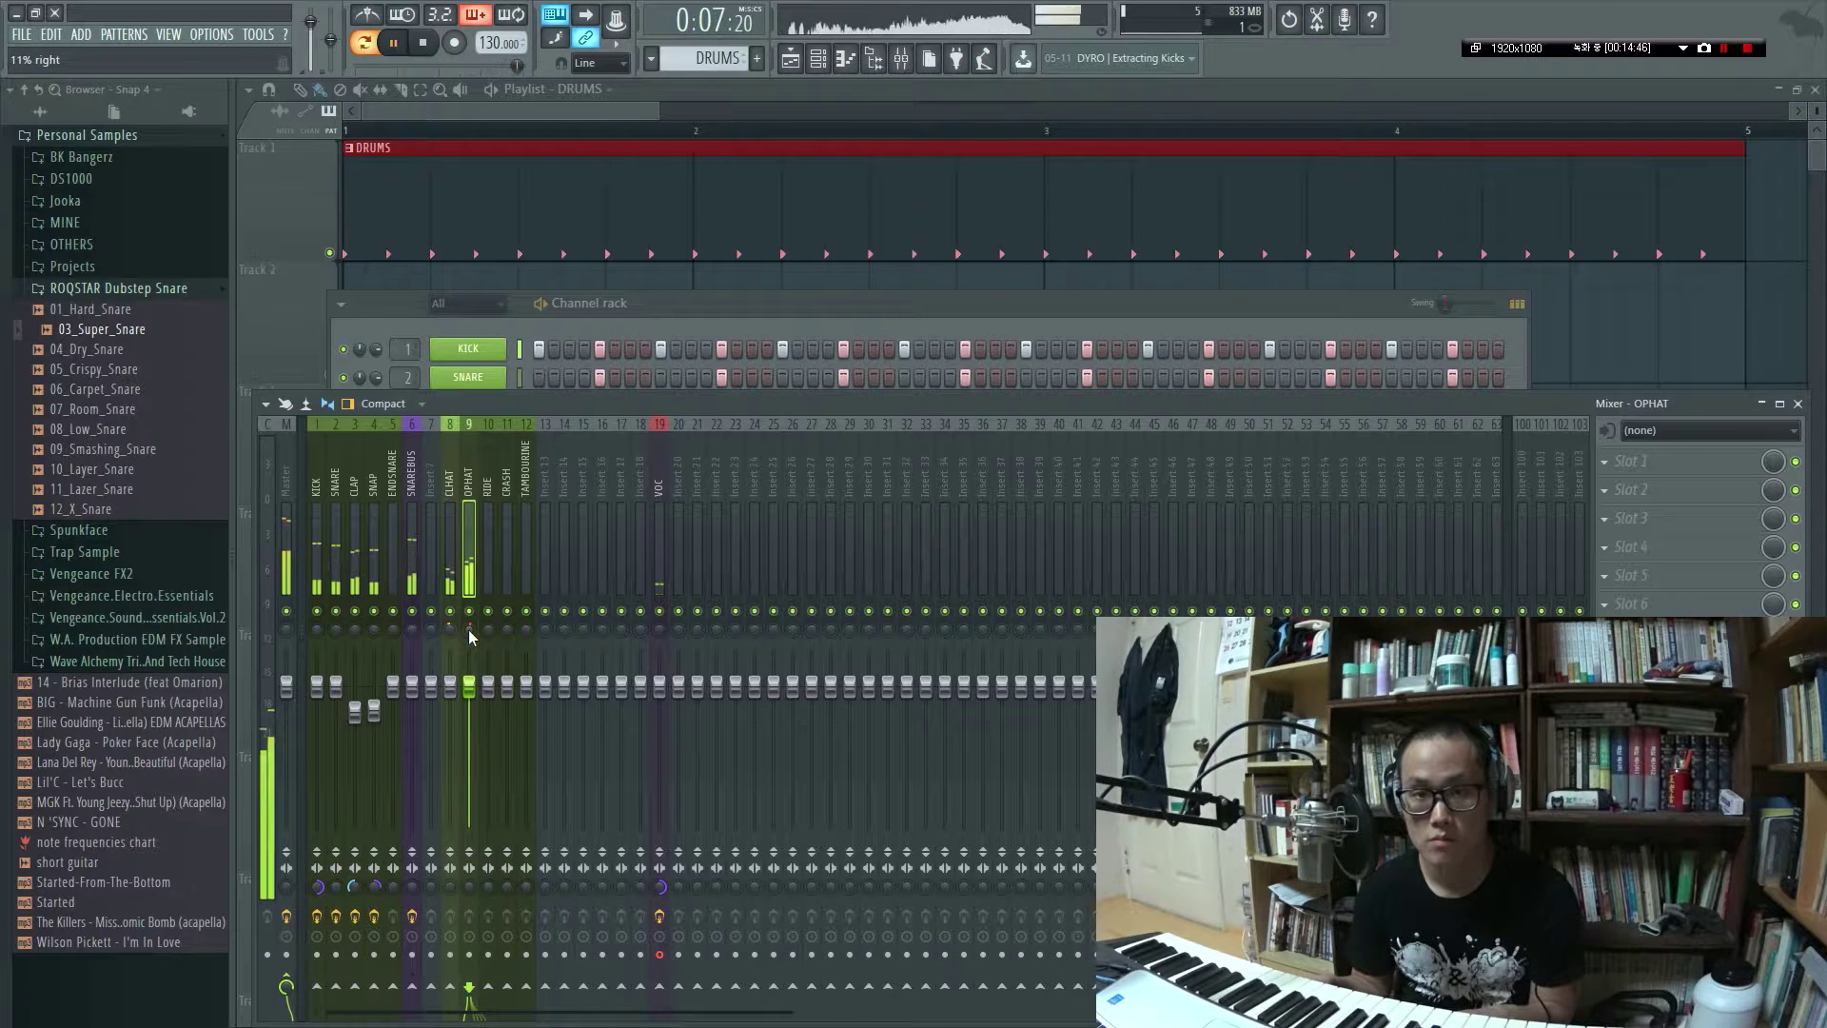
{"action": "scroll", "coordinate": [468, 630], "scroll_direction": "down", "scroll_amount": 2}
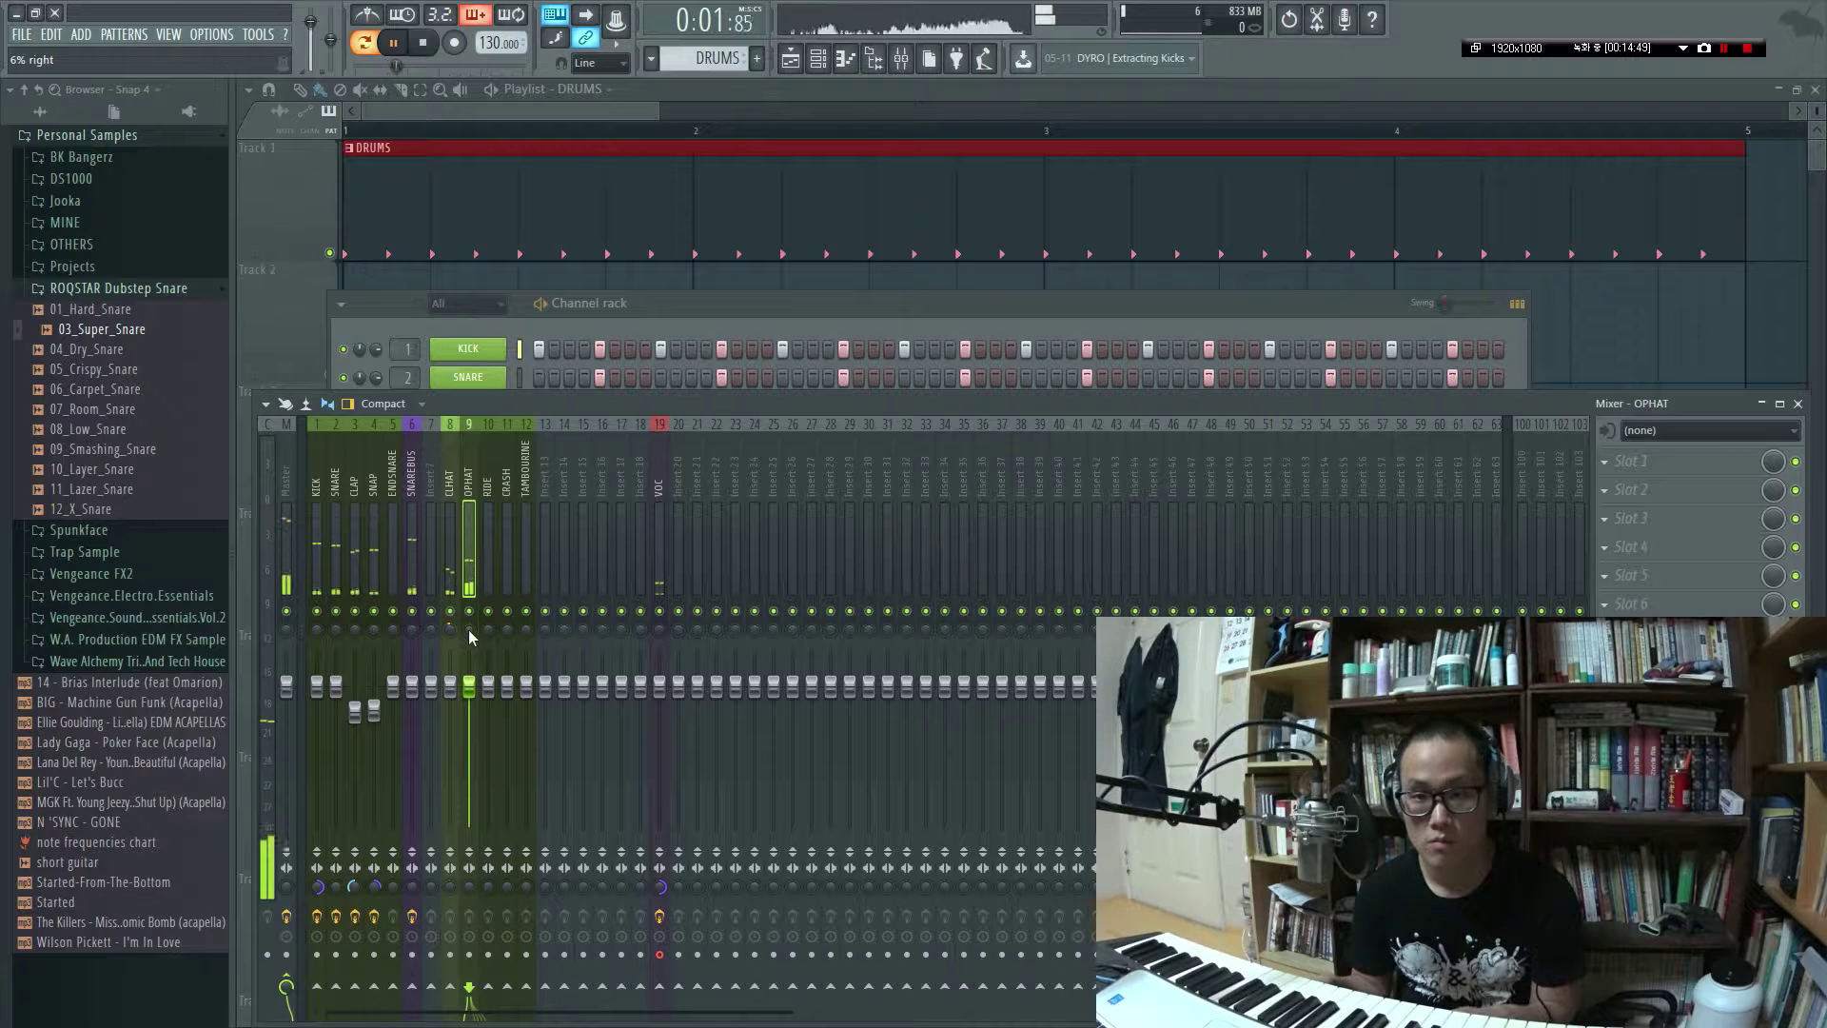
{"action": "scroll", "coordinate": [468, 630], "scroll_direction": "up", "scroll_amount": 2}
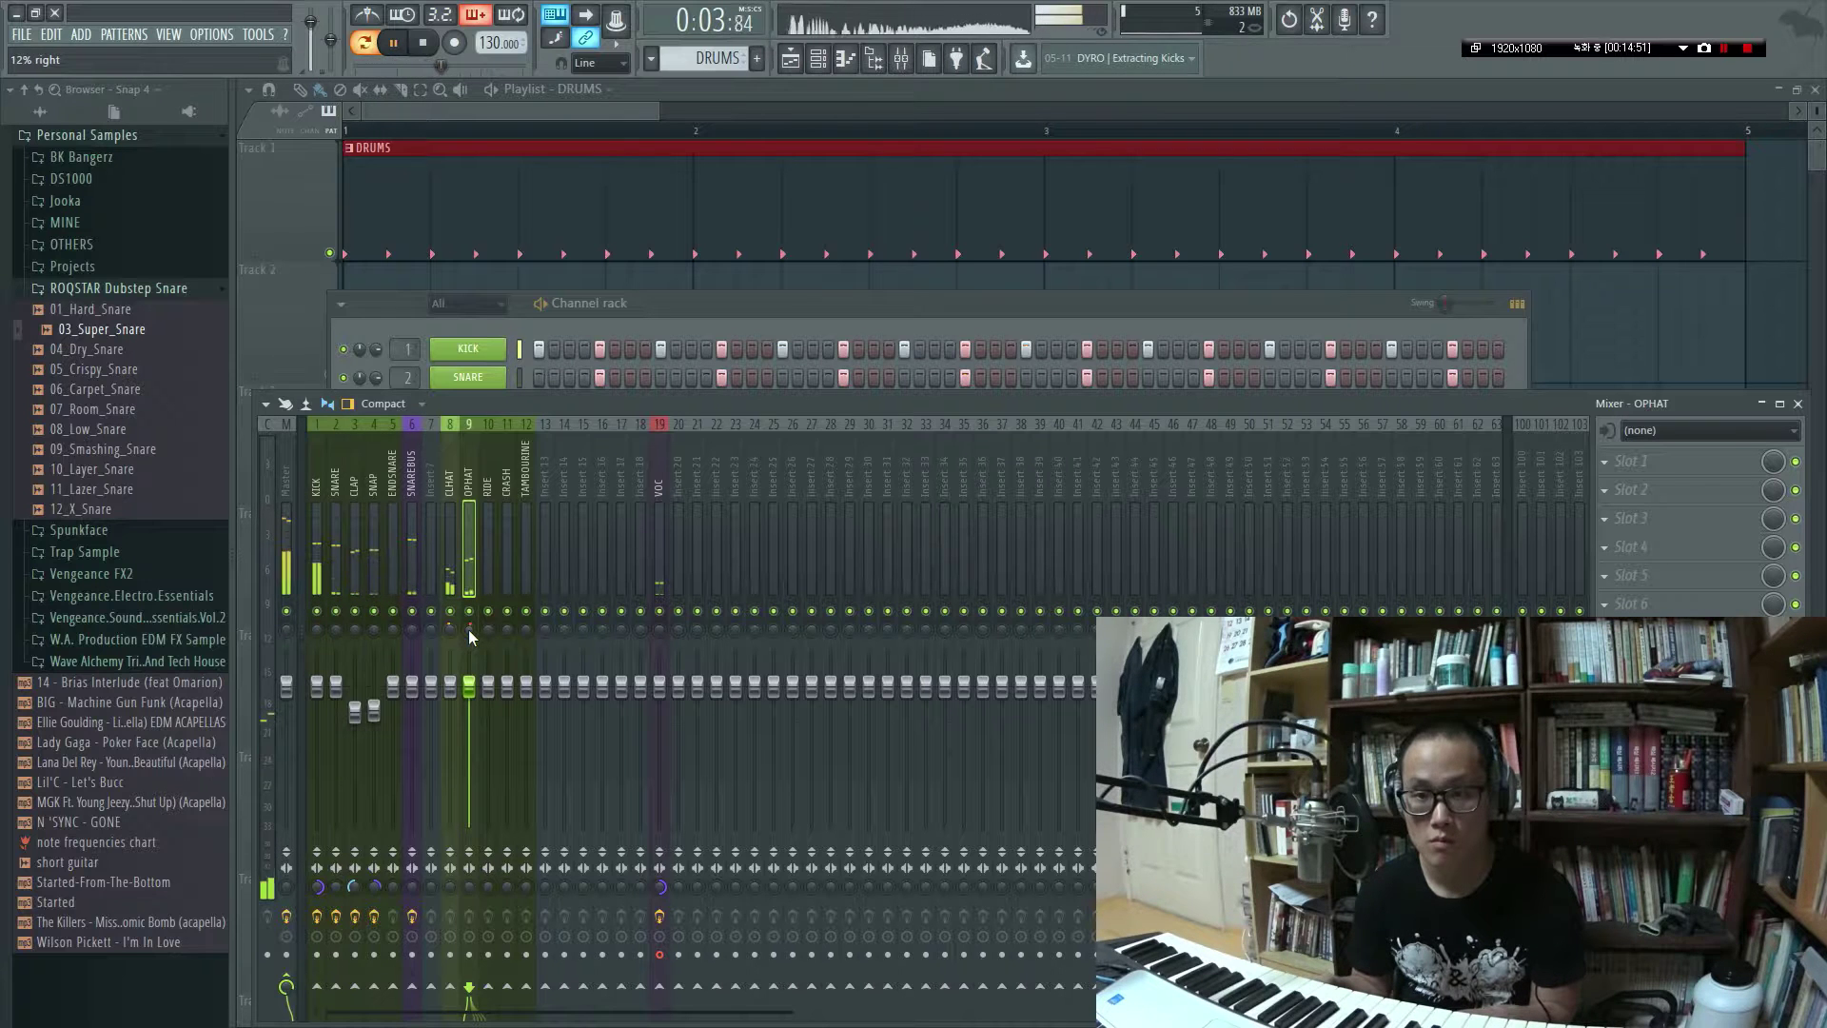
{"action": "key", "text": "space"}
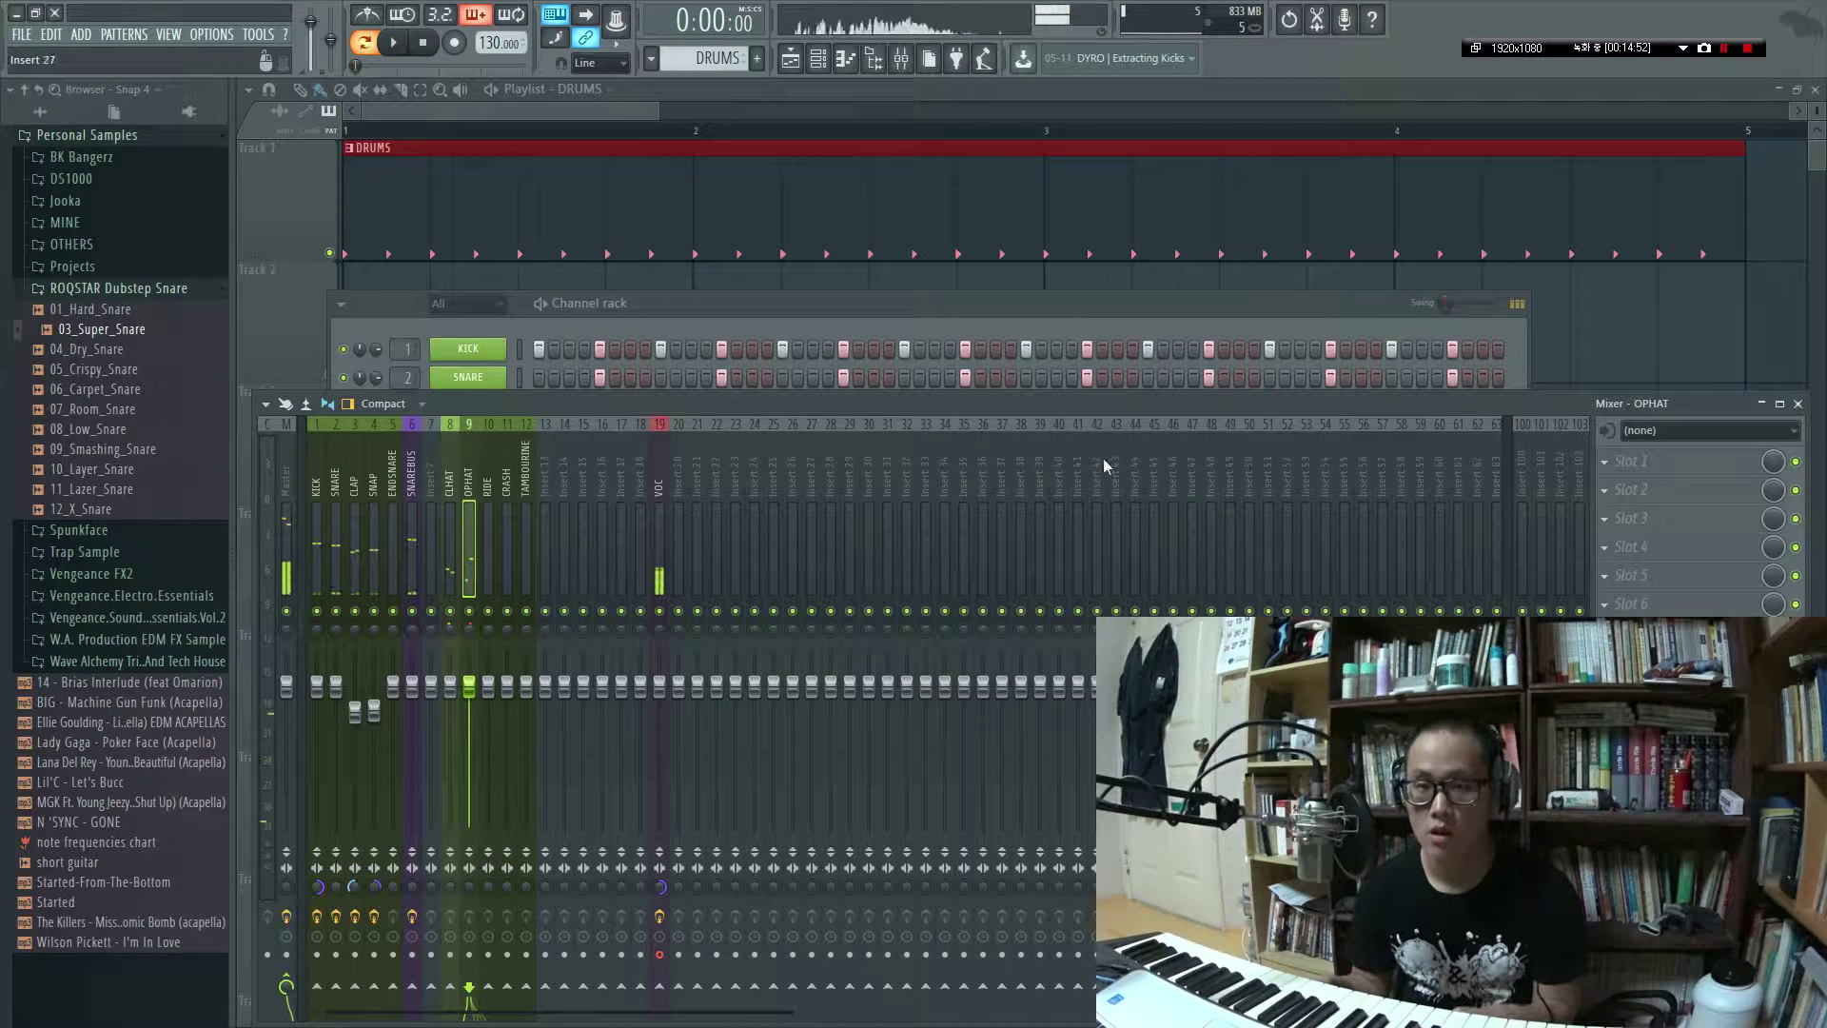
Load Fruity Reeverb 2 into the first effect slot of the OPHAT mixer track
{"action": "left_click", "coordinate": [1691, 473]}
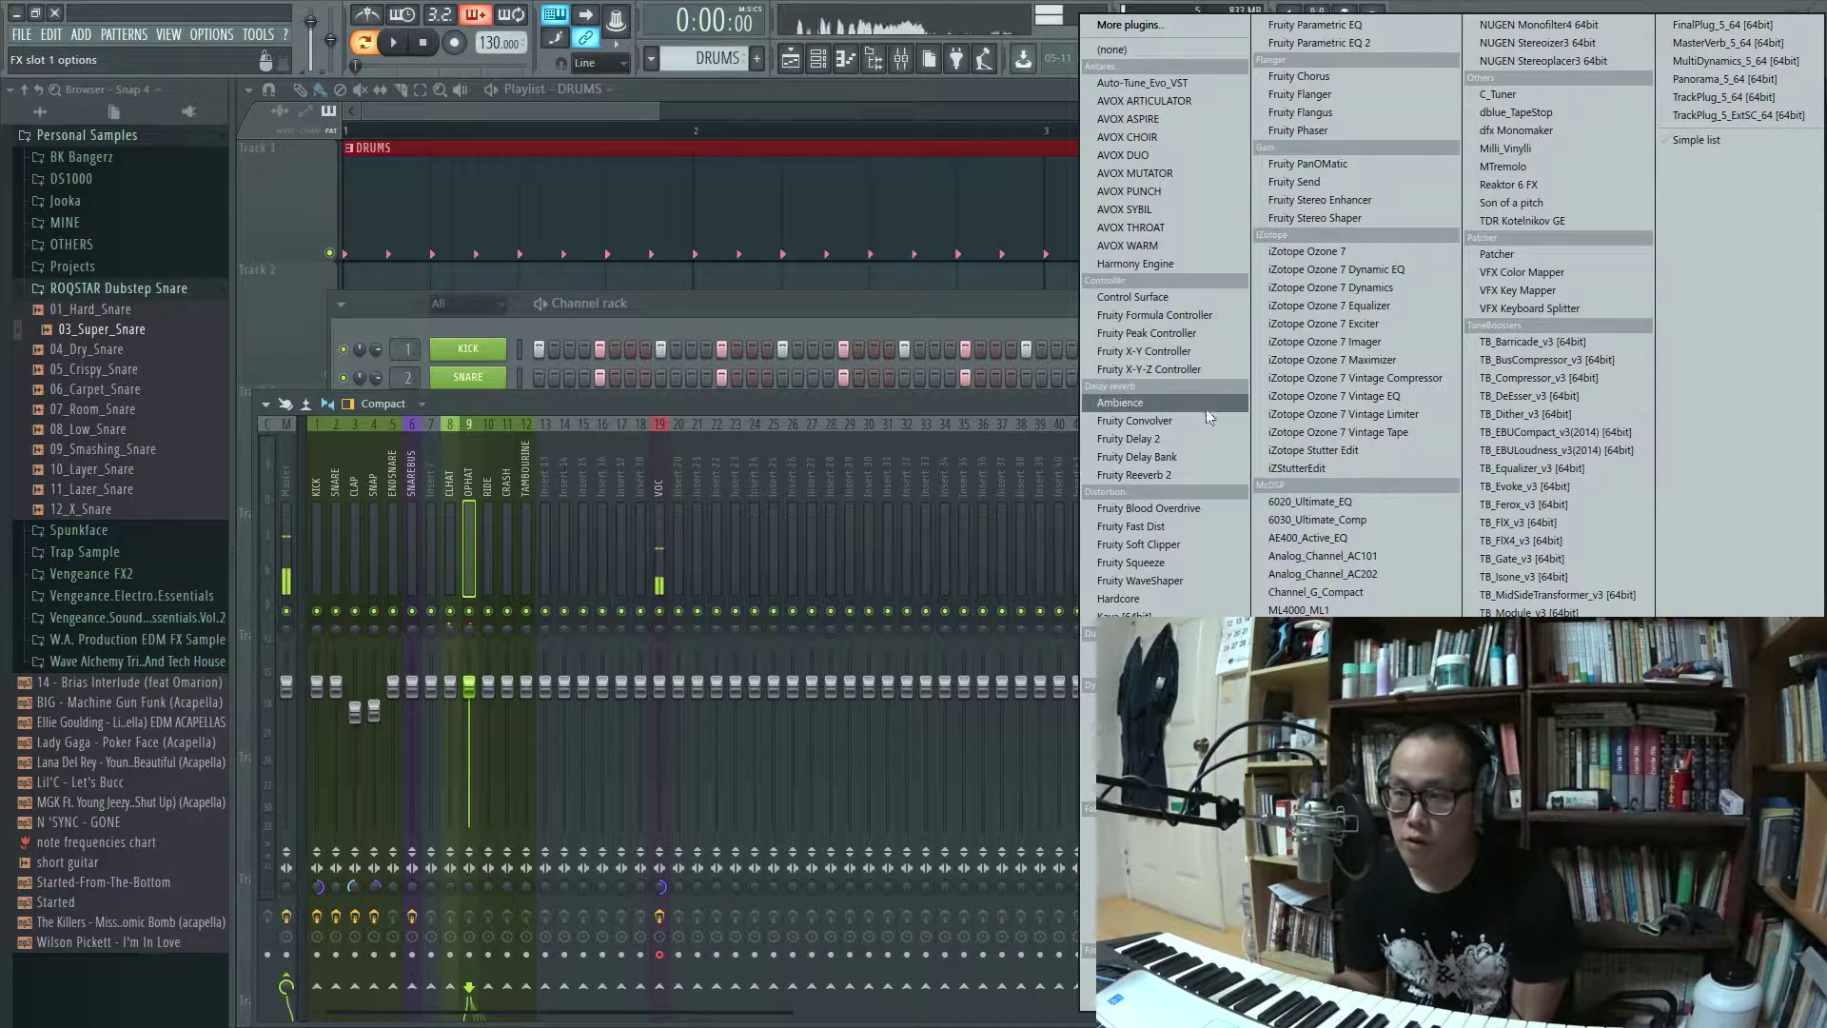
{"action": "left_click", "coordinate": [1188, 475]}
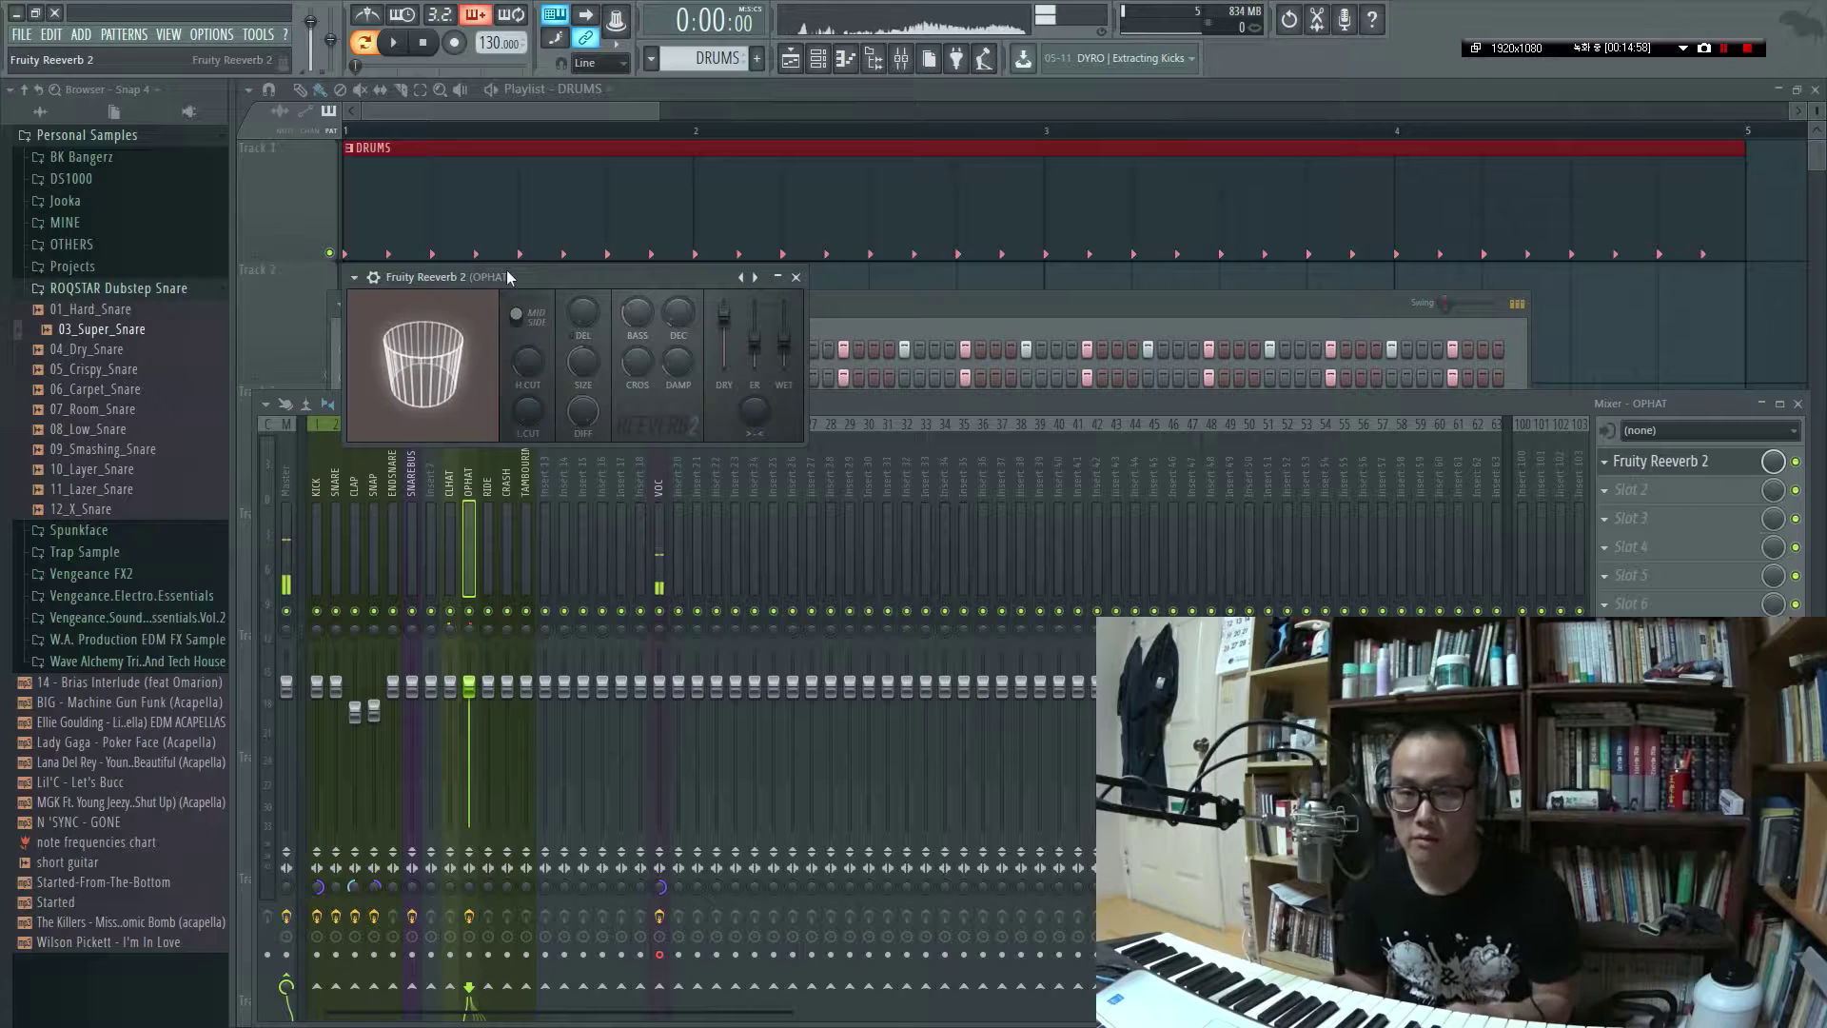
Raise the wet level and reduce the room size of the OPHAT reverb during playback, and close the plugin
{"action": "left_click_drag", "start_coordinate": [506, 276], "coordinate": [735, 471]}
{"action": "key", "text": "space"}
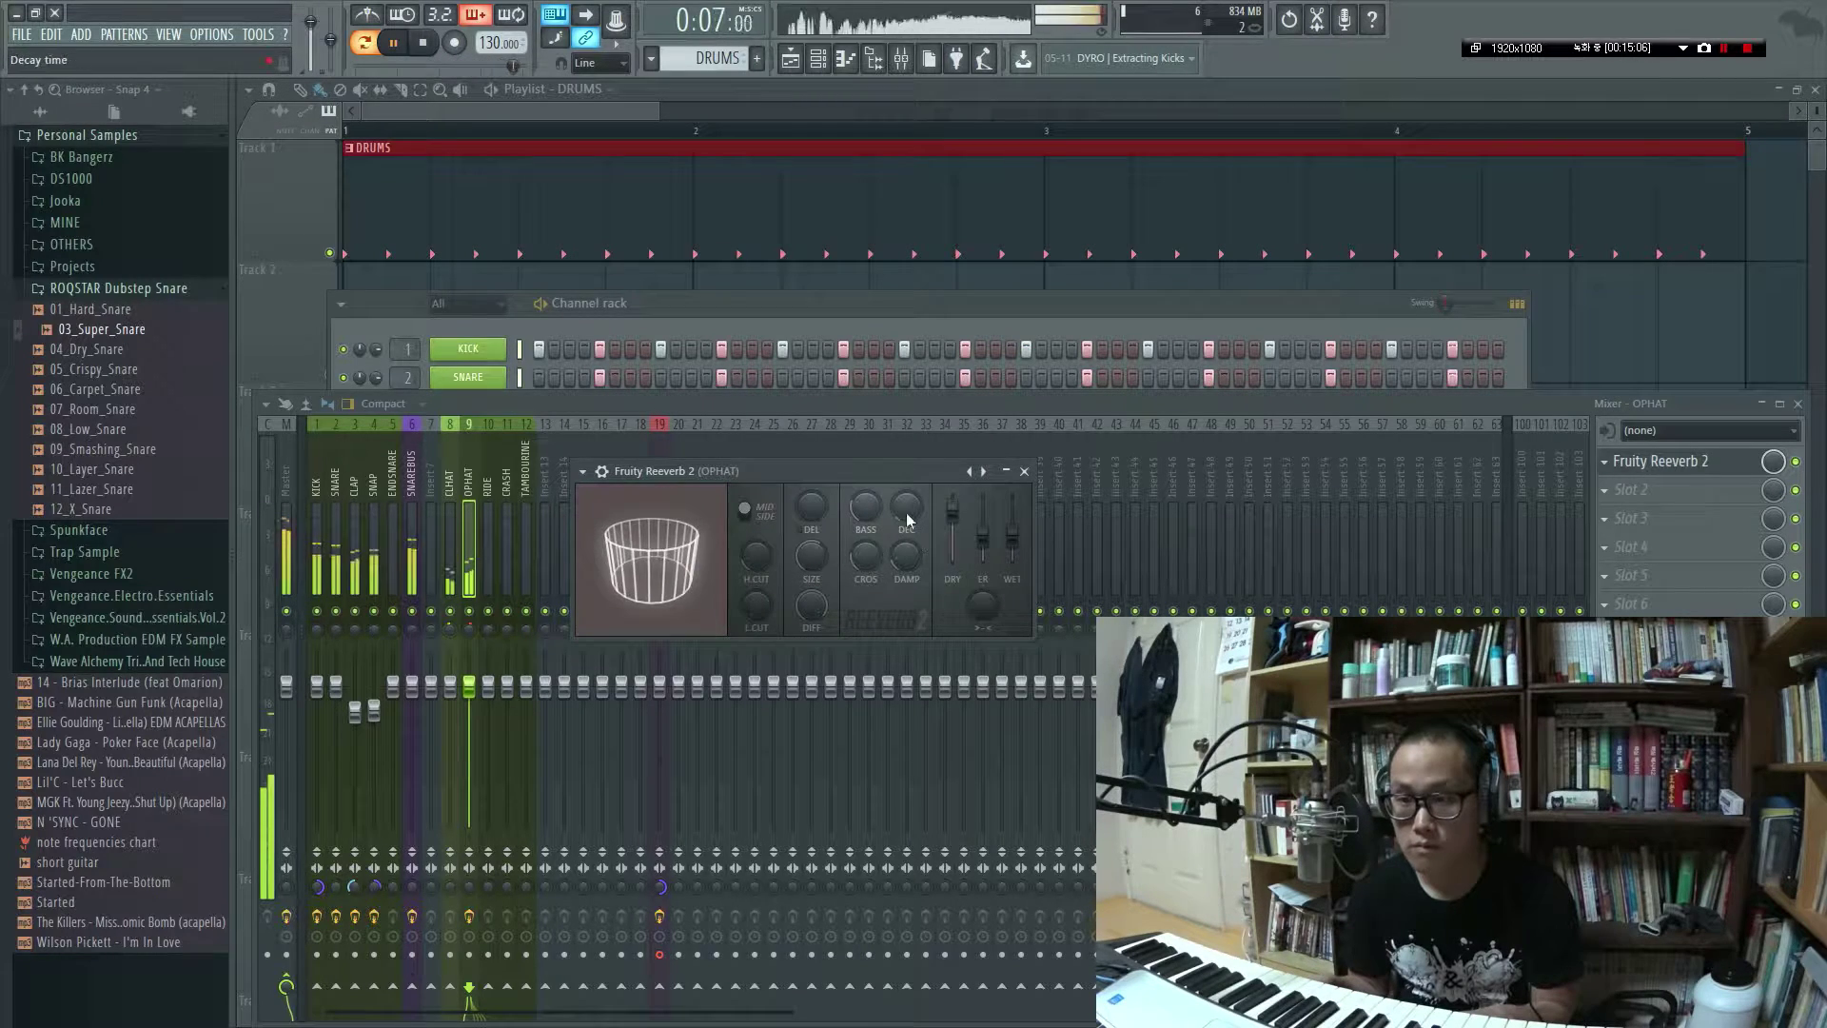
{"action": "left_click_drag", "start_coordinate": [906, 513], "coordinate": [1014, 510]}
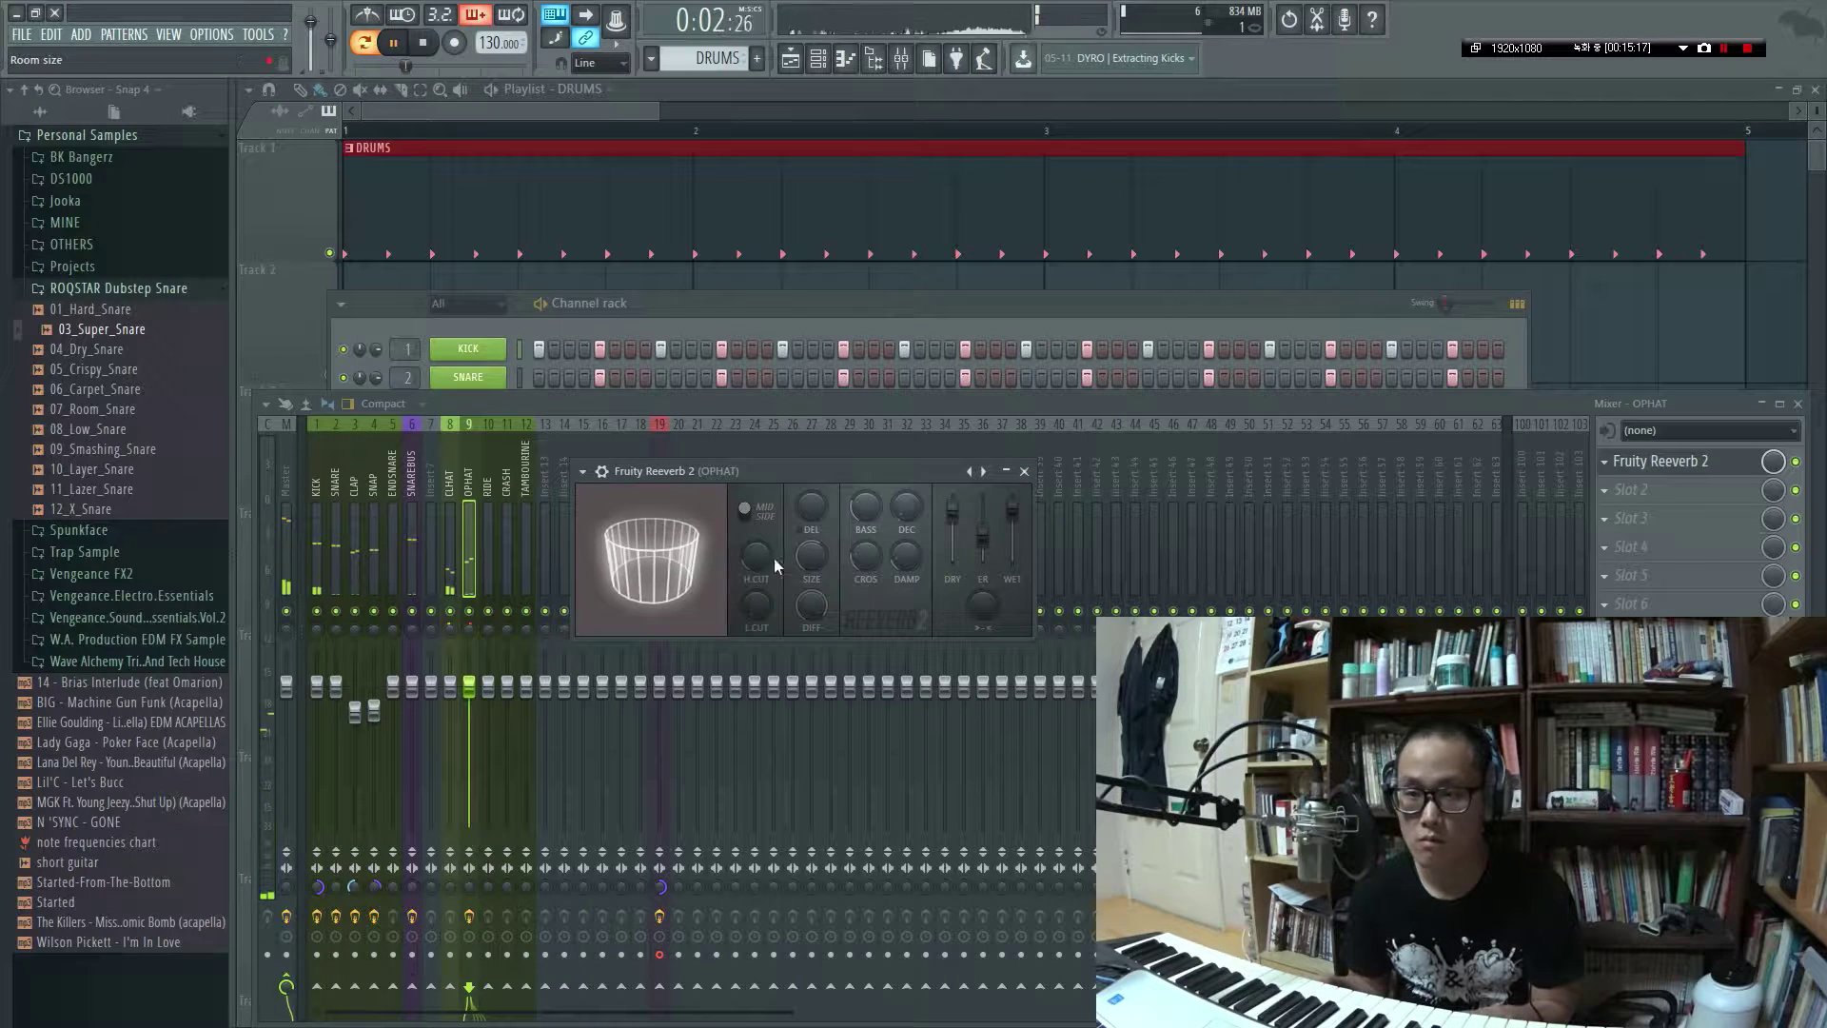
{"action": "left_click_drag", "start_coordinate": [773, 557], "coordinate": [774, 604]}
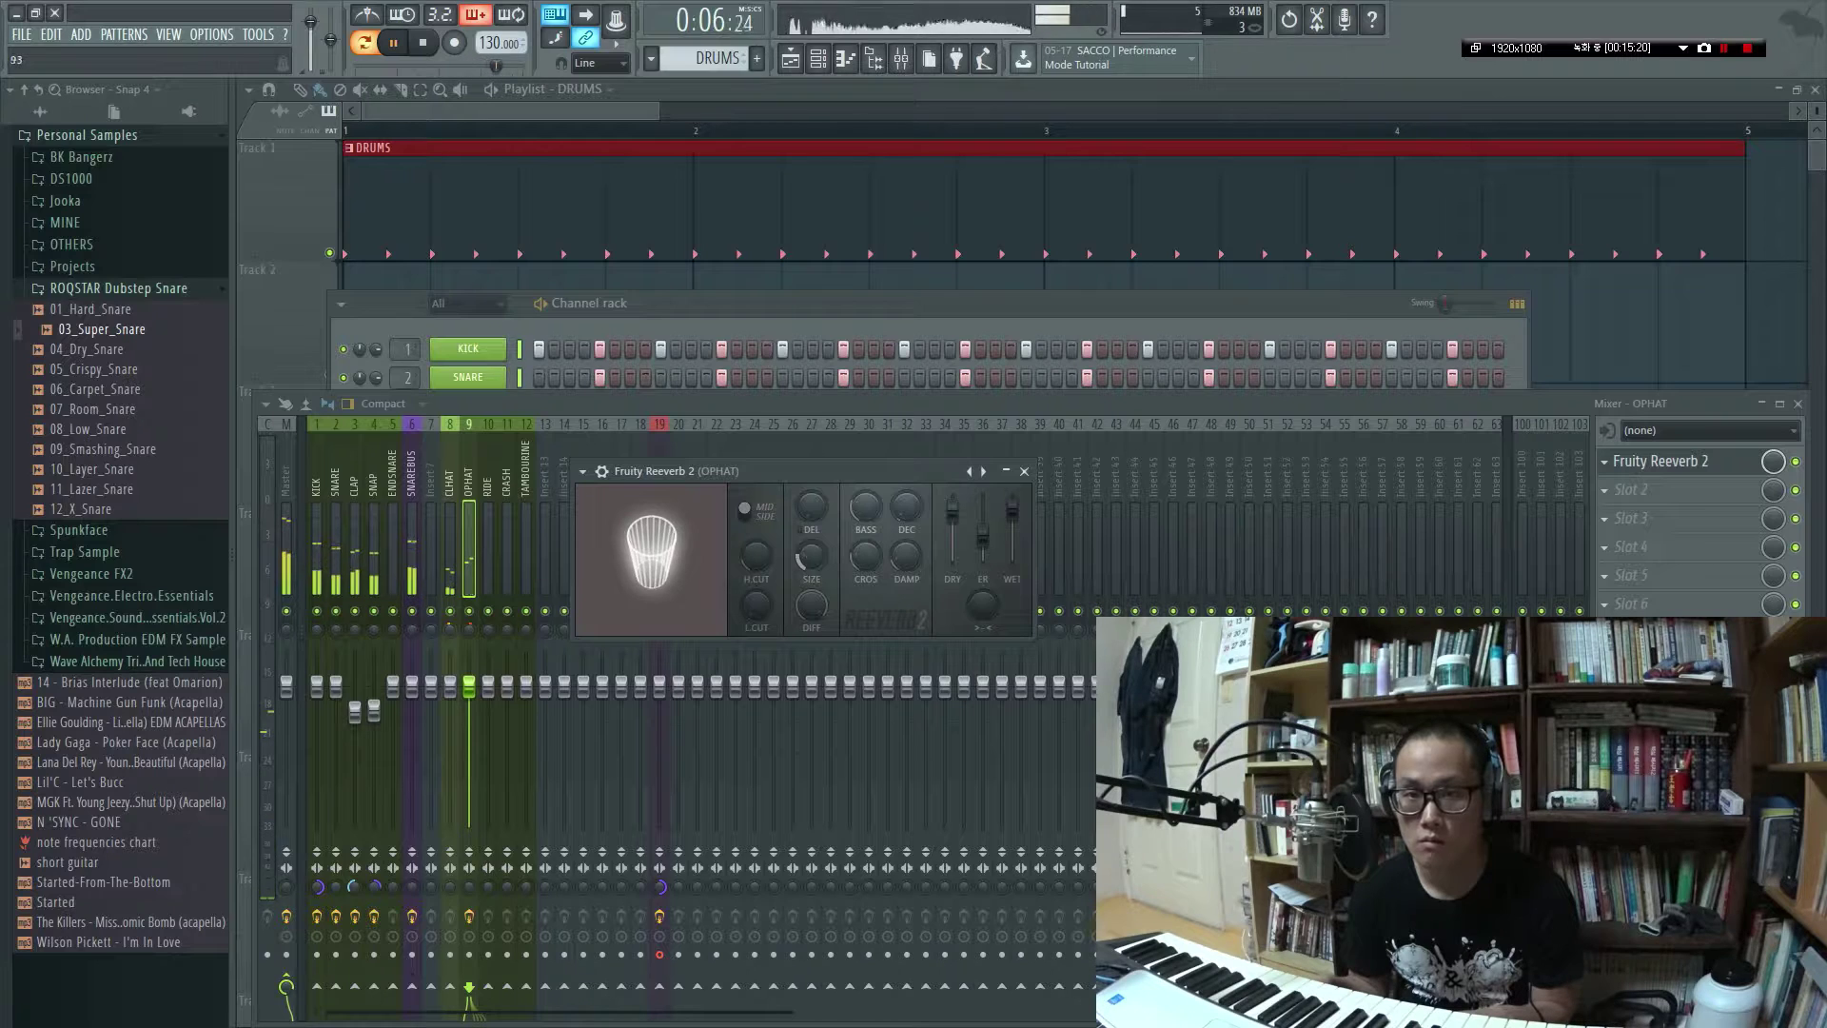
{"action": "key", "text": "space"}
{"action": "key", "text": "Escape"}
Load Fruity Parametric EQ 2 into the first effect slot of the CLHAT mixer track with the 20Hz + 18kHz cut preset
{"action": "left_click", "coordinate": [449, 492]}
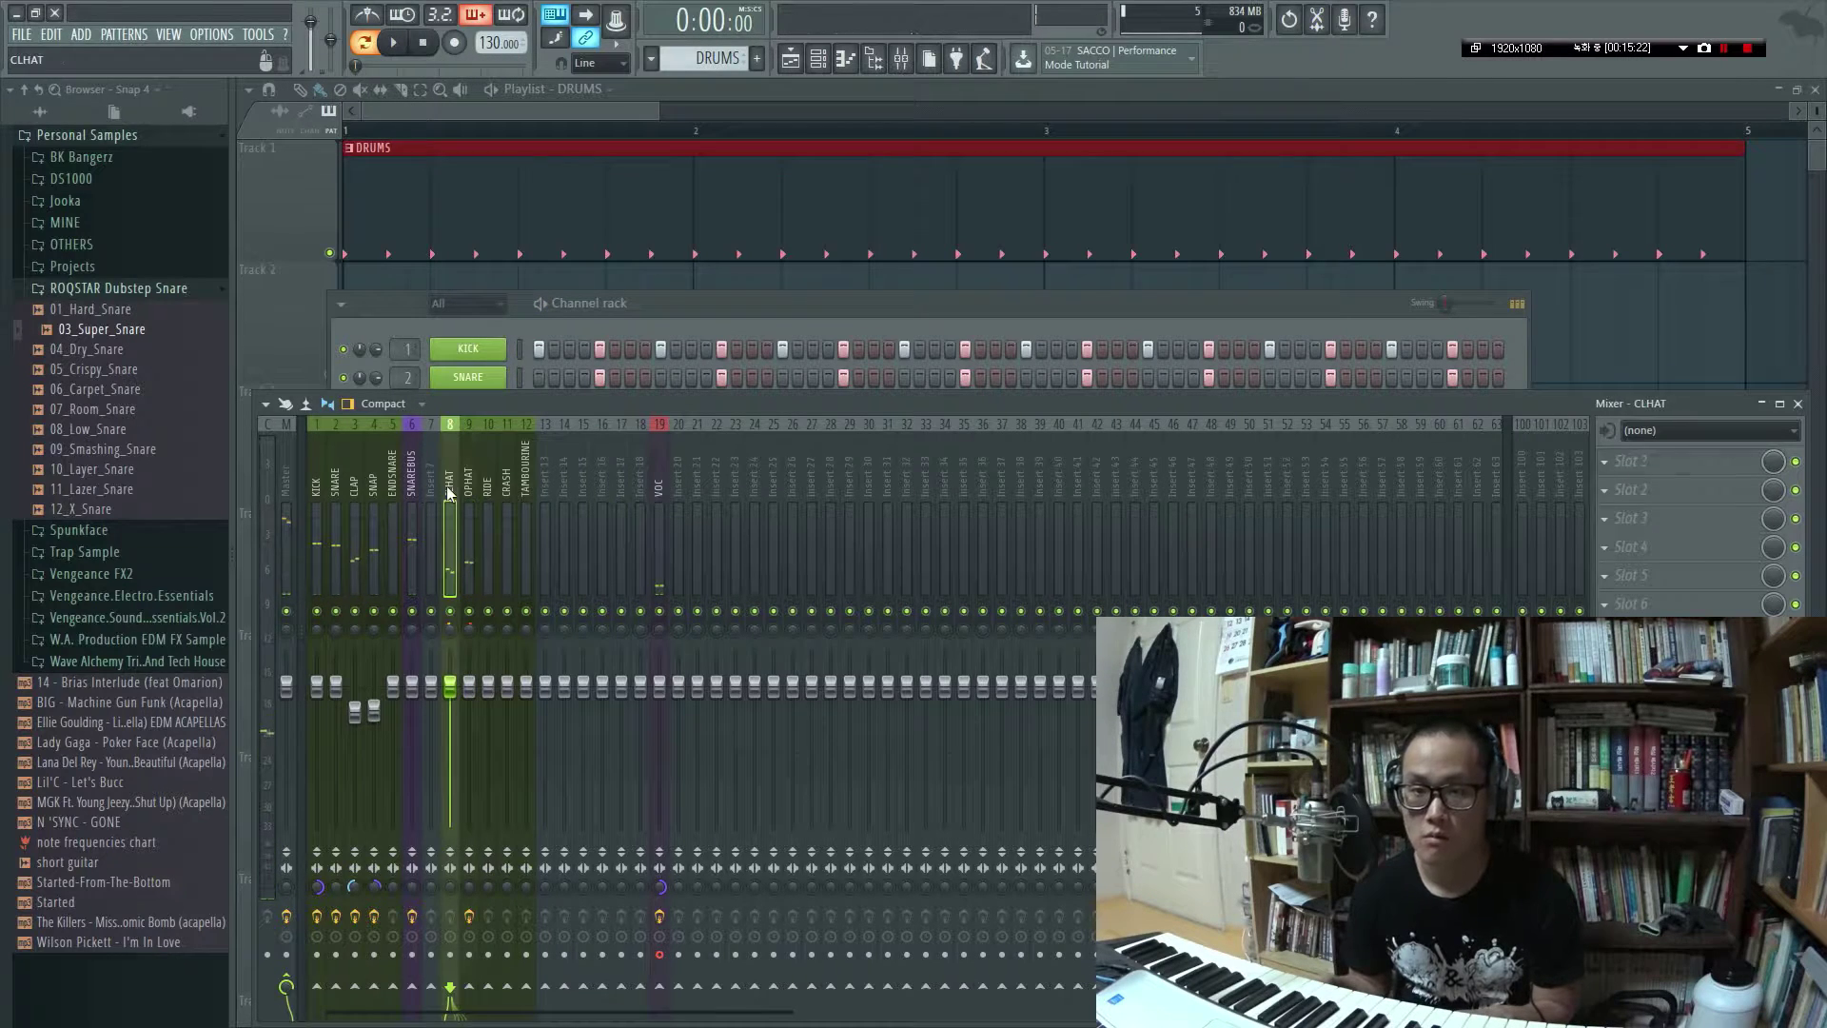
{"action": "left_click", "coordinate": [1656, 461]}
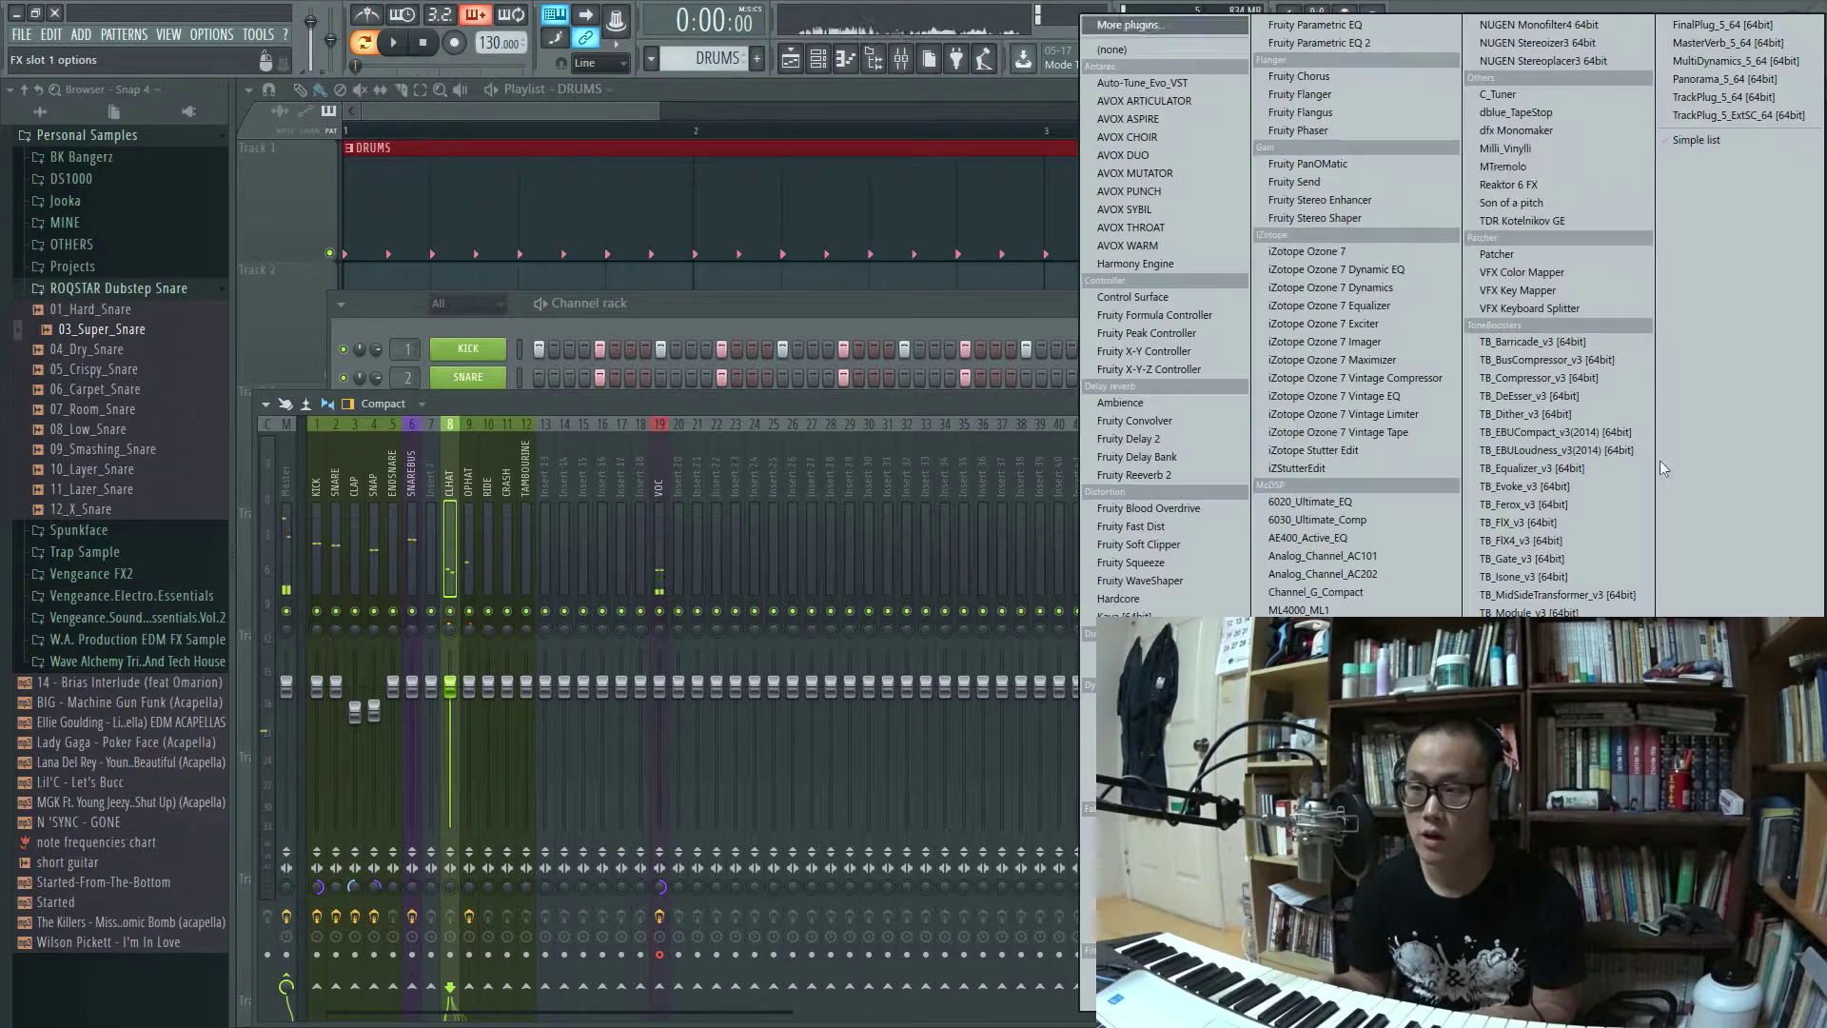
{"action": "left_click", "coordinate": [1335, 43]}
{"action": "key", "text": "space"}
{"action": "left_click", "coordinate": [403, 327]}
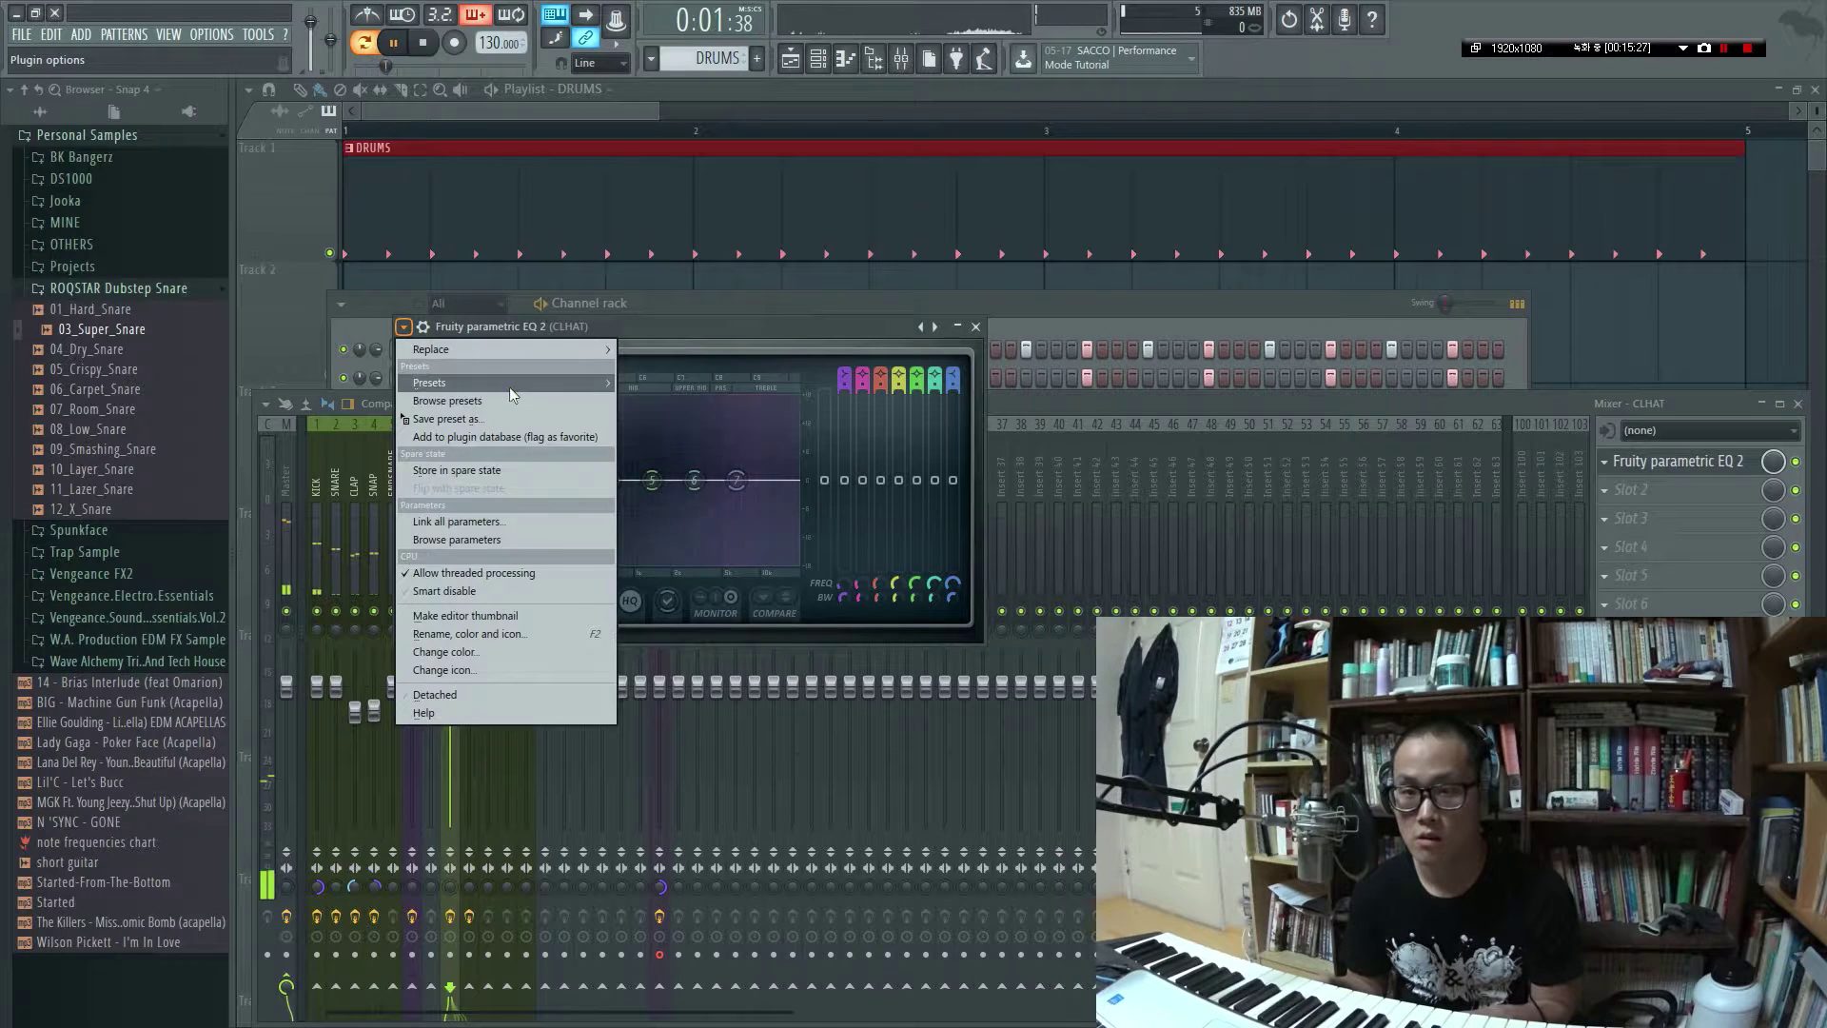
{"action": "mouse_move", "coordinate": [511, 386]}
{"action": "left_click", "coordinate": [670, 410]}
Solo the CLHAT track and set its EQ's band 1 high-pass cutoff to about 2331 Hz during playback
{"action": "left_click_drag", "start_coordinate": [434, 484], "coordinate": [689, 481]}
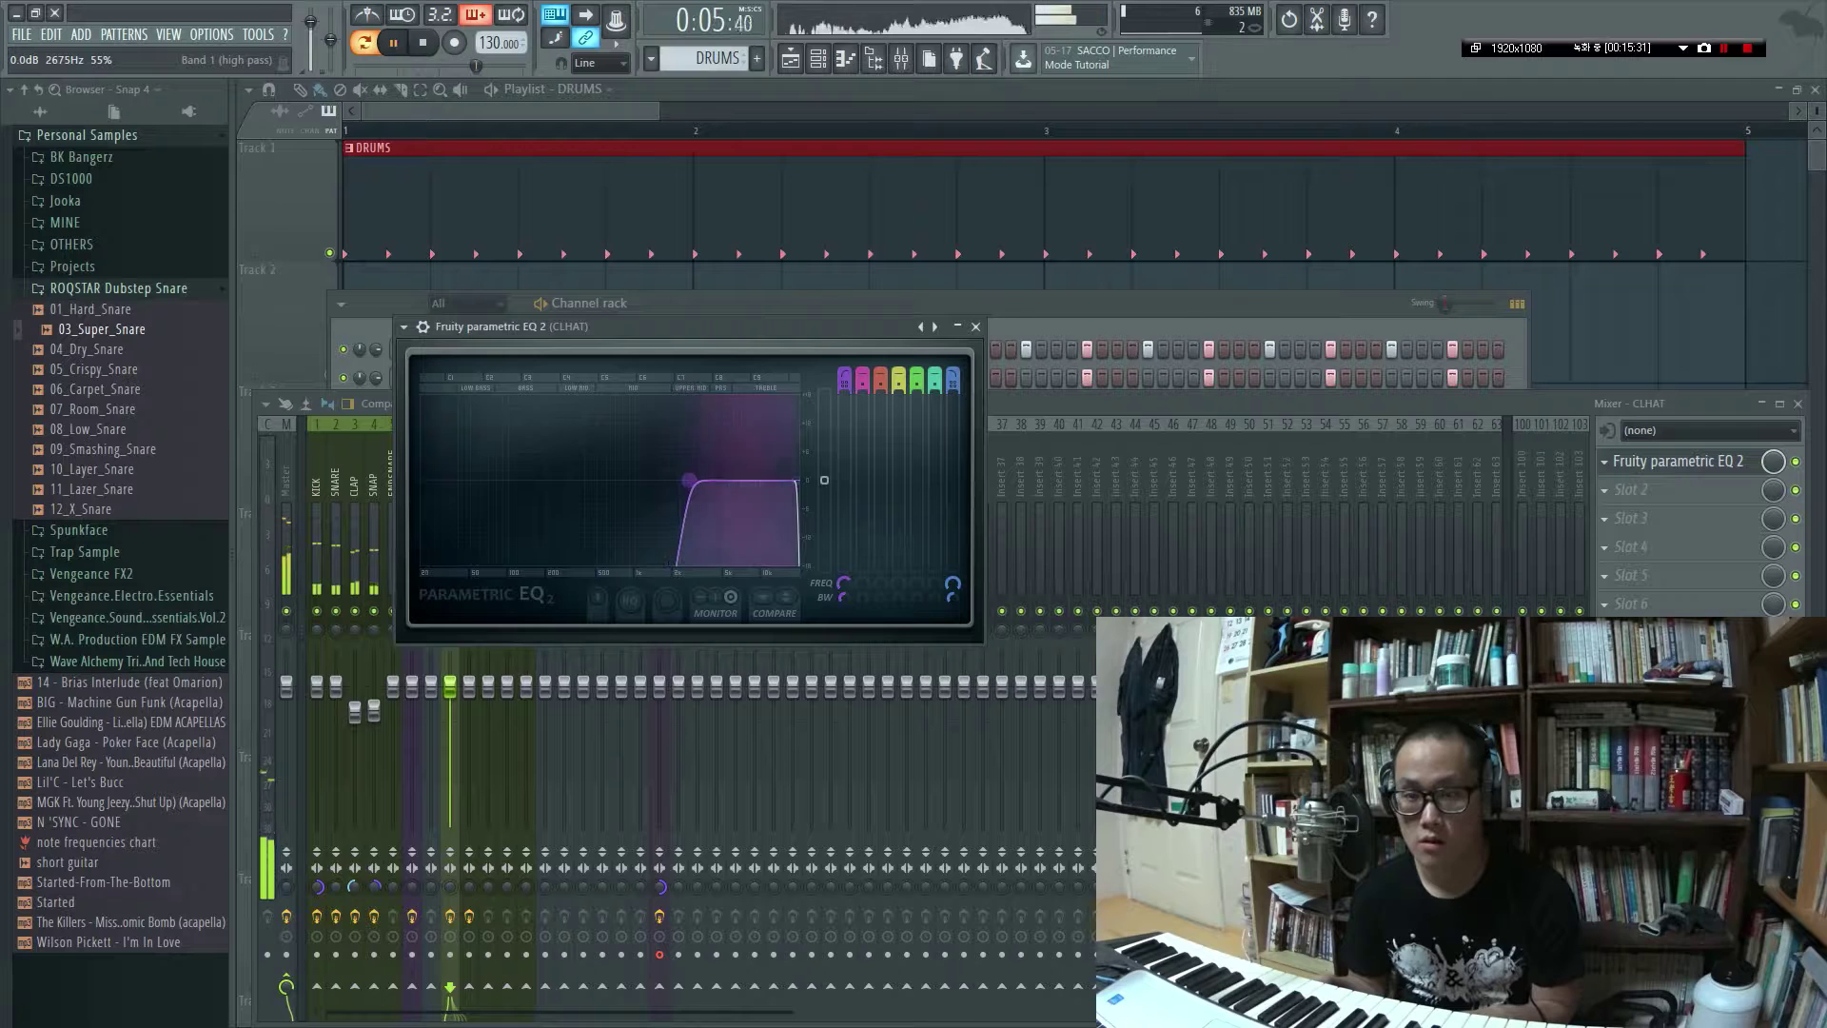
{"action": "key", "text": "space"}
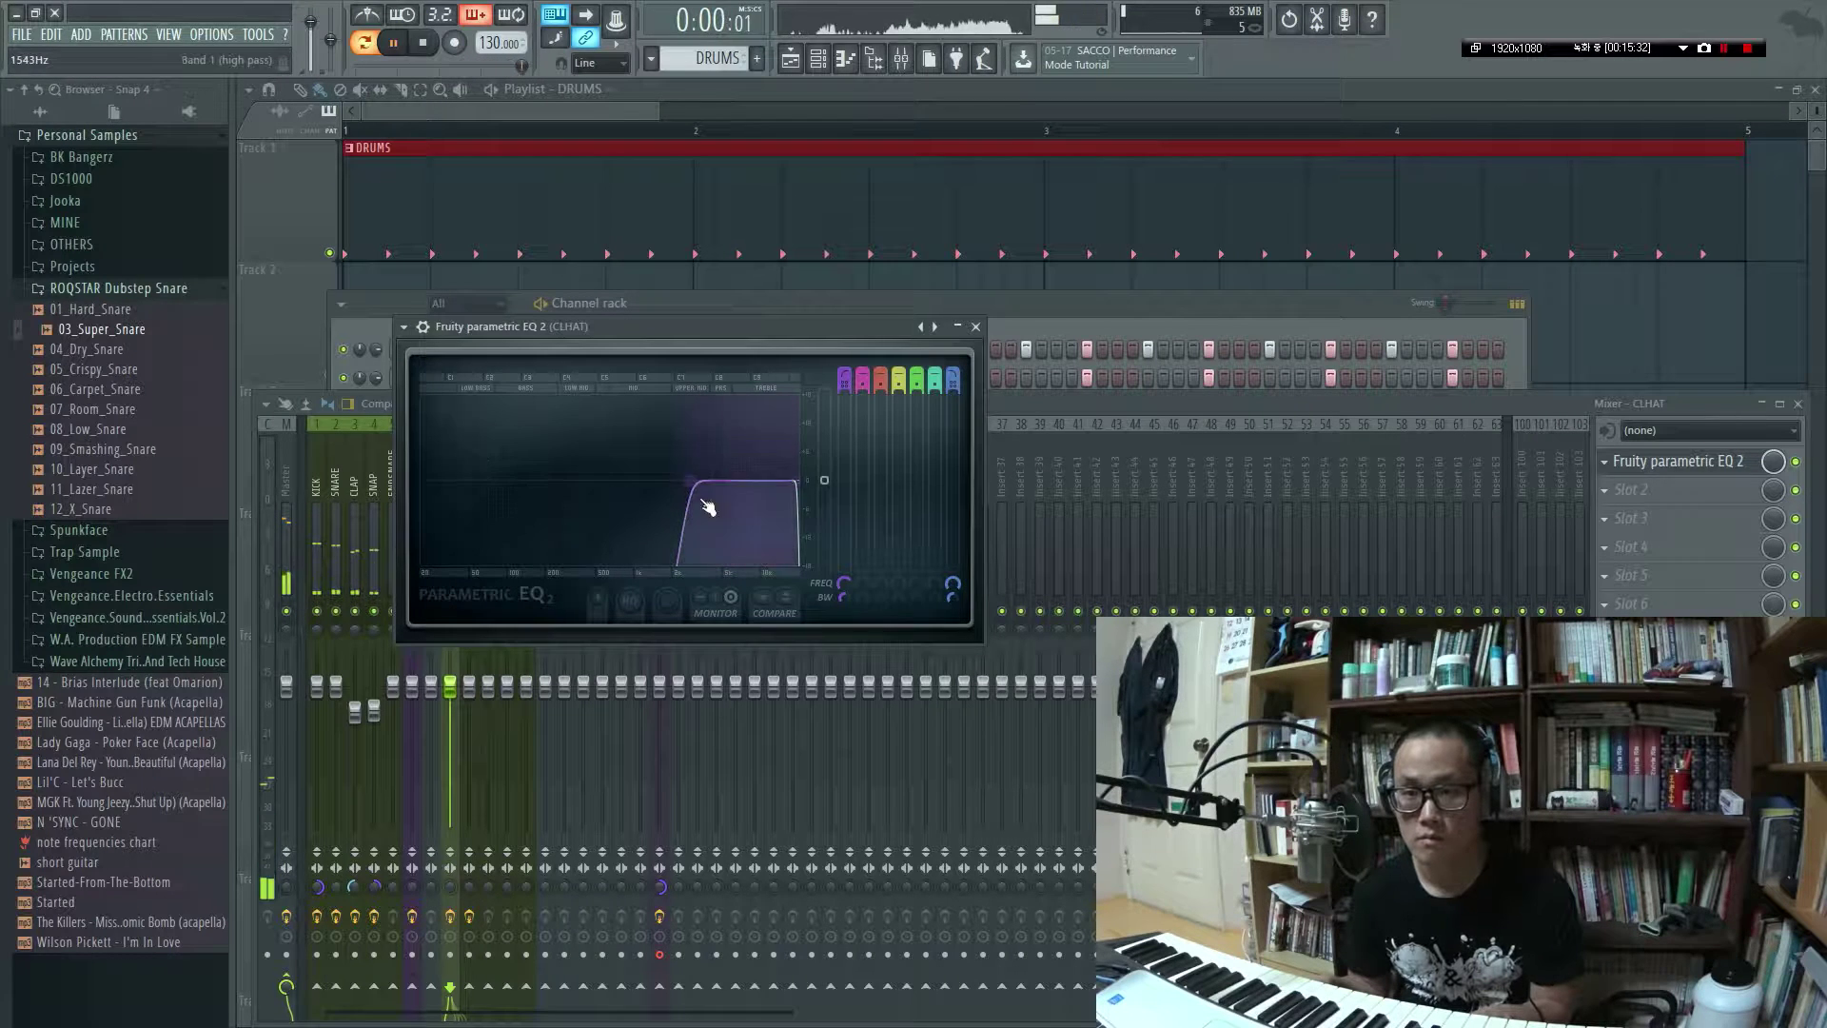
{"action": "left_click_drag", "start_coordinate": [633, 328], "coordinate": [846, 307]}
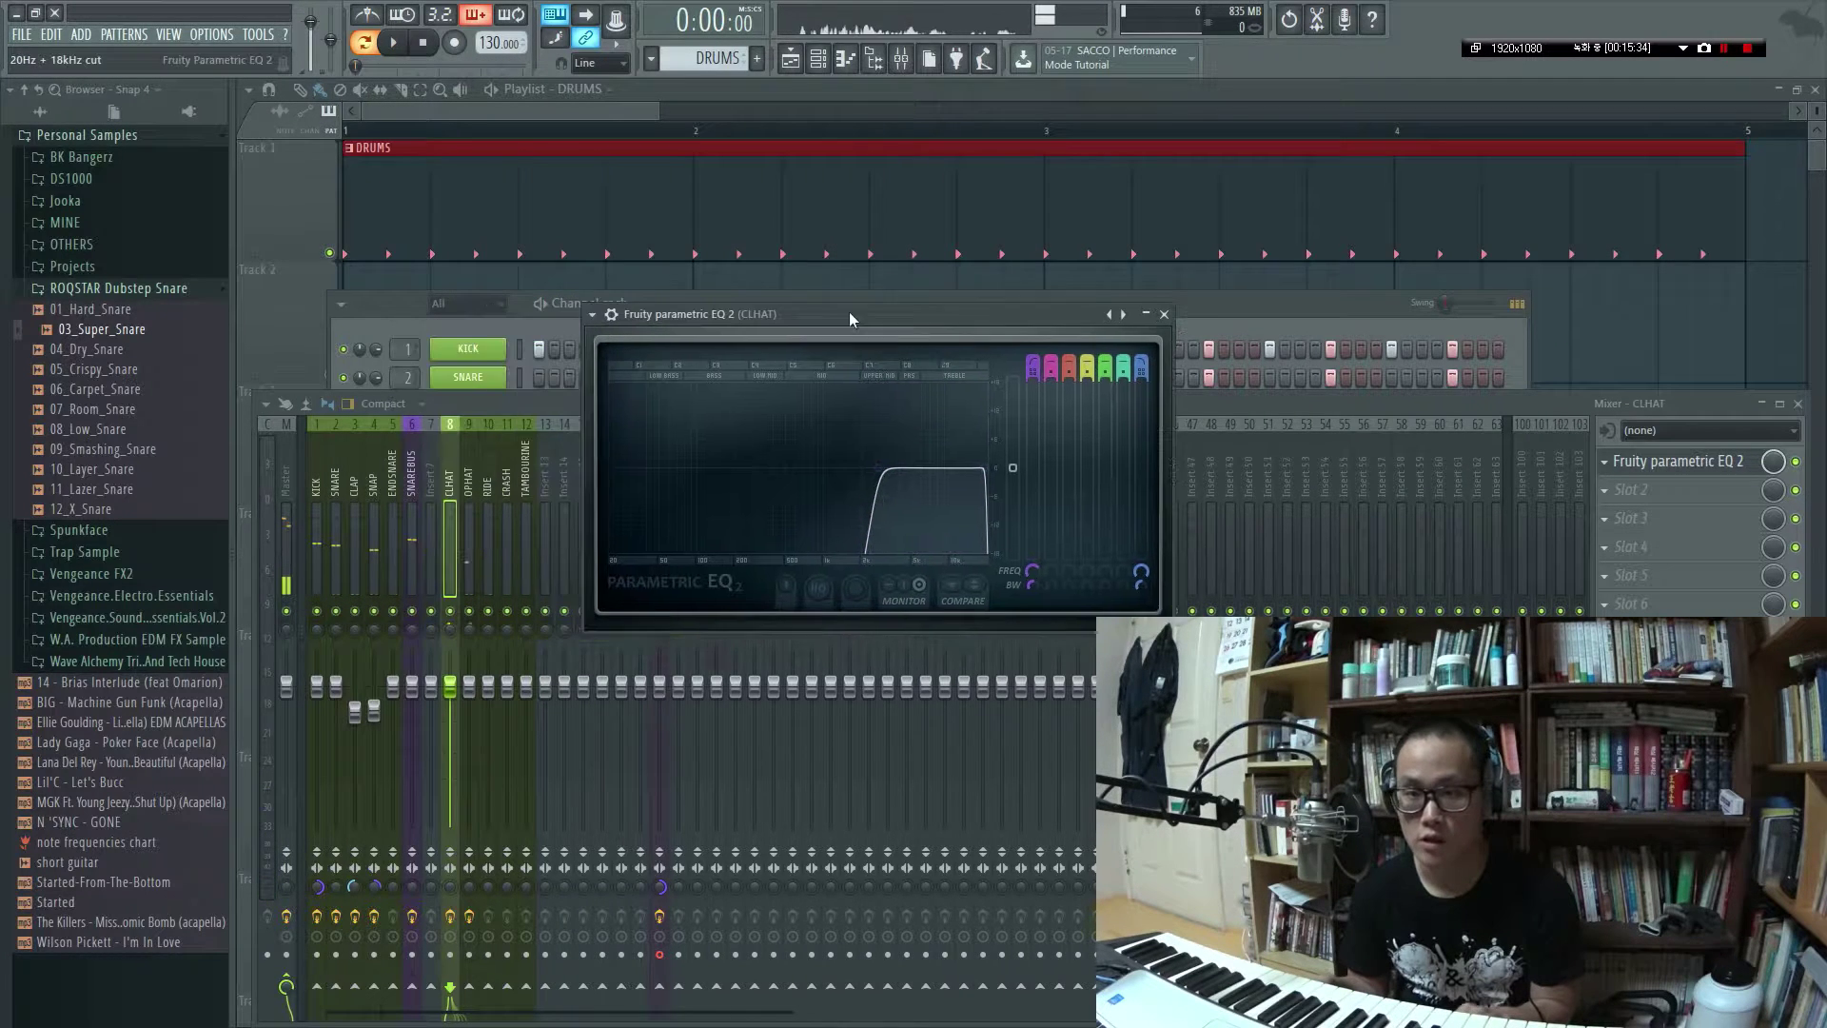
{"action": "left_click", "coordinate": [460, 619]}
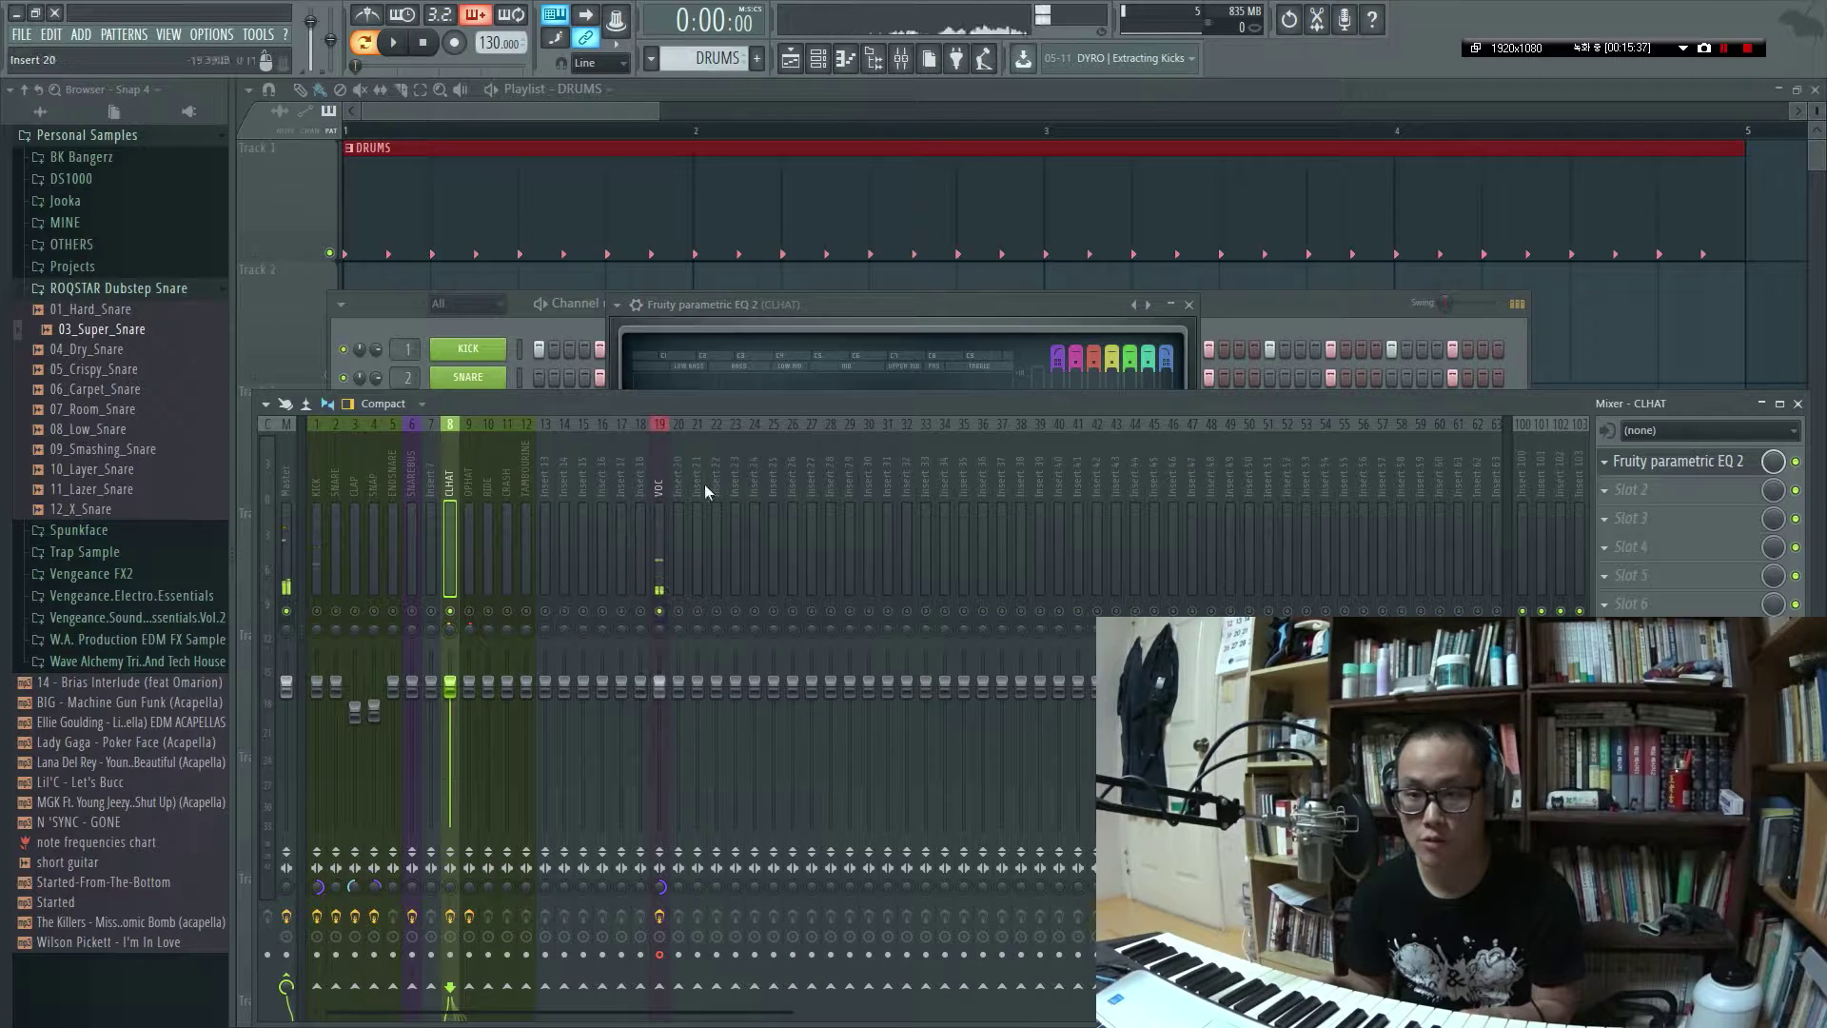
{"action": "left_click", "coordinate": [799, 312]}
{"action": "key", "text": "space"}
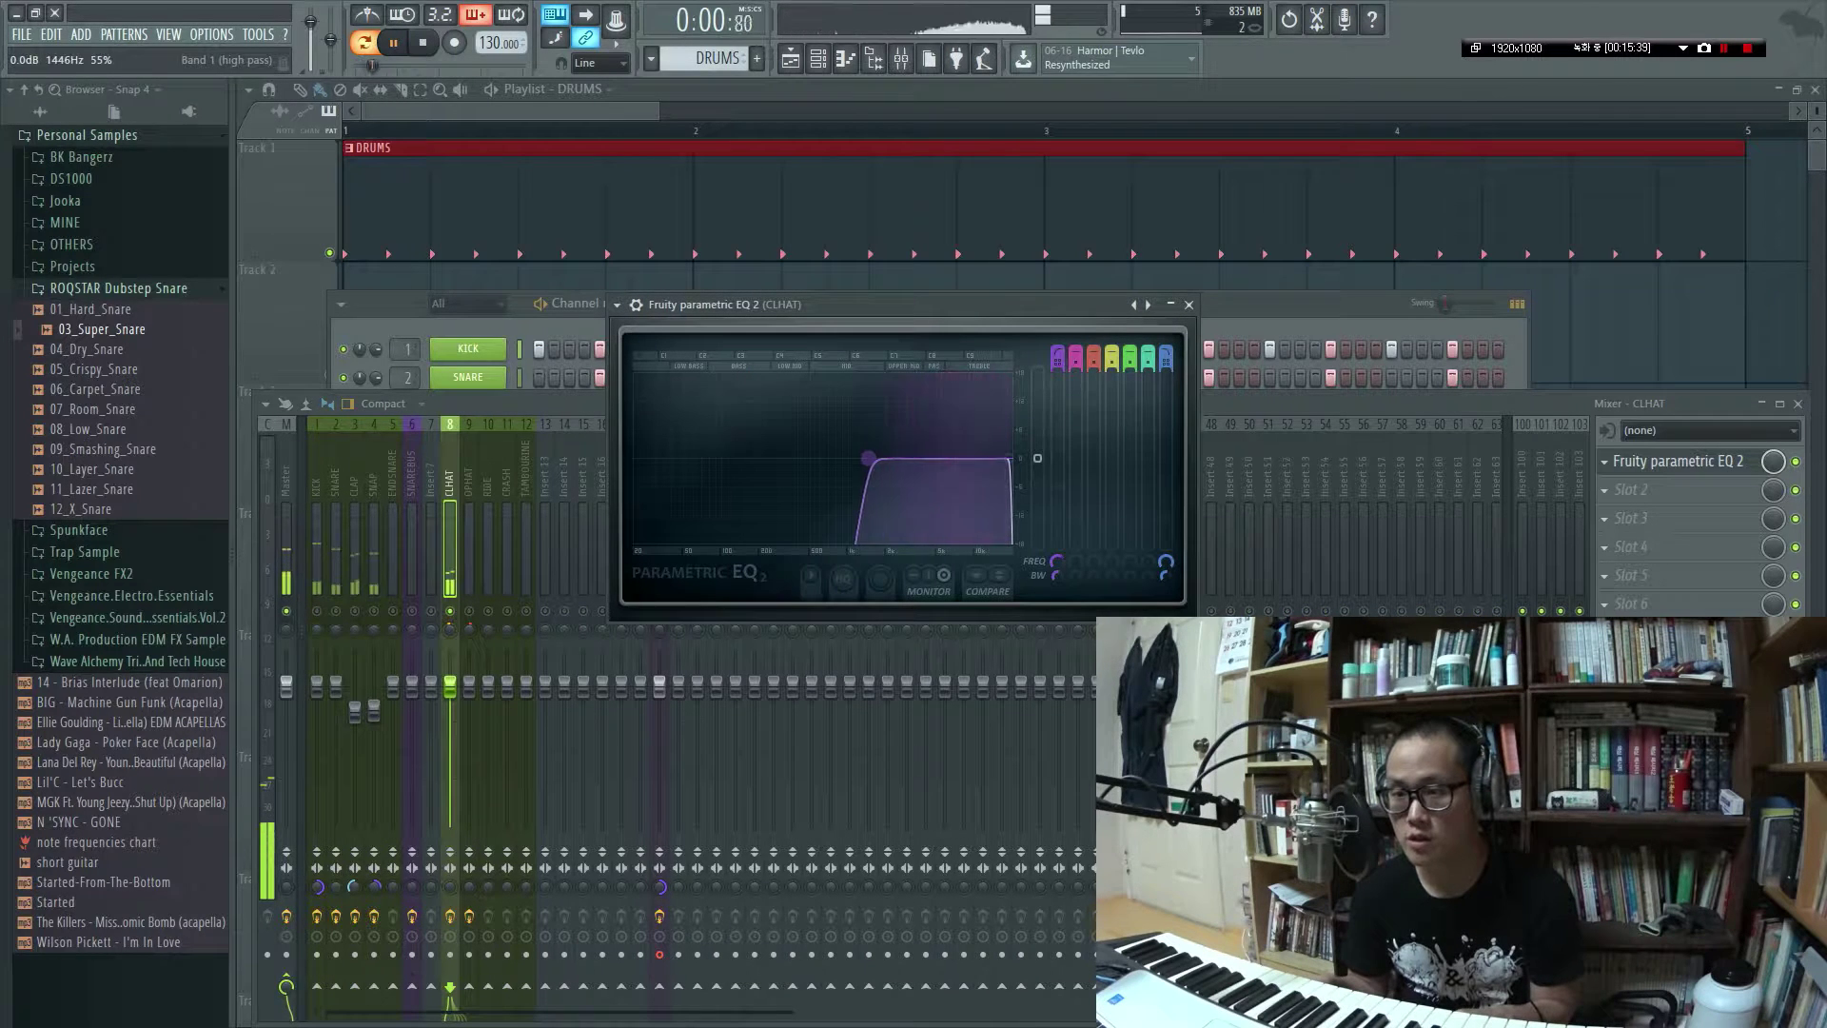
{"action": "mouse_move", "coordinate": [907, 458]}
{"action": "left_mouse_down"}
{"action": "mouse_move", "coordinate": [873, 458]}
{"action": "mouse_move", "coordinate": [895, 458]}
{"action": "left_mouse_up"}
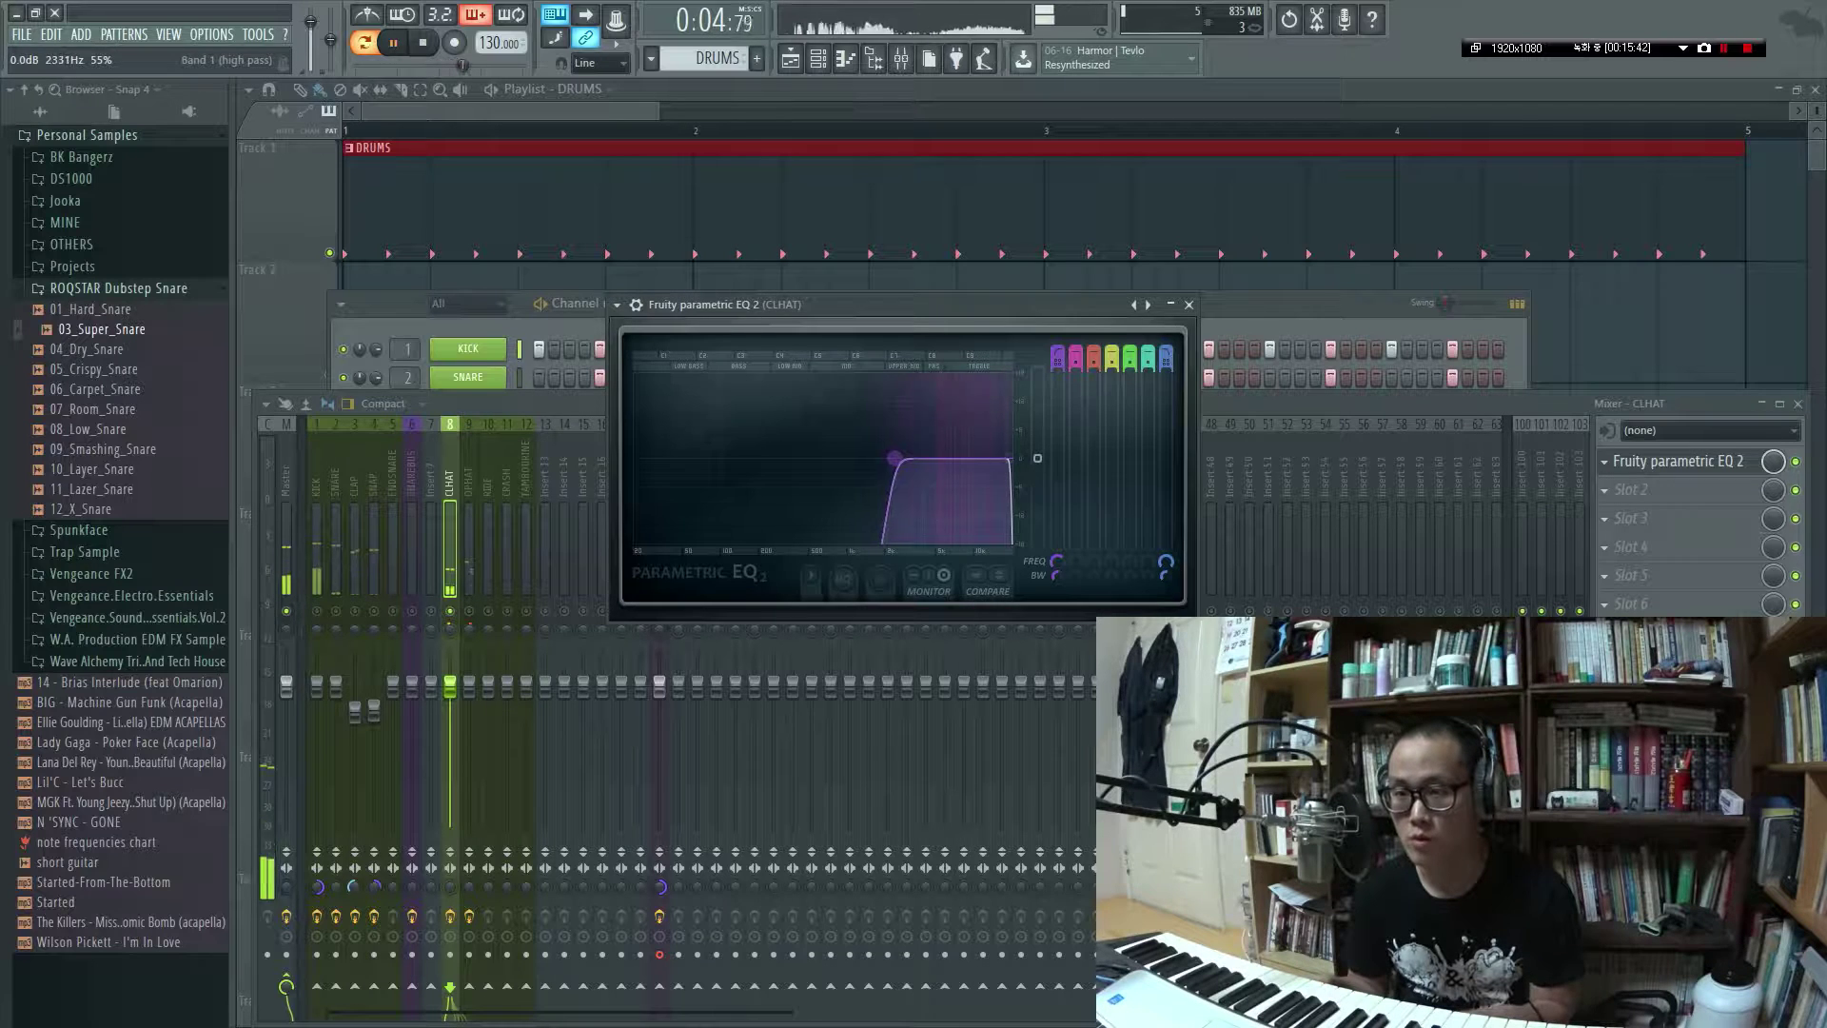
{"action": "key", "text": "Escape"}
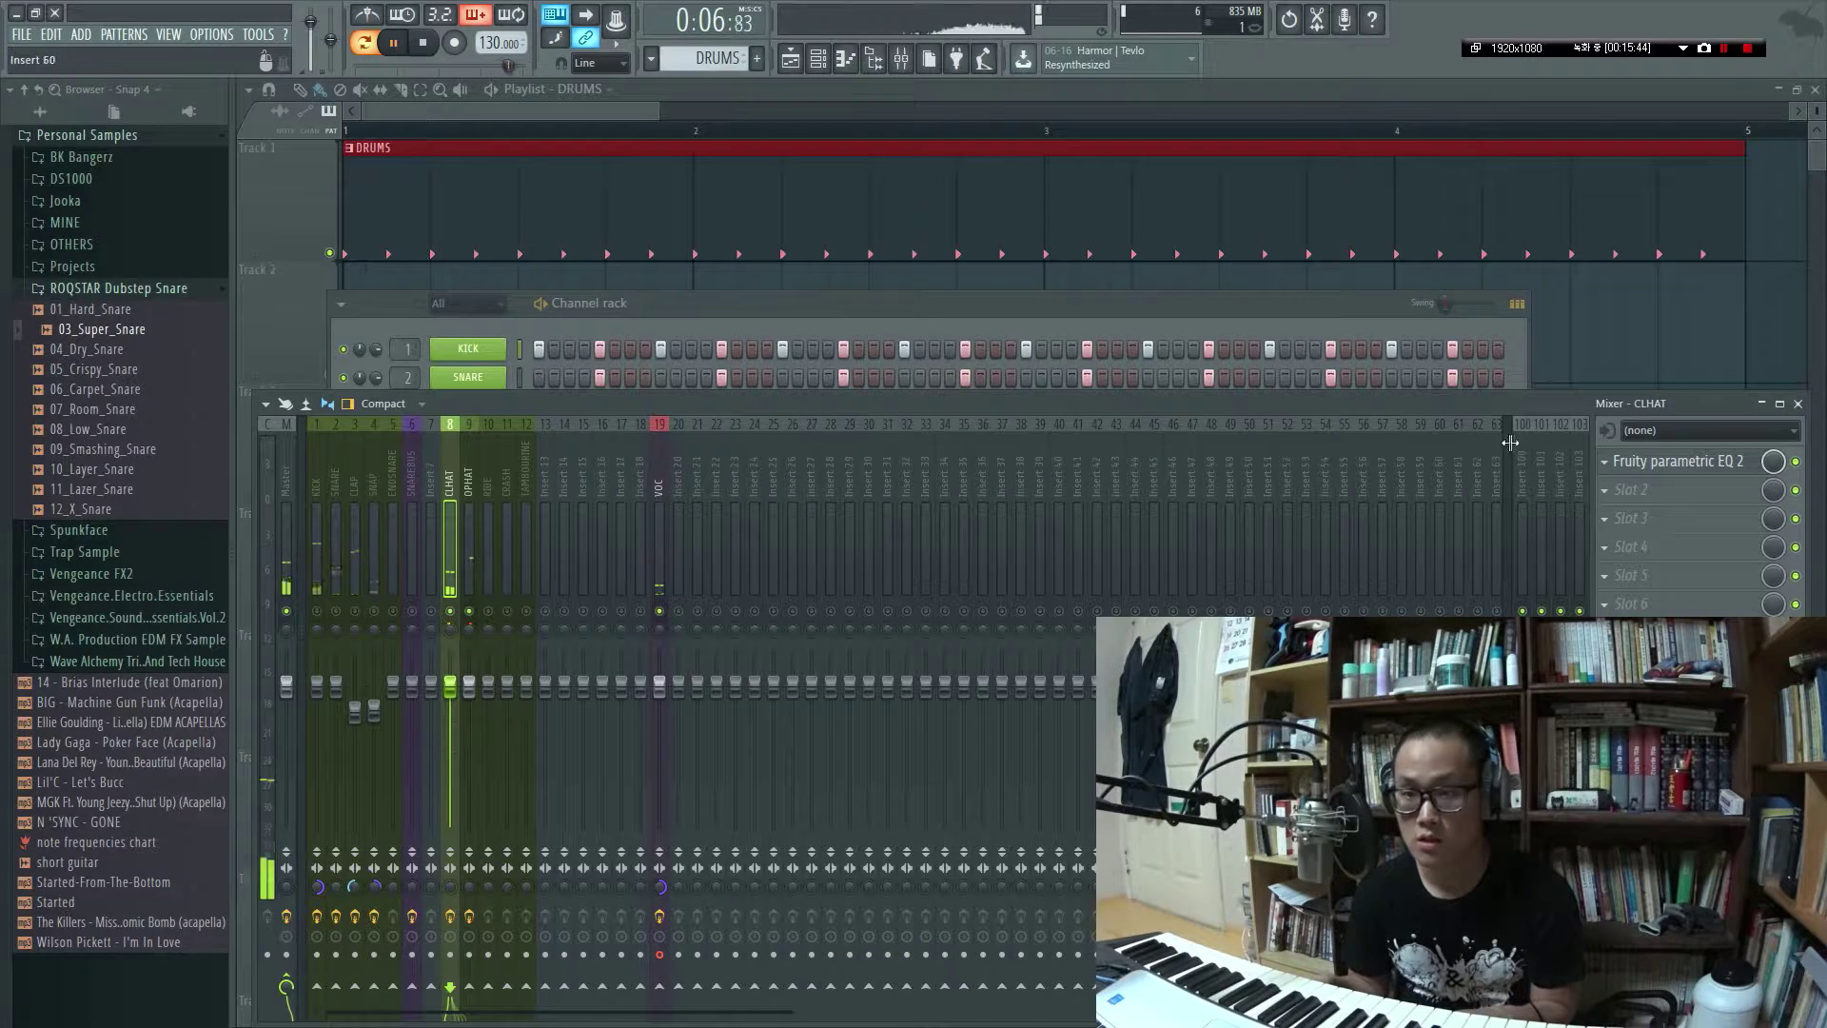
Load Fruity Parametric EQ 2 into the second effect slot of the OPHAT track with the 20Hz + 18kHz cut preset
{"action": "key", "text": "space"}
{"action": "left_click", "coordinate": [469, 514]}
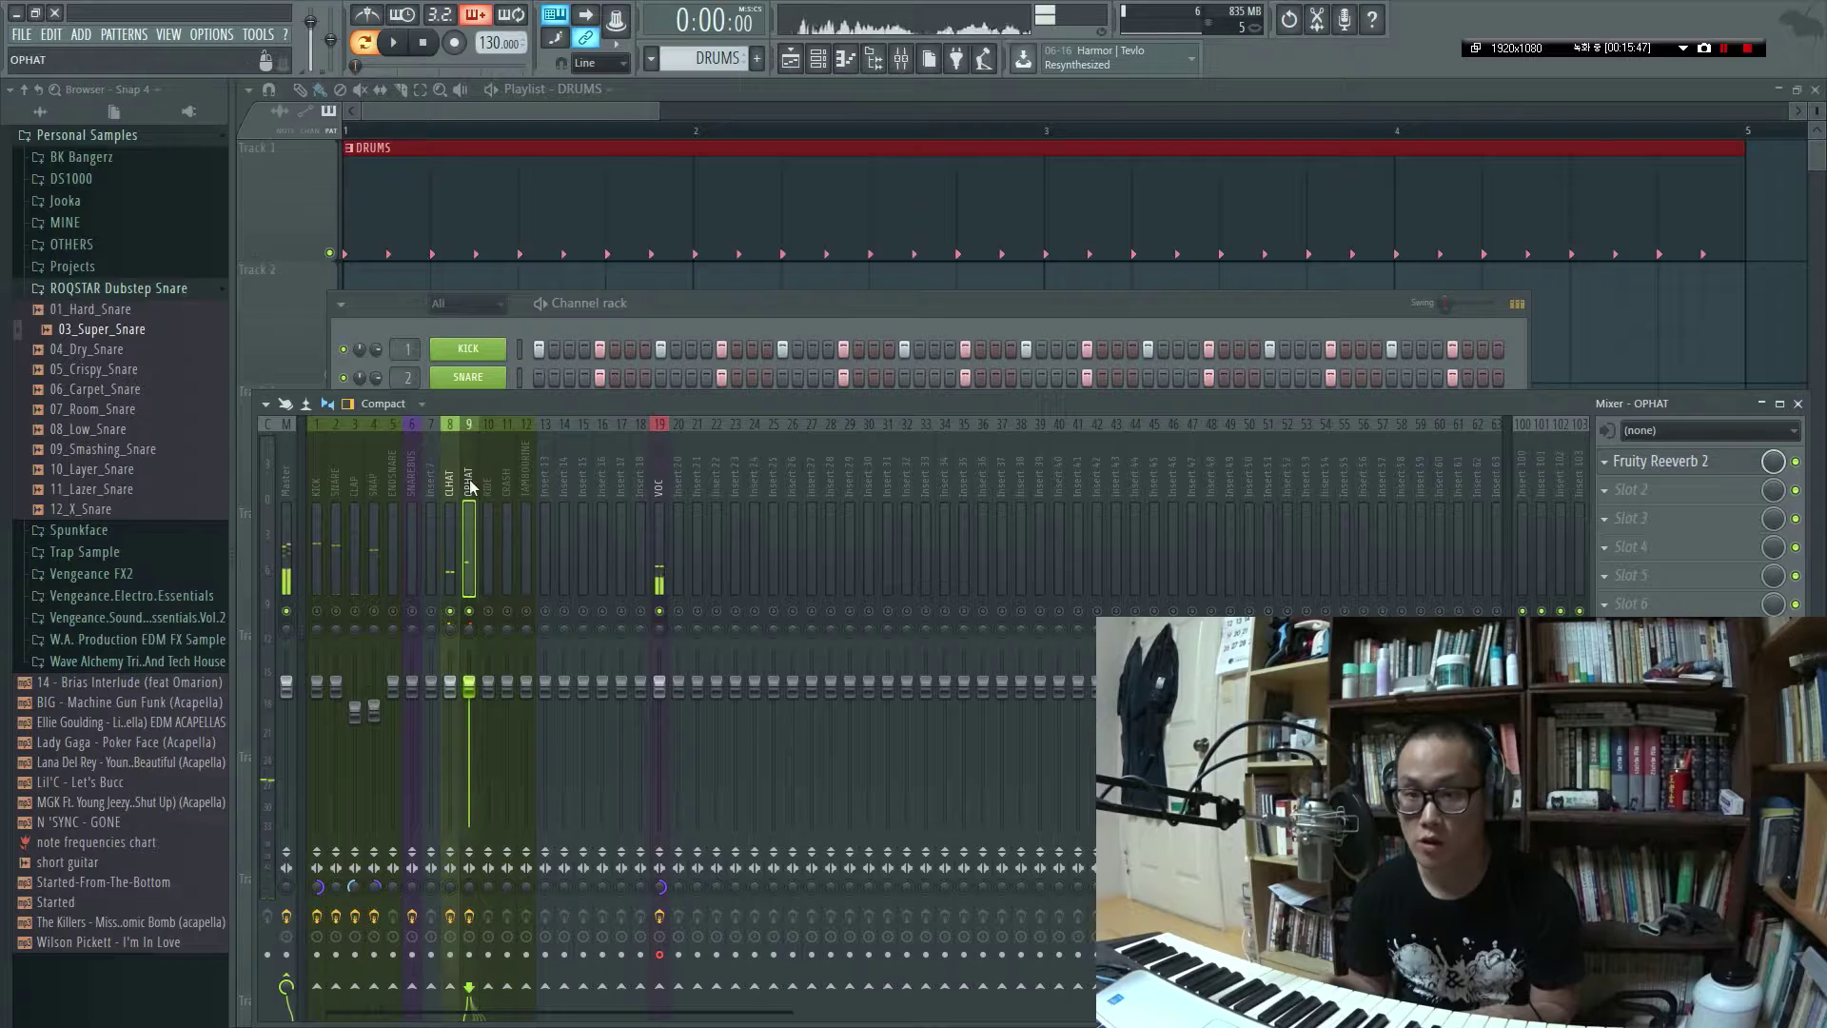
{"action": "left_click", "coordinate": [1699, 489]}
{"action": "left_click", "coordinate": [1323, 44]}
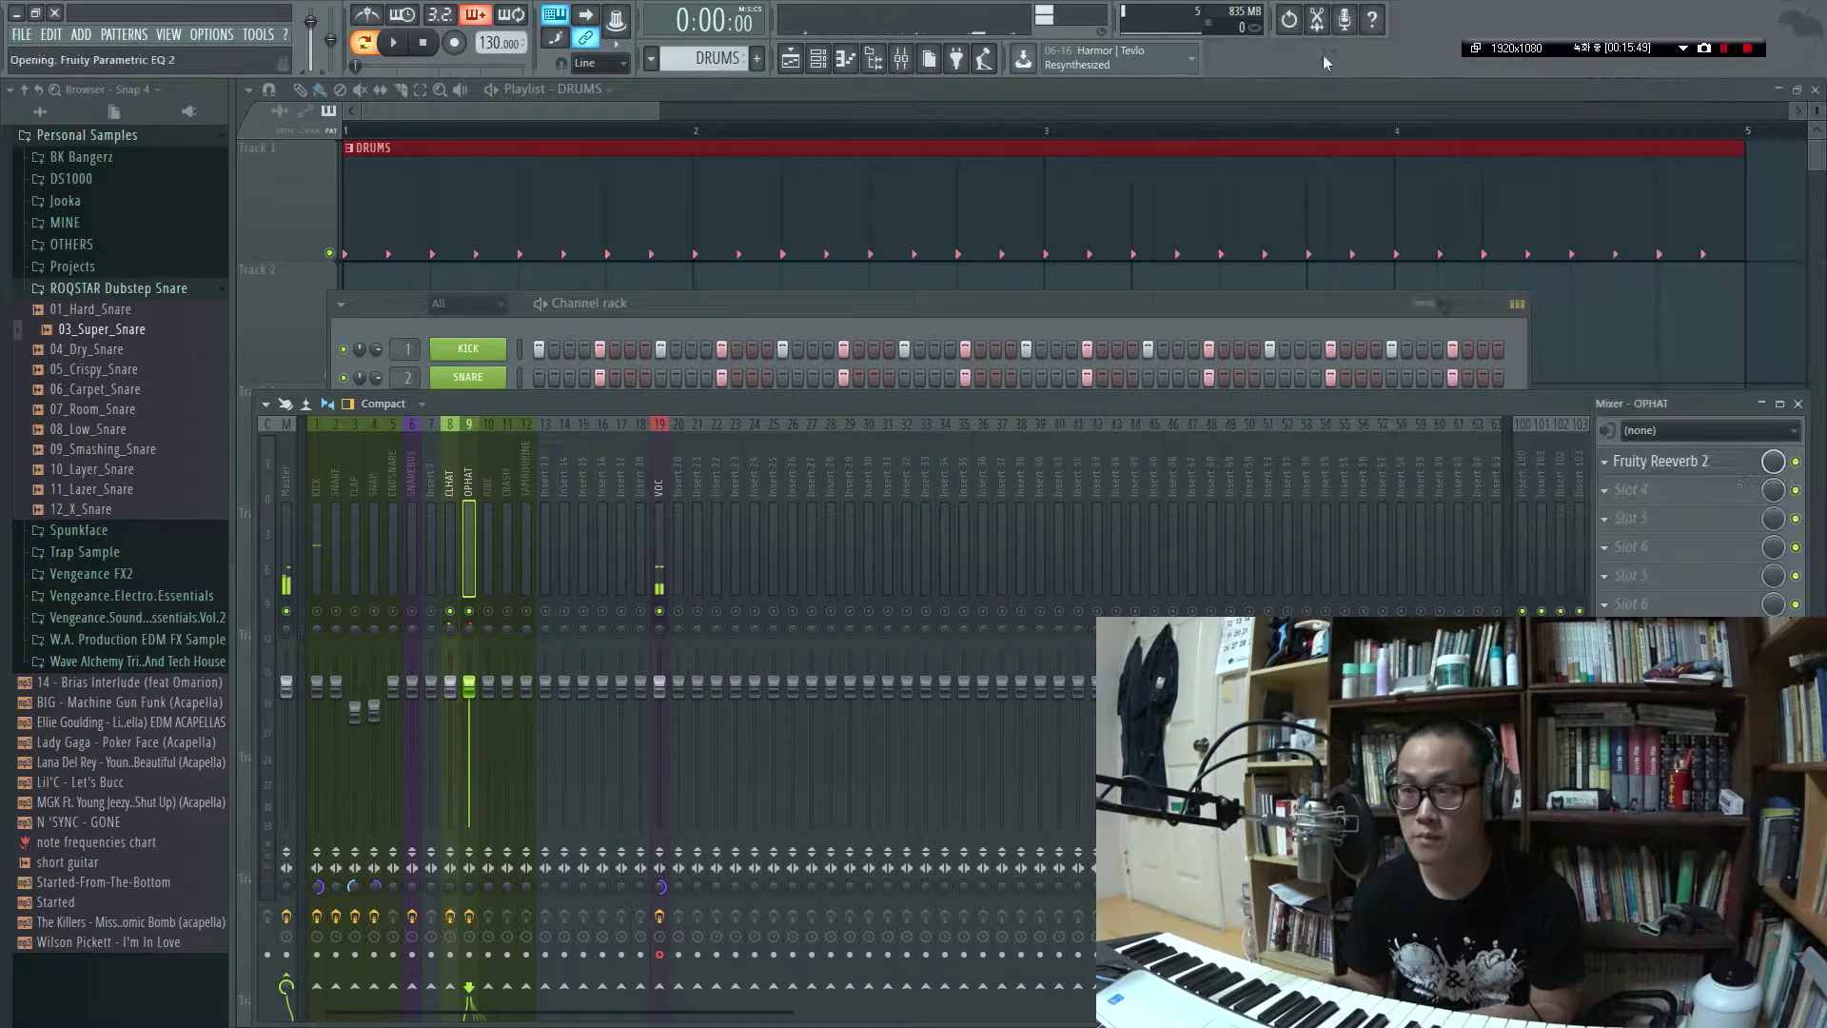
{"action": "left_click", "coordinate": [379, 303]}
{"action": "mouse_move", "coordinate": [490, 358]}
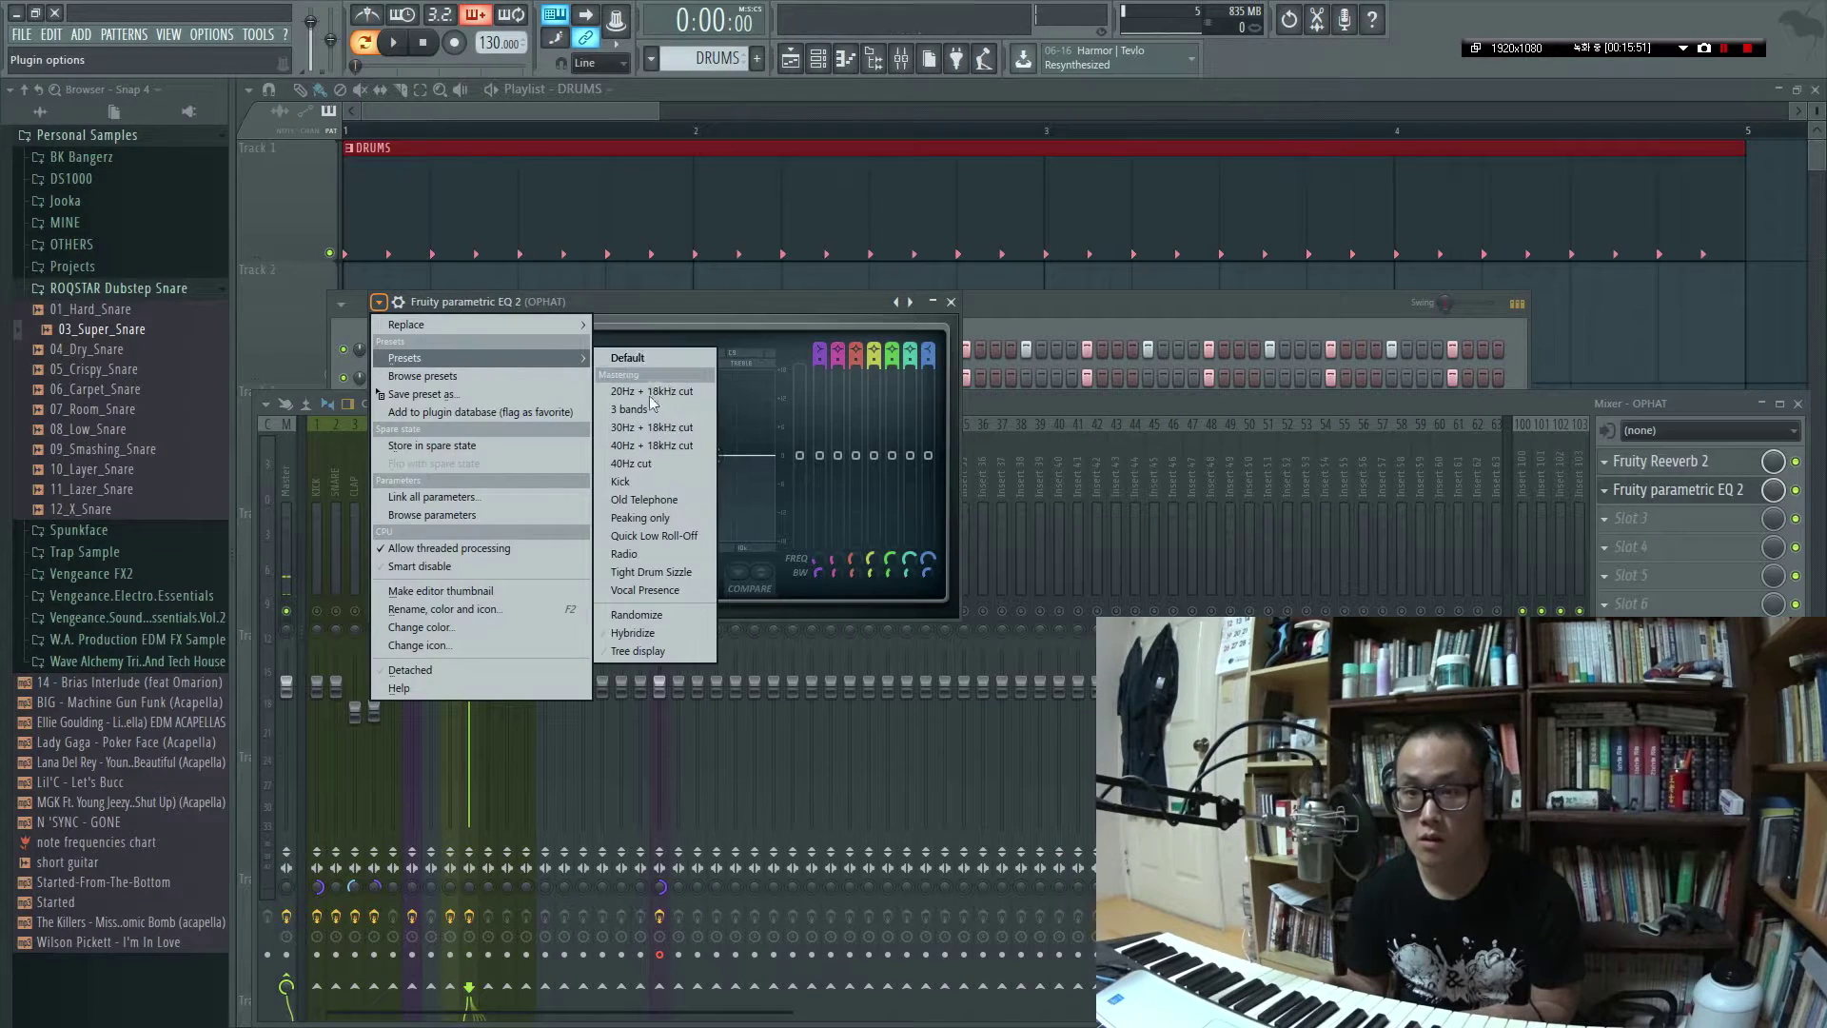
{"action": "left_click", "coordinate": [630, 391]}
Raise the high-pass cutoff of the OPHAT EQ into the midrange during playback, and unsolo the hat tracks
{"action": "key", "text": "space"}
{"action": "left_click_drag", "start_coordinate": [414, 478], "coordinate": [609, 456]}
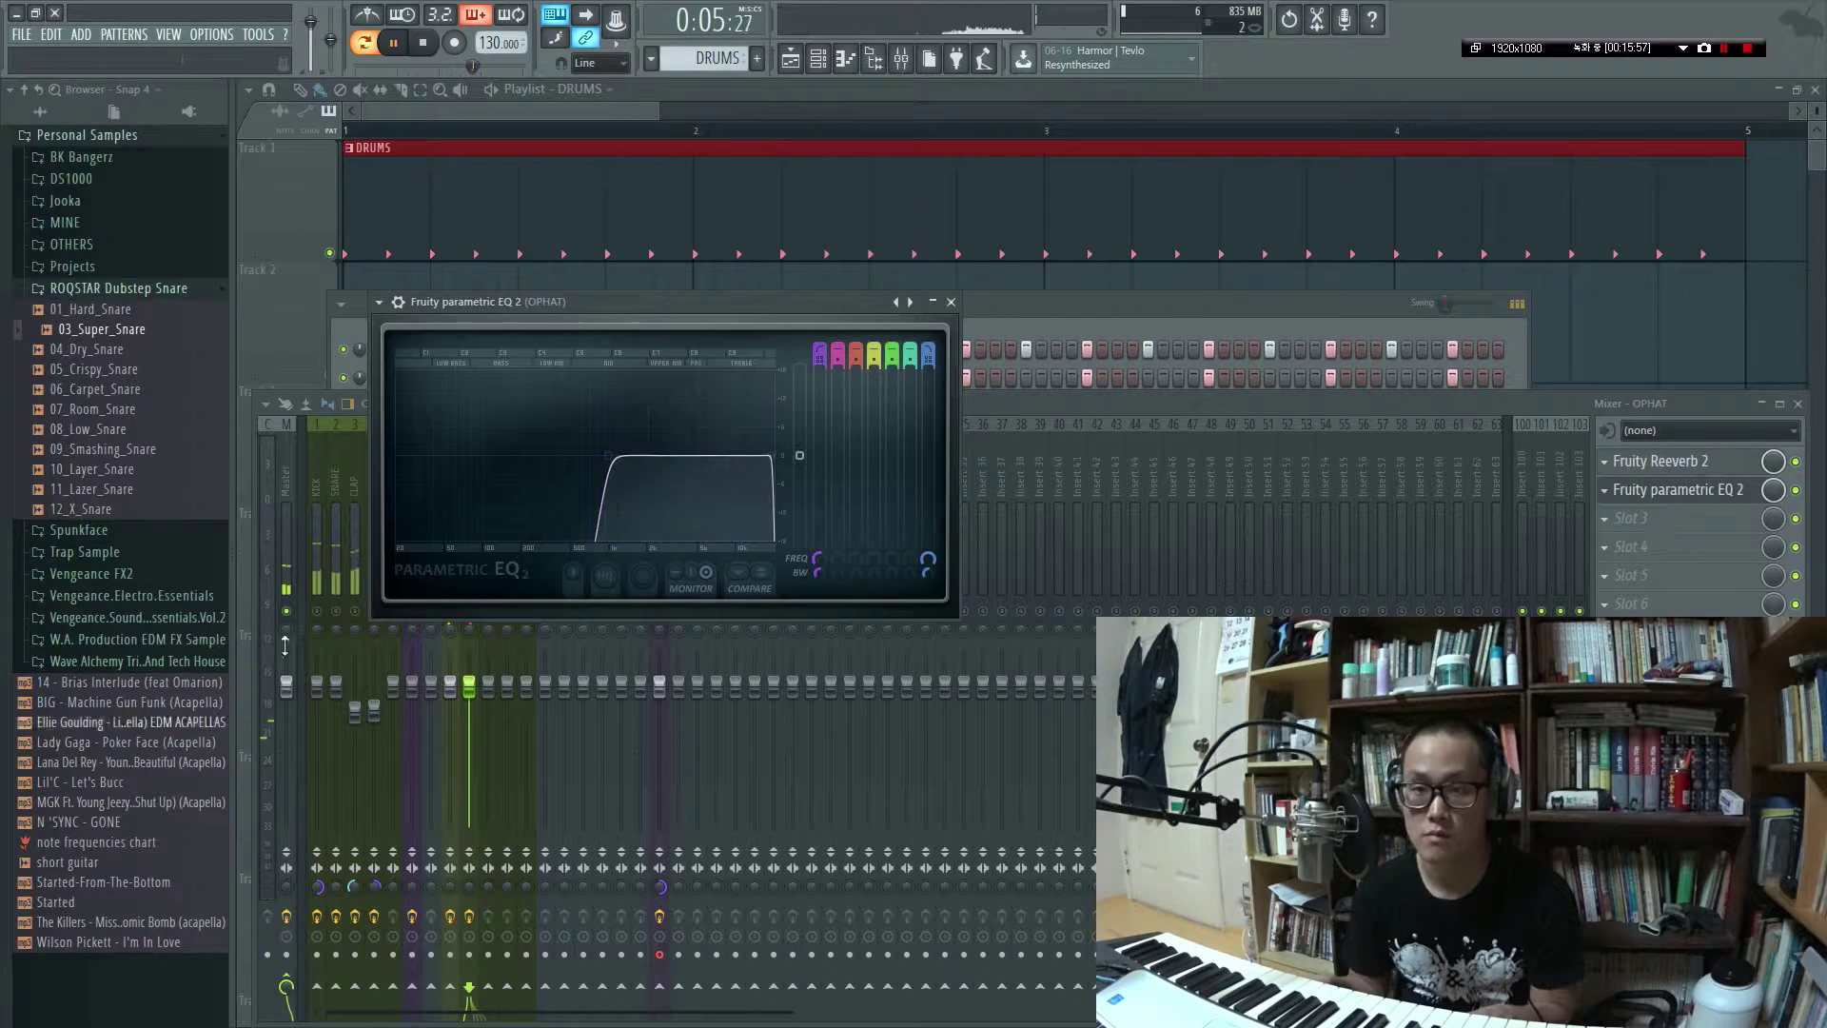
{"action": "key", "text": "Escape"}
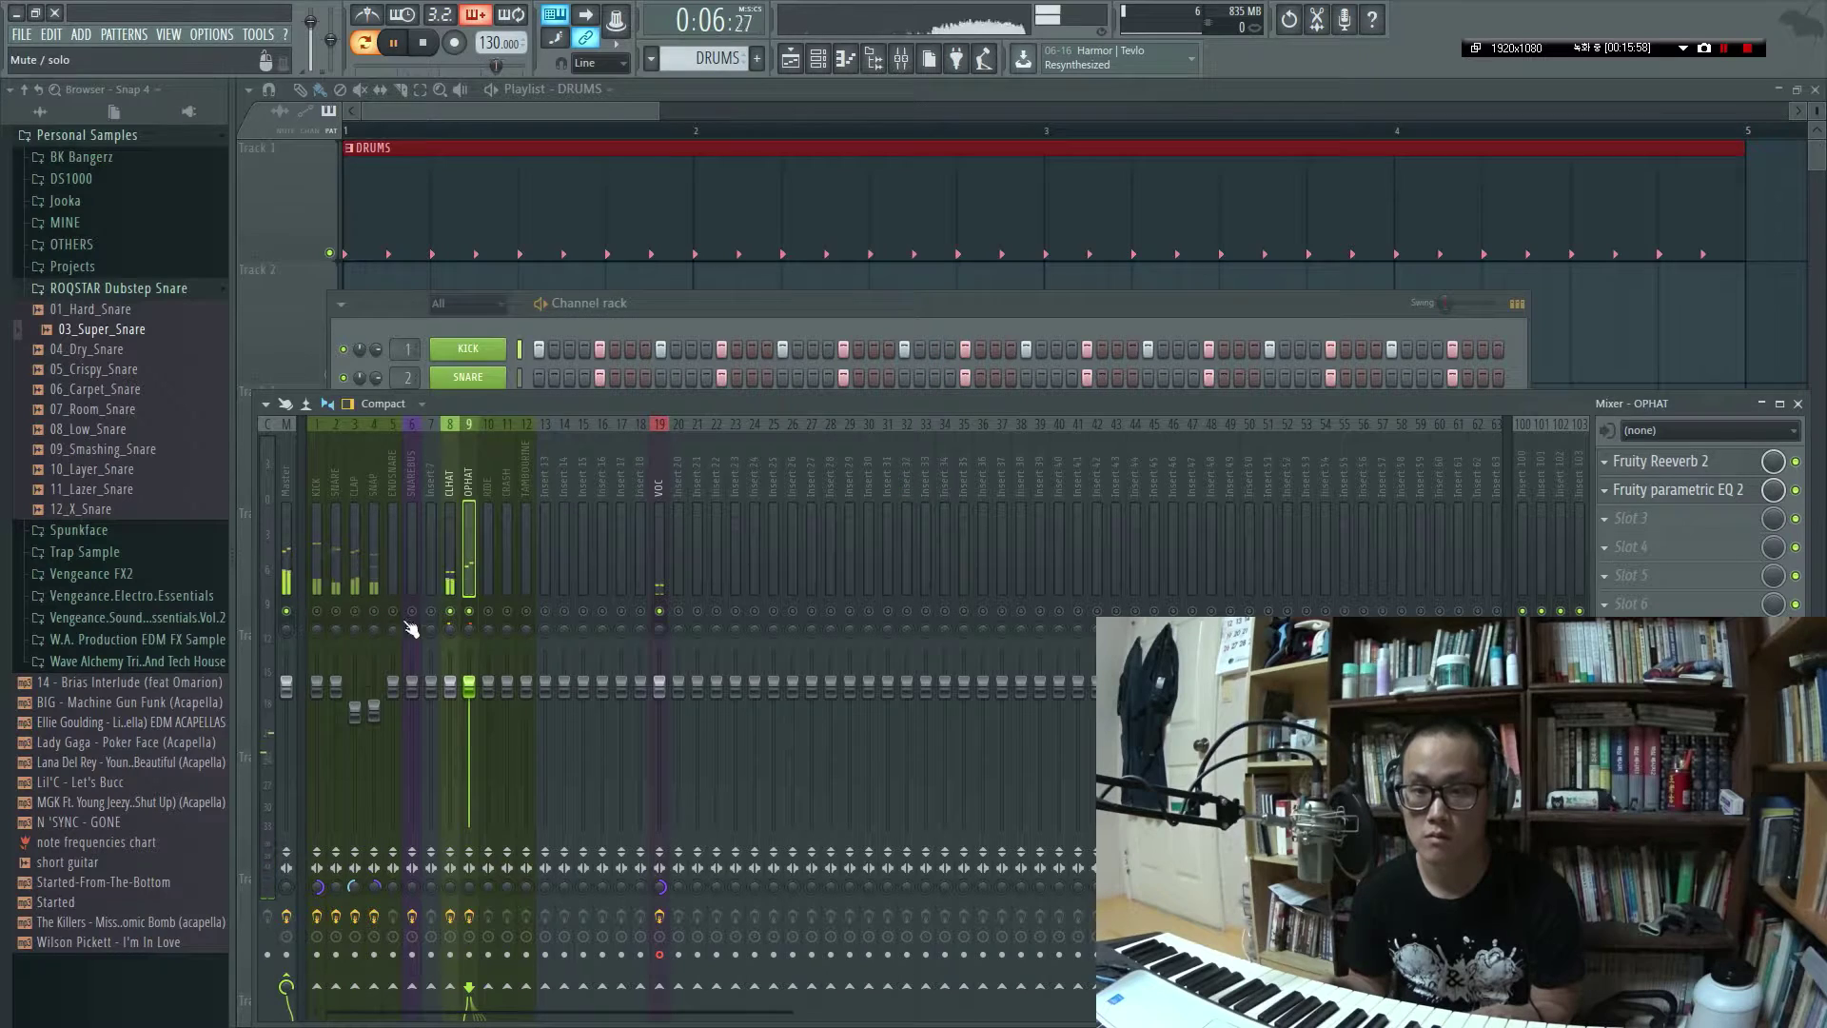
{"action": "right_click", "coordinate": [472, 615]}
{"action": "right_click", "coordinate": [472, 616]}
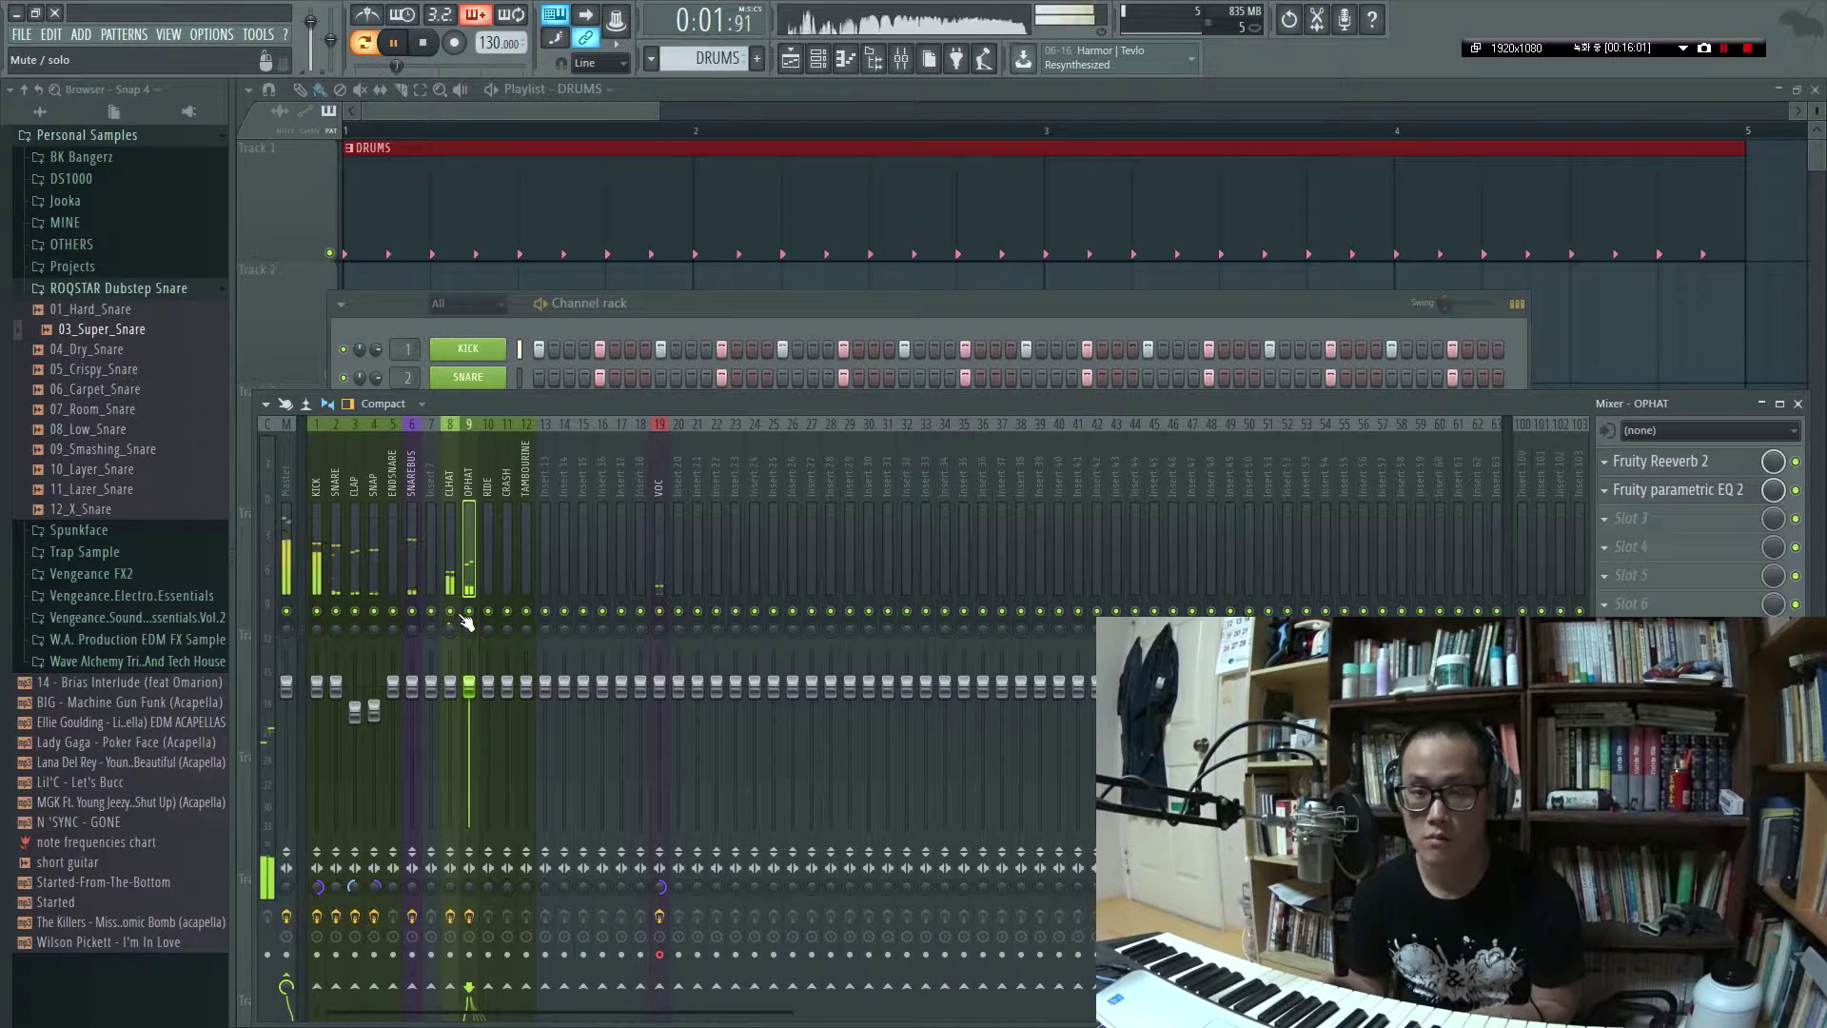
{"action": "left_click", "coordinate": [365, 317]}
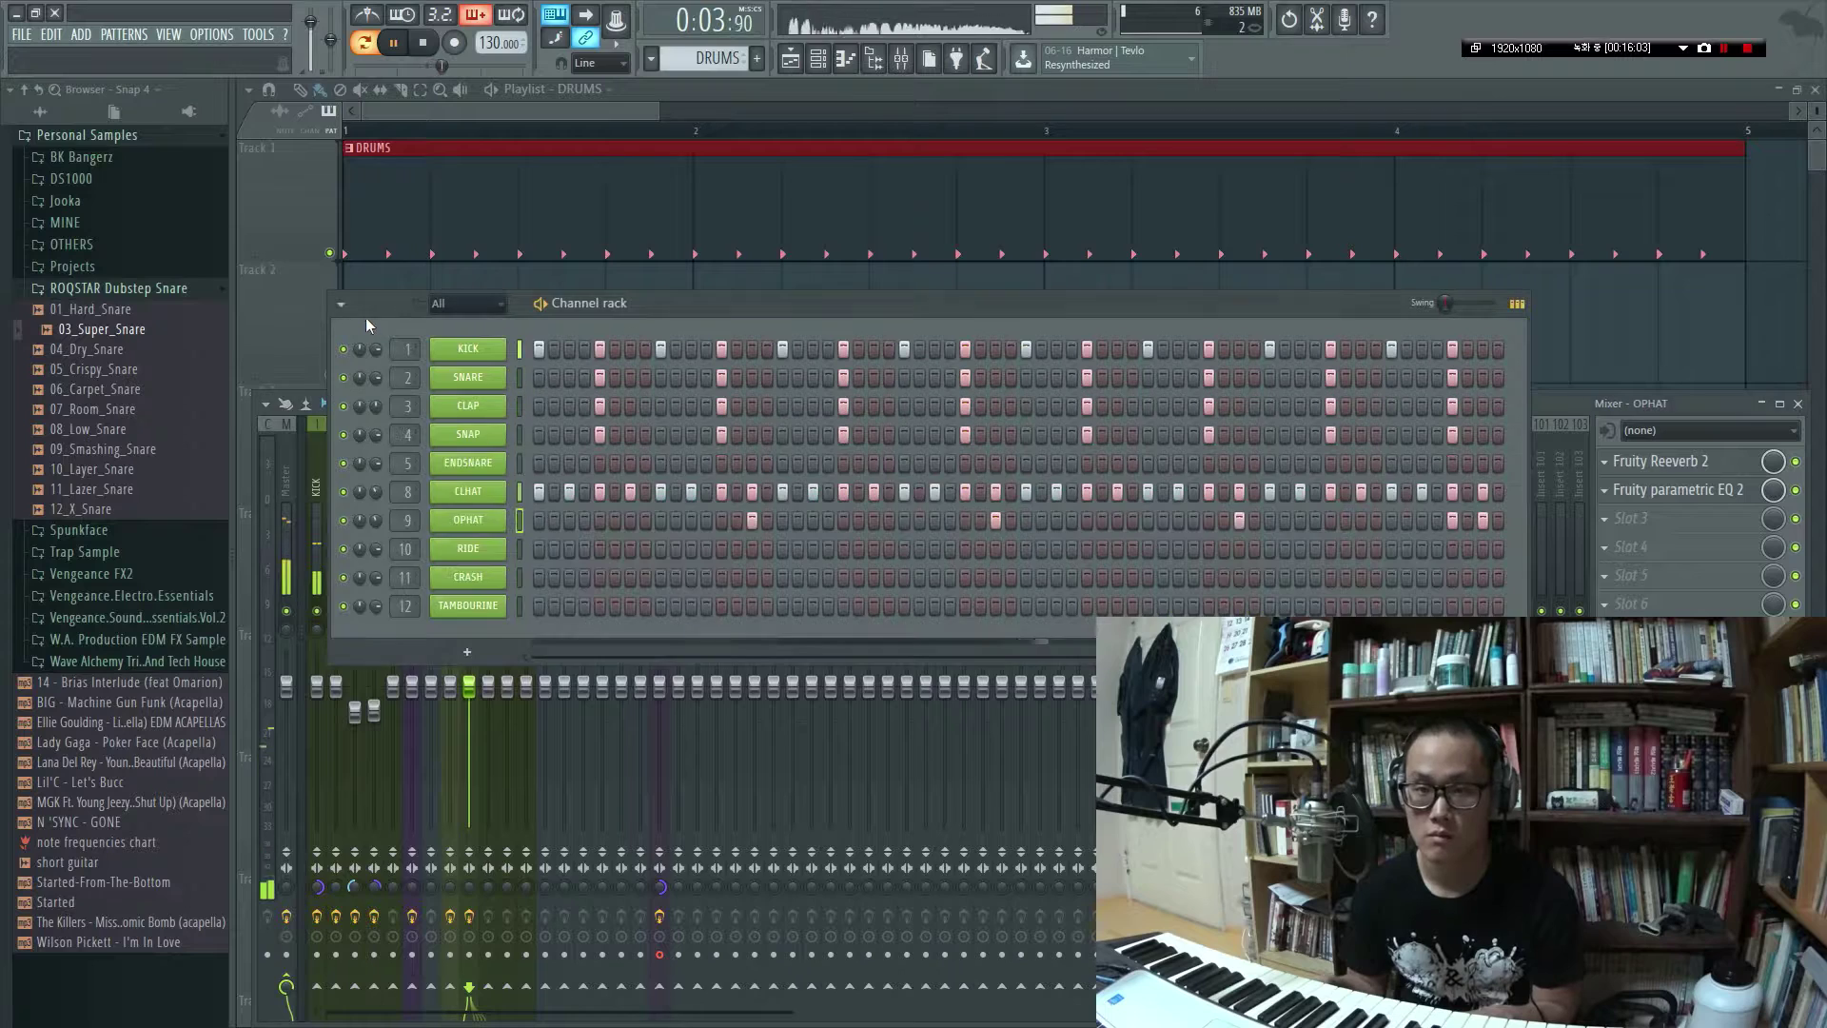
{"action": "key", "text": "space"}
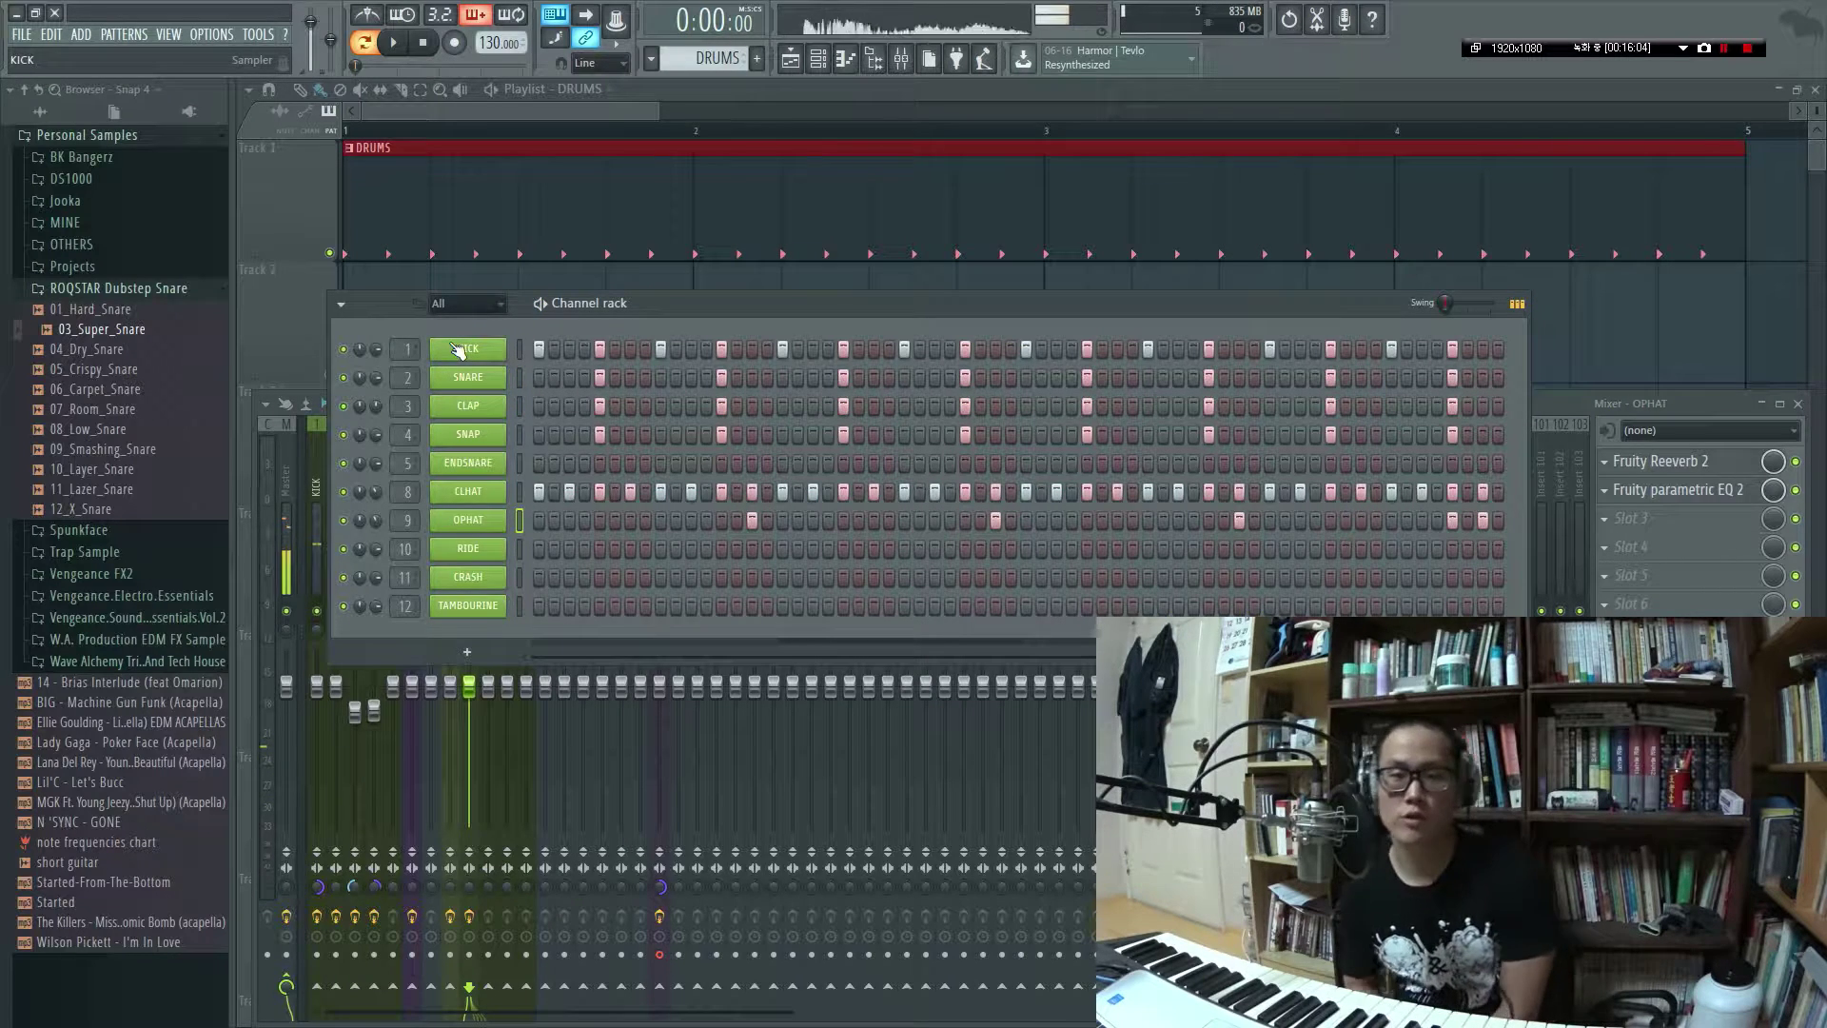
Preview the RIDE, CRASH and TAMBOURINE samples from the channel rack
{"action": "left_click", "coordinate": [468, 549]}
{"action": "key", "text": "Escape"}
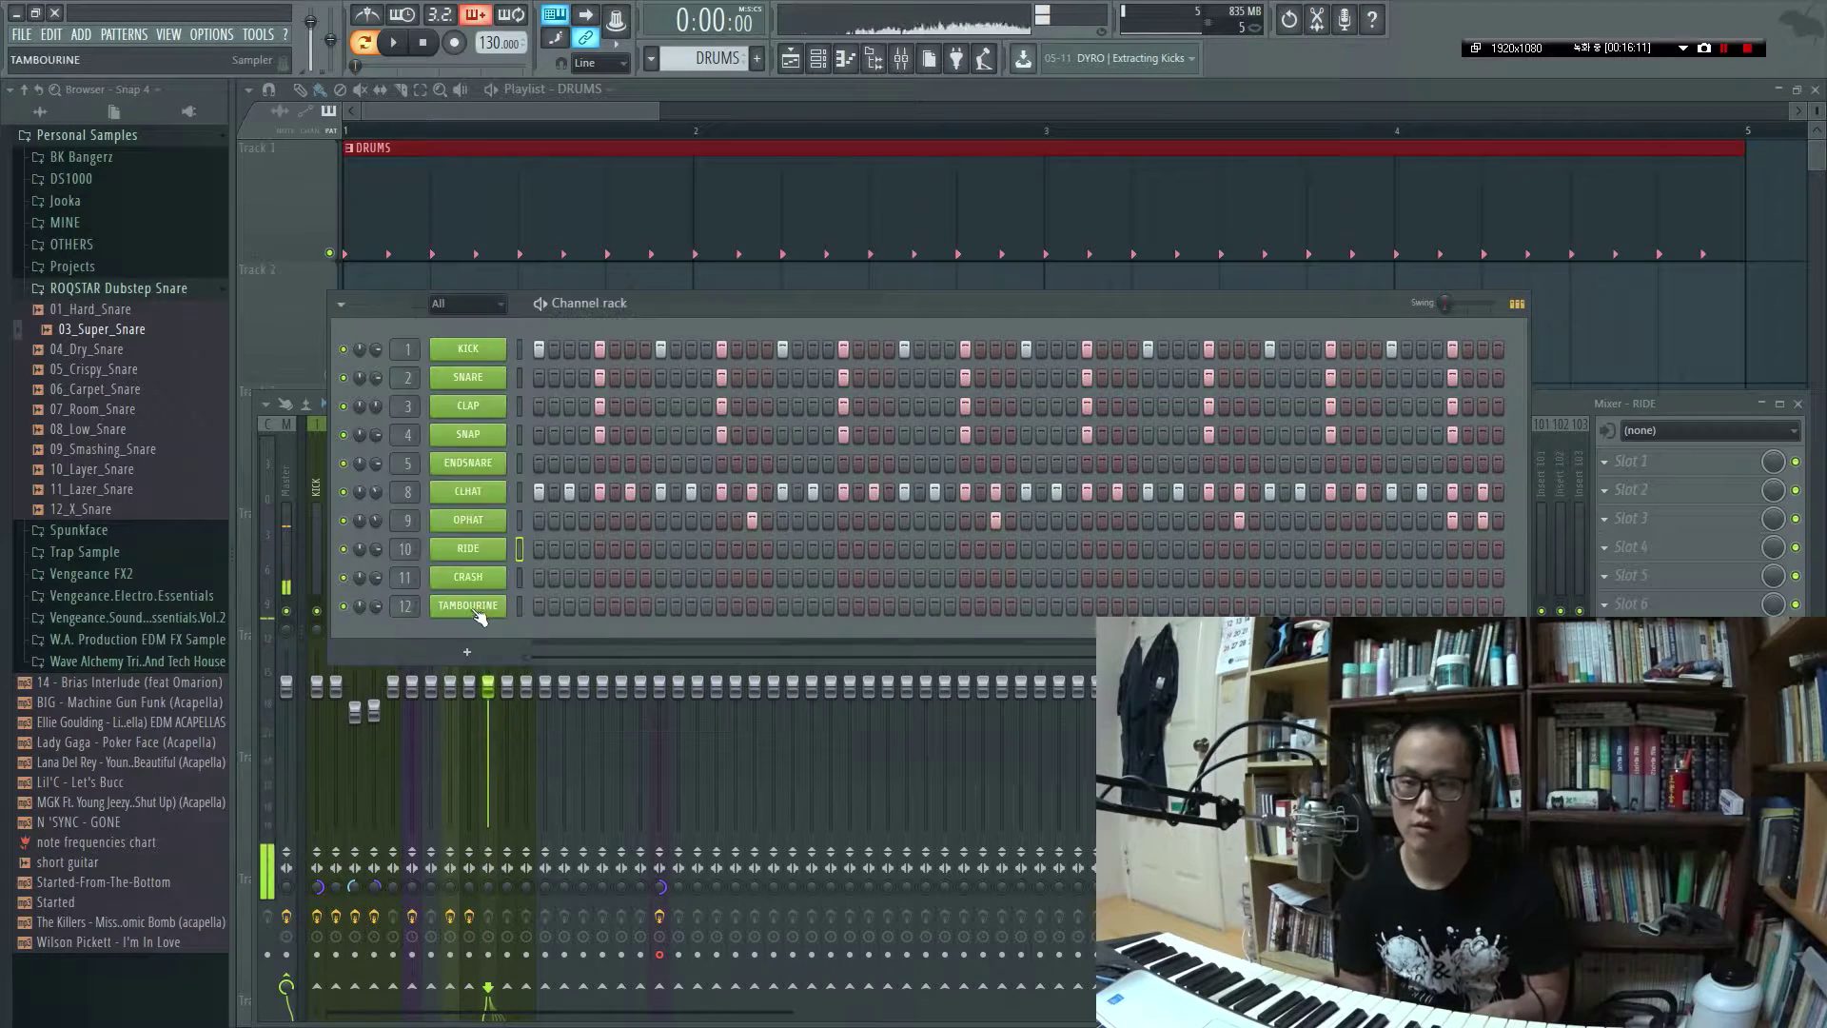
{"action": "left_click", "coordinate": [476, 578]}
{"action": "key", "text": "Escape"}
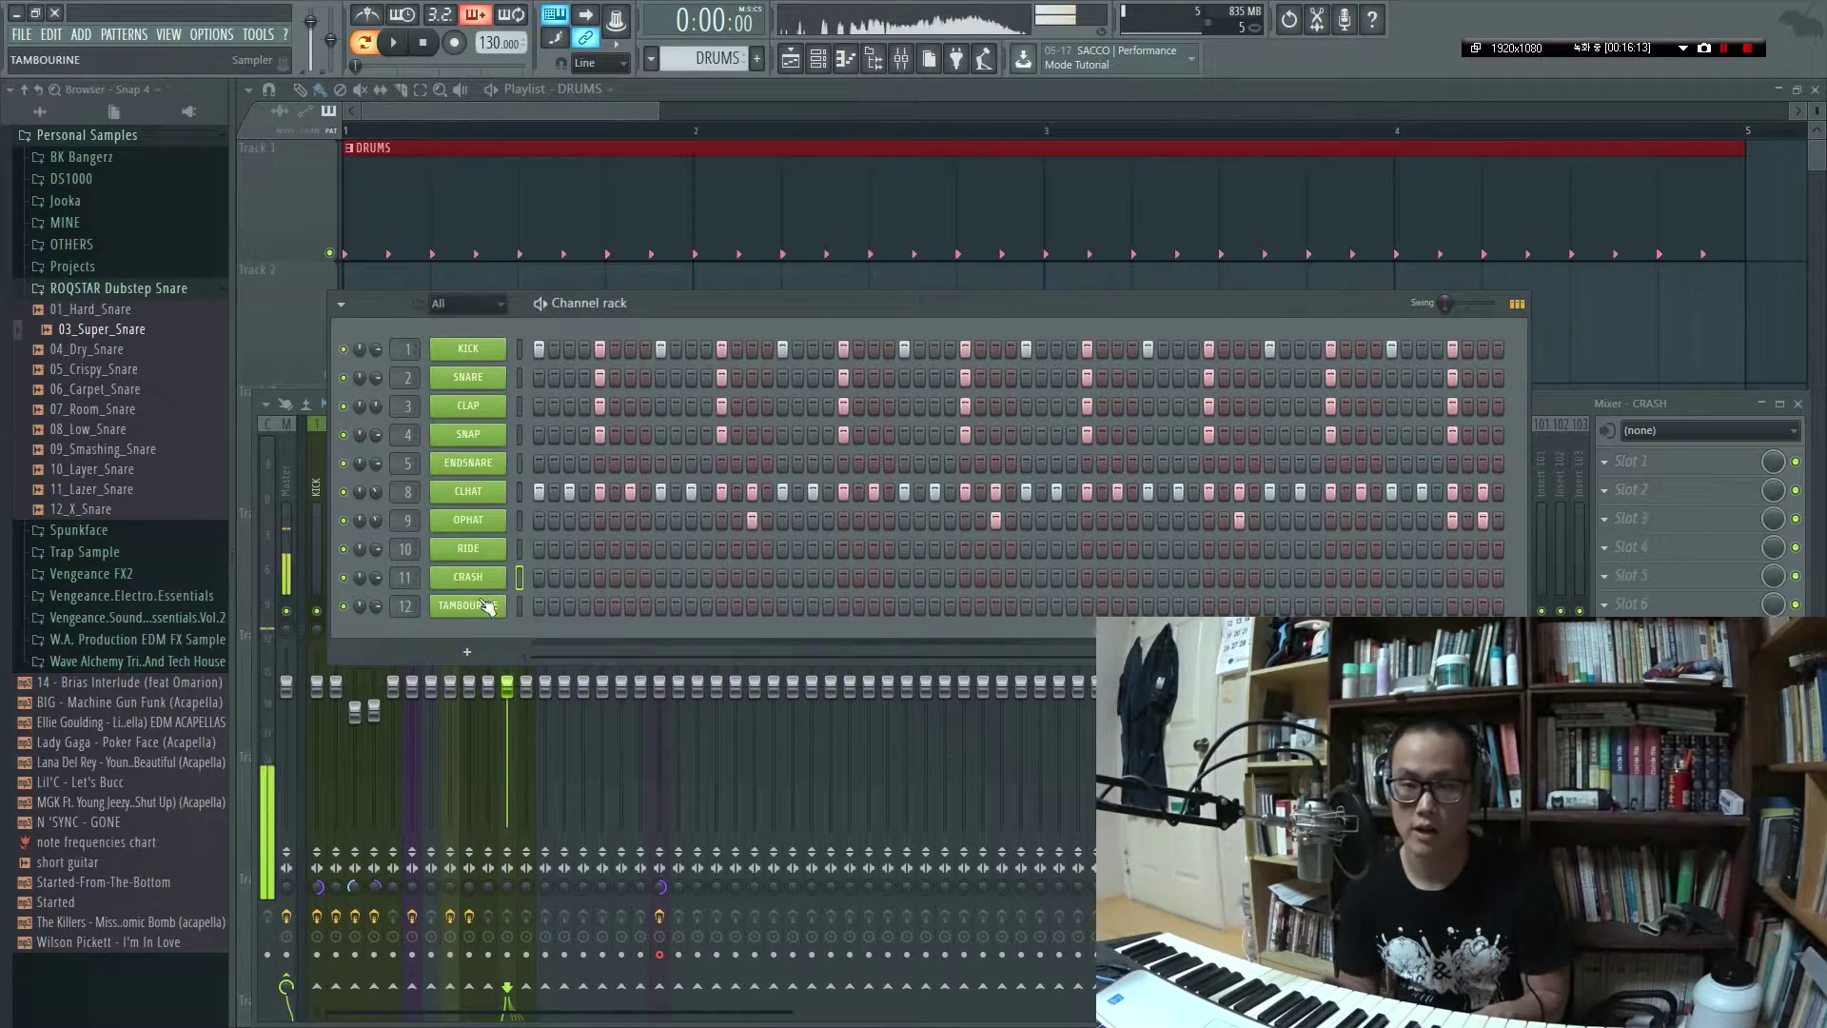
{"action": "left_click", "coordinate": [488, 606]}
{"action": "key", "text": "Escape"}
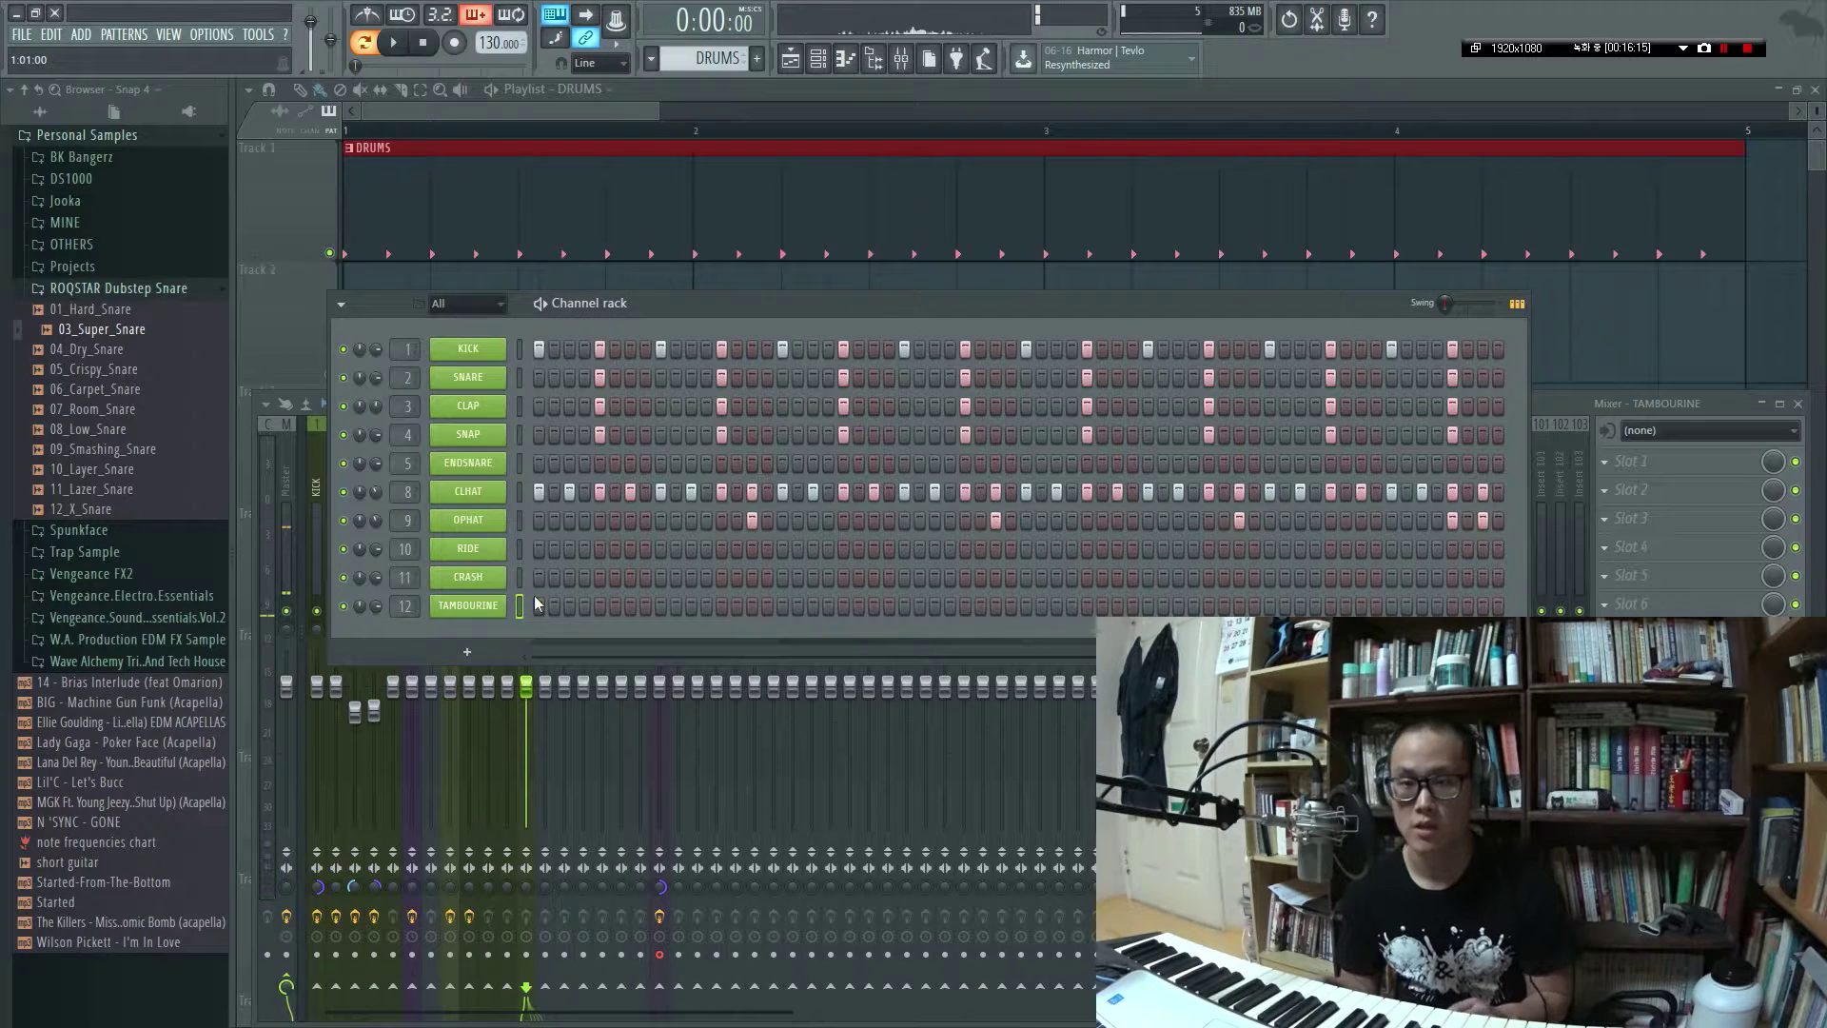
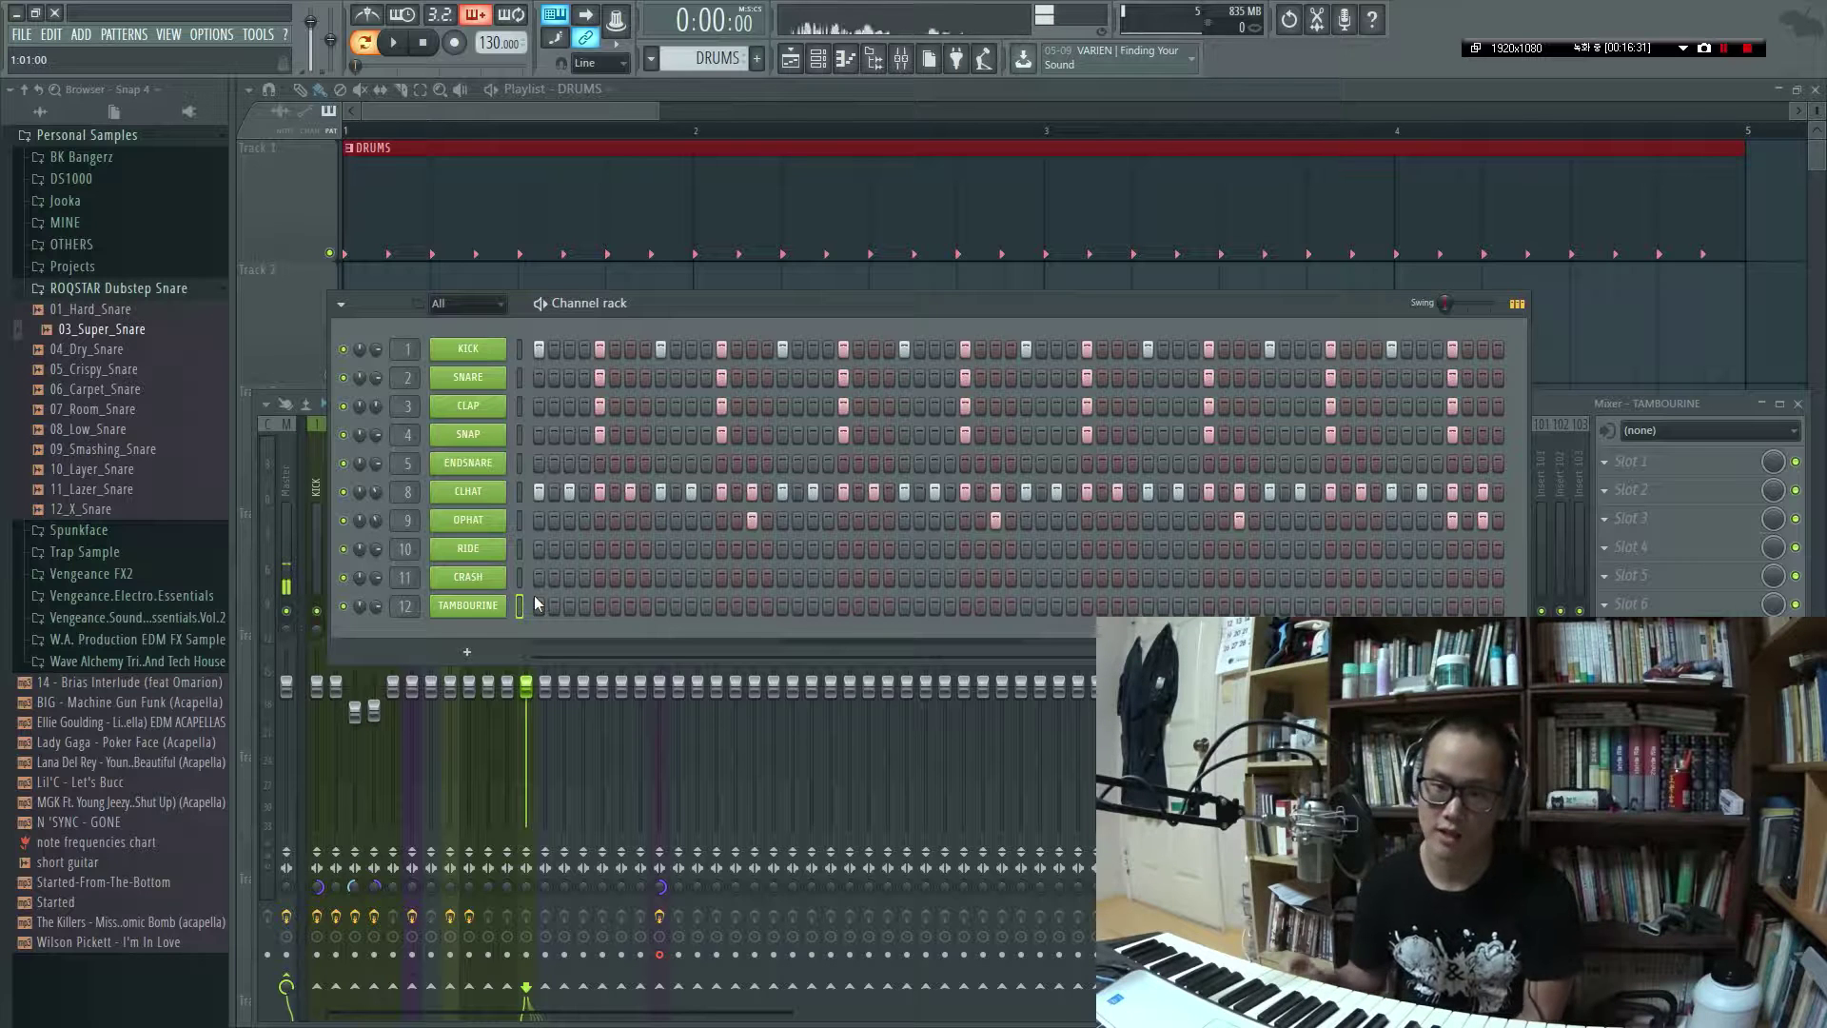
{"action": "left_click", "coordinate": [1572, 398]}
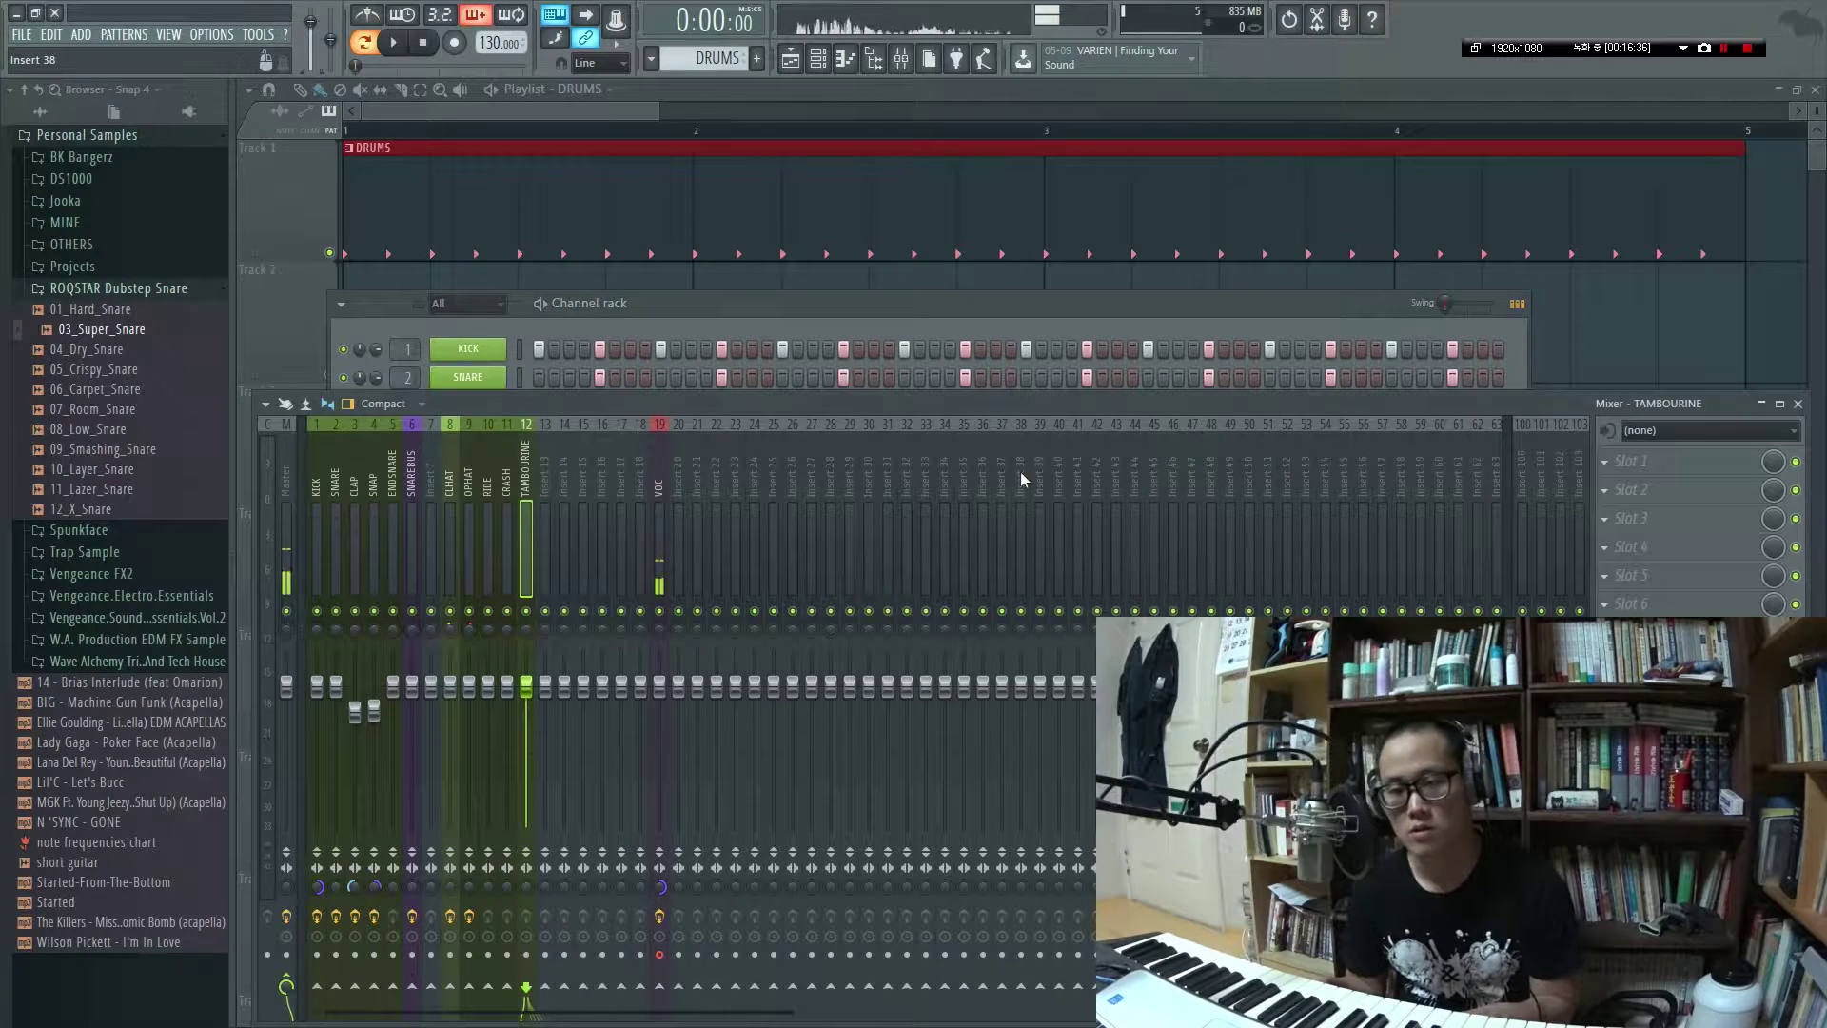
{"action": "left_click", "coordinate": [497, 322]}
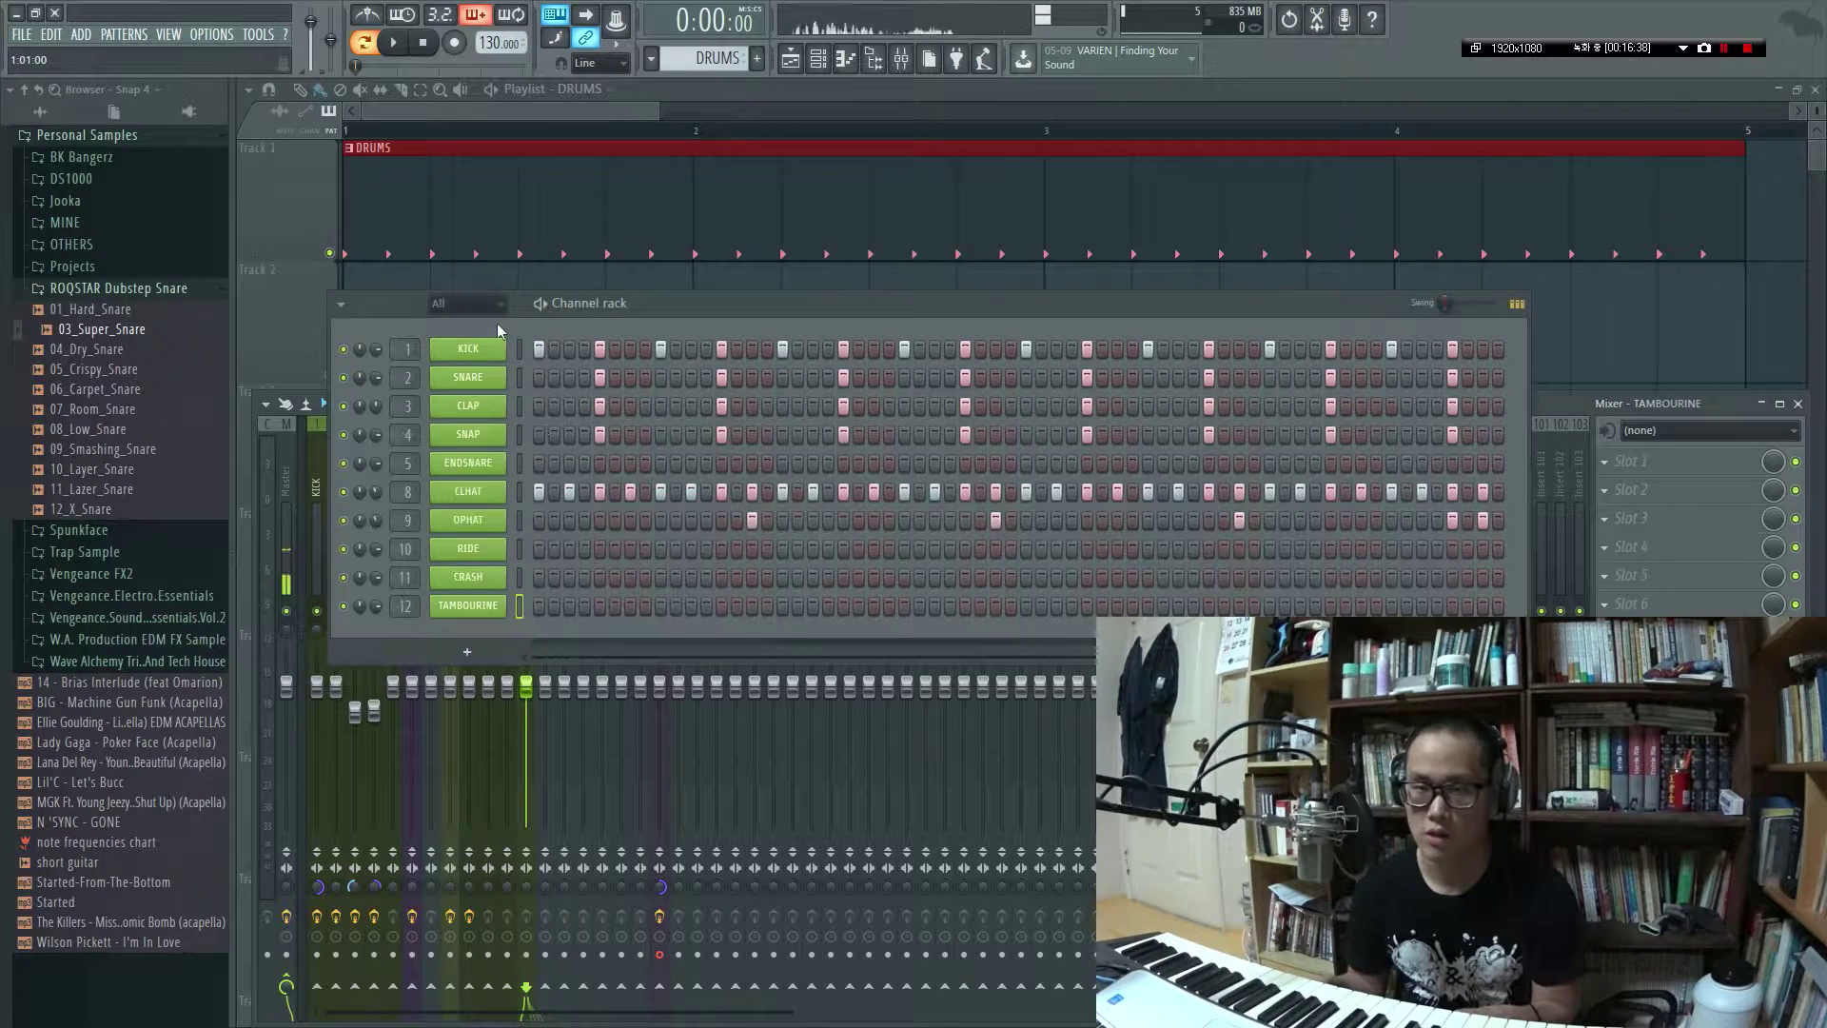
{"action": "key", "text": "space"}
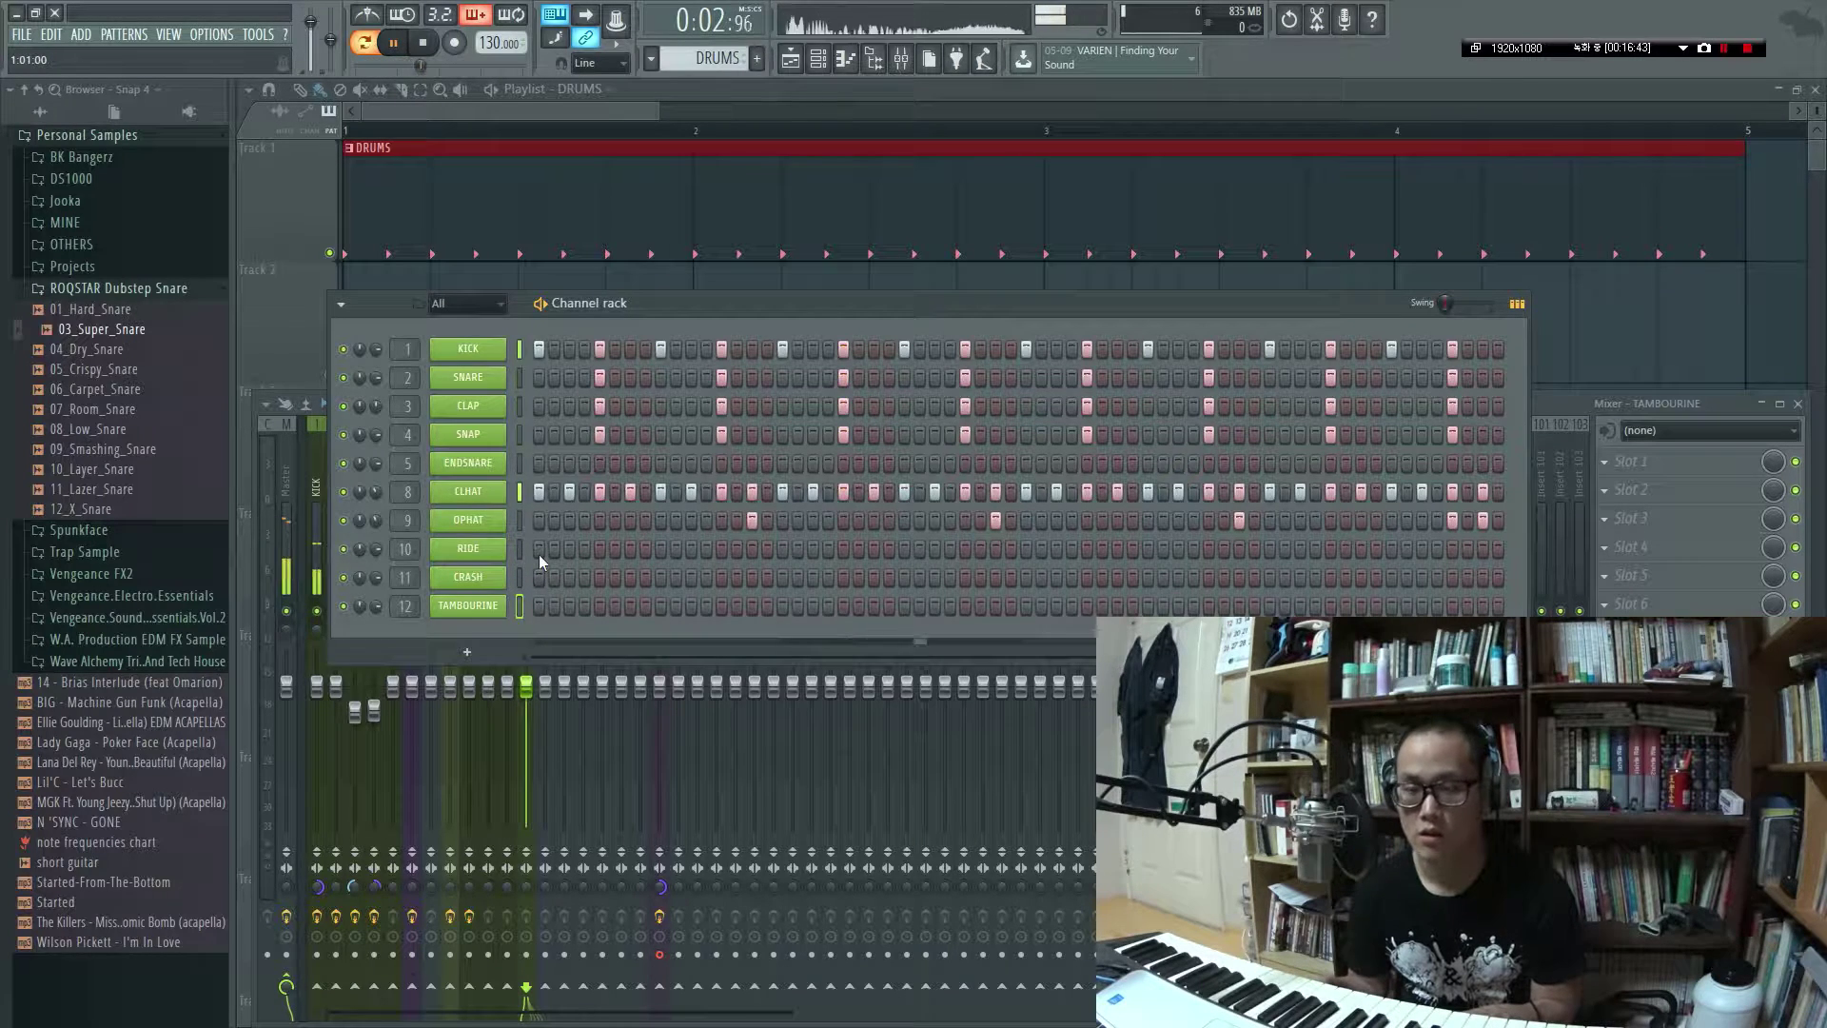
{"action": "key", "text": "space"}
Fill the RIDE row with a hit every 4 steps from the first step, and lower its channel volume during playback
{"action": "left_click", "coordinate": [539, 552]}
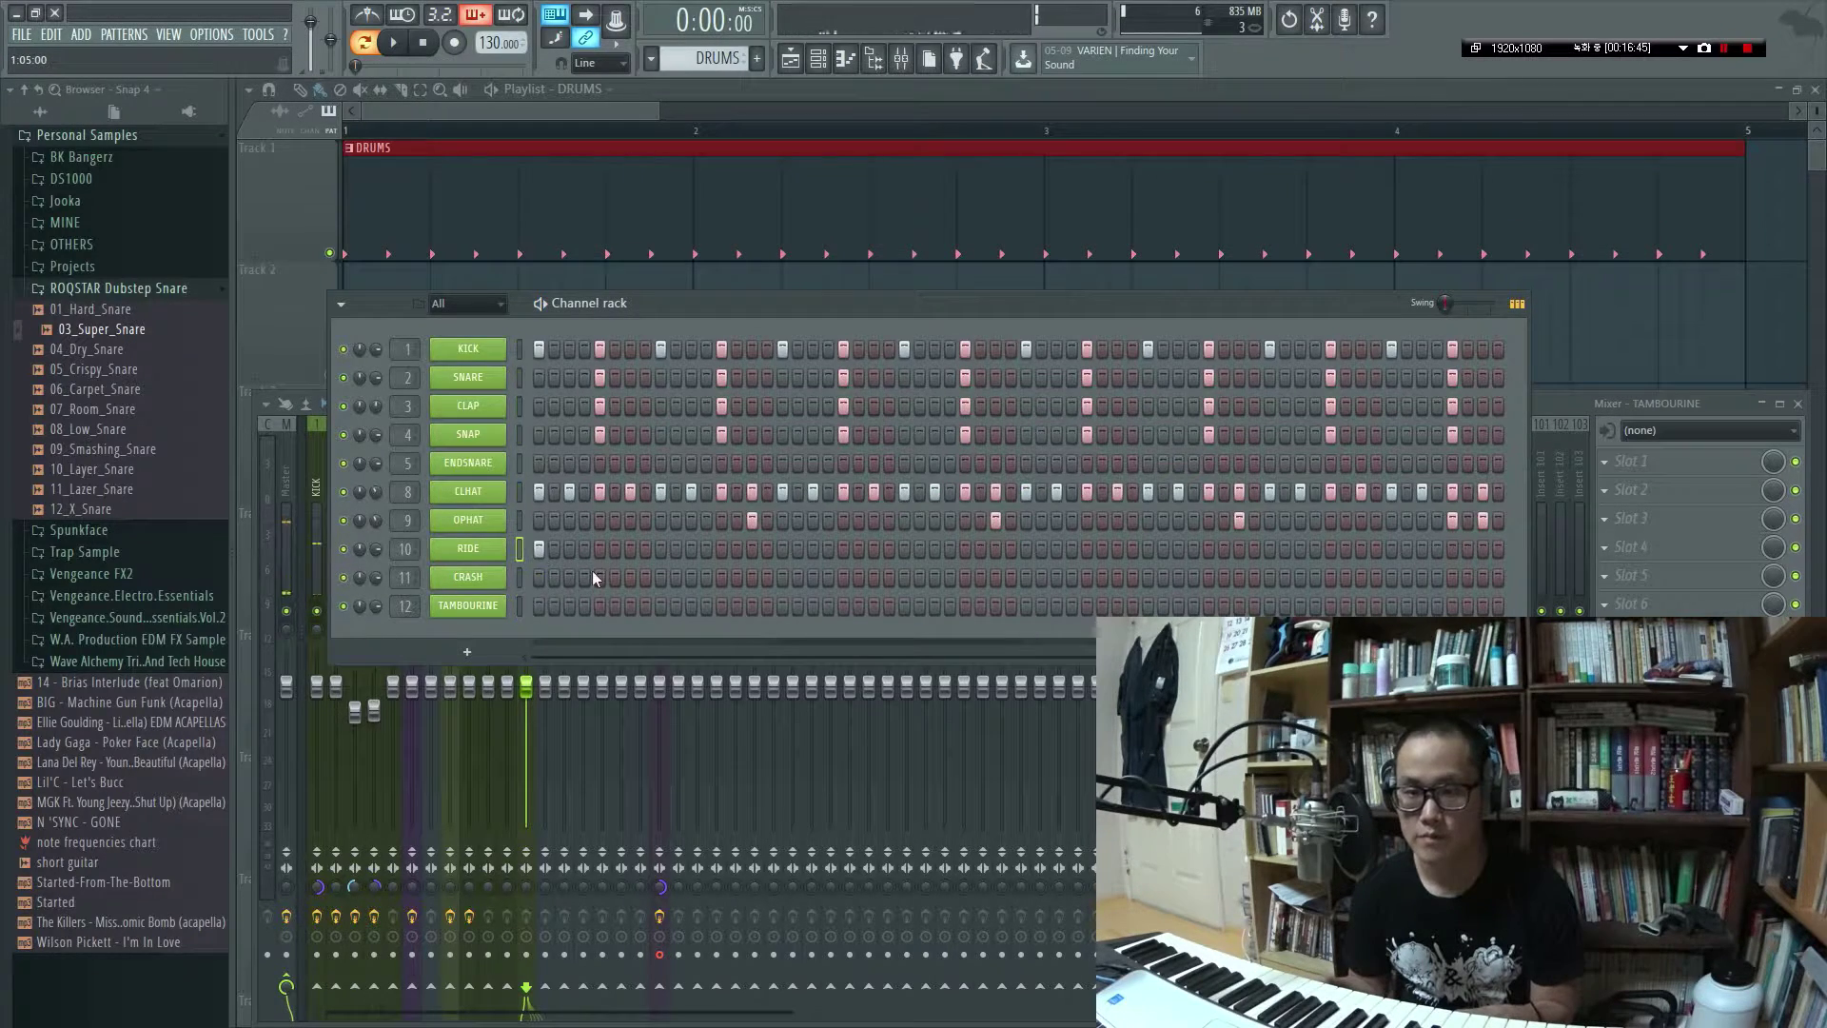
{"action": "right_click", "coordinate": [507, 563]}
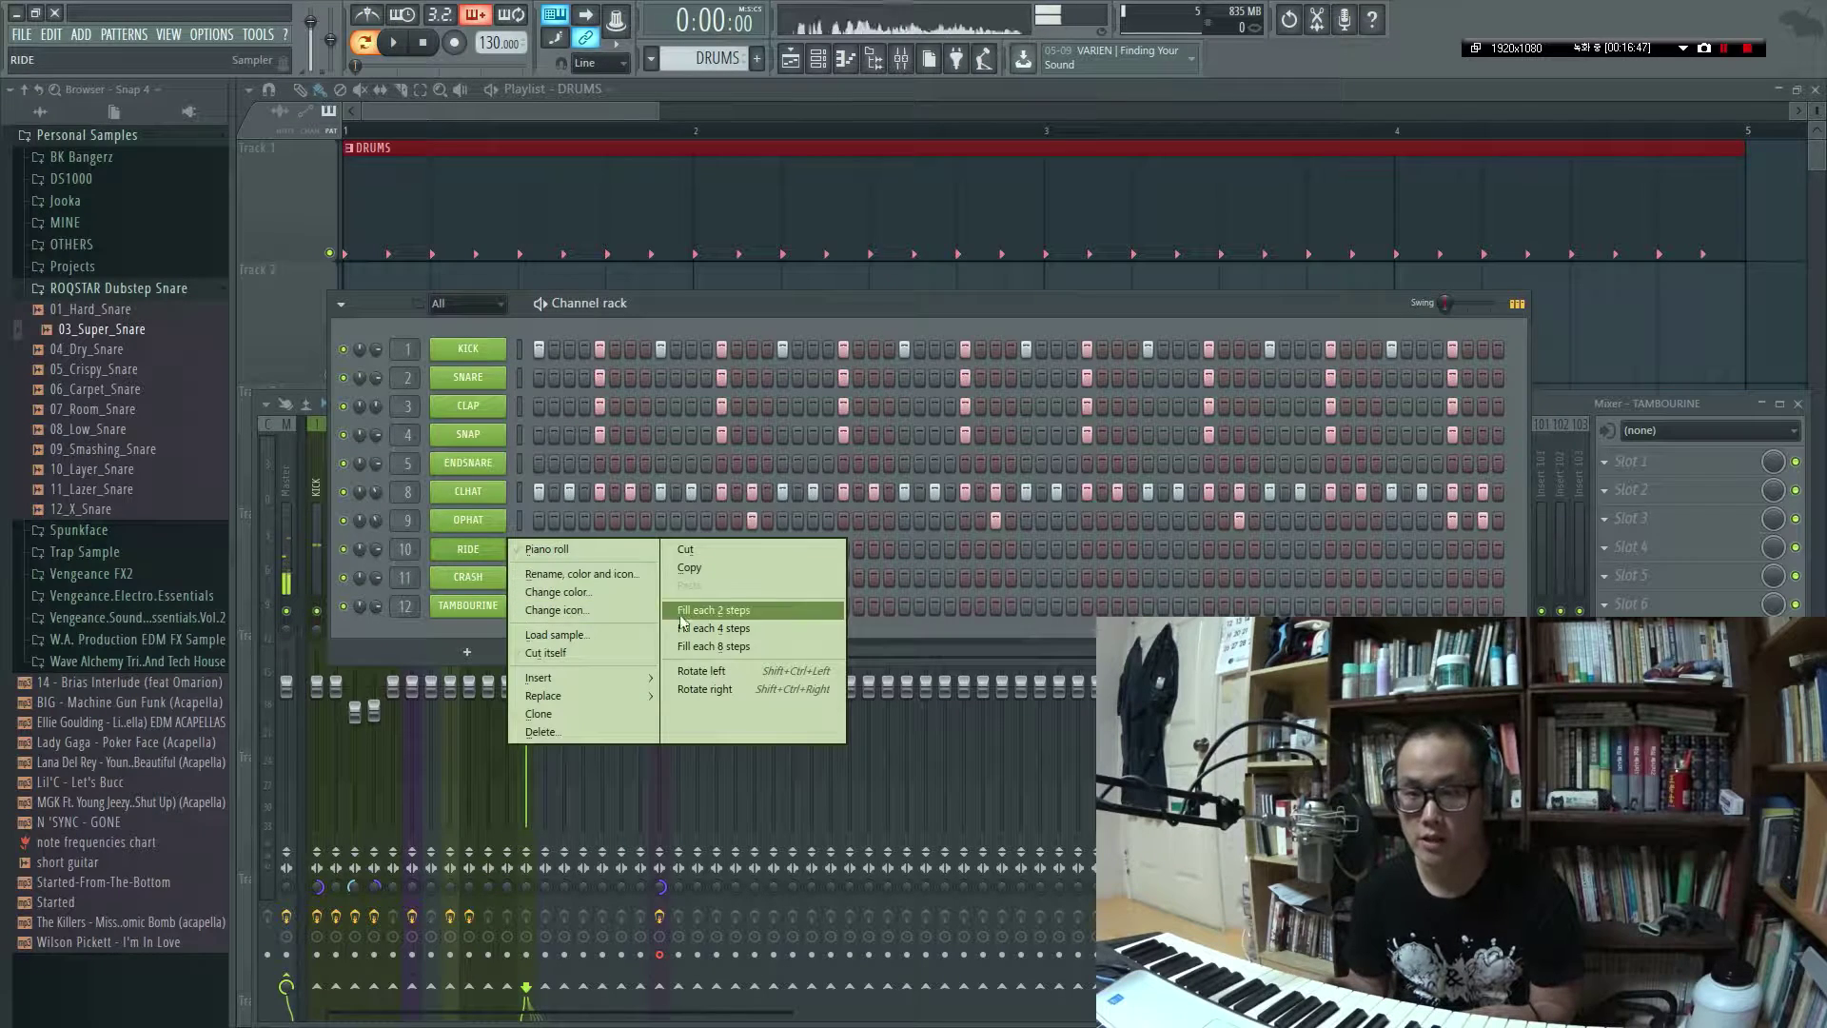
{"action": "left_click", "coordinate": [711, 624]}
{"action": "key", "text": "space"}
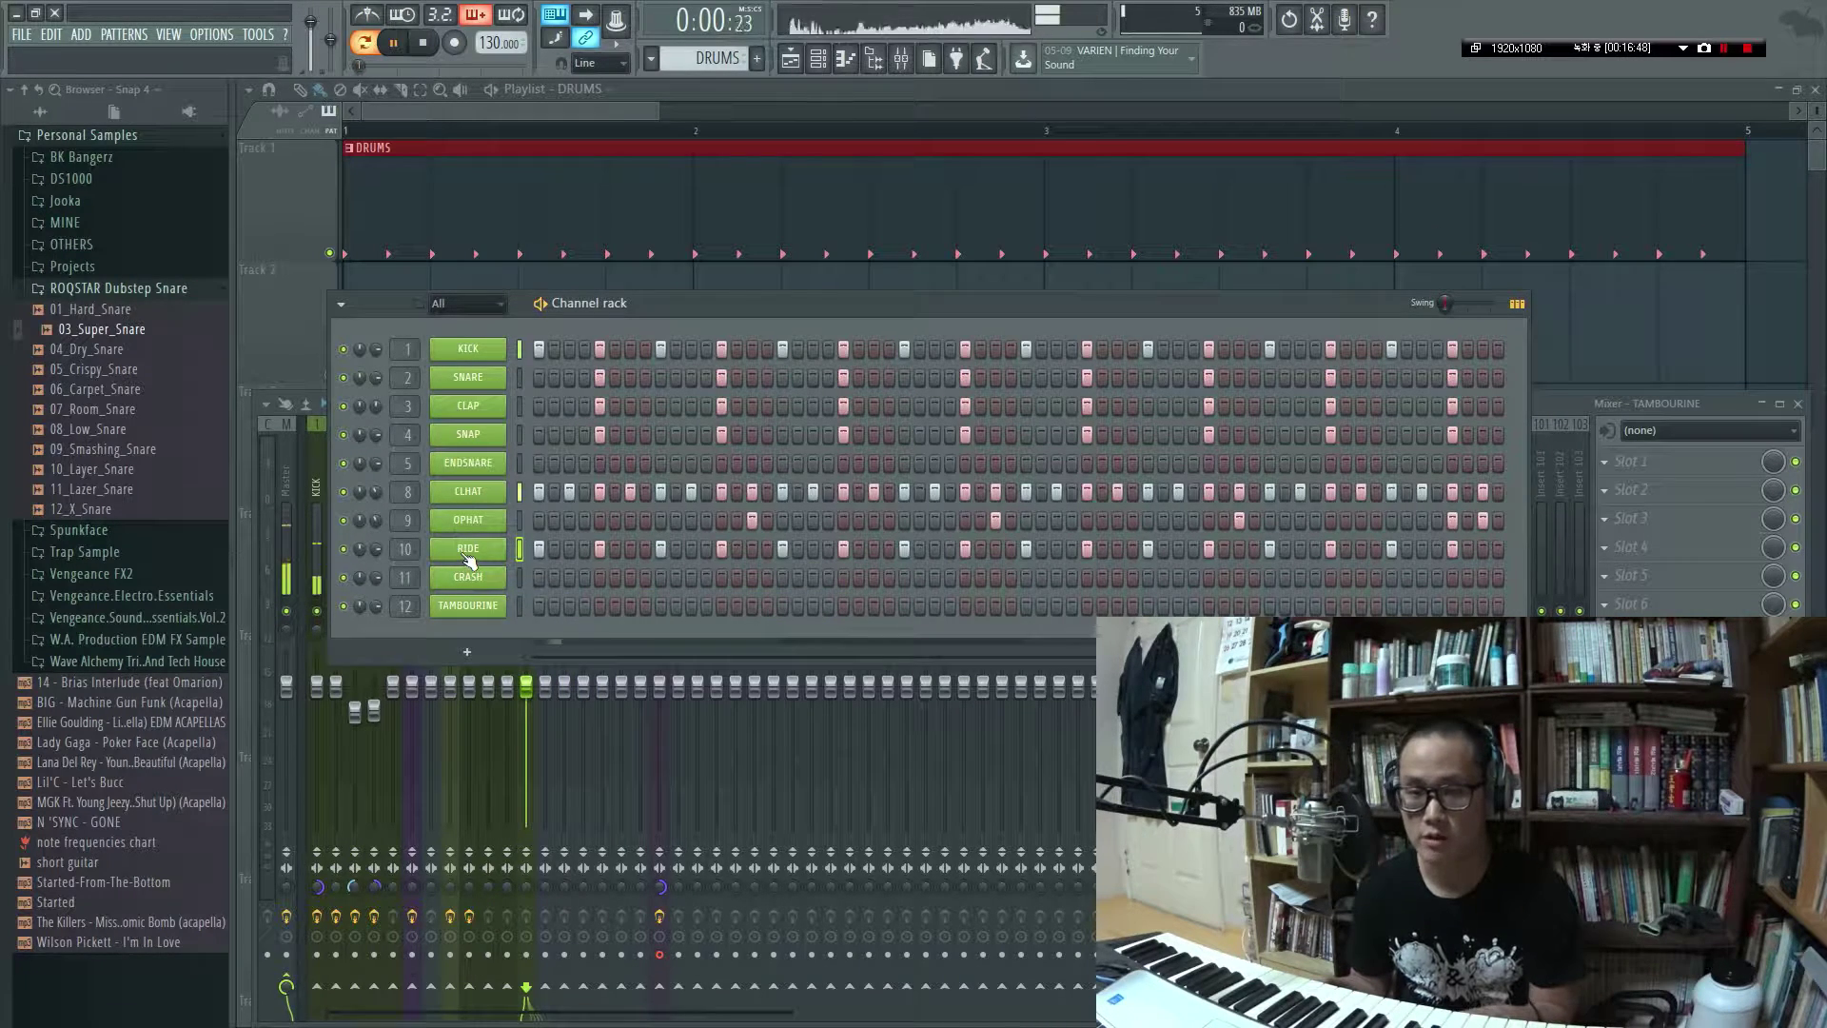
{"action": "left_click_drag", "start_coordinate": [376, 549], "coordinate": [376, 580]}
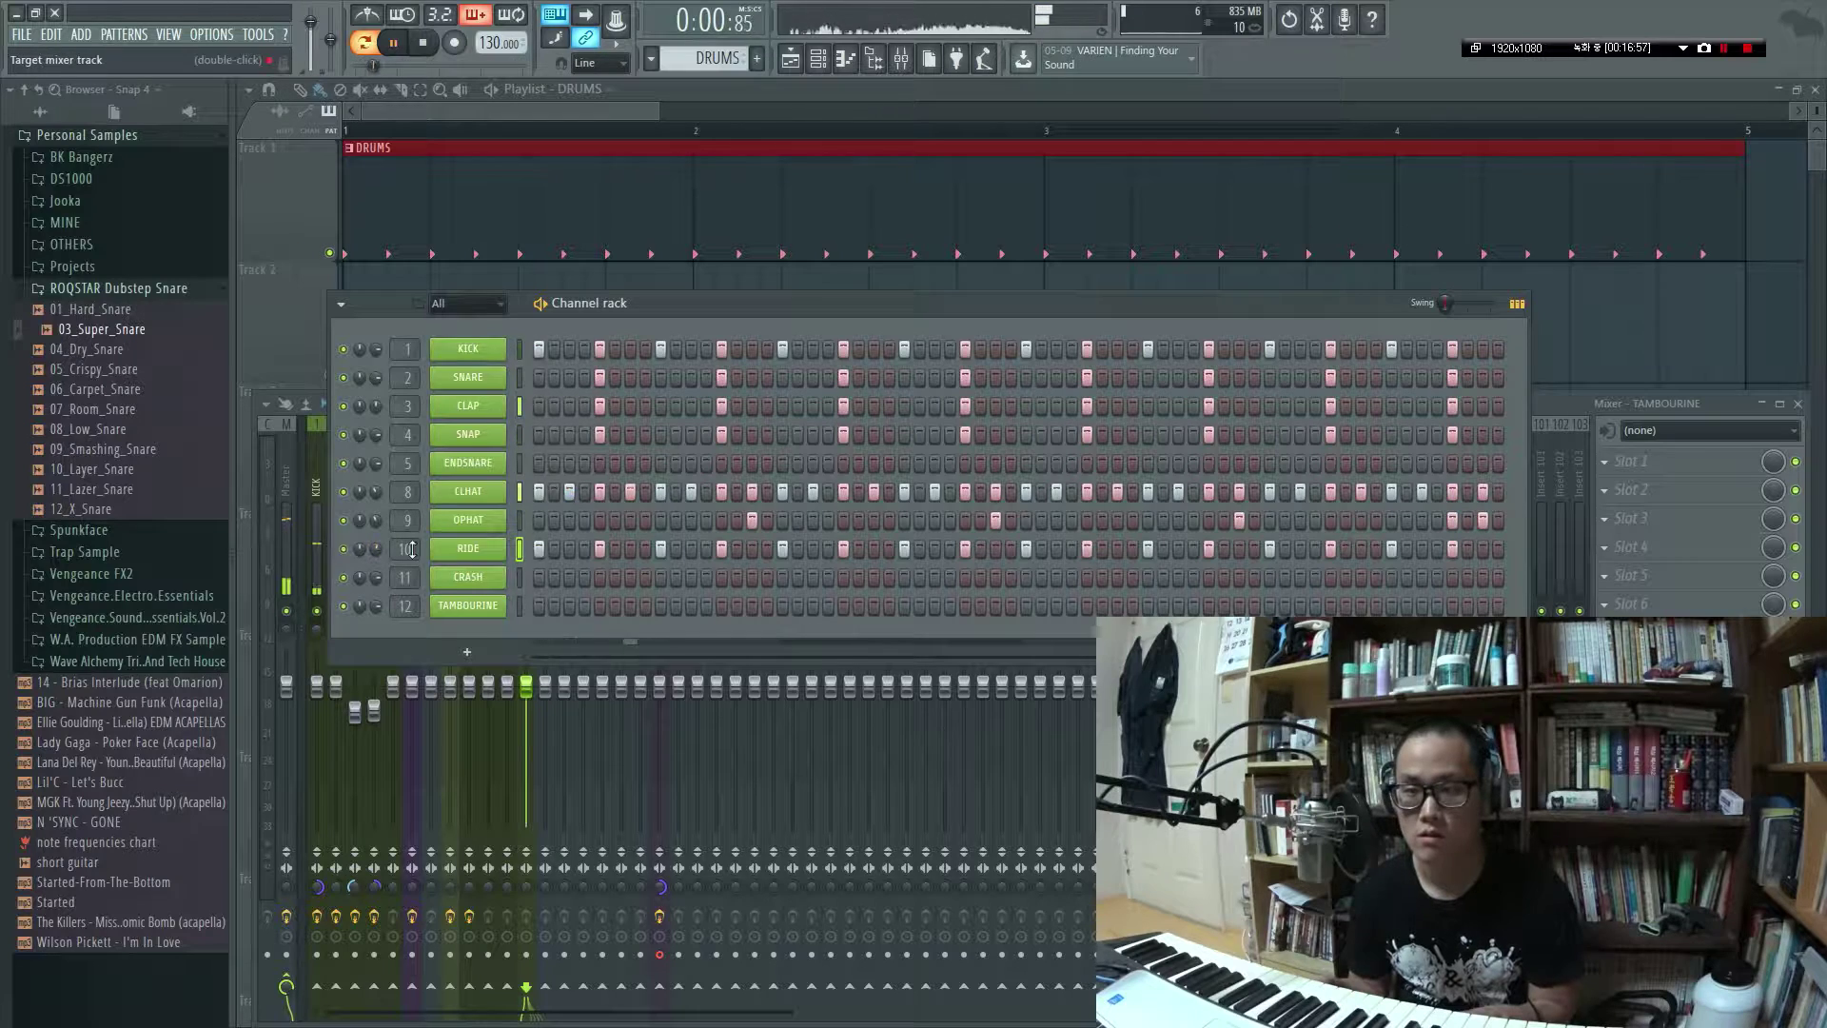
Open the RIDE channel's piano roll and slightly lower the velocities of the second and fourth notes, the fourth to about 73%
{"action": "right_click", "coordinate": [467, 577]}
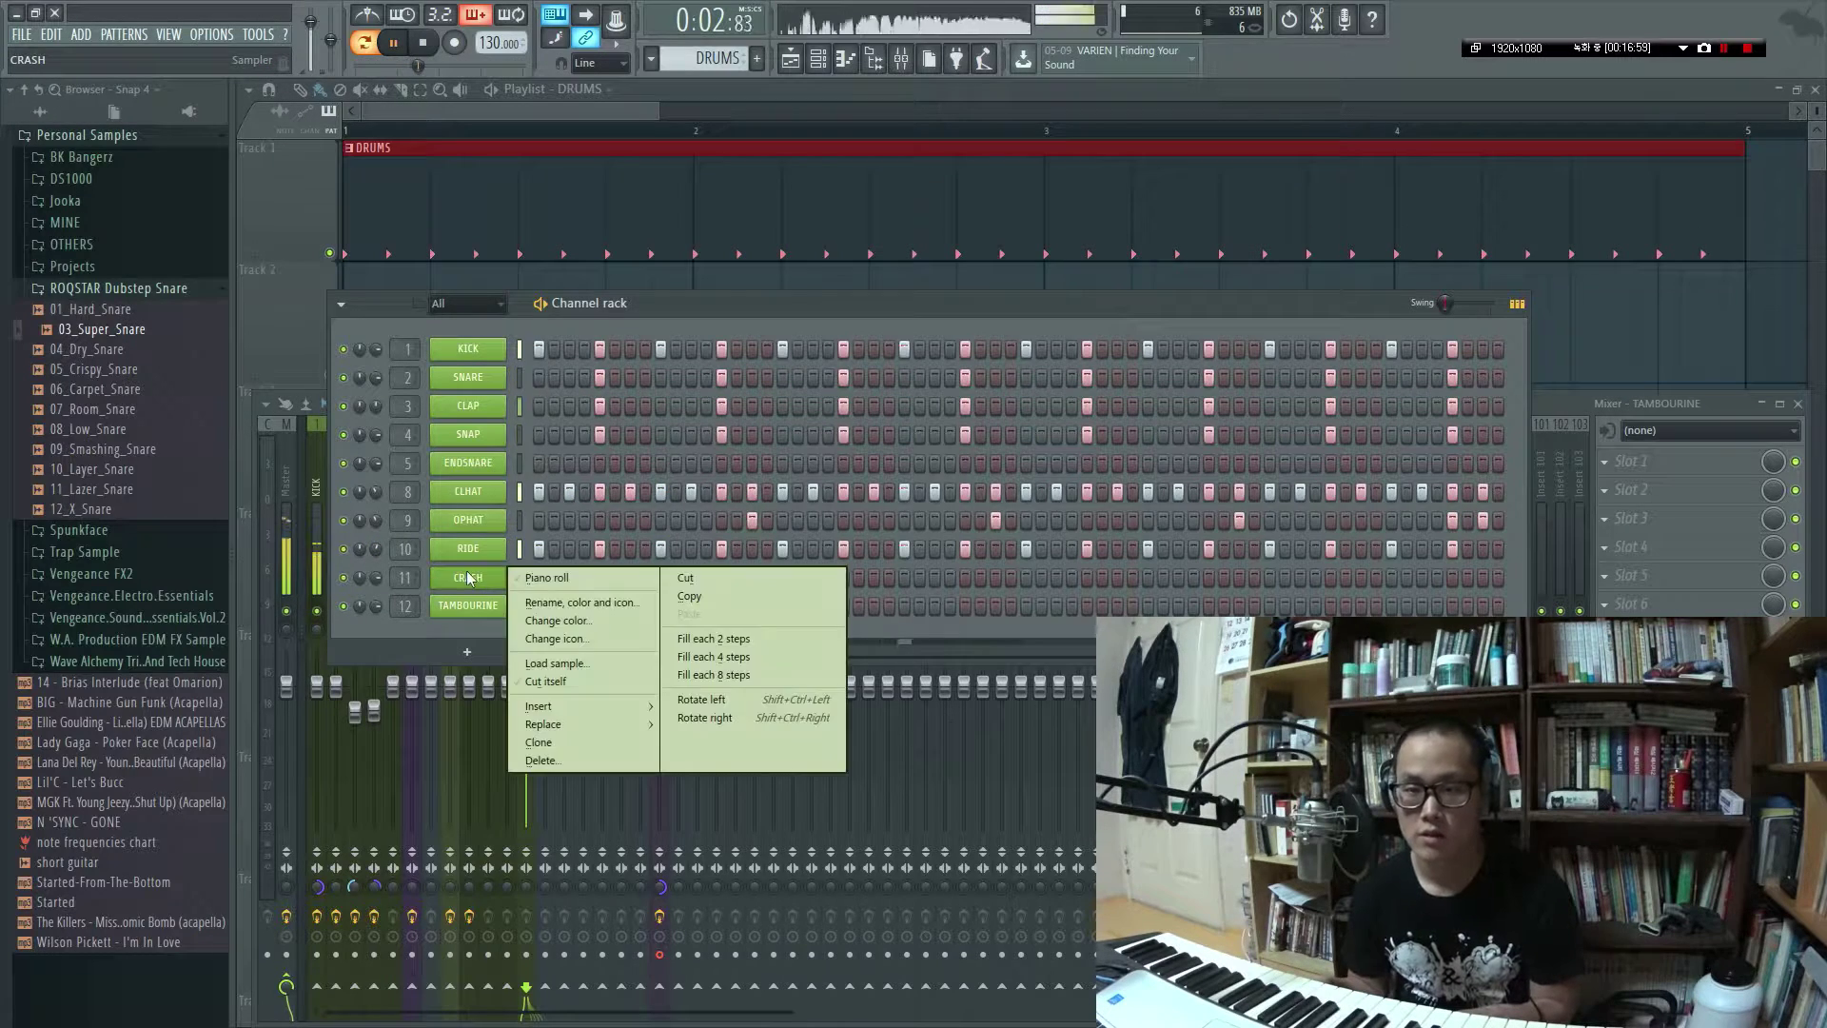
{"action": "left_click", "coordinate": [472, 580]}
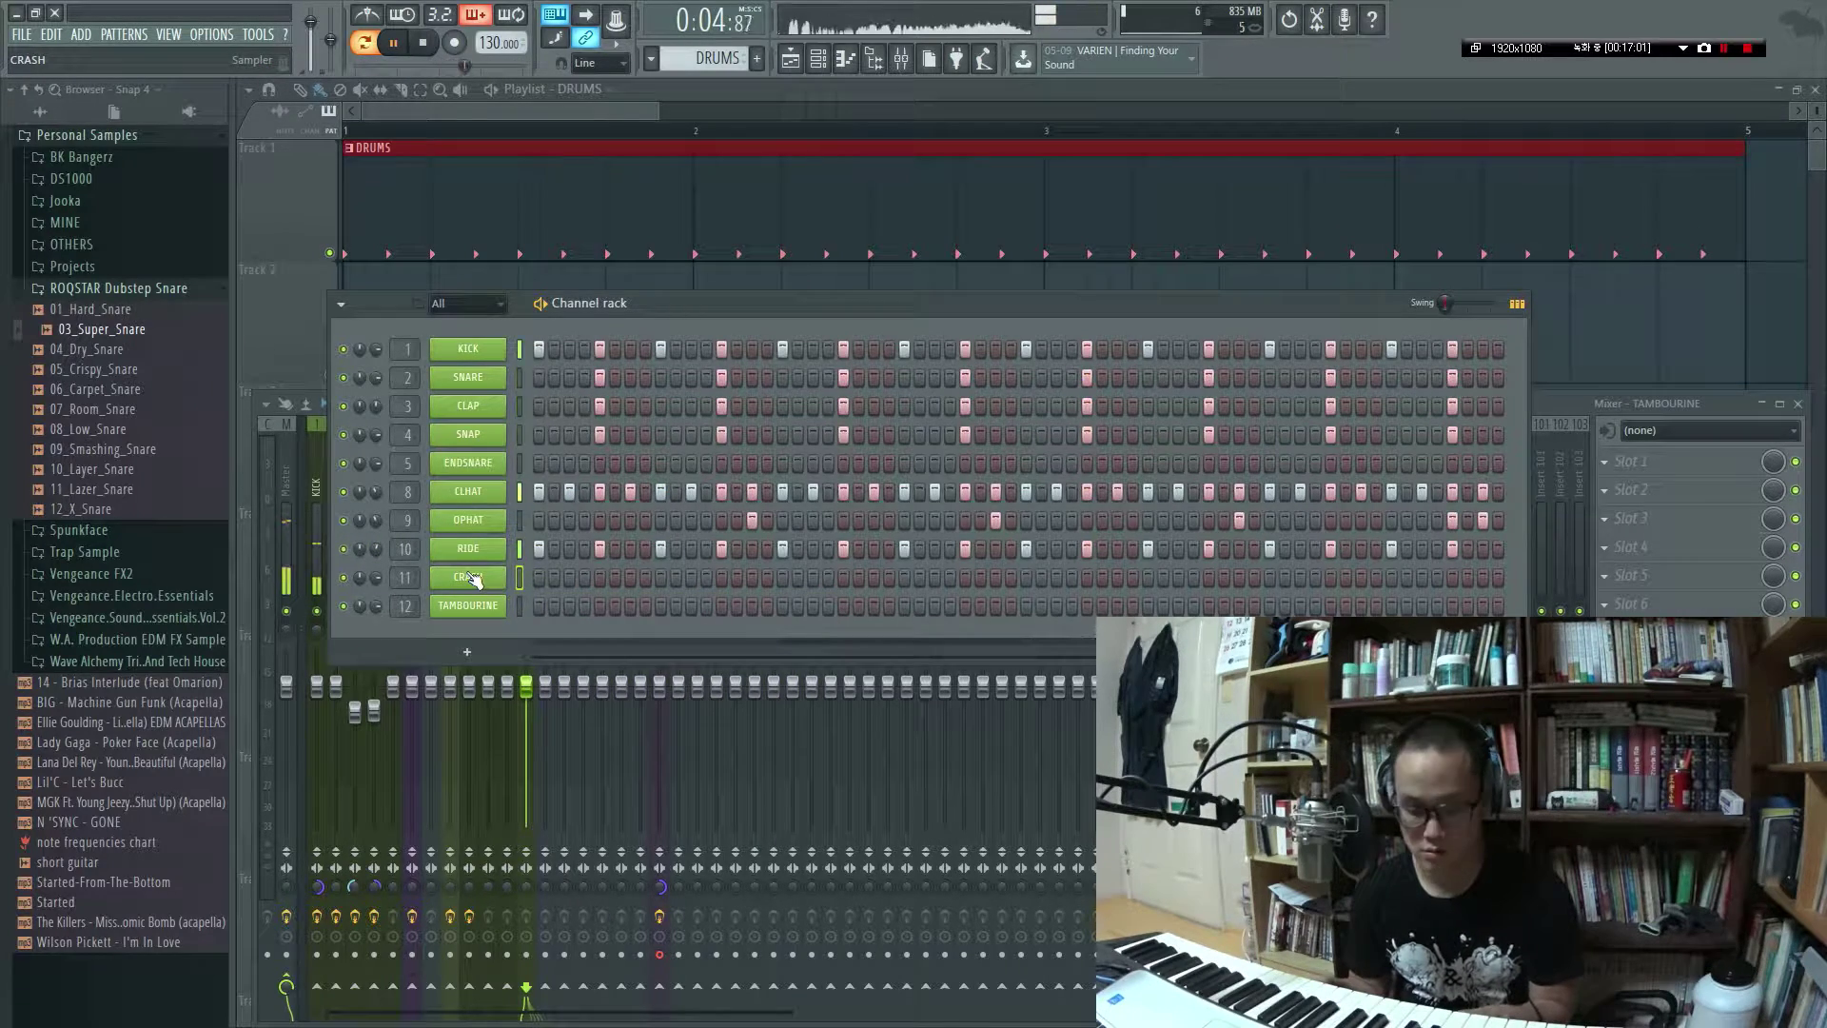
{"action": "right_click", "coordinate": [481, 549]}
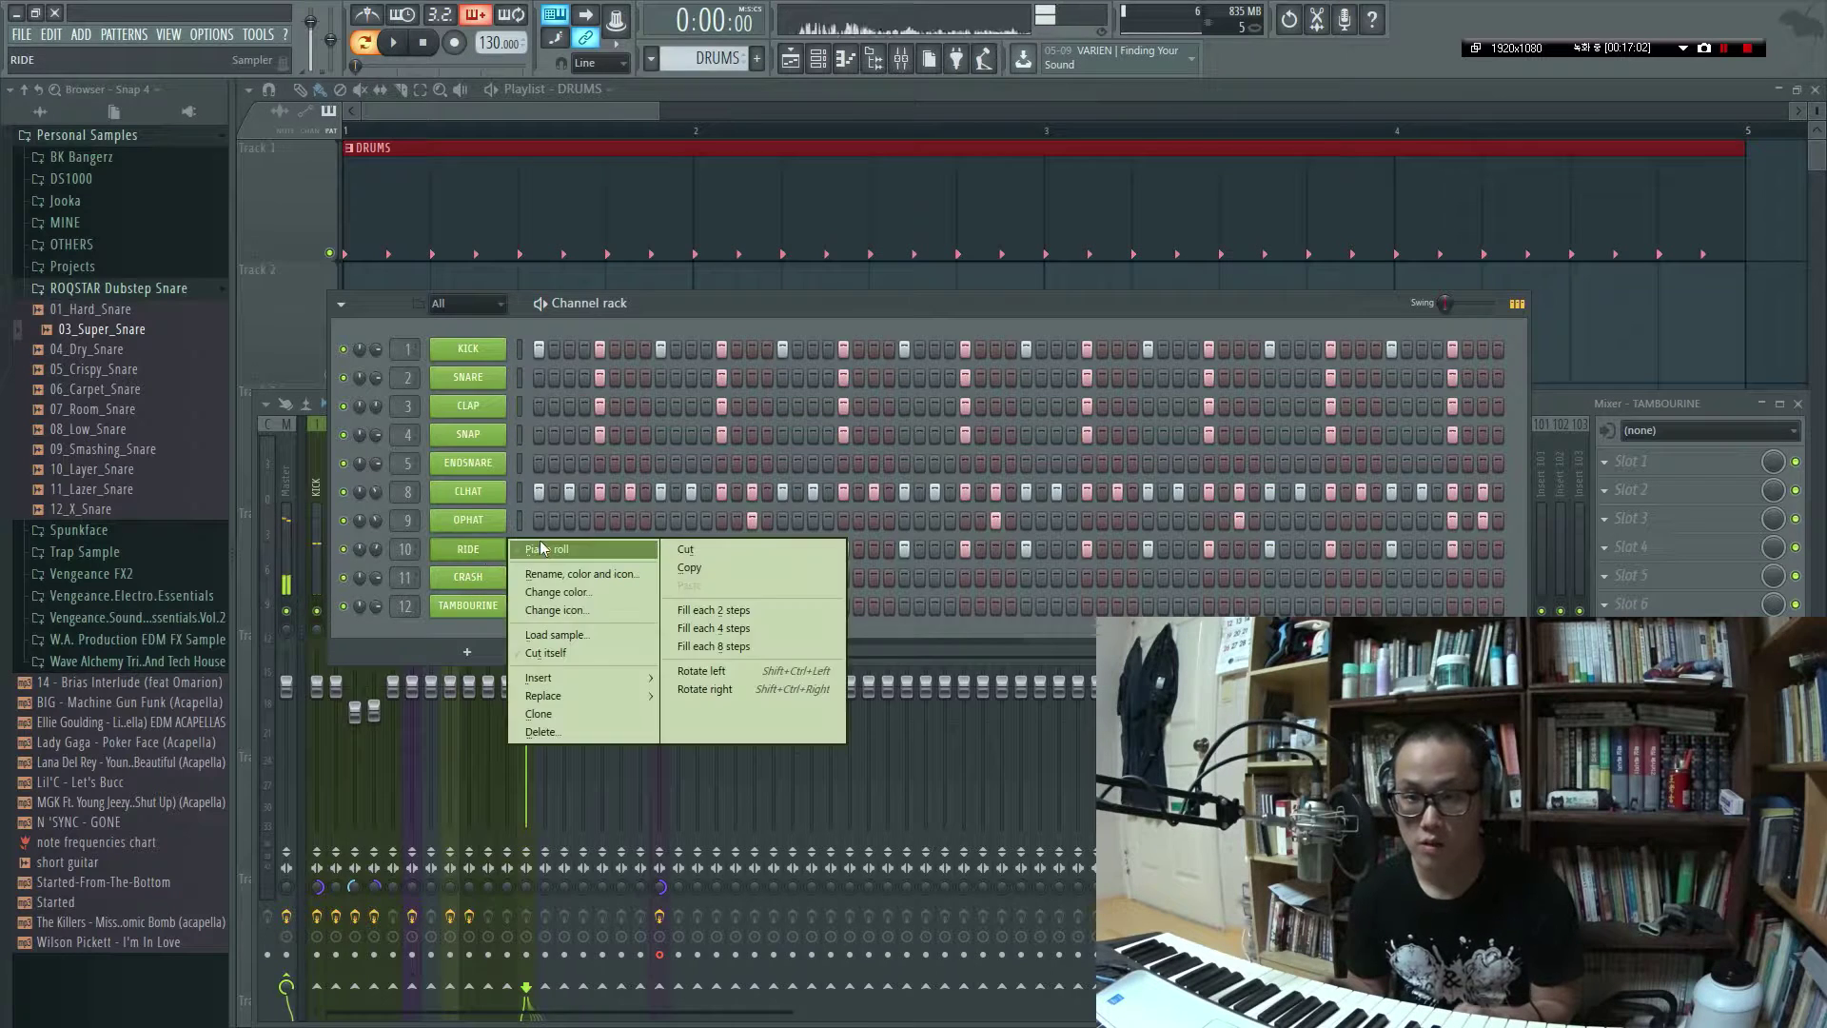
{"action": "left_click", "coordinate": [529, 544]}
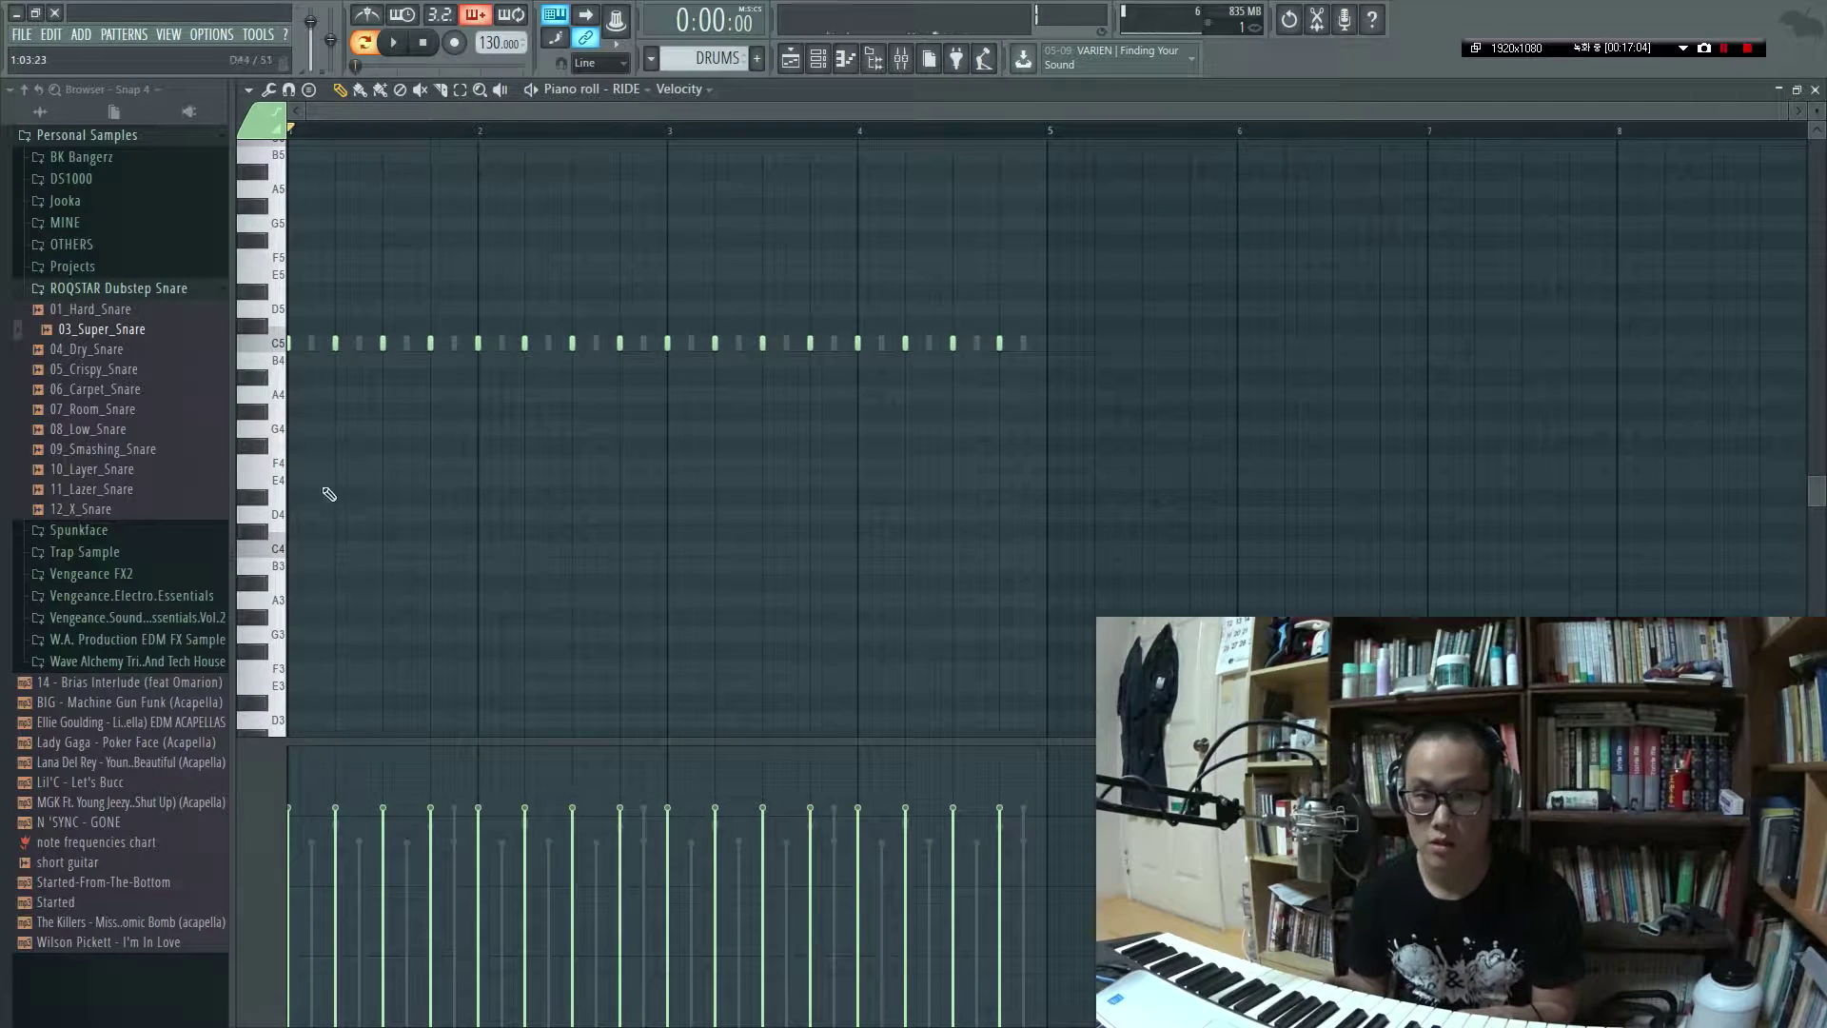
{"action": "left_click", "coordinate": [335, 378]}
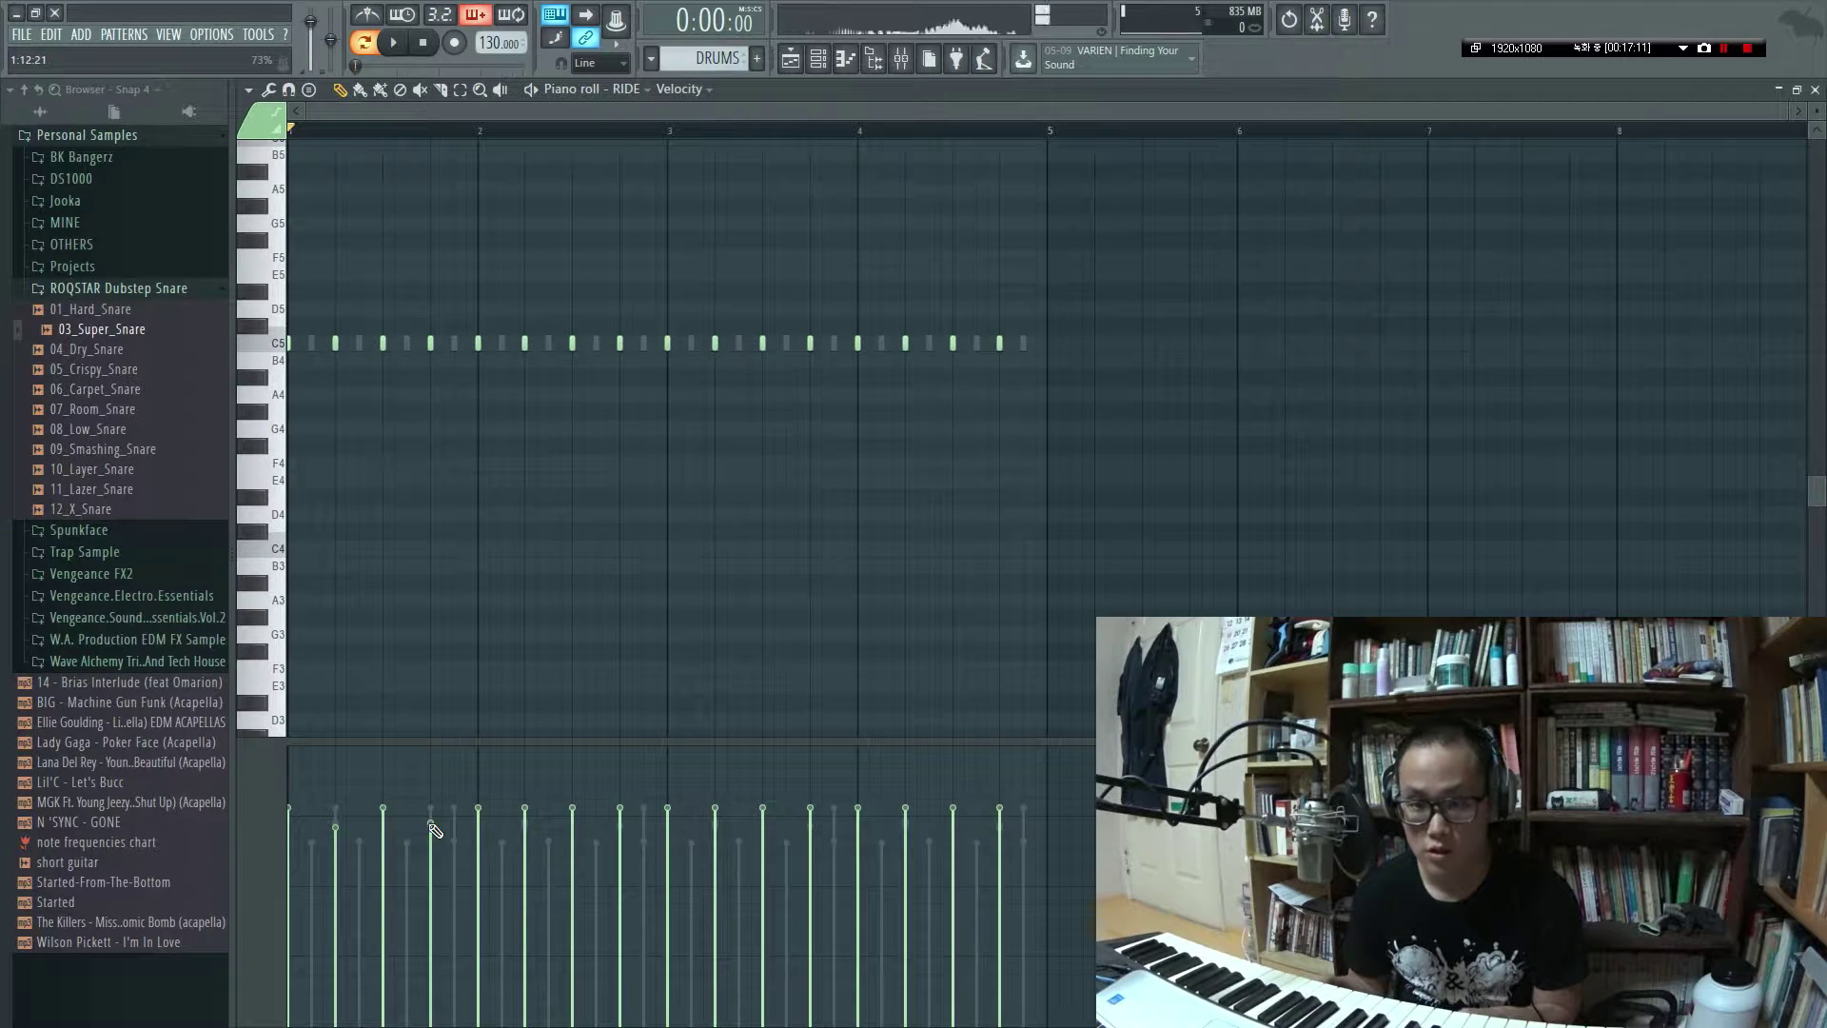
Delete every RIDE note after the first four, leaving only the first bar's hits
{"action": "right_click", "coordinate": [572, 344]}
{"action": "right_click", "coordinate": [619, 343]}
{"action": "right_click", "coordinate": [524, 343]}
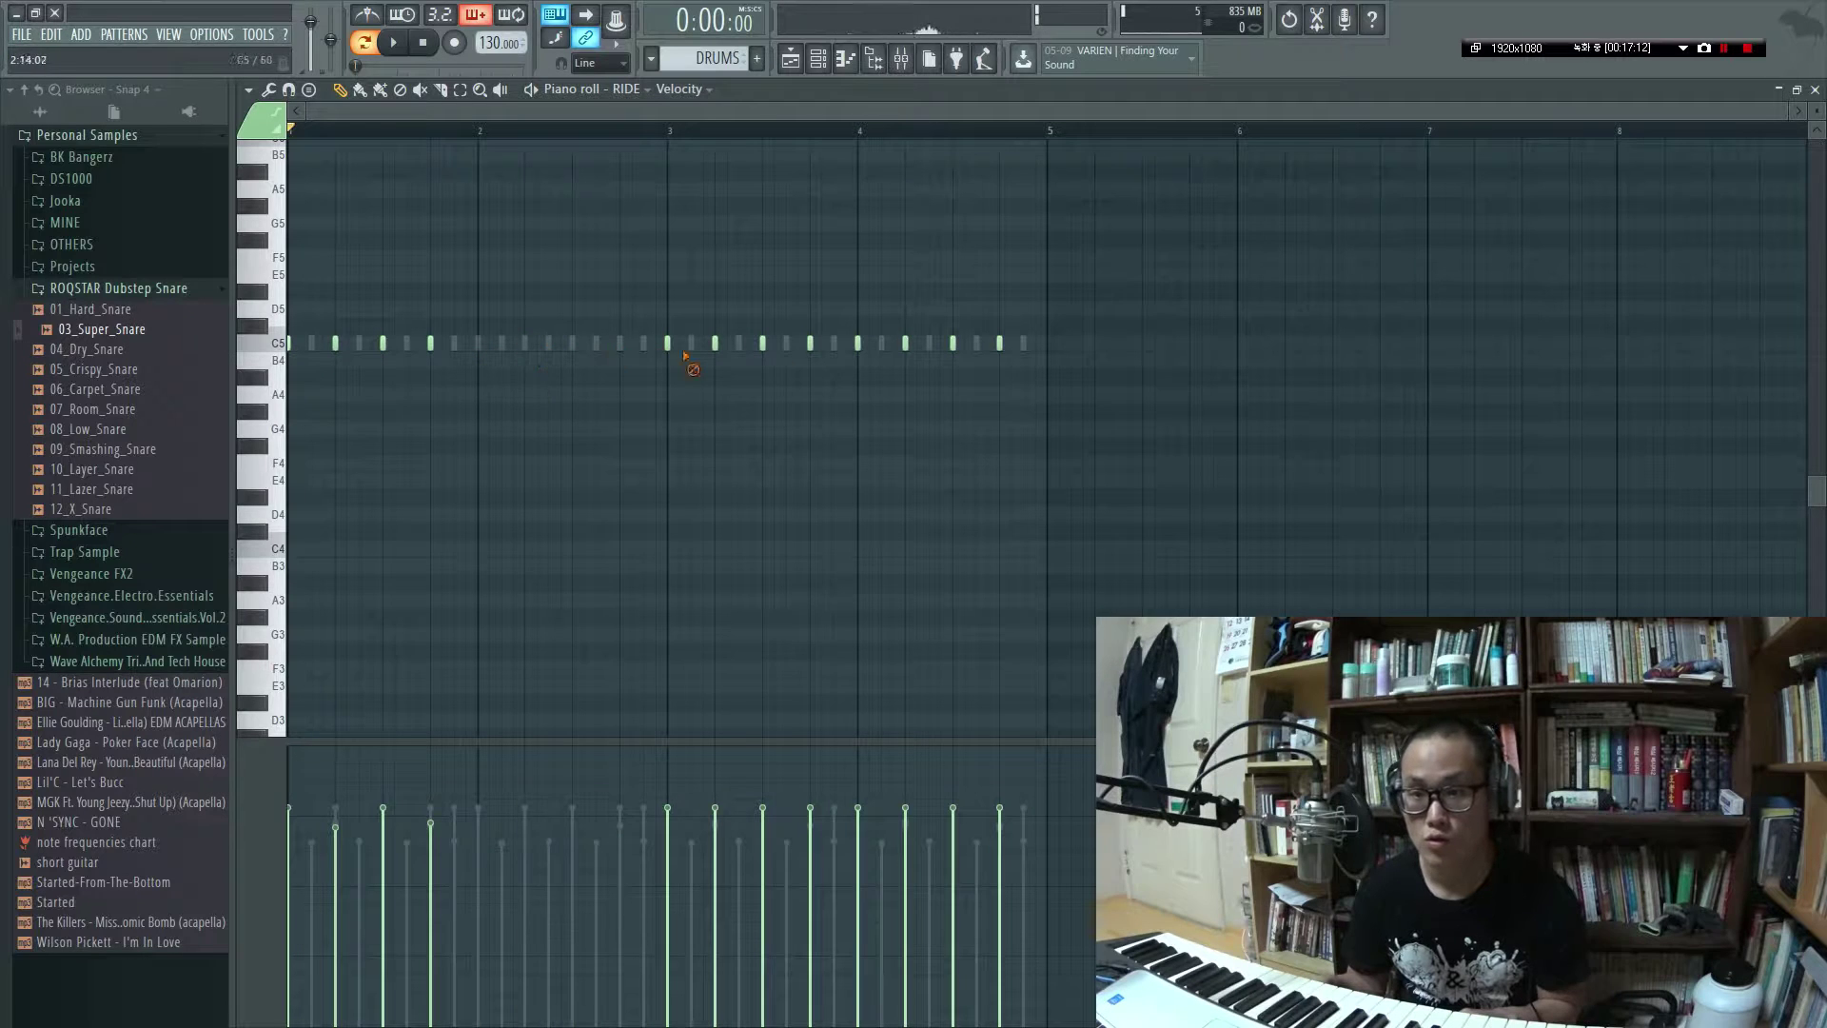
{"action": "right_click", "coordinate": [667, 344]}
{"action": "left_click_drag", "start_coordinate": [1063, 417], "coordinate": [546, 239]}
{"action": "key", "text": "Delete"}
Duplicate the first bar of RIDE notes and align the copies to the bar lines to fill all four bars
{"action": "key", "text": "ctrl+b"}
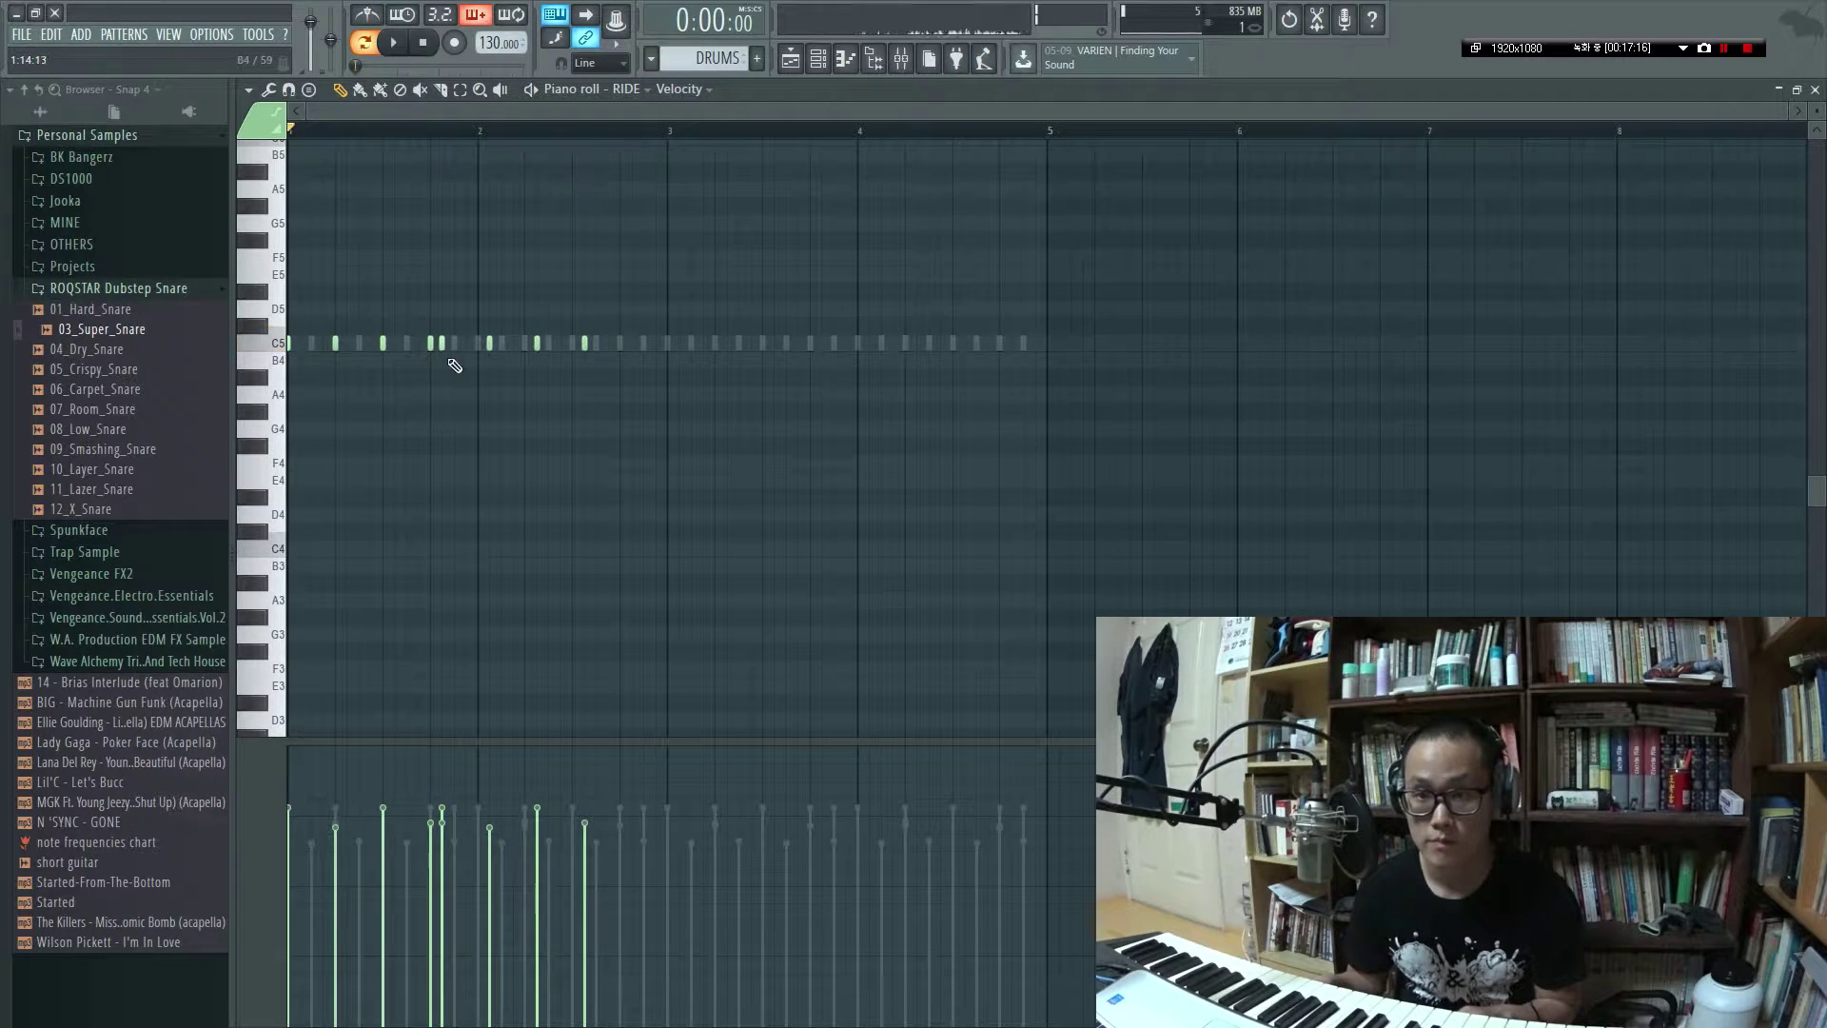
{"action": "left_click_drag", "start_coordinate": [443, 346], "coordinate": [478, 354]}
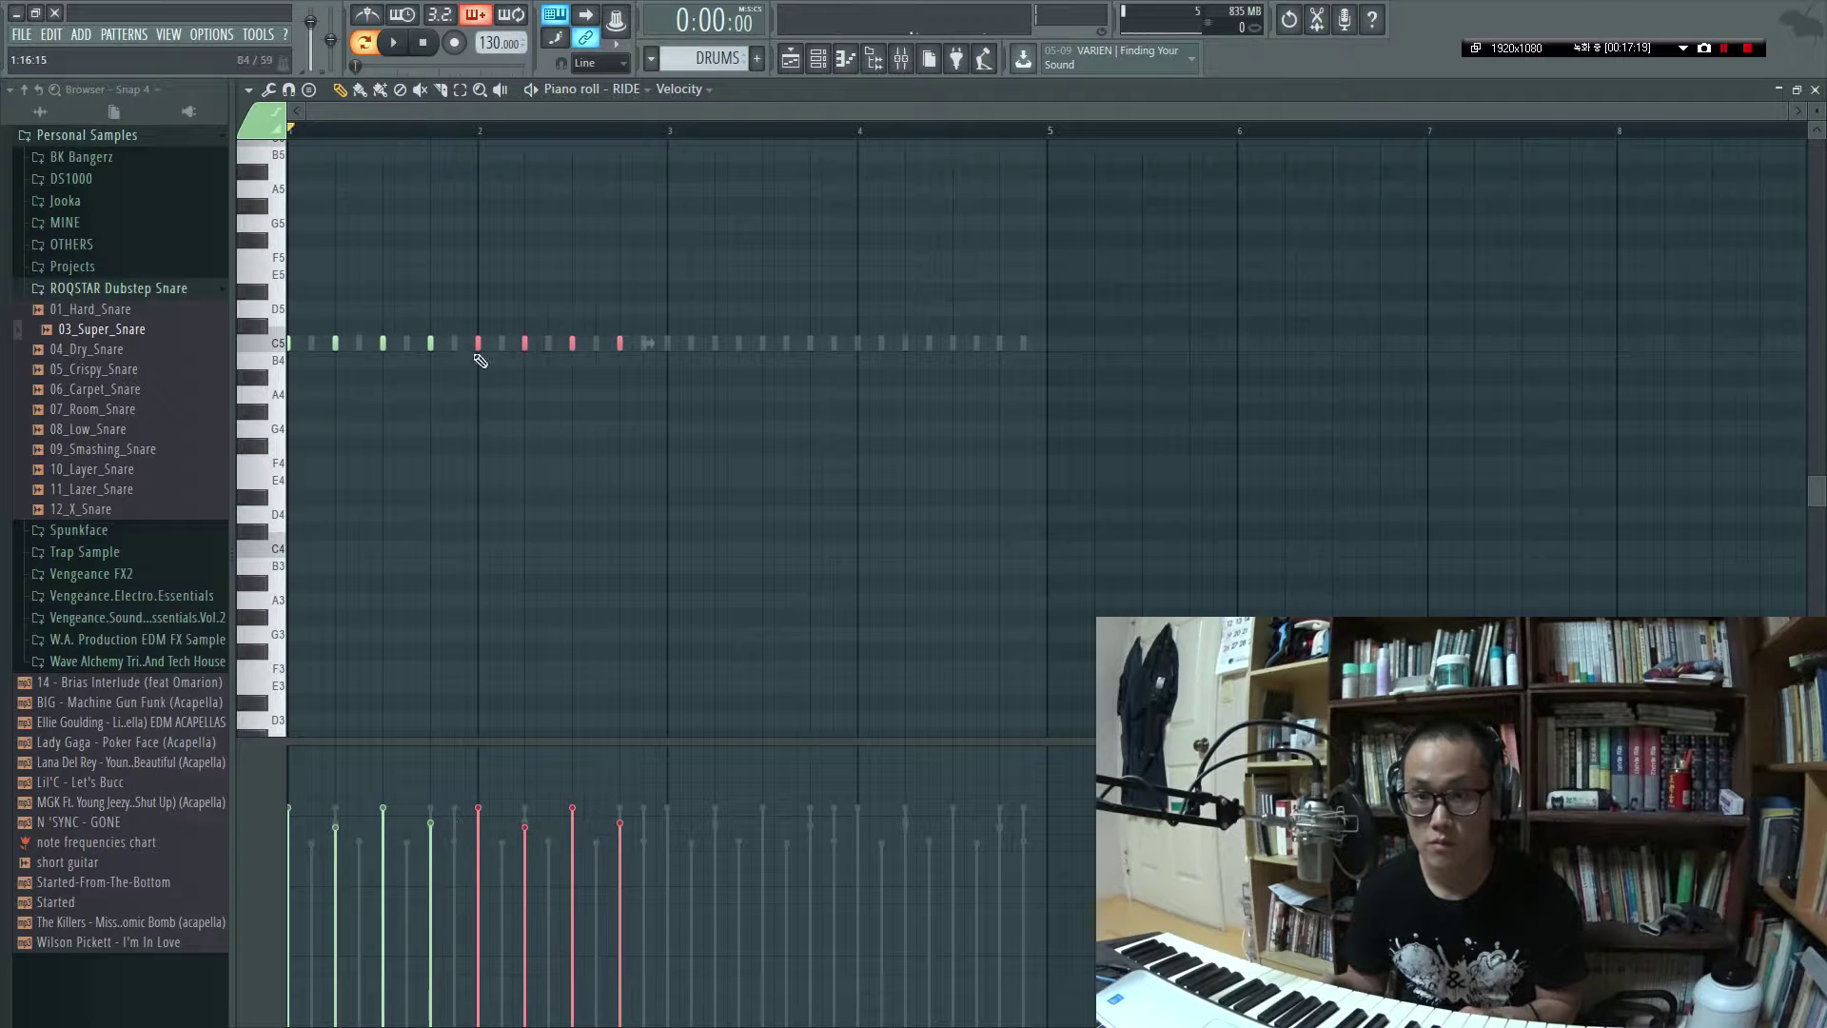
{"action": "key", "text": "ctrl+d"}
{"action": "key", "text": "ctrl+b"}
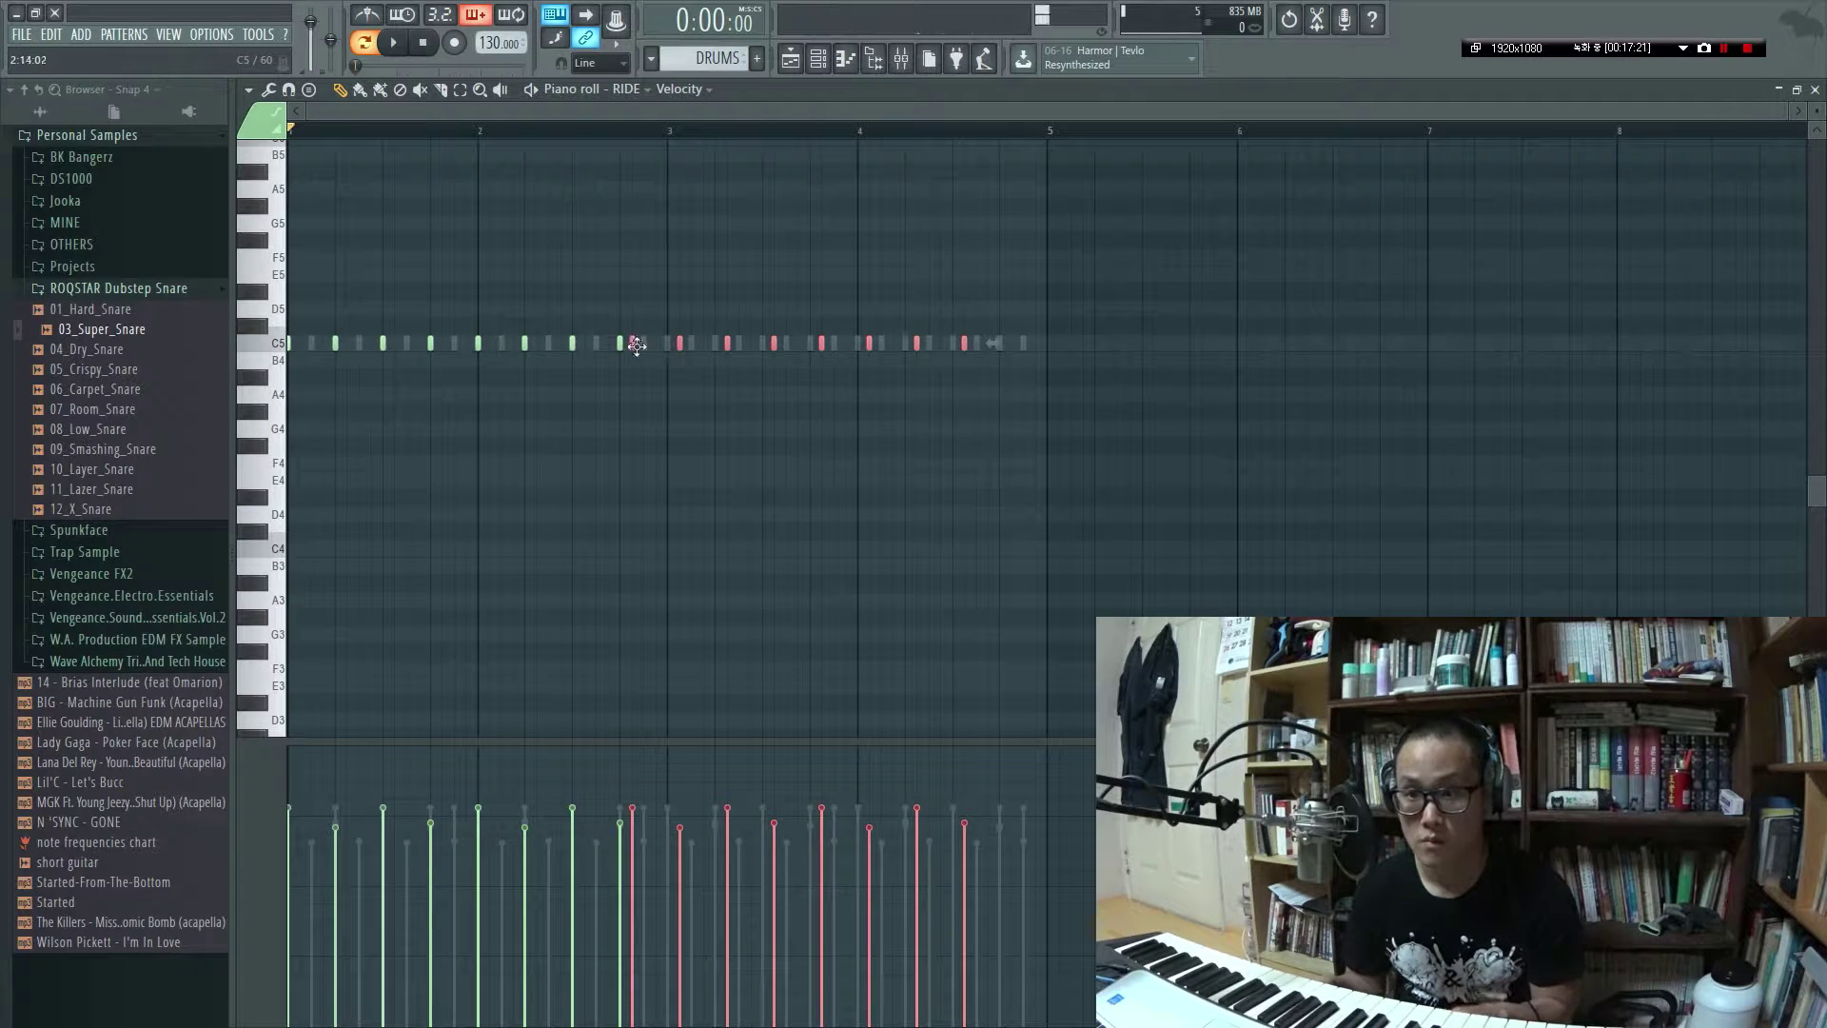
{"action": "left_click_drag", "start_coordinate": [637, 346], "coordinate": [673, 343]}
Copy the RIDE pattern into the CRASH row and lower the CRASH channel volume during playback
{"action": "key", "text": "F7"}
{"action": "key", "text": "ctrl+c"}
{"action": "left_click", "coordinate": [518, 574]}
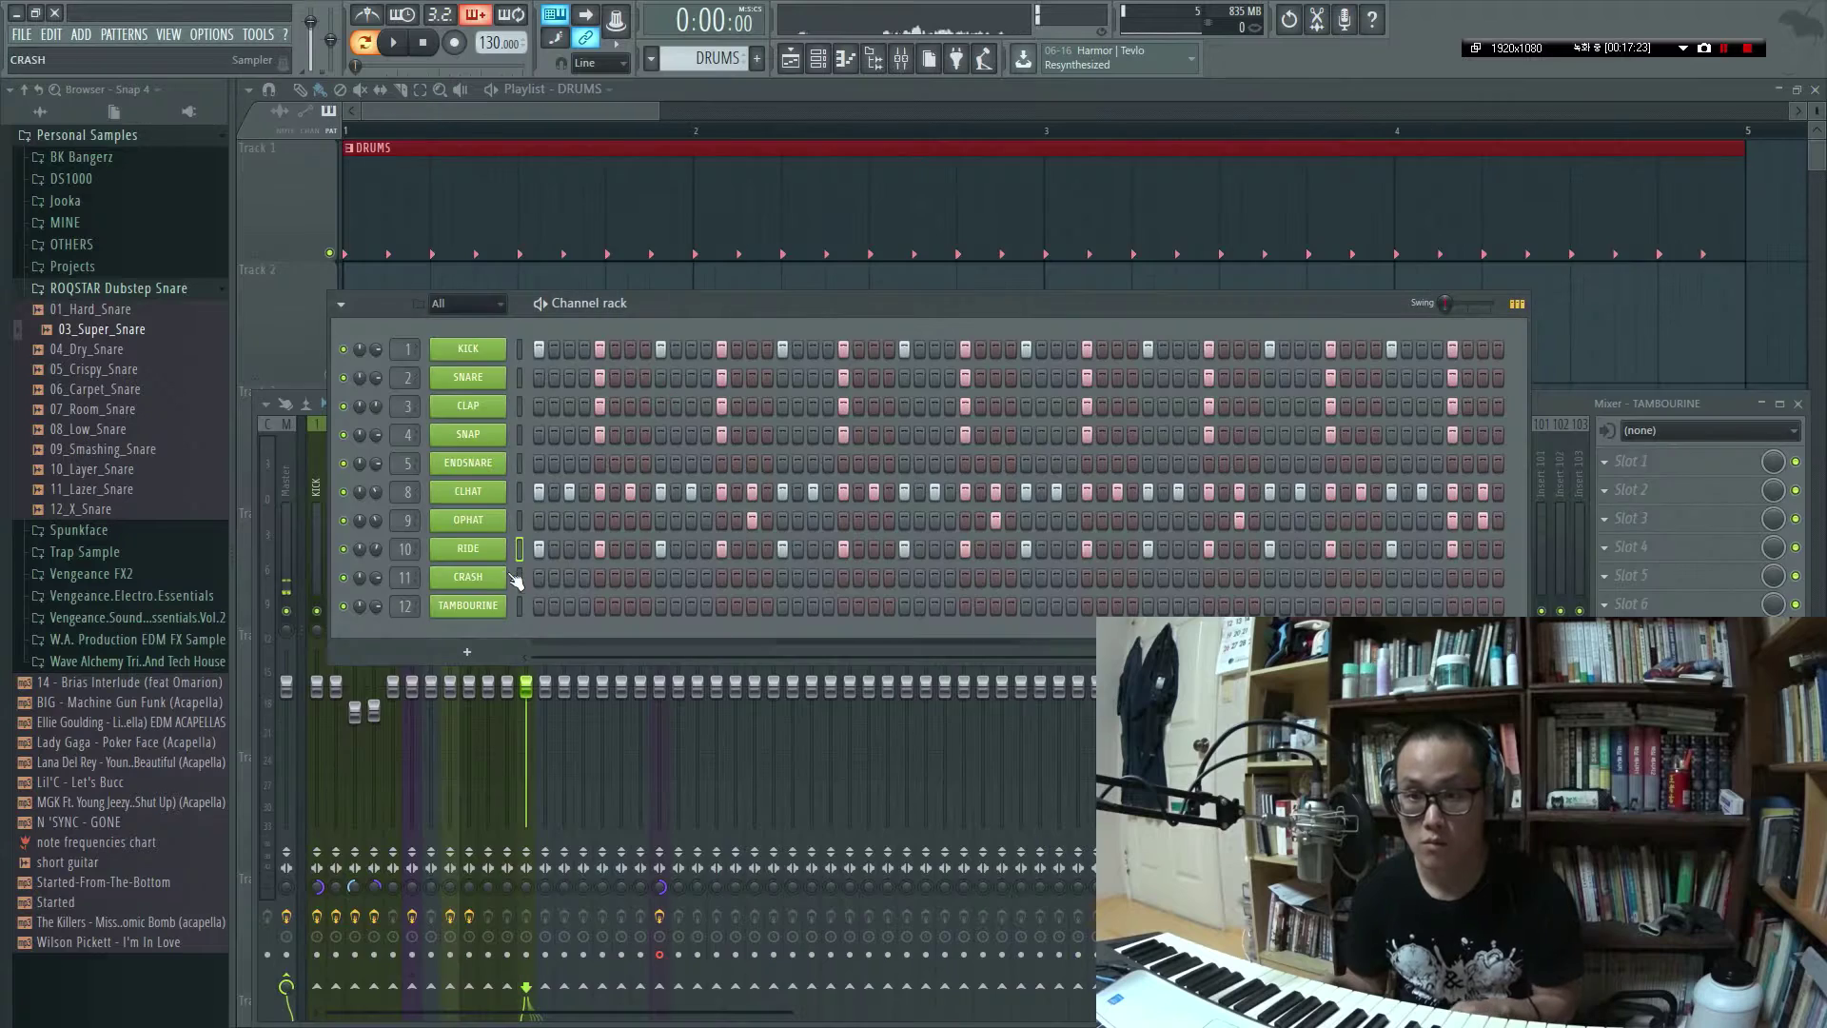
{"action": "key", "text": "ctrl+v"}
{"action": "key", "text": "space"}
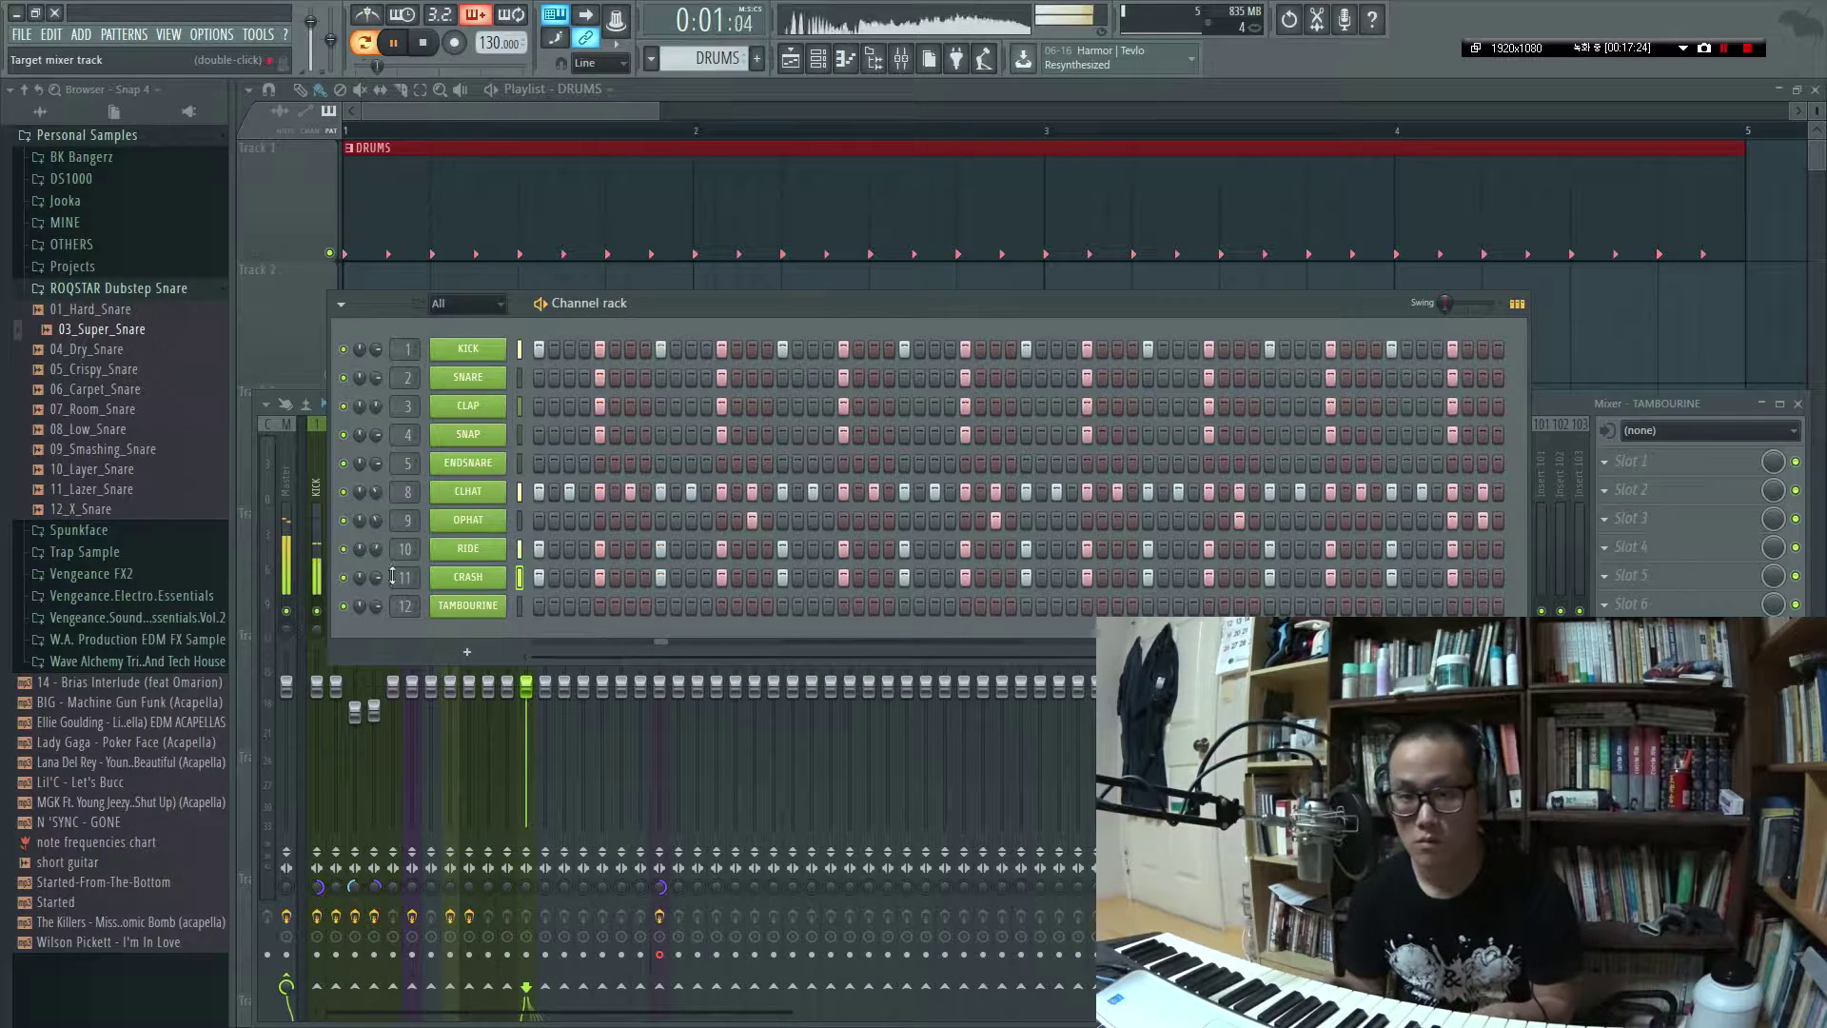
{"action": "left_click_drag", "start_coordinate": [376, 578], "coordinate": [376, 624]}
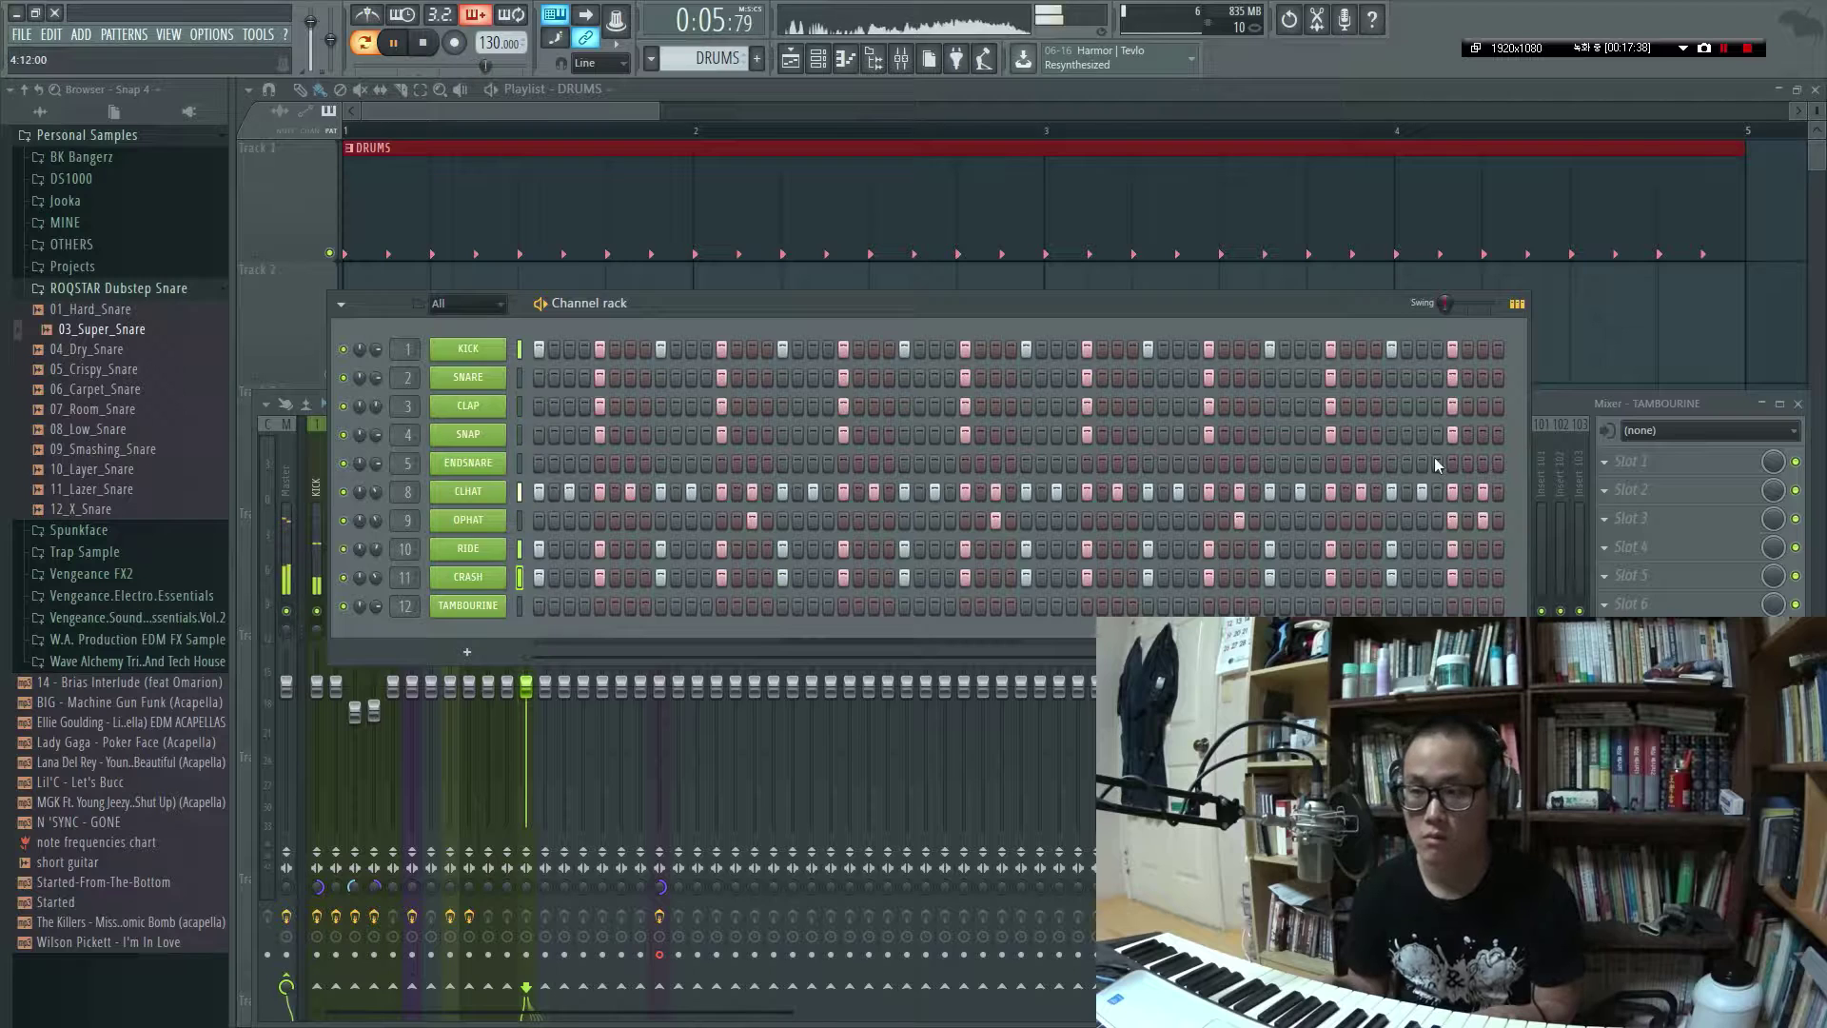
{"action": "key", "text": "space"}
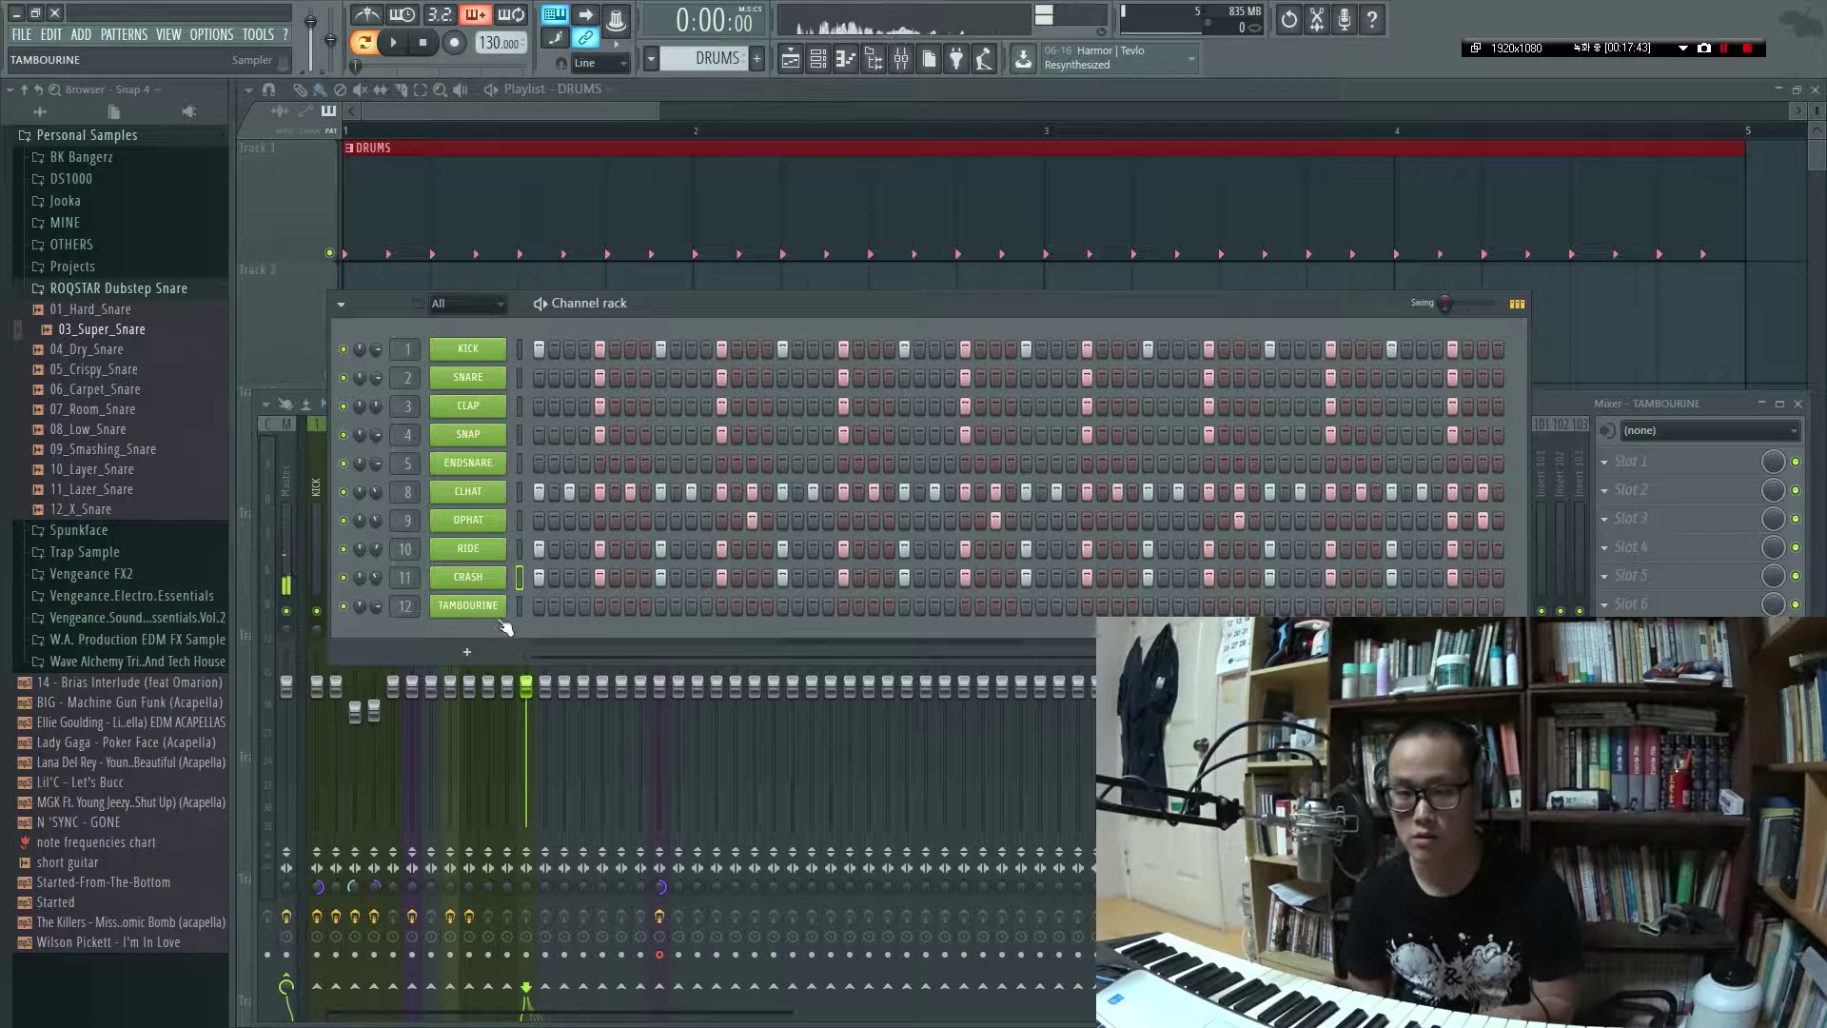
Fill the first 18 TAMBOURINE steps with consecutive hits and lower the channel volume during playback
{"action": "left_click_drag", "start_coordinate": [539, 607], "coordinate": [645, 609]}
{"action": "key", "text": "space"}
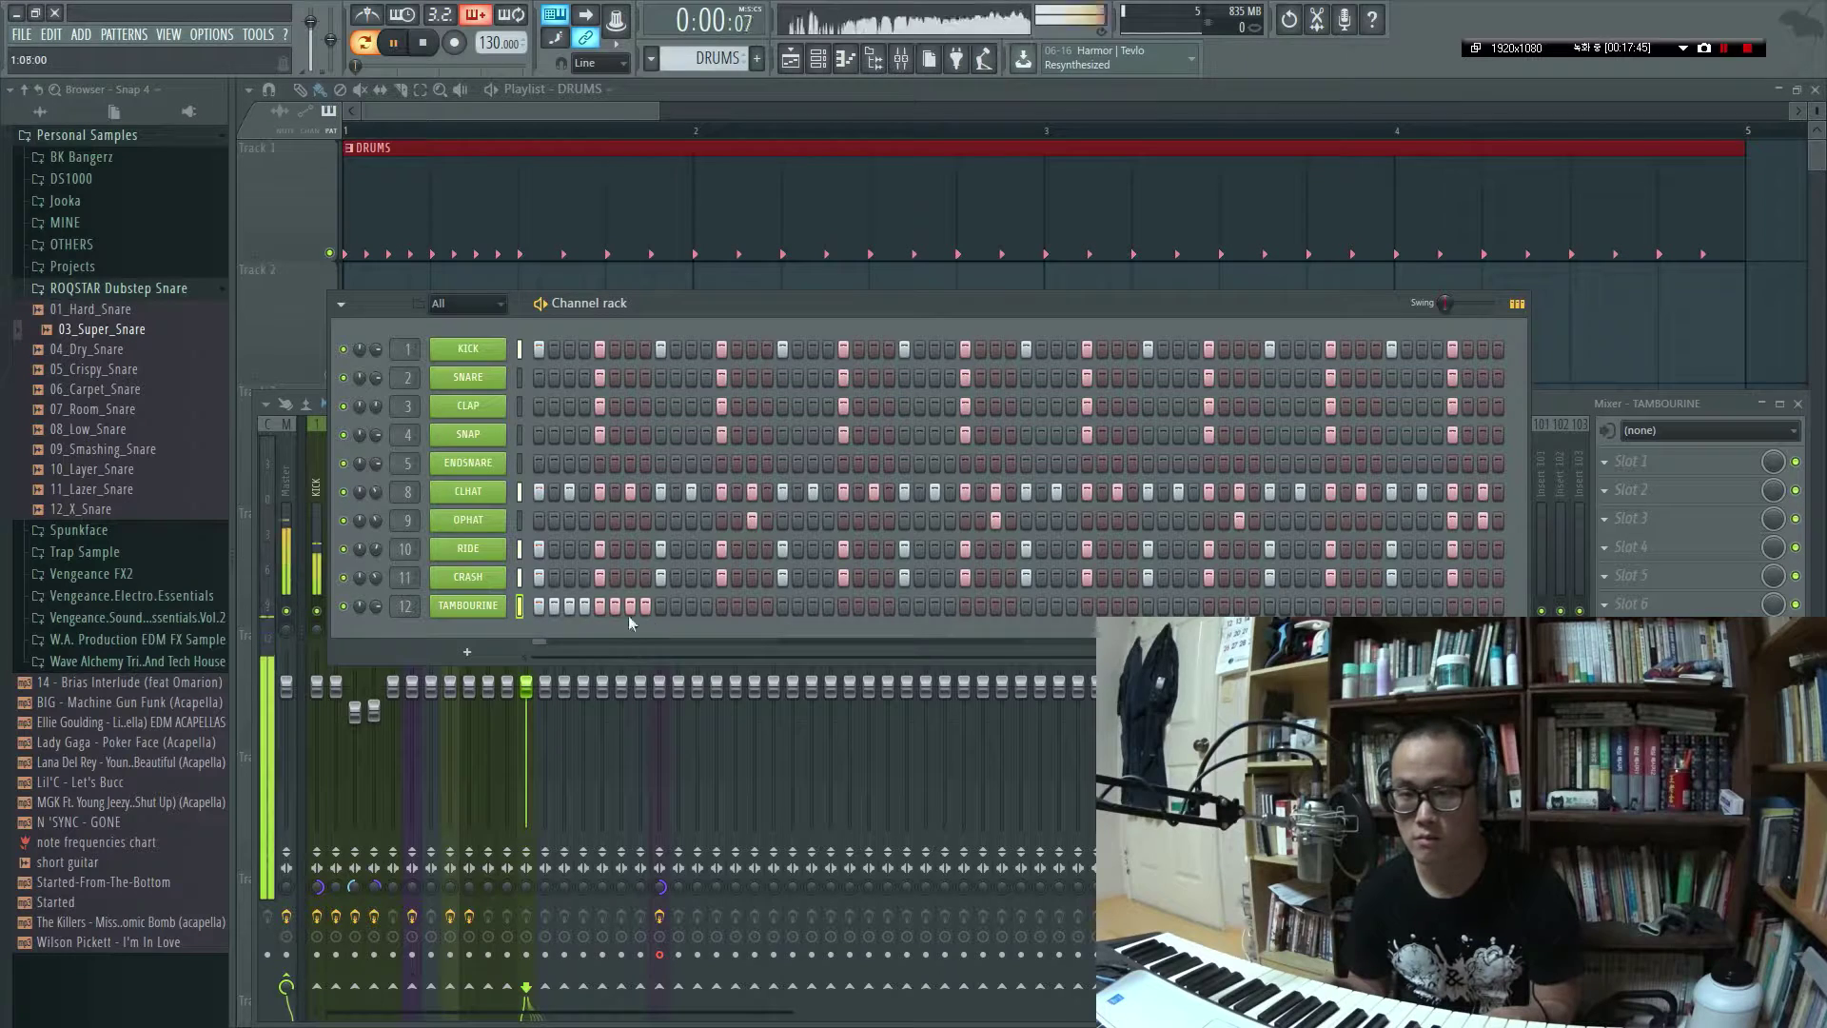
{"action": "left_click_drag", "start_coordinate": [375, 606], "coordinate": [375, 638]}
{"action": "key", "text": "space"}
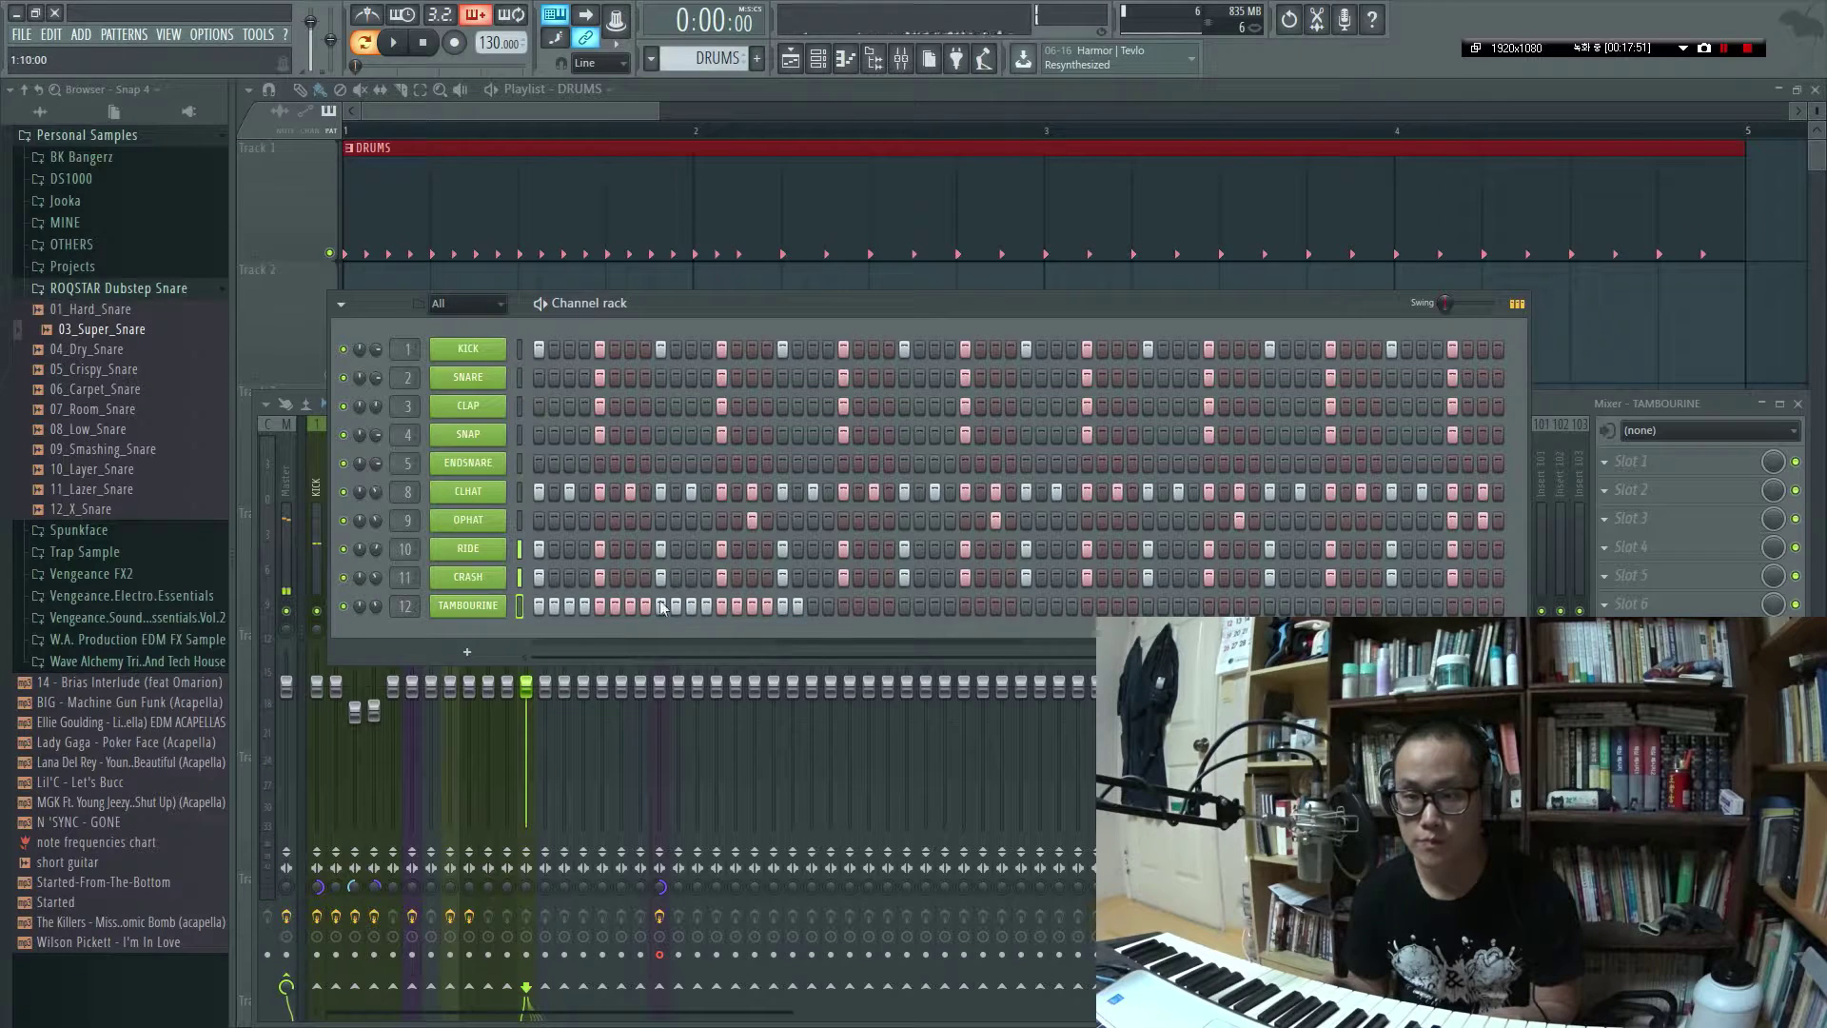
In the TAMBOURINE piano roll, keep only the first four notes and lower the velocities of the second, third and fourth by different amounts
{"action": "right_click", "coordinate": [499, 601]}
{"action": "left_click", "coordinate": [522, 602]}
{"action": "scroll", "coordinate": [474, 447], "scroll_direction": "down", "scroll_amount": 2}
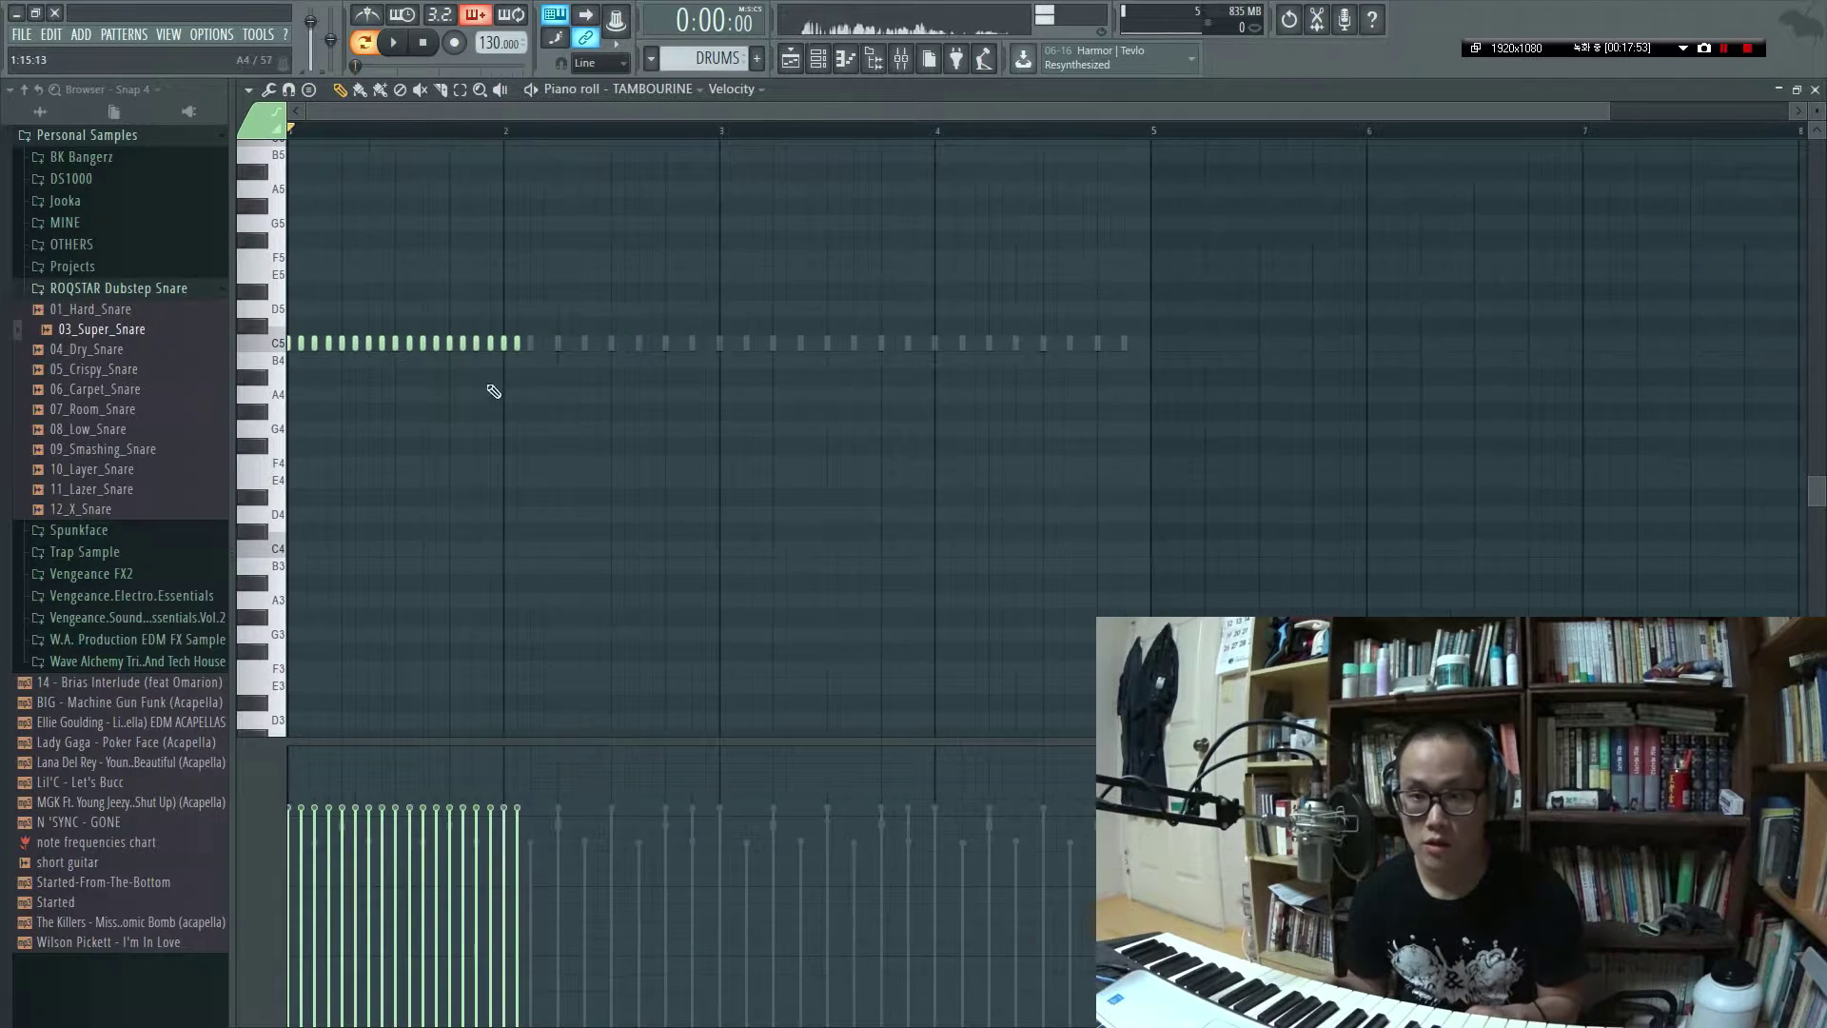
{"action": "right_click", "coordinate": [514, 343]}
{"action": "right_click", "coordinate": [503, 343]}
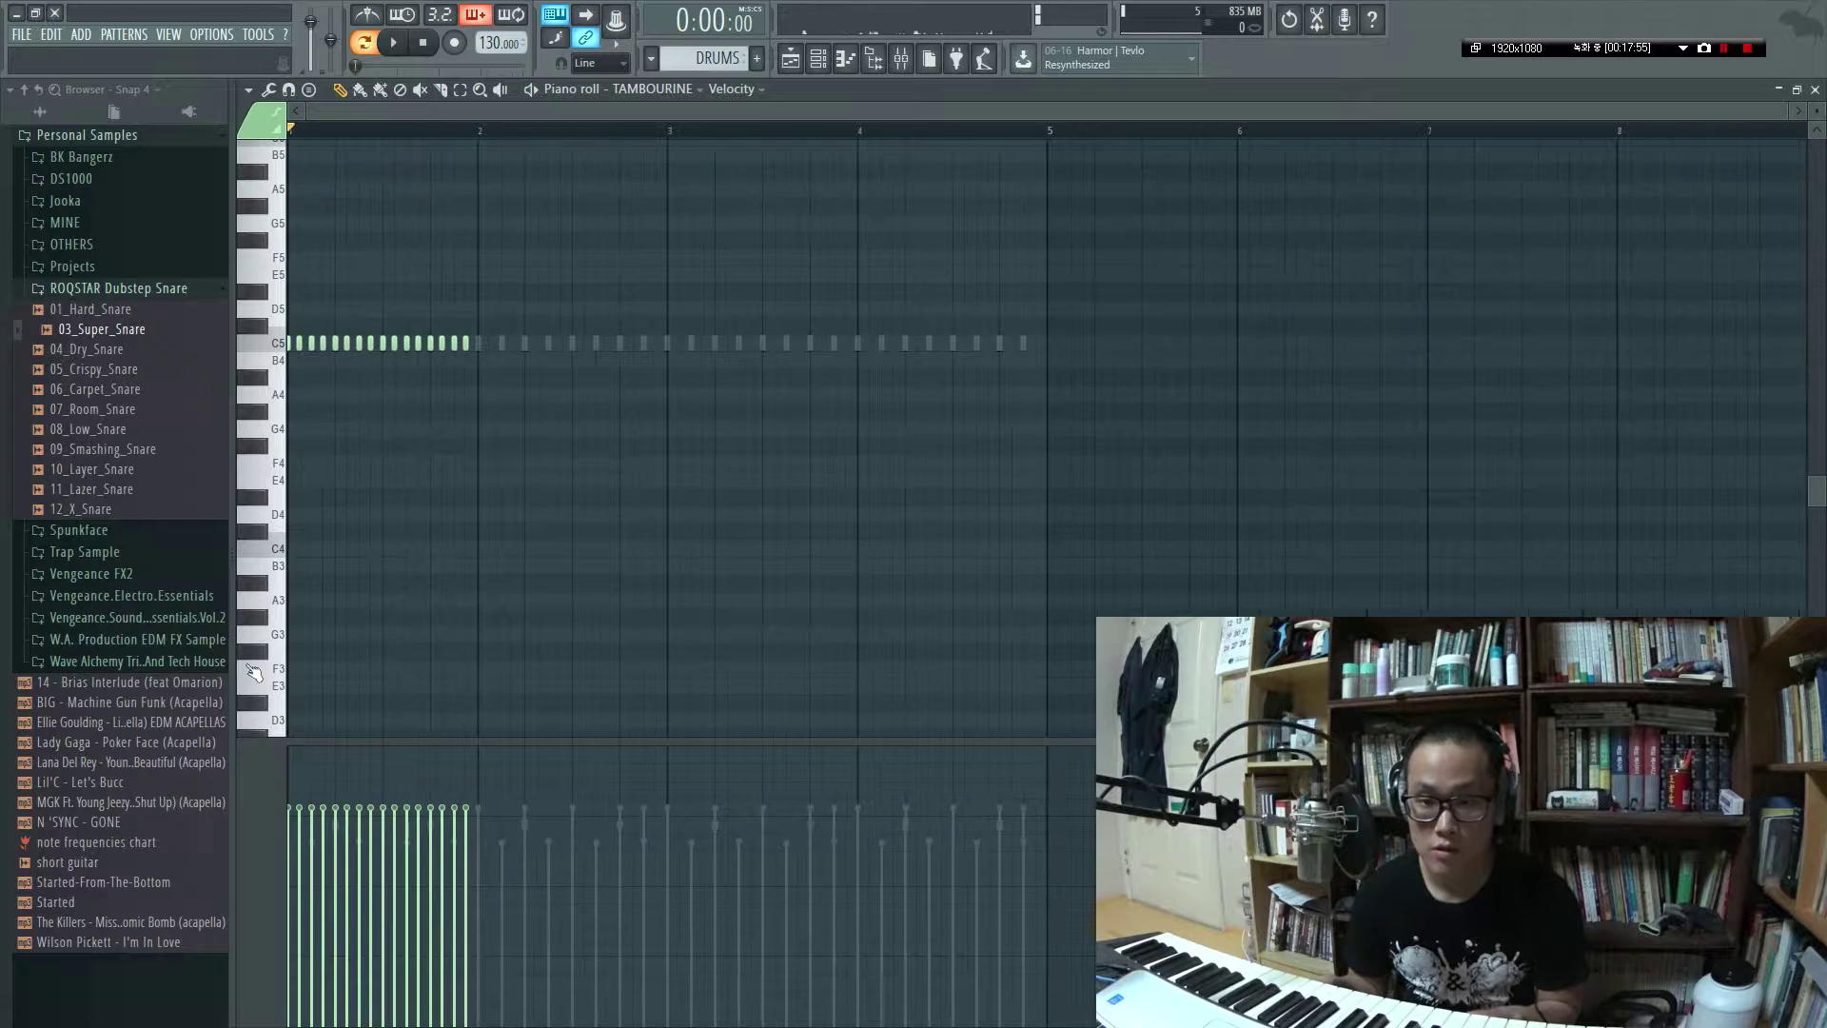
{"action": "scroll", "coordinate": [350, 483], "scroll_direction": "up", "scroll_amount": 5}
{"action": "left_click_drag", "start_coordinate": [470, 388], "coordinate": [1069, 179]}
{"action": "key", "text": "Delete"}
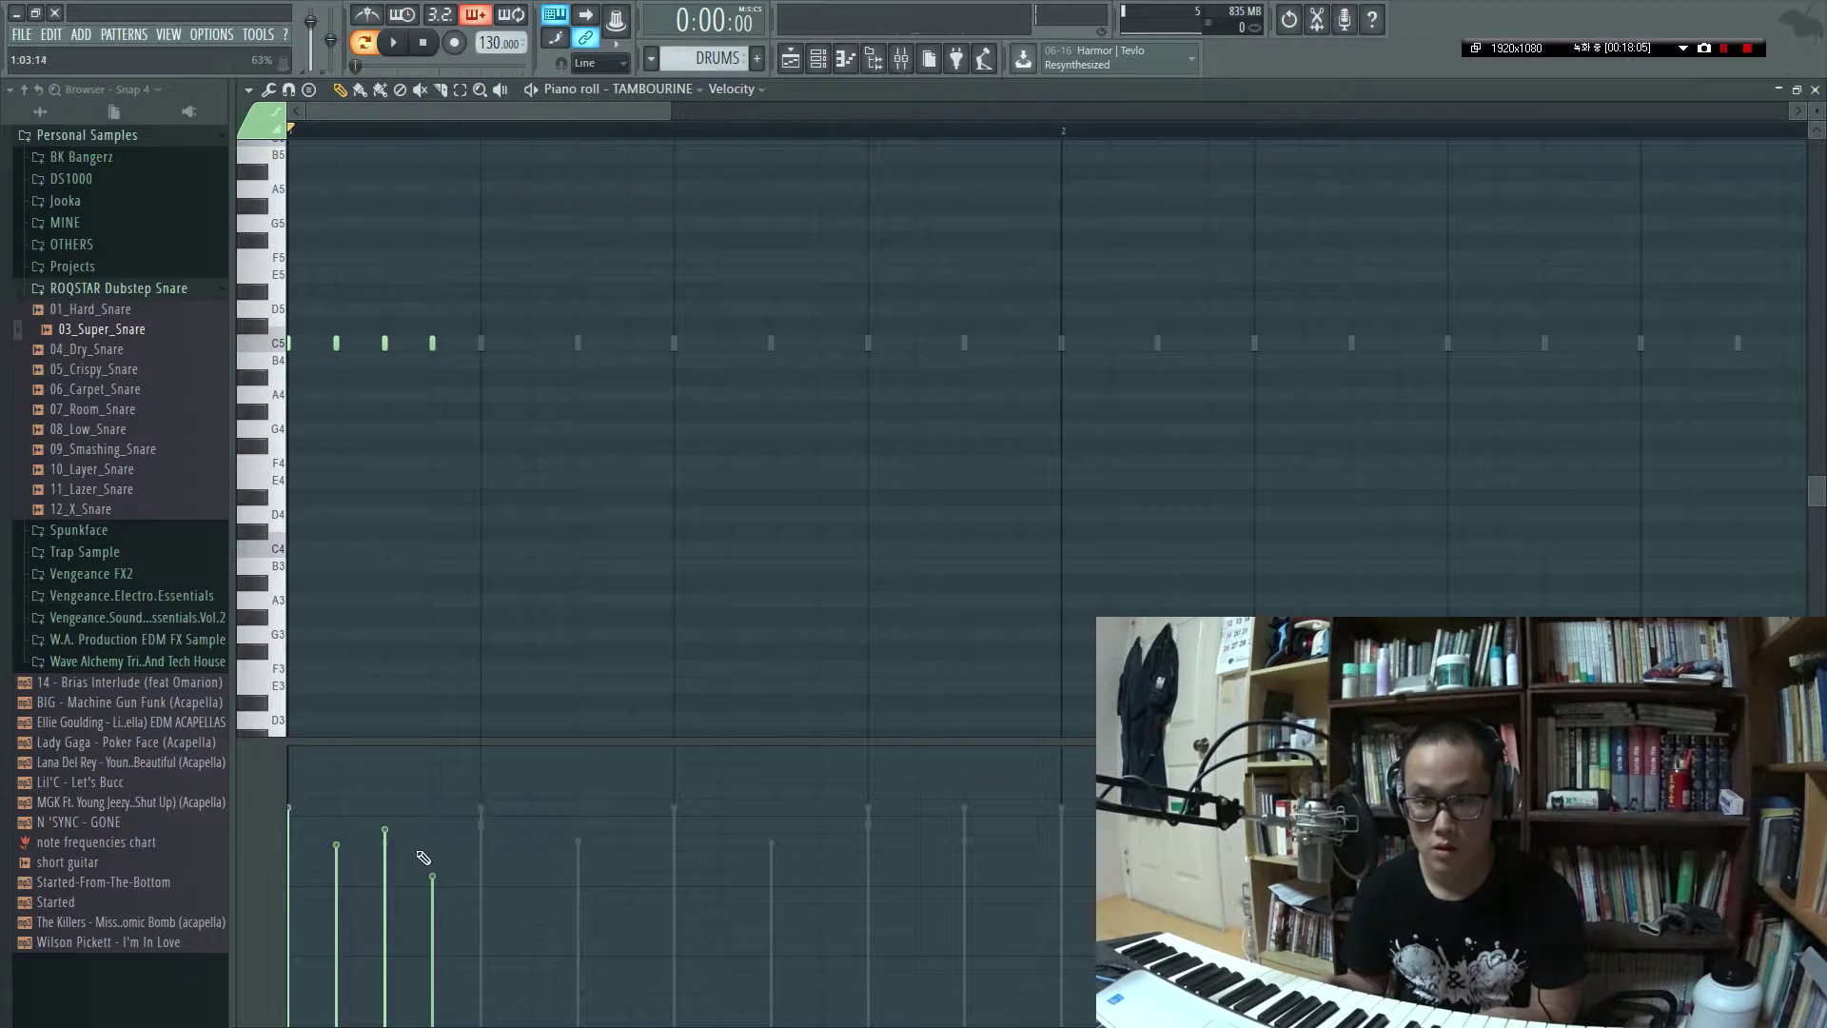
{"action": "key", "text": "space"}
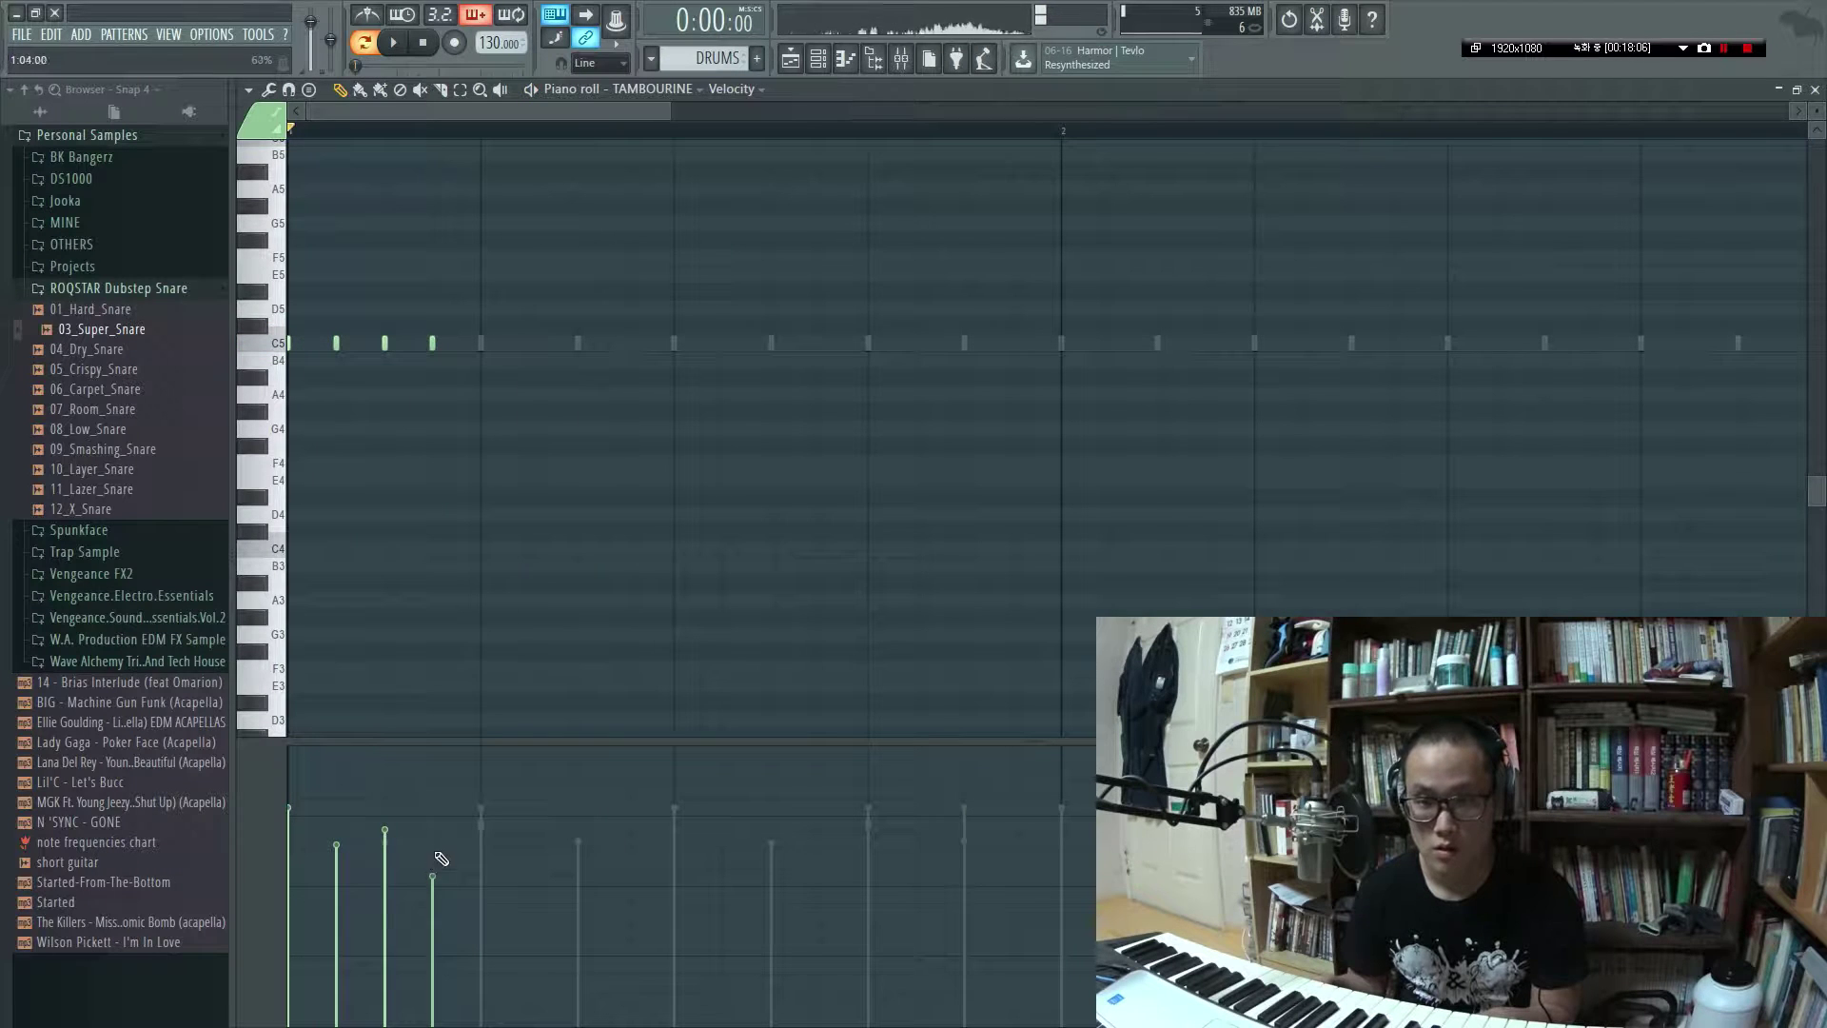
{"action": "key", "text": "space"}
Duplicate the four-note TAMBOURINE velocity group until the first bar is full, and play it back
{"action": "key", "text": "ctrl+b"}
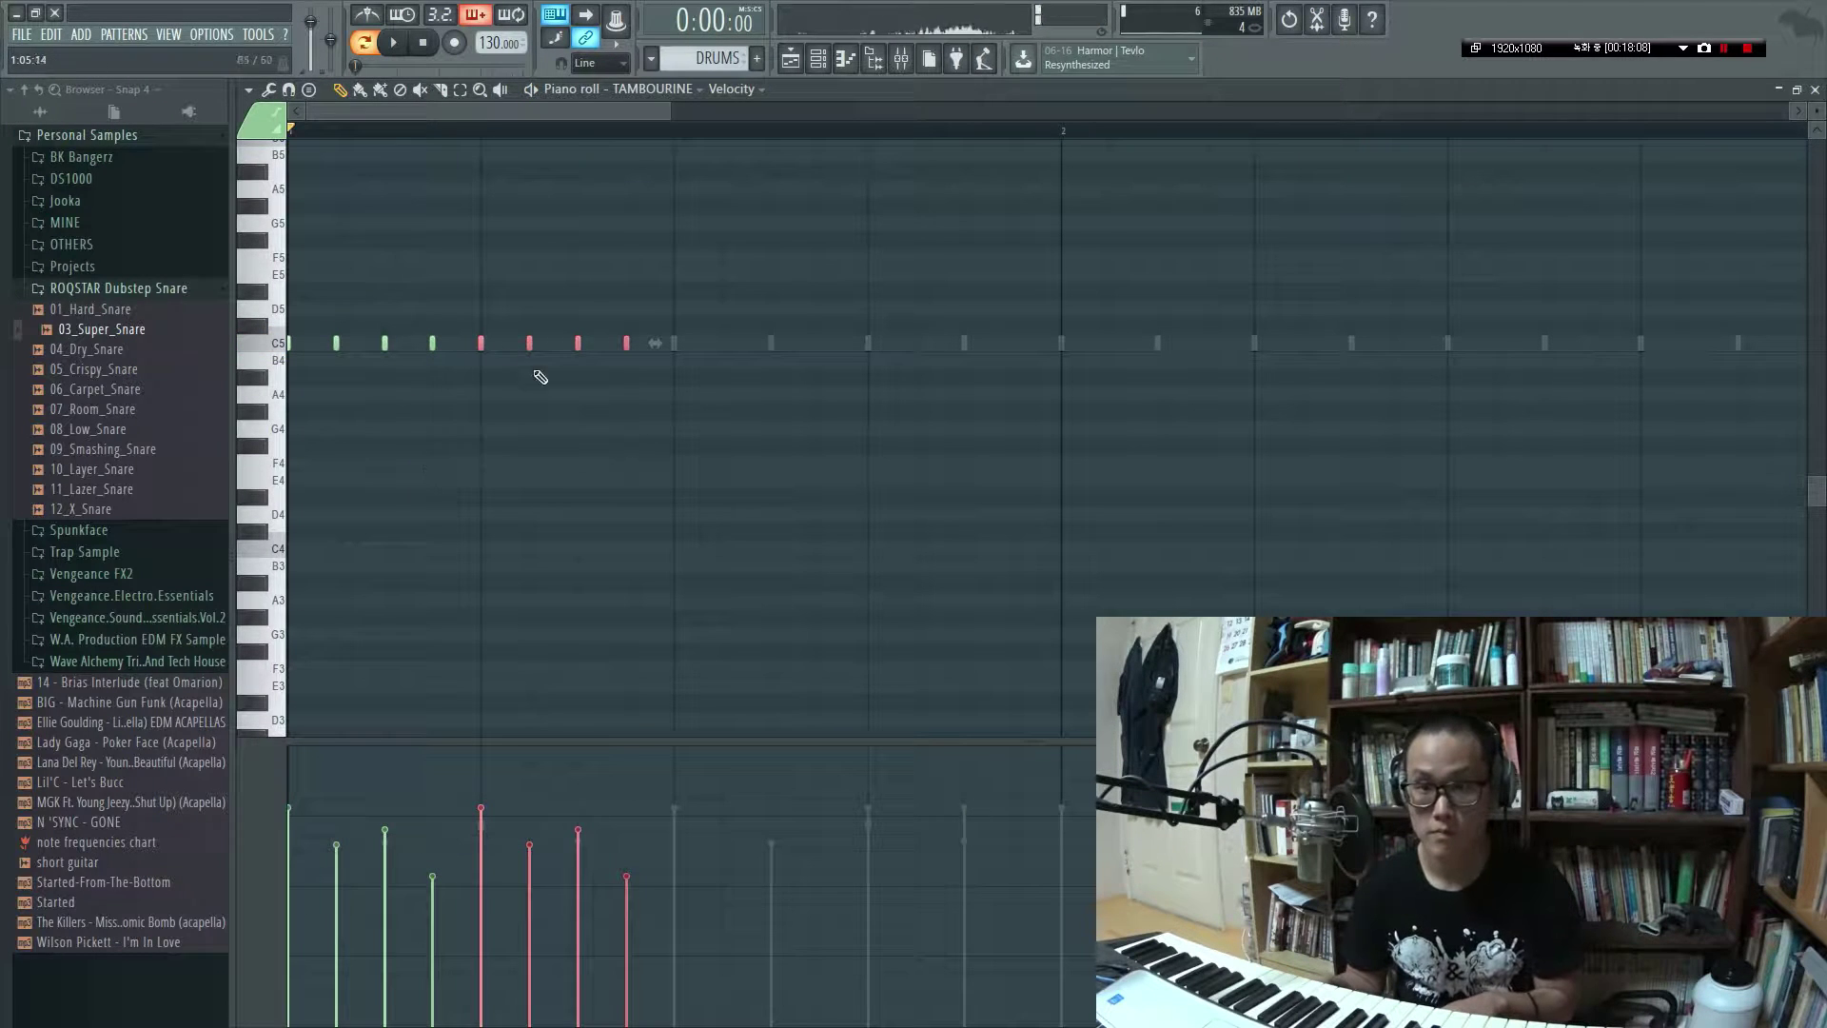
{"action": "key", "text": "ctrl+b"}
{"action": "key", "text": "space"}
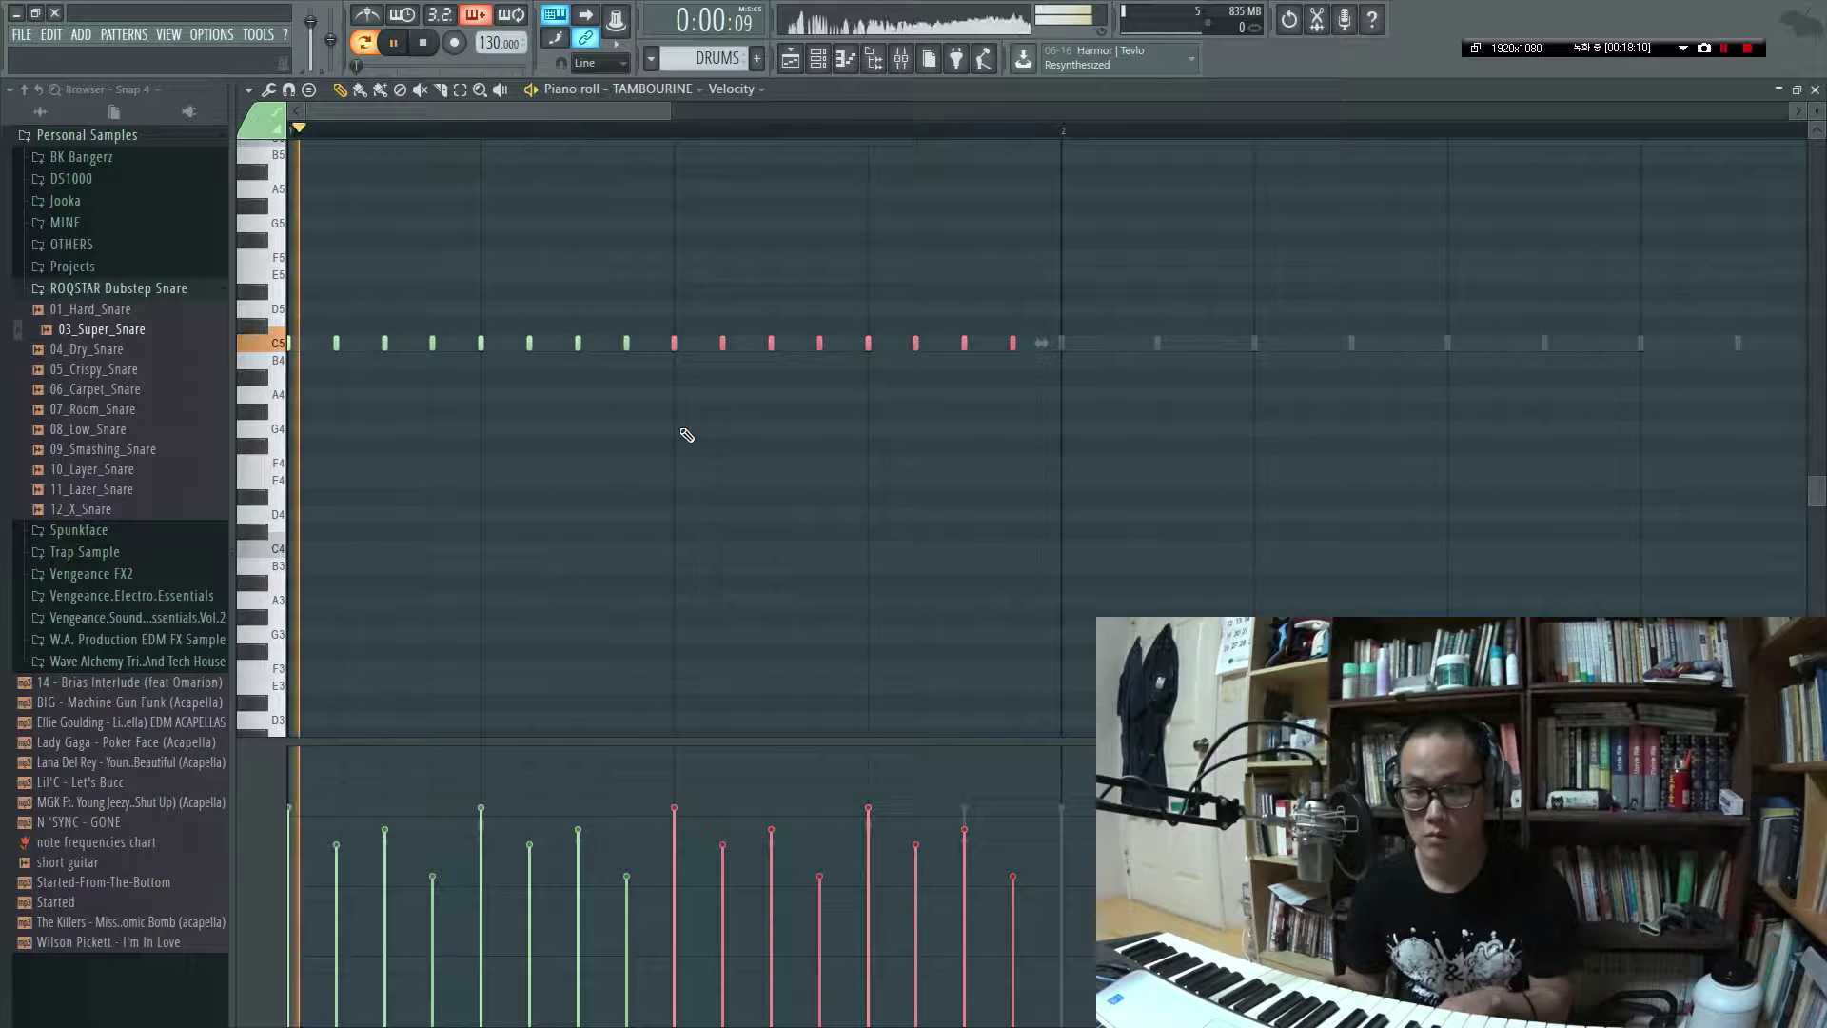
{"action": "scroll", "coordinate": [688, 447], "scroll_direction": "down", "scroll_amount": 2}
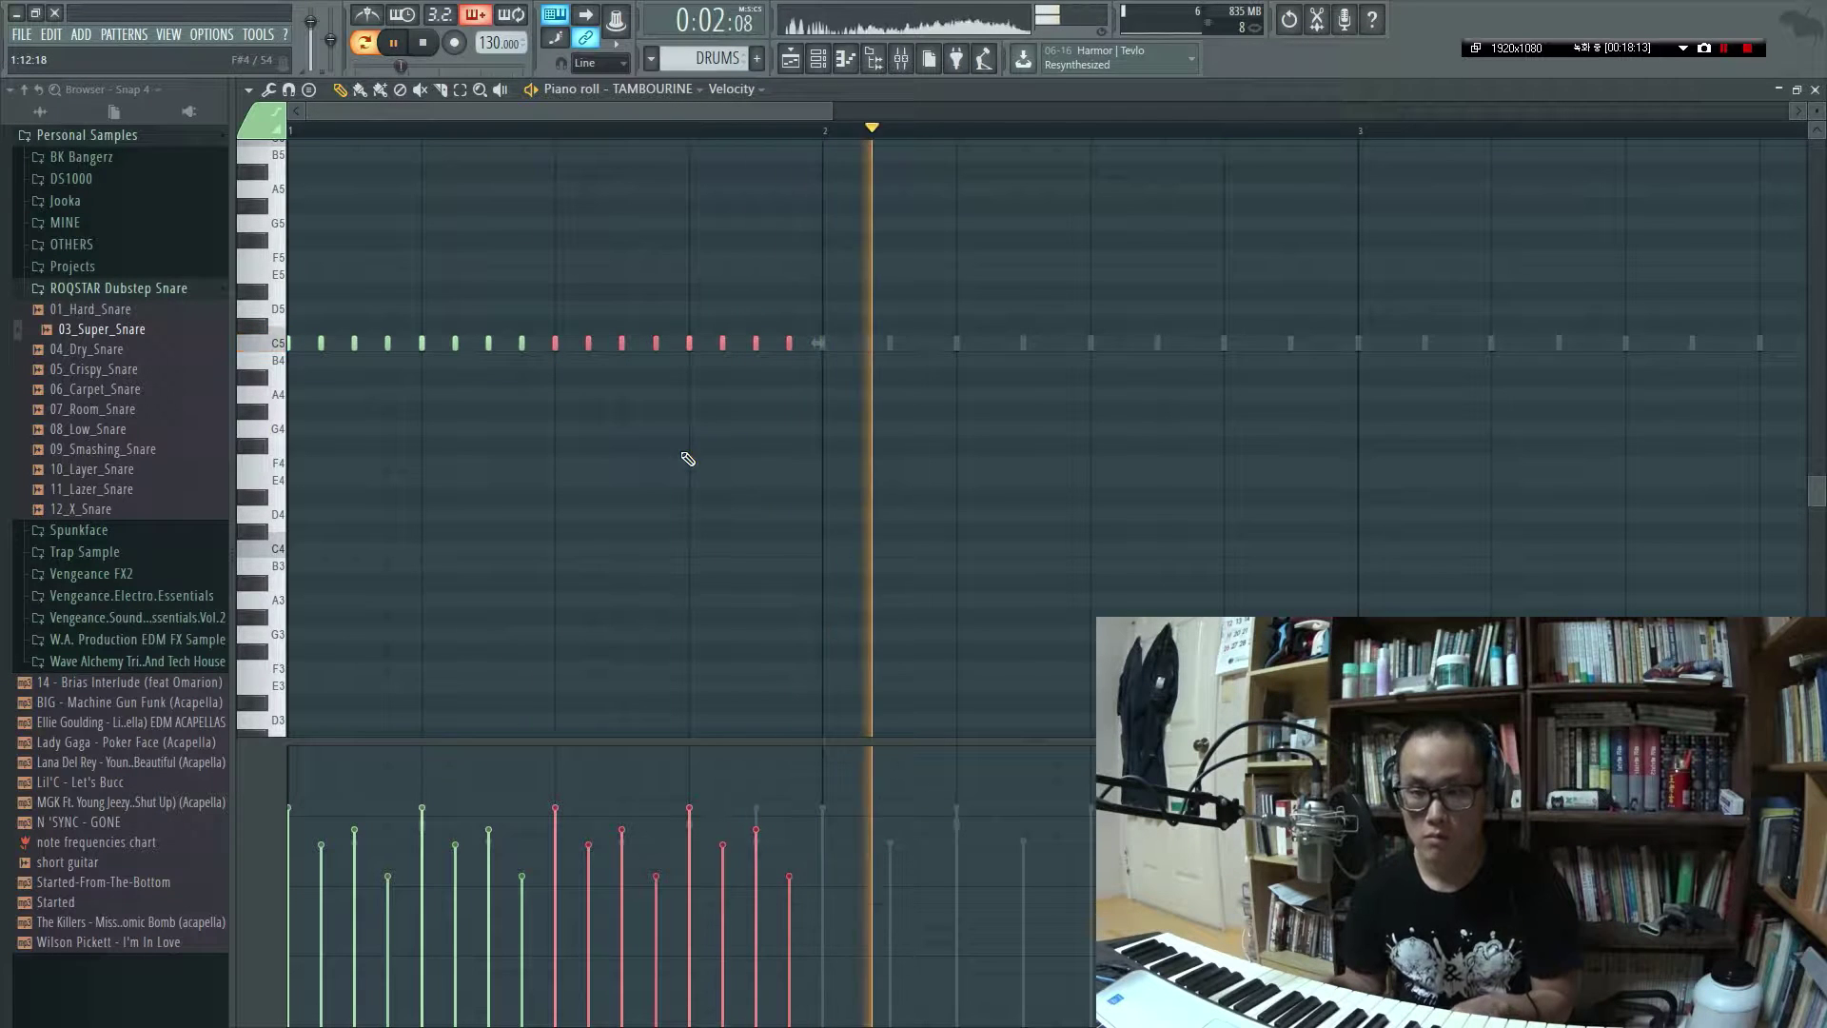
{"action": "key", "text": "space"}
Extend the repeating TAMBOURINE notes through bars two, three and four by duplicating them
{"action": "key", "text": "ctrl+b"}
{"action": "key", "text": "ctrl+b"}
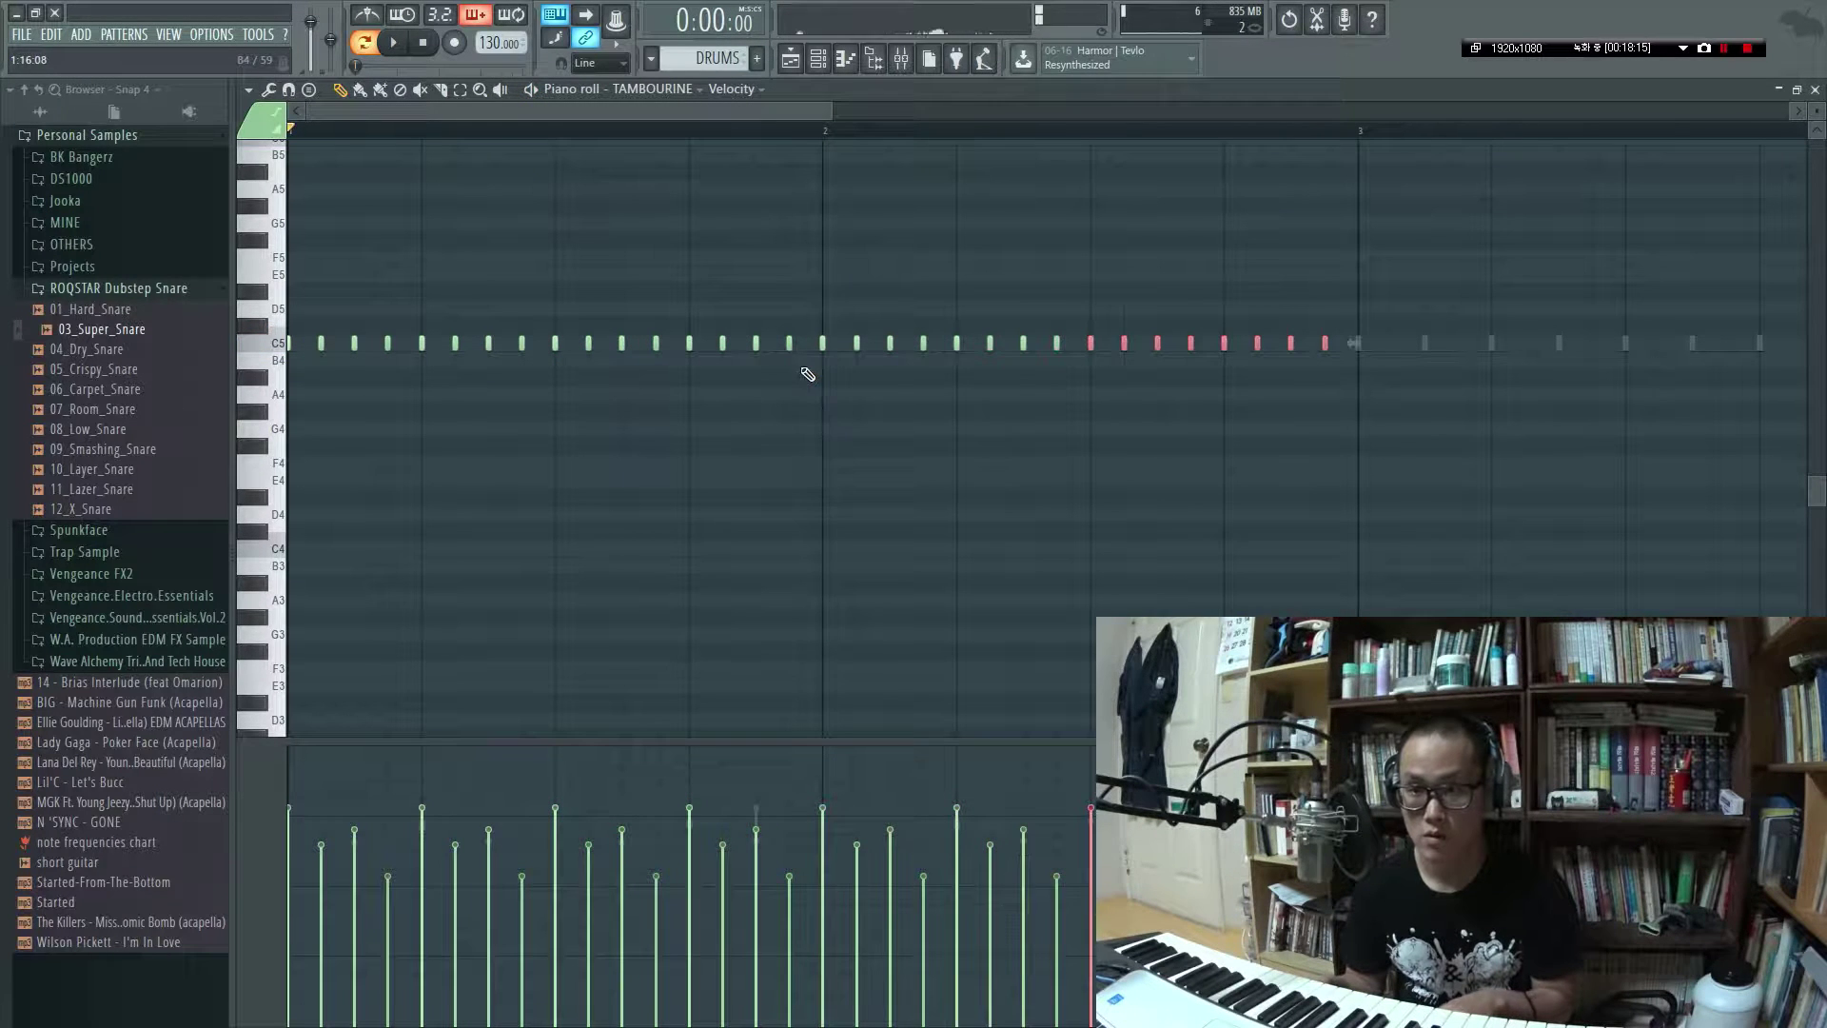
{"action": "key", "text": "ctrl+b"}
{"action": "key", "text": "ctrl+b"}
{"action": "scroll", "coordinate": [808, 381], "scroll_direction": "right", "scroll_amount": 2}
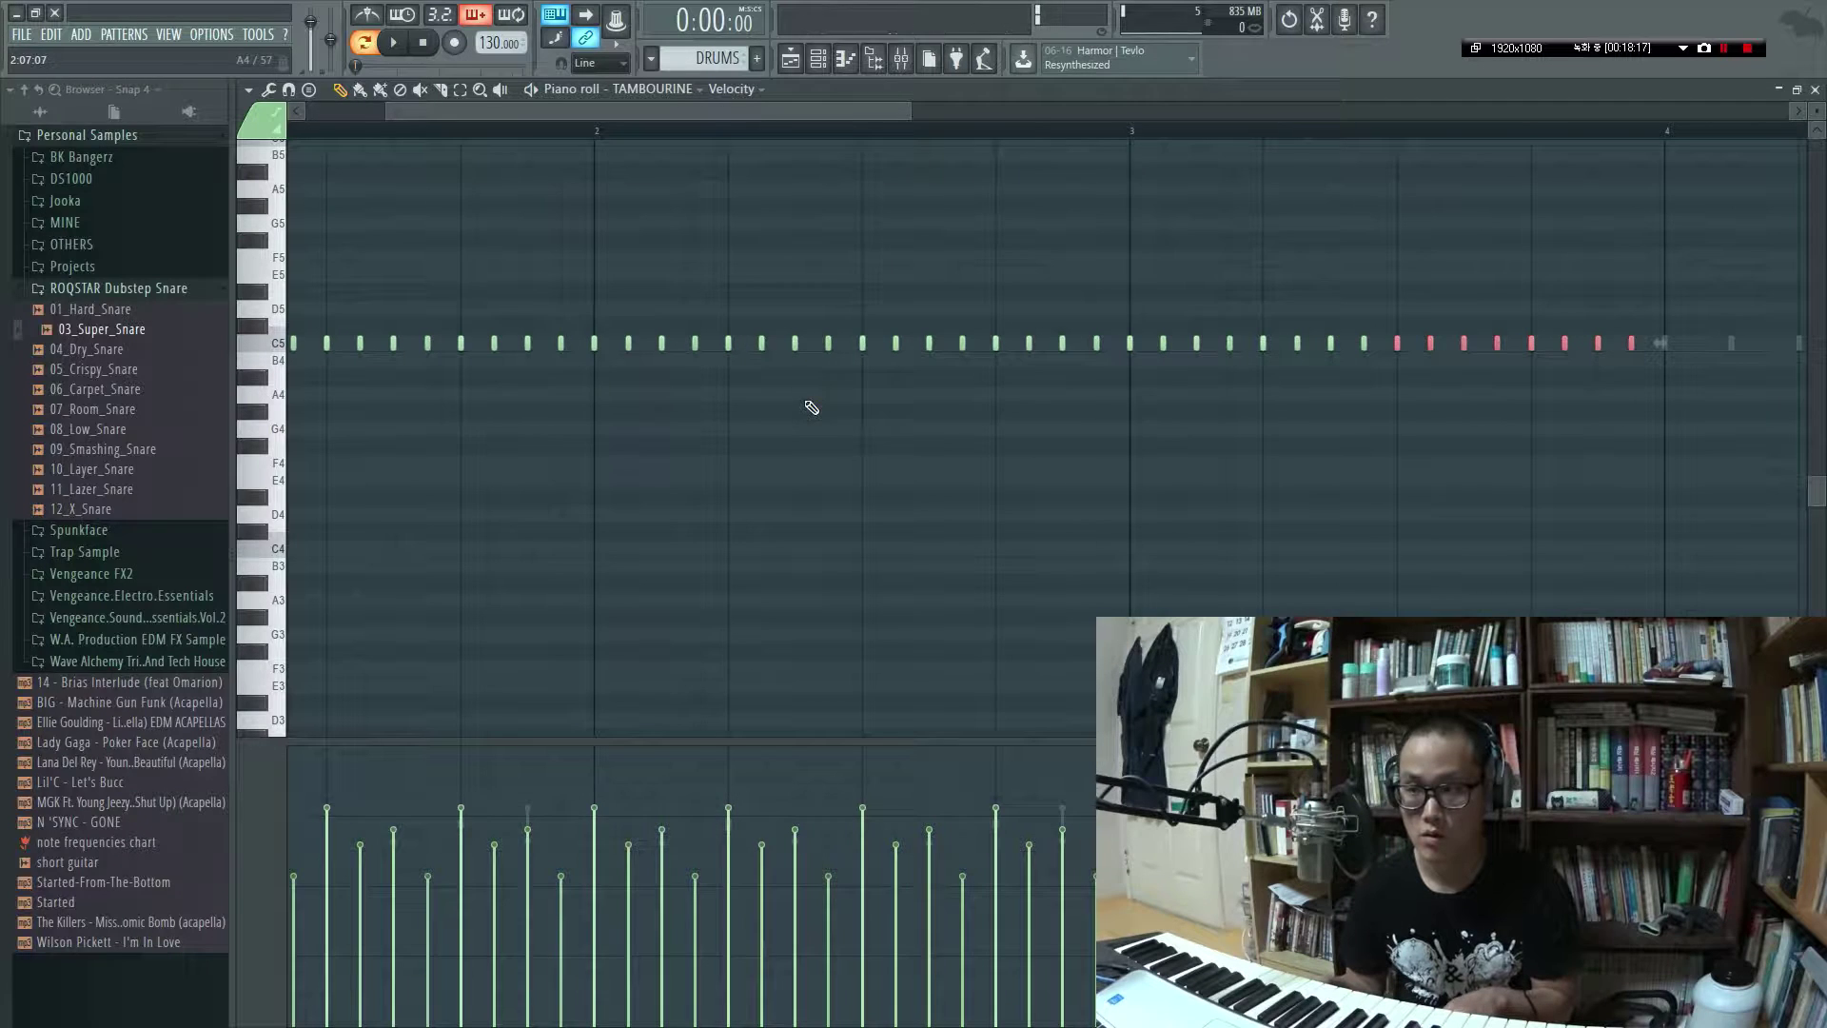
{"action": "scroll", "coordinate": [812, 407], "scroll_direction": "down", "scroll_amount": 4}
{"action": "left_click", "coordinate": [606, 542], "text": "ctrl"}
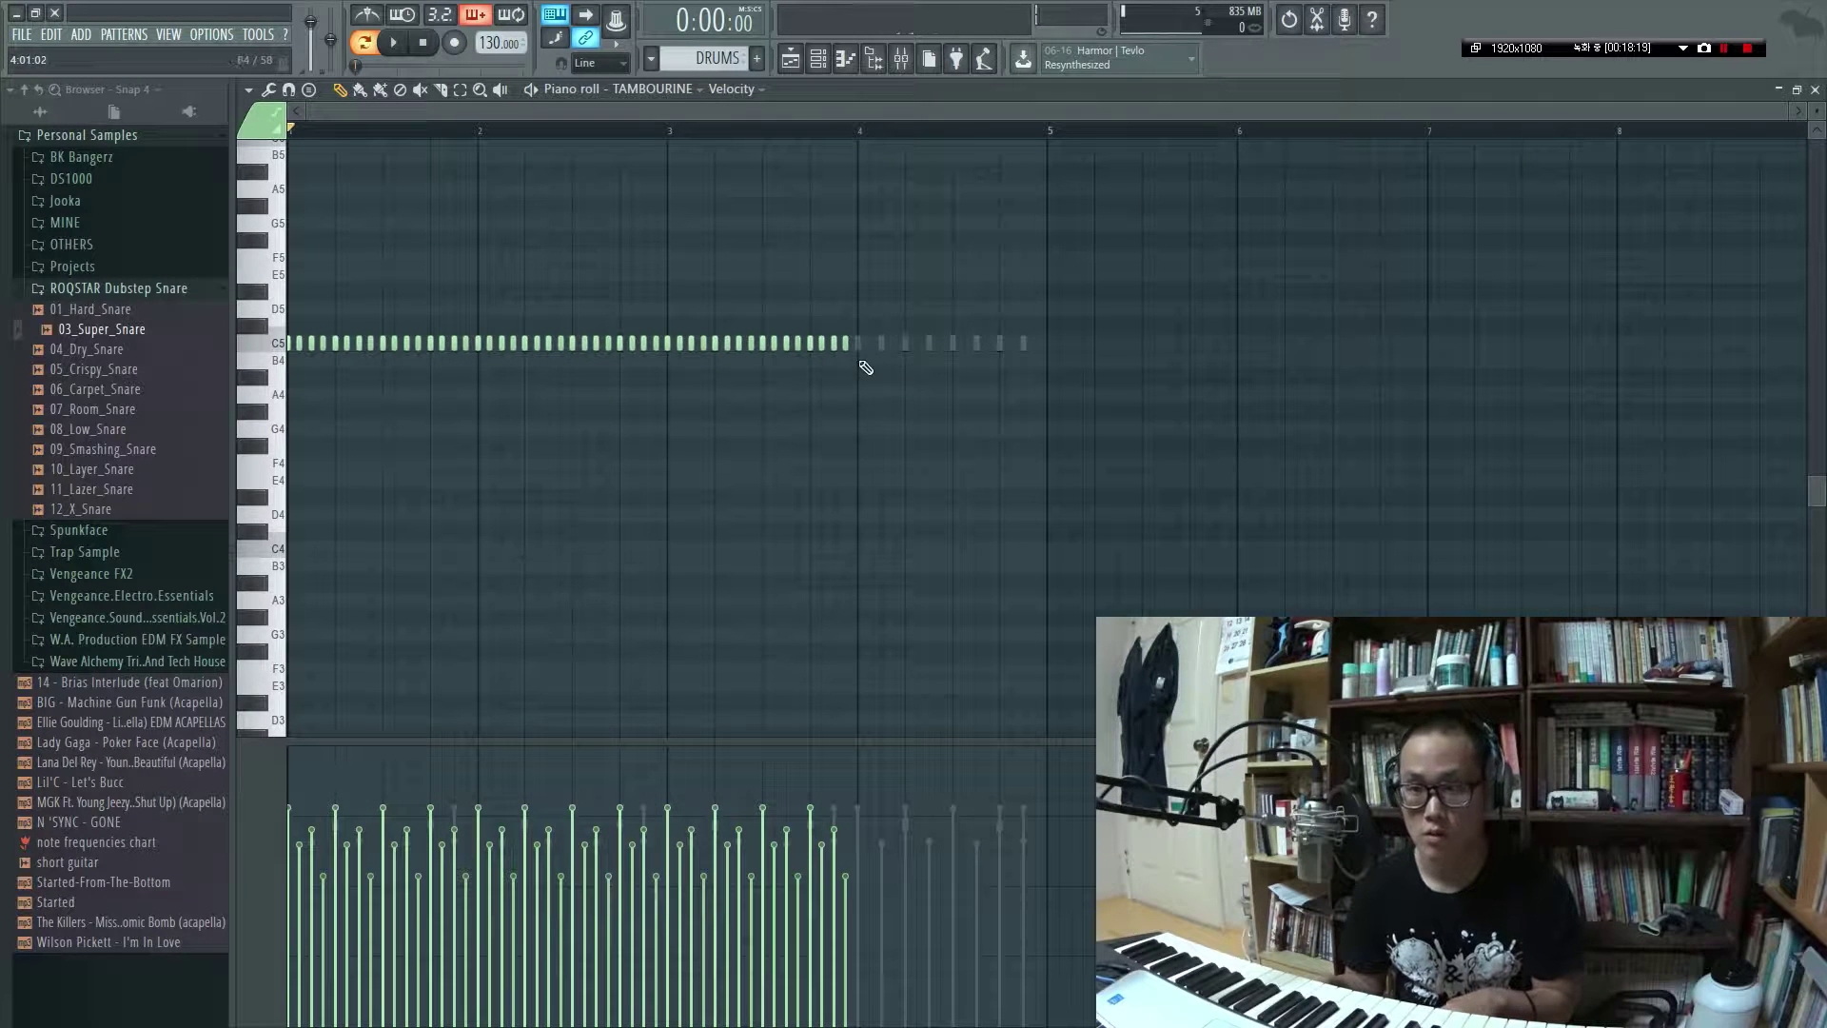
{"action": "left_click_drag", "start_coordinate": [860, 367], "coordinate": [802, 335], "text": "ctrl"}
{"action": "left_click", "coordinate": [896, 480], "text": "ctrl"}
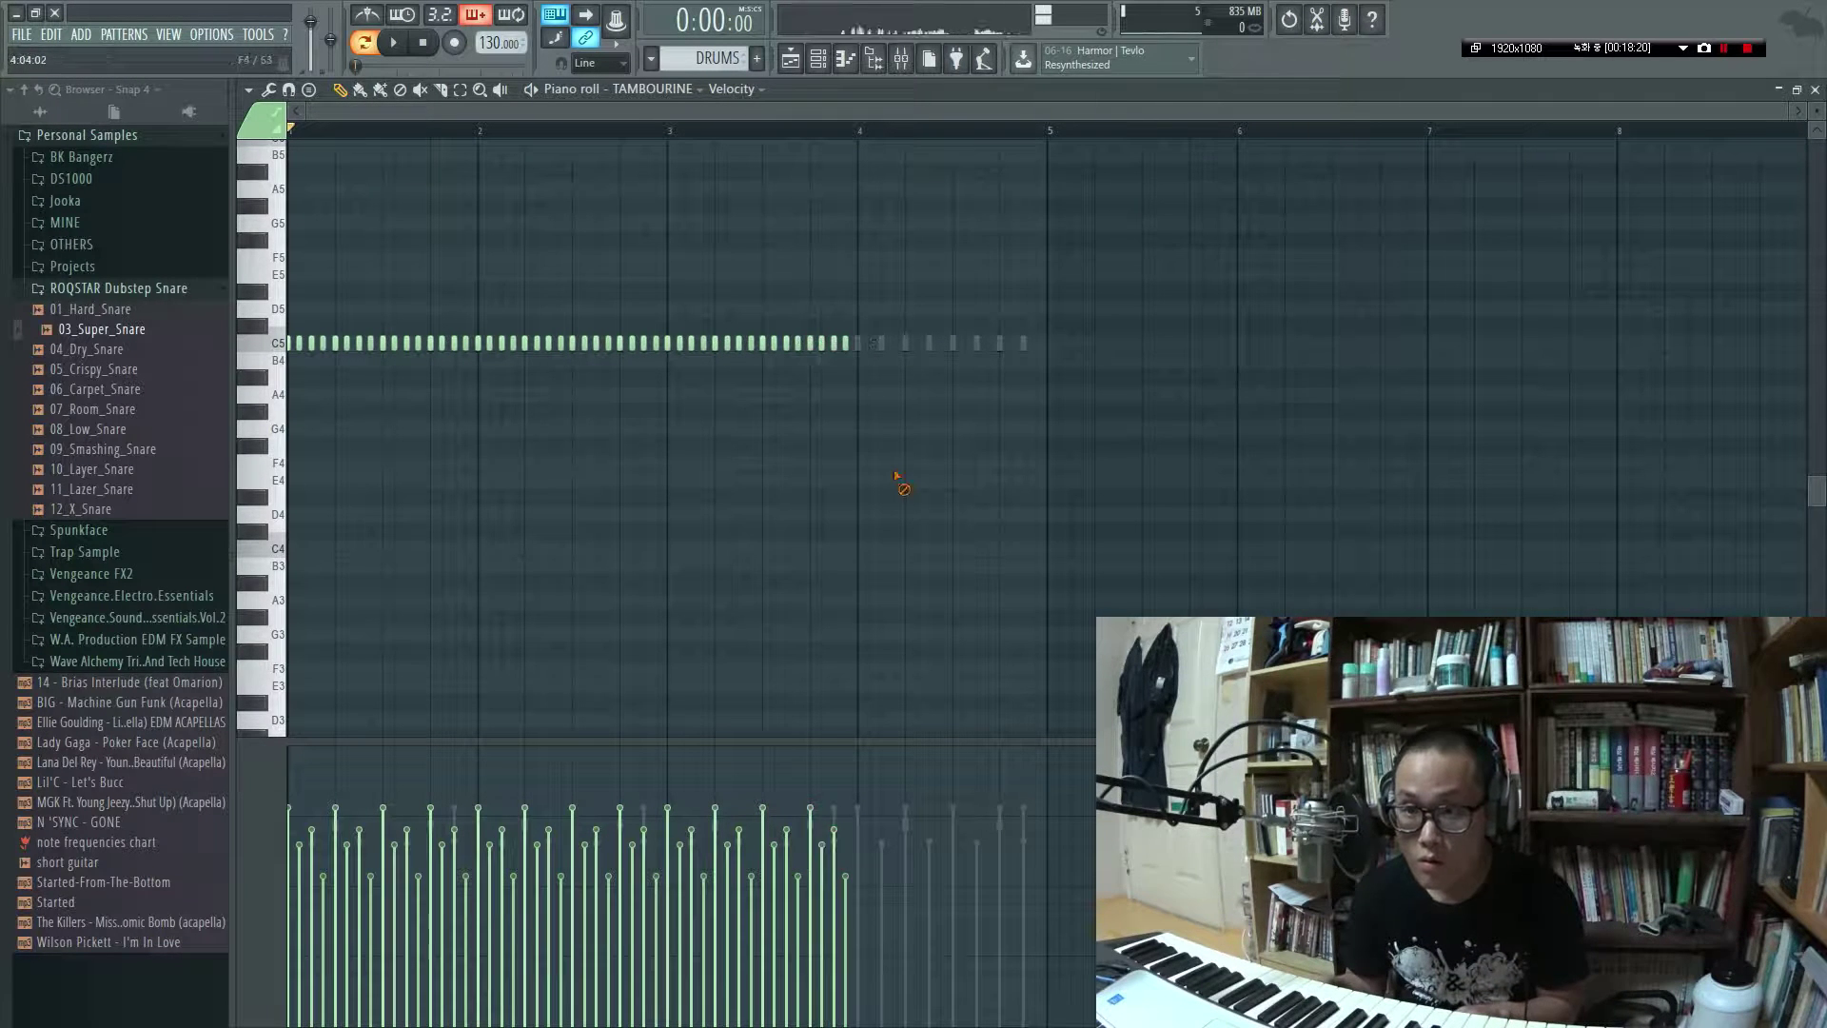
{"action": "mouse_move", "coordinate": [873, 419]}
{"action": "left_mouse_down", "text": "ctrl"}
{"action": "mouse_move", "coordinate": [664, 341]}
{"action": "mouse_move", "coordinate": [849, 356]}
{"action": "left_mouse_up", "text": "ctrl"}
{"action": "left_click", "coordinate": [837, 459], "text": "ctrl"}
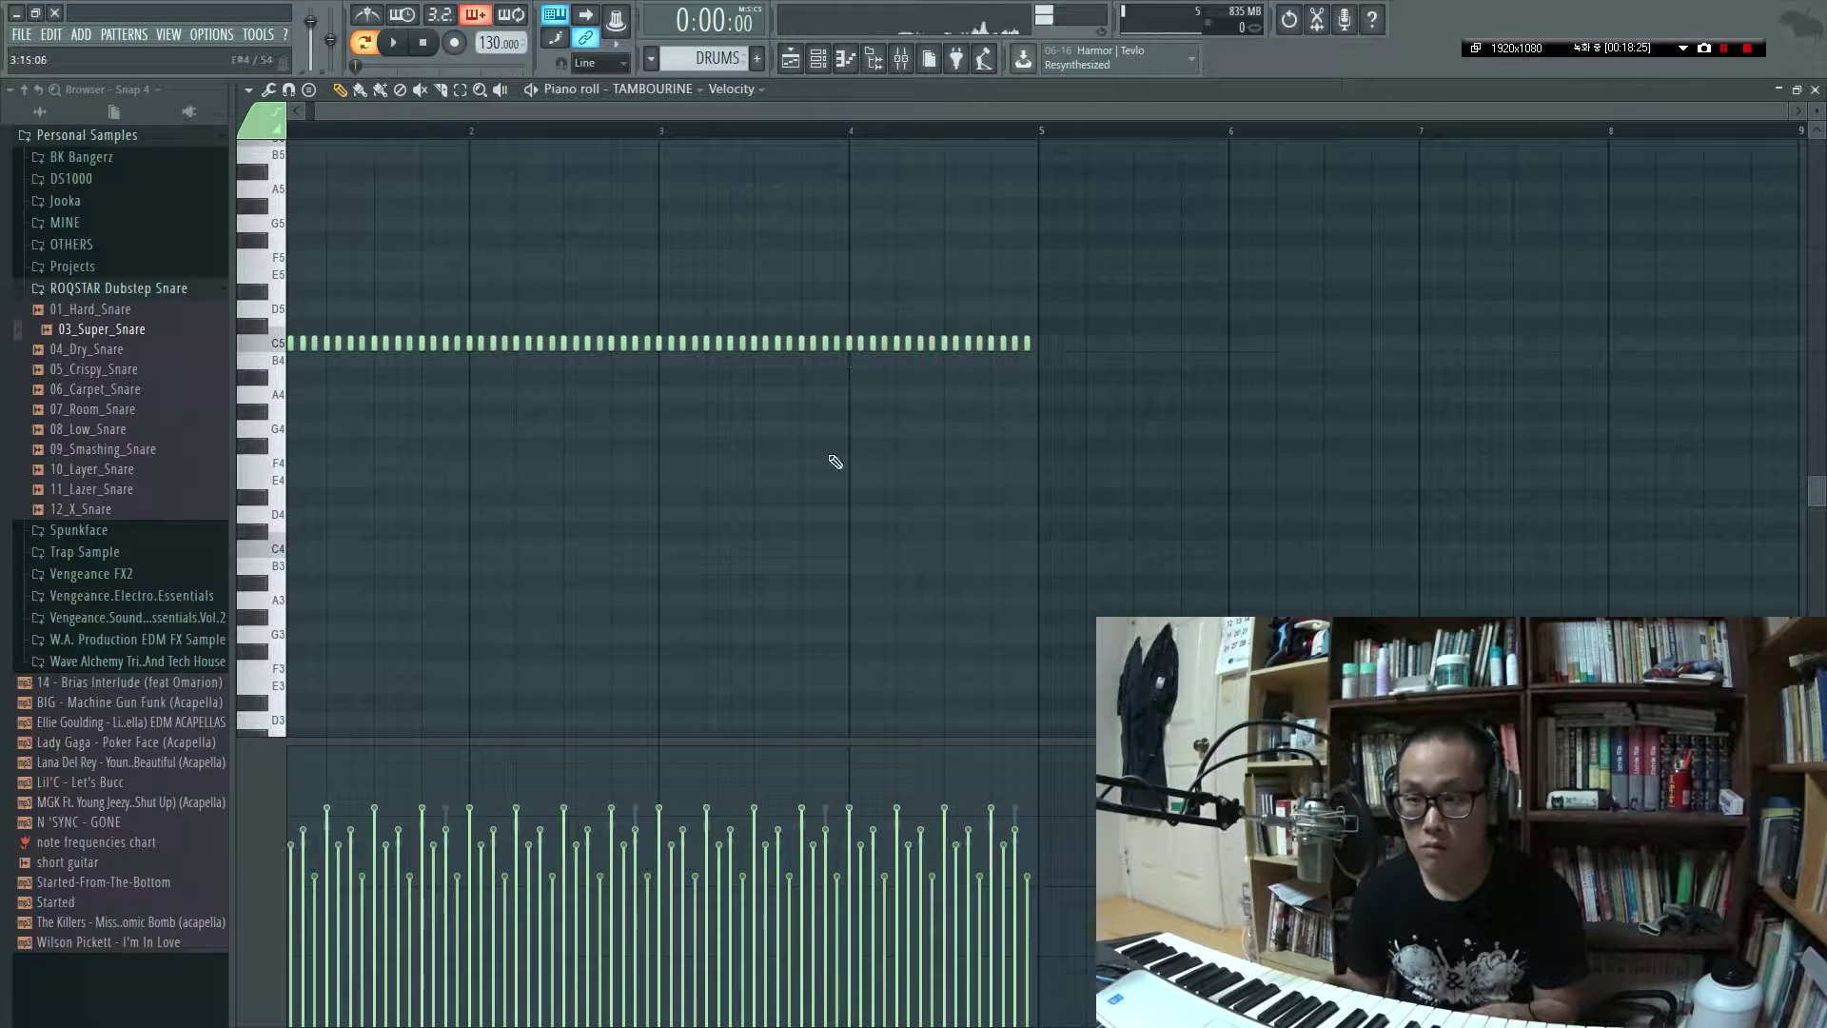
Play the DRUMS pattern from the channel rack and lower the TAMBOURINE channel volume further
{"action": "key", "text": "space"}
{"action": "key", "text": "Escape"}
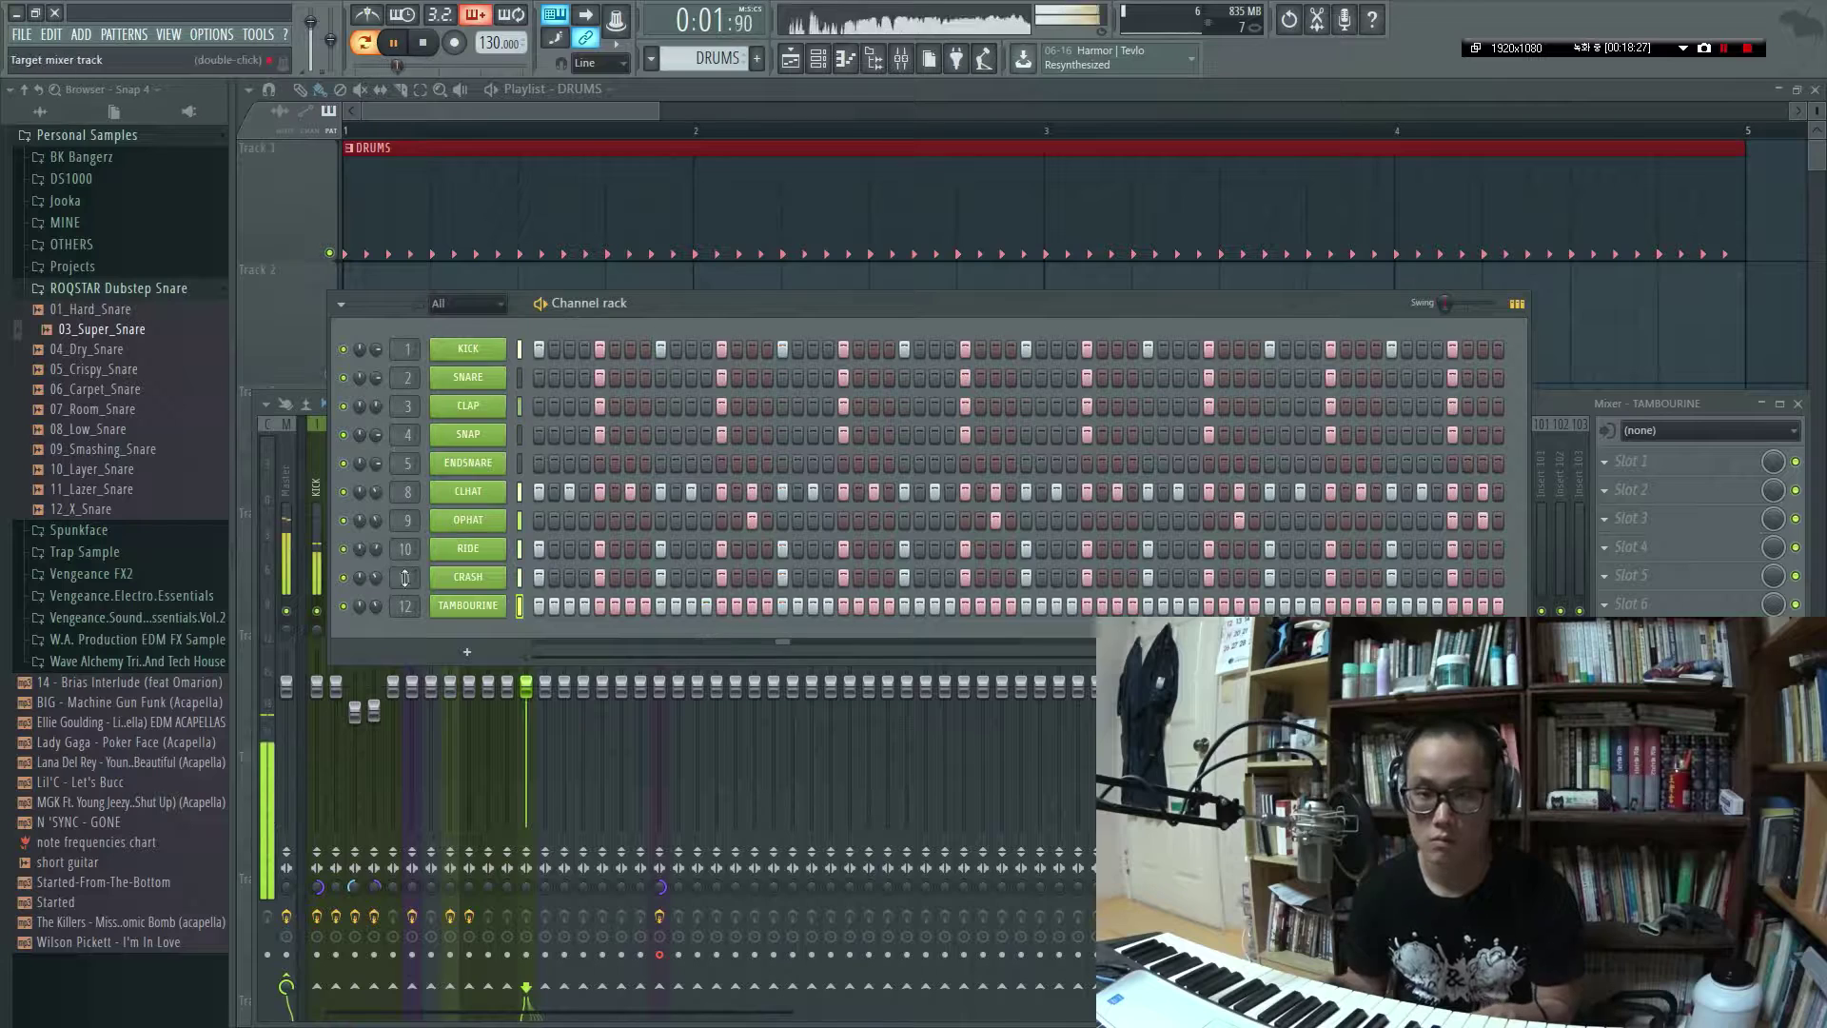
{"action": "left_click_drag", "start_coordinate": [375, 607], "coordinate": [375, 649]}
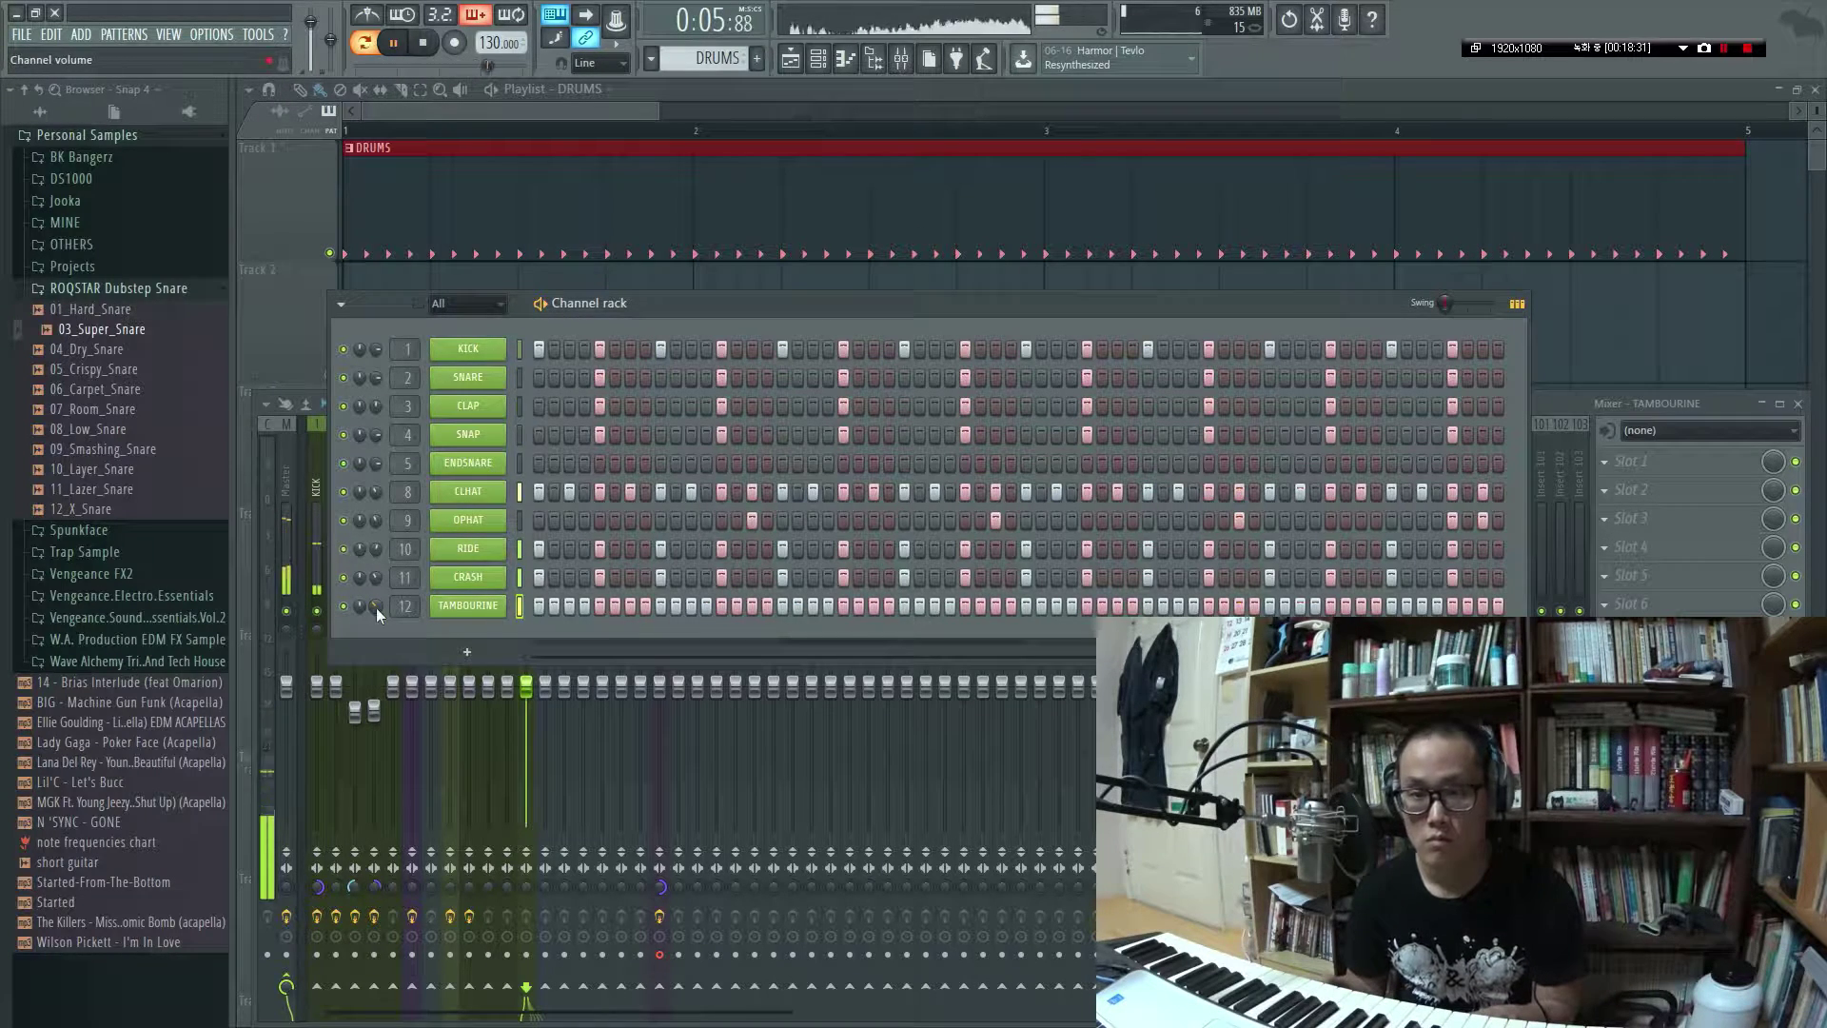
{"action": "left_click", "coordinate": [478, 578]}
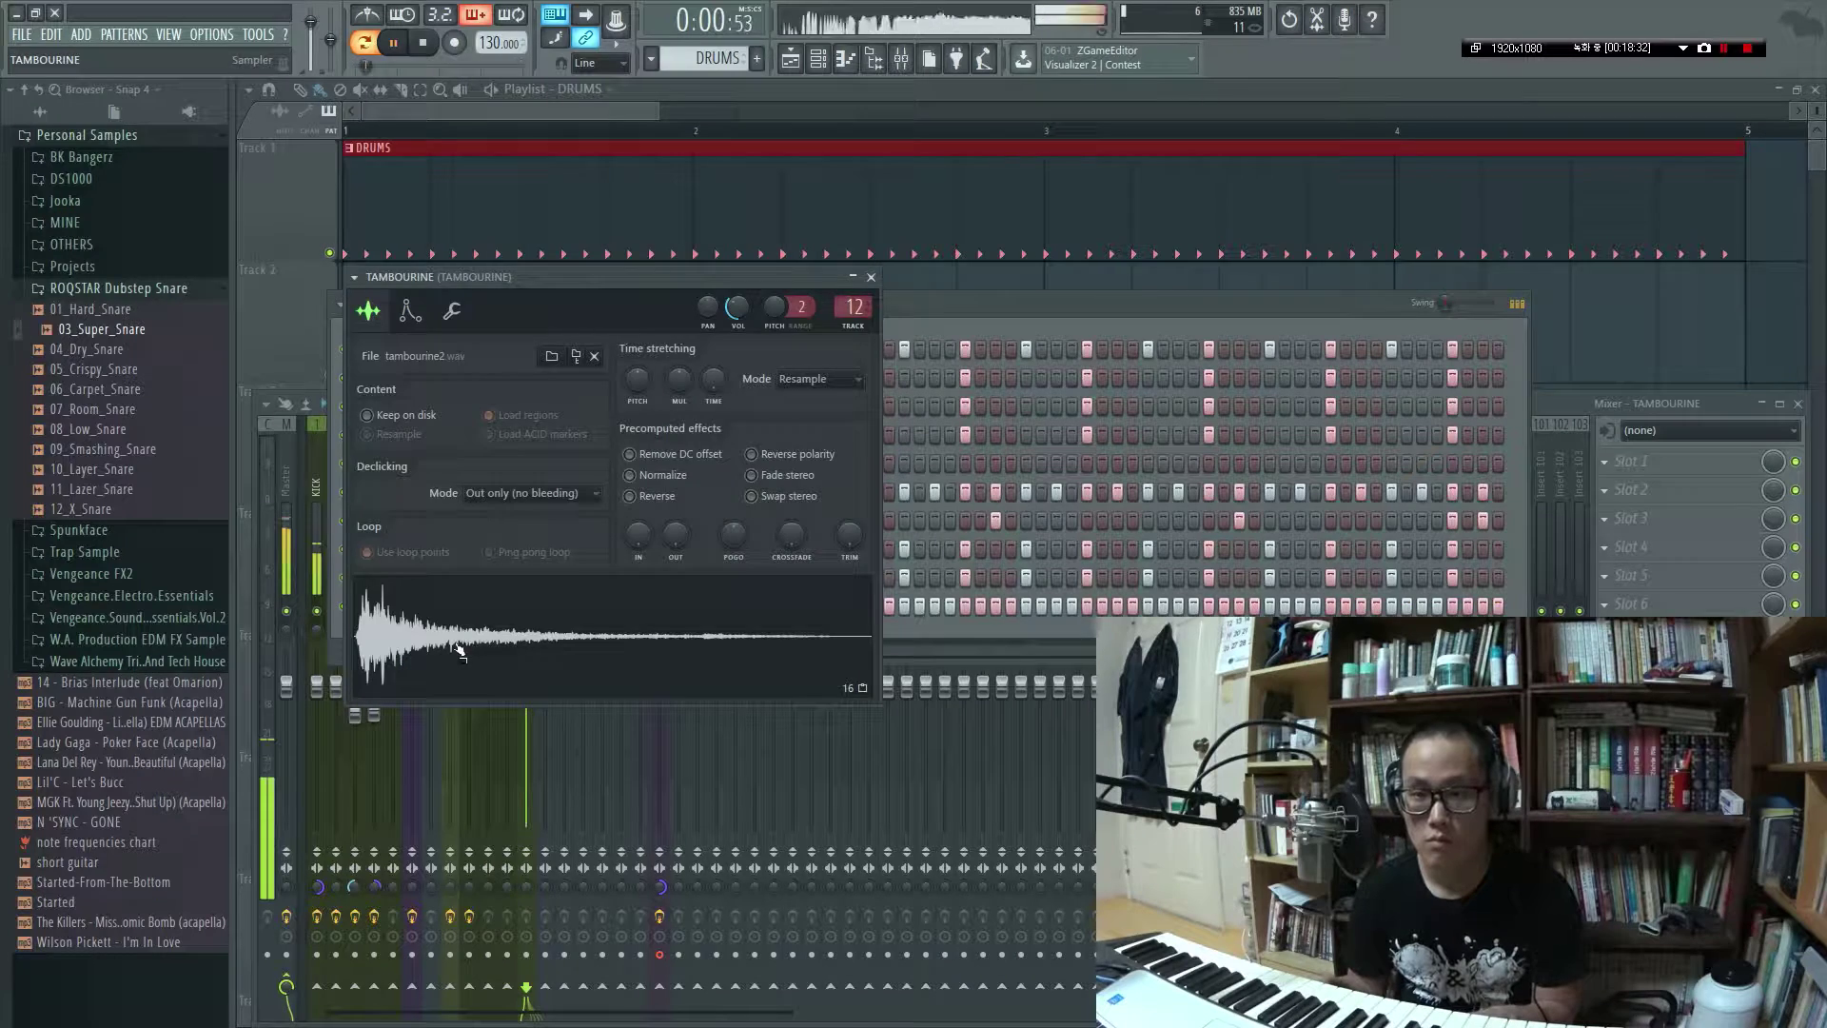
{"action": "left_click", "coordinate": [479, 577]}
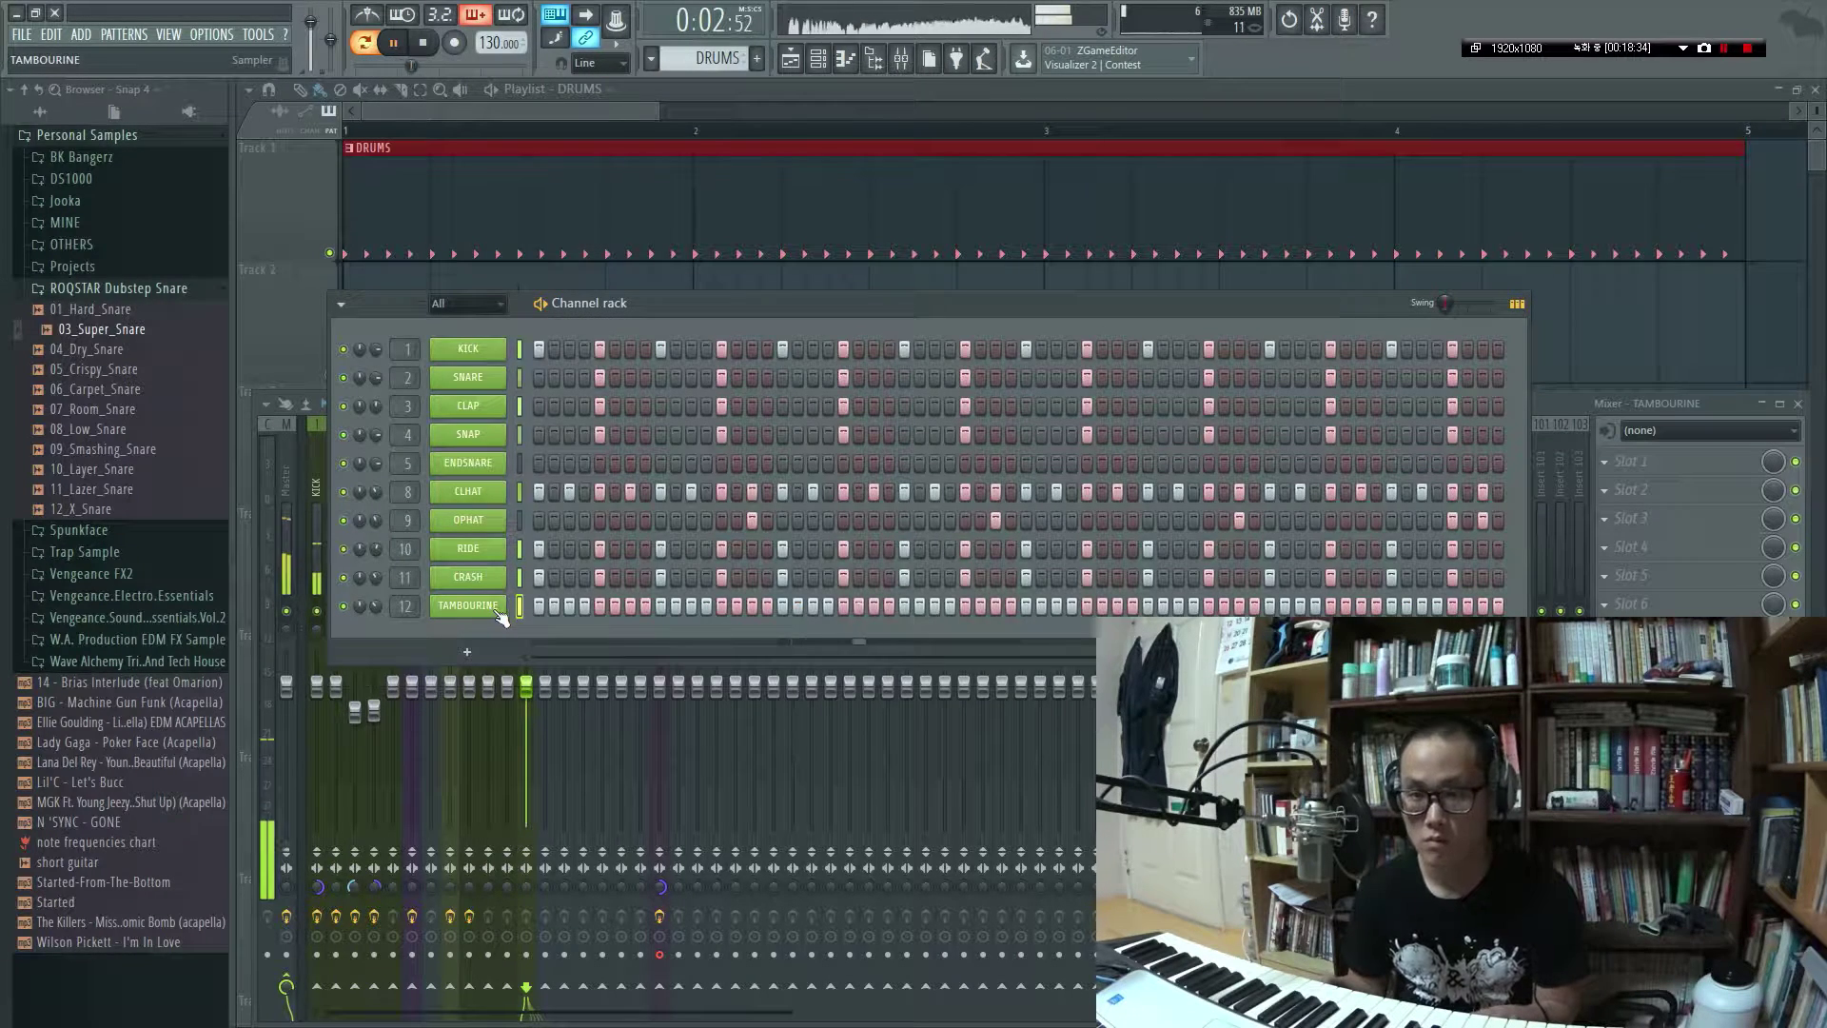
{"action": "key", "text": "space"}
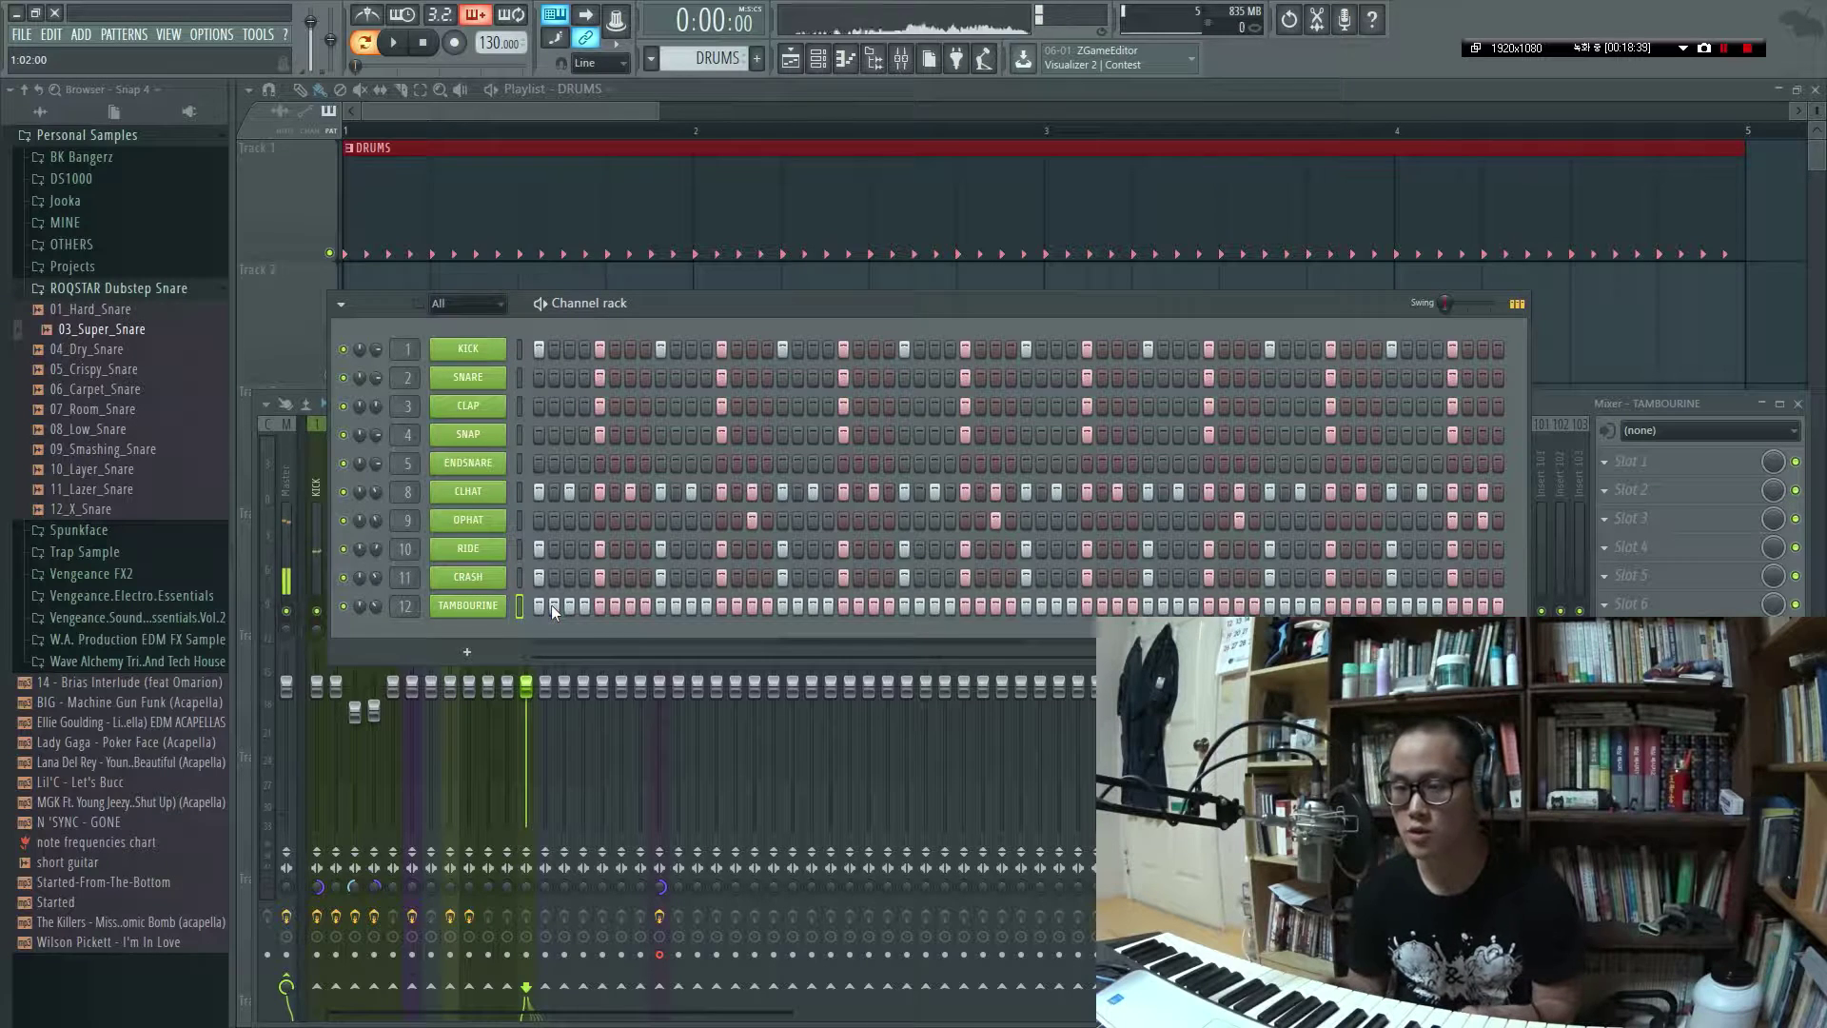
Reopen the TAMBOURINE piano roll and delete all notes beyond the first four
{"action": "right_click", "coordinate": [550, 609]}
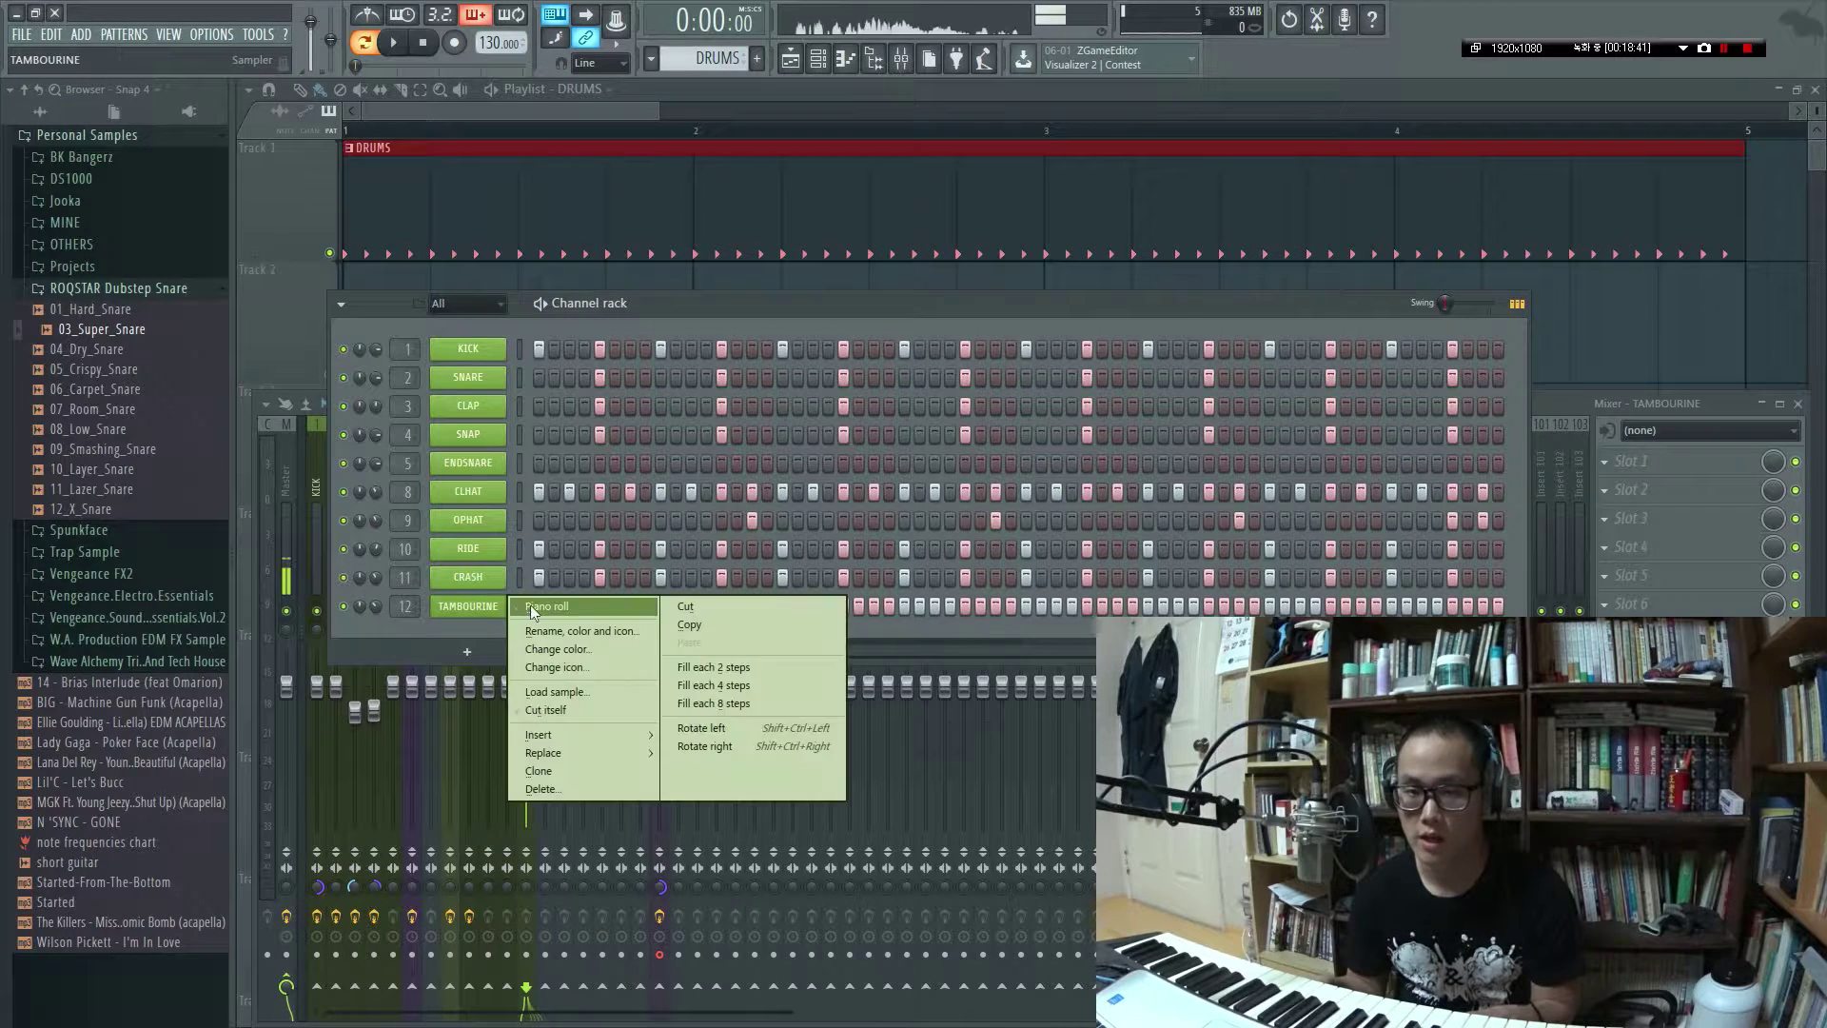
{"action": "left_click", "coordinate": [542, 610]}
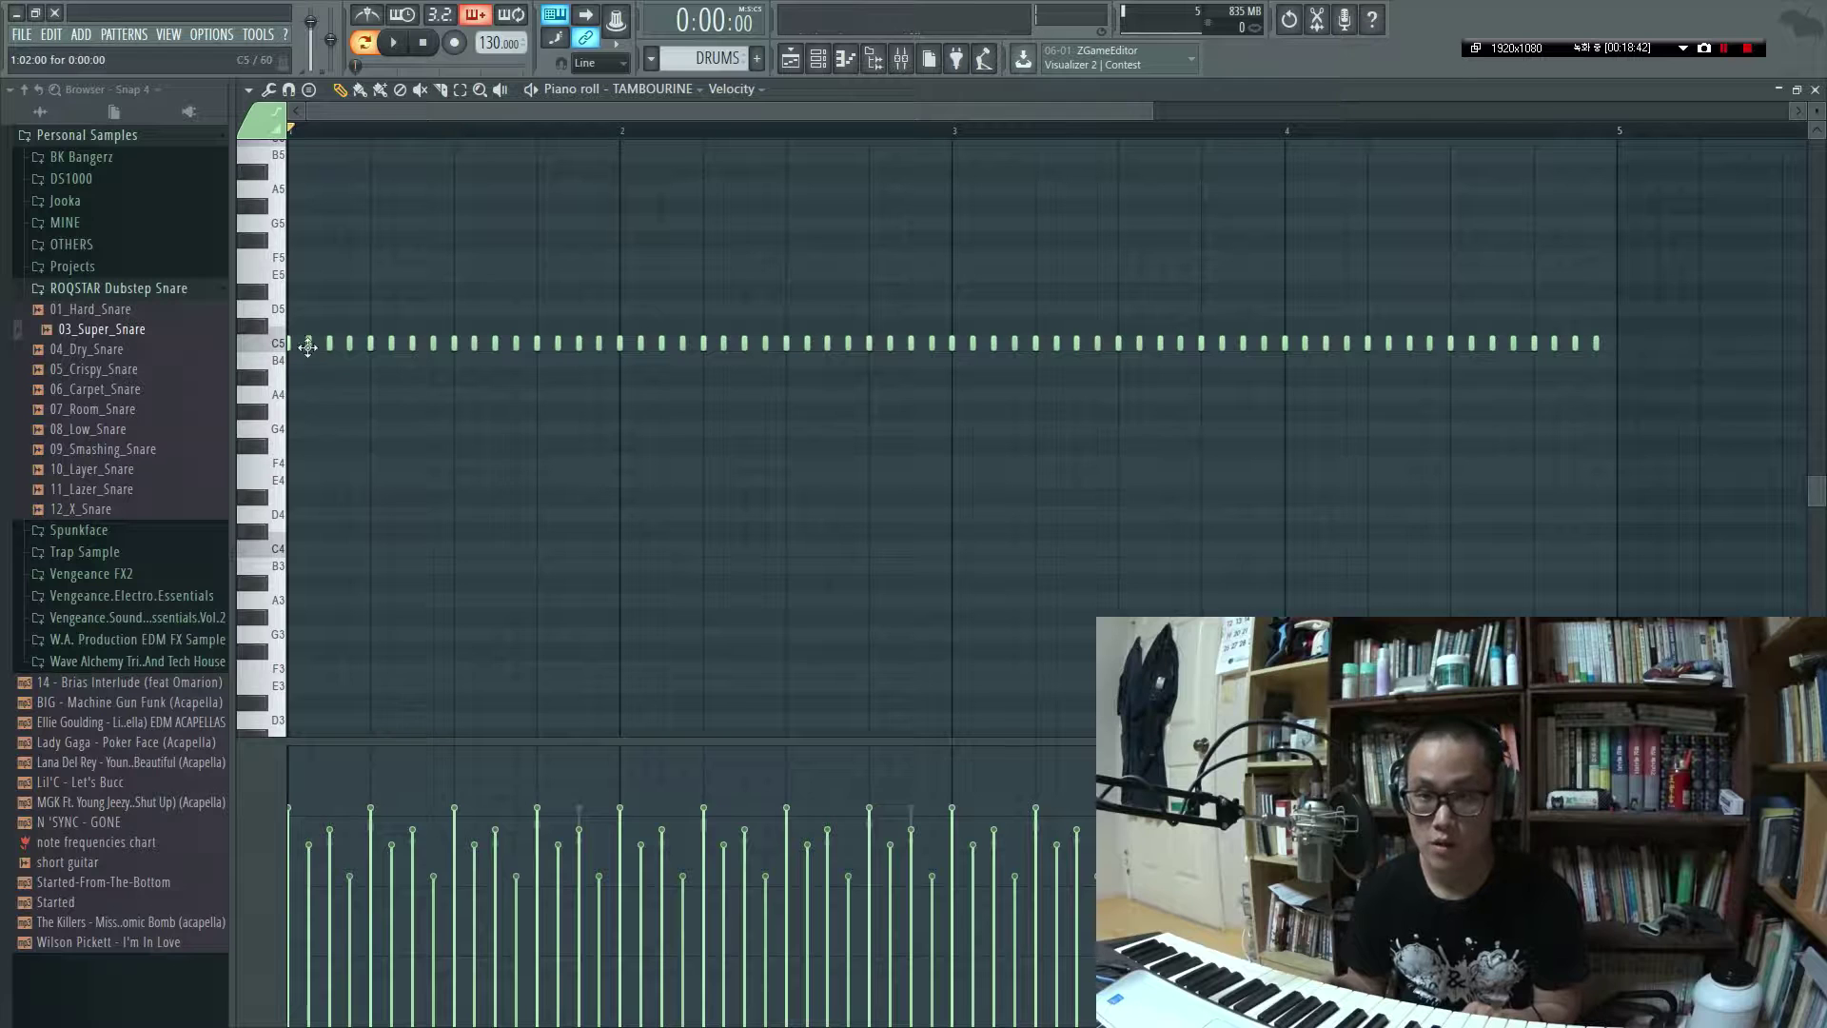
{"action": "left_click_drag", "start_coordinate": [365, 358], "coordinate": [1643, 330]}
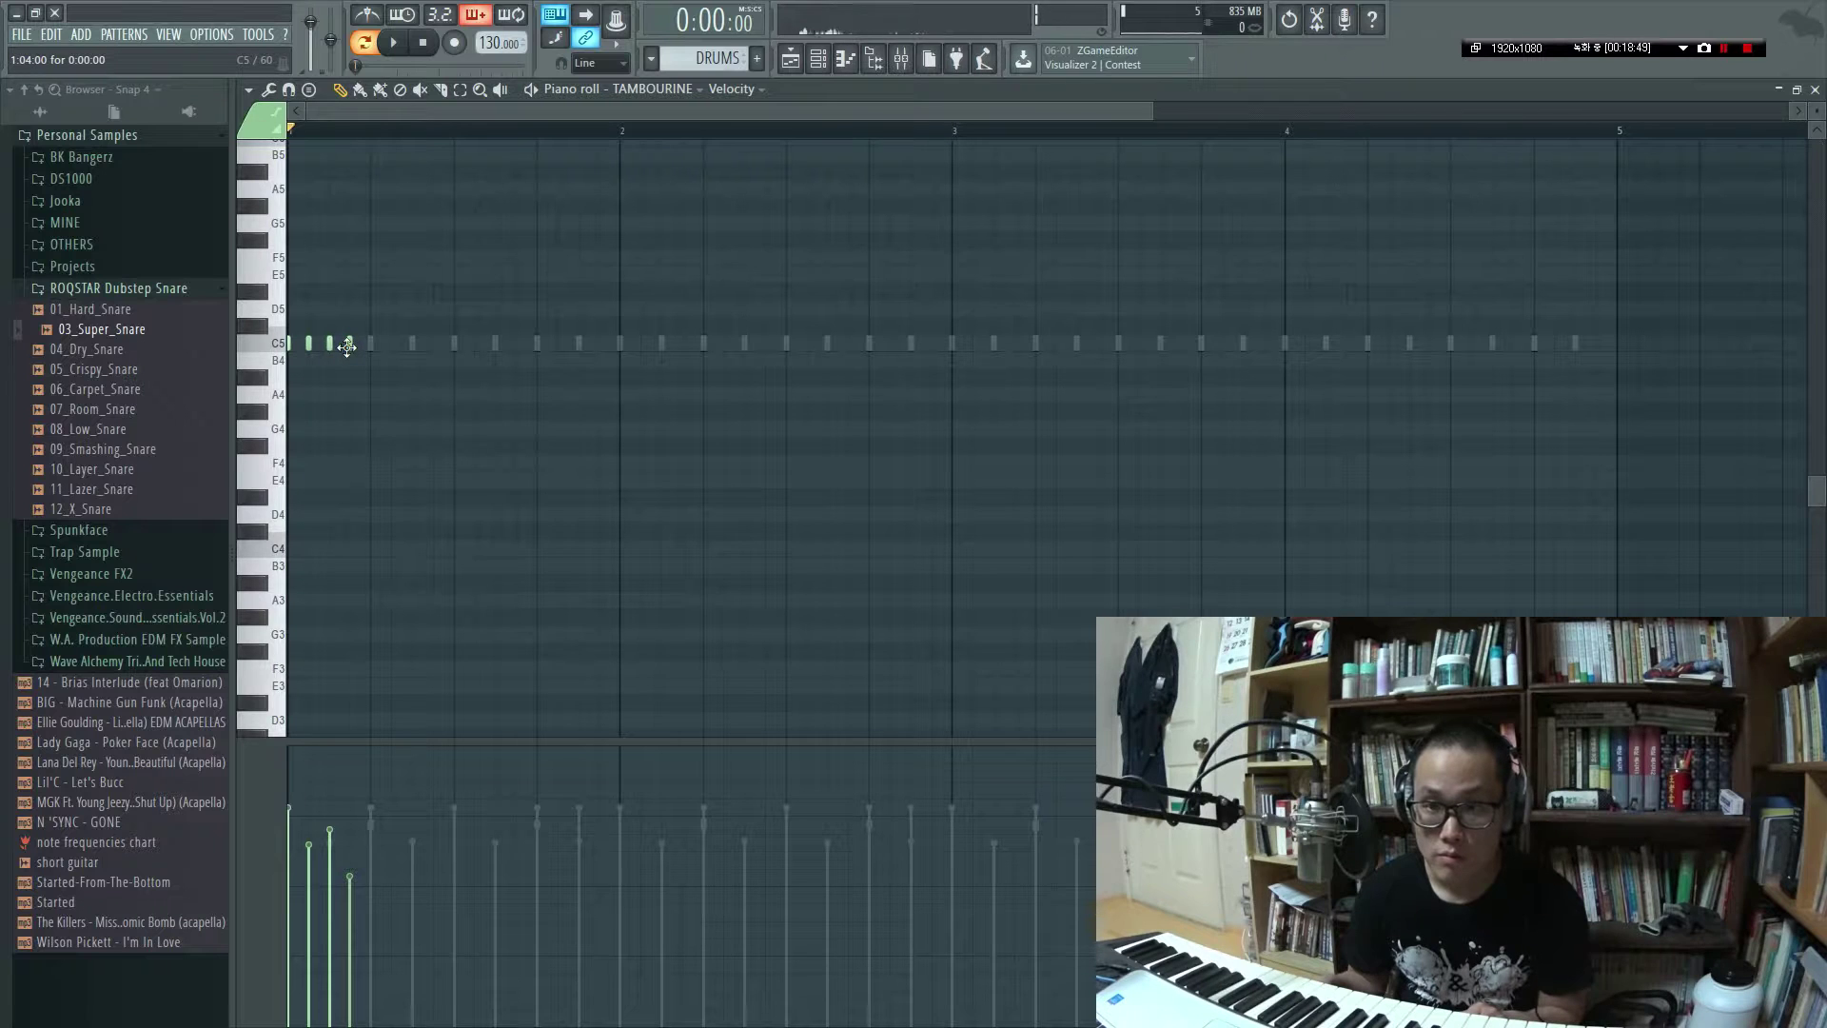
Respace the four TAMBOURINE notes at half-beat intervals from the start of bar one and play the pattern
{"action": "left_click_drag", "start_coordinate": [346, 346], "coordinate": [454, 344]}
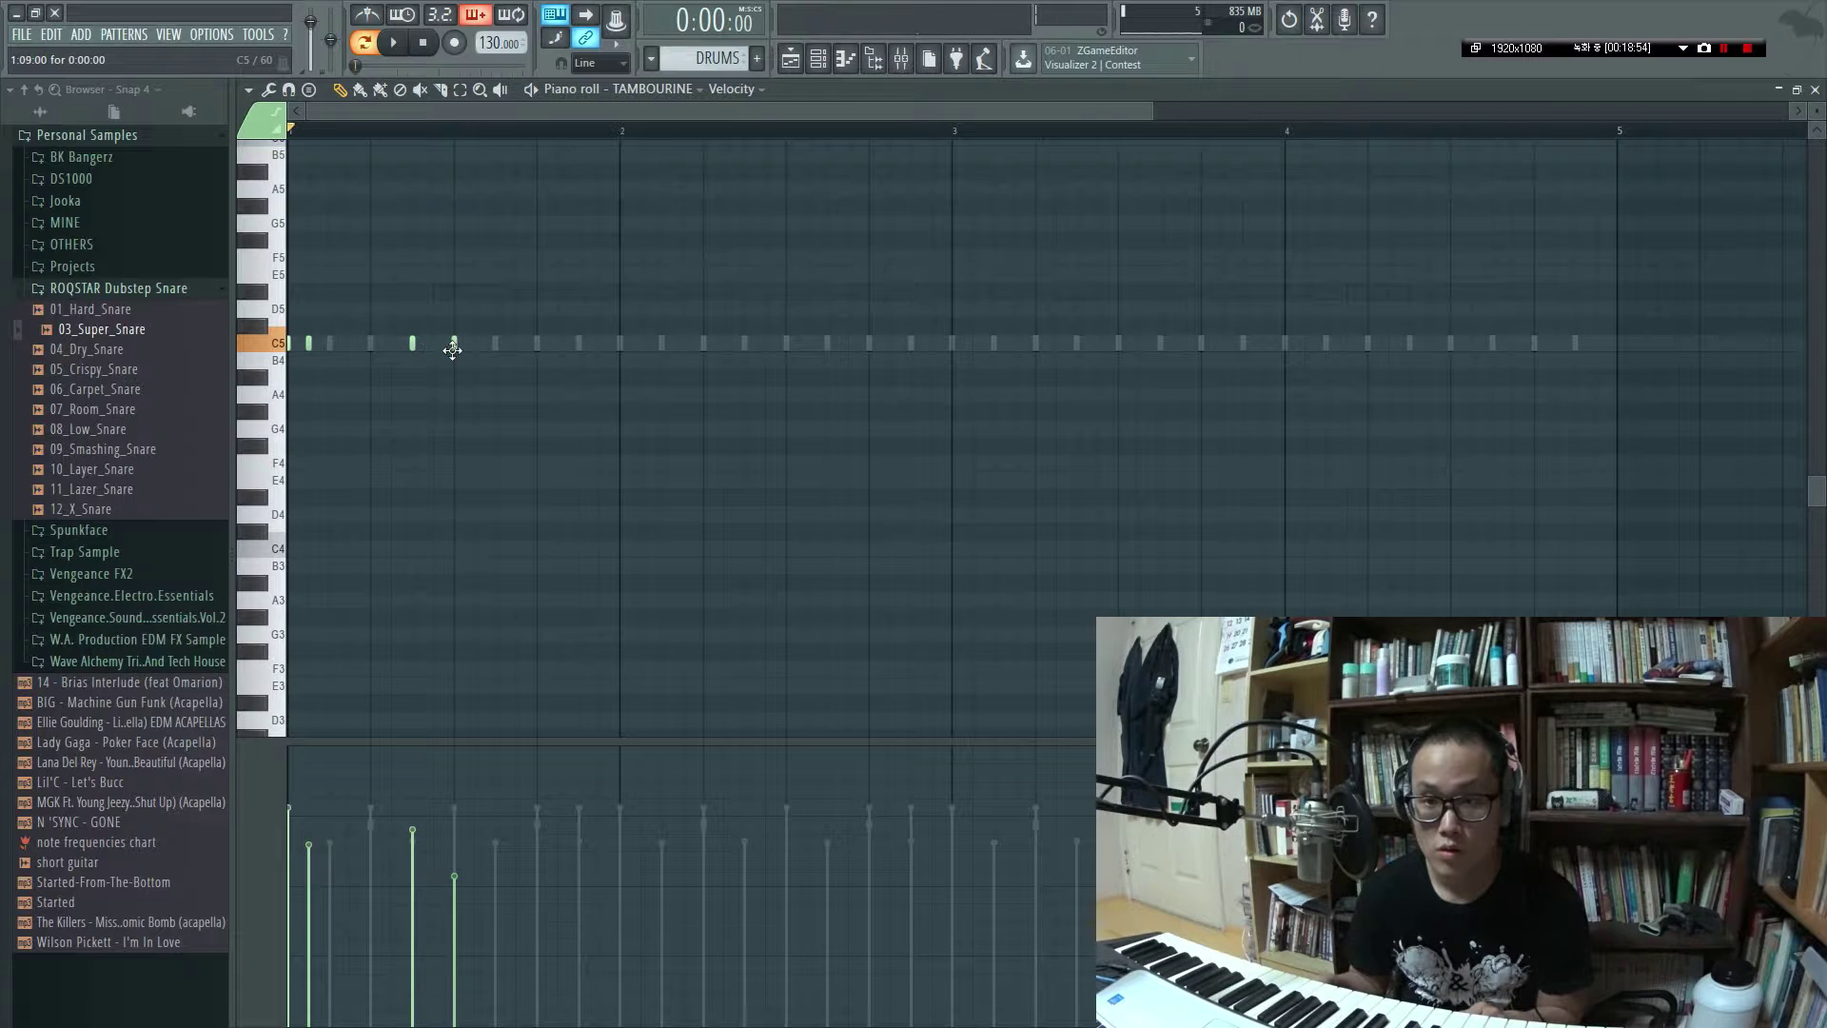
{"action": "left_click_drag", "start_coordinate": [311, 343], "coordinate": [412, 344]}
{"action": "key", "text": "space"}
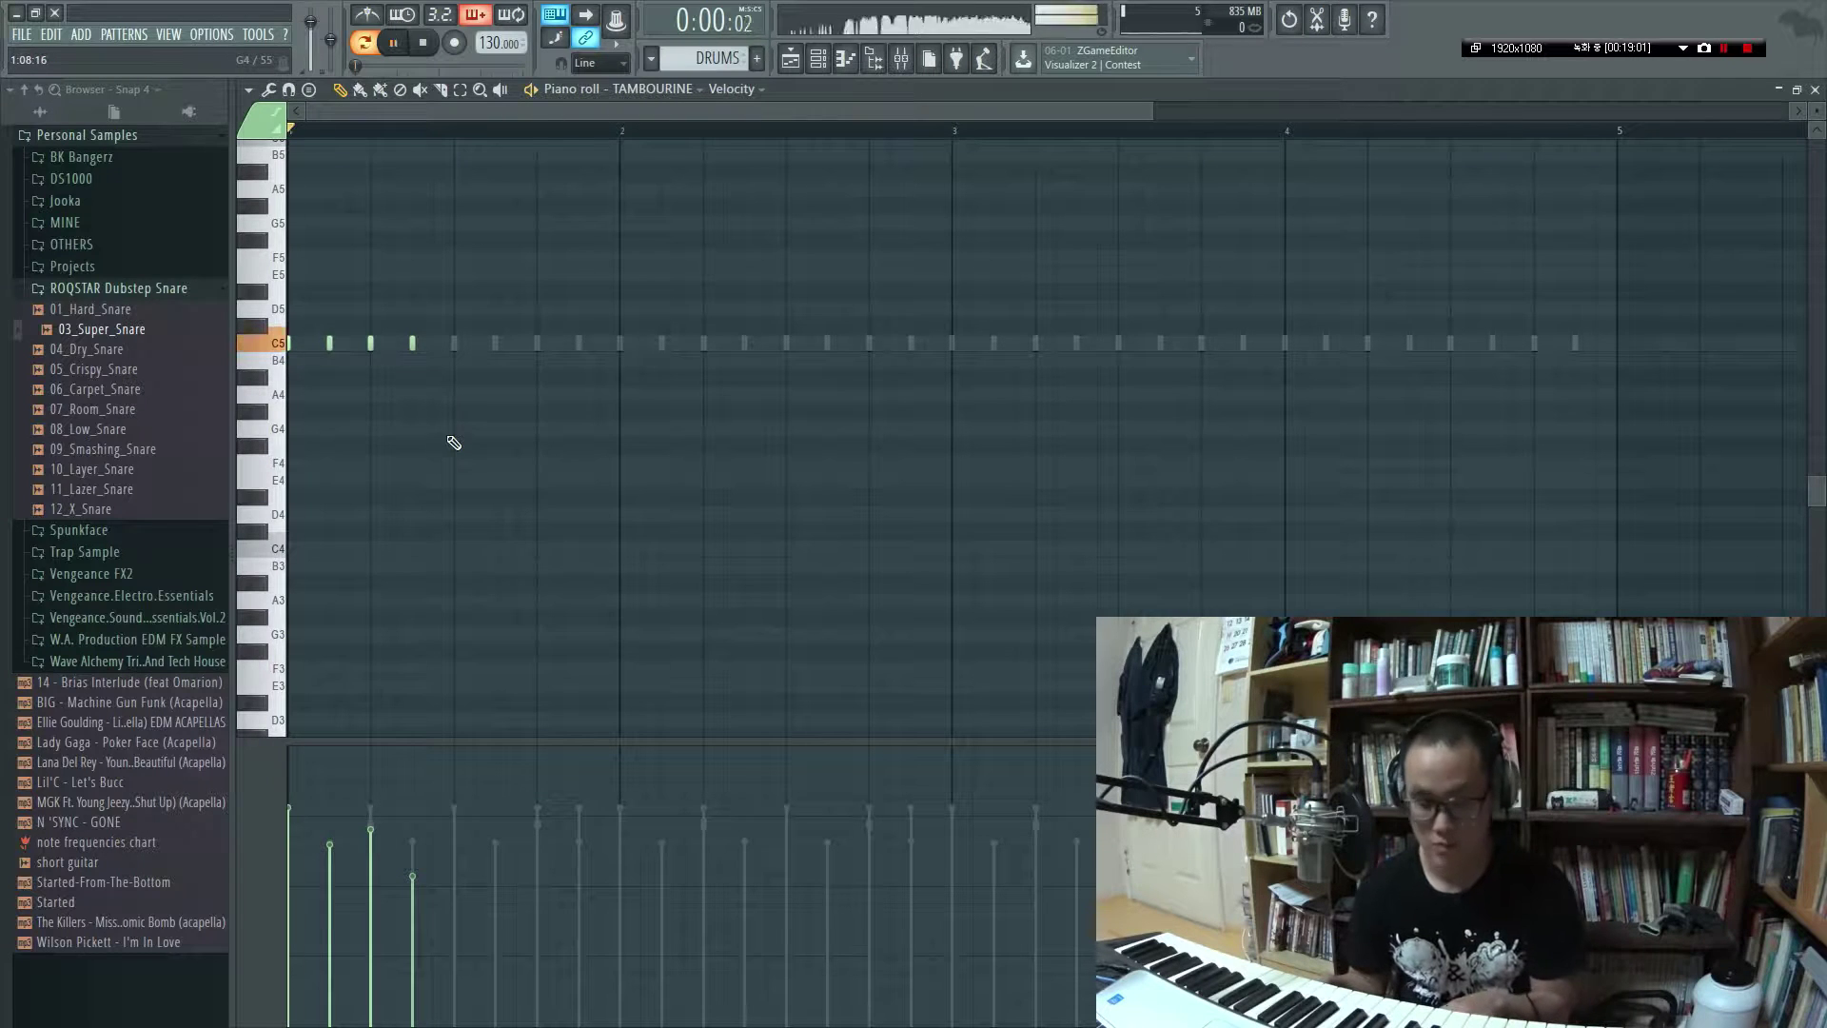
{"action": "key", "text": "space"}
{"action": "key", "text": "space"}
{"action": "key", "text": "space"}
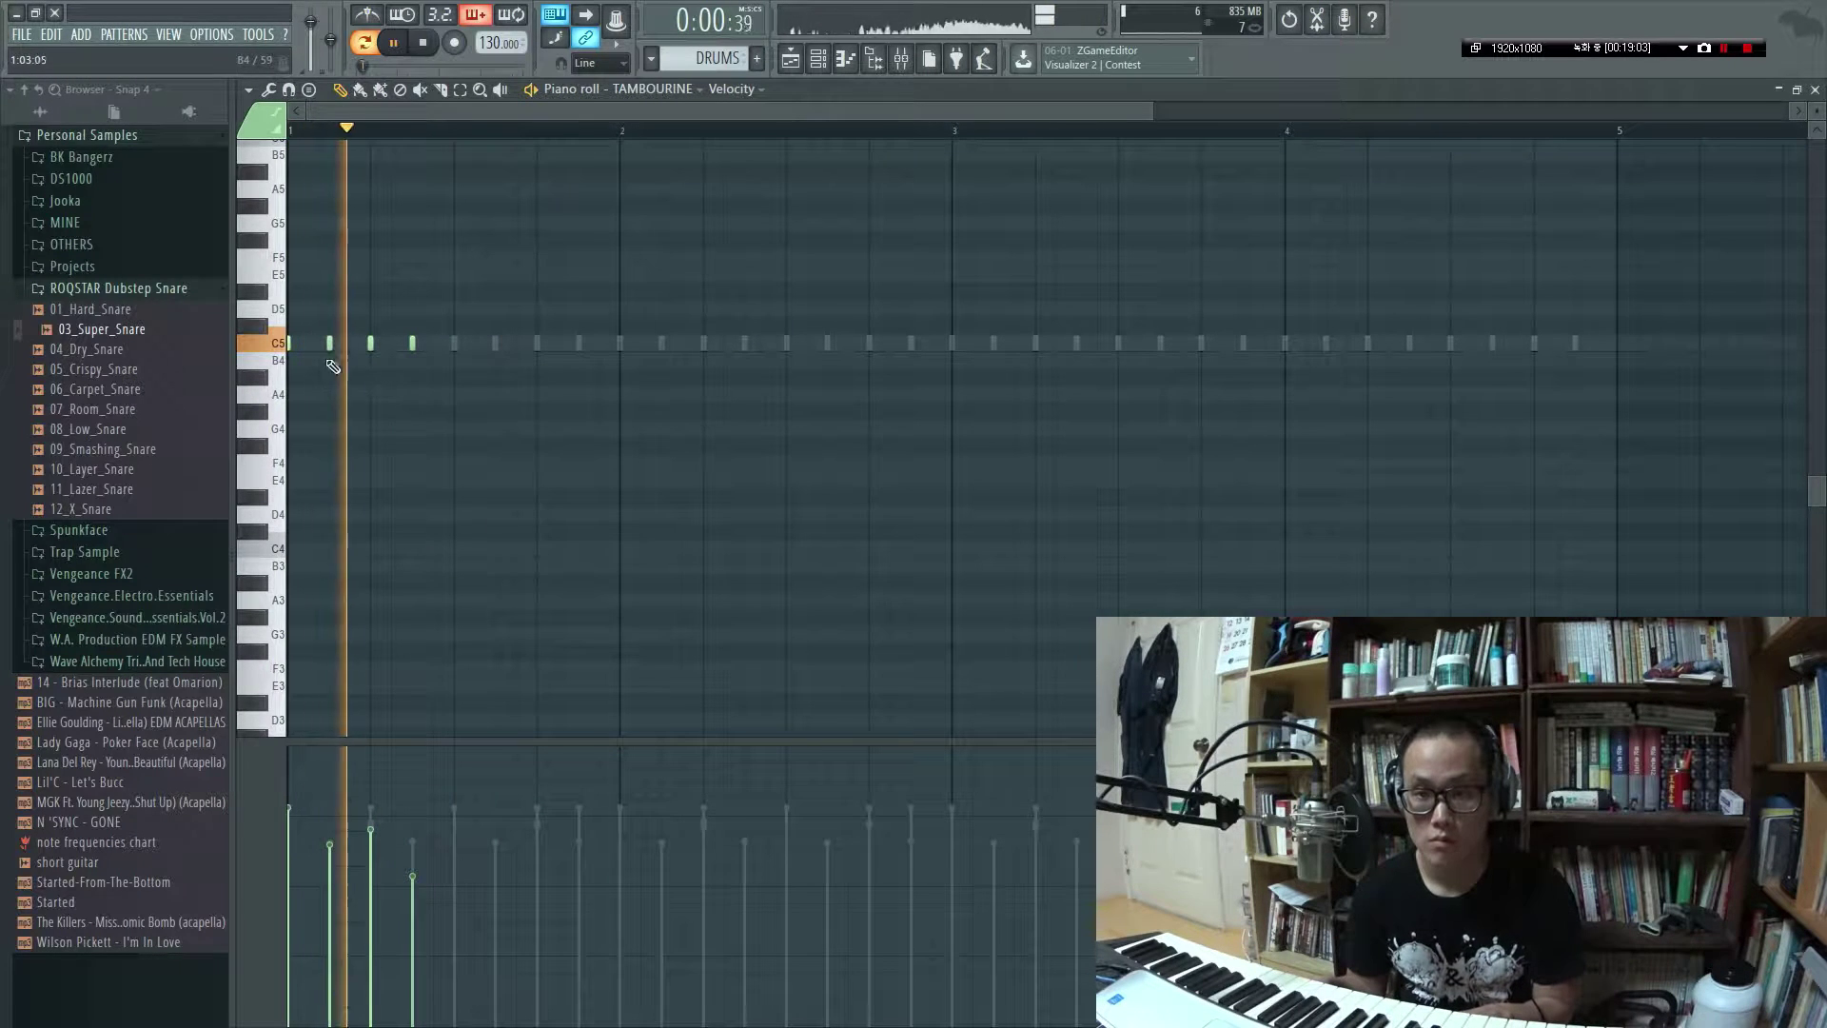
Shift the four TAMBOURINE notes one sixteenth step later onto the off-beats and play the pattern to check them
{"action": "left_click_drag", "start_coordinate": [443, 375], "coordinate": [347, 343]}
{"action": "key", "text": "space"}
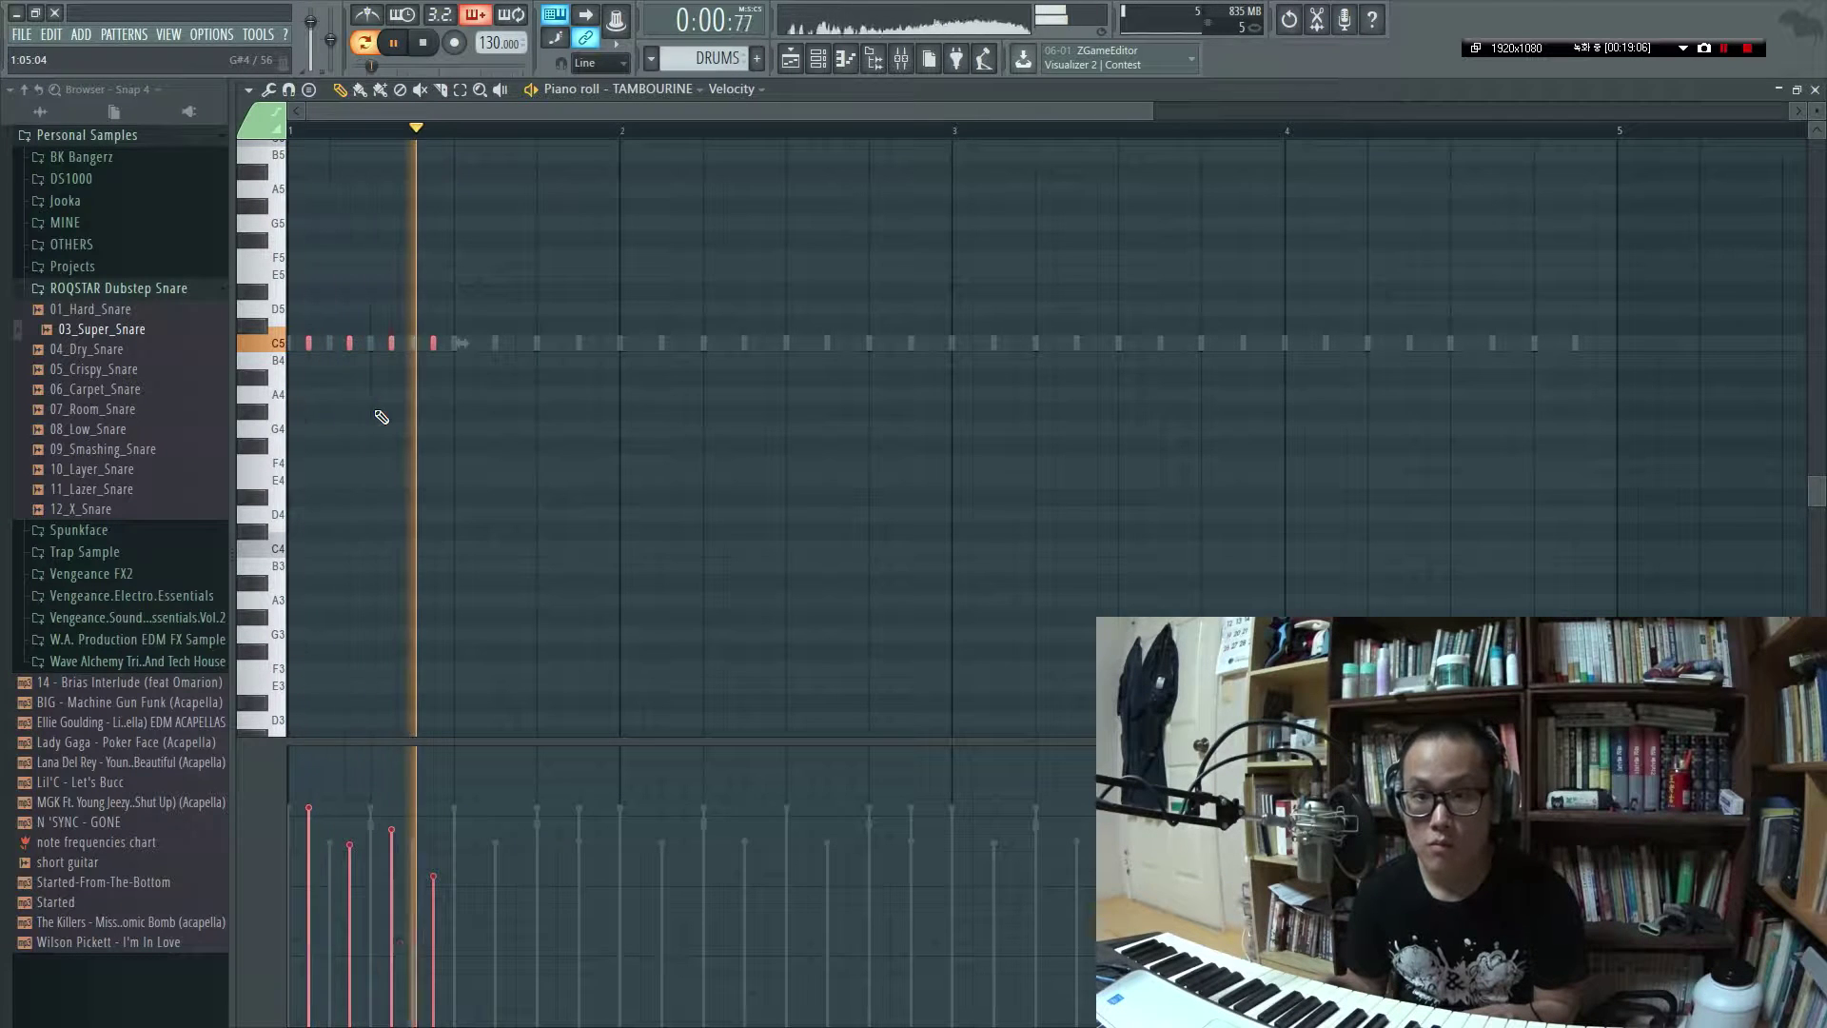
{"action": "key", "text": "space"}
{"action": "key", "text": "space"}
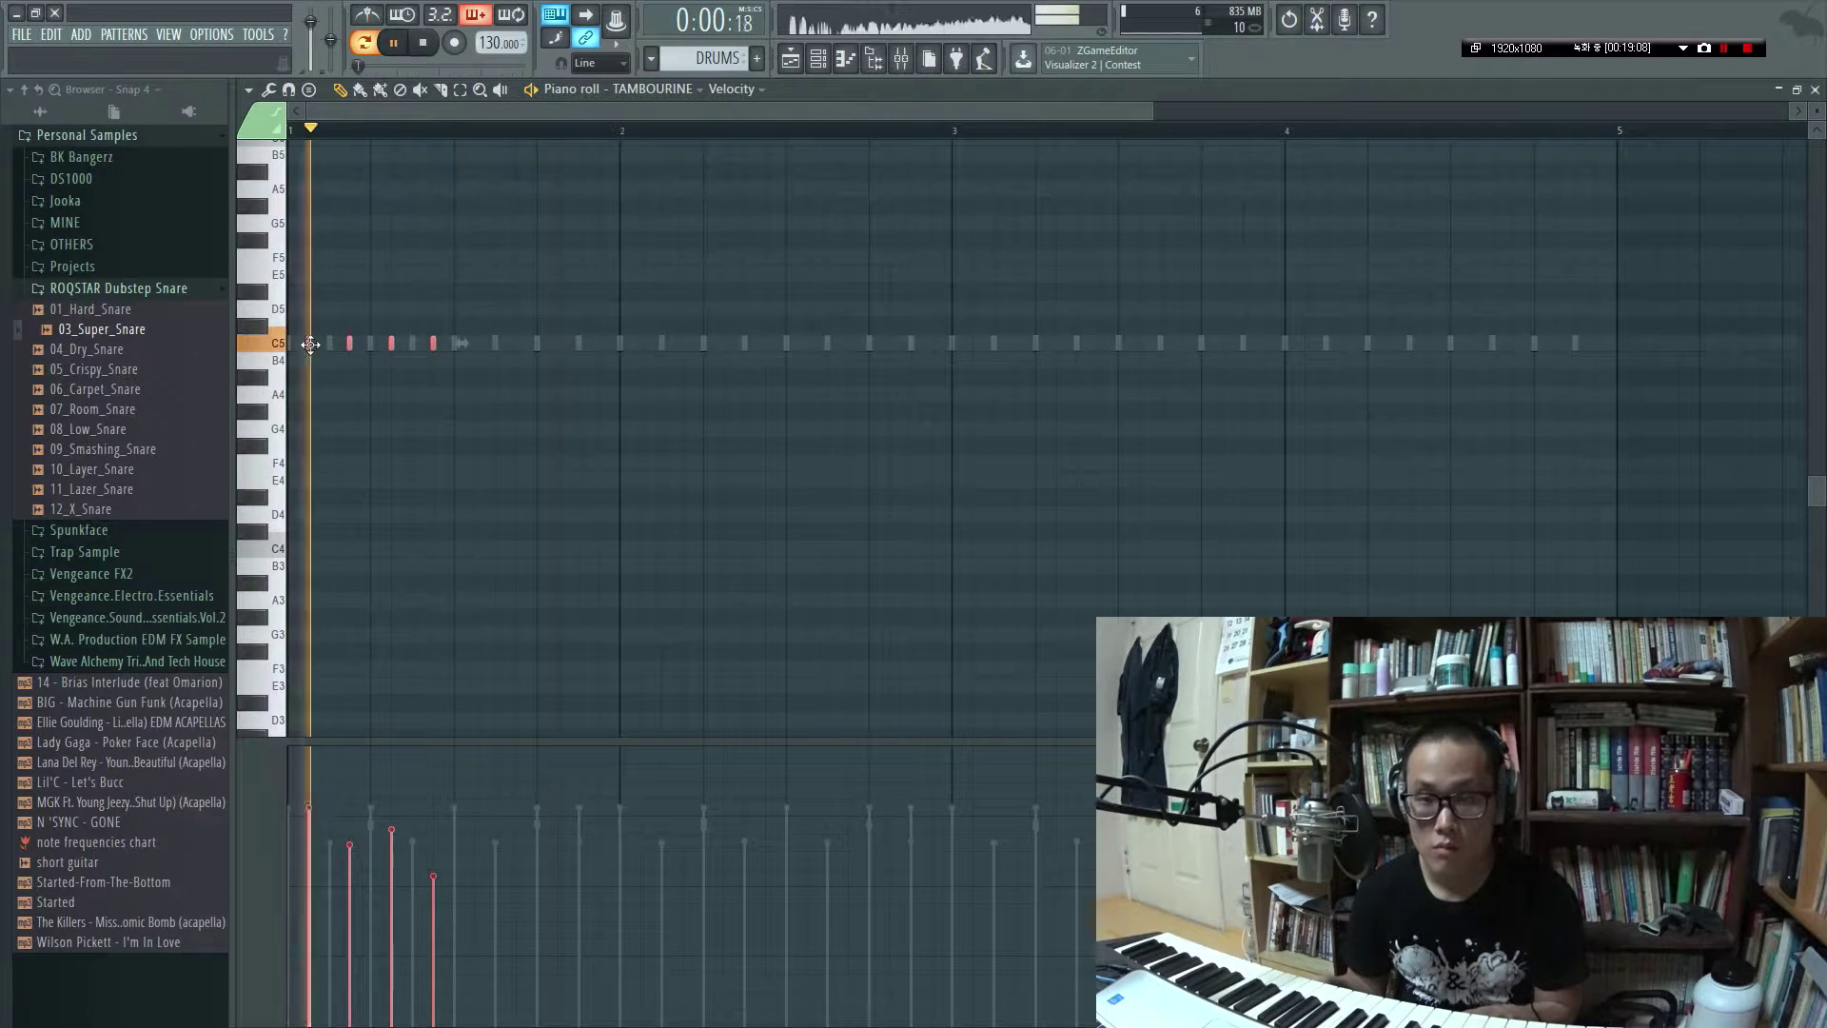
{"action": "key", "text": "space"}
{"action": "left_click", "coordinate": [311, 371], "text": "ctrl"}
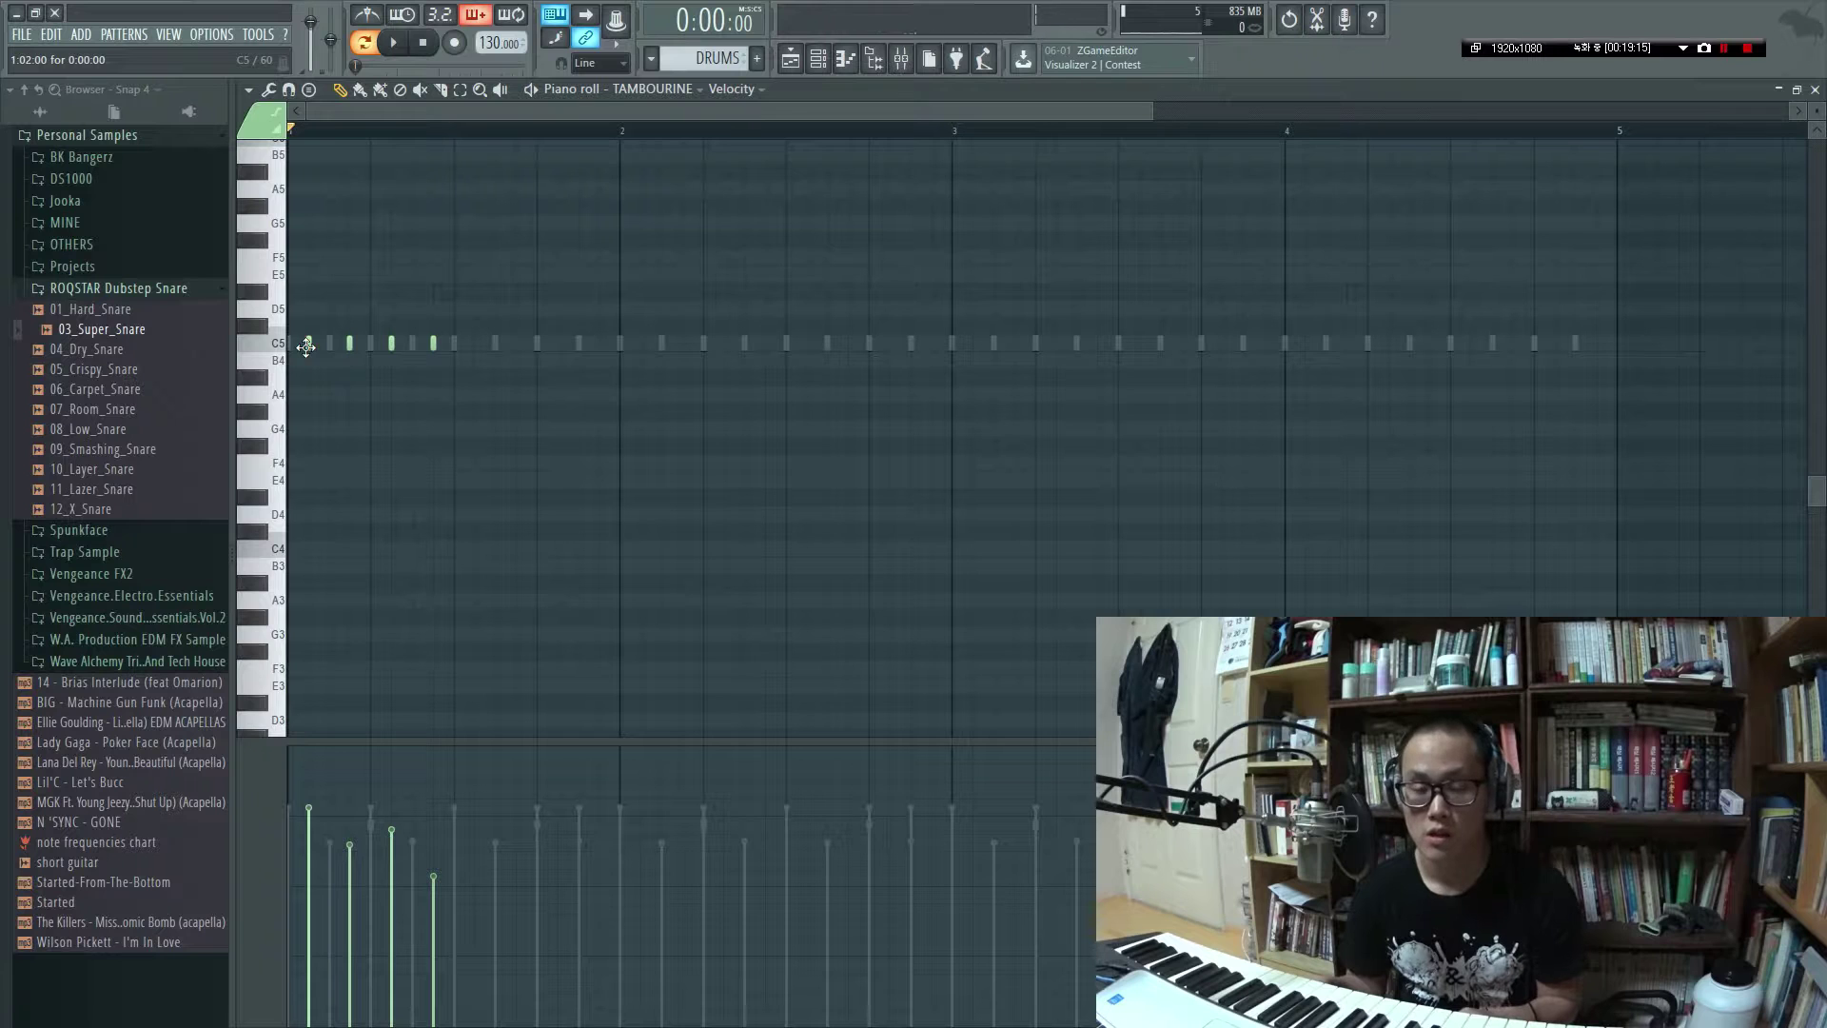
{"action": "key", "text": "space"}
{"action": "key", "text": "space"}
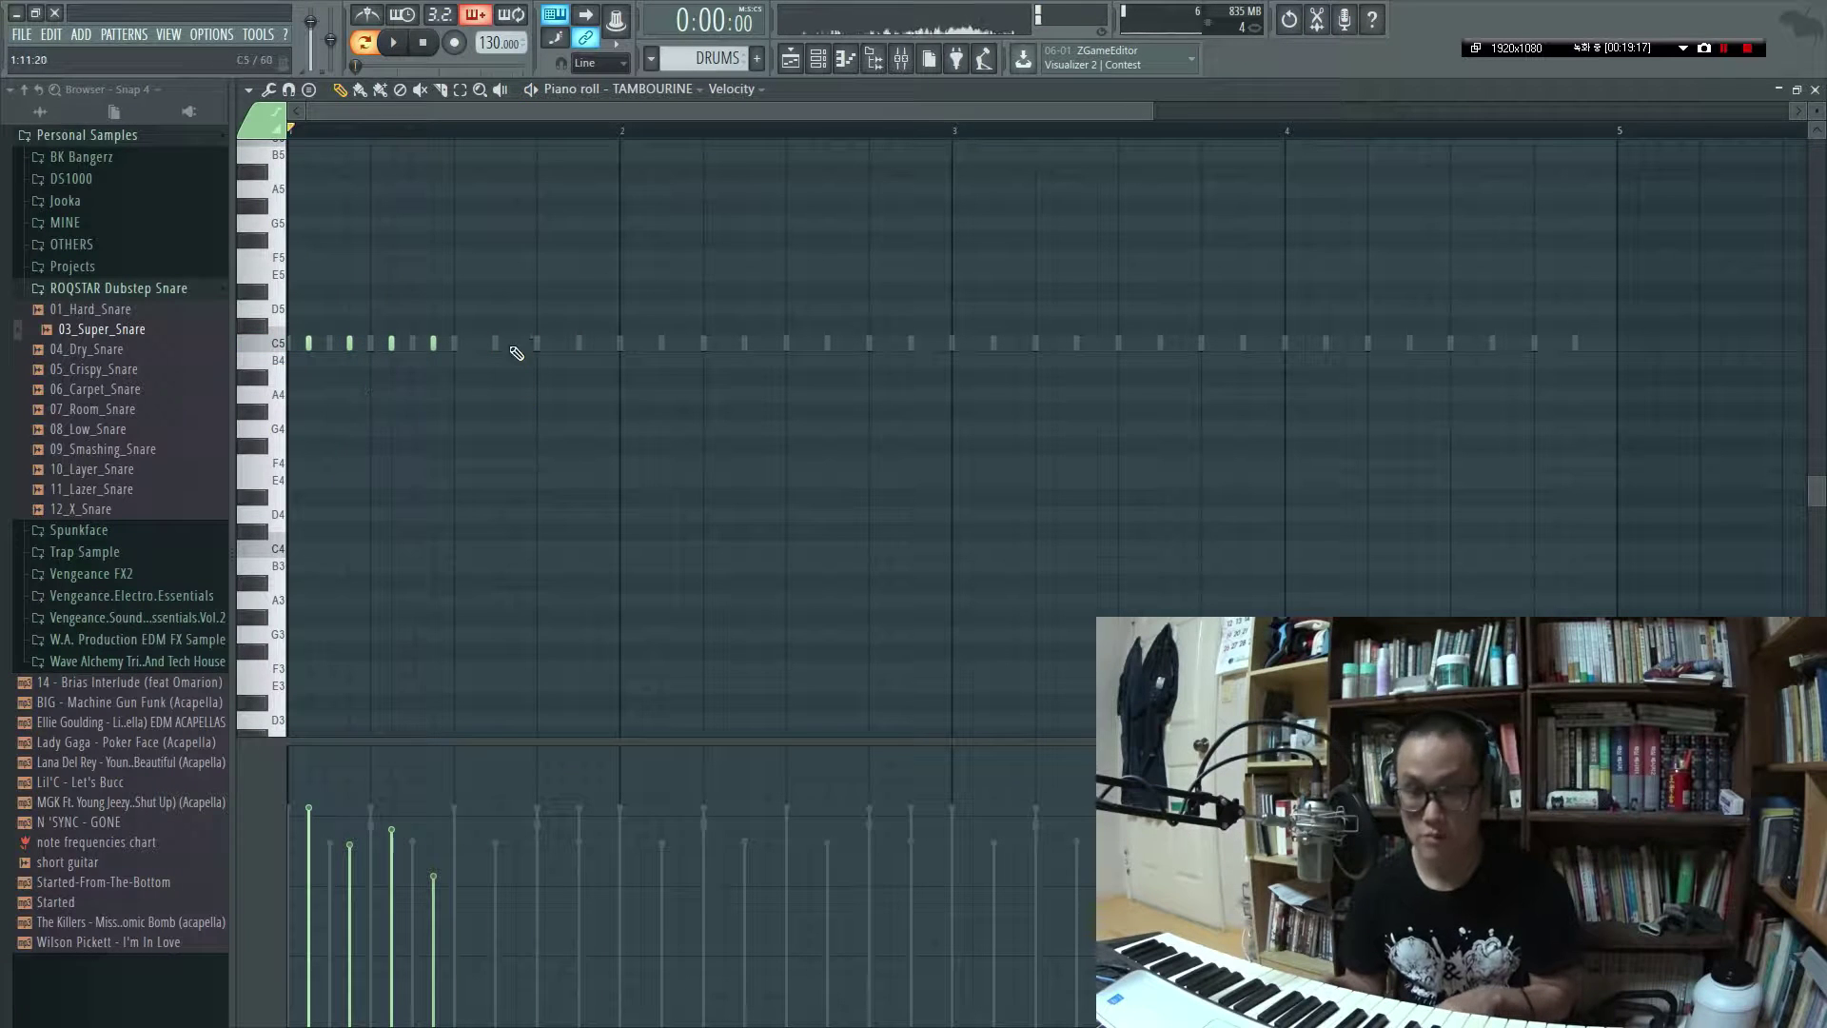
Duplicate the shifted TAMBOURINE notes across all four bars, keeping each copy on the off-beats, and play the pattern
{"action": "key", "text": "ctrl+b"}
{"action": "left_click_drag", "start_coordinate": [452, 340], "coordinate": [472, 343]}
{"action": "key", "text": "ctrl+a"}
{"action": "key", "text": "ctrl+b"}
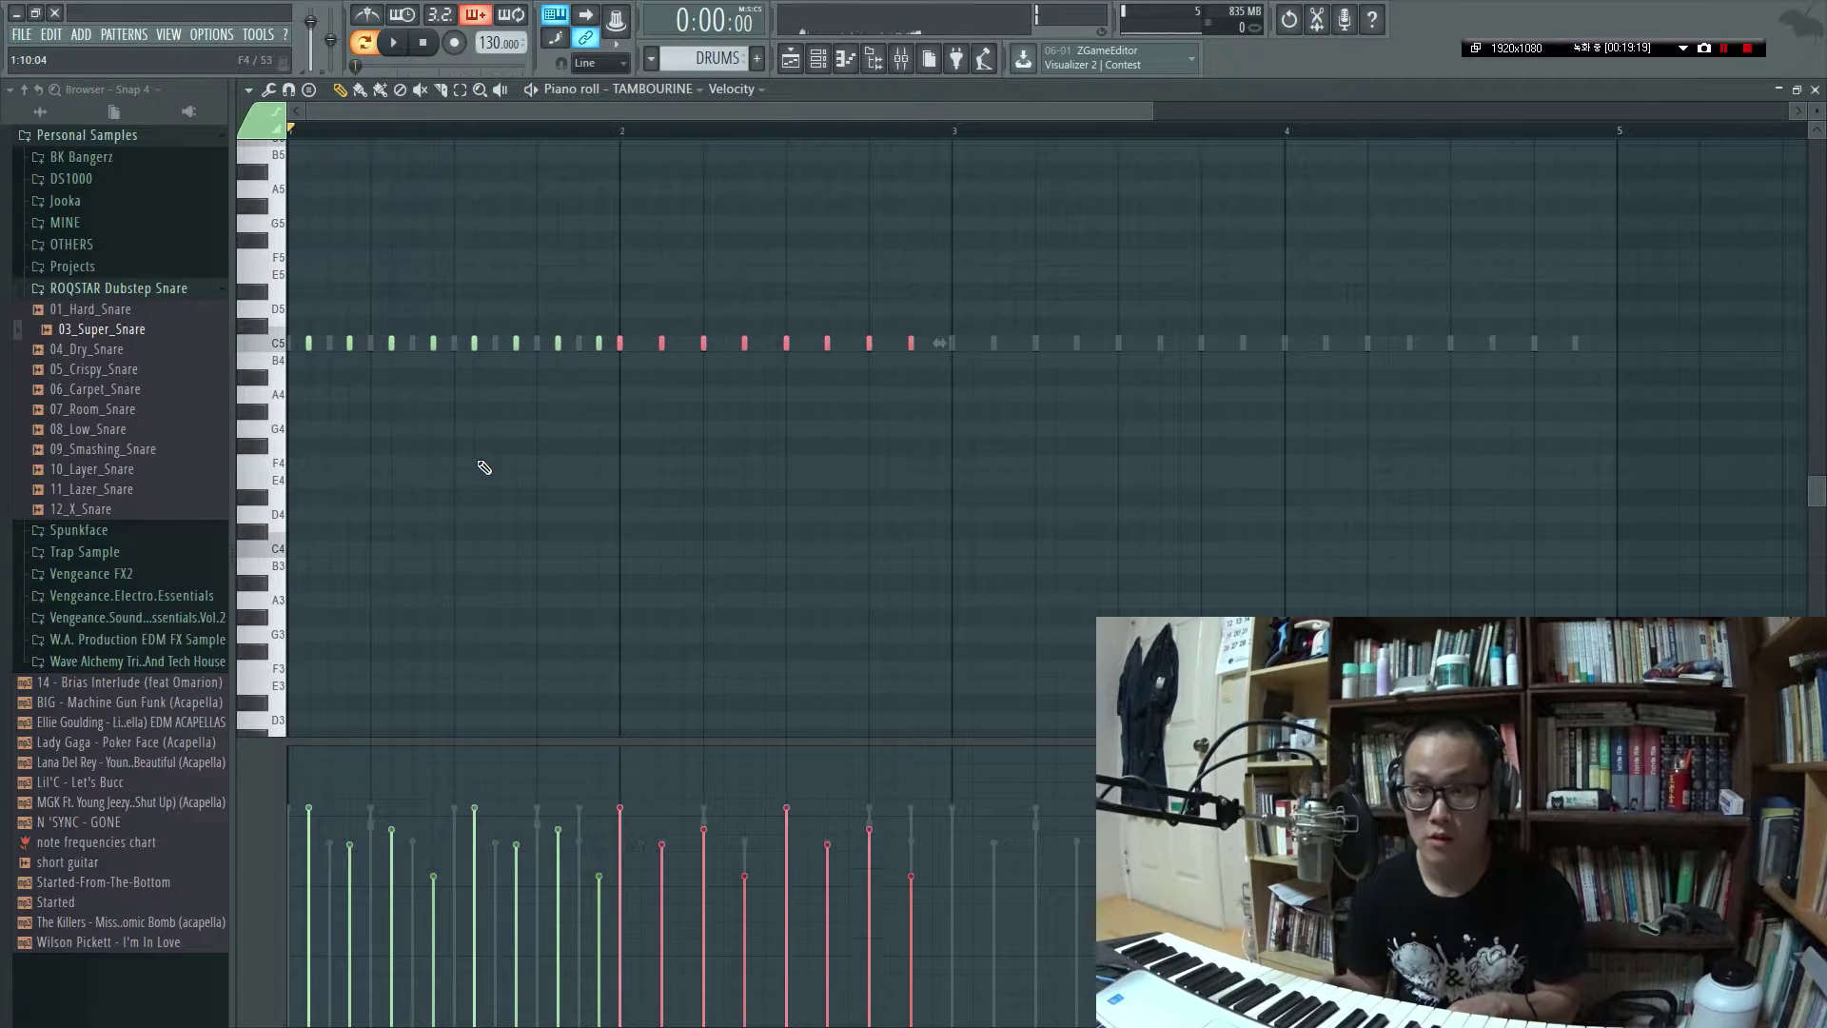
{"action": "key", "text": "ctrl+a"}
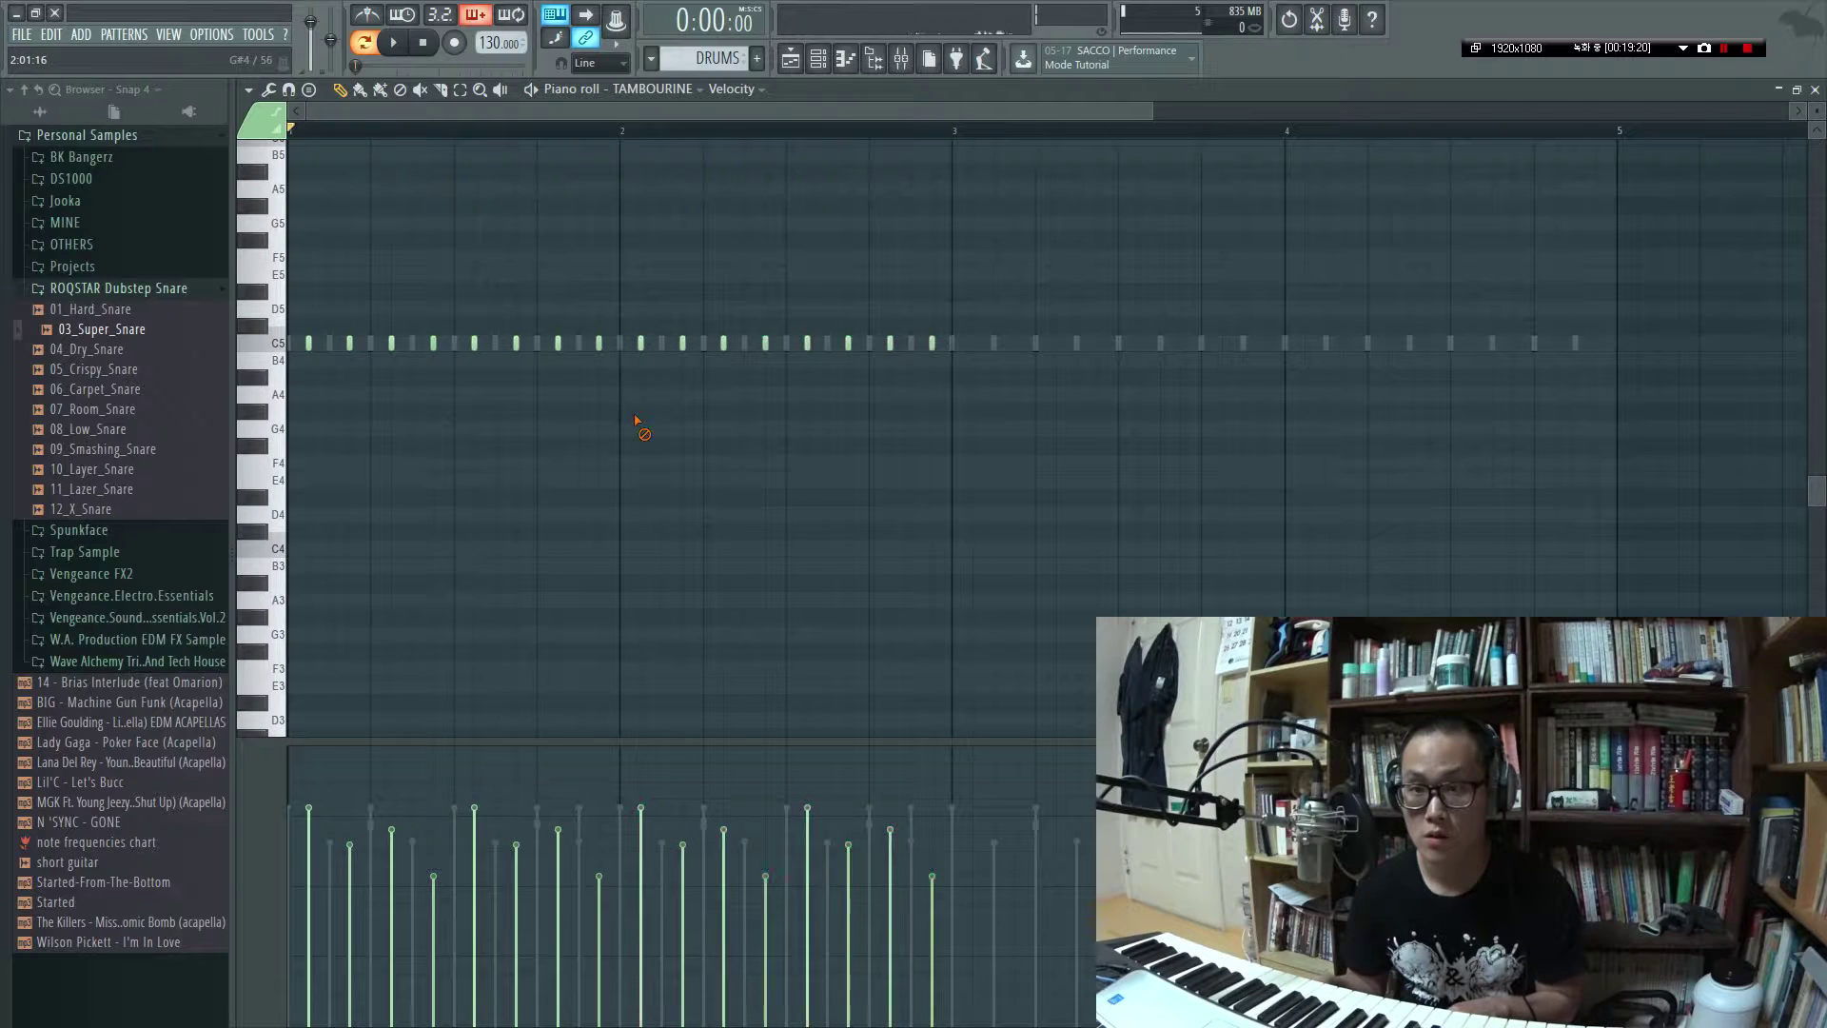
{"action": "key", "text": "ctrl+b"}
{"action": "left_click_drag", "start_coordinate": [952, 346], "coordinate": [963, 351]}
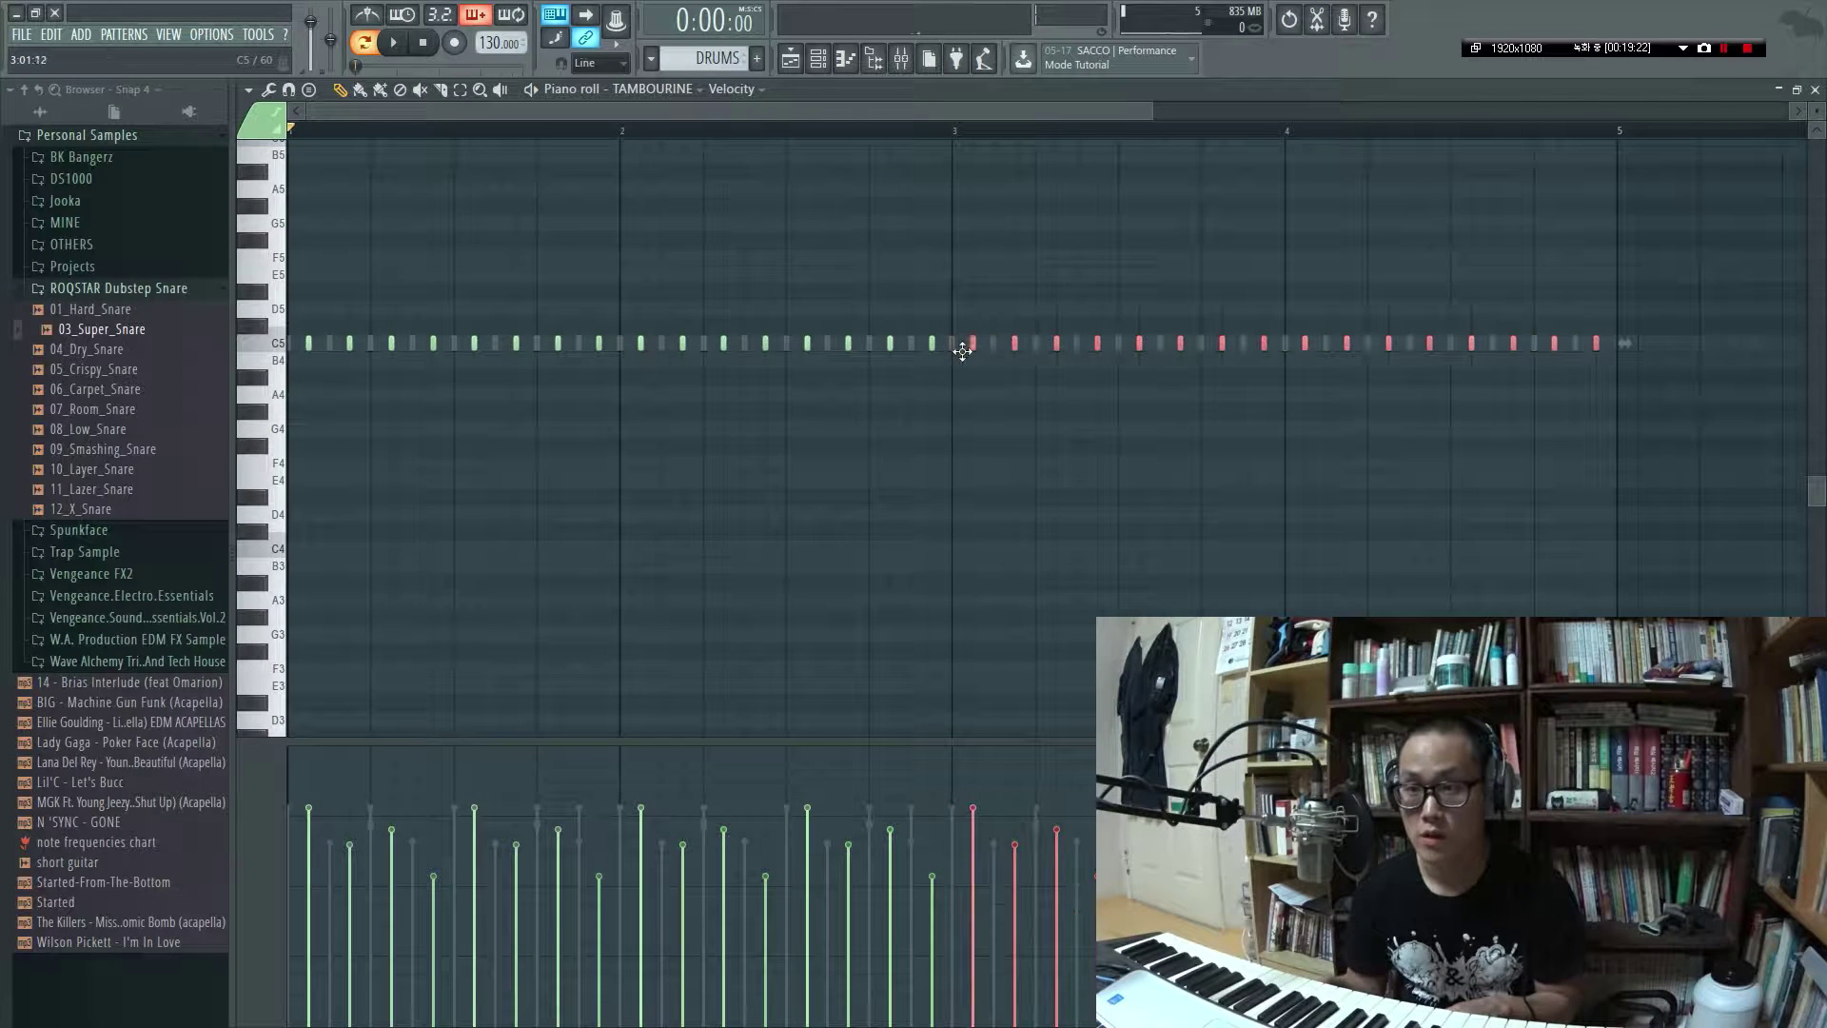
{"action": "key", "text": "ctrl+d"}
{"action": "key", "text": "space"}
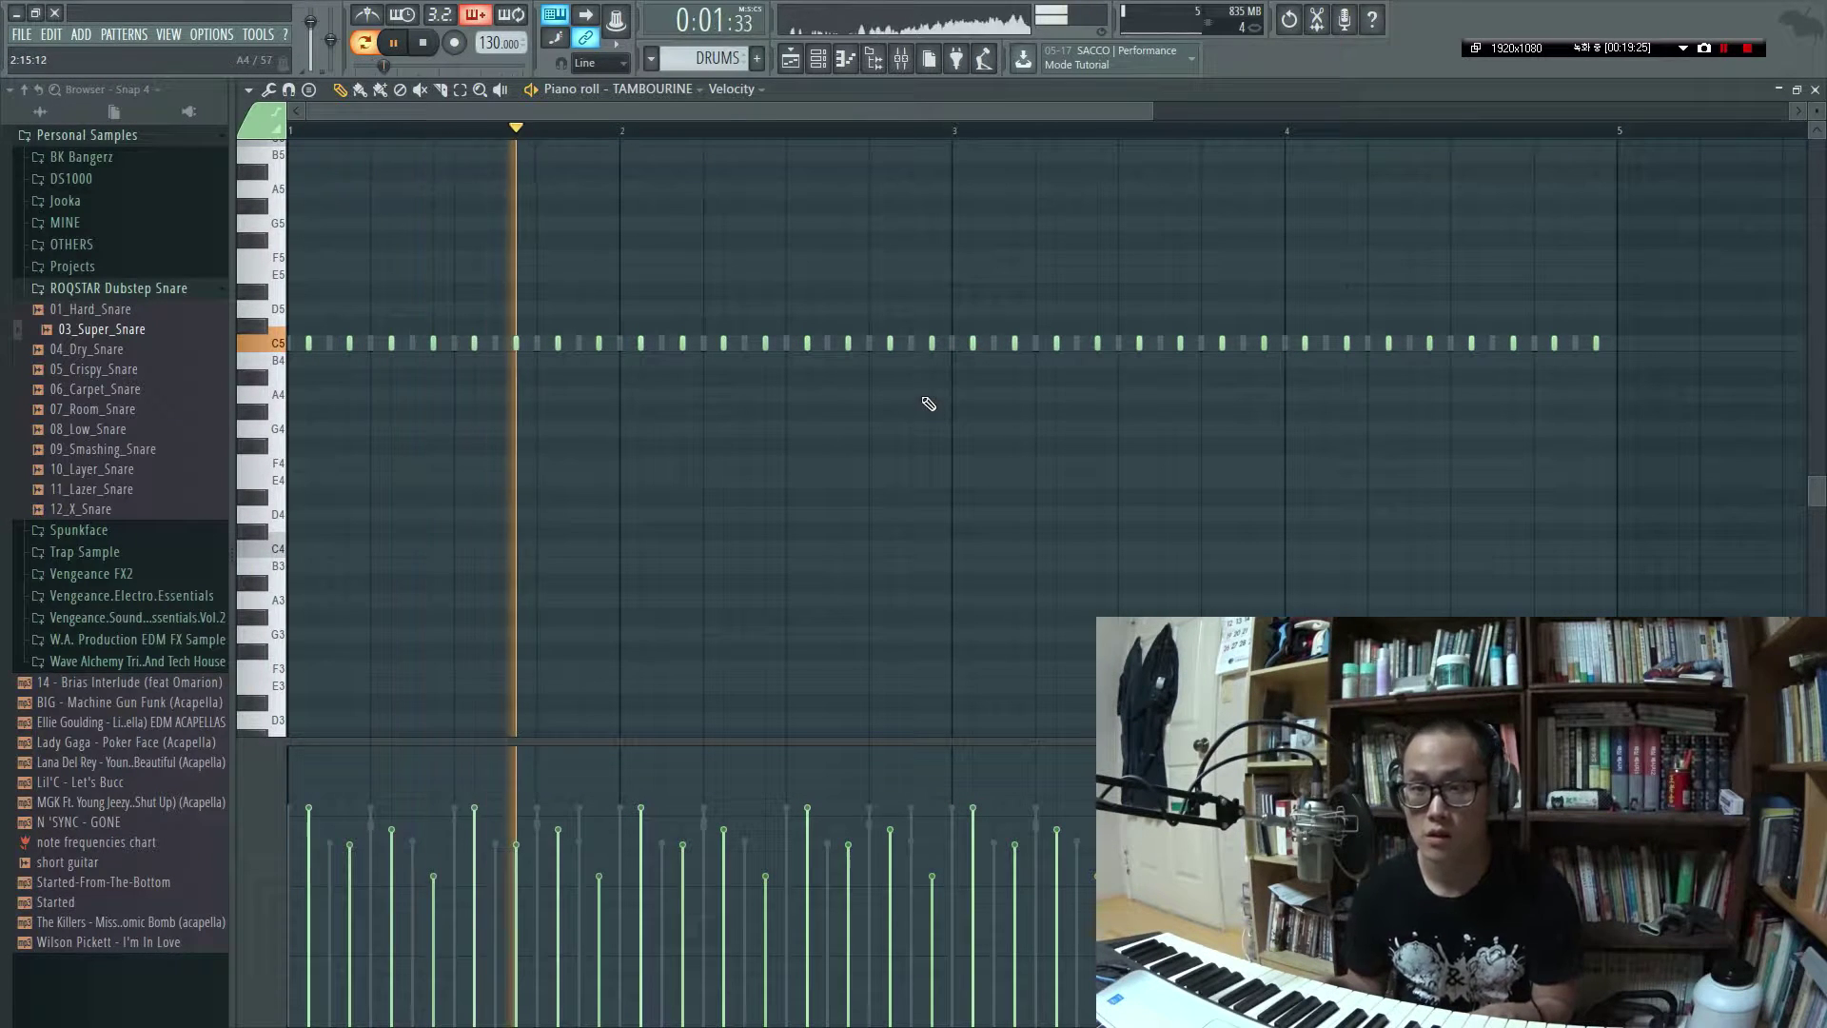
Leave the piano roll, show the mixer, view the effects on the OPHAT track and select the RIDE track
{"action": "key", "text": "F7"}
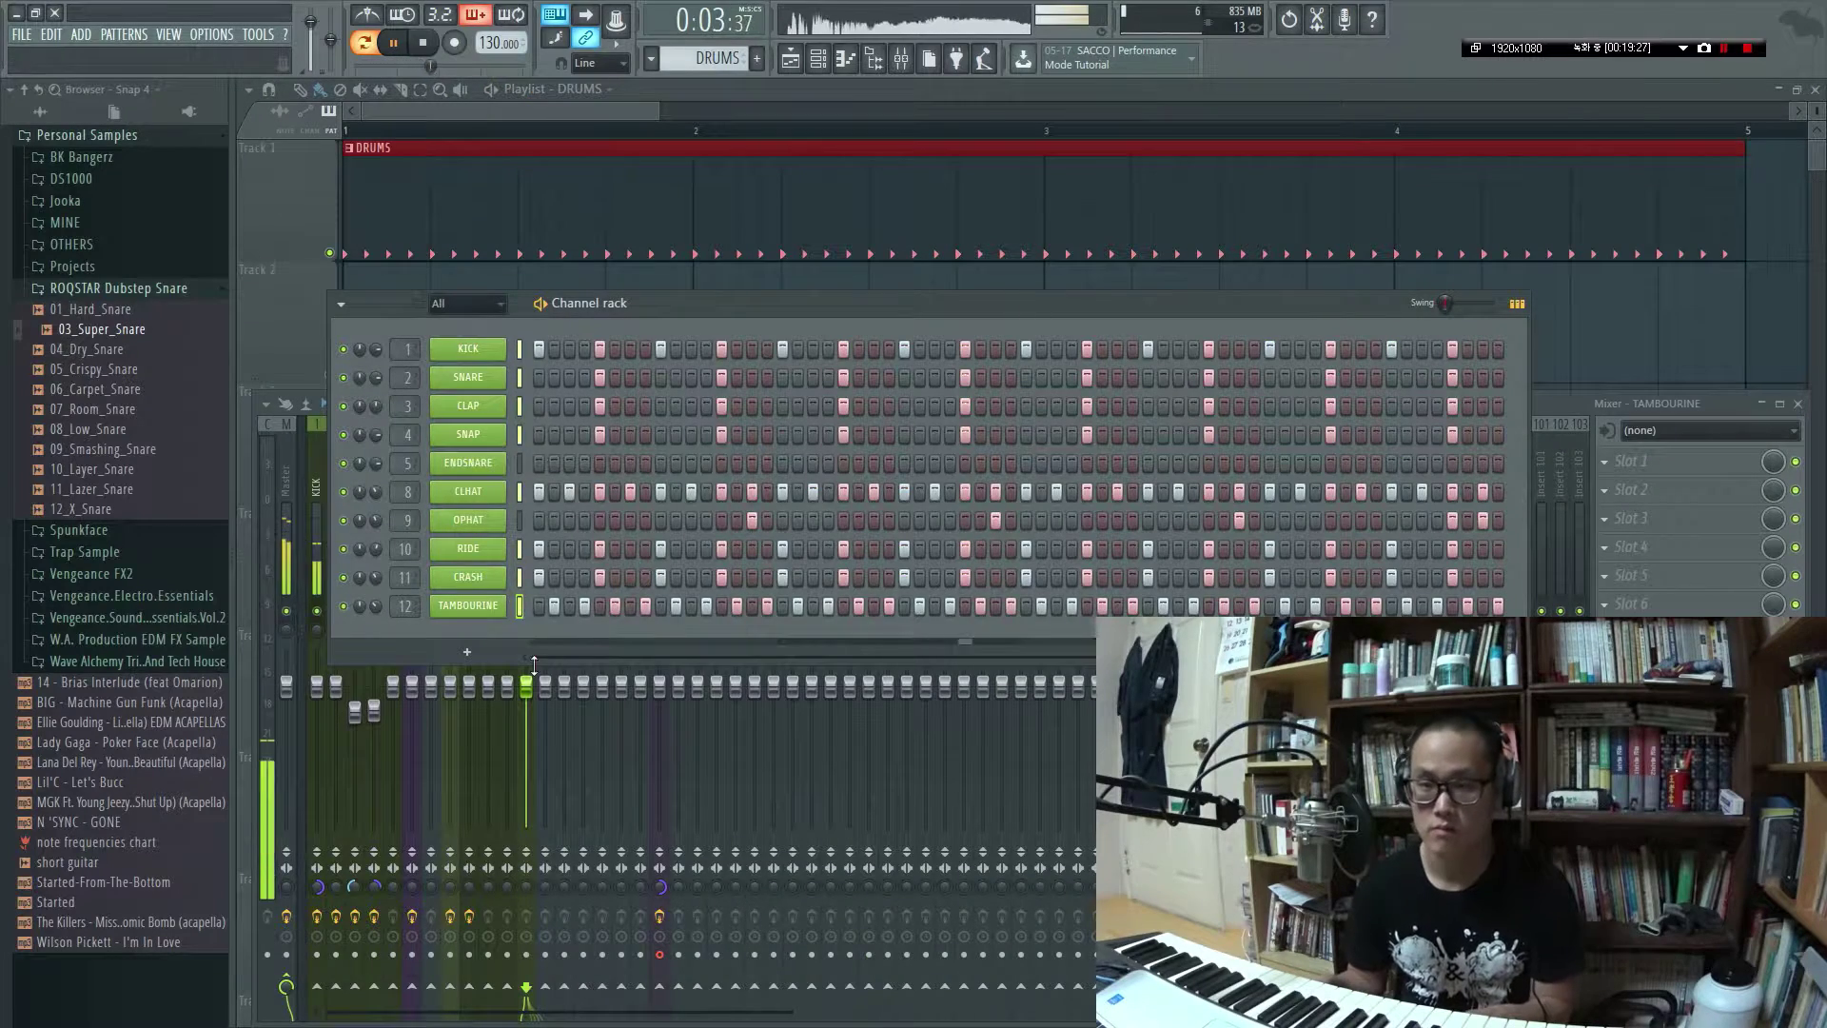
{"action": "key", "text": "space"}
{"action": "key", "text": "F9"}
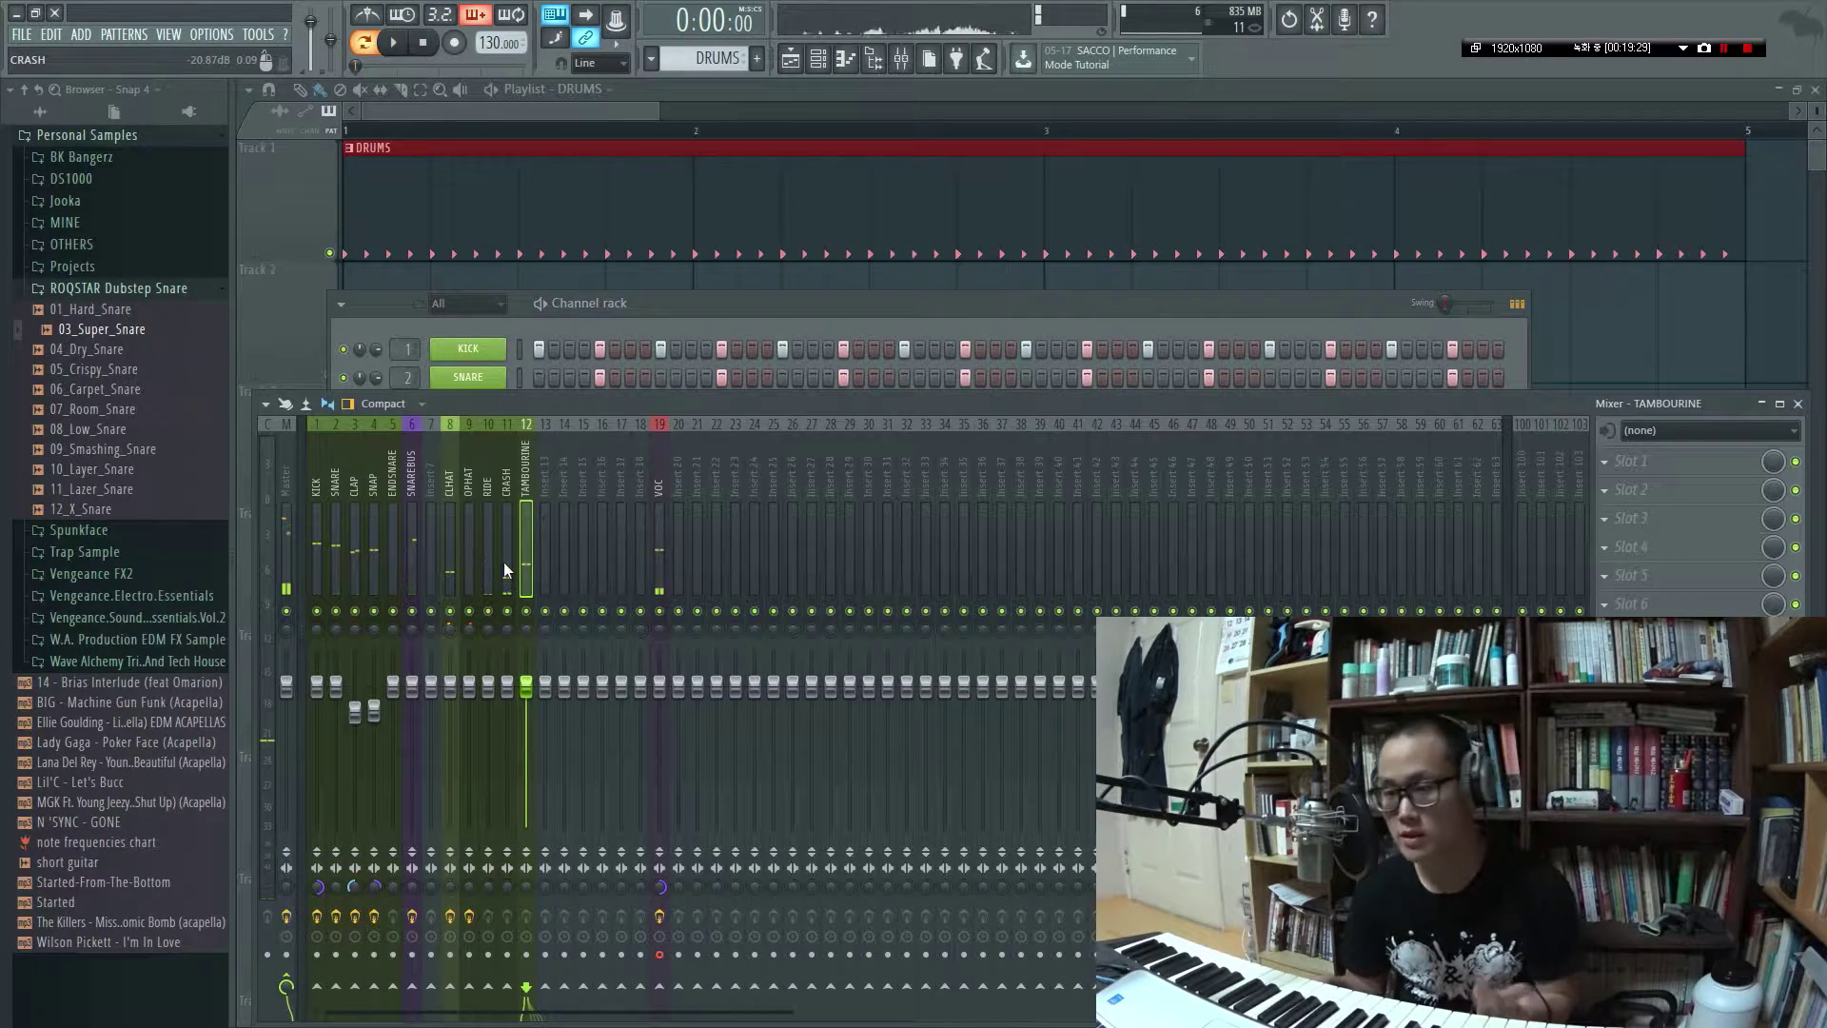
{"action": "left_click", "coordinate": [464, 491]}
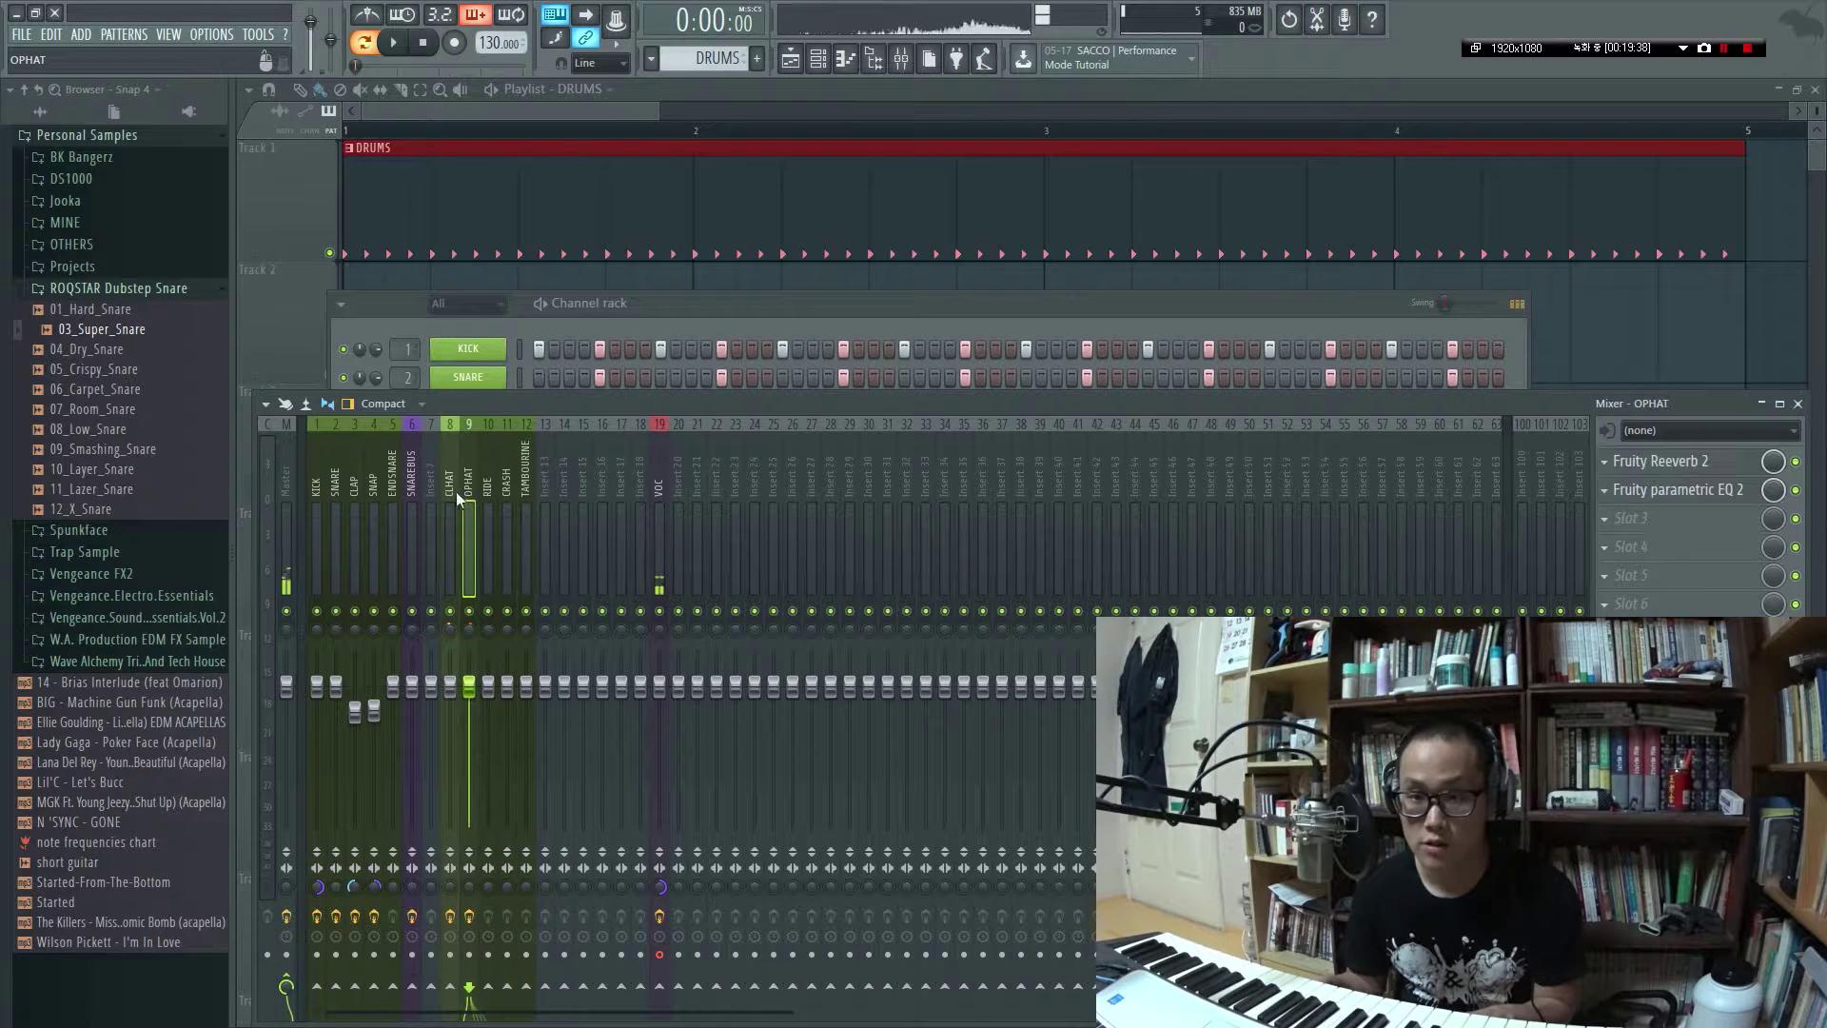
{"action": "left_click", "coordinate": [487, 501]}
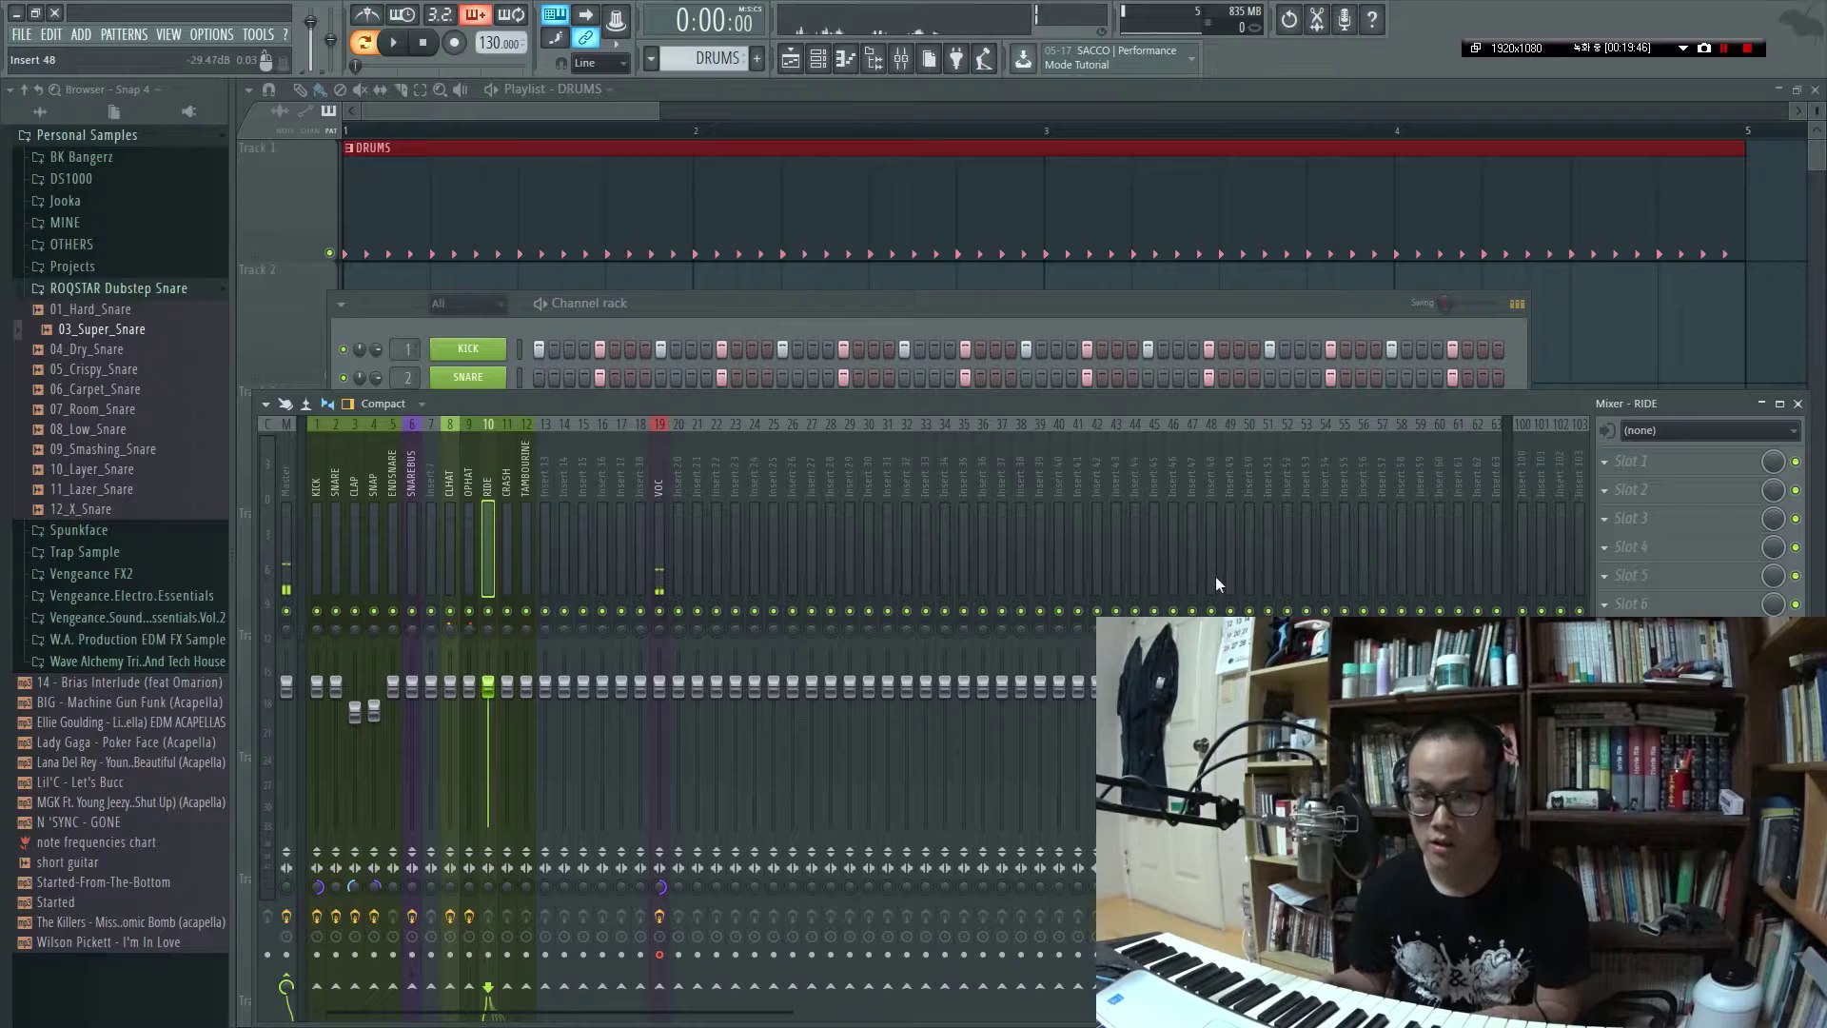
Load Fruity Parametric EQ 2 in the RIDE track's first effect slot and close its window
{"action": "left_click", "coordinate": [1665, 471]}
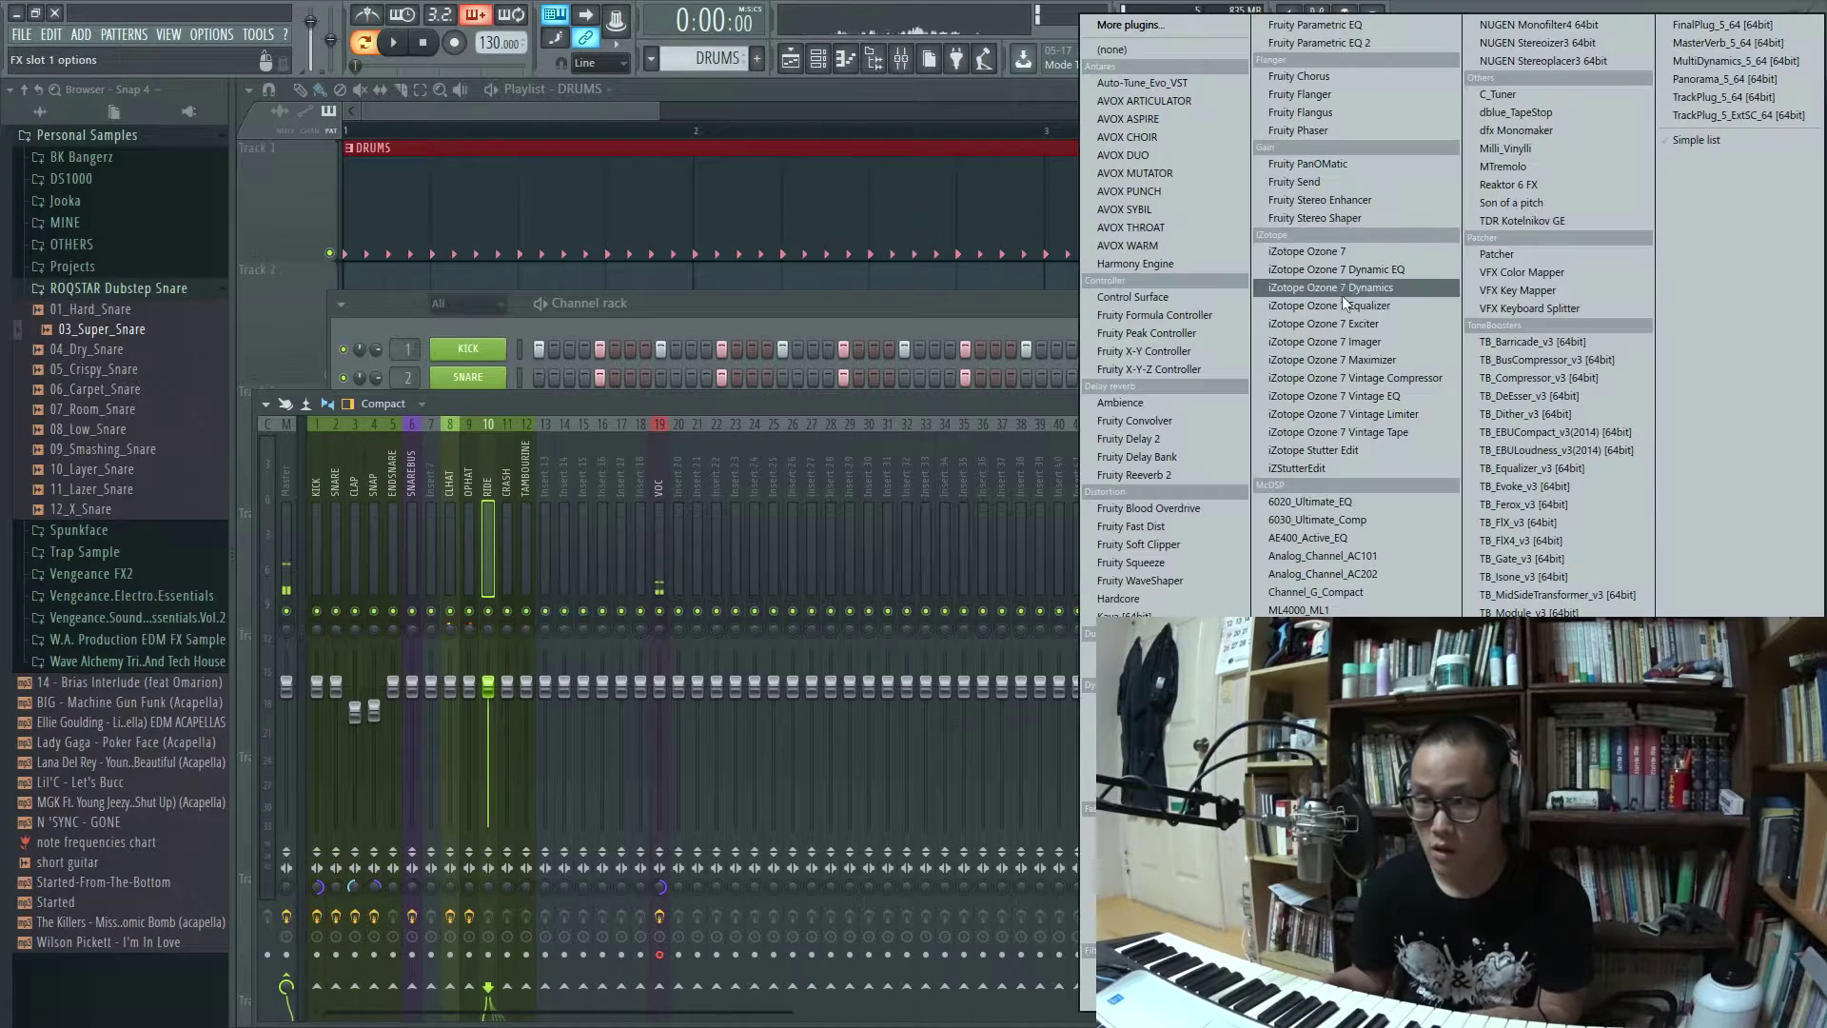
{"action": "left_click", "coordinate": [1359, 43]}
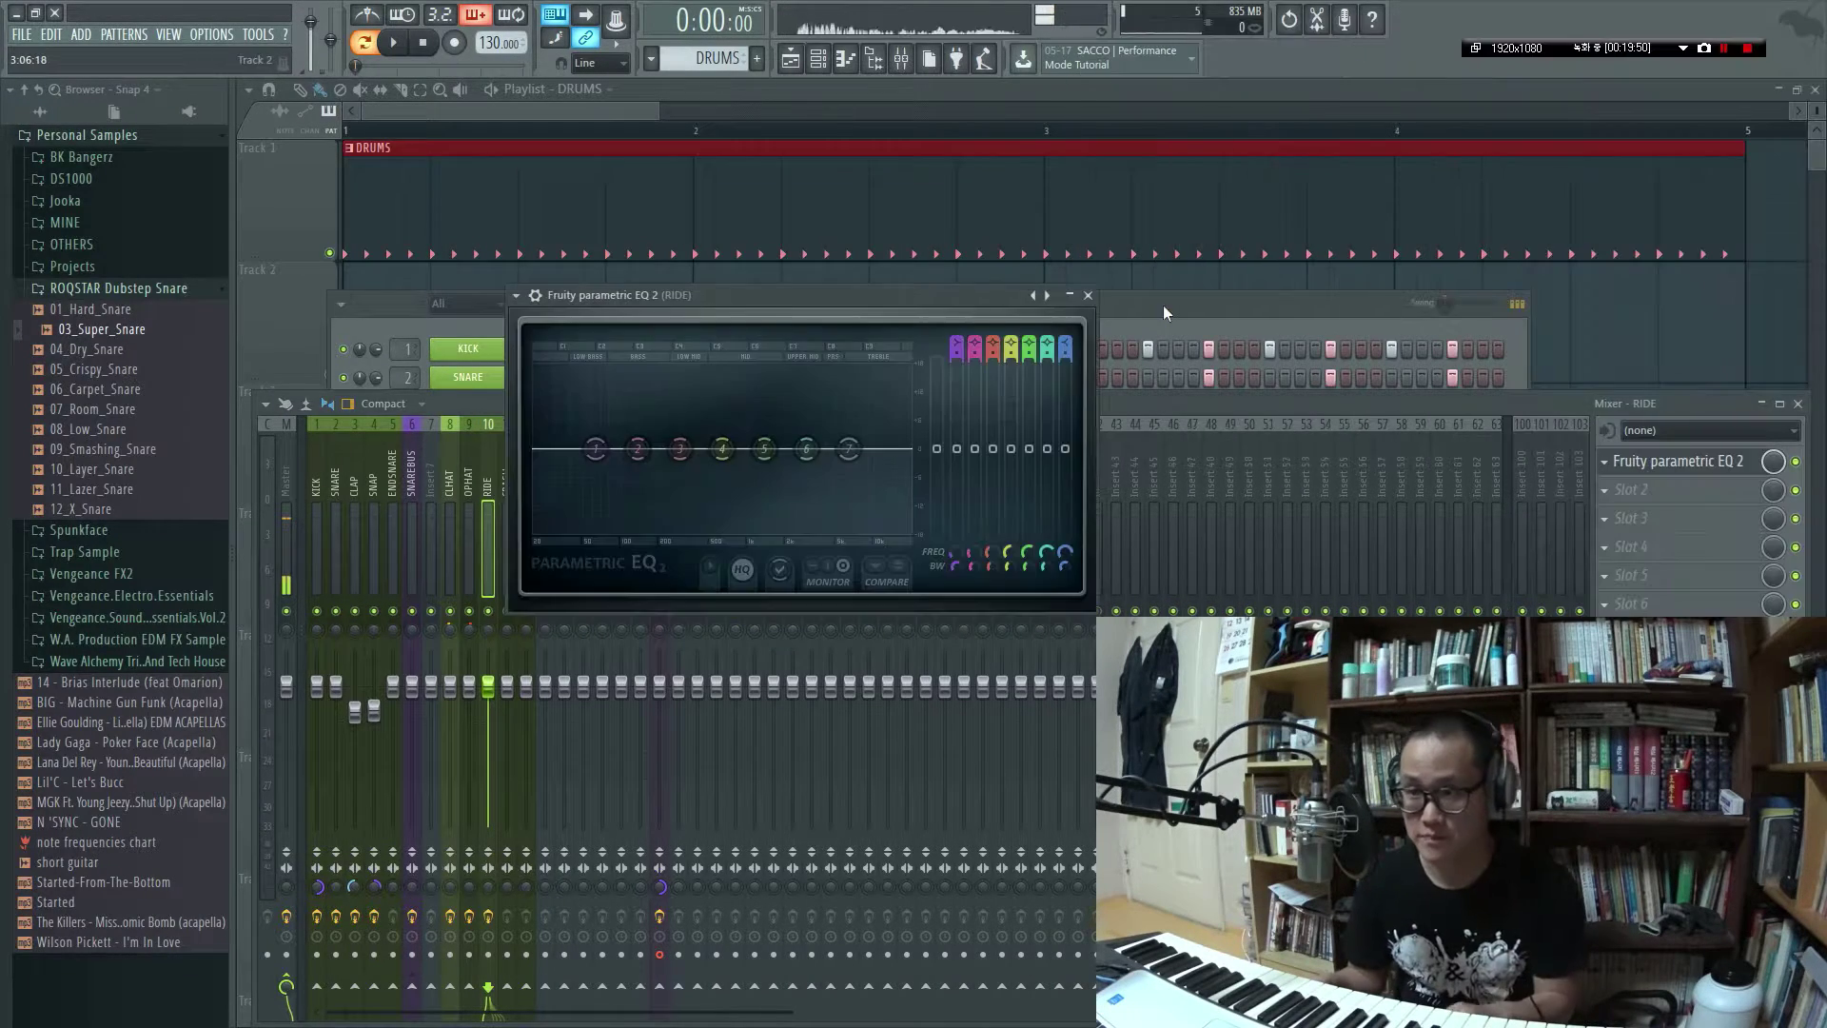
{"action": "left_click", "coordinate": [1089, 296]}
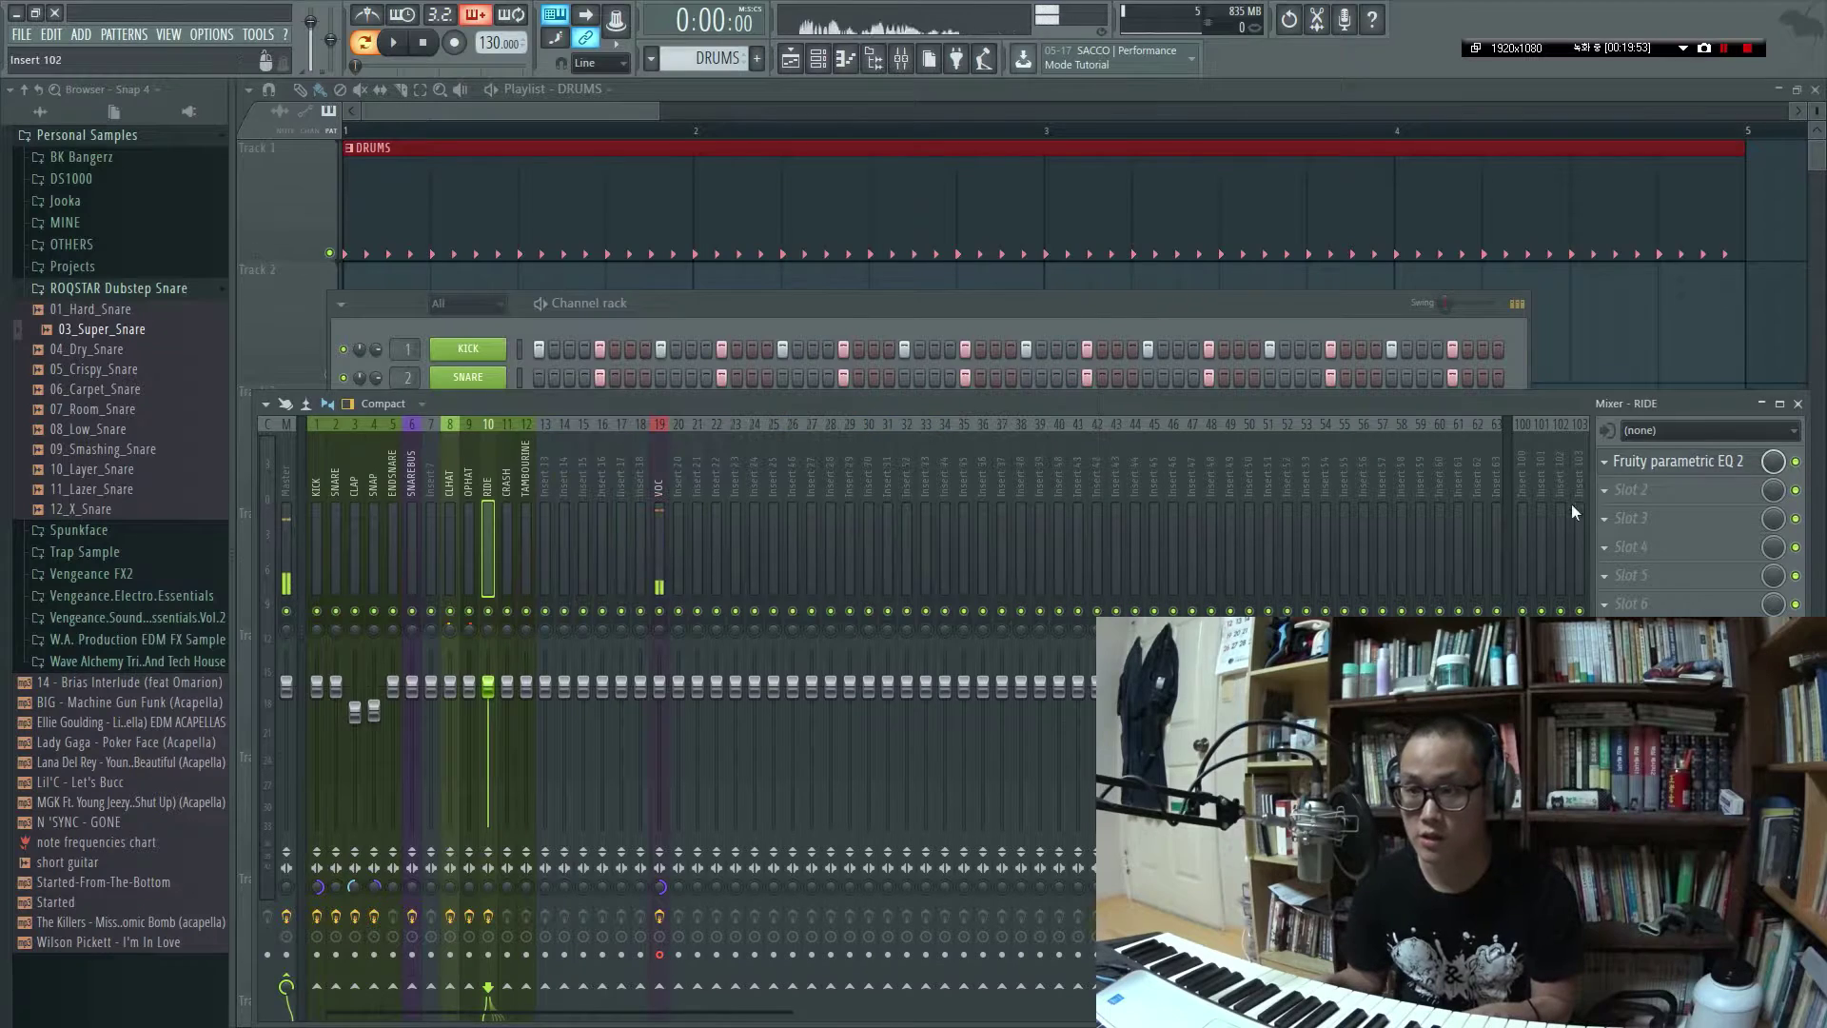
Replace the effect in the RIDE track's first slot with Fruity Reeverb 2 and play the pattern briefly
{"action": "left_click", "coordinate": [1618, 464]}
{"action": "mouse_move", "coordinate": [1646, 488]}
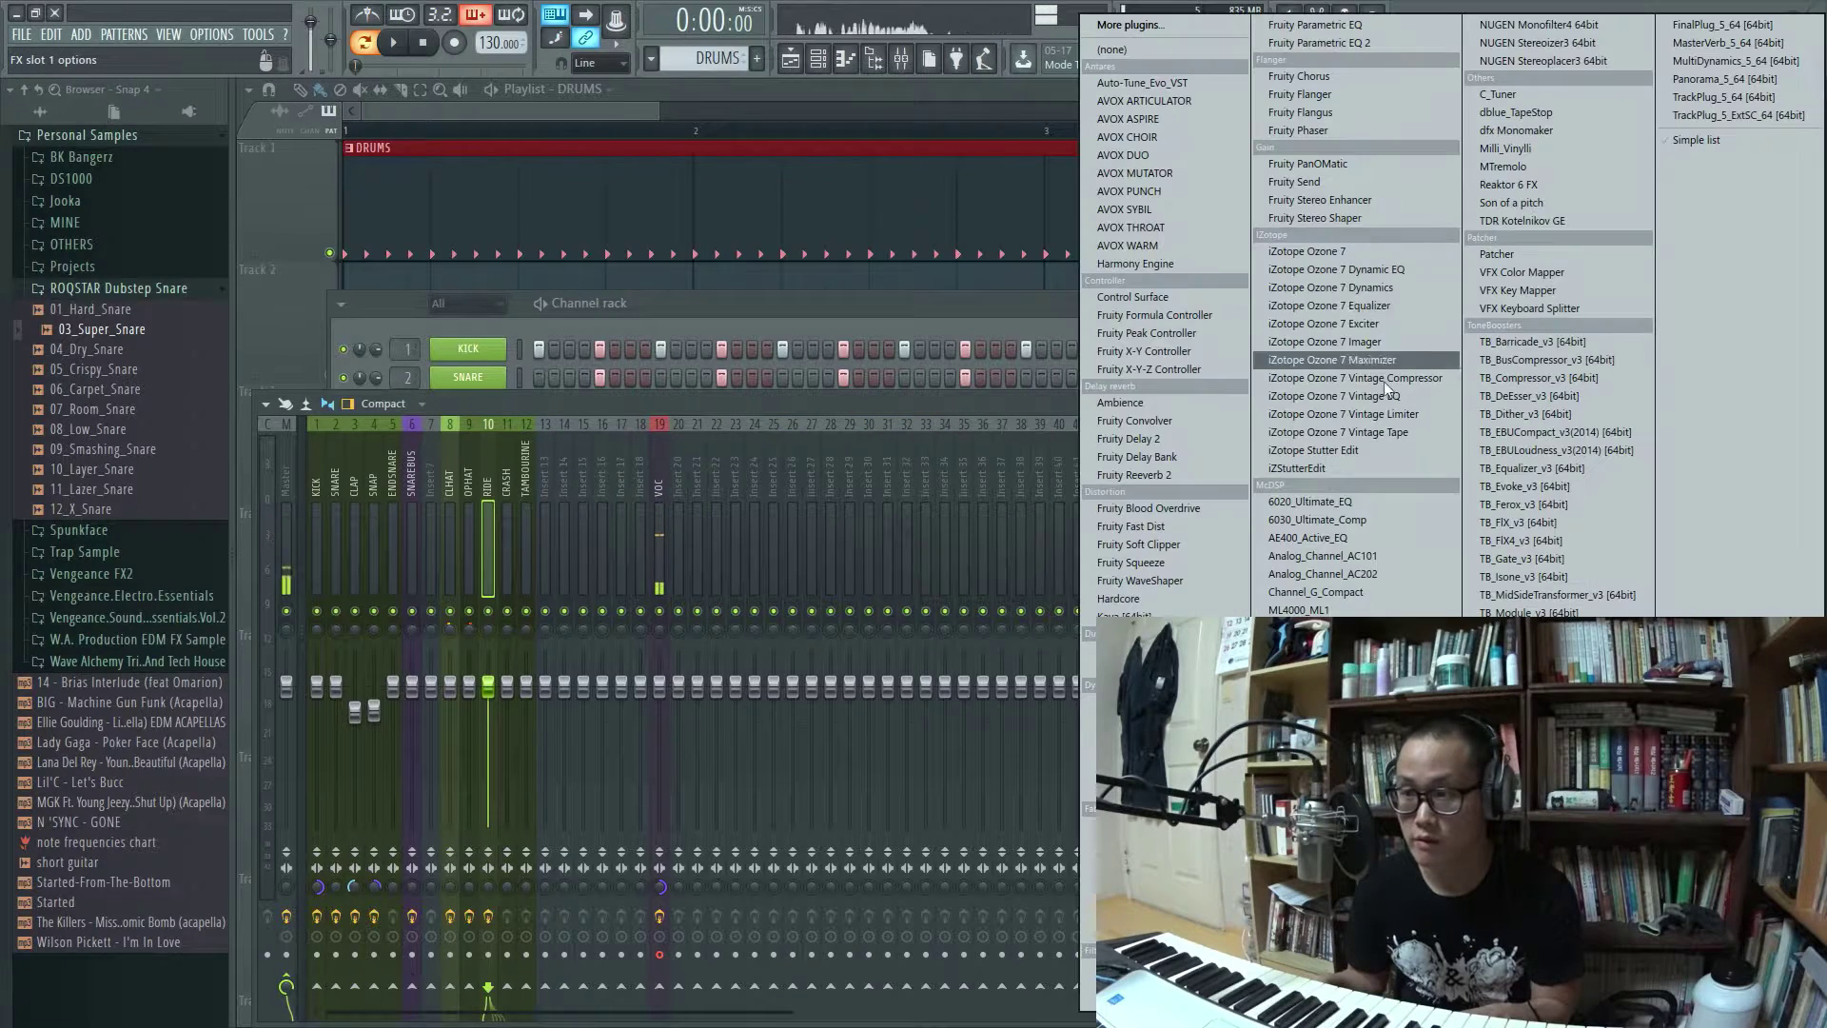
{"action": "left_click", "coordinate": [1189, 474]}
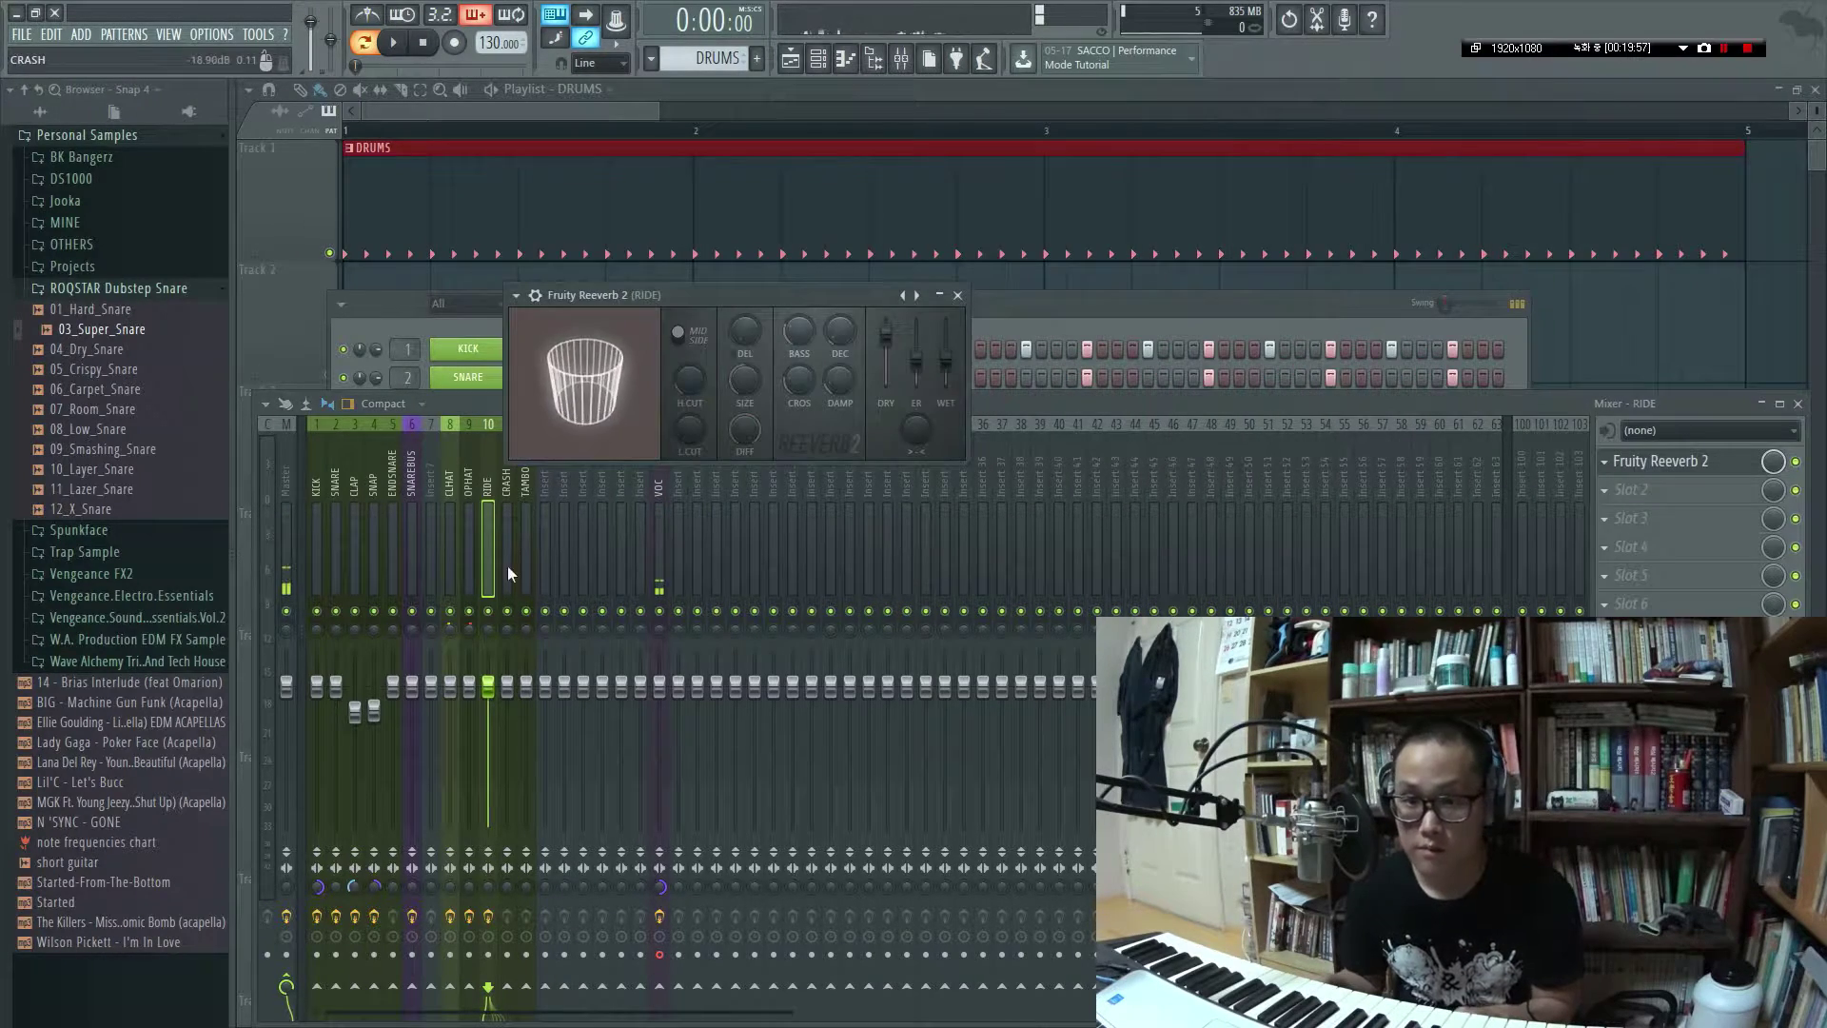
{"action": "key", "text": "space"}
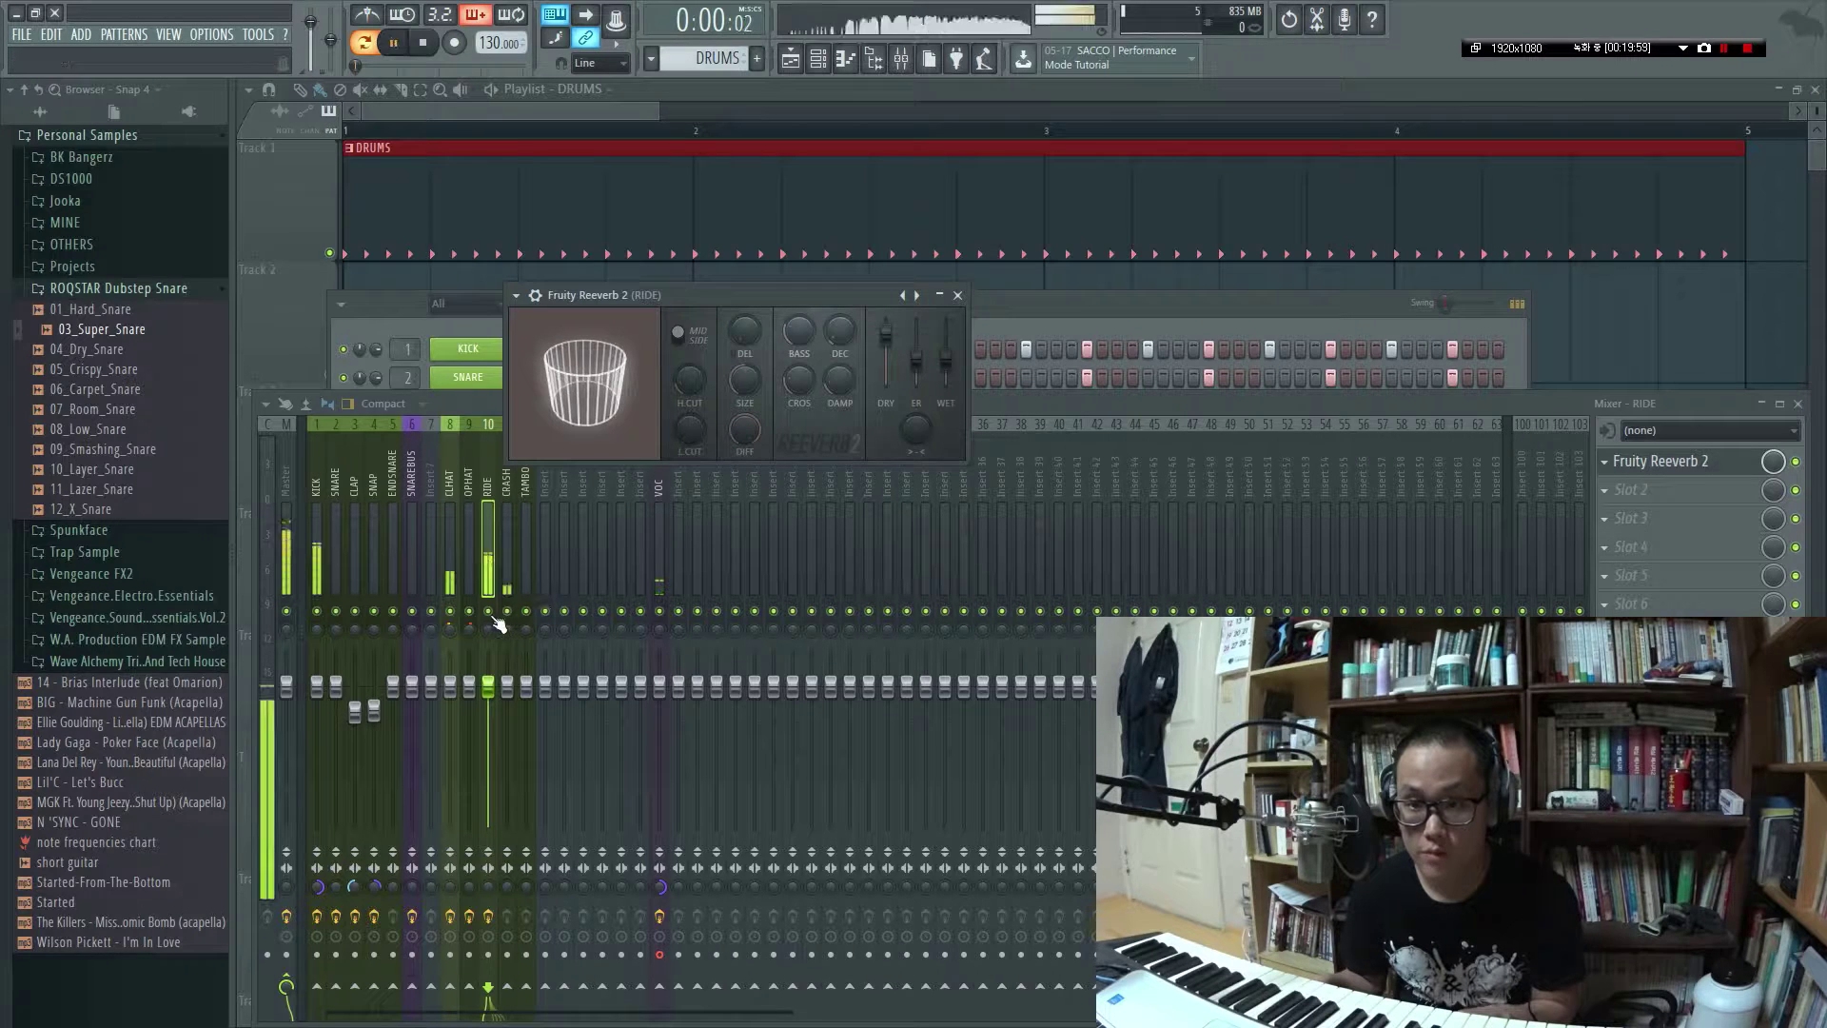
{"action": "key", "text": "space"}
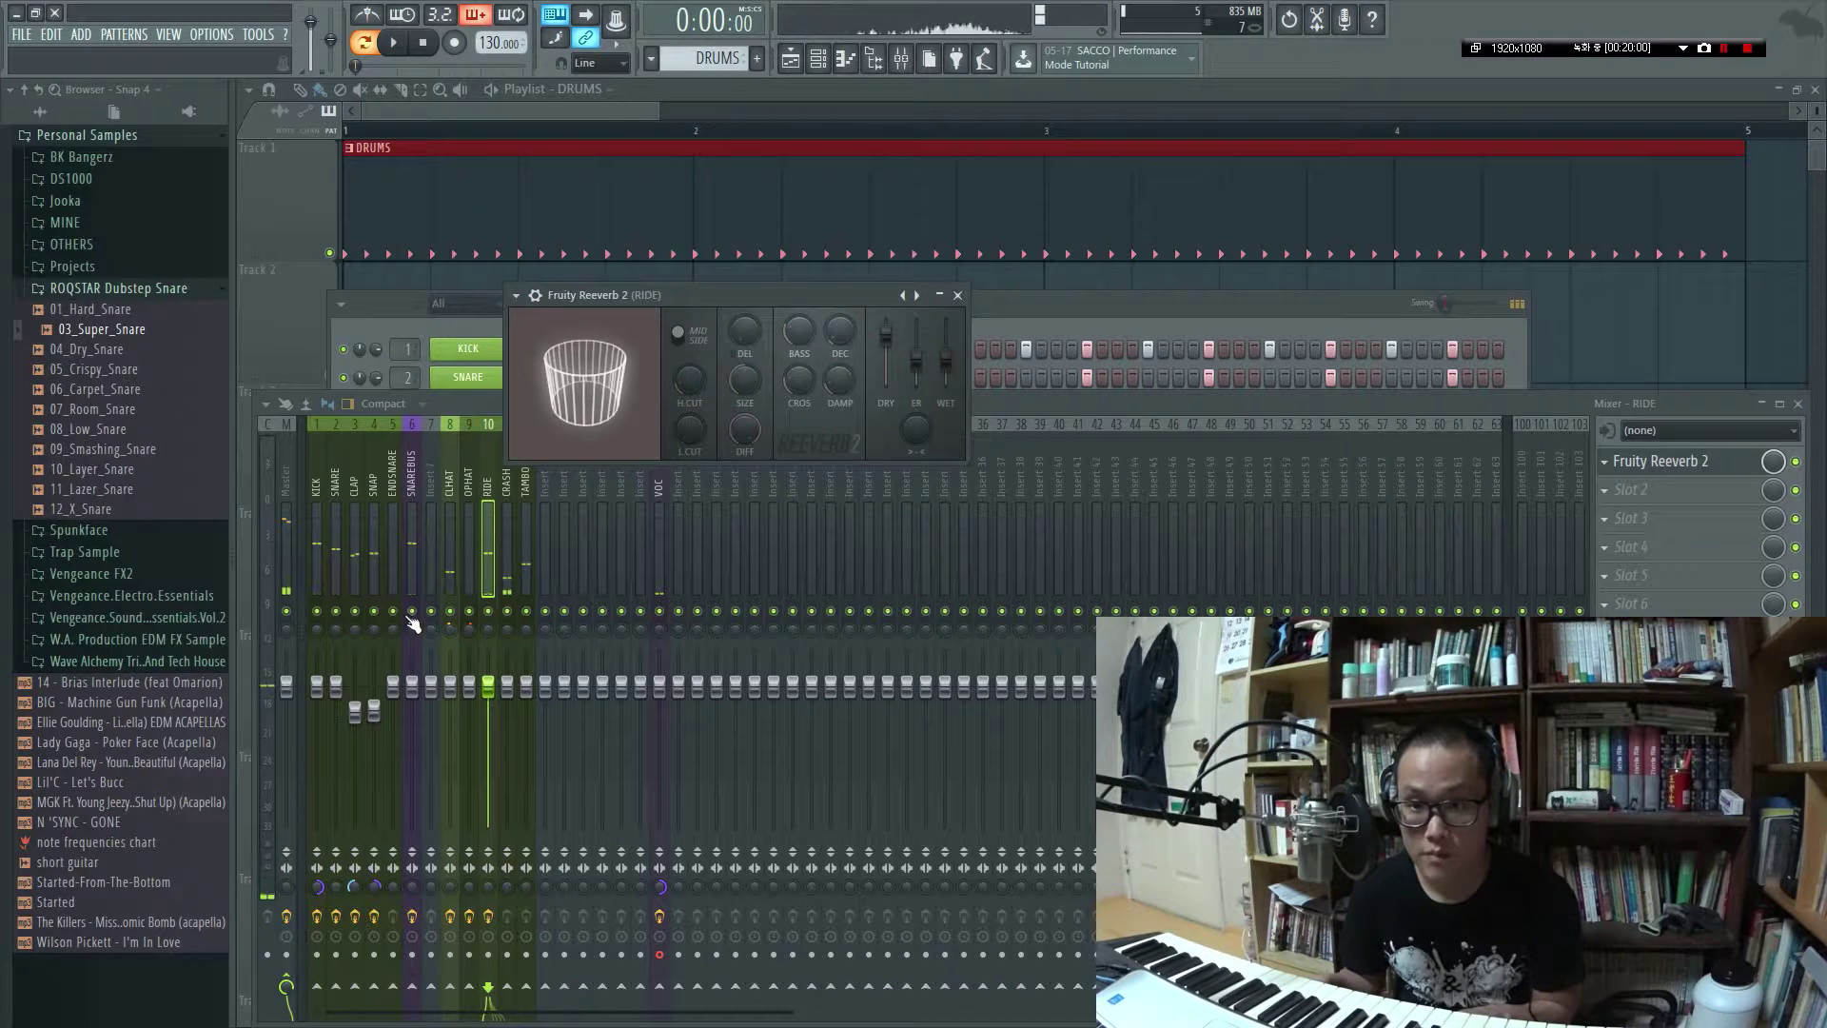
Mute the KICK, SNAREBUS, TAMBOURINE, CRASH, OPHAT and CLHAT mixer tracks during playback, keeping the reverb window accessible
{"action": "left_click", "coordinate": [411, 612]}
{"action": "key", "text": "space"}
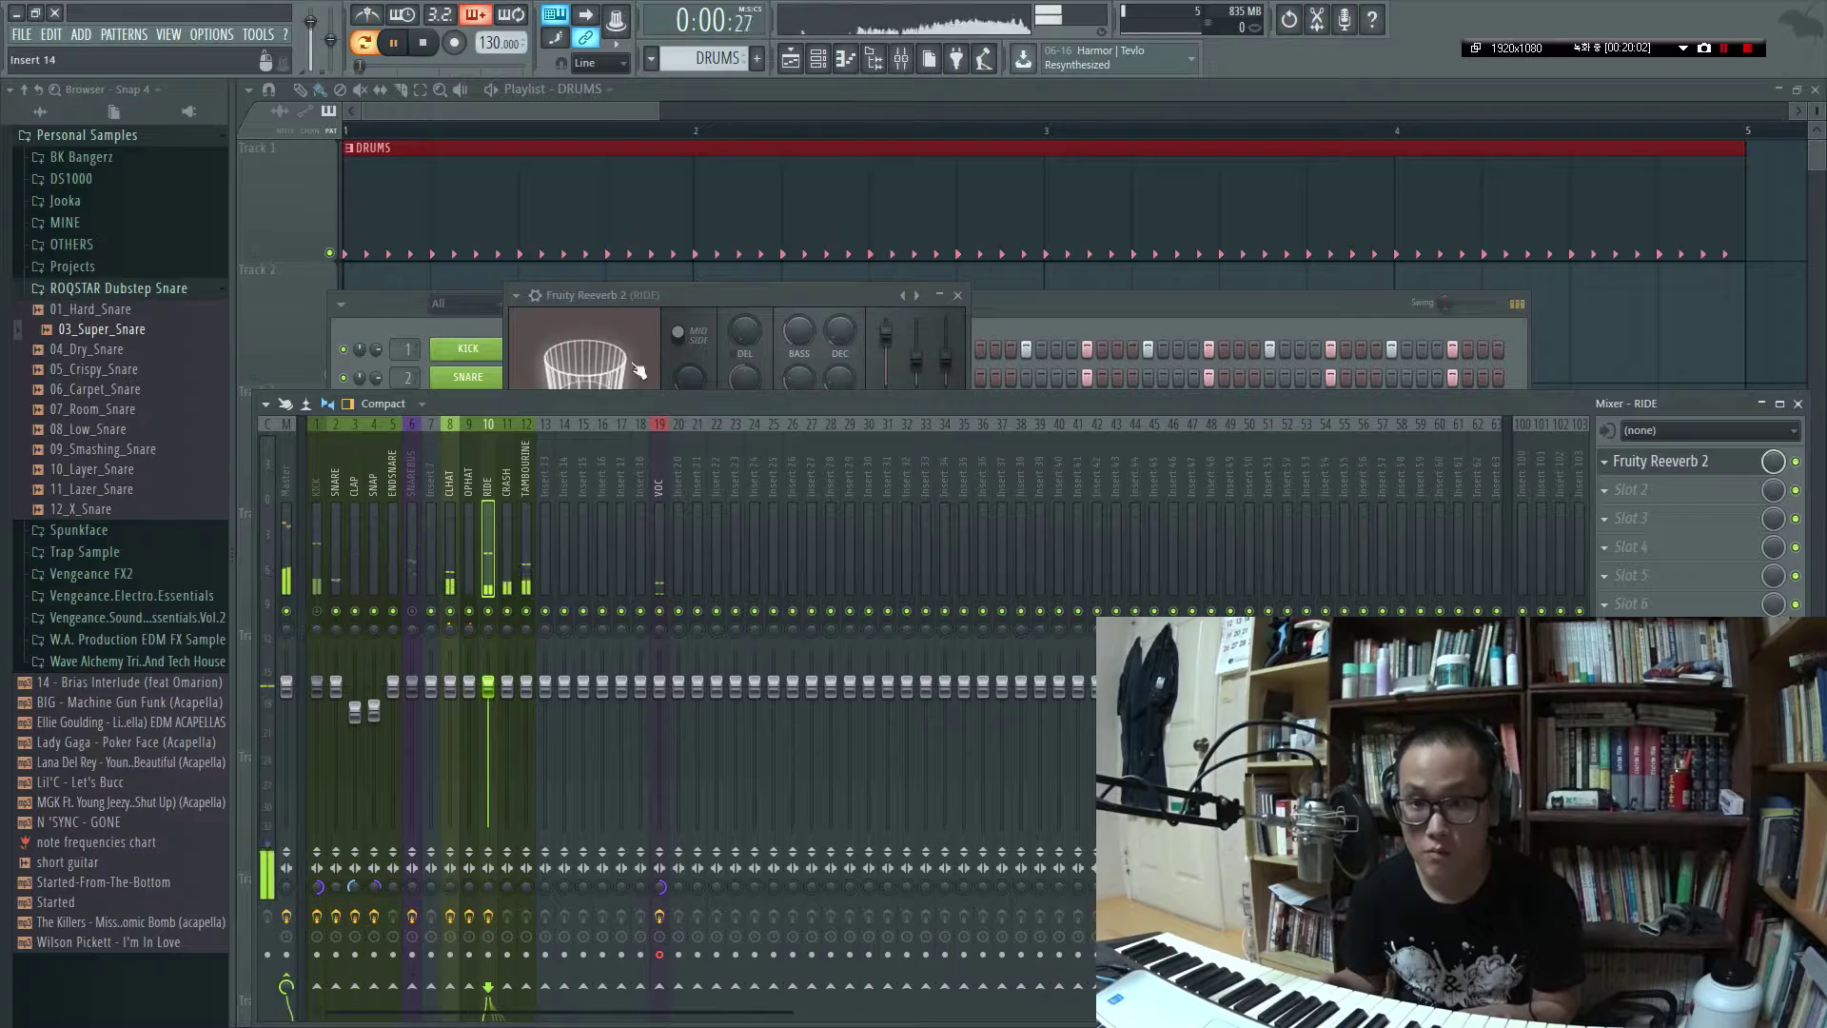
{"action": "left_click_drag", "start_coordinate": [714, 302], "coordinate": [748, 335]}
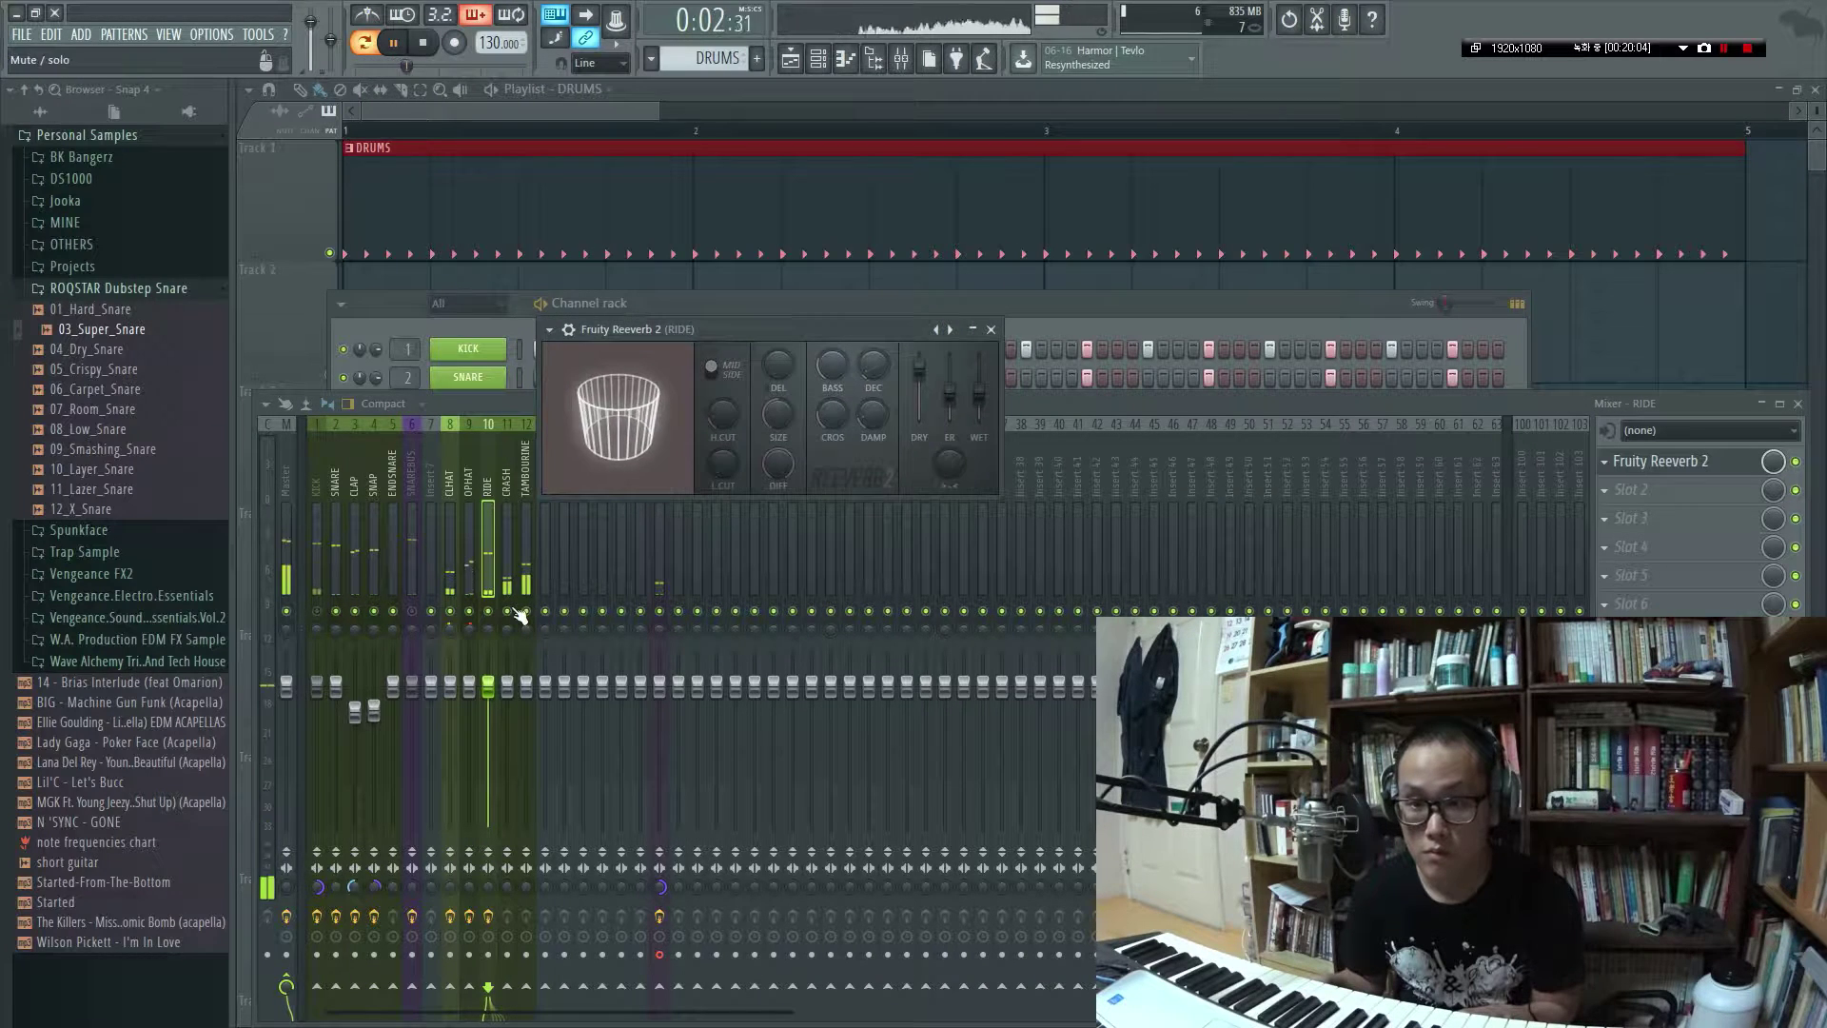
{"action": "left_click", "coordinate": [526, 611]}
{"action": "left_click", "coordinate": [507, 611]}
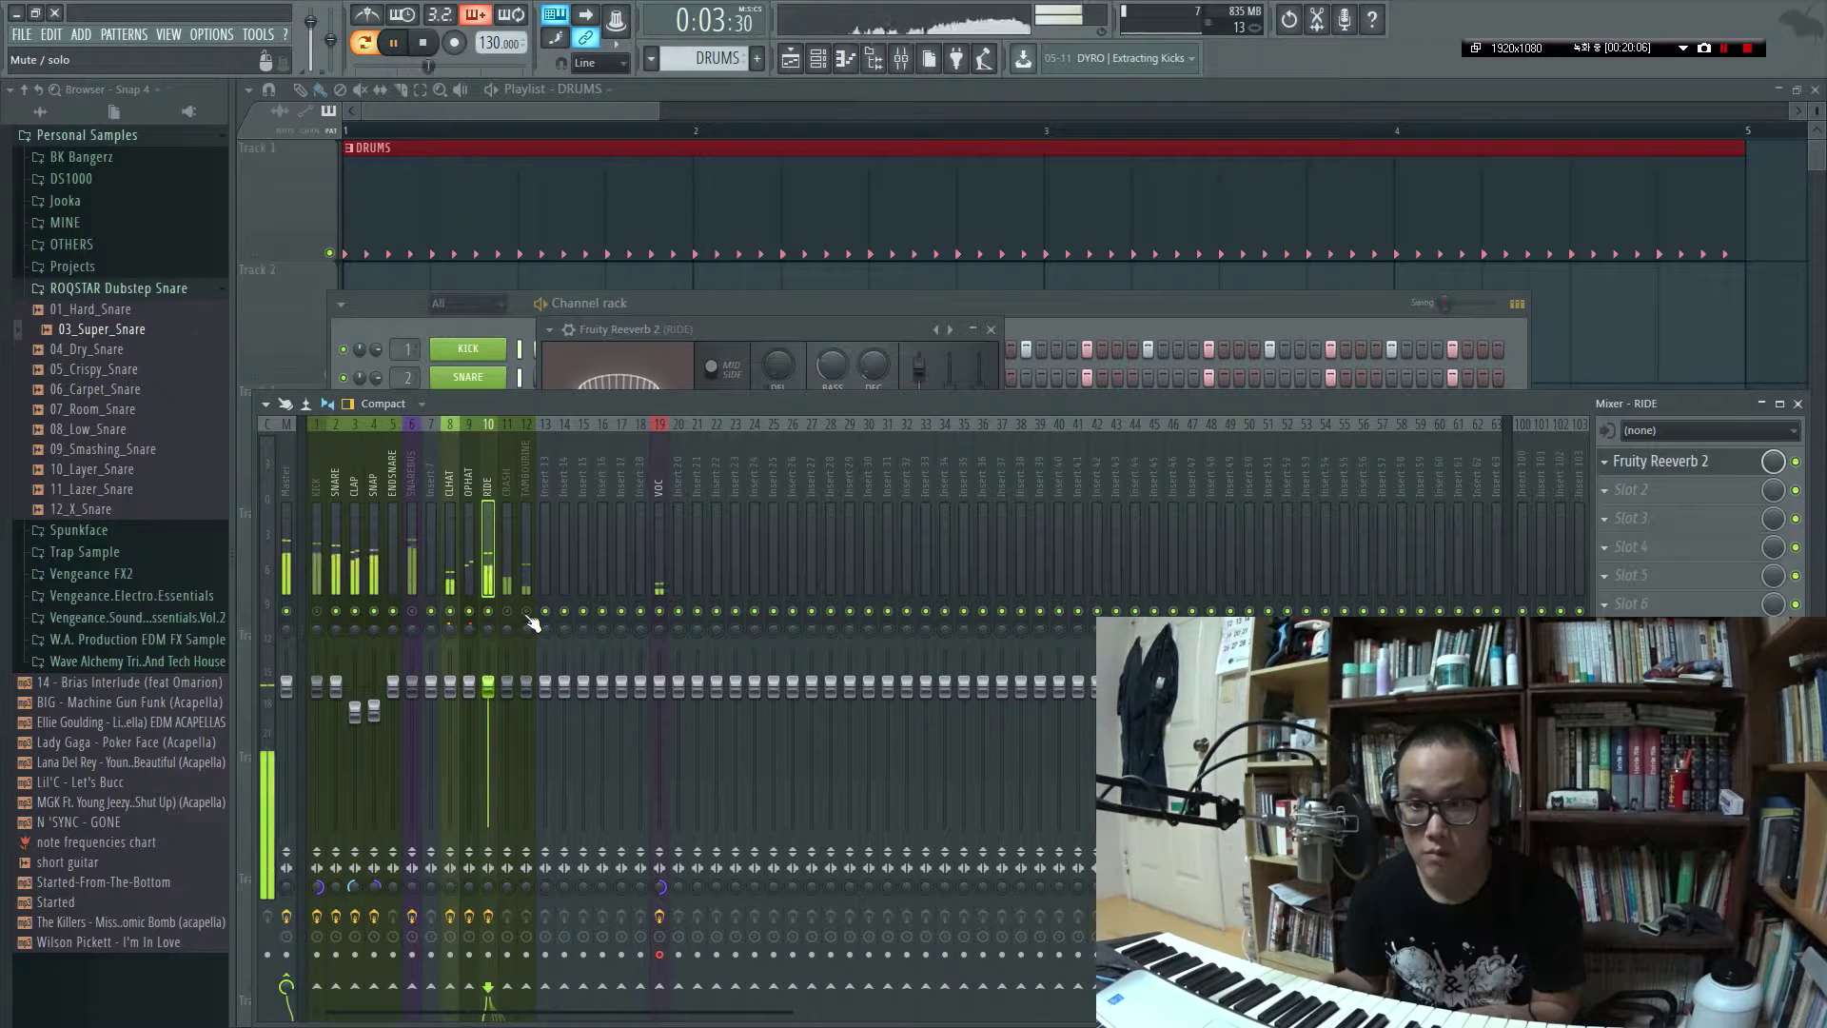
{"action": "left_click", "coordinate": [469, 611]}
{"action": "left_click", "coordinate": [450, 610]}
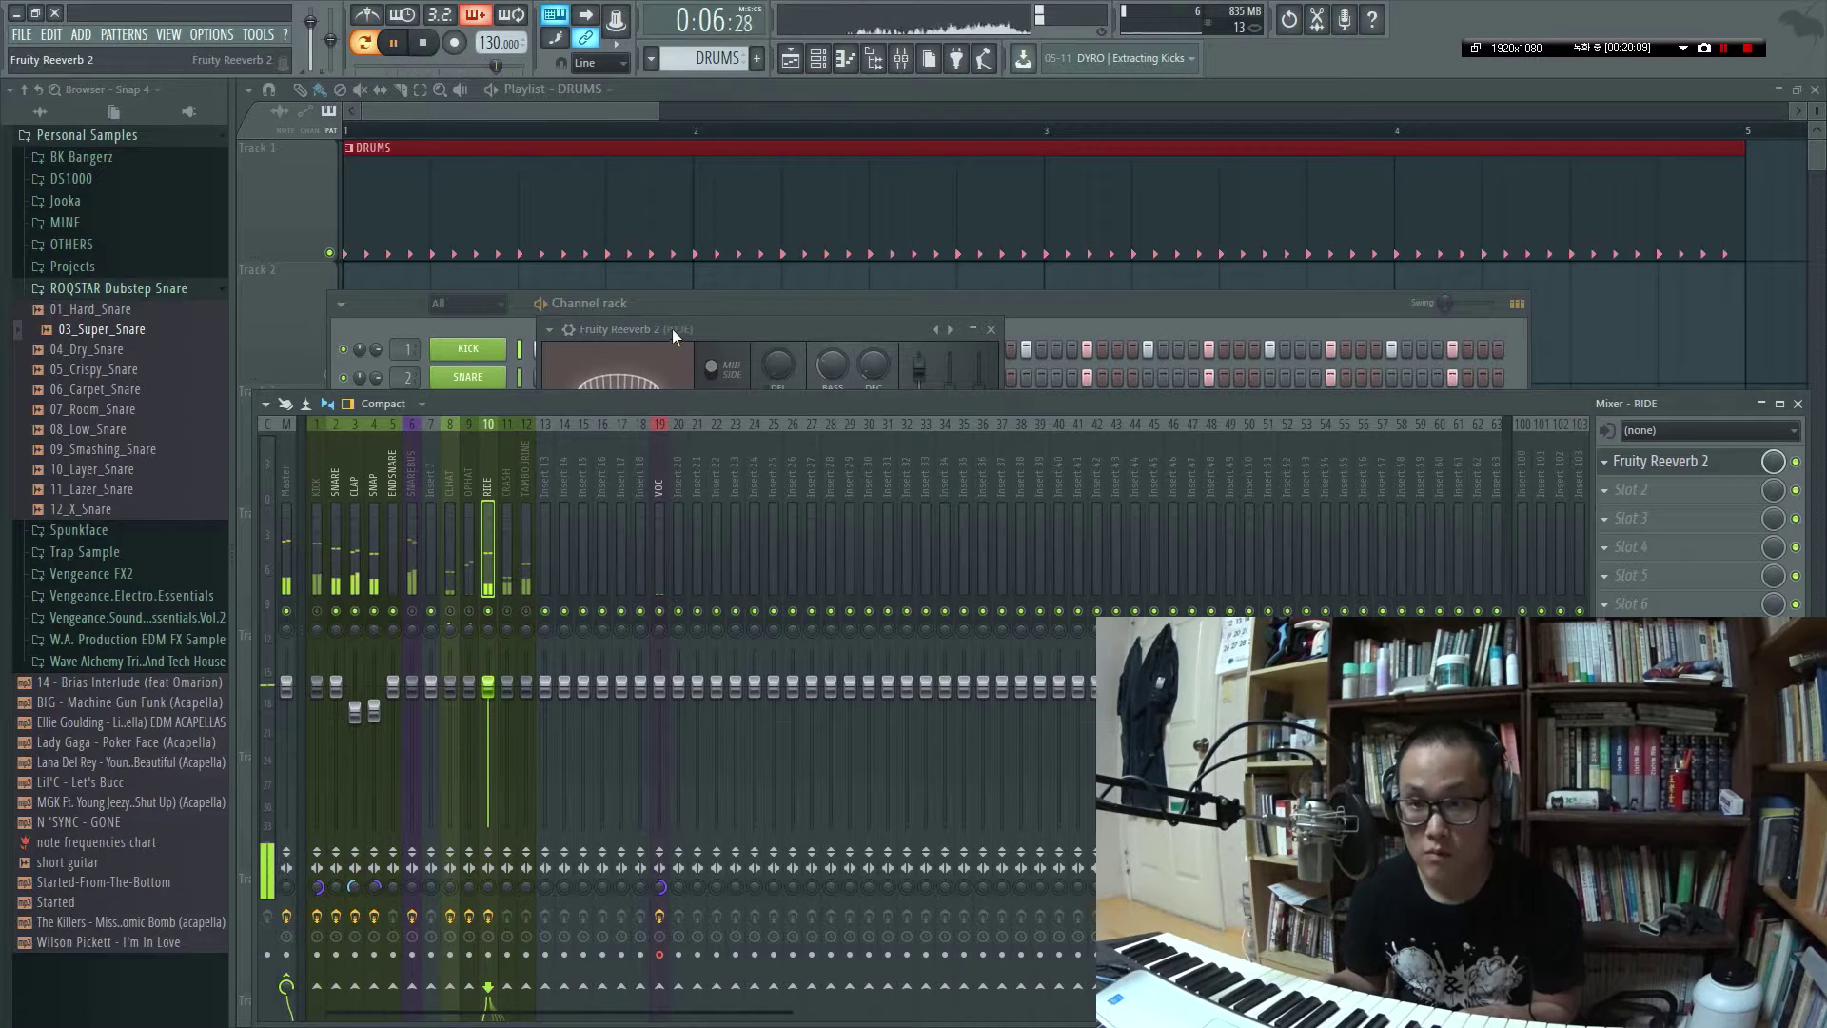
{"action": "left_click_drag", "start_coordinate": [671, 328], "coordinate": [683, 366]}
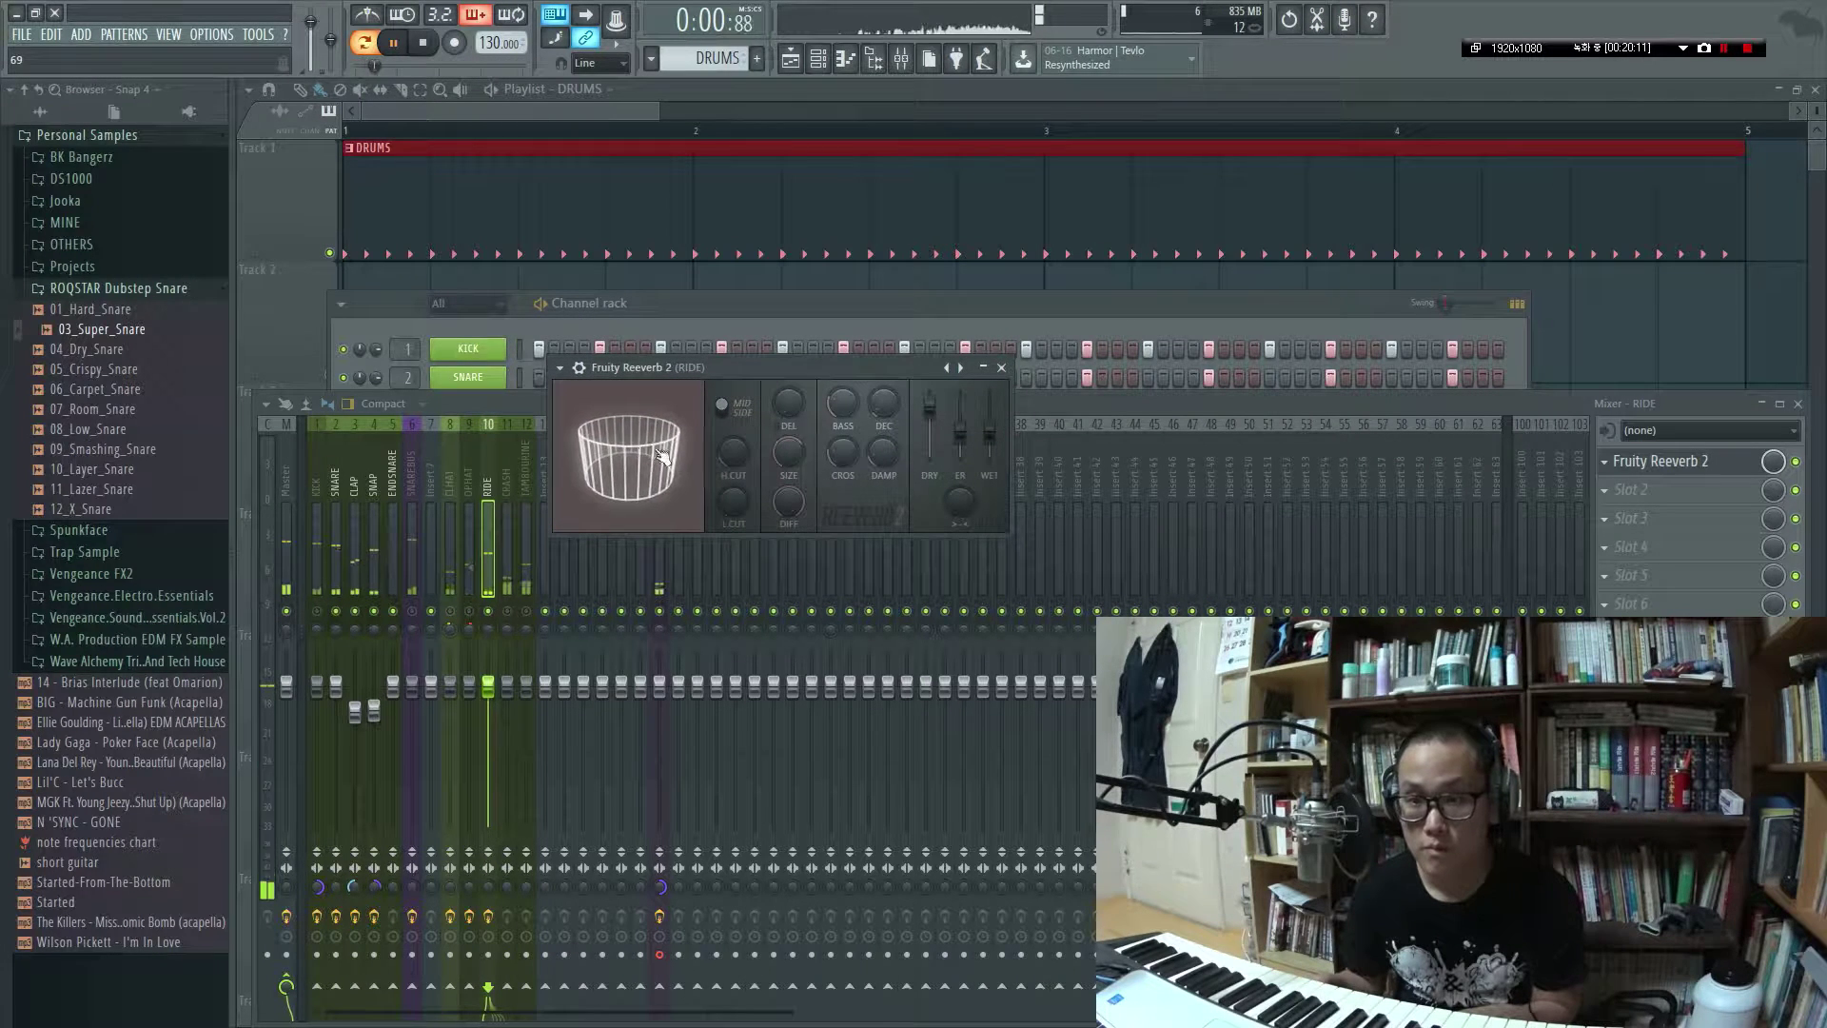
{"action": "key", "text": "space"}
Adjust the room size and diffusion of the RIDE track's Fruity Reeverb 2 while listening to the pattern
{"action": "left_click_drag", "start_coordinate": [777, 451], "coordinate": [788, 532]}
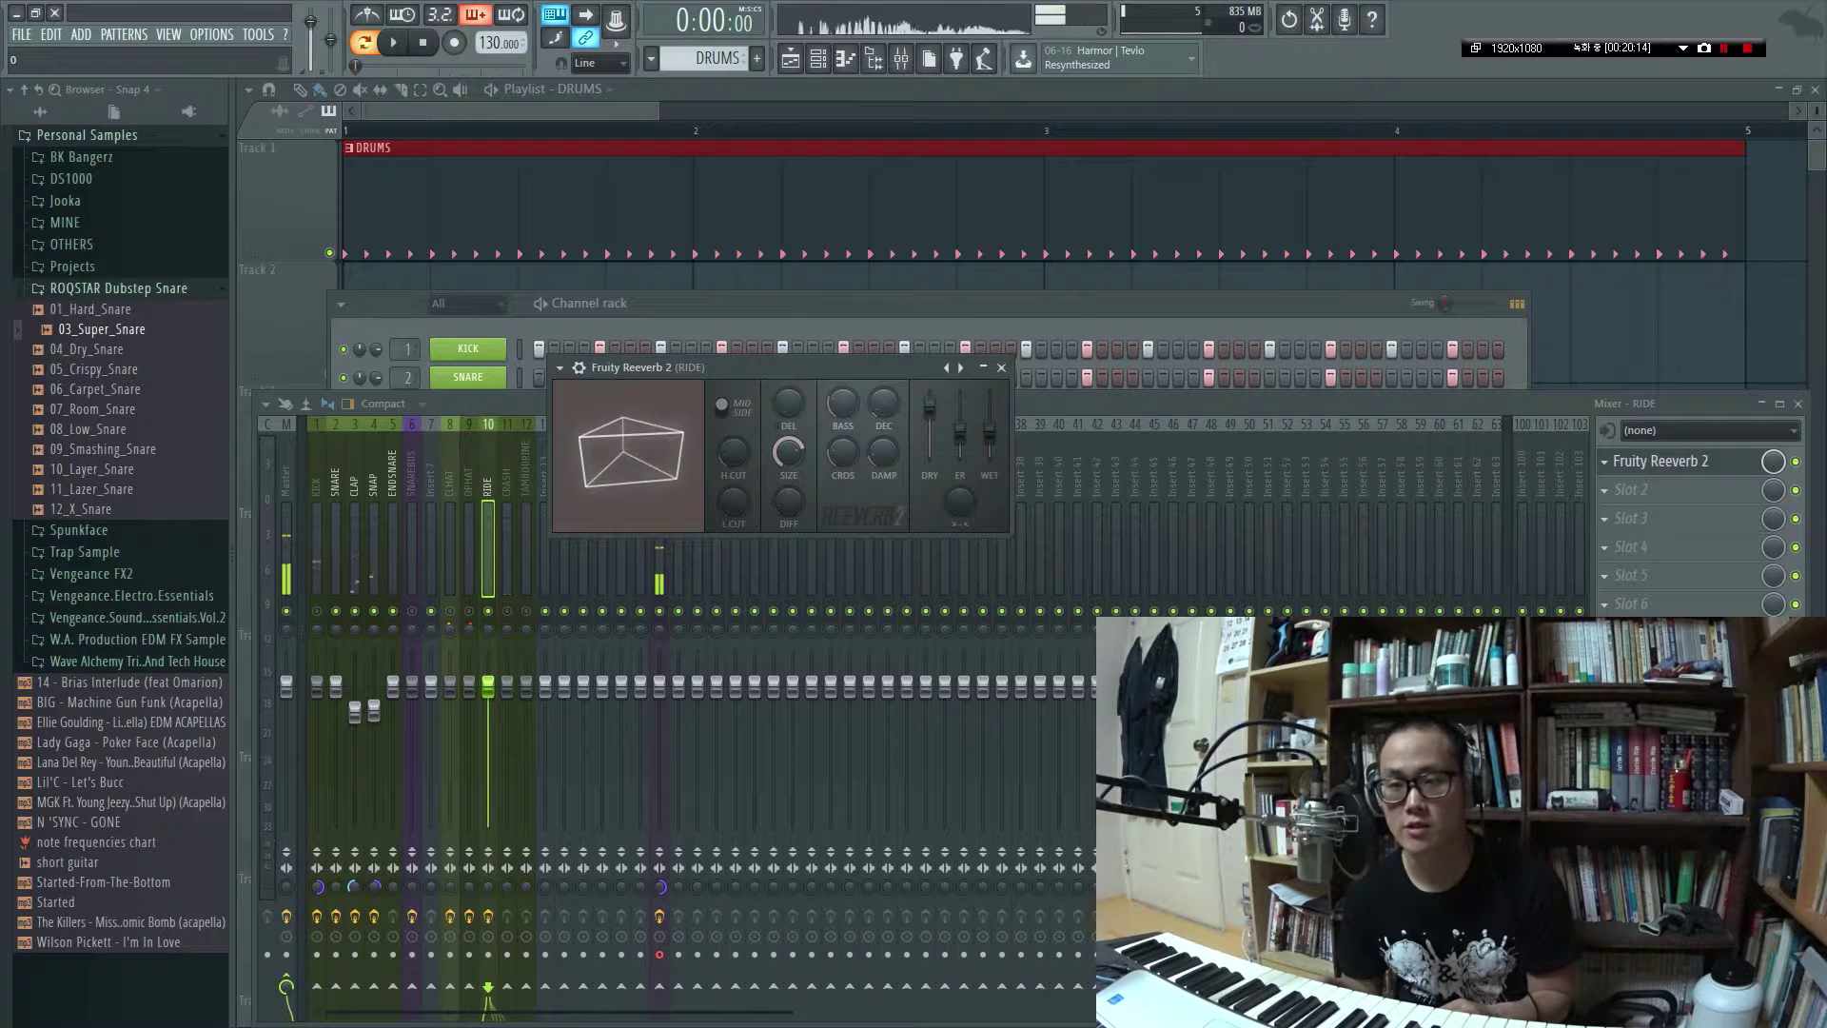
{"action": "mouse_move", "coordinate": [638, 473]}
{"action": "left_mouse_down"}
{"action": "mouse_move", "coordinate": [637, 455]}
{"action": "mouse_move", "coordinate": [638, 473]}
{"action": "left_mouse_up"}
{"action": "key", "text": "q"}
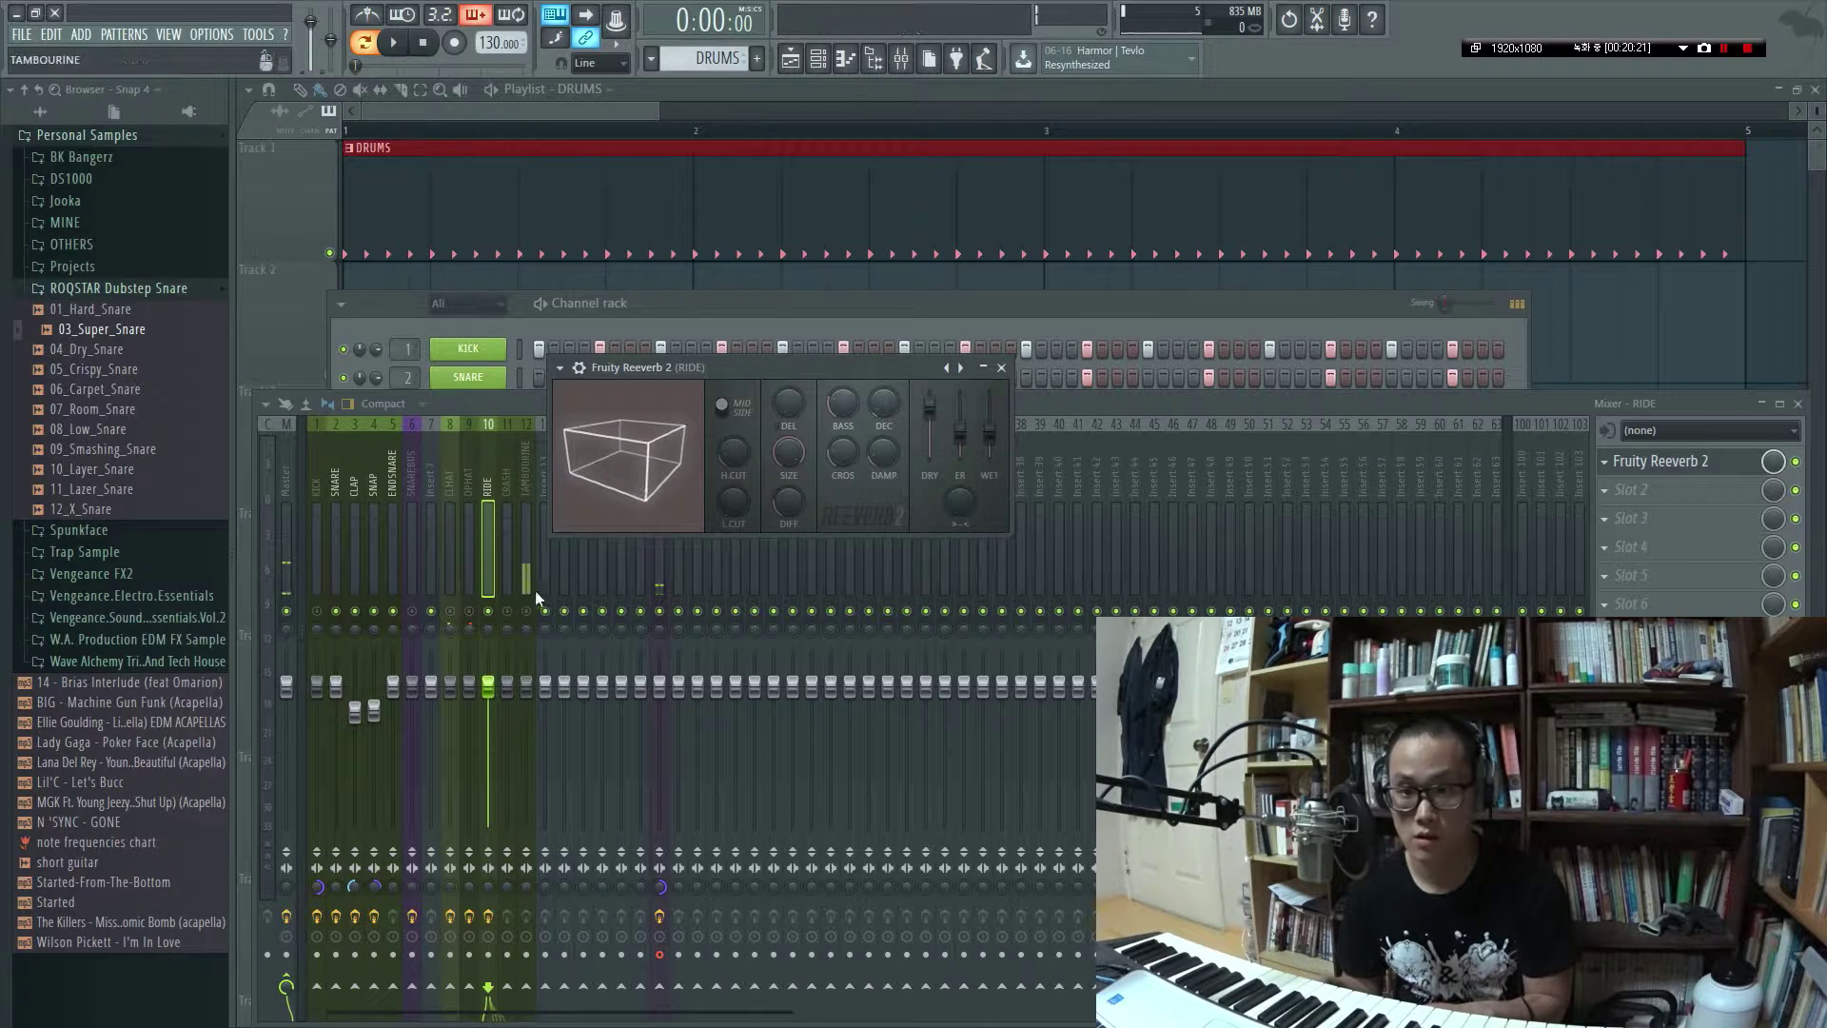
{"action": "key", "text": "space"}
{"action": "left_click_drag", "start_coordinate": [637, 493], "coordinate": [638, 455]}
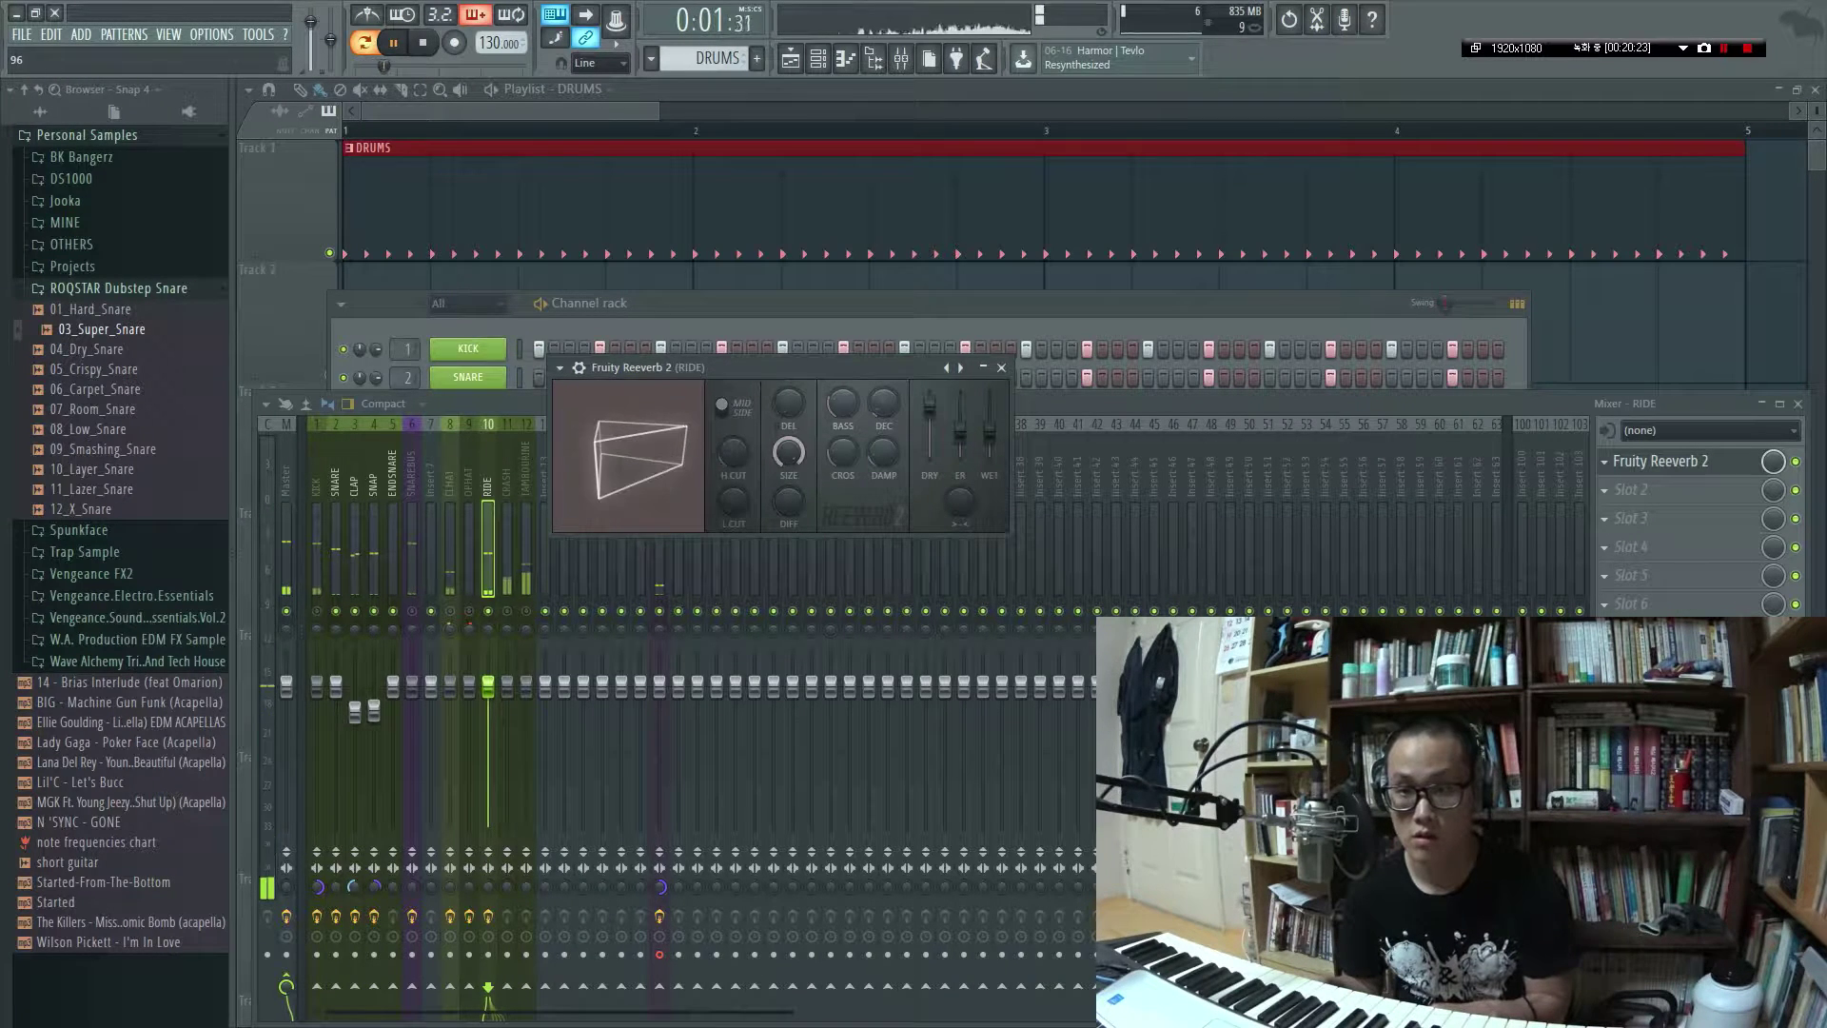
{"action": "mouse_move", "coordinate": [789, 501]}
{"action": "left_mouse_down"}
{"action": "mouse_move", "coordinate": [789, 419]}
{"action": "mouse_move", "coordinate": [789, 495]}
{"action": "left_mouse_up"}
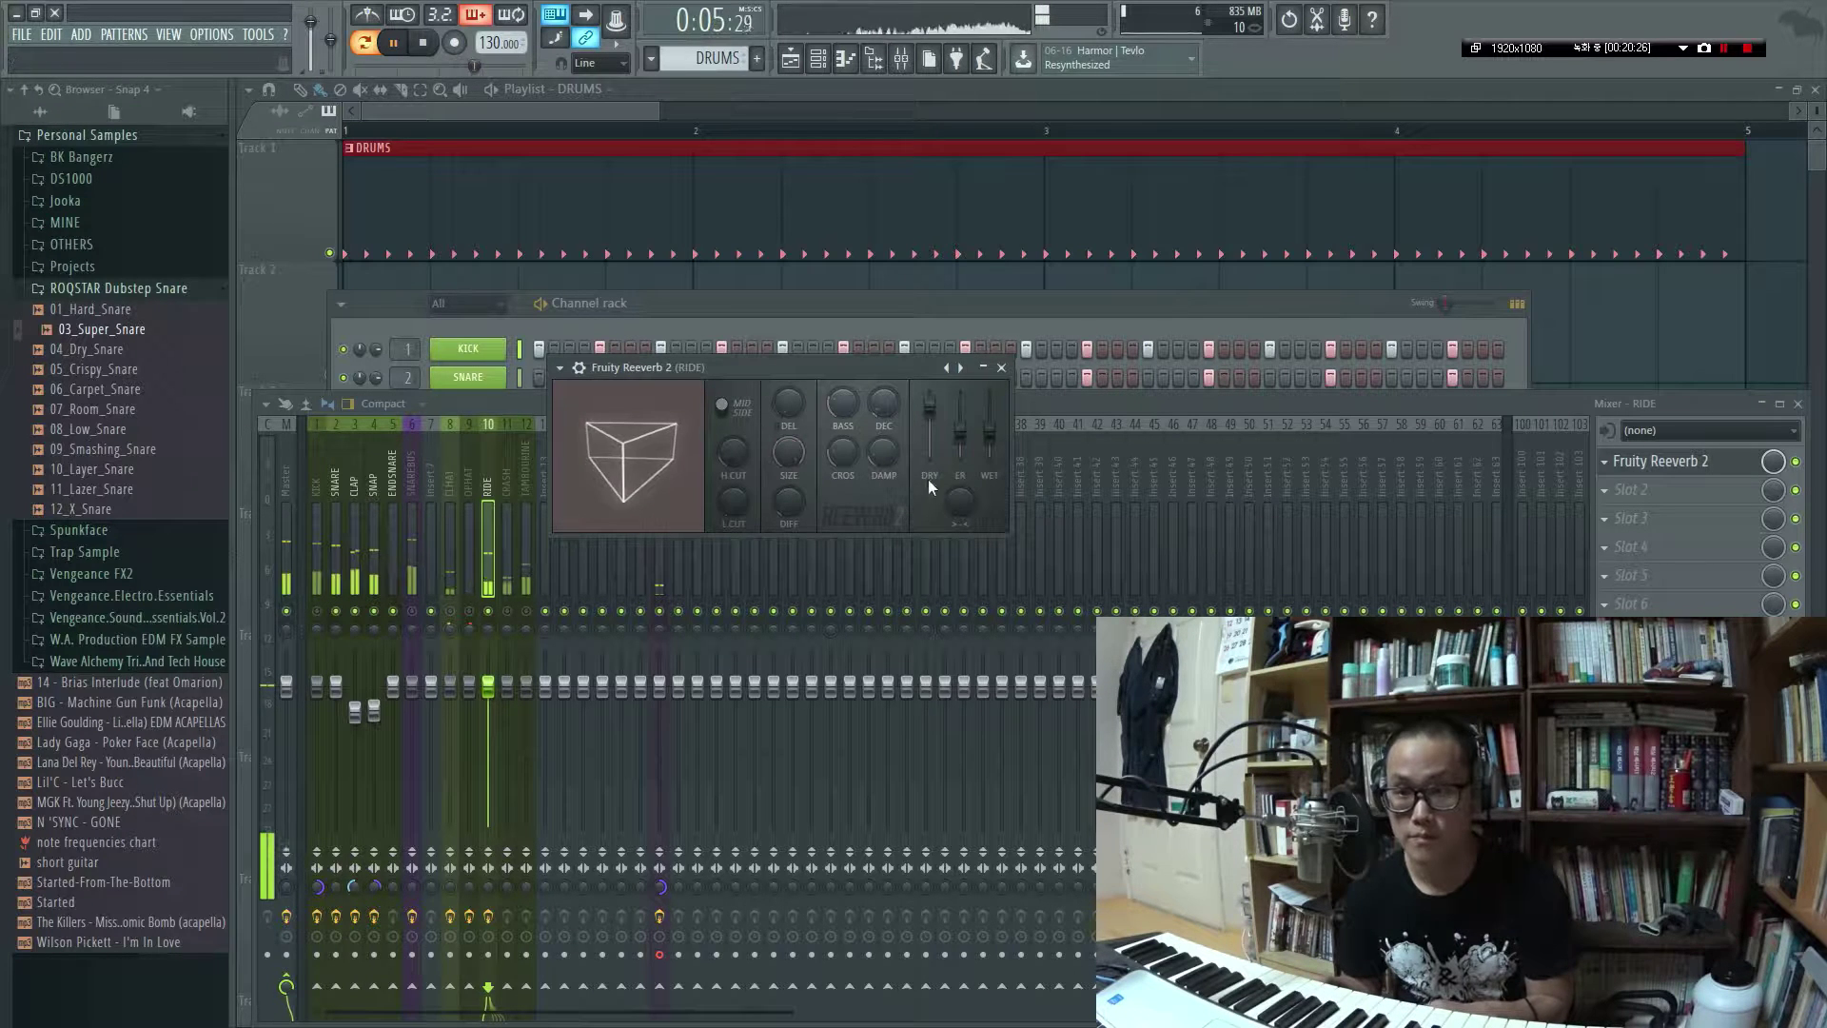
Raise the RIDE reverb's wet level, set its decay time to about 4.8 sec and replay the pattern
{"action": "left_click_drag", "start_coordinate": [994, 454], "coordinate": [994, 437]}
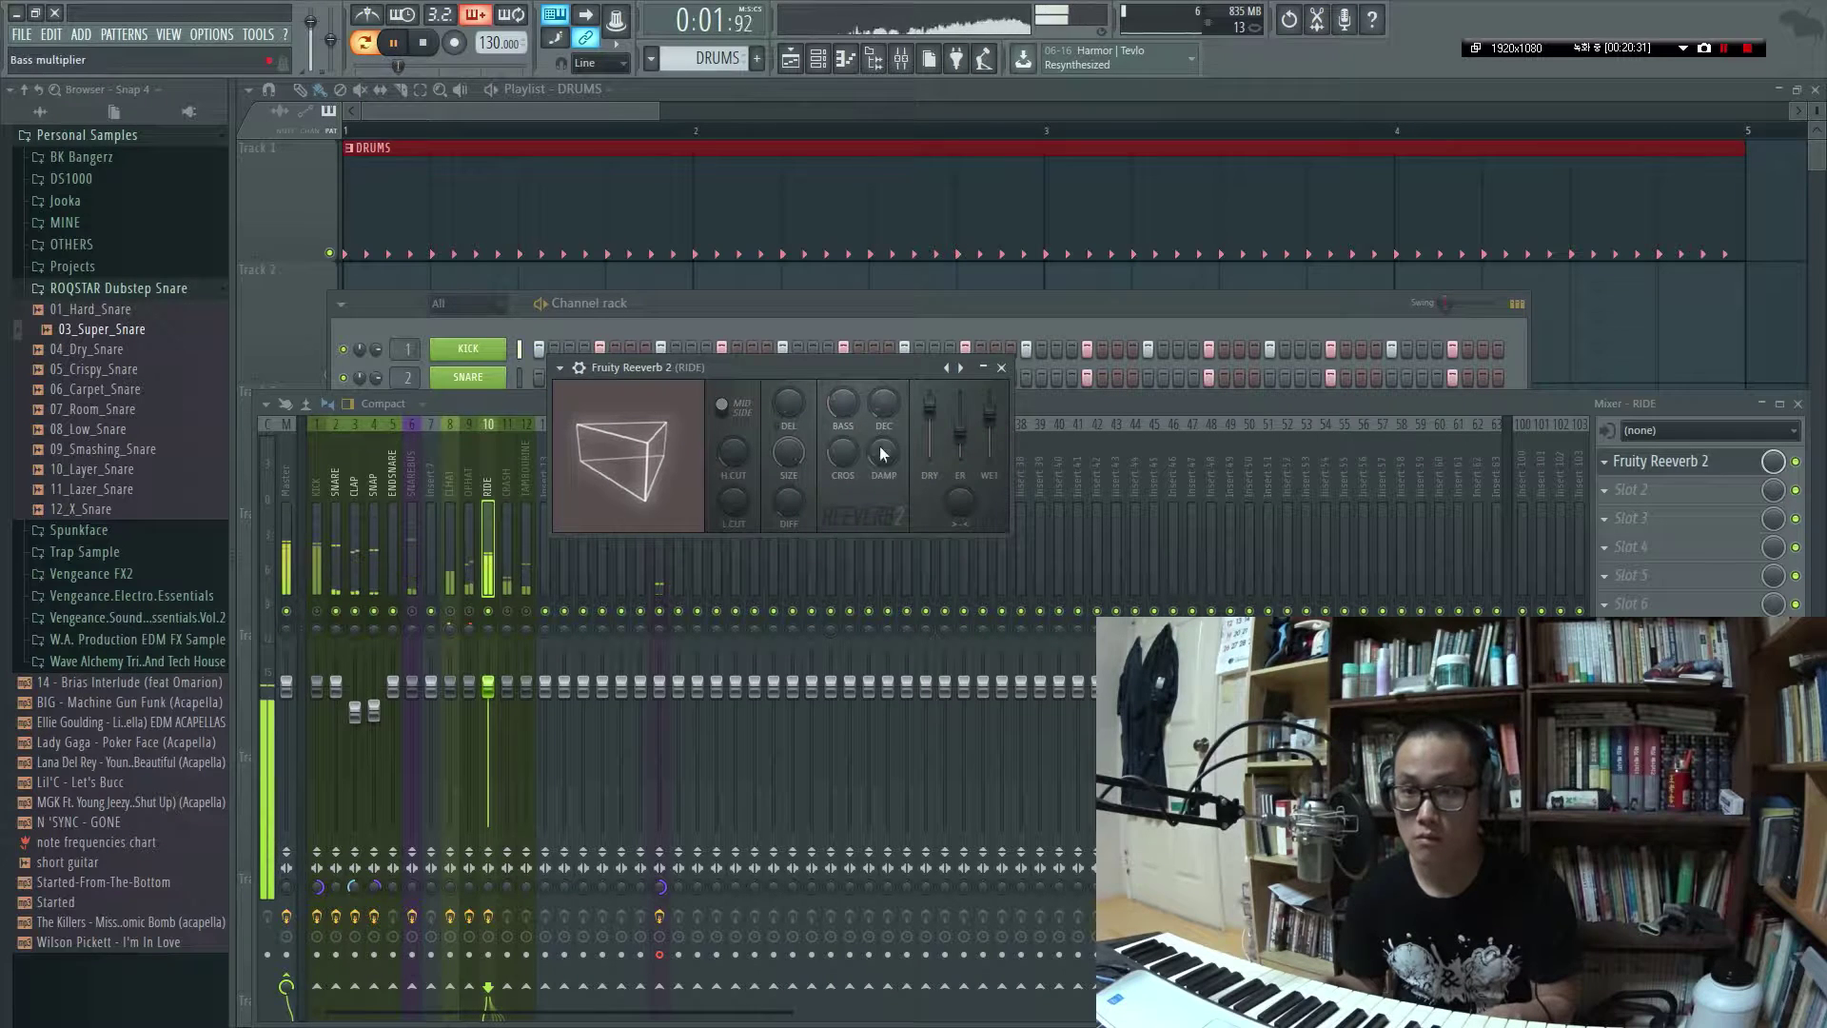
{"action": "left_click_drag", "start_coordinate": [873, 409], "coordinate": [873, 392]}
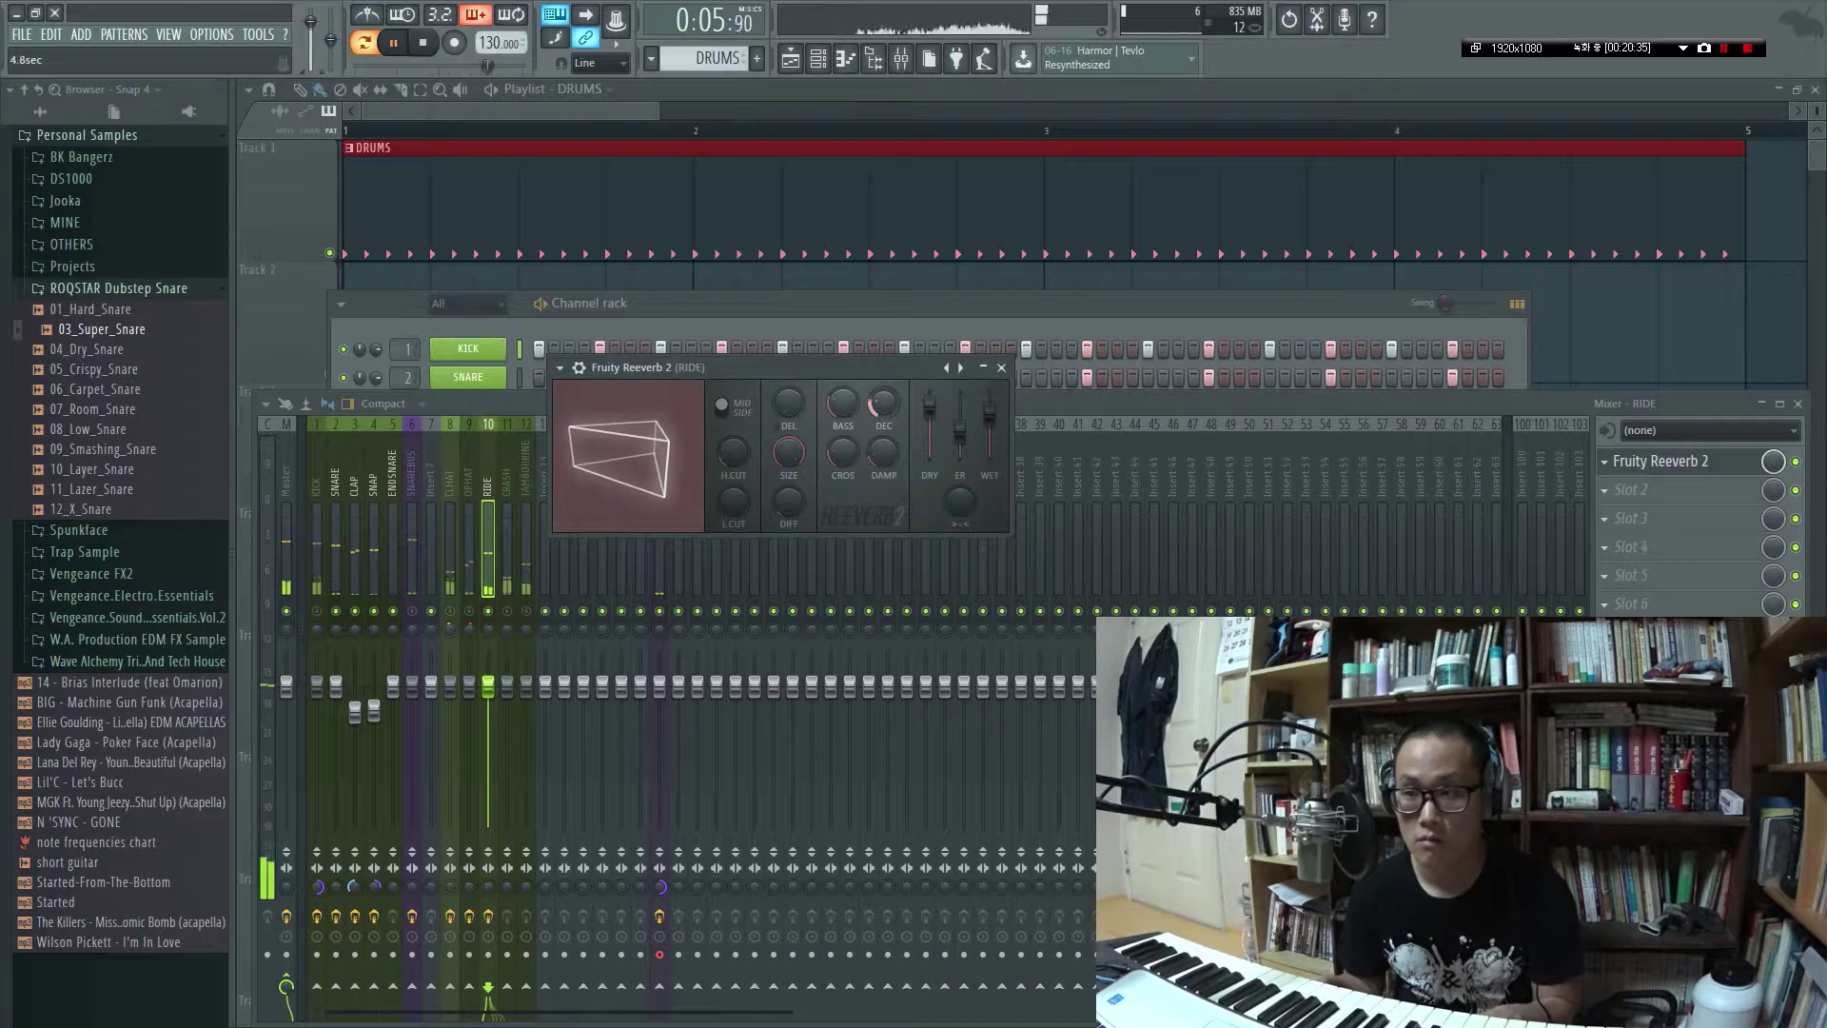
{"action": "key", "text": "space"}
{"action": "key", "text": "space"}
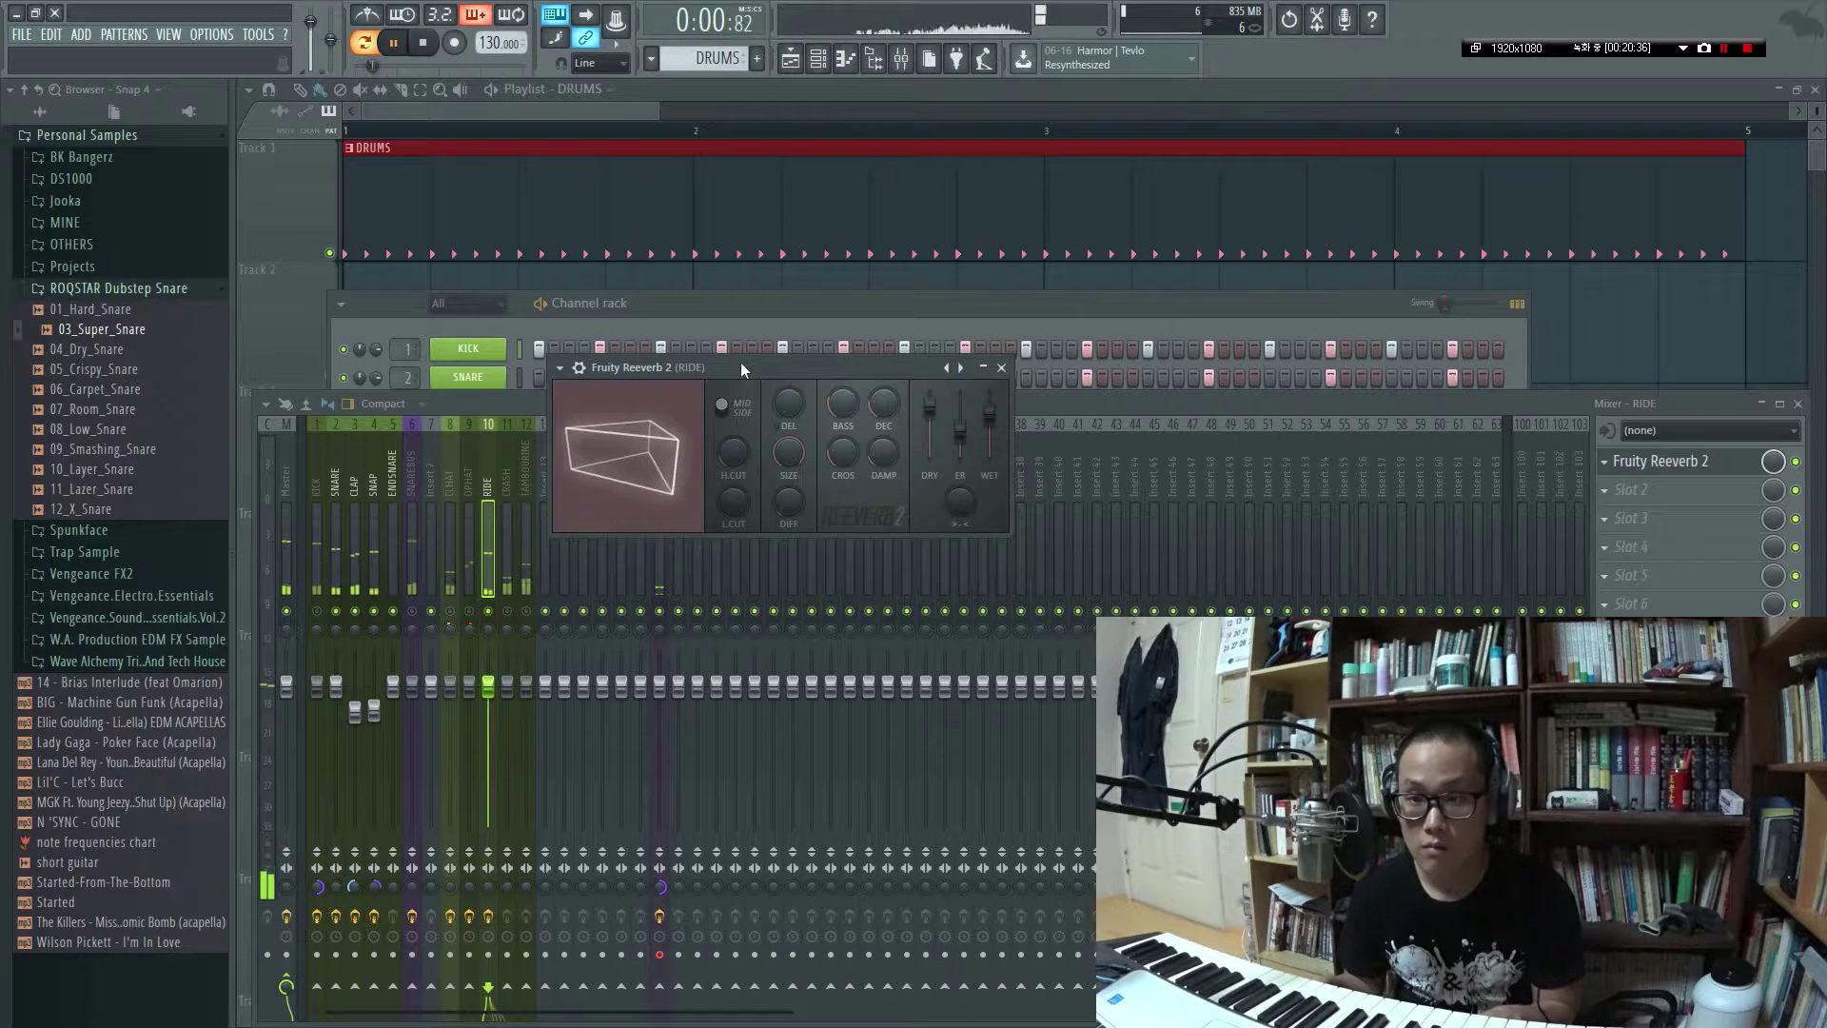
{"action": "left_click_drag", "start_coordinate": [740, 365], "coordinate": [826, 397]}
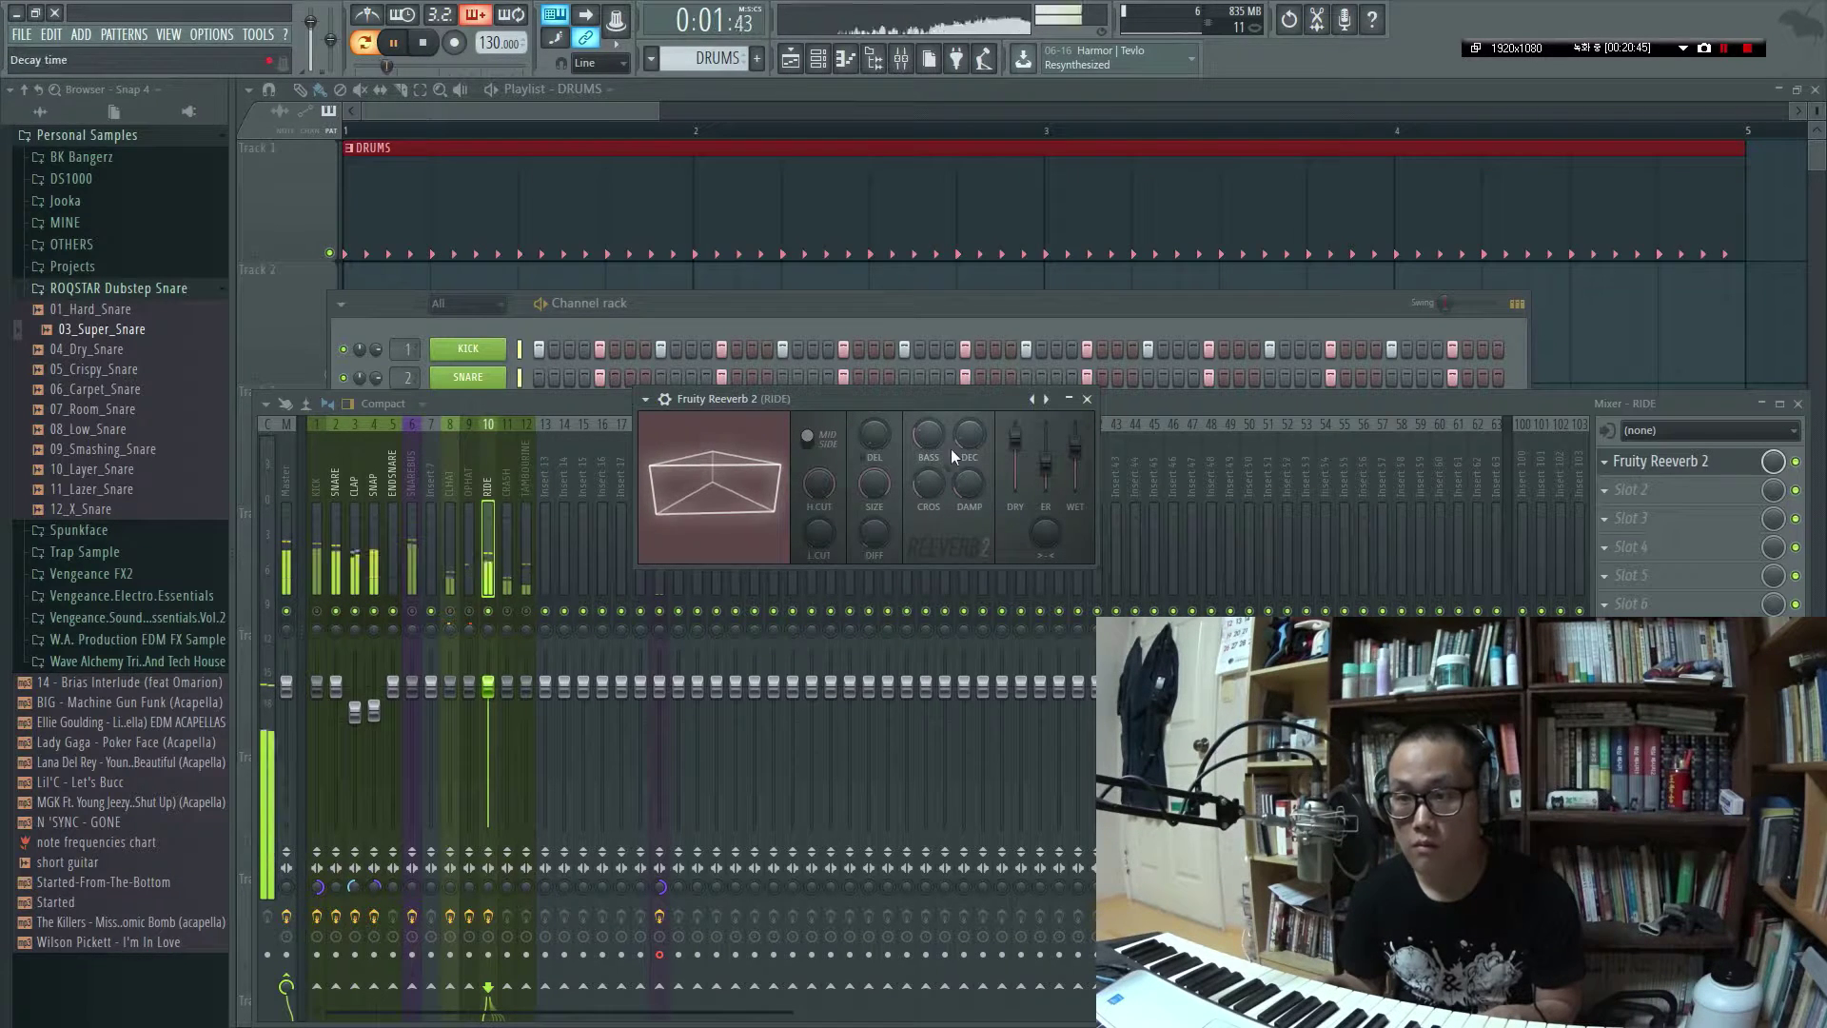
Set the RIDE reverb's decay time to about 1.2 sec, fine-tune its wet level while listening, and close its window
{"action": "left_click_drag", "start_coordinate": [973, 436], "coordinate": [973, 461]}
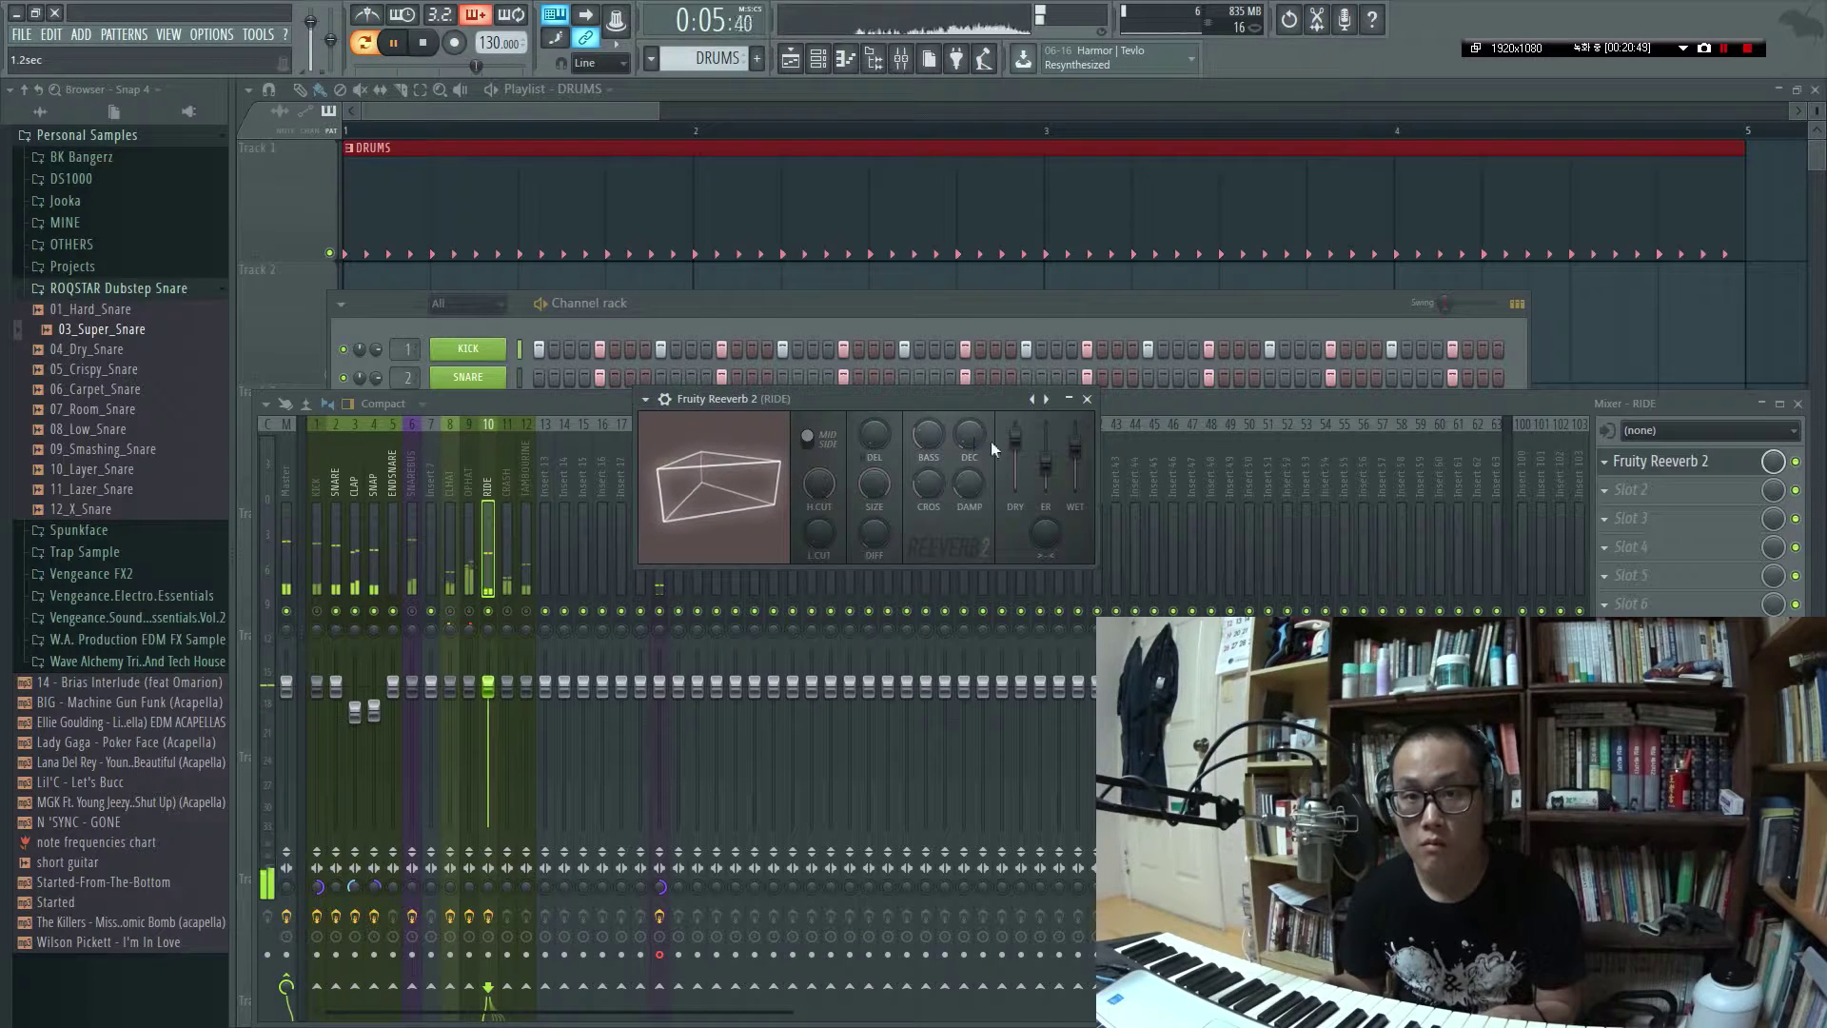
{"action": "left_click_drag", "start_coordinate": [1076, 445], "coordinate": [1075, 423]}
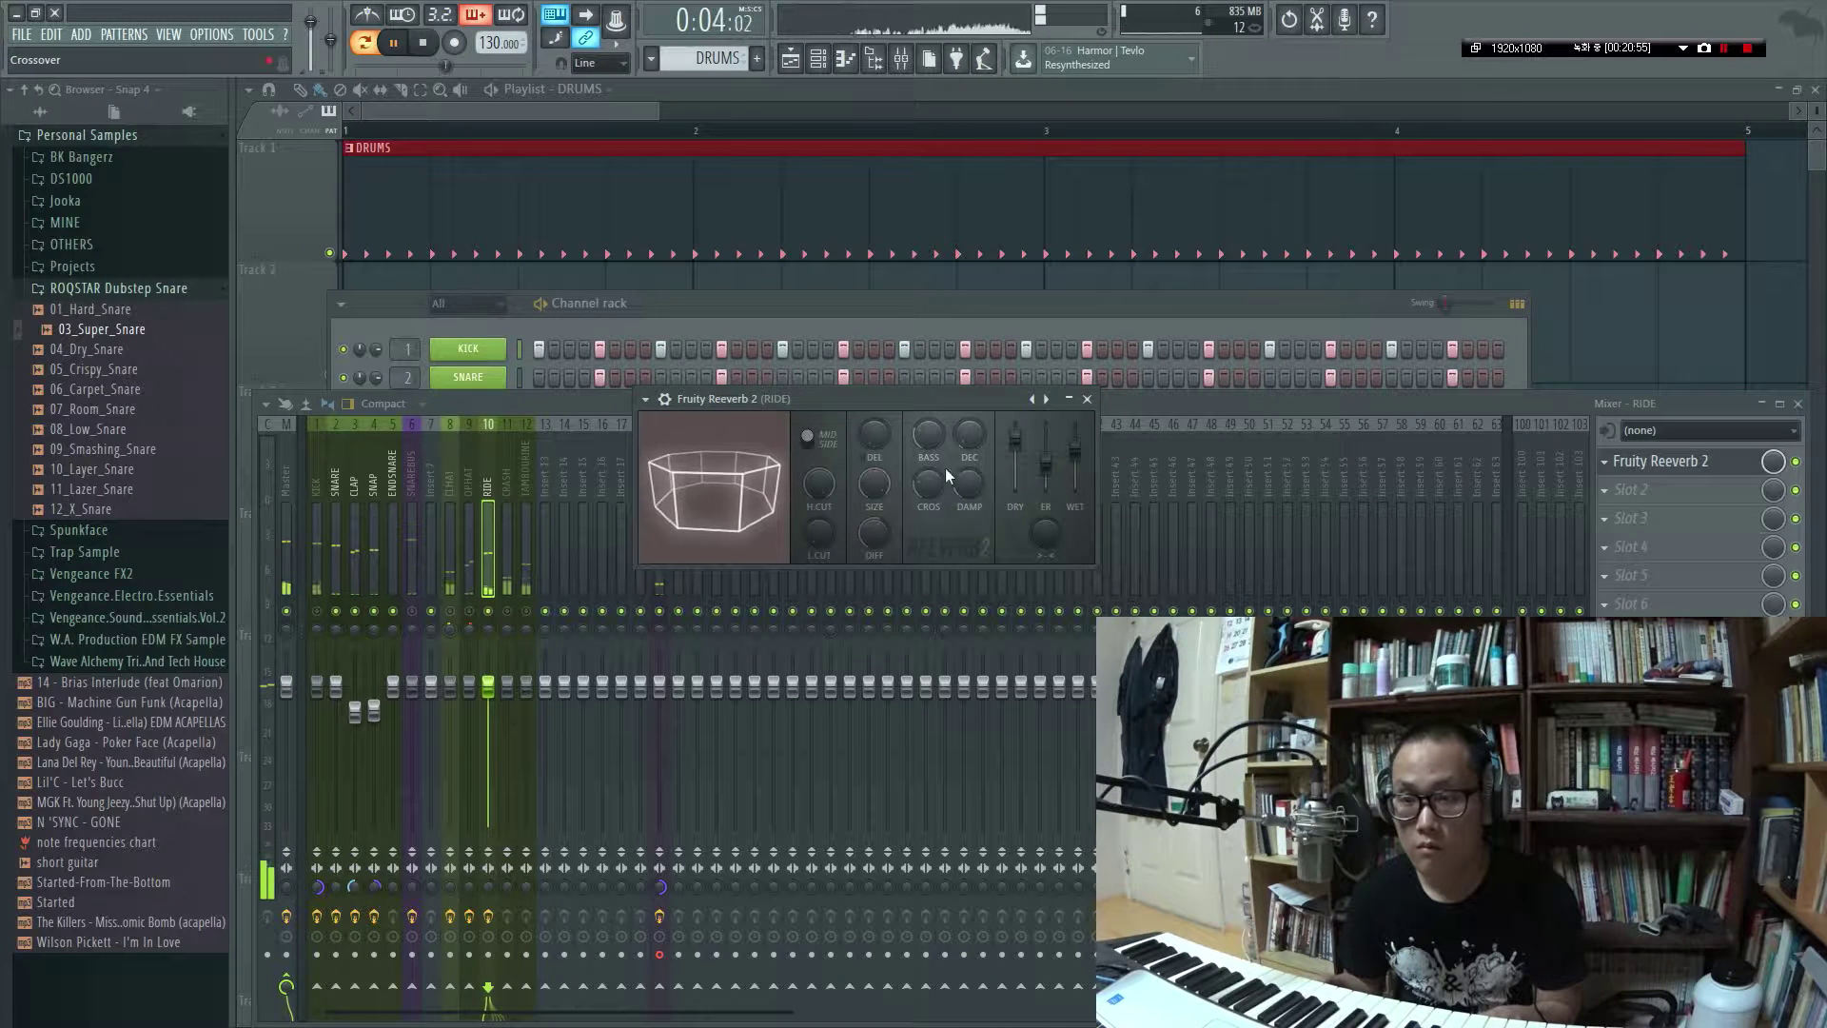
{"action": "left_click_drag", "start_coordinate": [1075, 445], "coordinate": [1076, 444]}
{"action": "key", "text": "space"}
{"action": "left_click", "coordinate": [606, 616]}
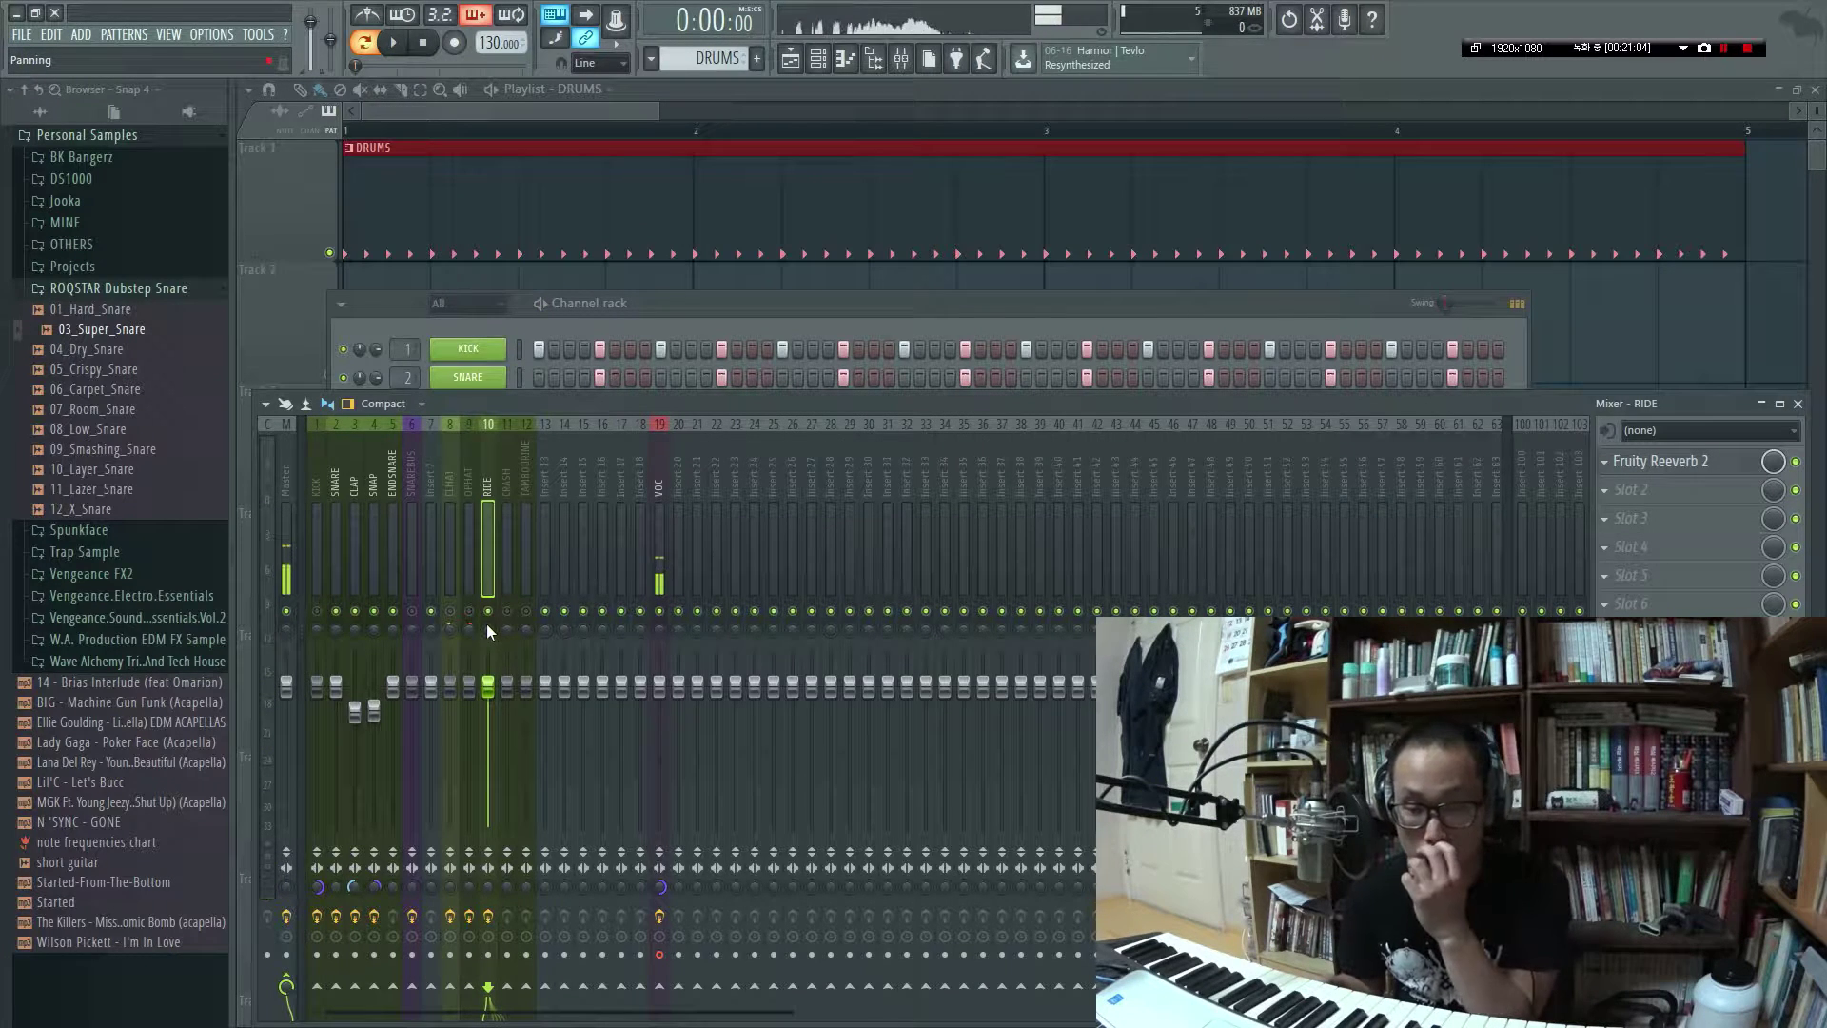
Pan the RIDE track off-center, then unmute the CRASH track and pan it 25% right
{"action": "scroll", "coordinate": [487, 628], "scroll_direction": "down", "scroll_amount": 5}
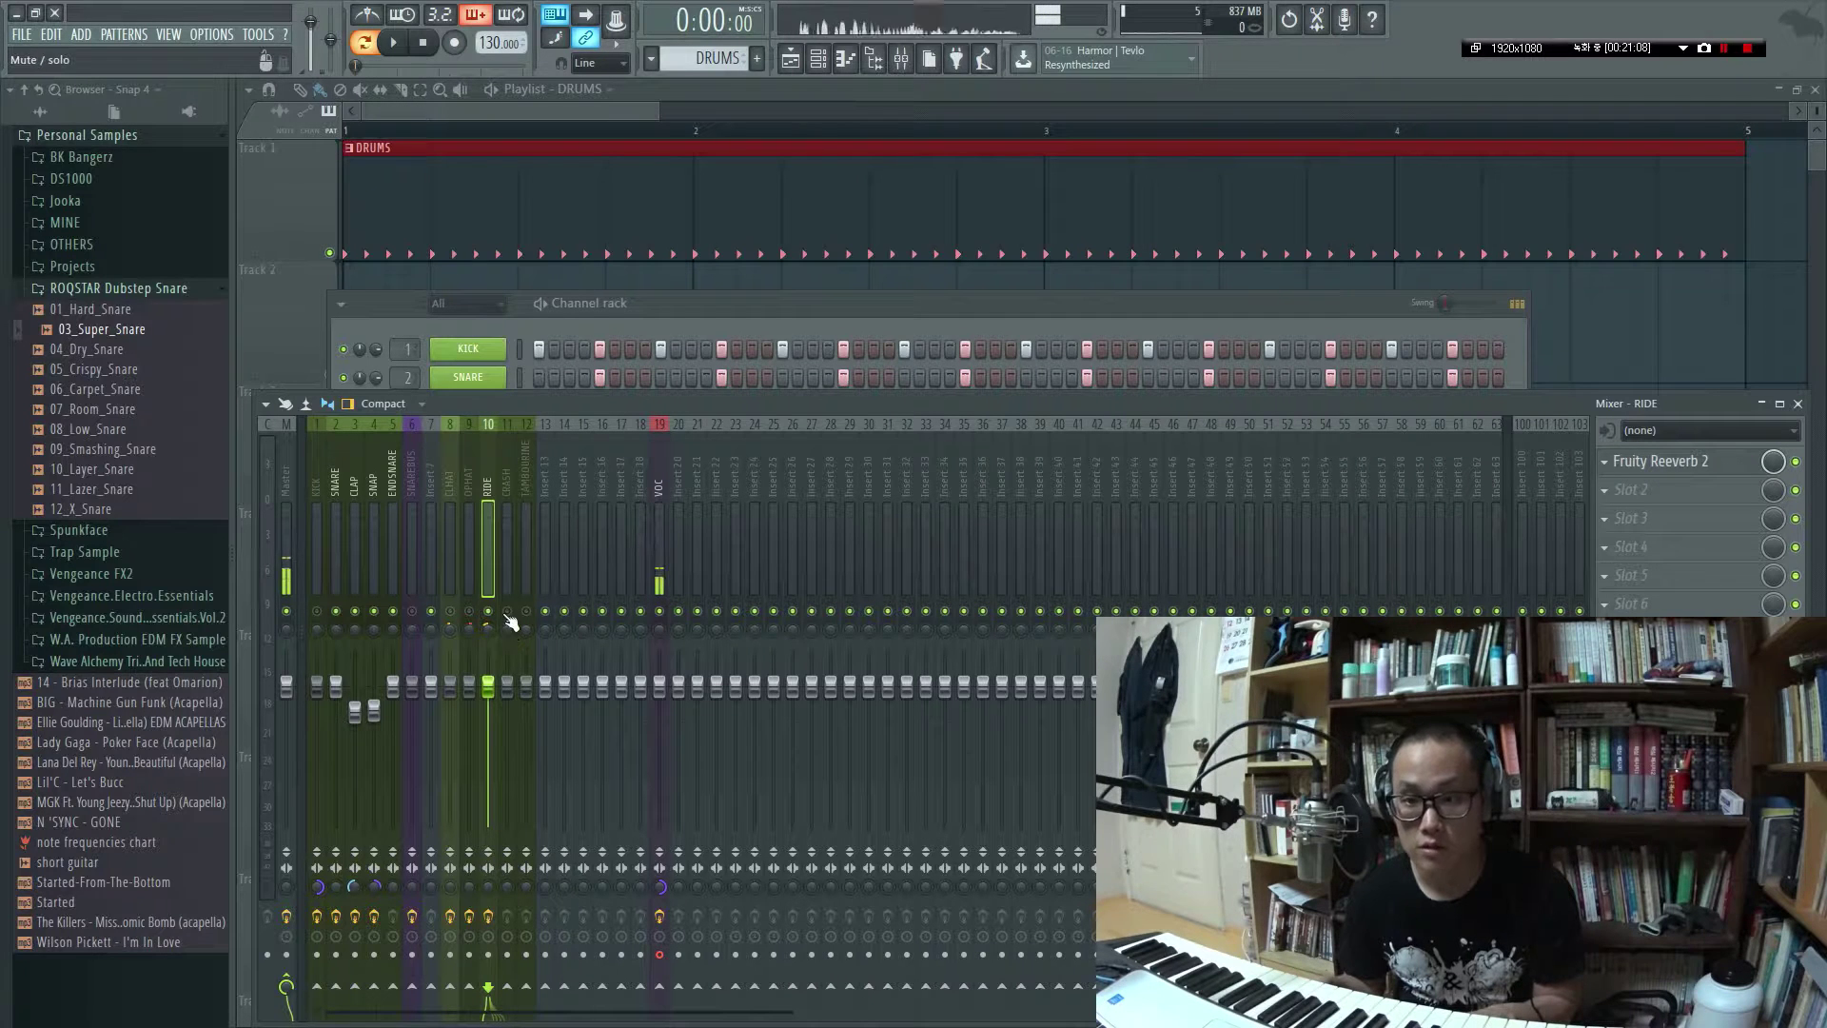
{"action": "left_click", "coordinate": [512, 497]}
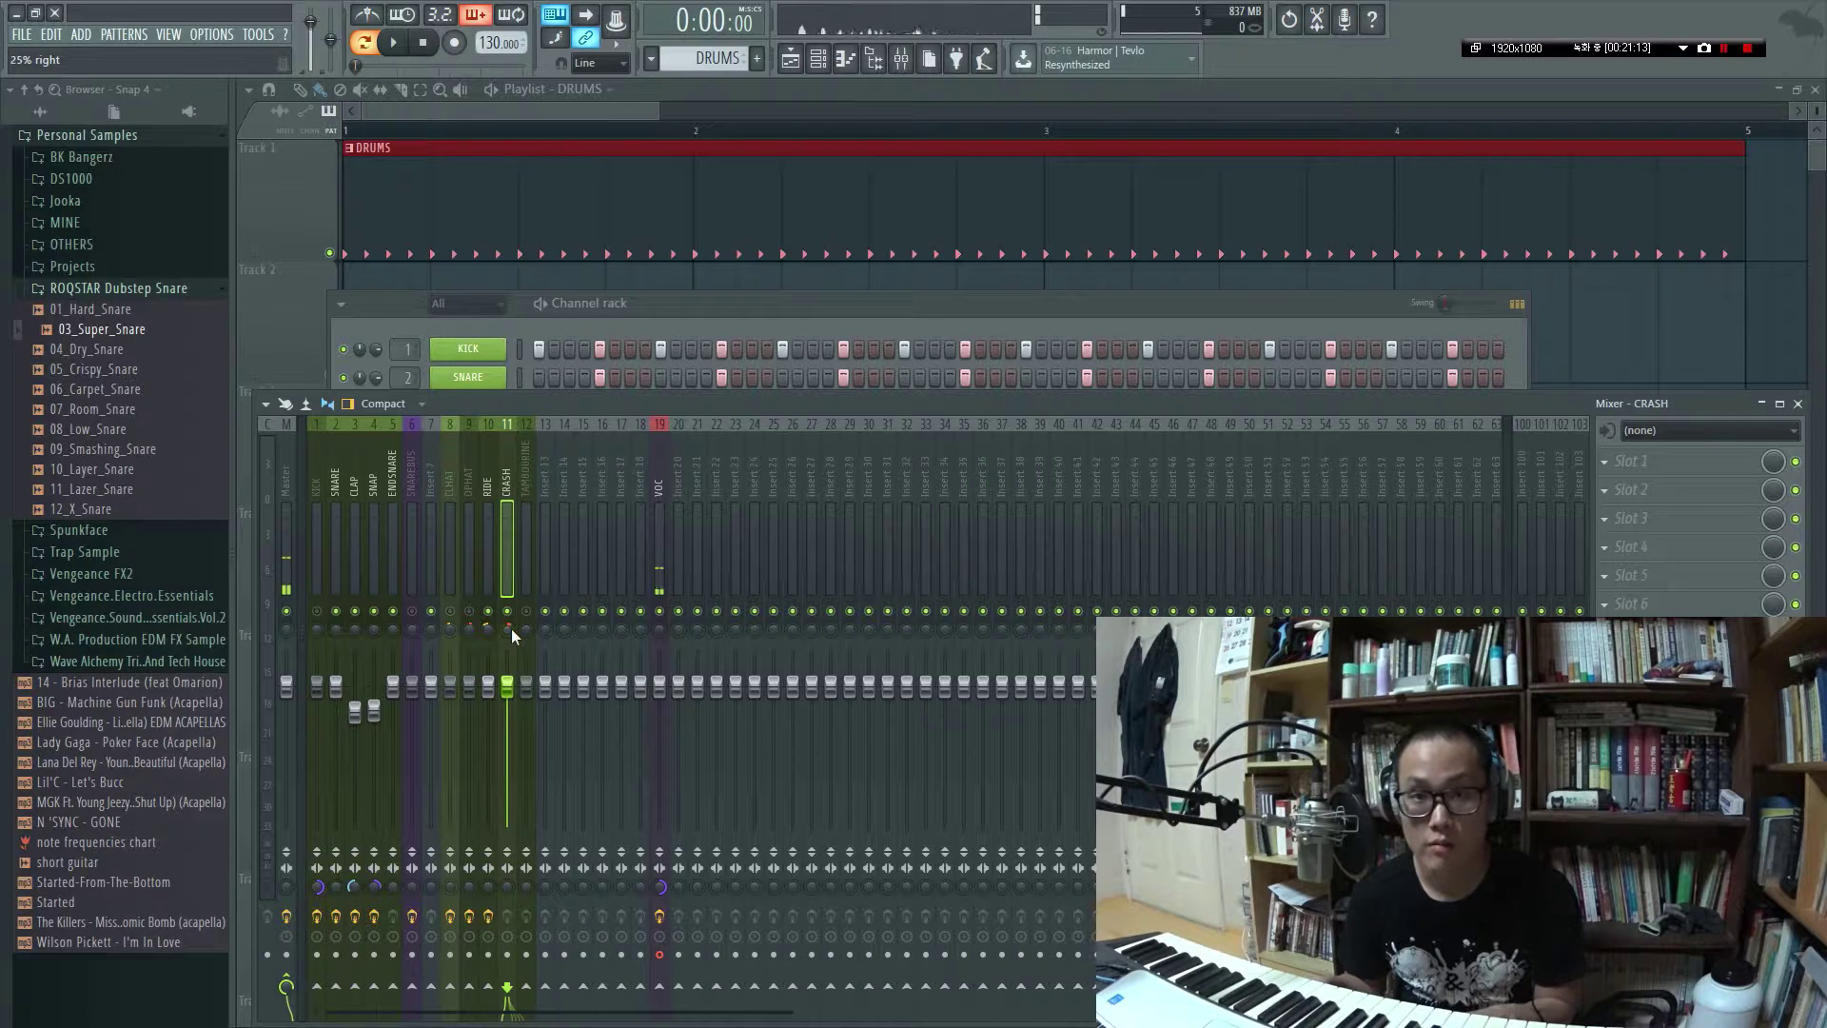
{"action": "scroll", "coordinate": [511, 628], "scroll_direction": "down", "scroll_amount": 2}
Copy the RIDE track's Fruity Reeverb 2 with its settings to the CRASH and TAMBOURINE mixer tracks
{"action": "left_click", "coordinate": [487, 486]}
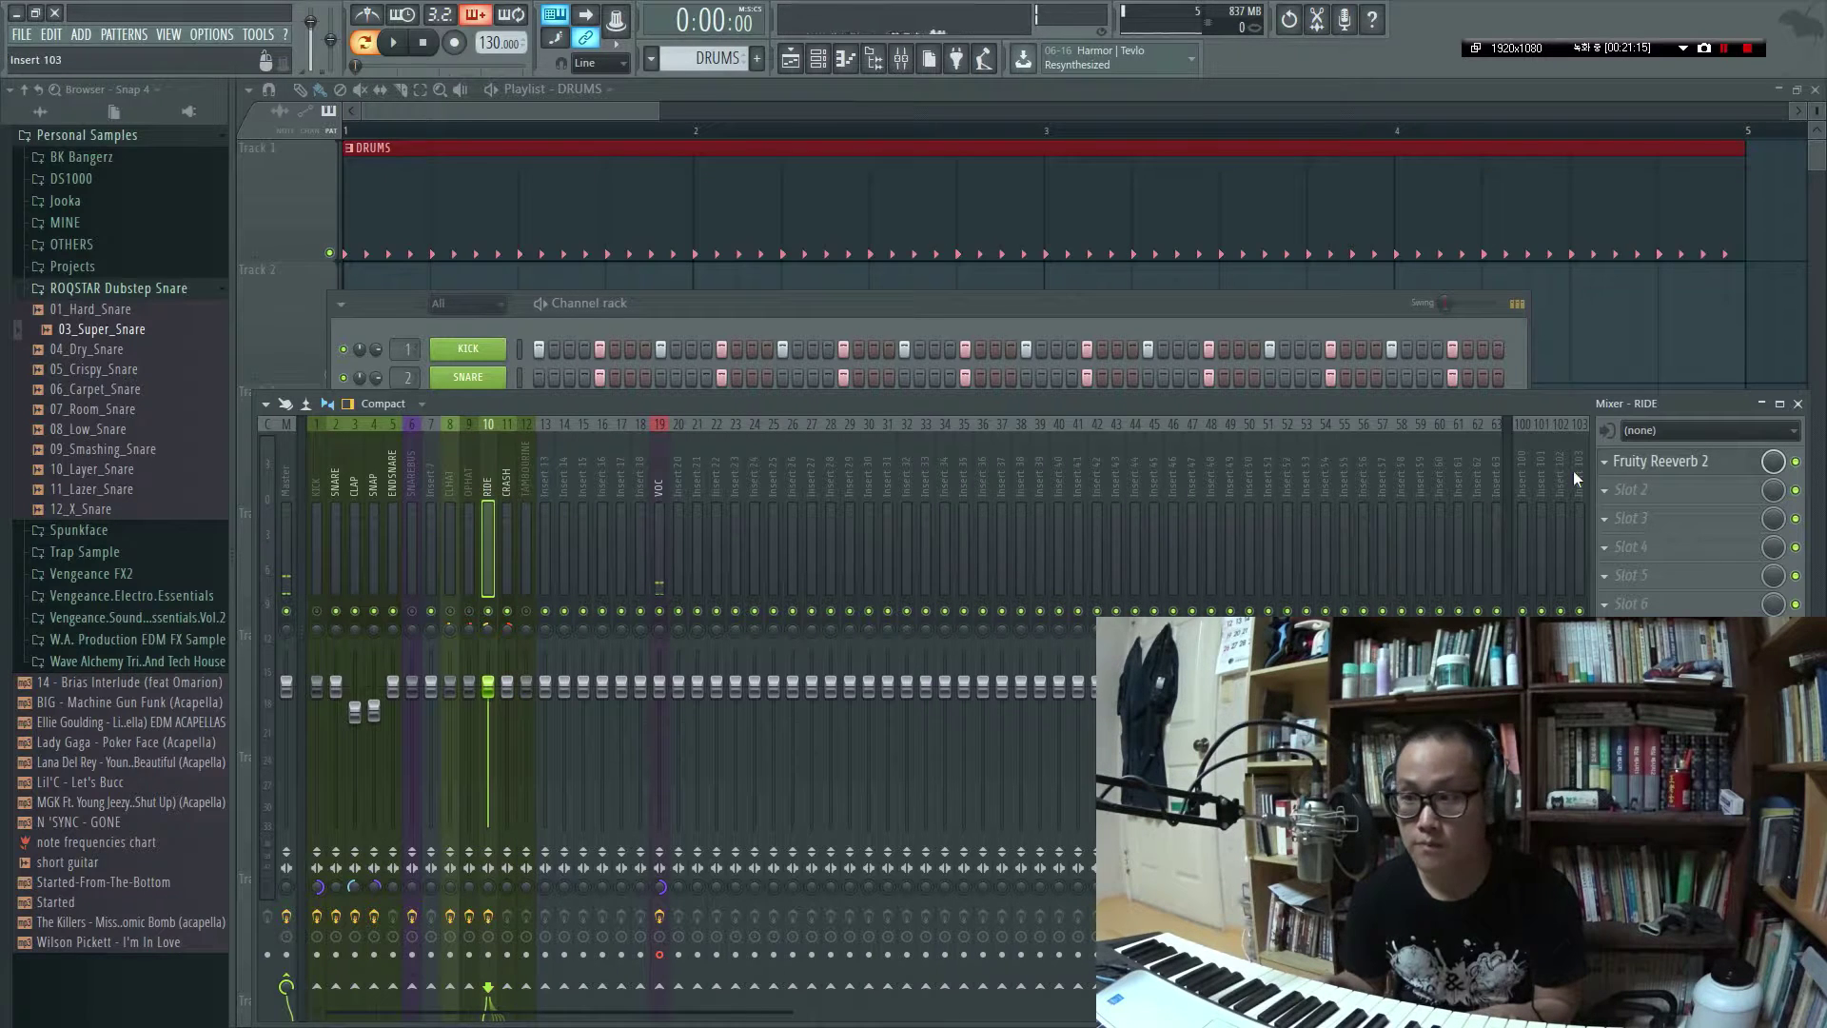
{"action": "left_click", "coordinate": [1603, 462]}
{"action": "left_click_drag", "start_coordinate": [1627, 550], "coordinate": [169, 528]}
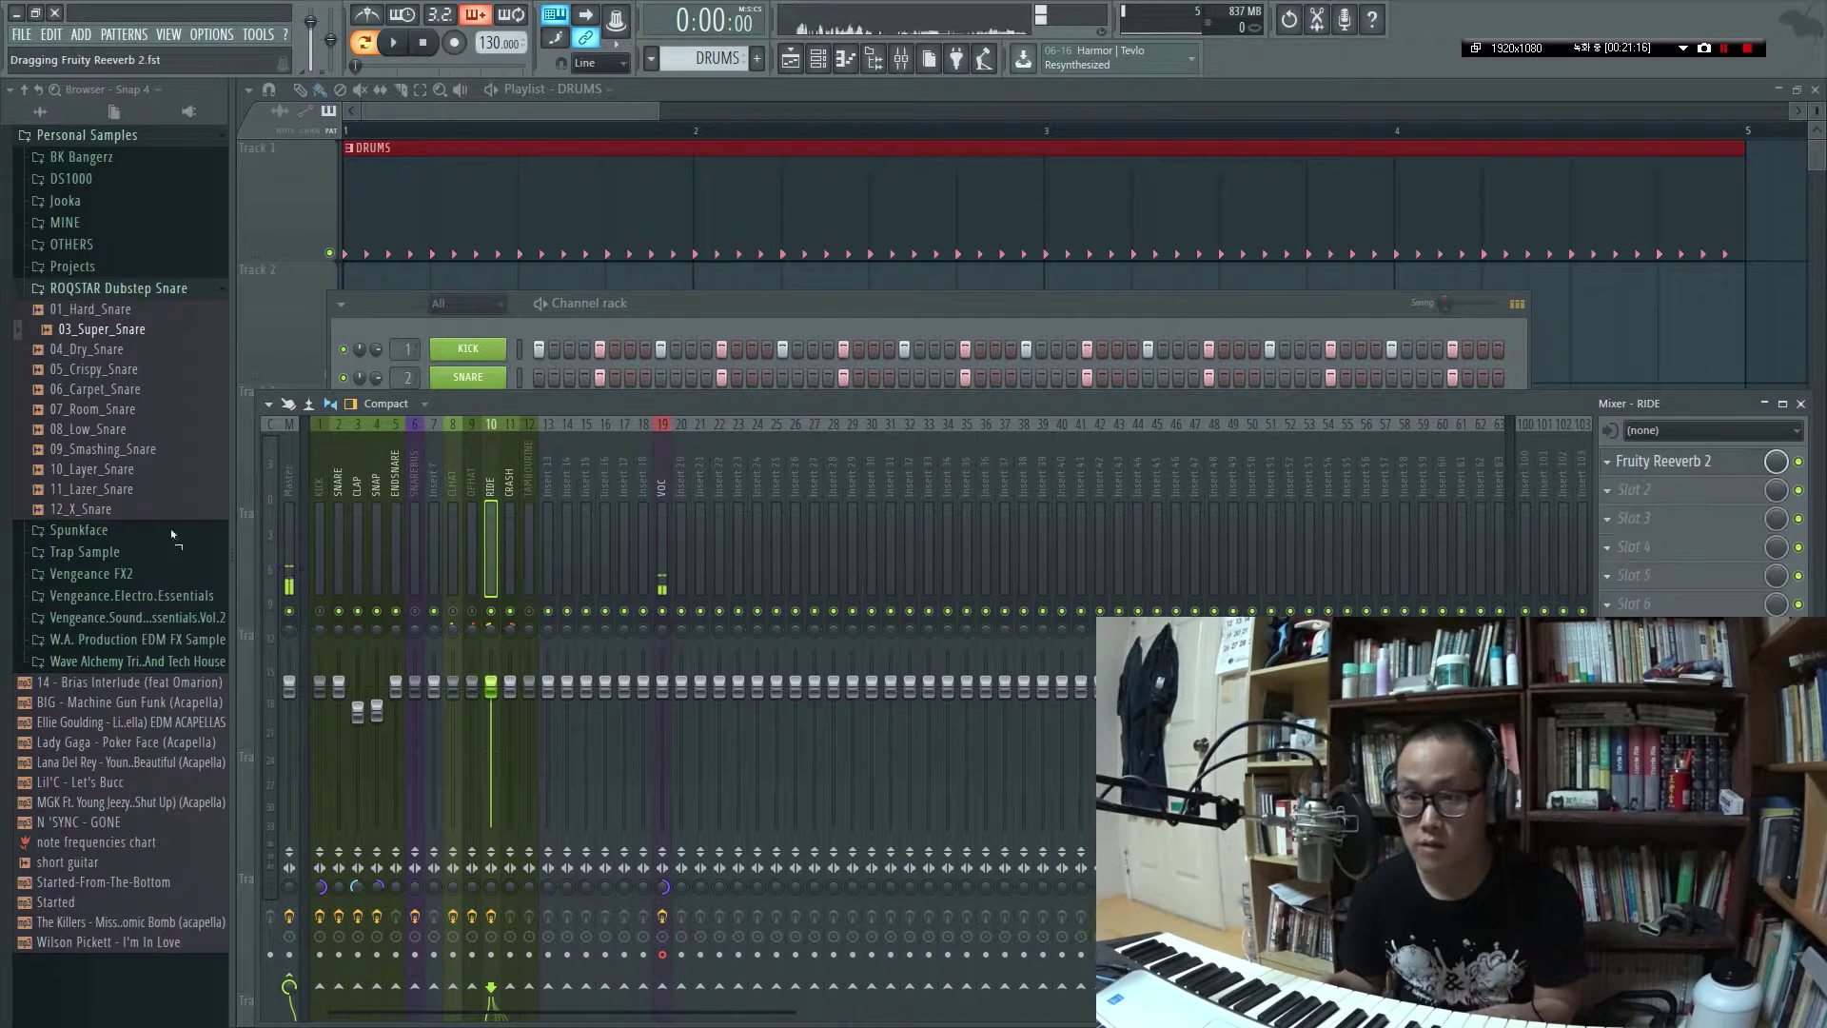
{"action": "left_click_drag", "start_coordinate": [507, 488], "coordinate": [514, 483]}
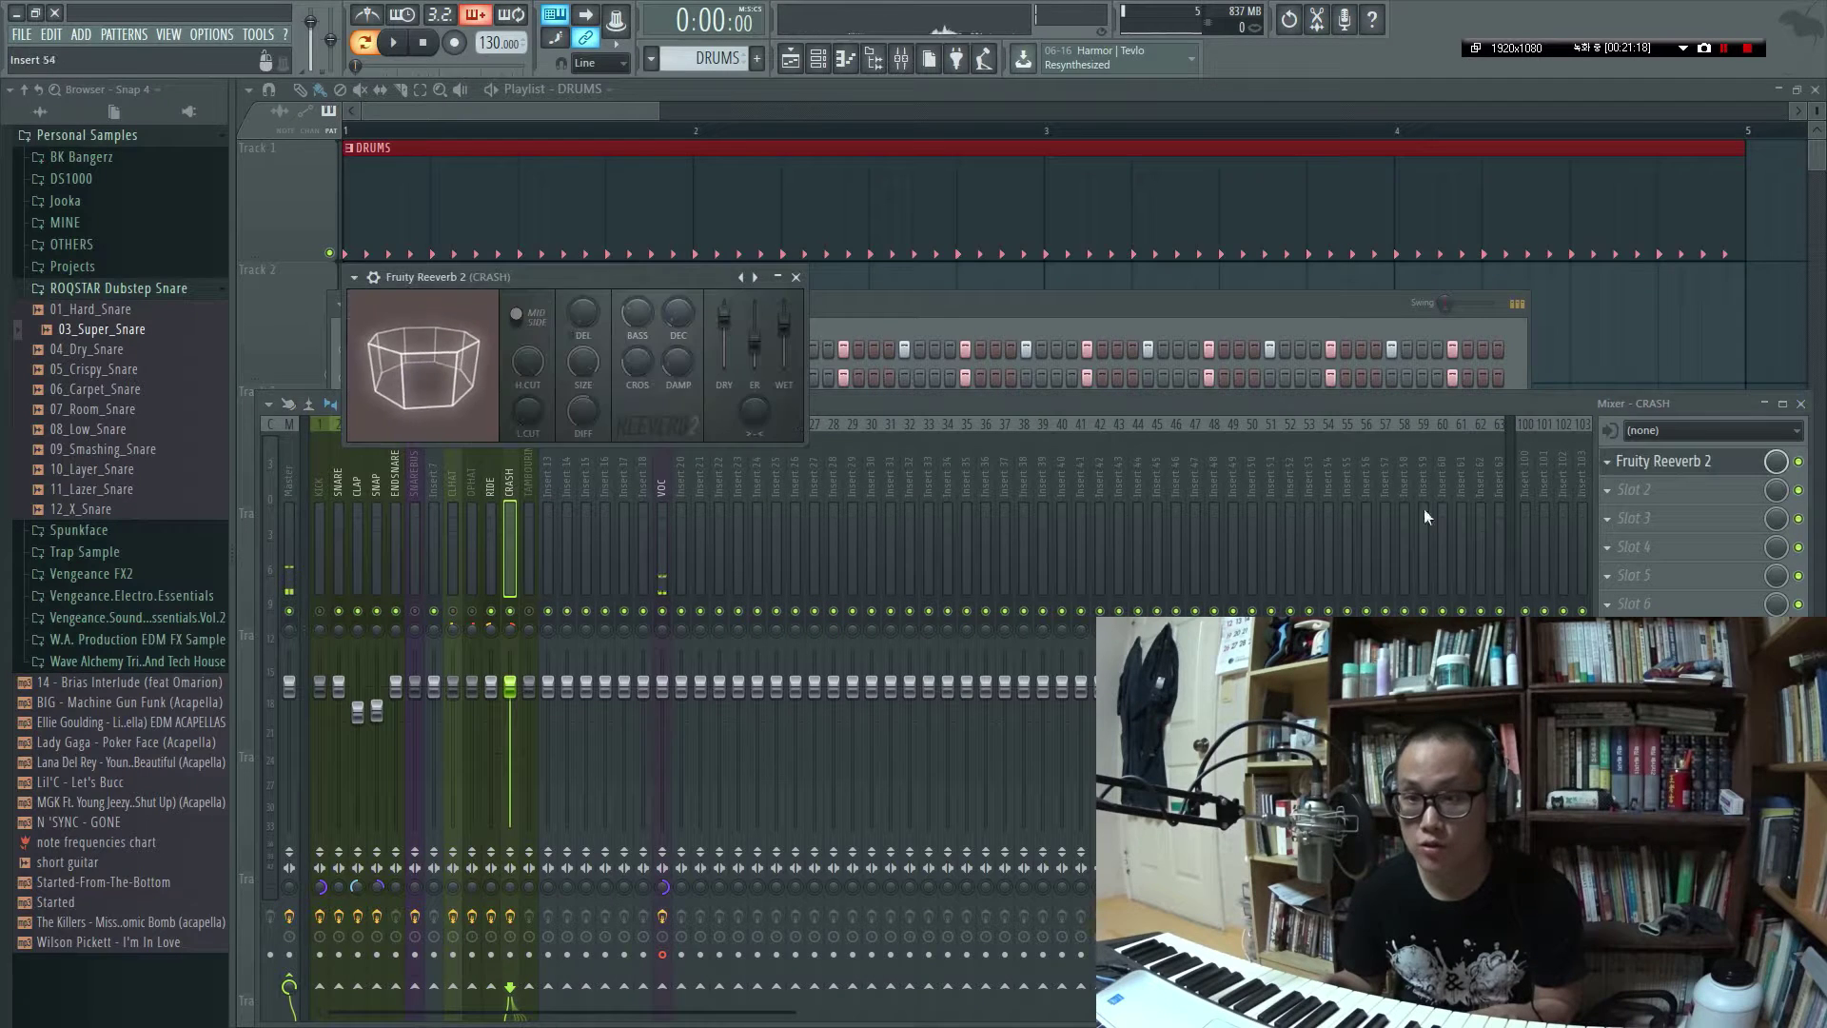
{"action": "left_click", "coordinate": [1607, 461]}
{"action": "left_click_drag", "start_coordinate": [1629, 552], "coordinate": [999, 523]}
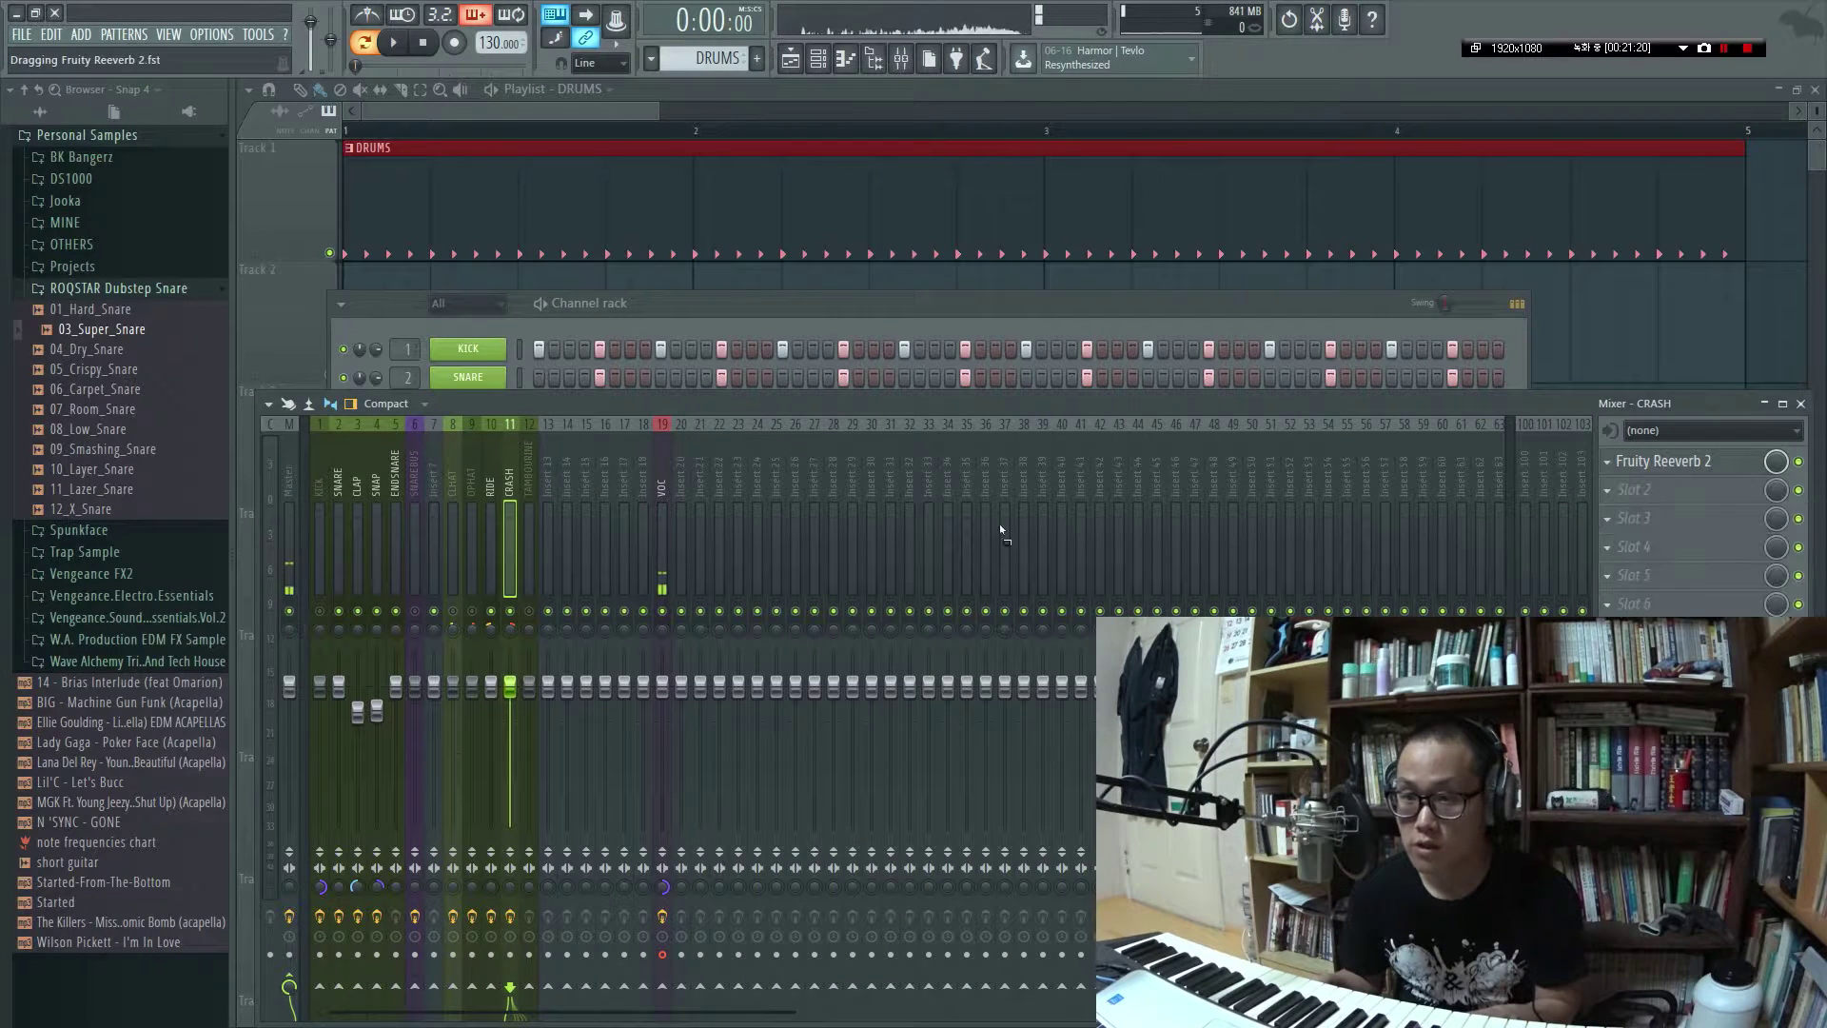
{"action": "left_click_drag", "start_coordinate": [536, 487], "coordinate": [533, 487]}
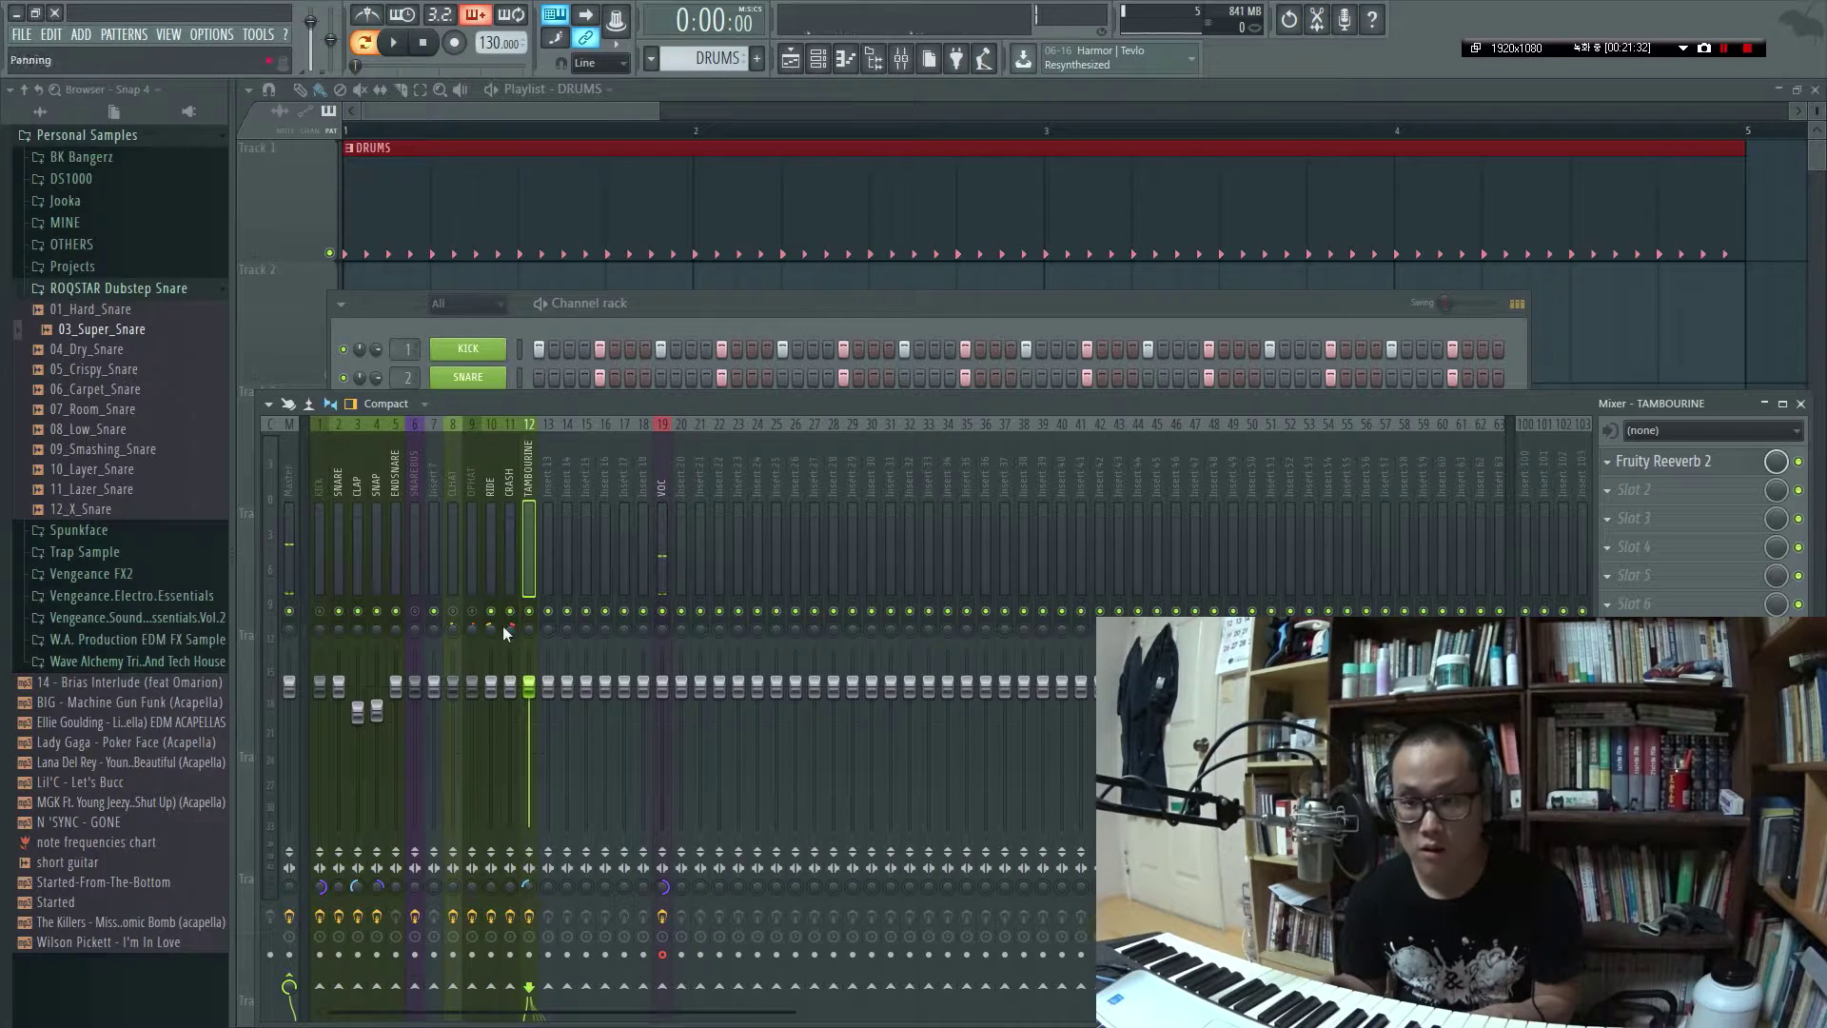
Unmute the OPHAT, CLHAT, SNAREBUS and KICK mixer tracks while playing the pattern, and stop playback
{"action": "key", "text": "space"}
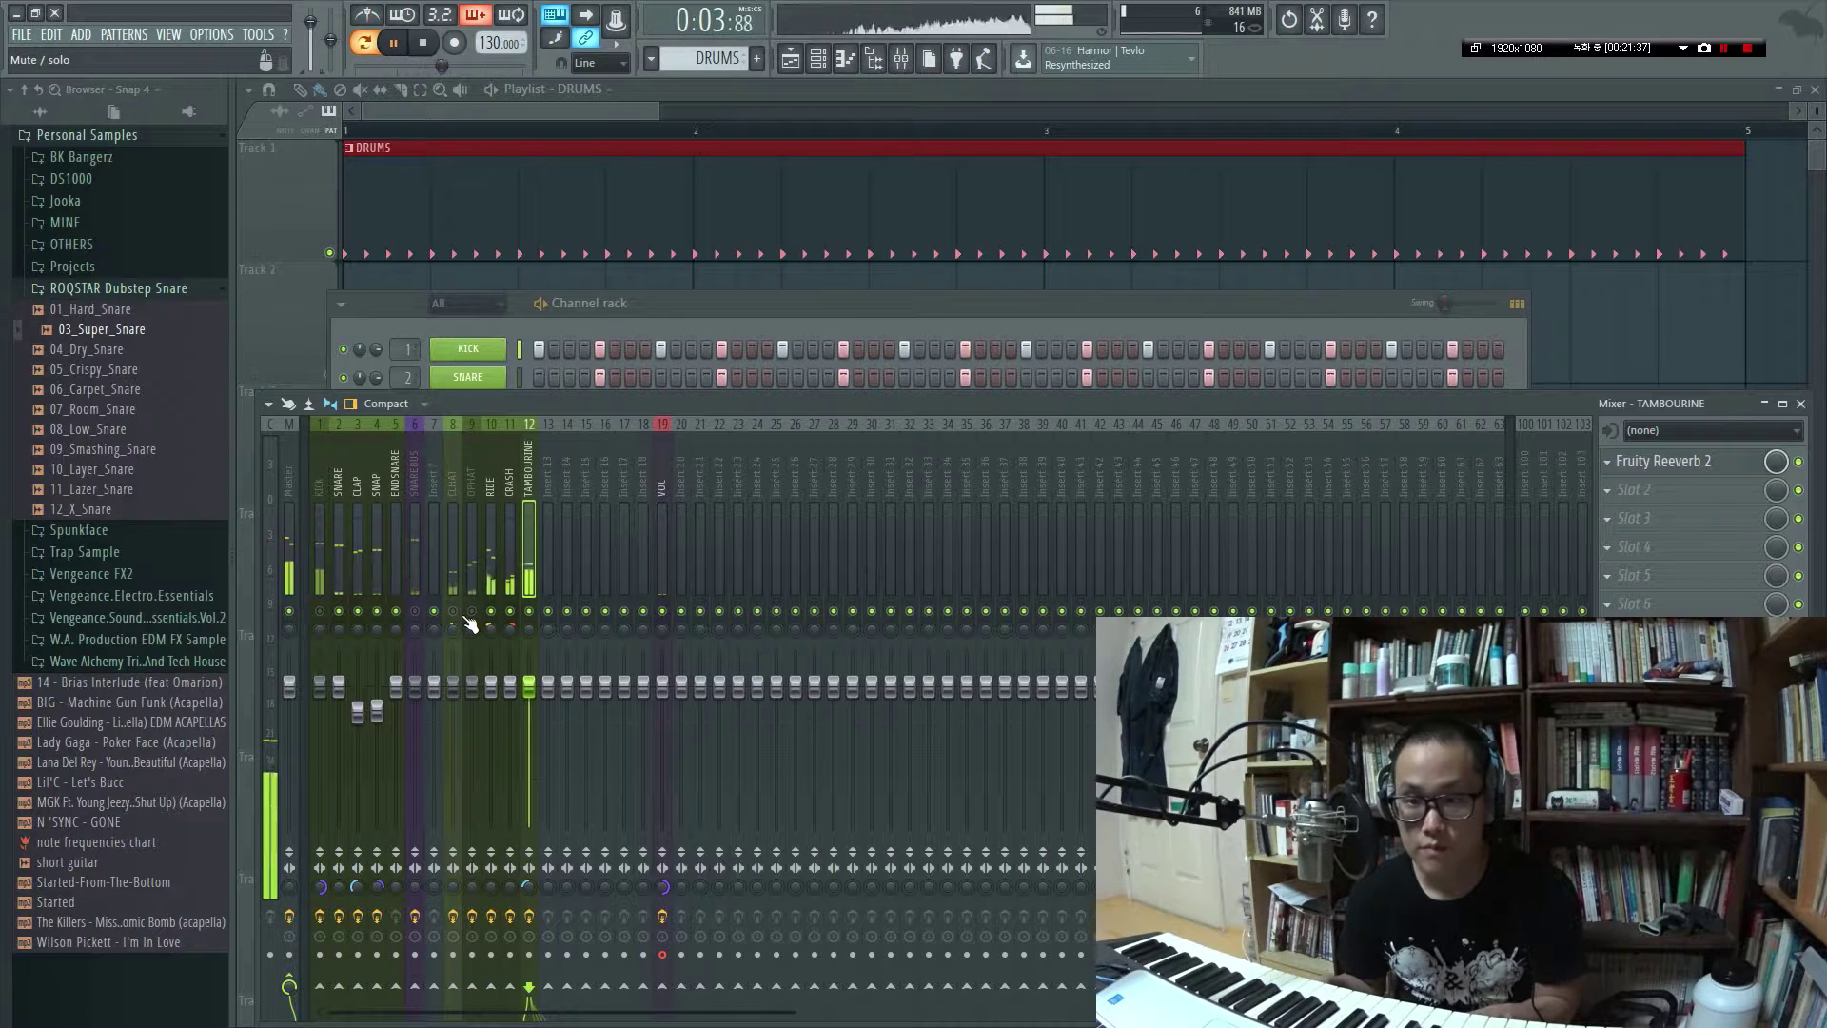
{"action": "left_click", "coordinate": [471, 611]}
{"action": "left_click", "coordinate": [453, 612]}
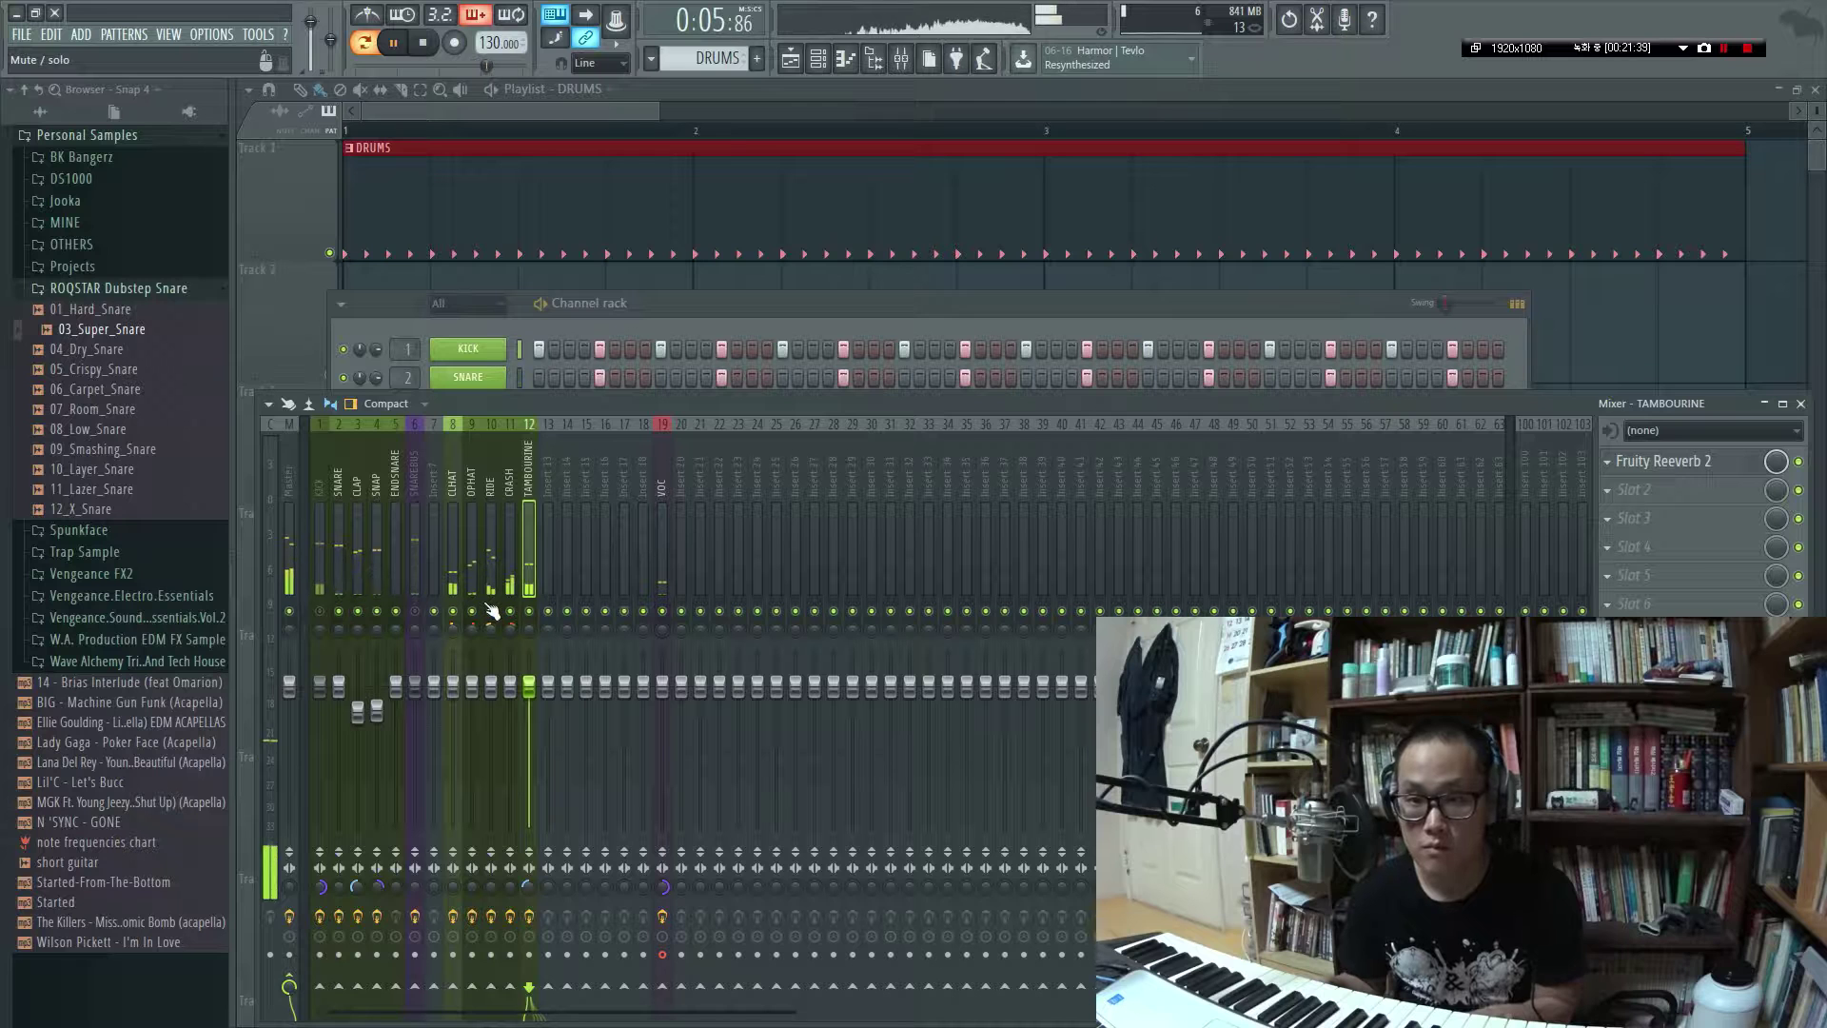
{"action": "left_click", "coordinate": [415, 612]}
{"action": "left_click", "coordinate": [319, 612]}
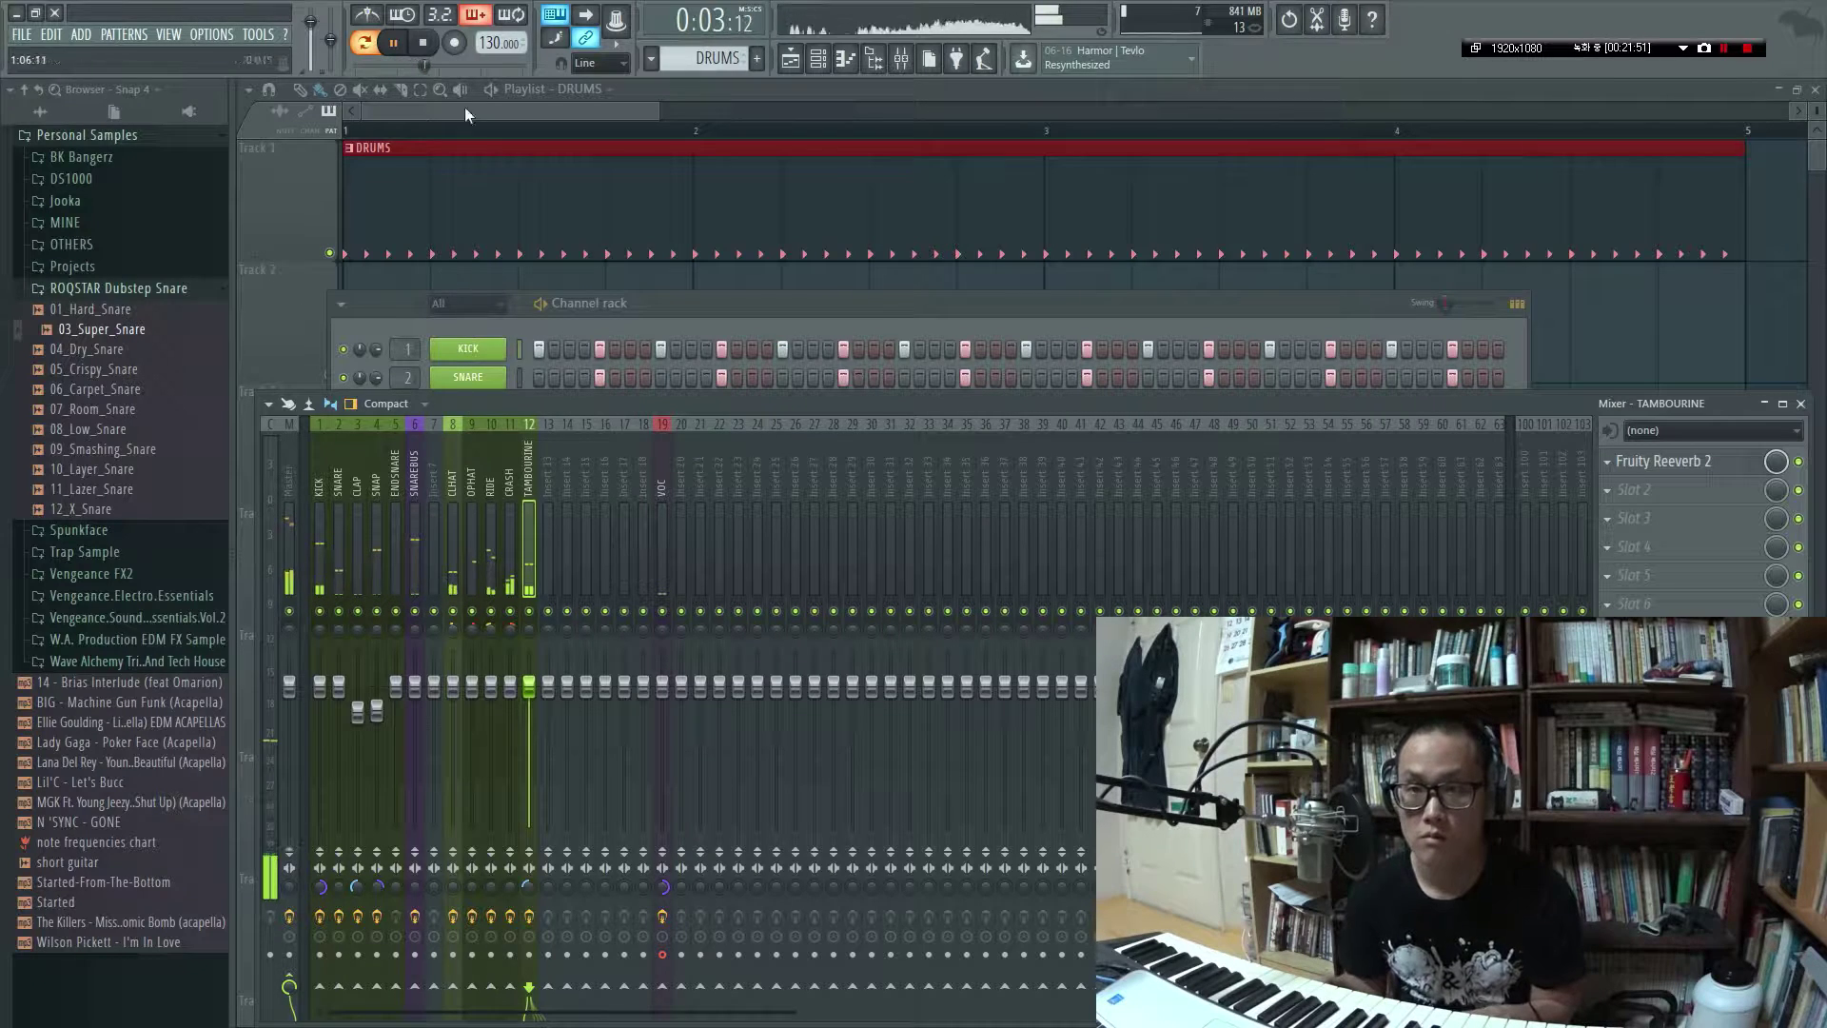
{"action": "key", "text": "space"}
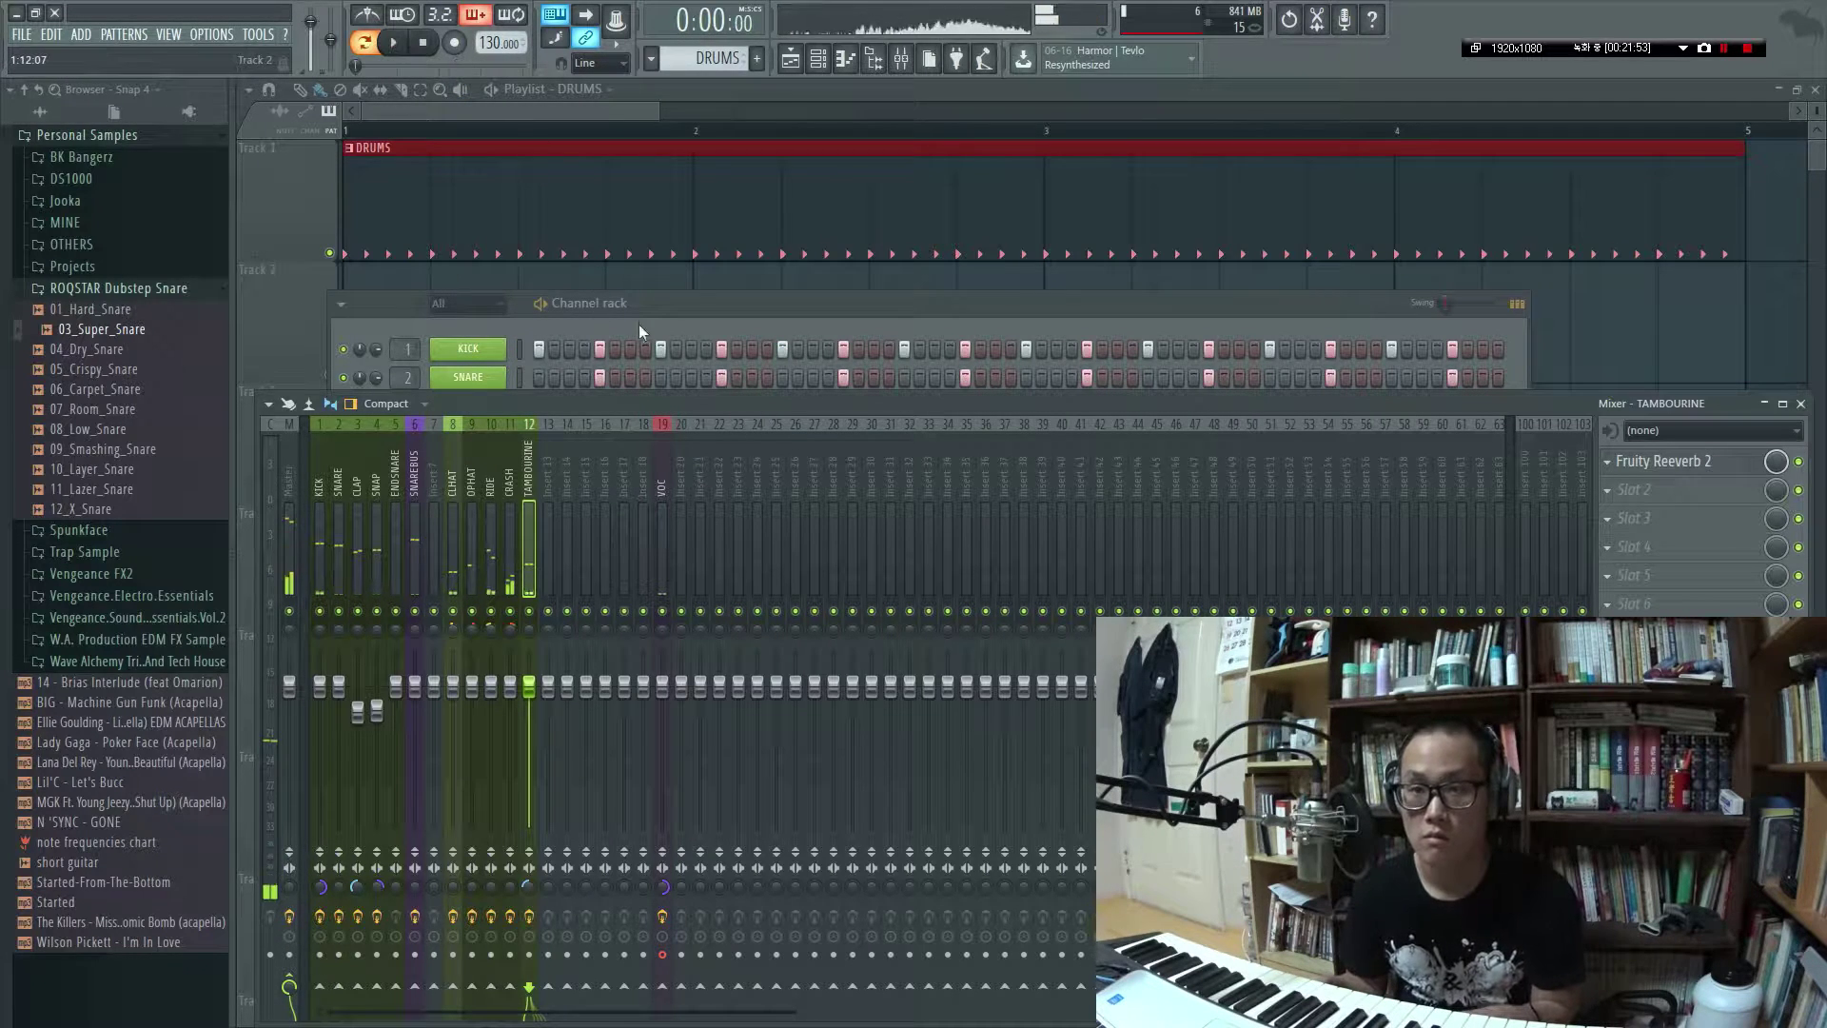
Bring the Channel rack forward and replay the full DRUMS pattern
{"action": "left_click", "coordinate": [697, 320]}
{"action": "key", "text": "space"}
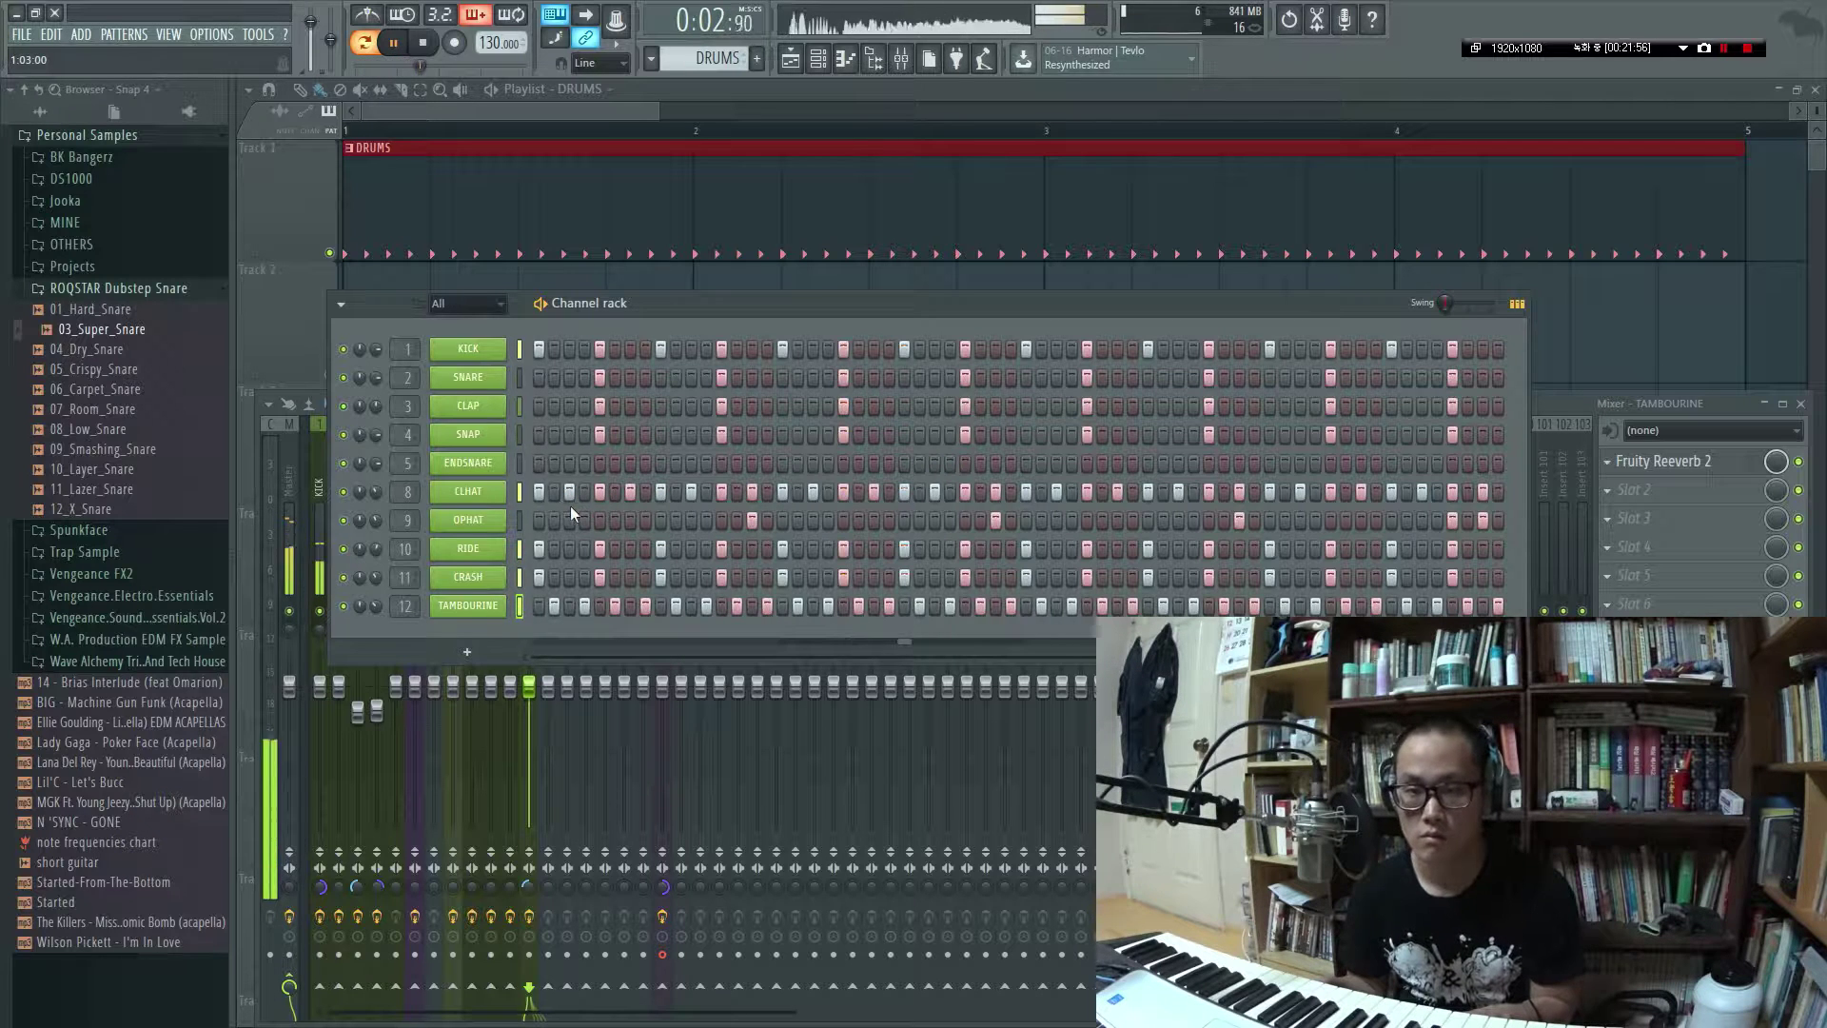
{"action": "key", "text": "space"}
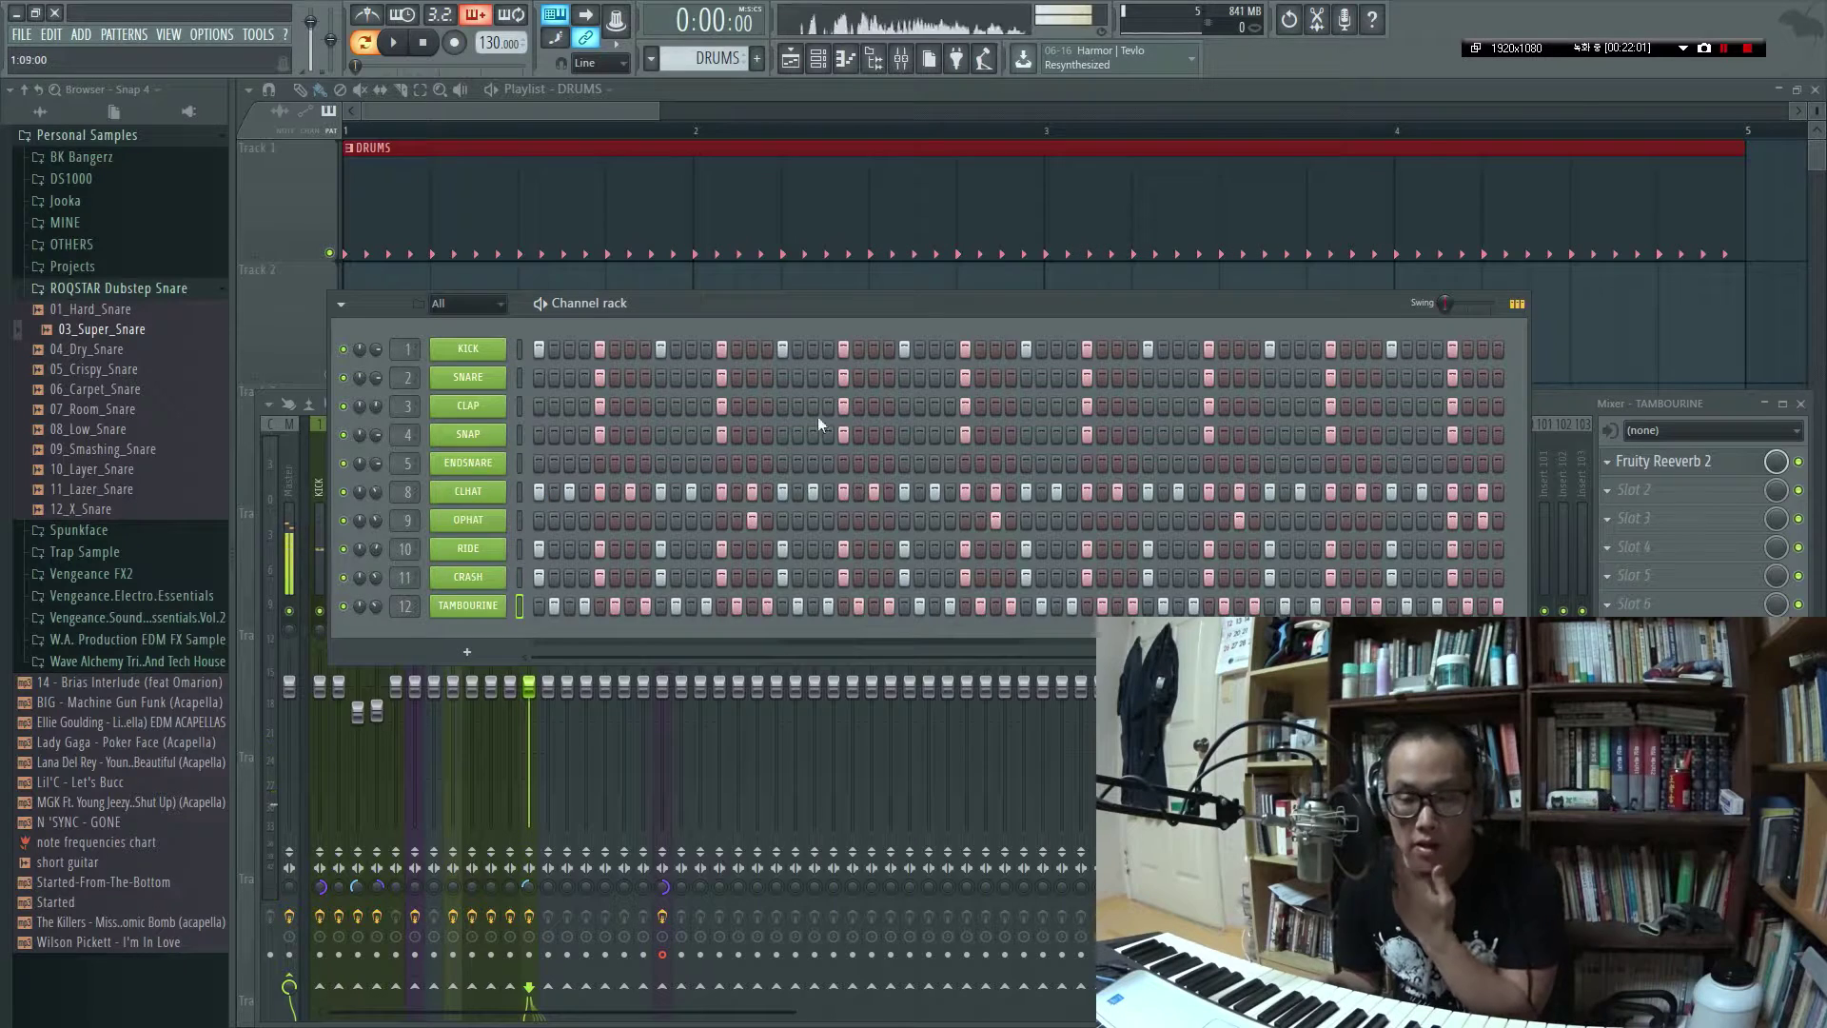
{"action": "key", "text": "space"}
Close the open windows, switch to song mode, play the DRUMS clip in the Playlist and show the Channel rack
{"action": "key", "text": "F12"}
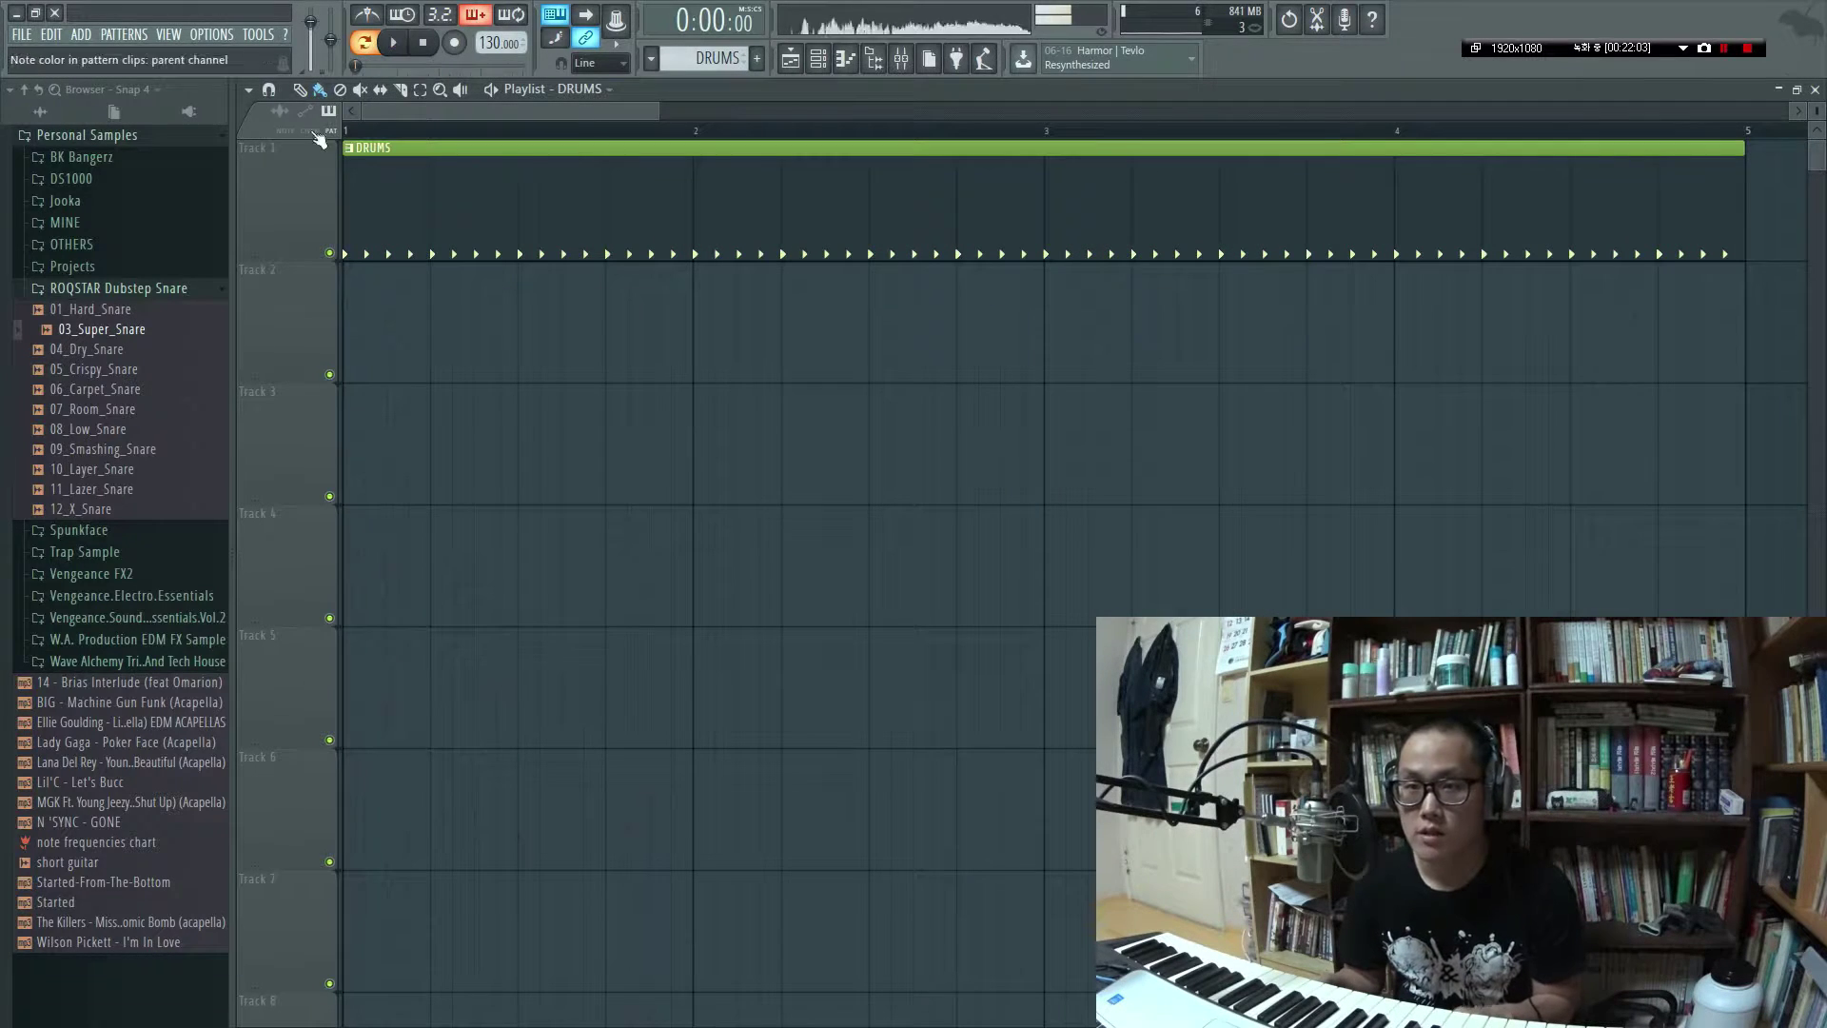
{"action": "key", "text": "space"}
{"action": "scroll", "coordinate": [513, 445], "scroll_direction": "down", "scroll_amount": 2}
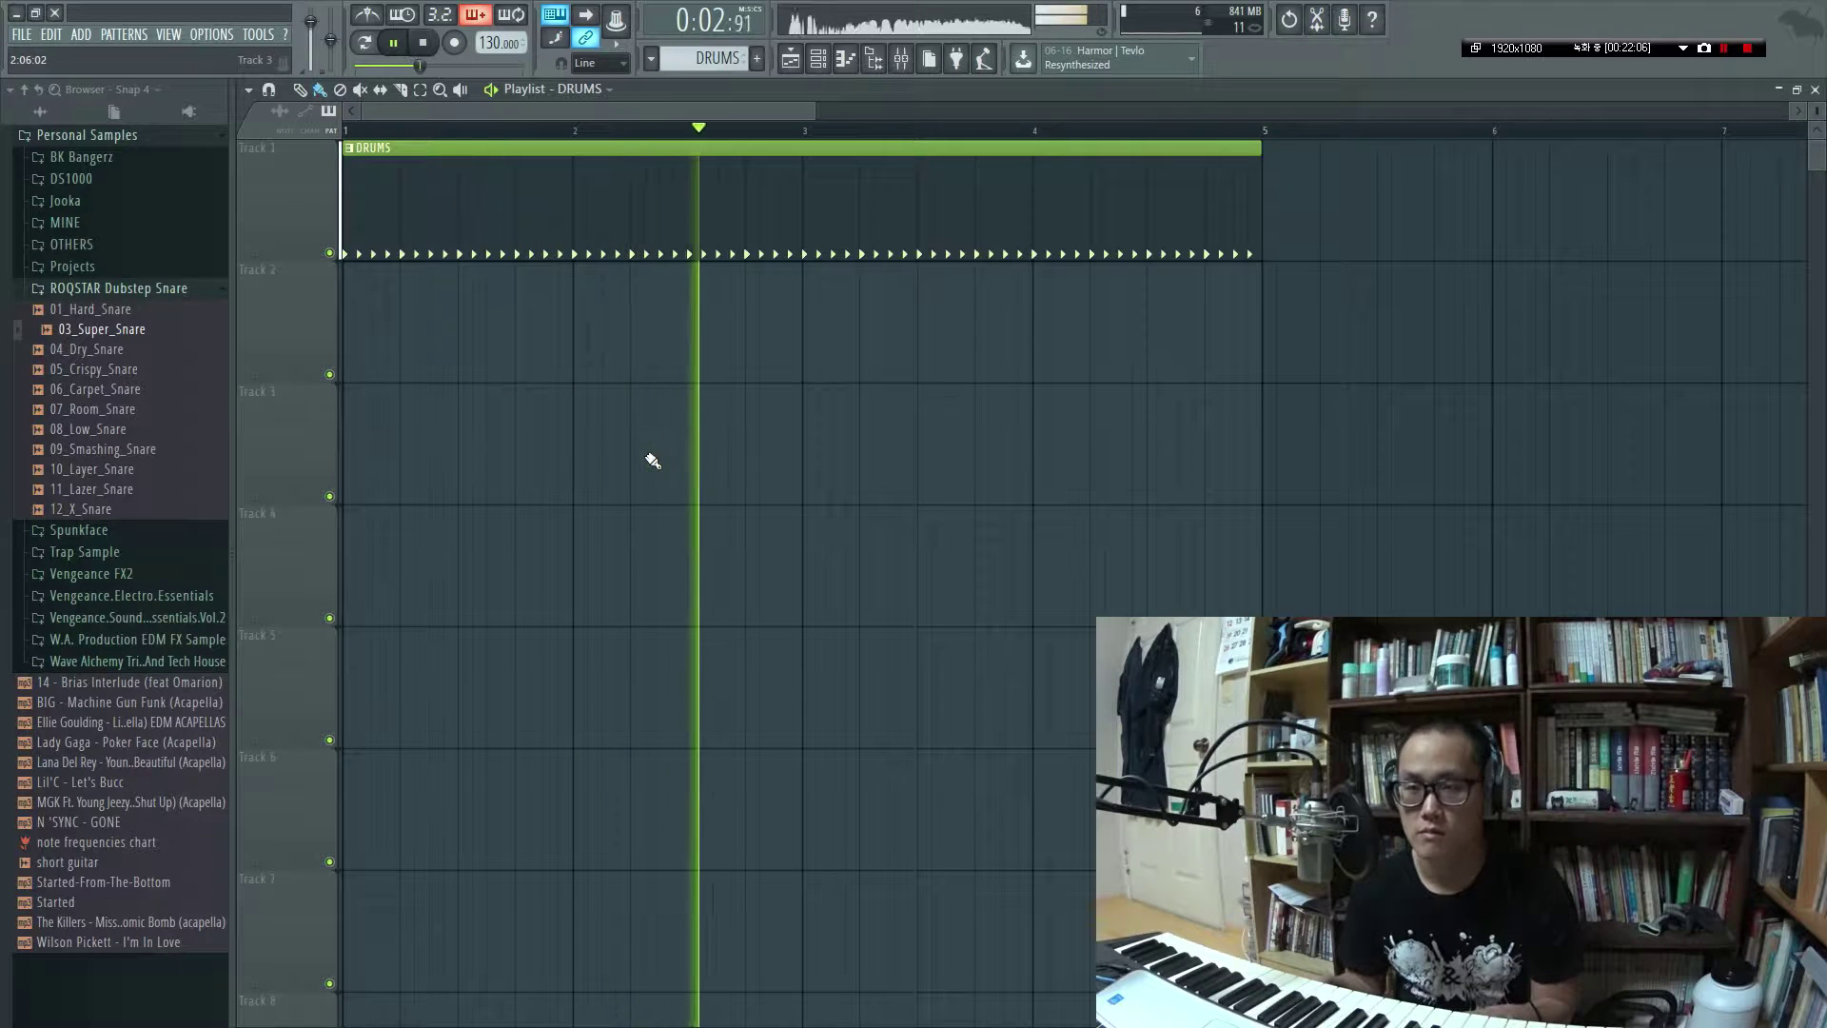
{"action": "key", "text": "F6"}
{"action": "key", "text": "F6"}
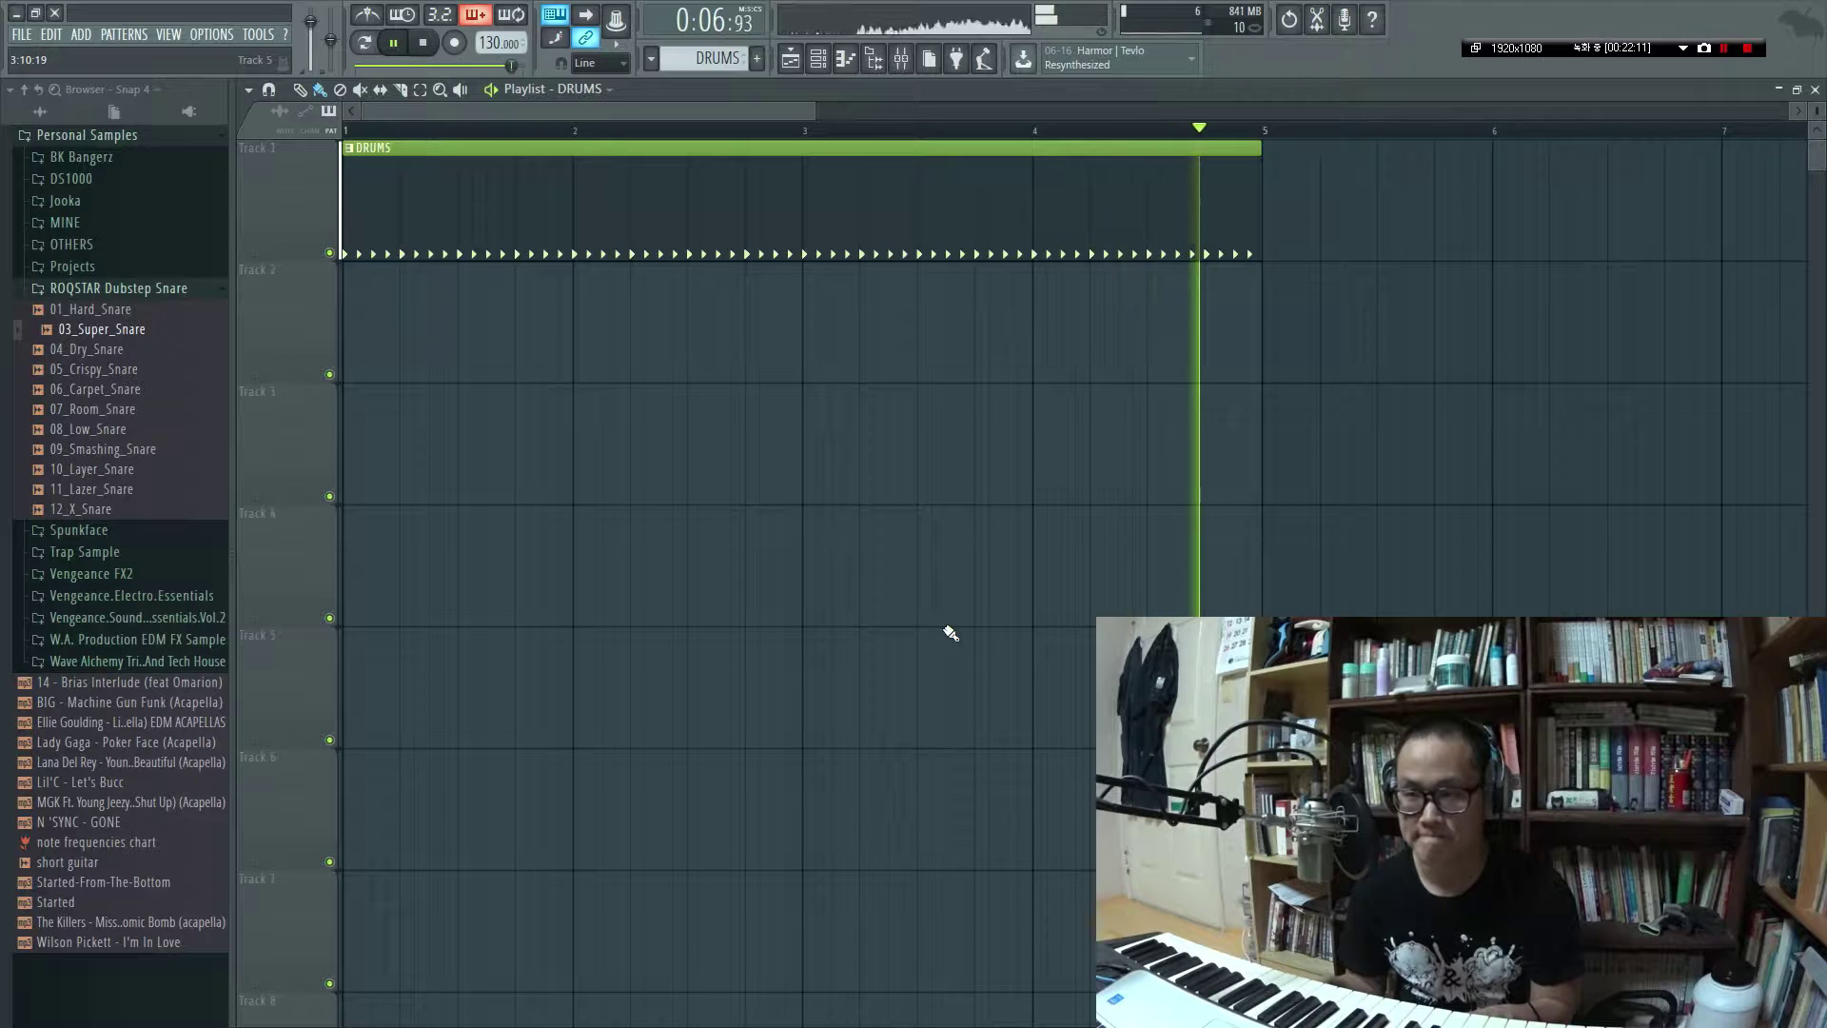
{"action": "key", "text": "F6"}
{"action": "key", "text": "space"}
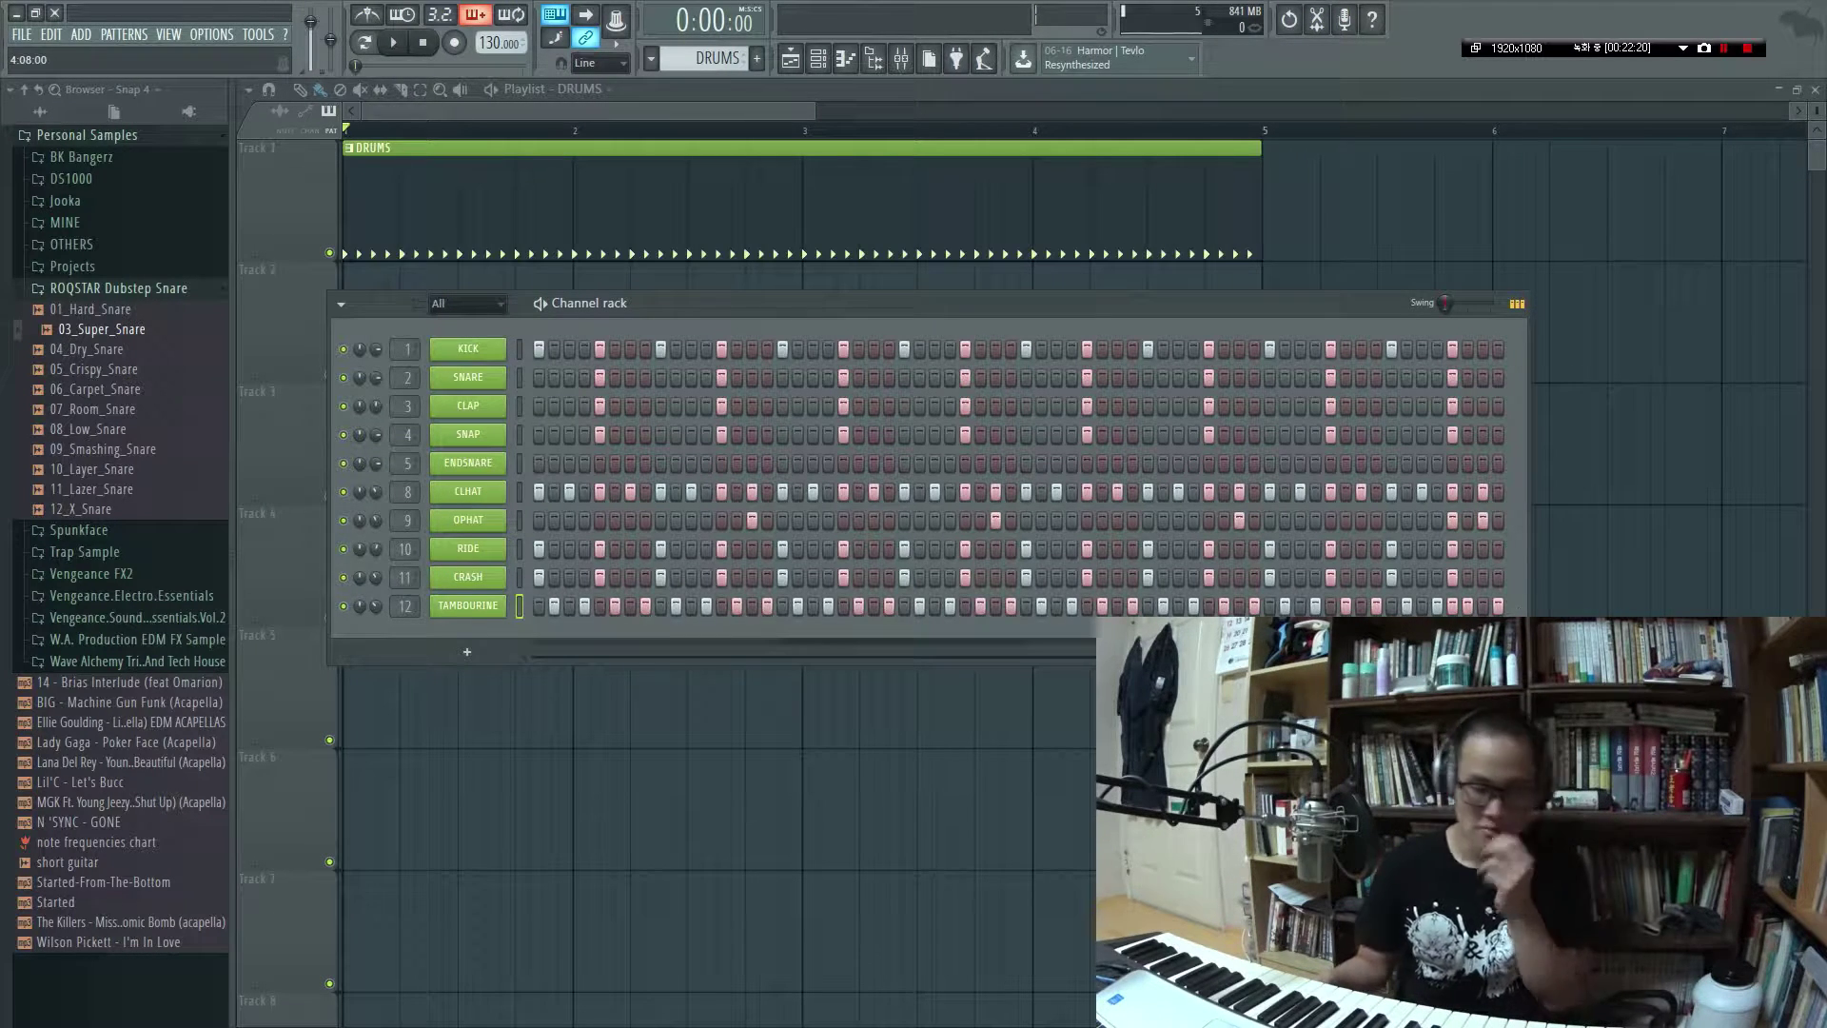
Move the song position into bar 4, listen to the end of the DRUMS clip and show the mixer
{"action": "key", "text": "space"}
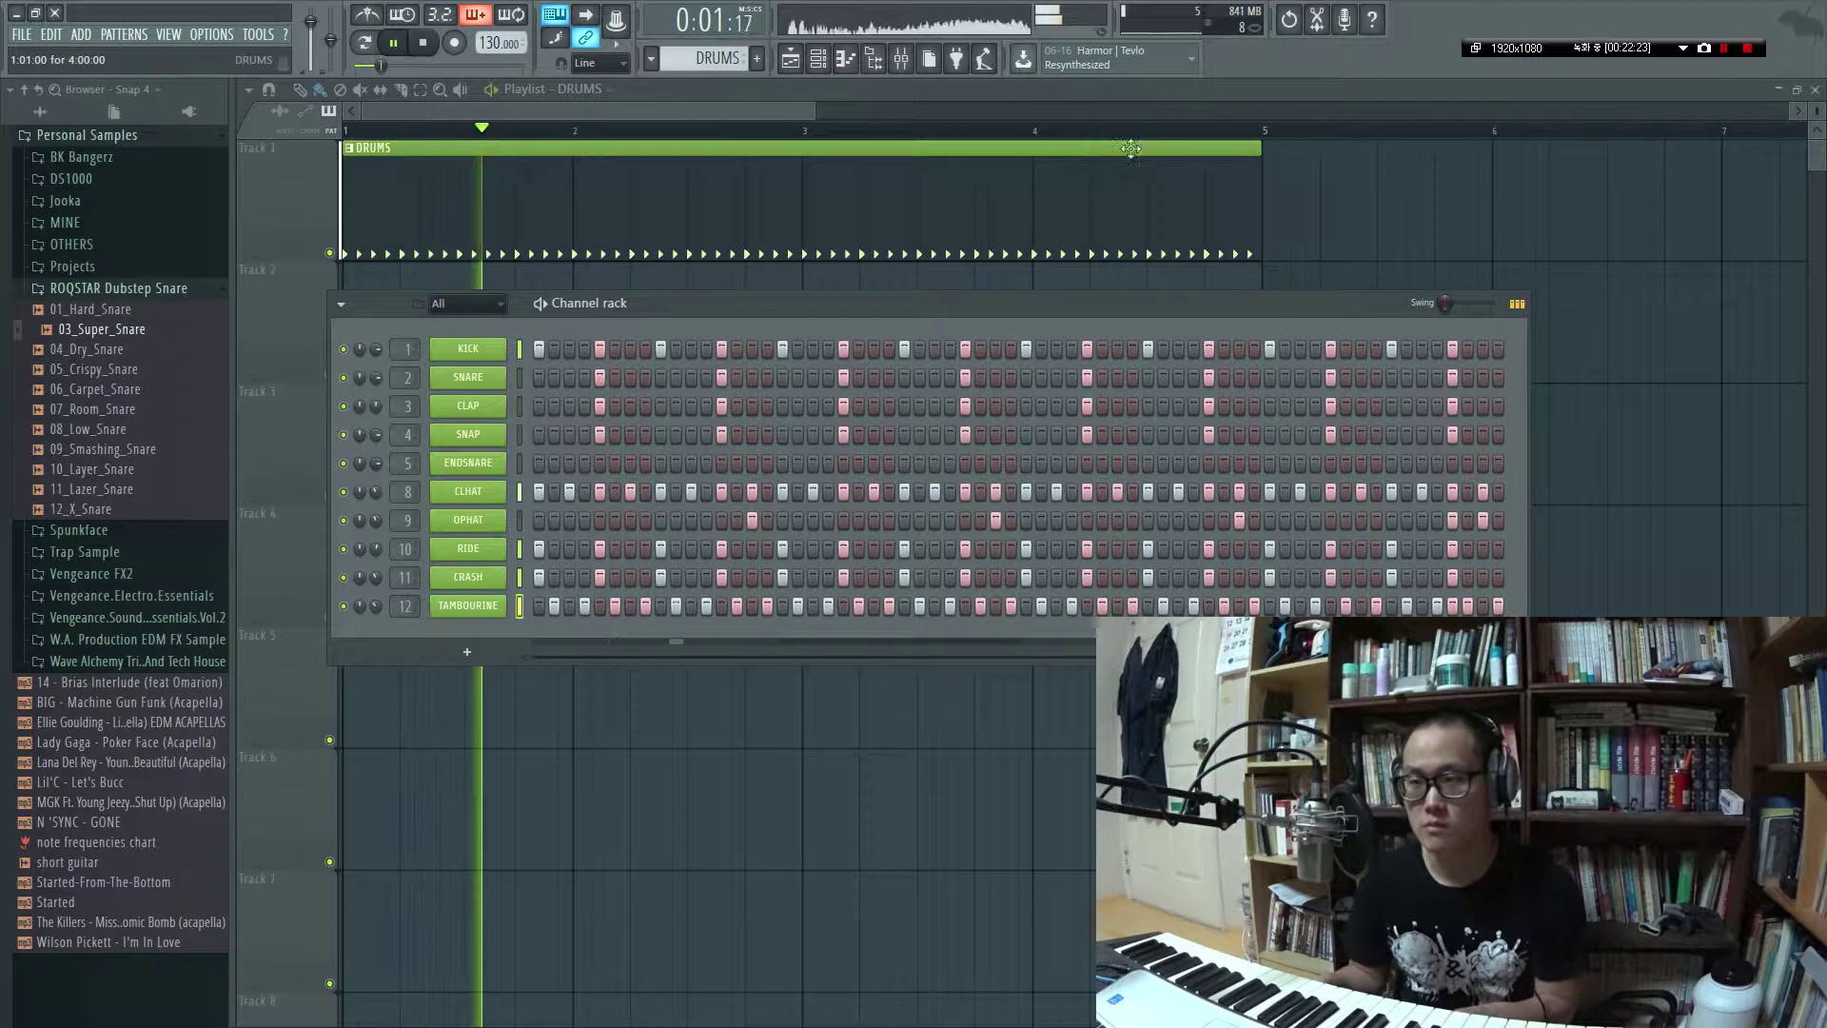
{"action": "left_click", "coordinate": [1107, 130]}
{"action": "key", "text": "F6"}
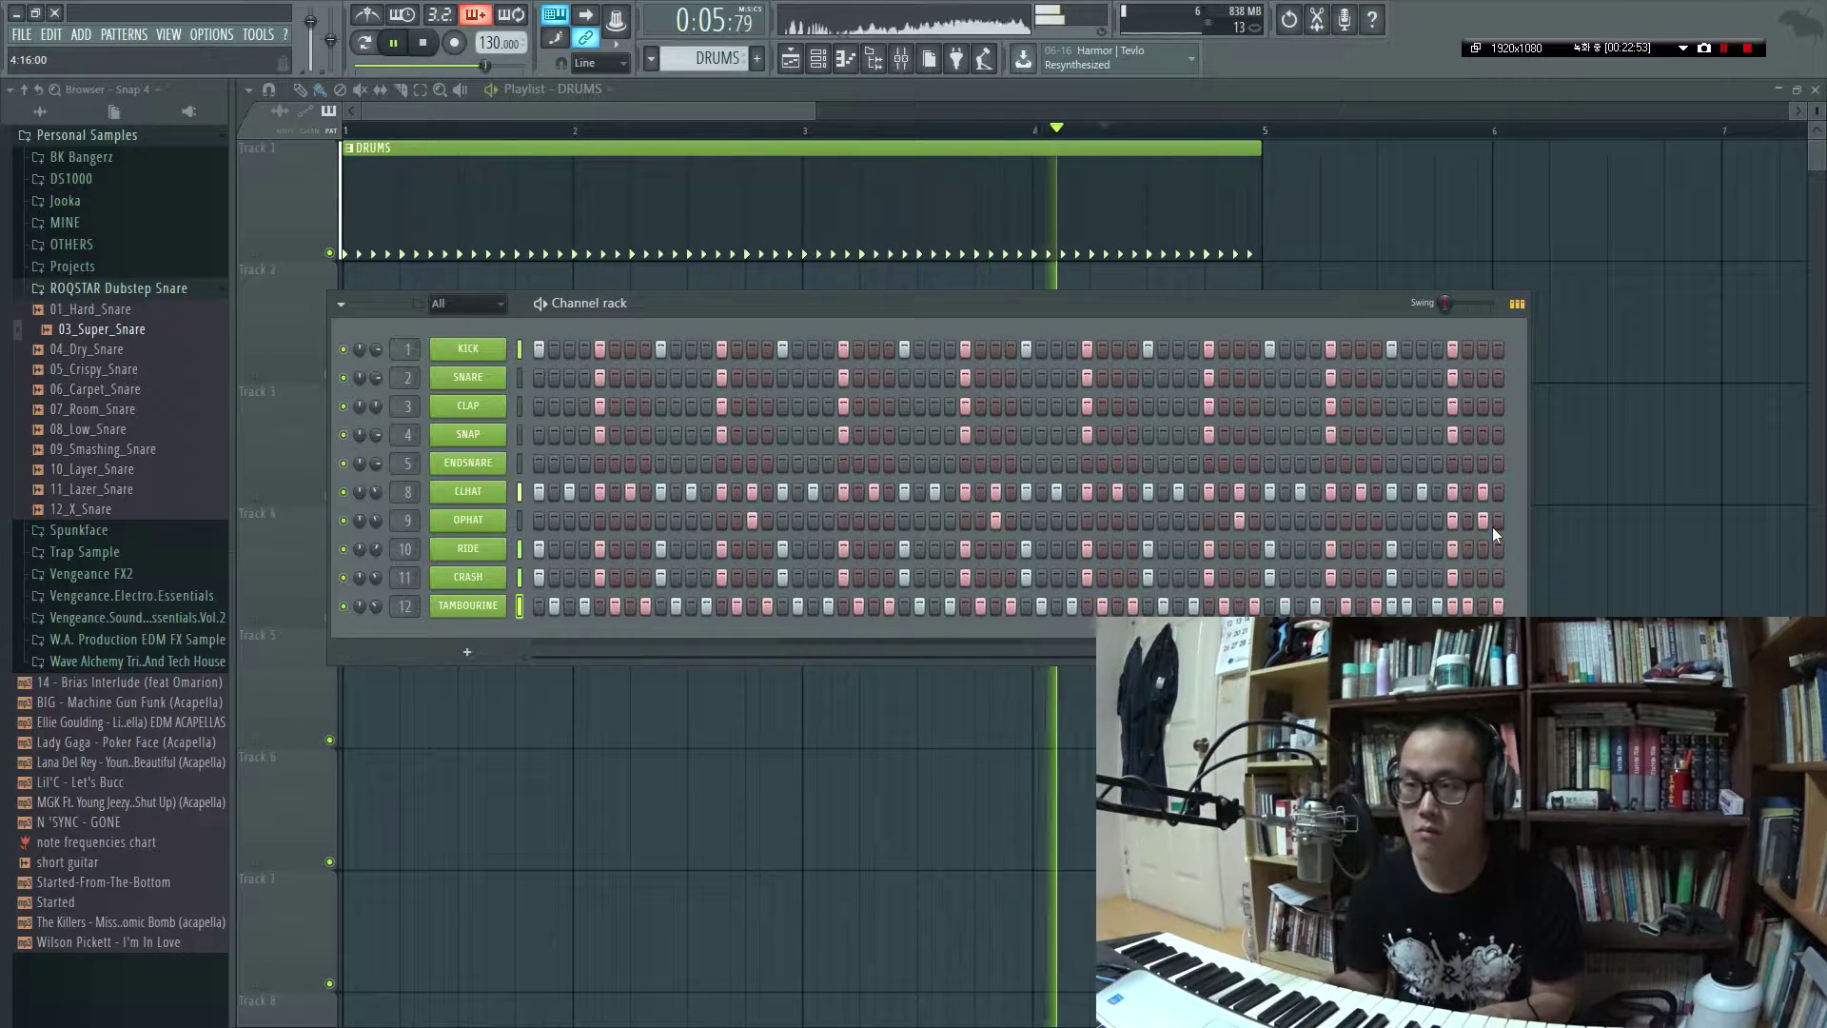
{"action": "key", "text": "space"}
{"action": "key", "text": "F6"}
{"action": "key", "text": "F6"}
{"action": "key", "text": "F9"}
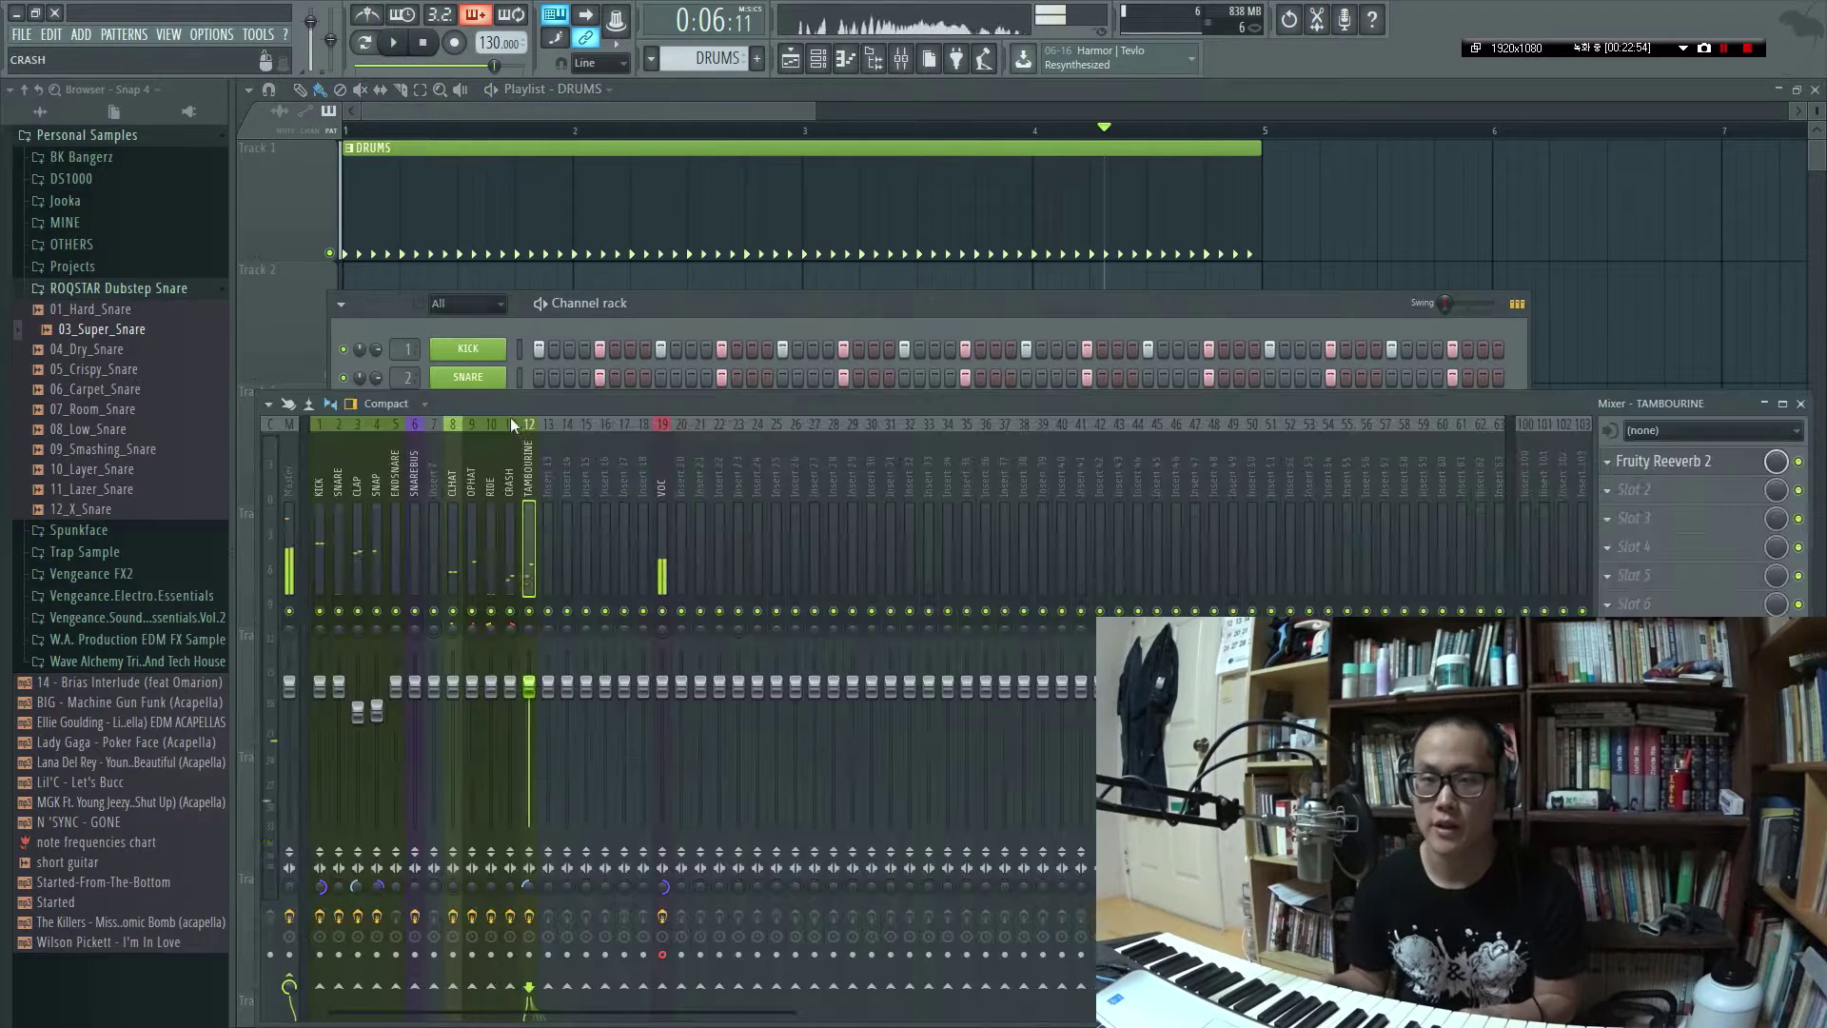
Open the ENDSNARE channel's sampler settings, audition its sample and show its mixer track
{"action": "key", "text": "F5"}
{"action": "key", "text": "F6"}
{"action": "left_click", "coordinate": [468, 464]}
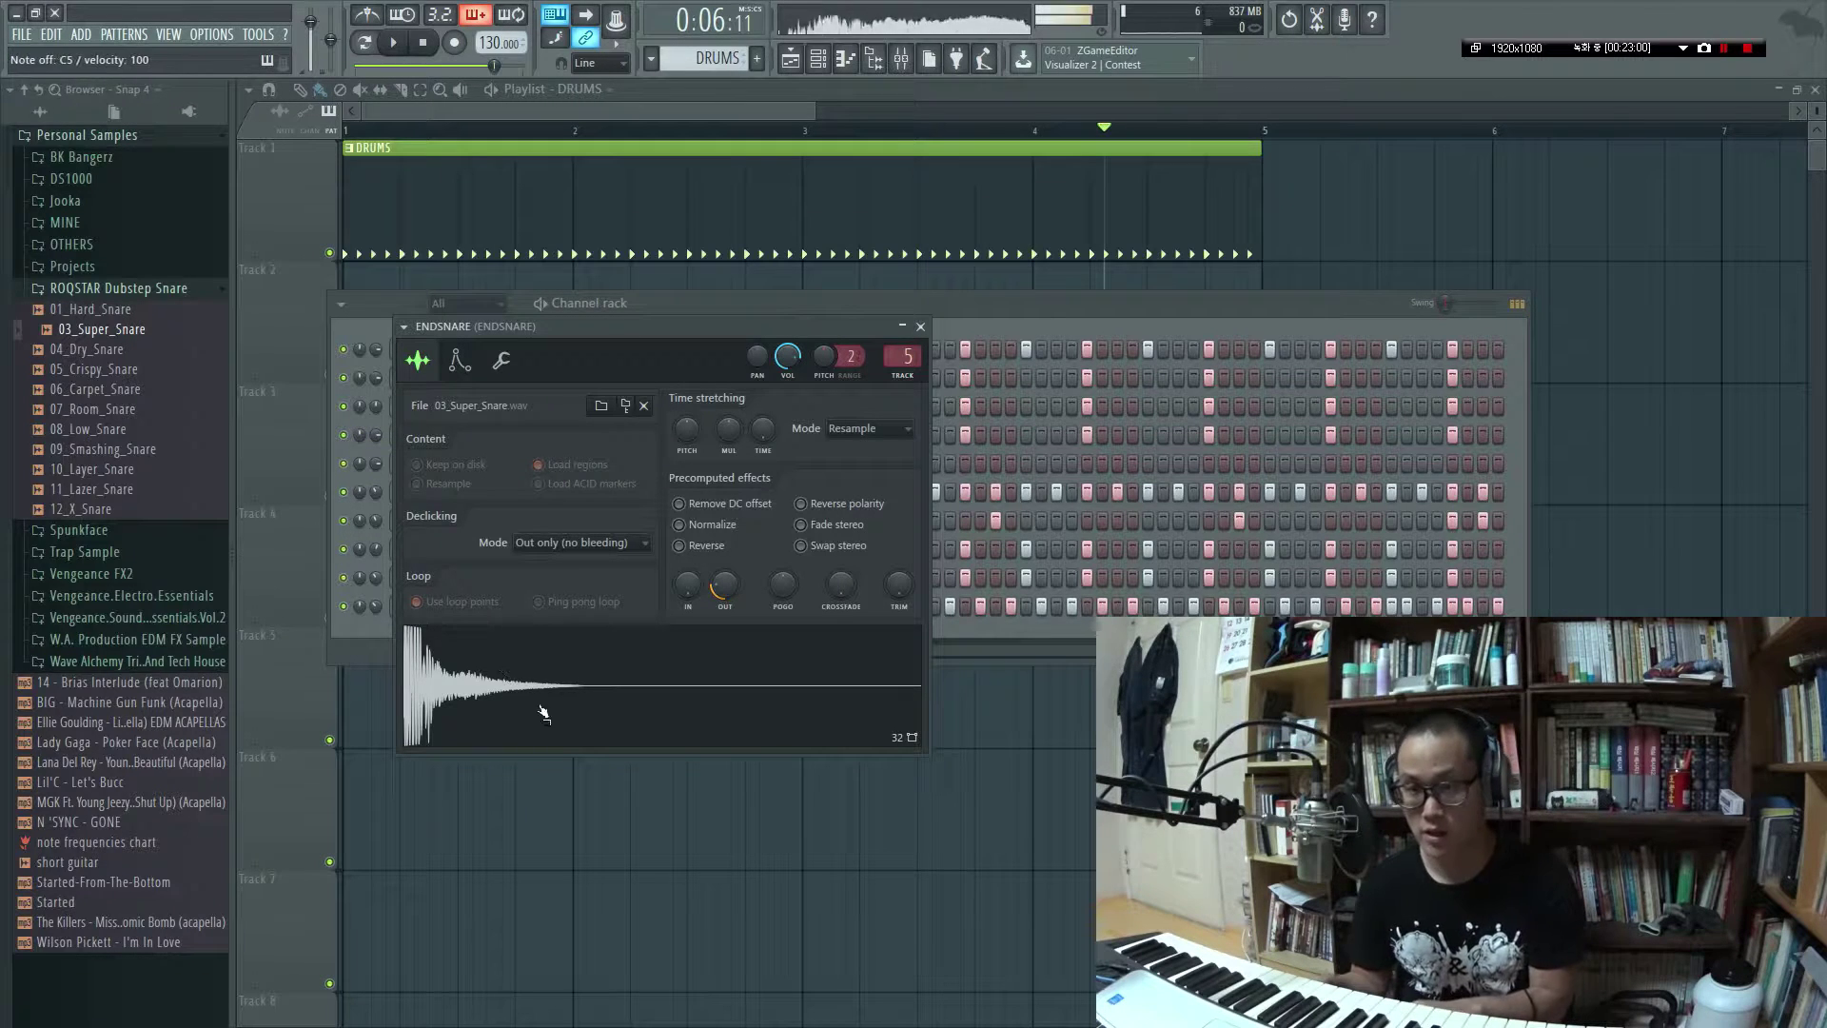
{"action": "key", "text": "F6"}
{"action": "key", "text": "F9"}
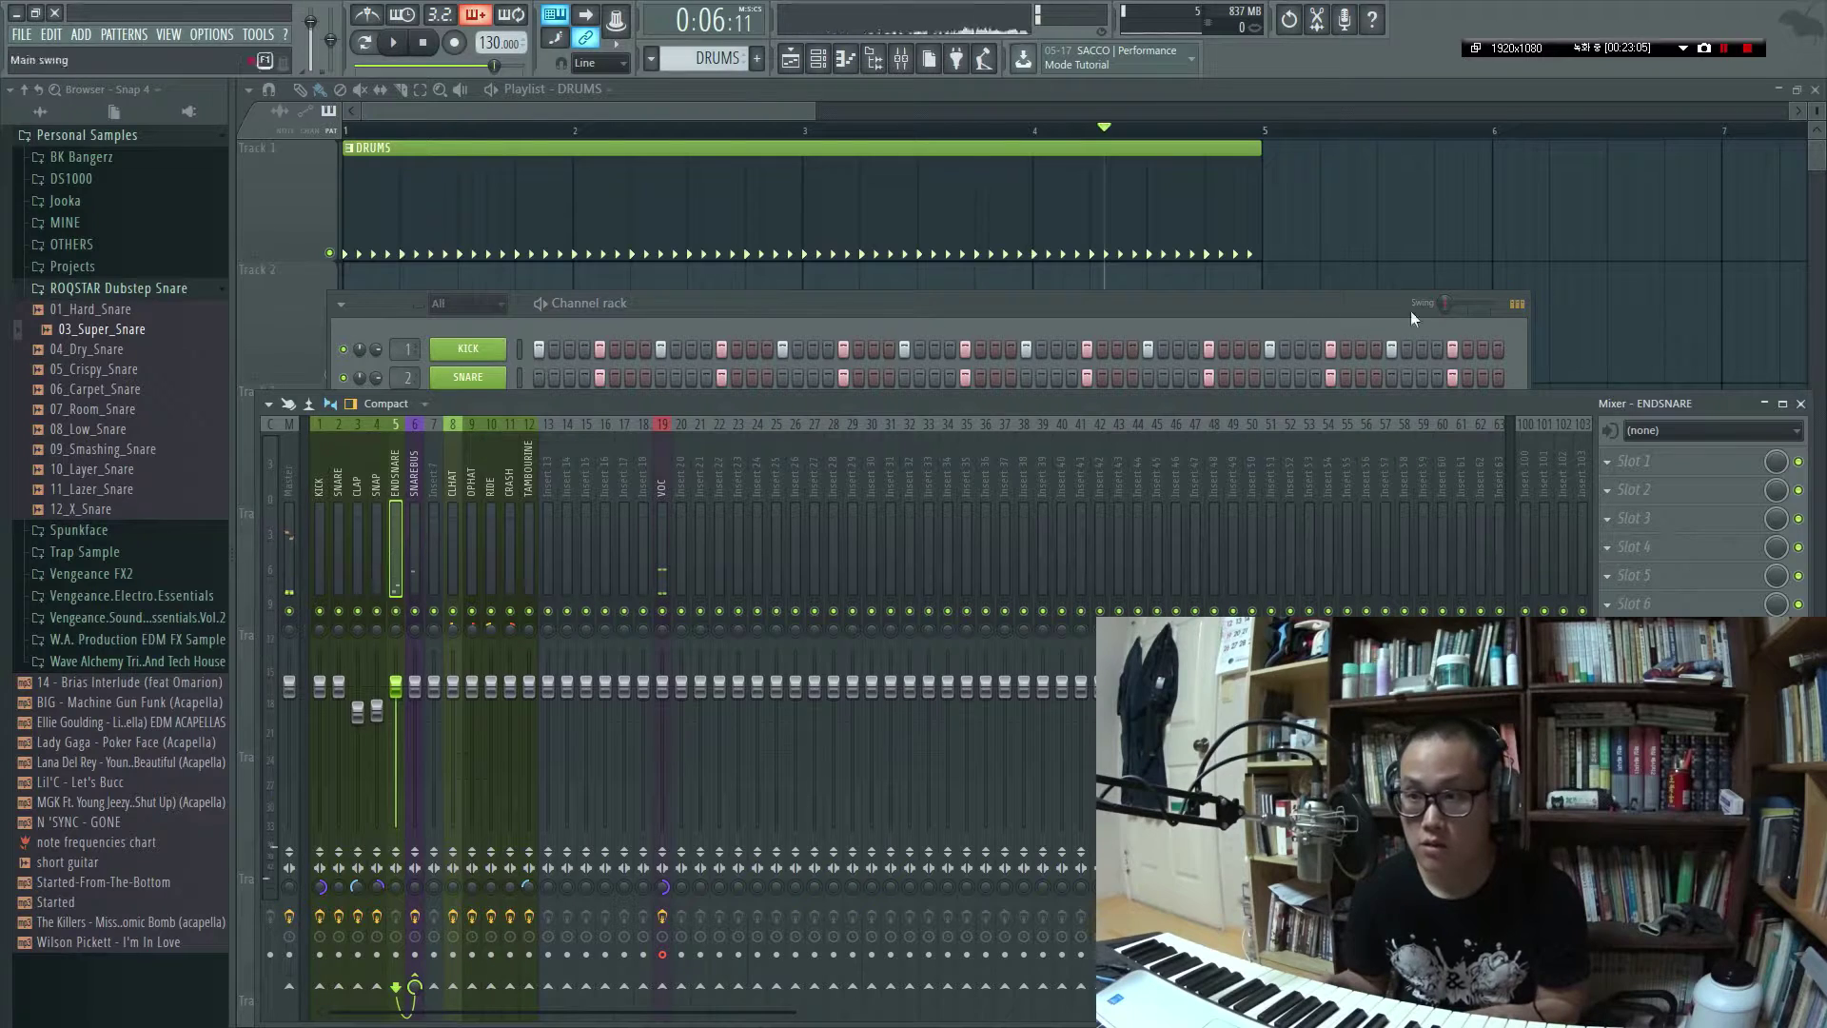
Load Fruity Reeverb 2 into the ENDSNARE track's first effect slot and place its window over the mixer
{"action": "key", "text": "space"}
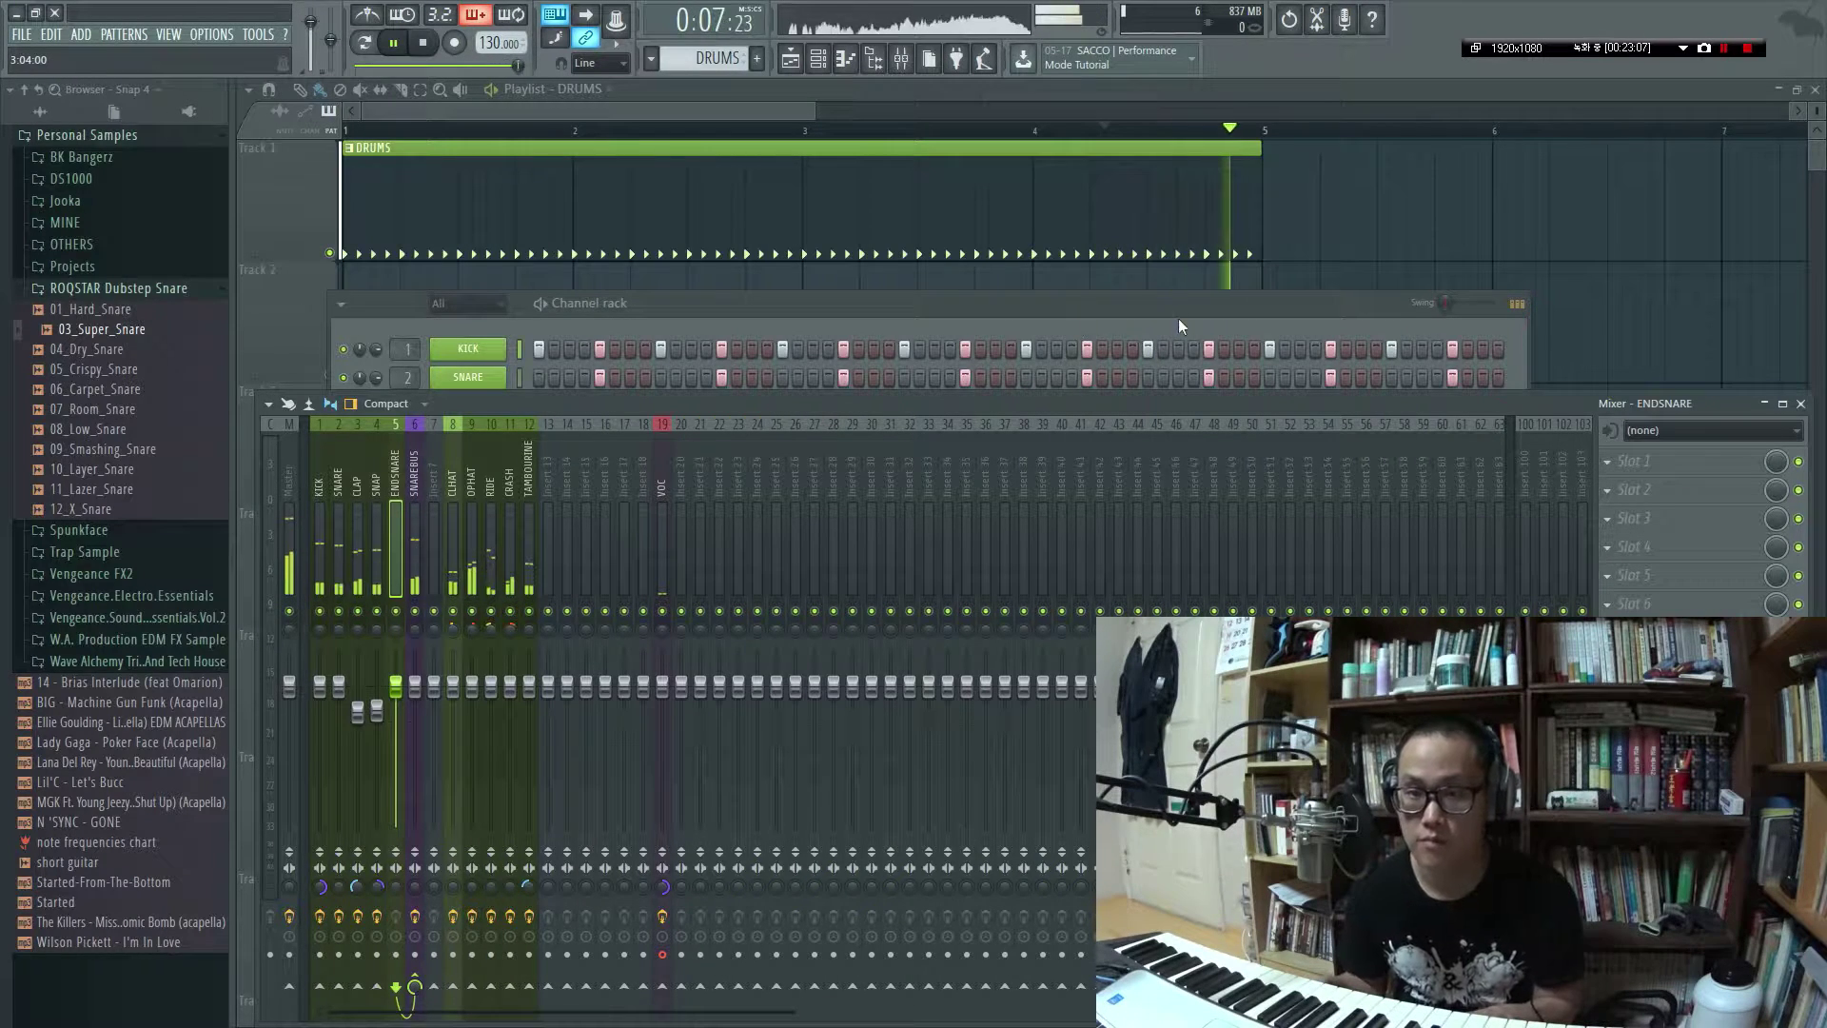
{"action": "key", "text": "space"}
{"action": "left_click", "coordinate": [1659, 461]}
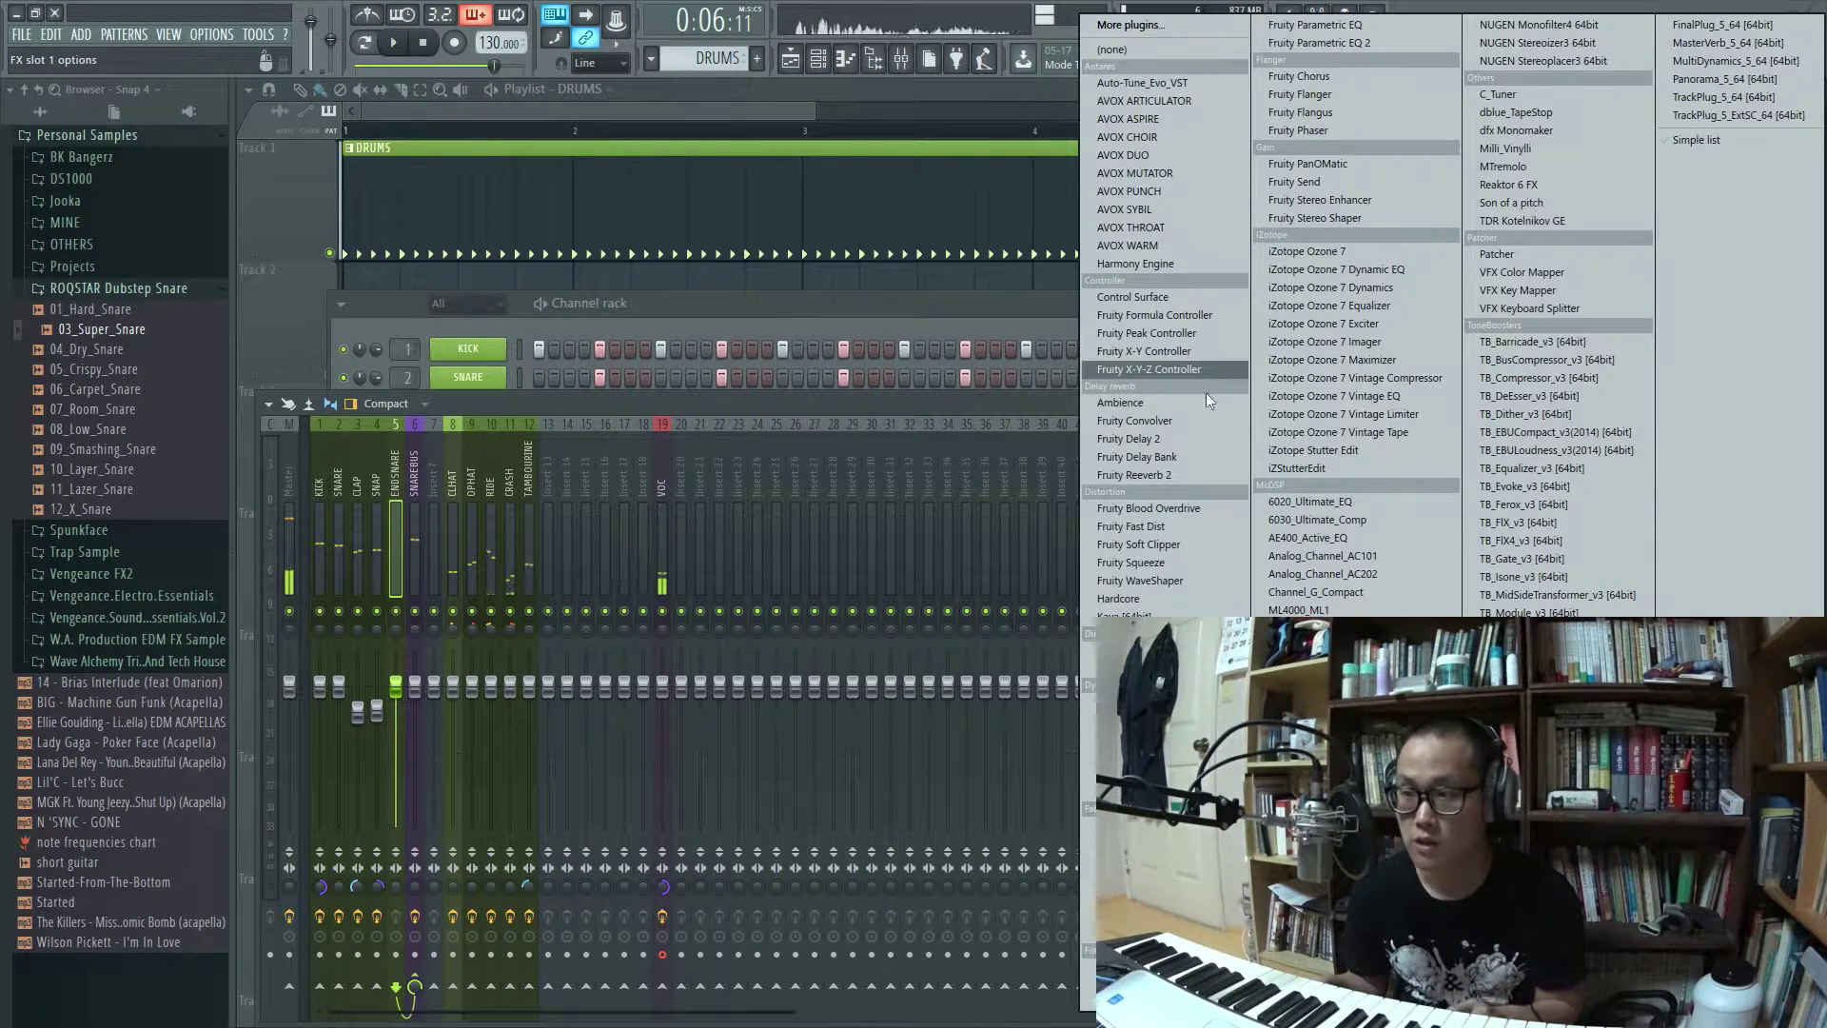
{"action": "left_click", "coordinate": [1205, 476]}
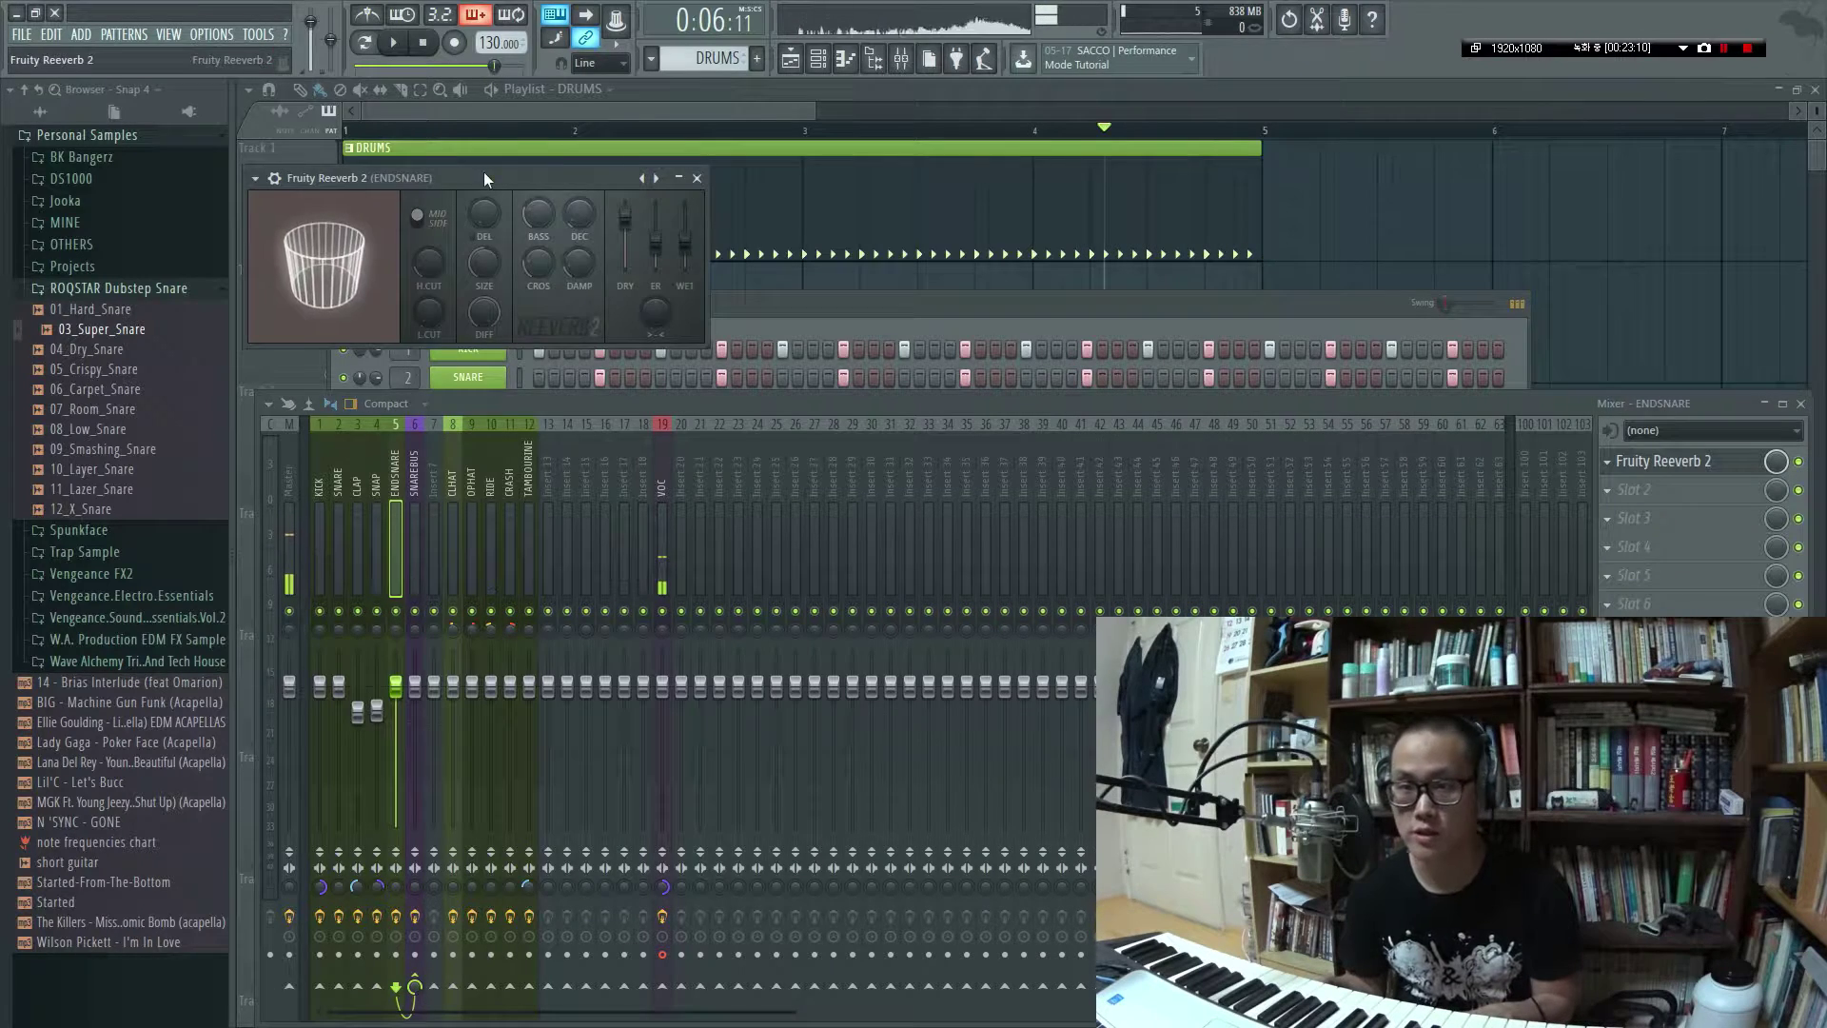
{"action": "left_click_drag", "start_coordinate": [483, 171], "coordinate": [741, 543]}
Raise the wet level of the ENDSNARE track's Fruity Reeverb 2 while auditioning bar 4
{"action": "key", "text": "space"}
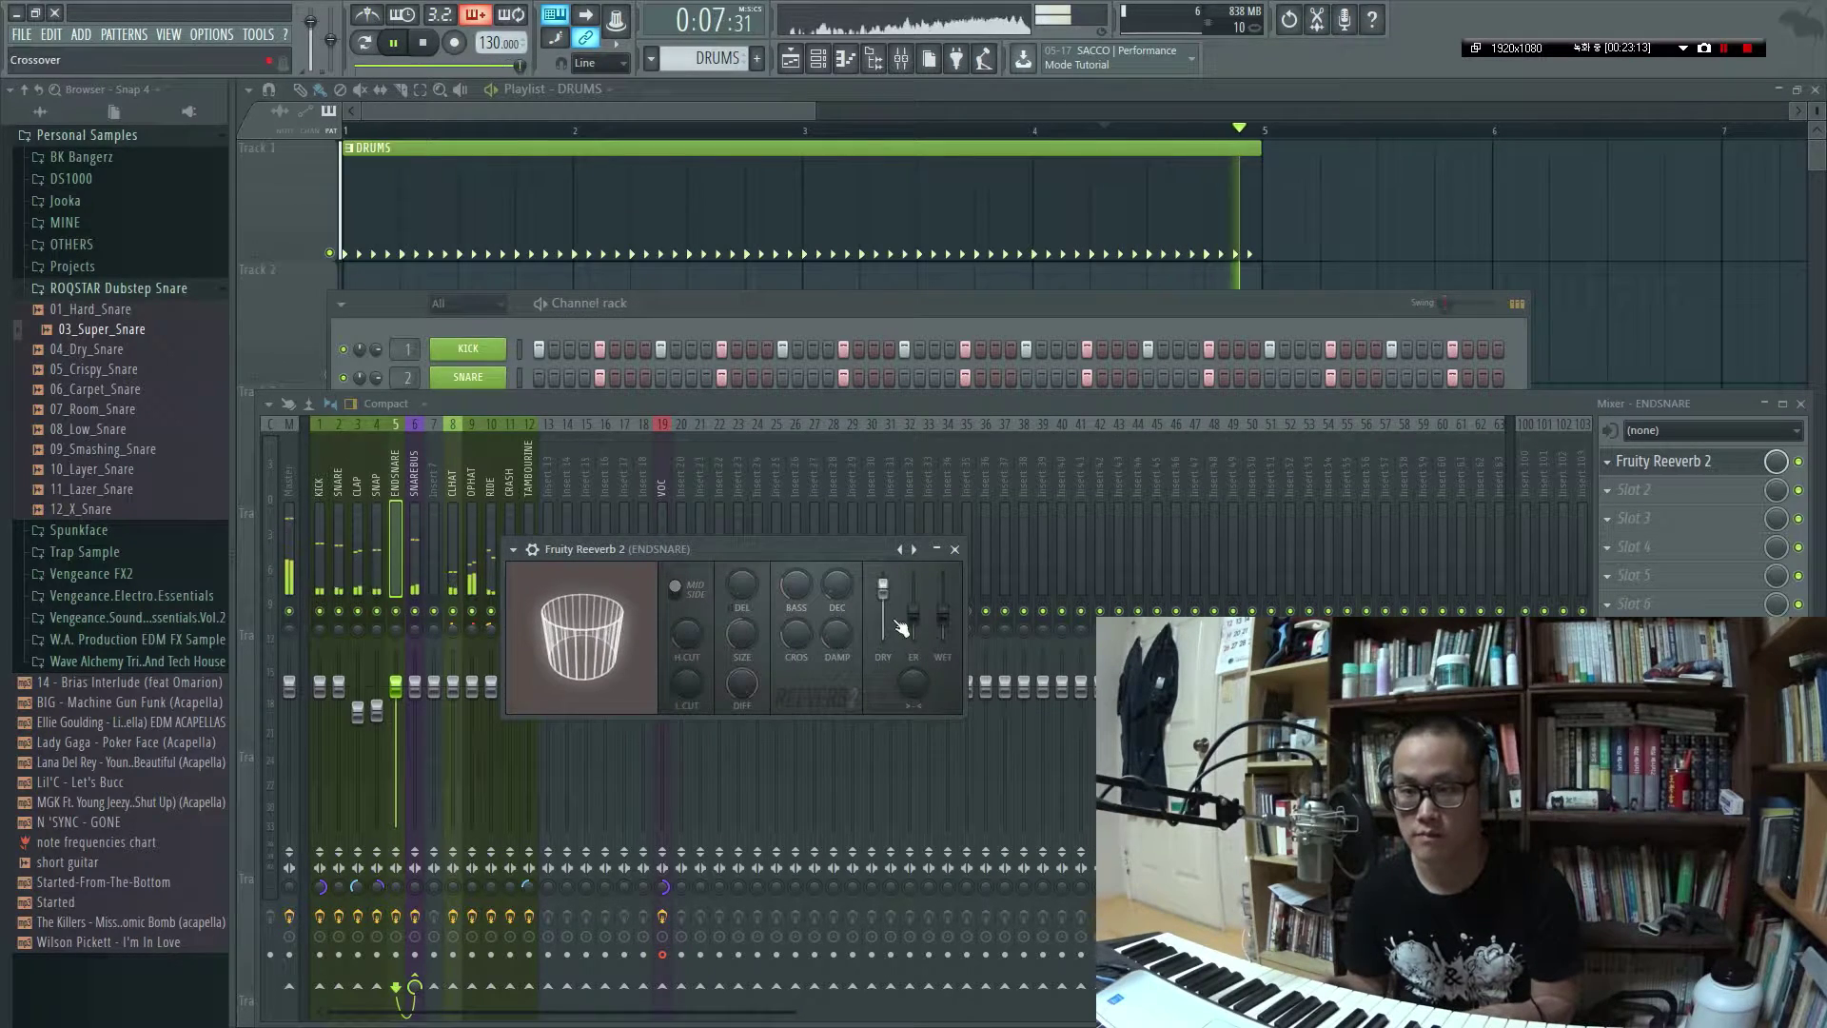
{"action": "key", "text": "space"}
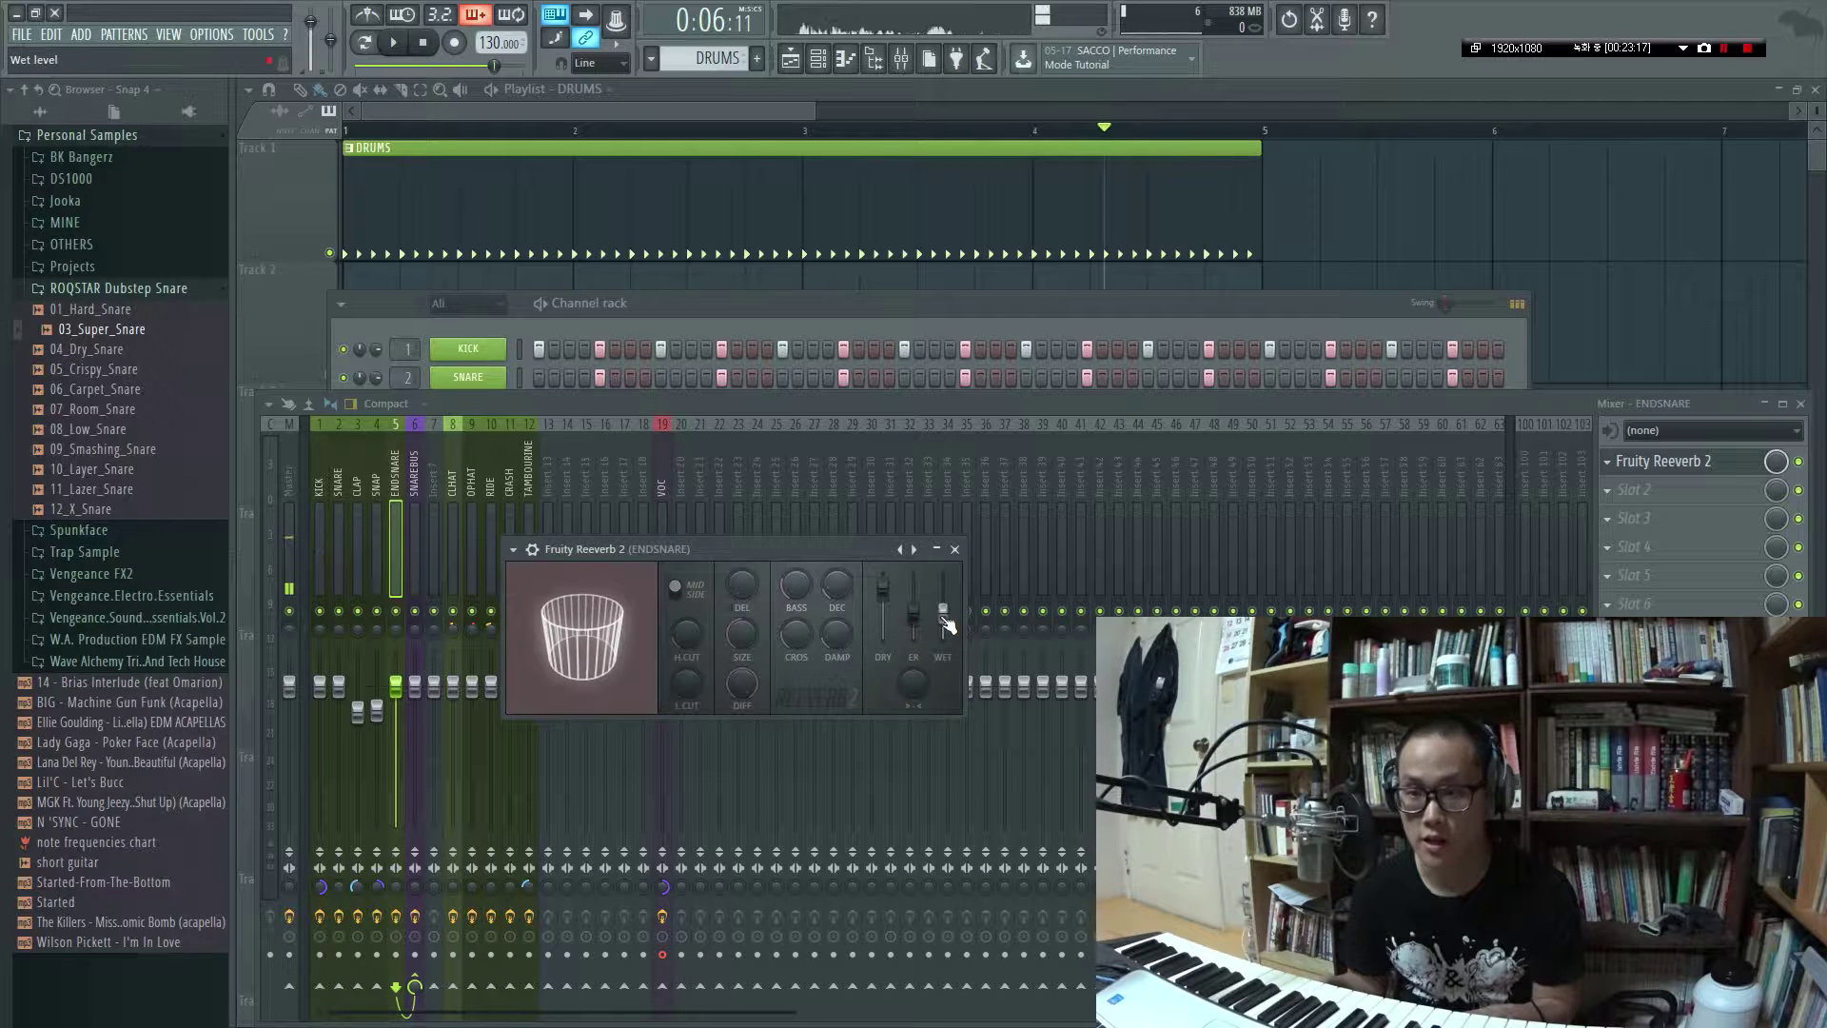
{"action": "key", "text": "space"}
{"action": "key", "text": "space"}
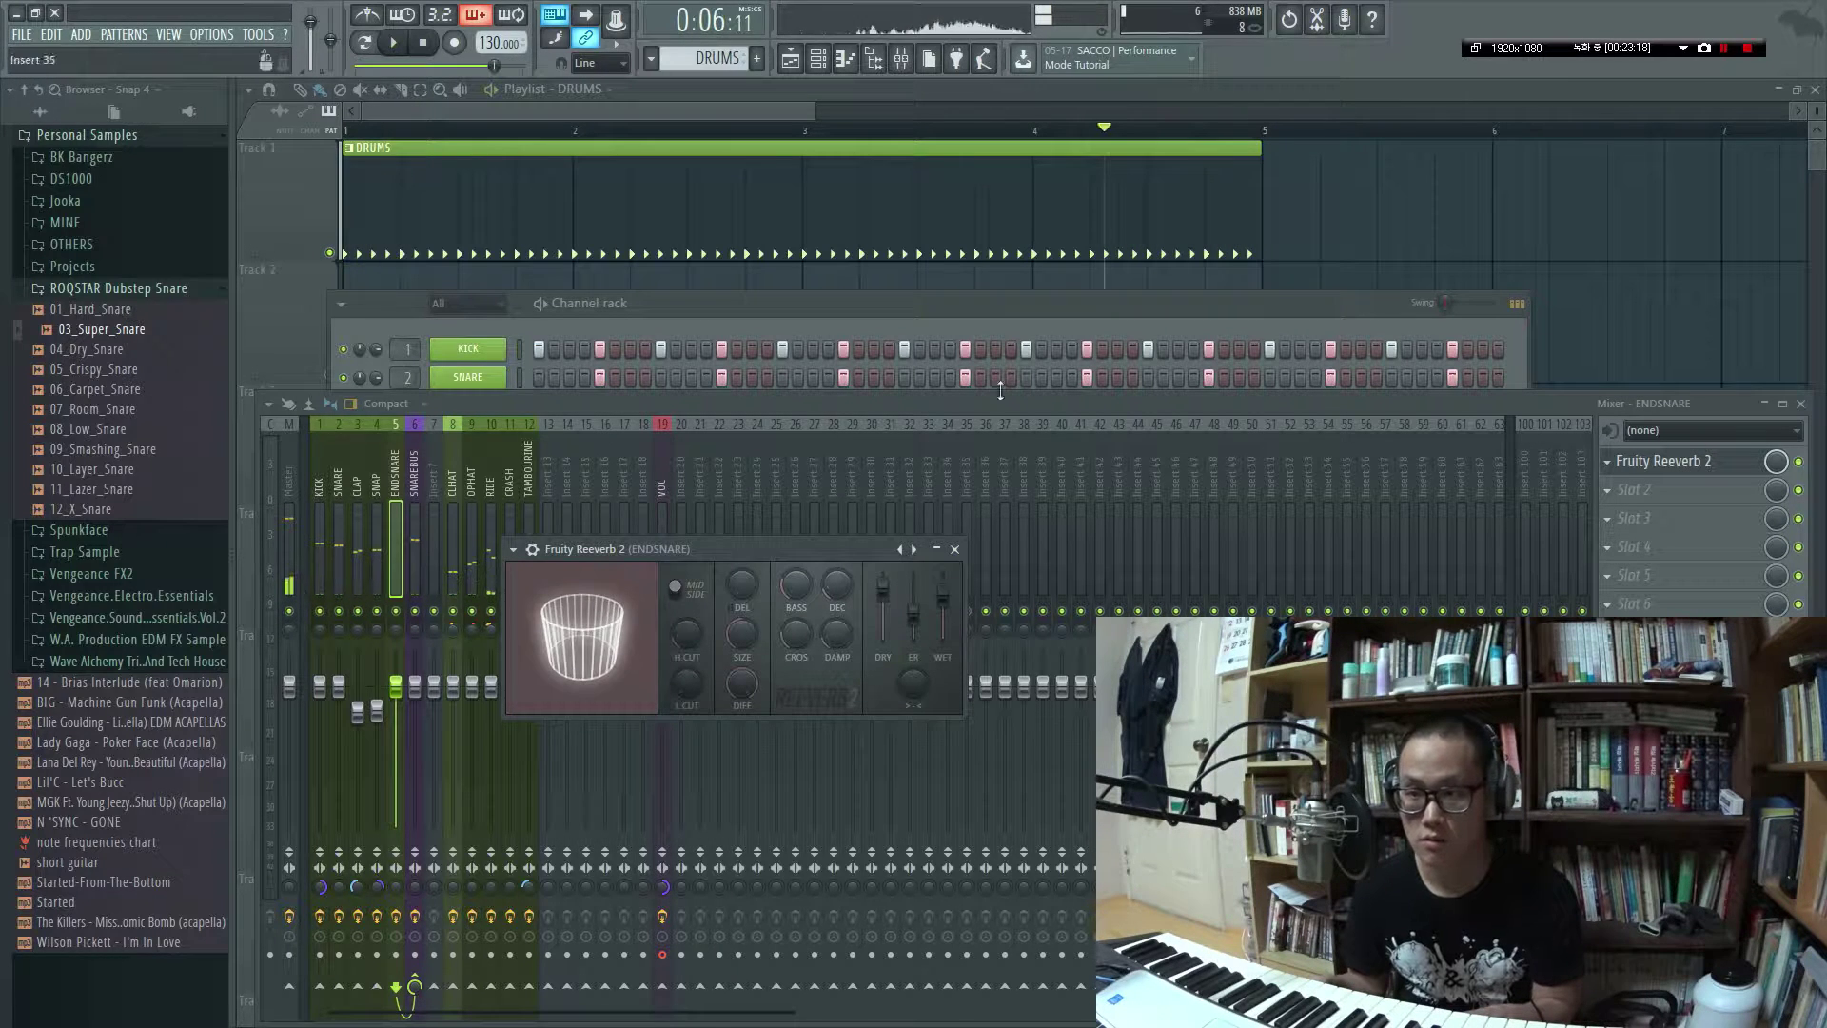
Add an ENDSNARE hit on the last snare beat, step 61, and play bar 4 while checking the mixer
{"action": "left_click", "coordinate": [1171, 322]}
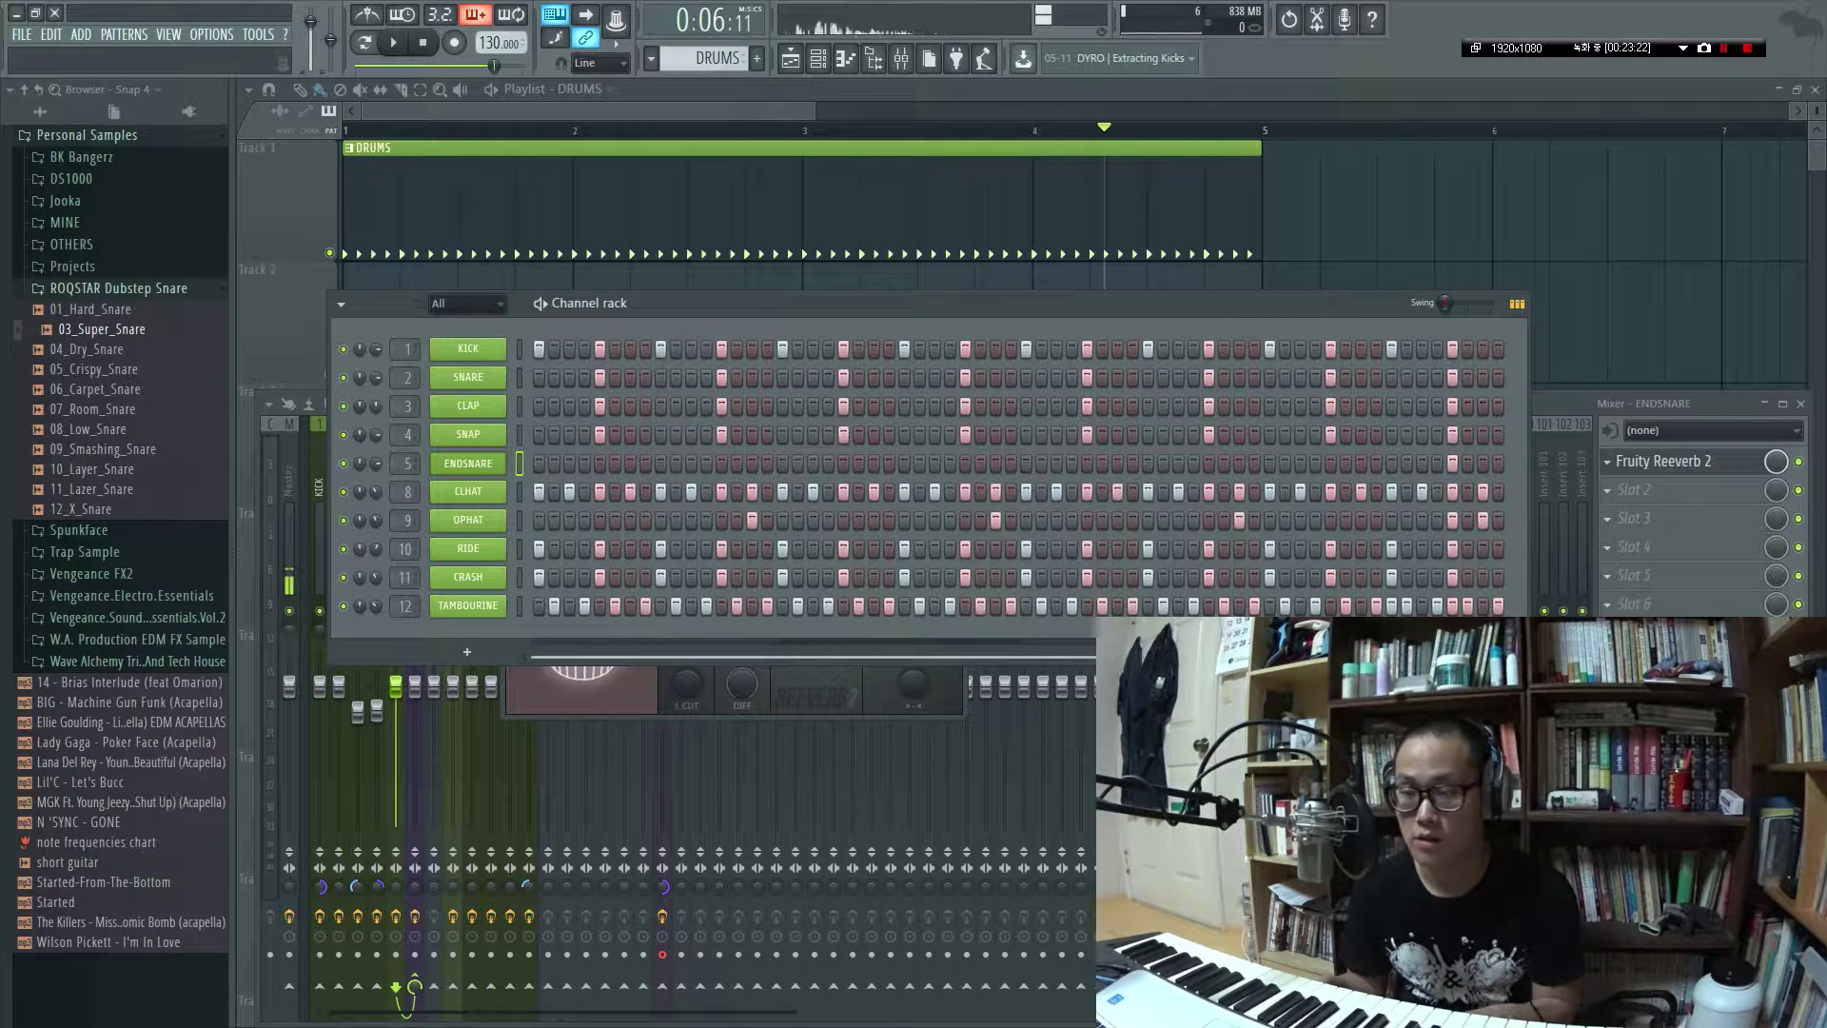
{"action": "key", "text": "space"}
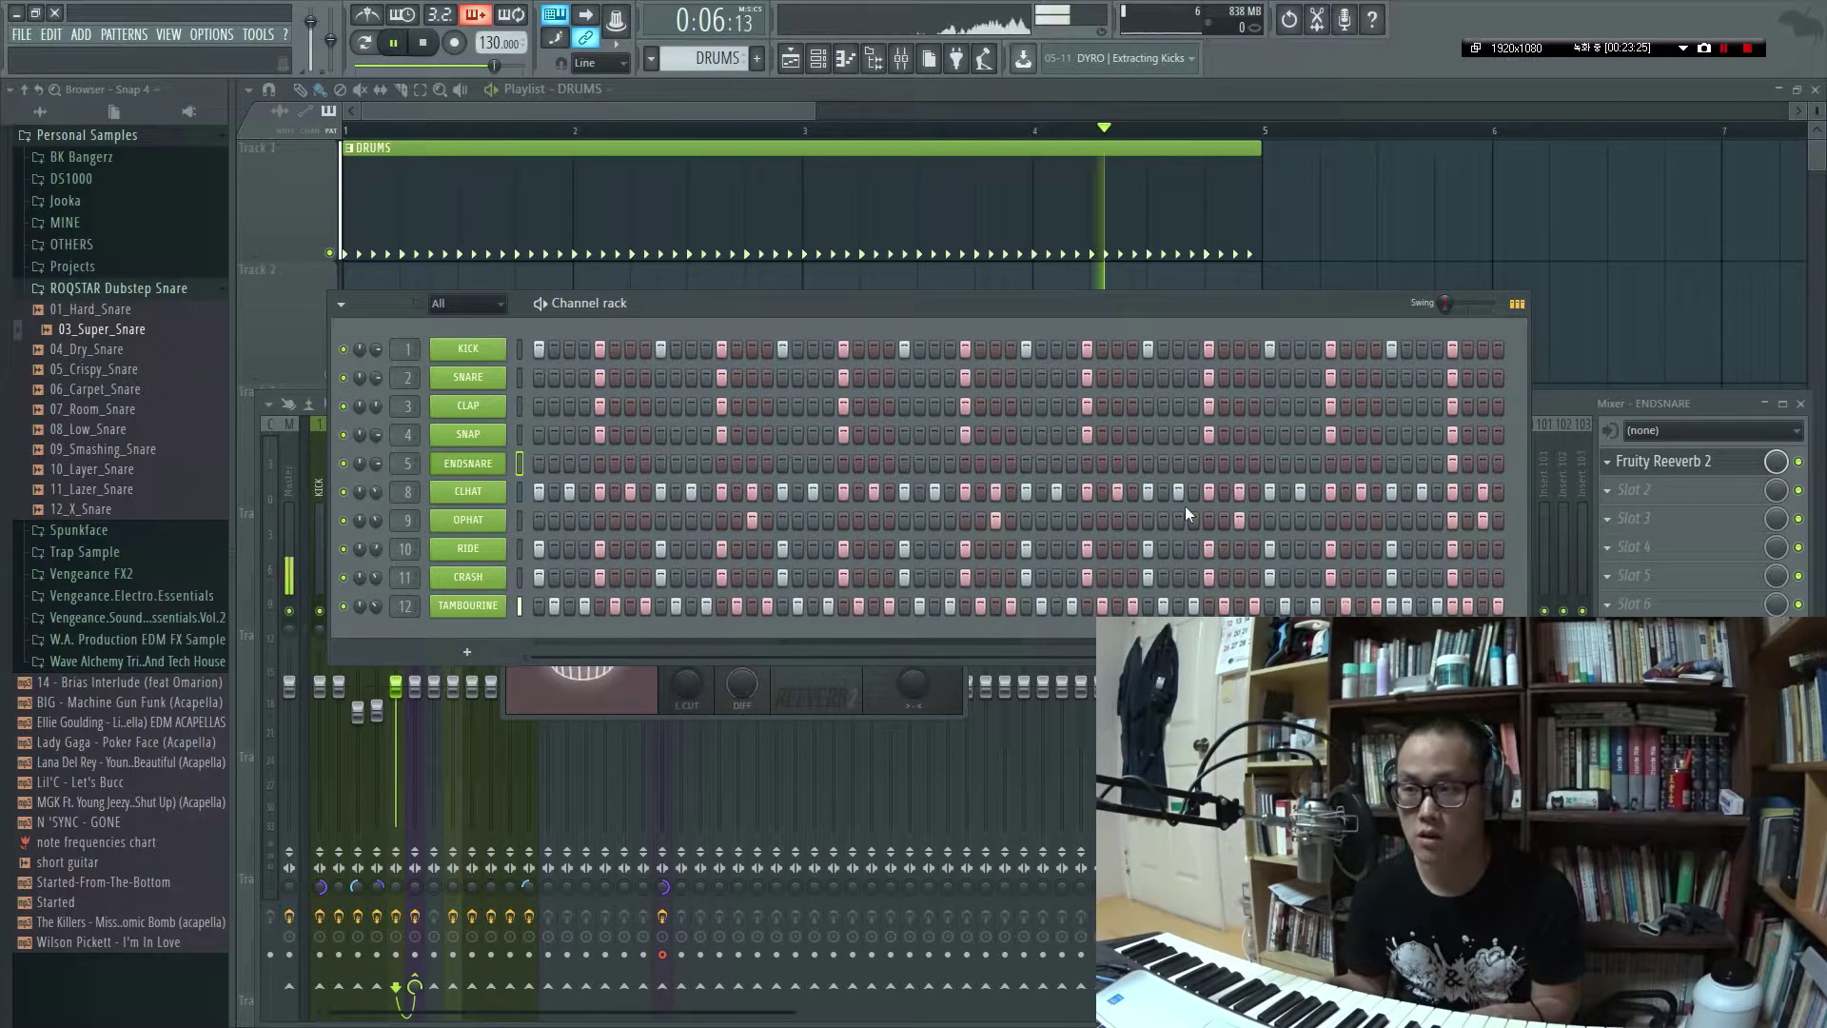
{"action": "left_click", "coordinate": [1537, 485]}
{"action": "key", "text": "space"}
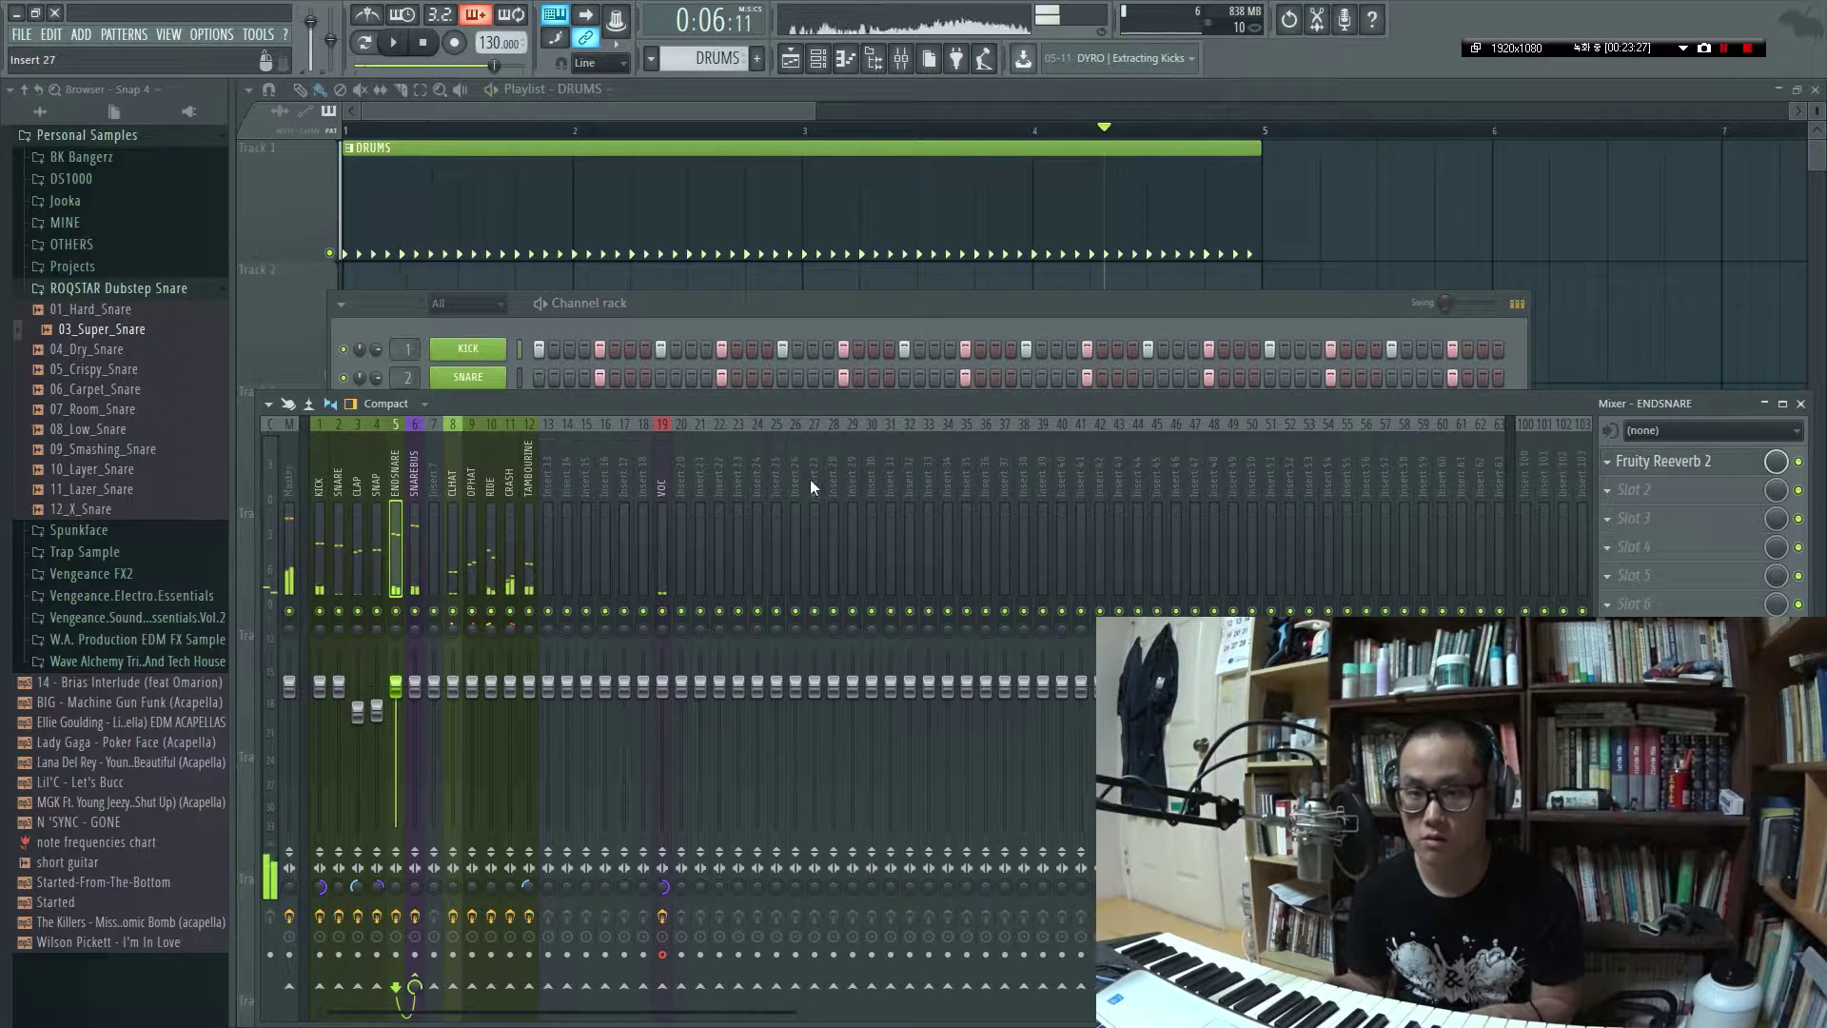
{"action": "key", "text": "space"}
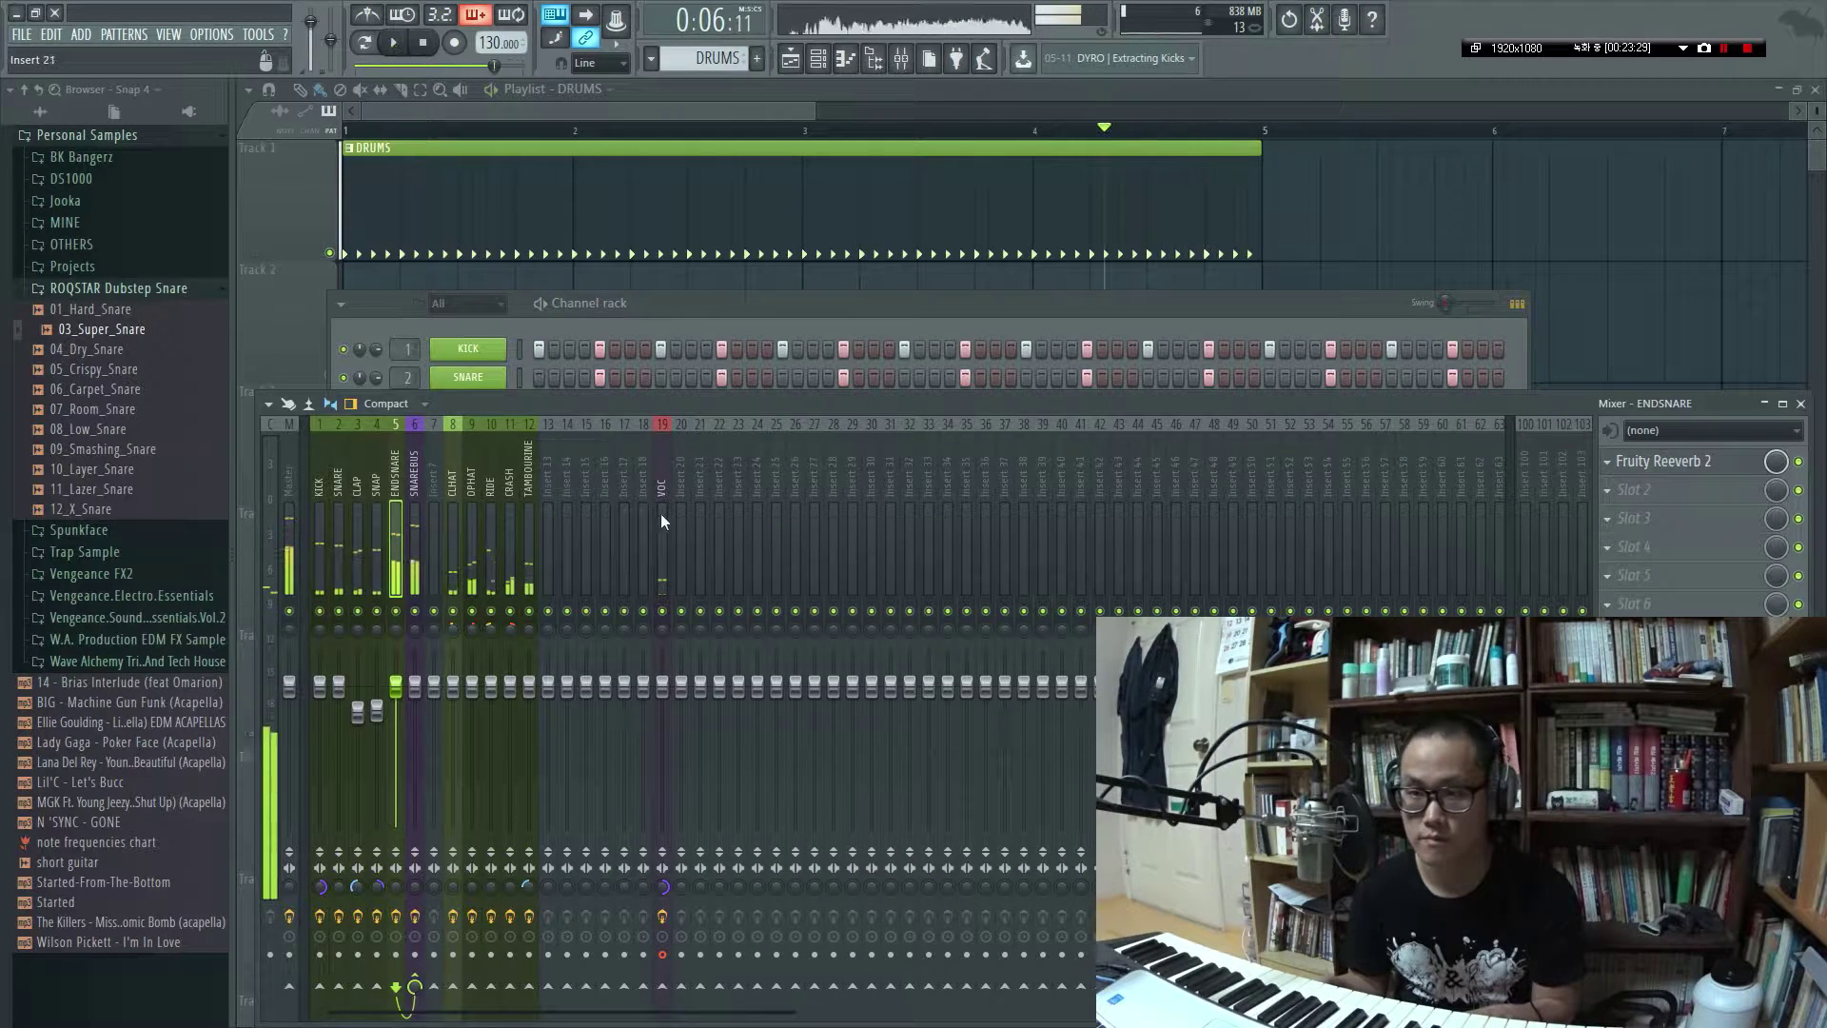
Reopen the ENDSNARE track's Fruity Reeverb 2 and try wet levels such as 39% and 23% while auditioning bar 4
{"action": "left_click", "coordinate": [1701, 466]}
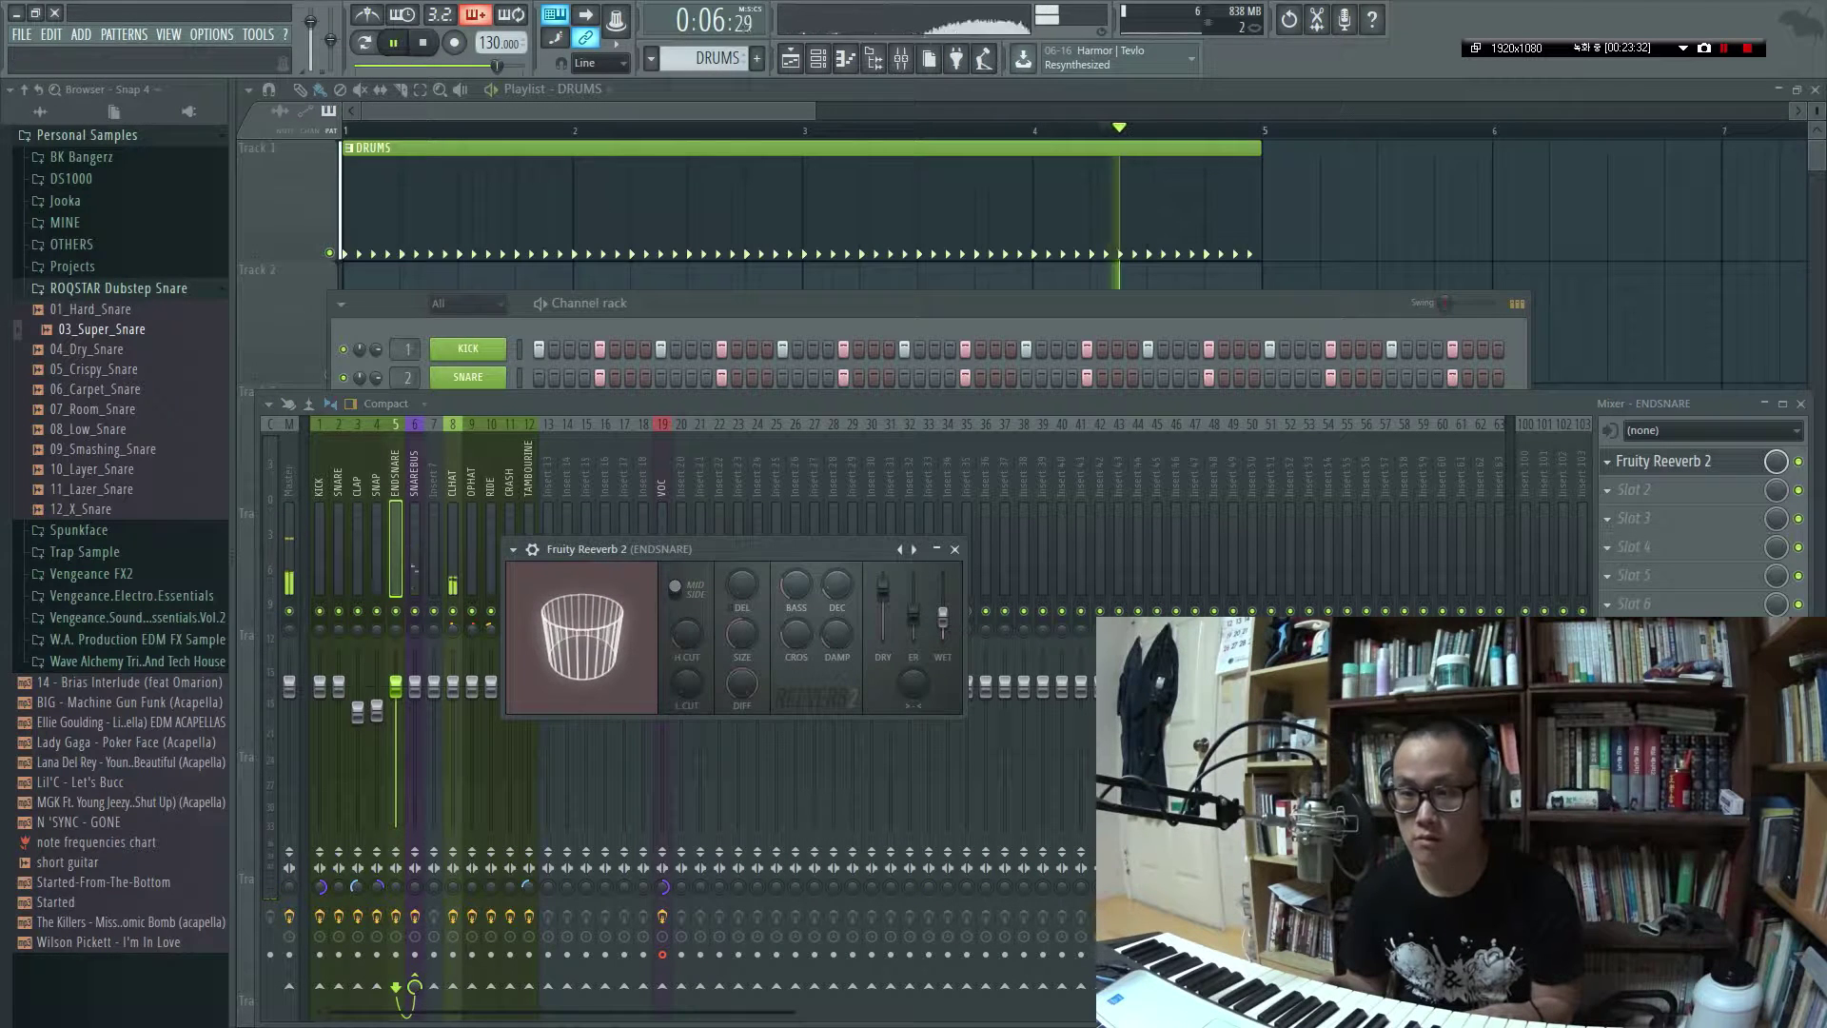
{"action": "key", "text": "space"}
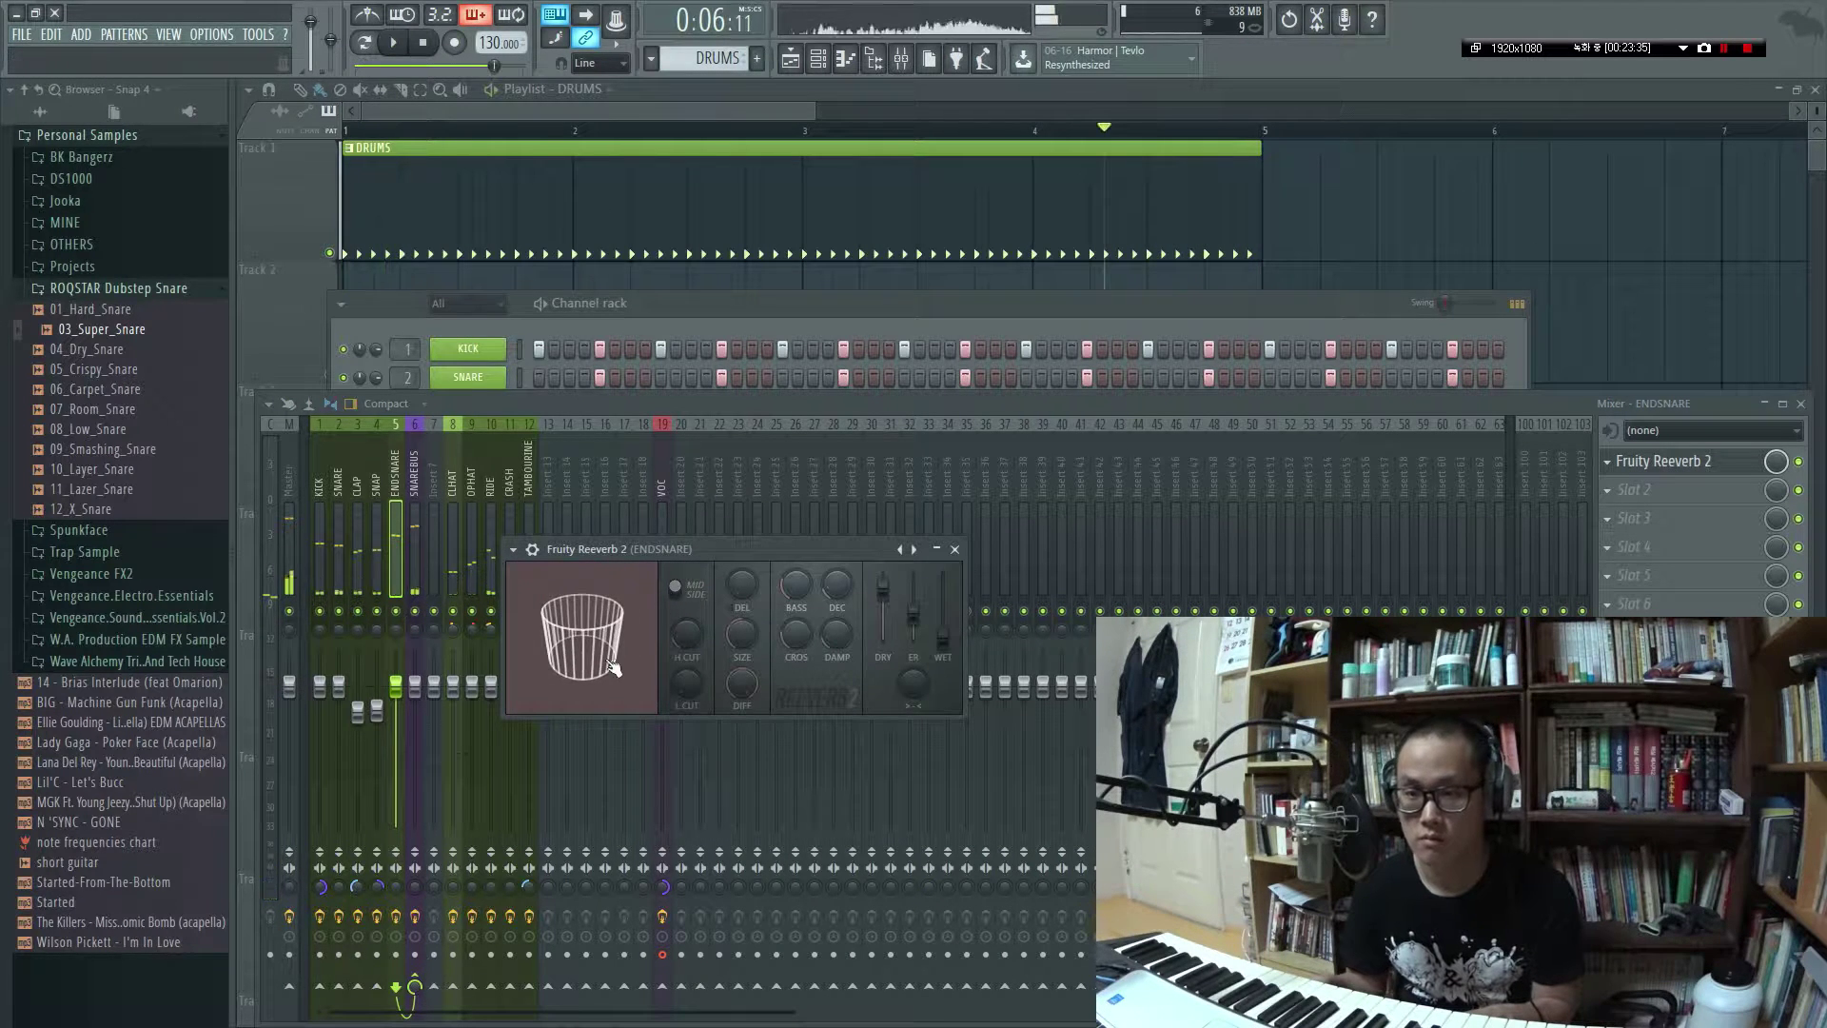
{"action": "key", "text": "space"}
{"action": "left_click_drag", "start_coordinate": [950, 642], "coordinate": [949, 635]}
{"action": "key", "text": "space"}
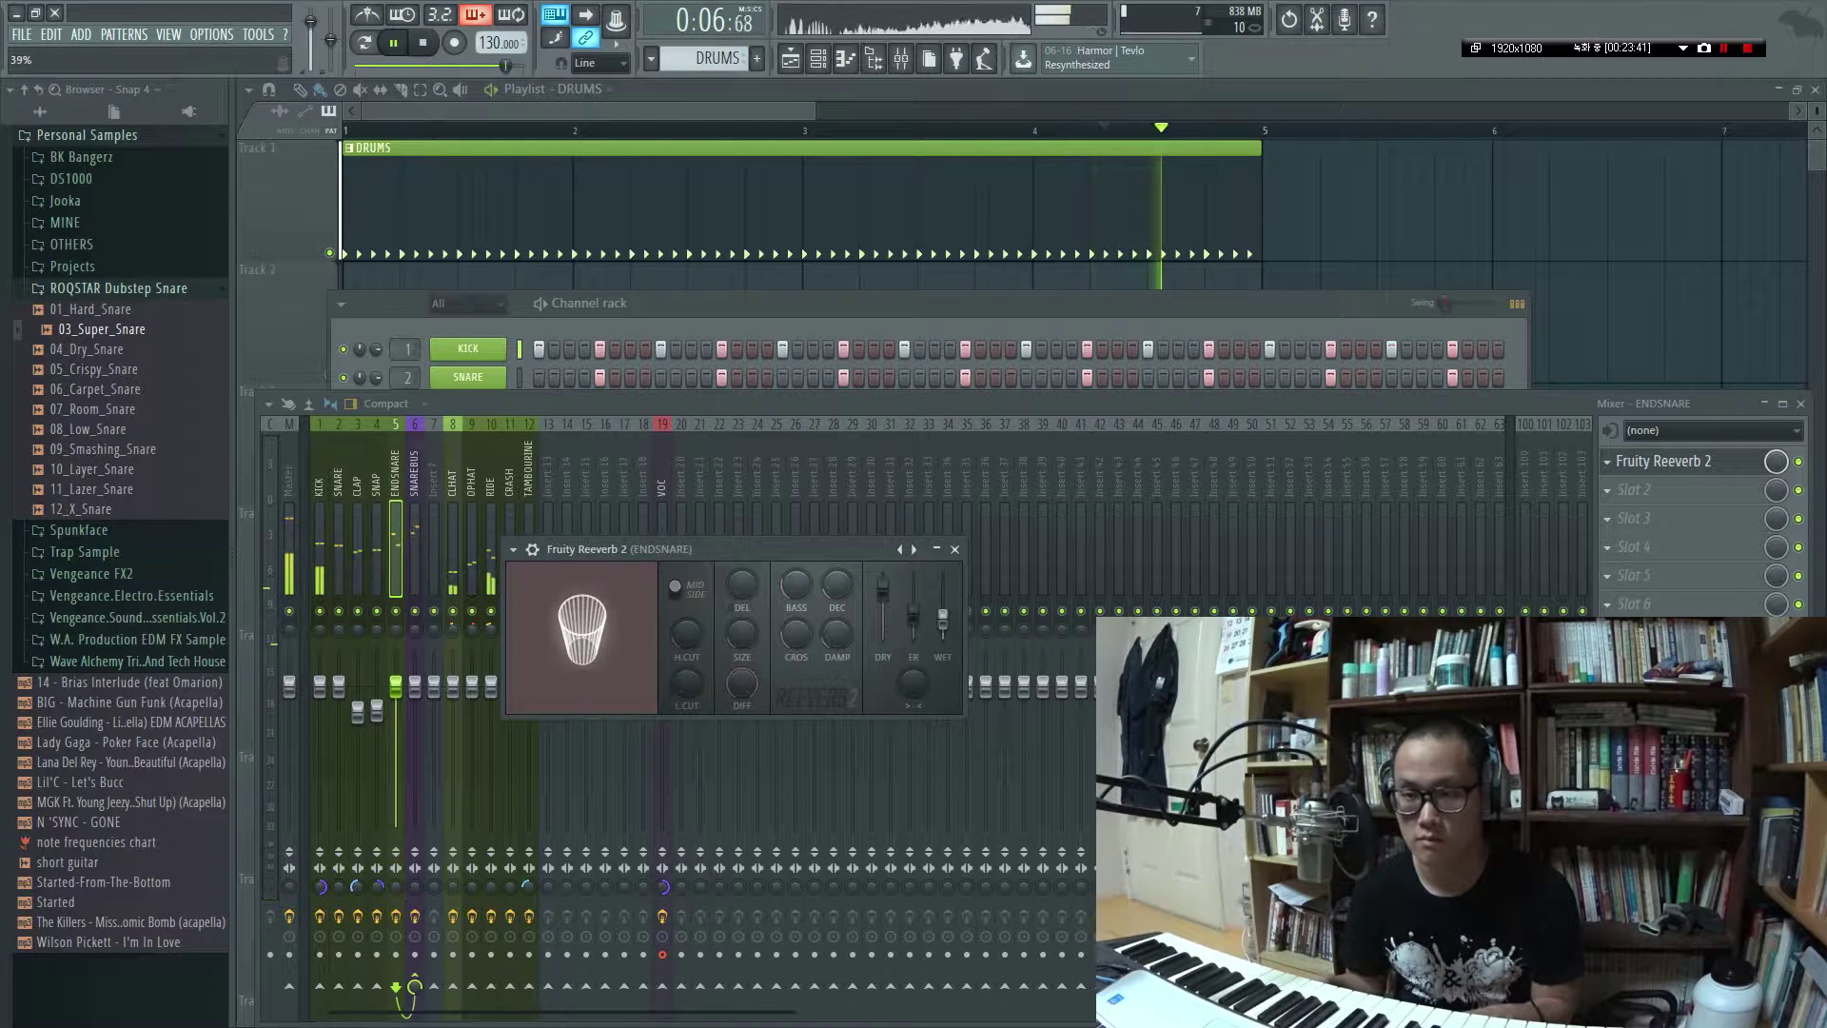
{"action": "key", "text": "space"}
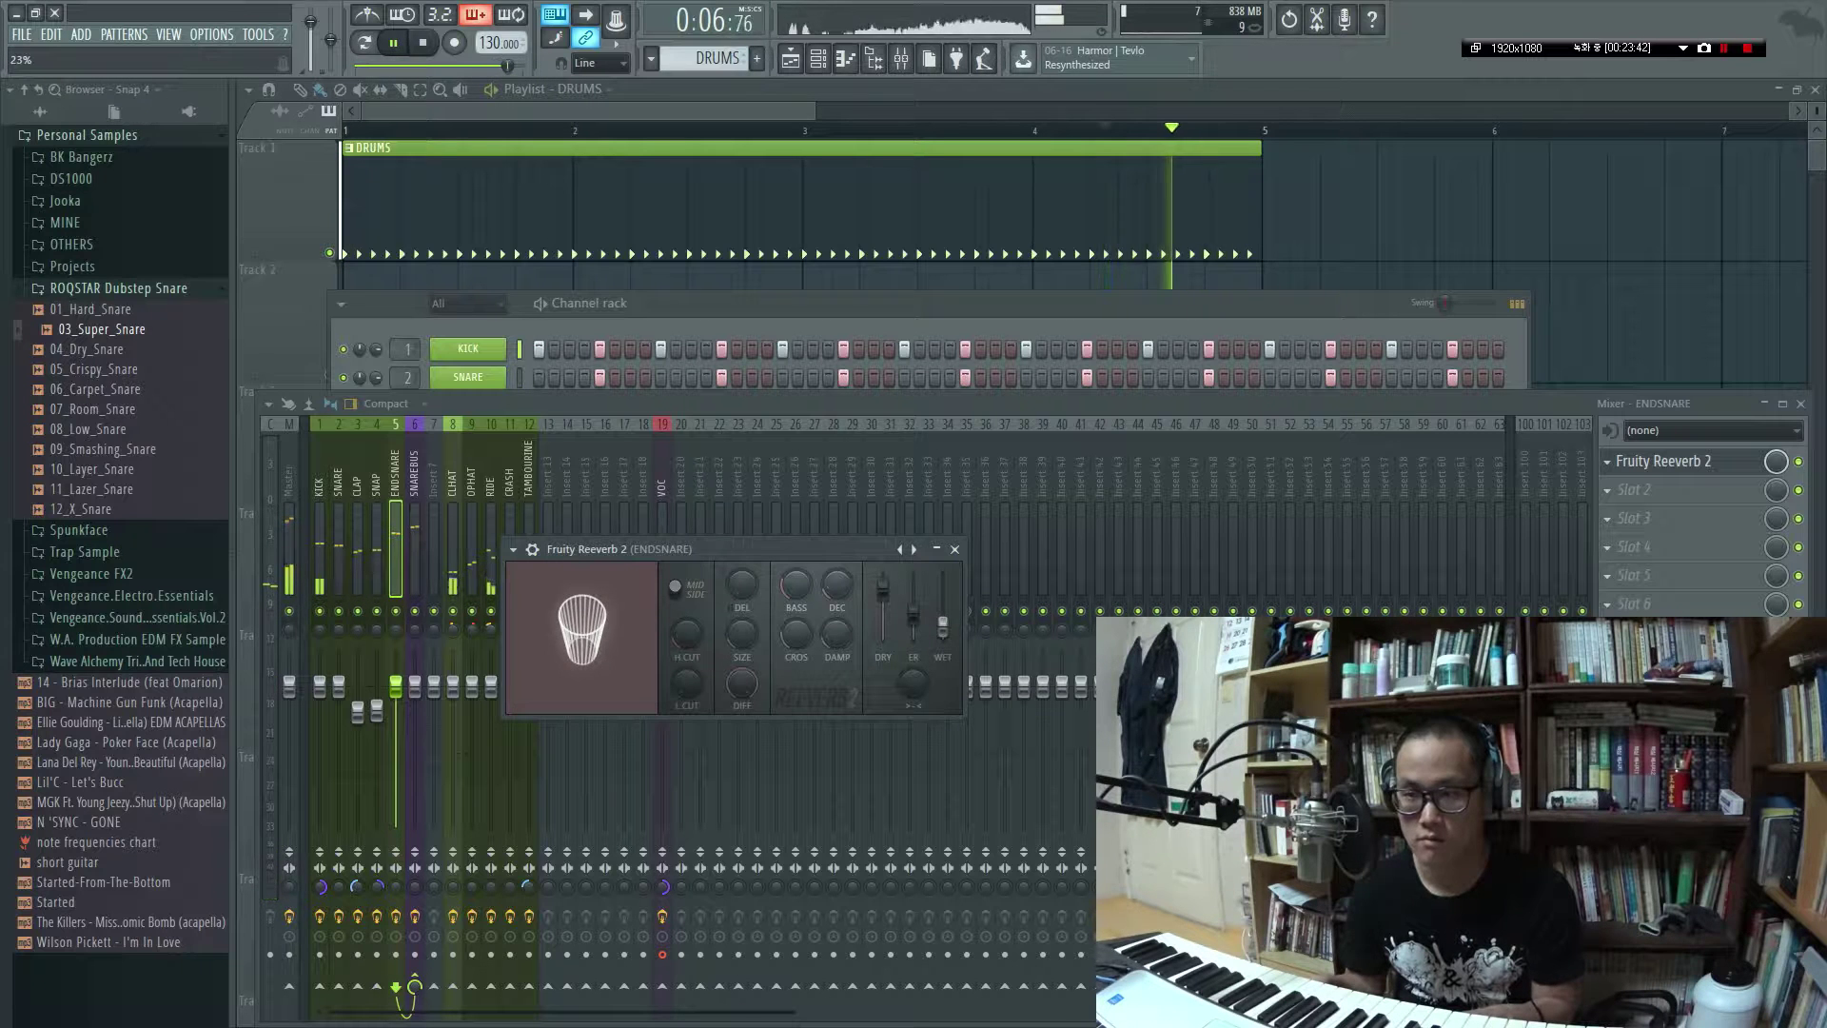
{"action": "key", "text": "space"}
Audition from bar 4 again and set the wet level of the ENDSNARE track's Fruity Reeverb 2 to 0%
{"action": "left_click_drag", "start_coordinate": [1049, 129], "coordinate": [1039, 135]}
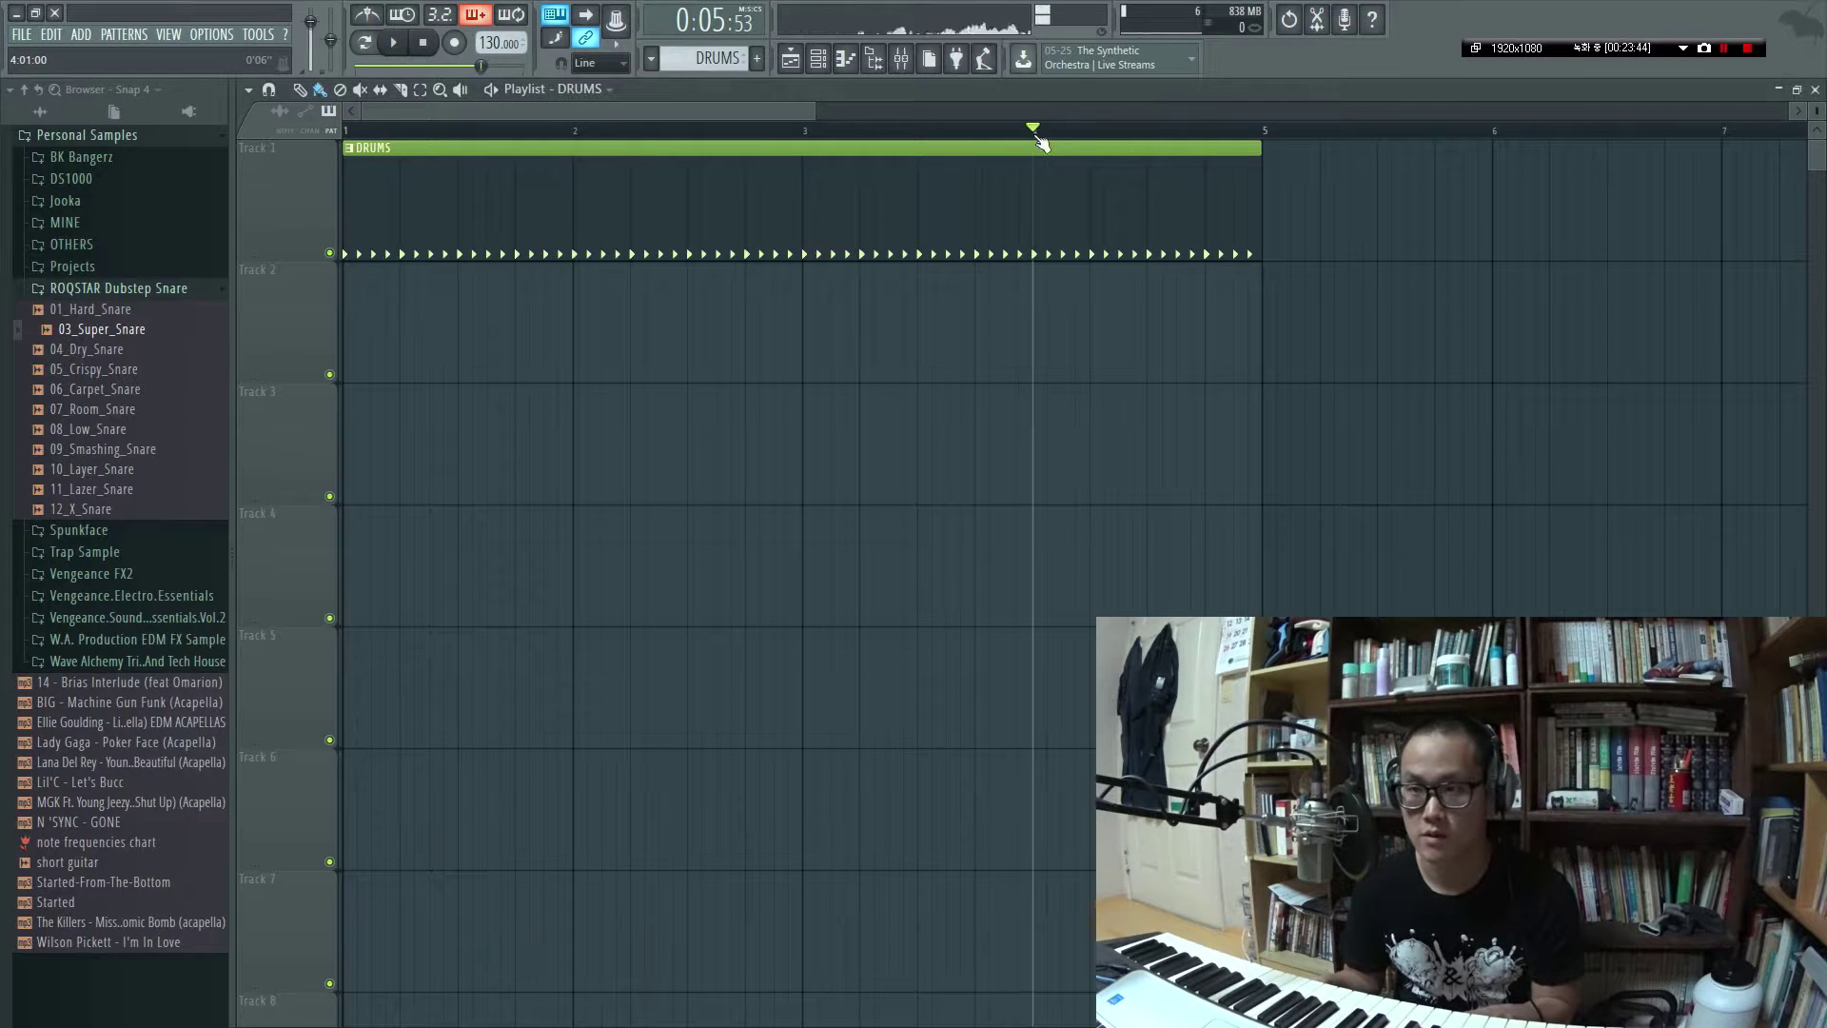
{"action": "key", "text": "Tab"}
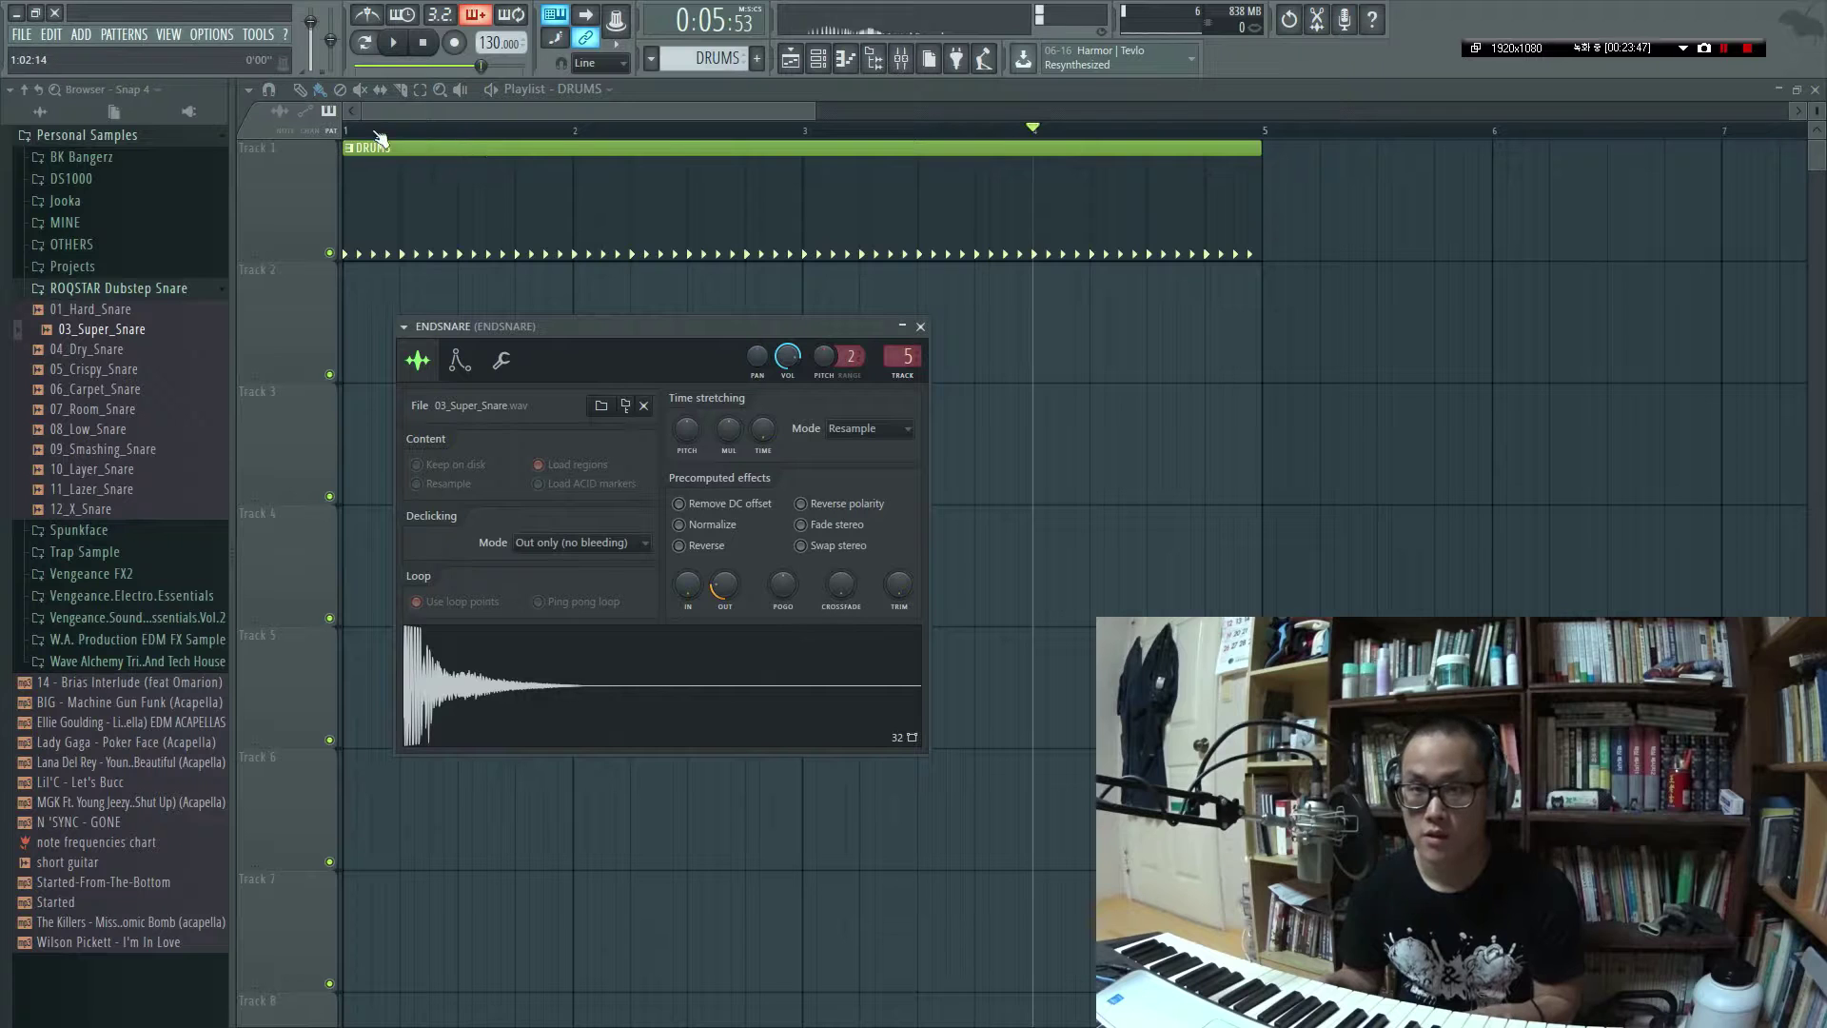
{"action": "key", "text": "space"}
{"action": "key", "text": "Tab"}
{"action": "key", "text": "space"}
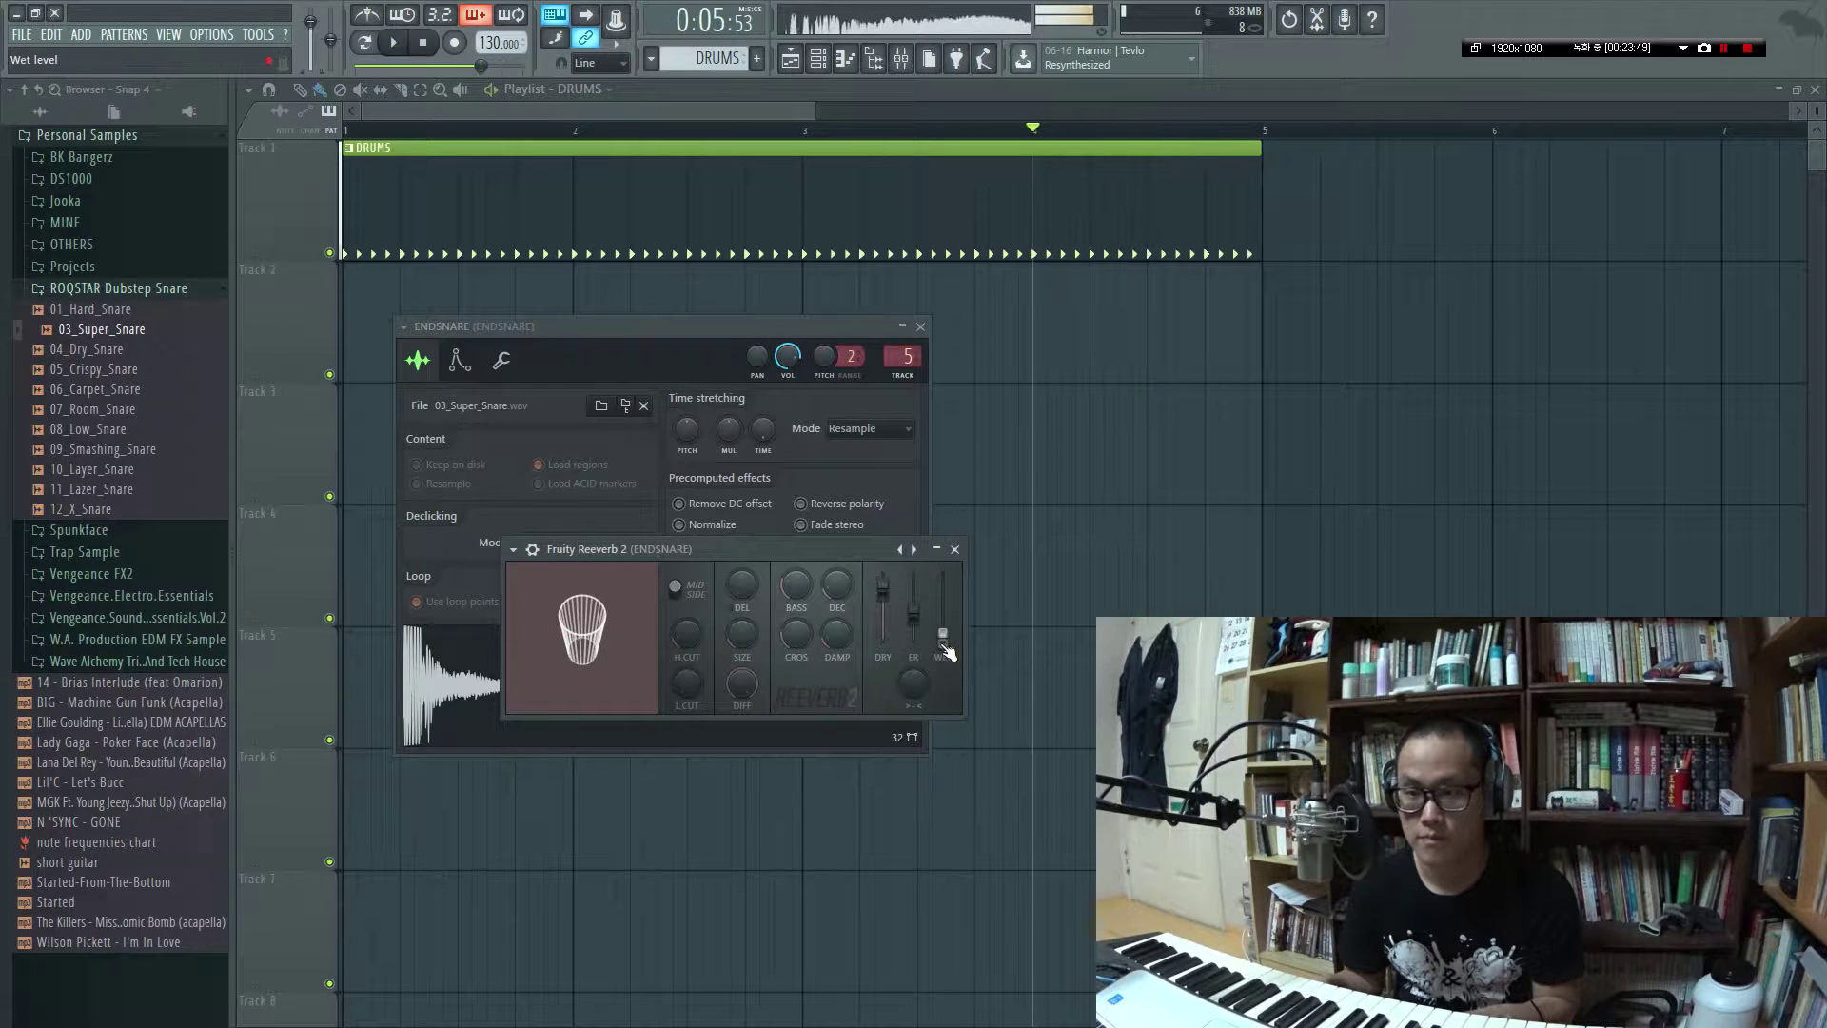
{"action": "key", "text": "space"}
{"action": "mouse_move", "coordinate": [943, 640]}
{"action": "left_mouse_down"}
{"action": "mouse_move", "coordinate": [943, 600]}
{"action": "mouse_move", "coordinate": [943, 627]}
{"action": "left_mouse_up"}
{"action": "key", "text": "space"}
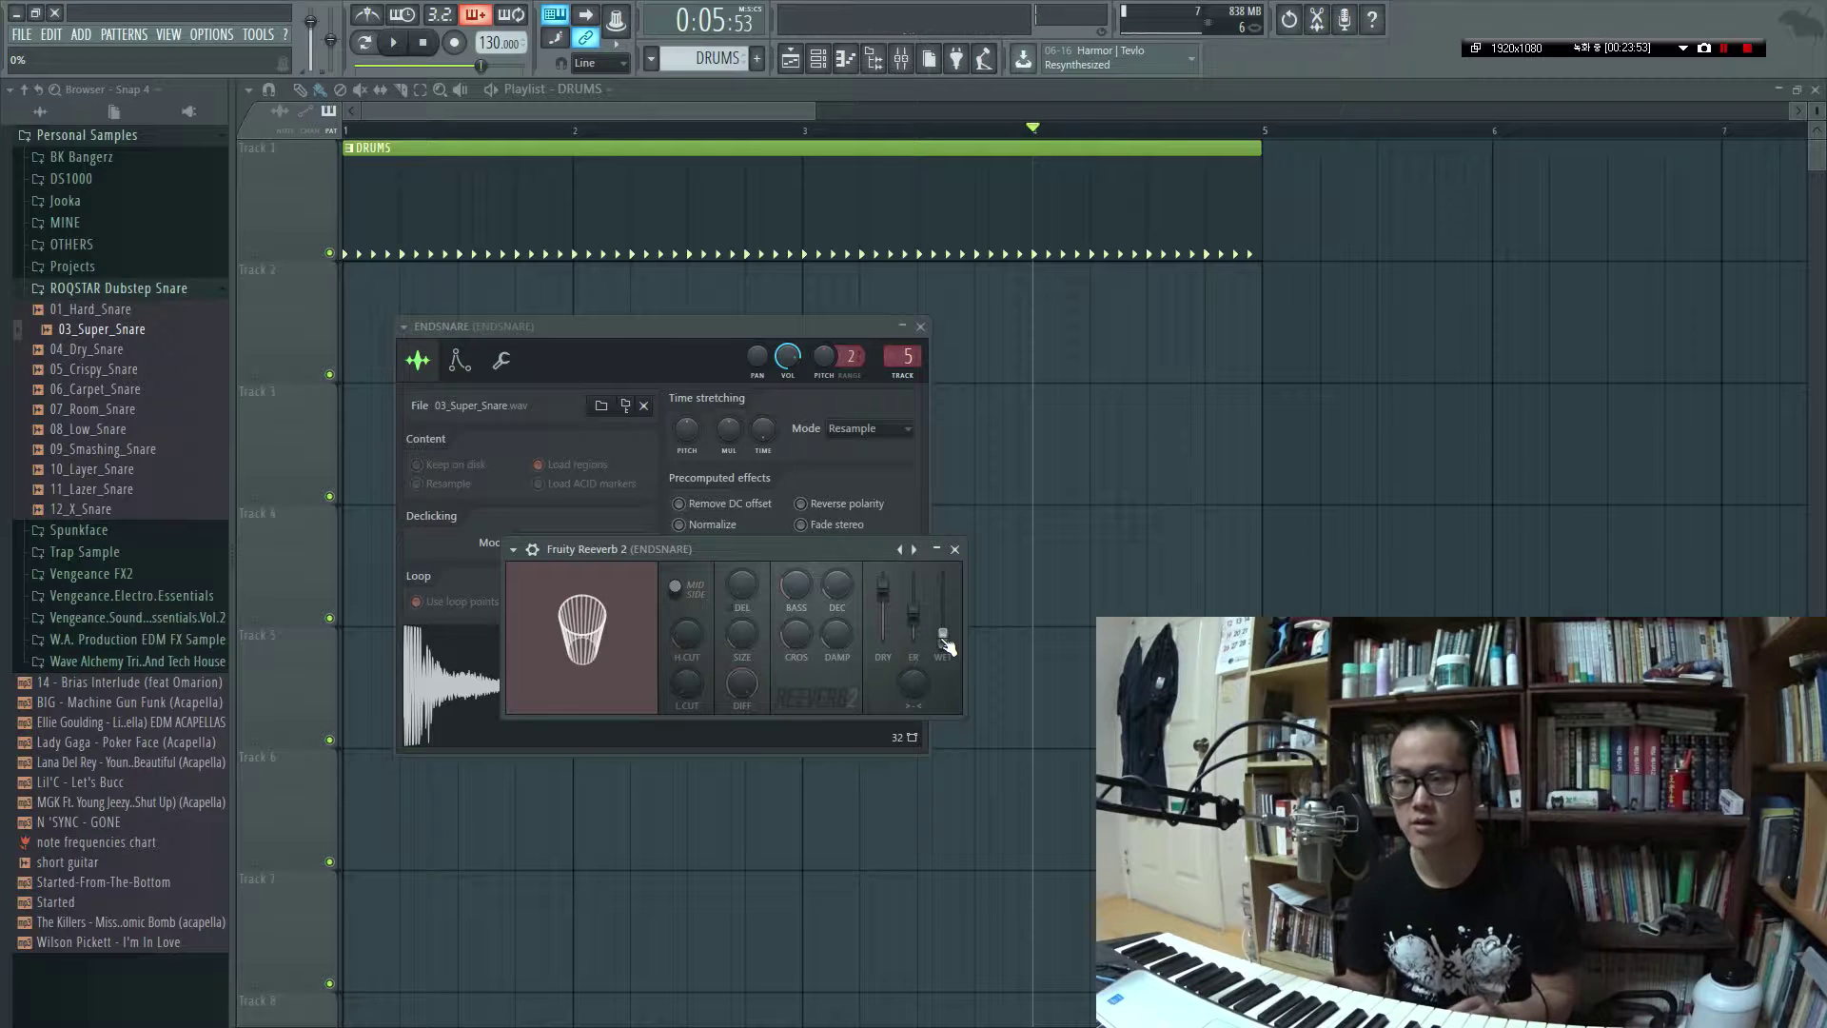
Create an automation clip for the ENDSNARE reverb's wet level and raise its envelope sharply to 100% from 4:13
{"action": "right_click", "coordinate": [947, 647]}
{"action": "left_click", "coordinate": [990, 709]}
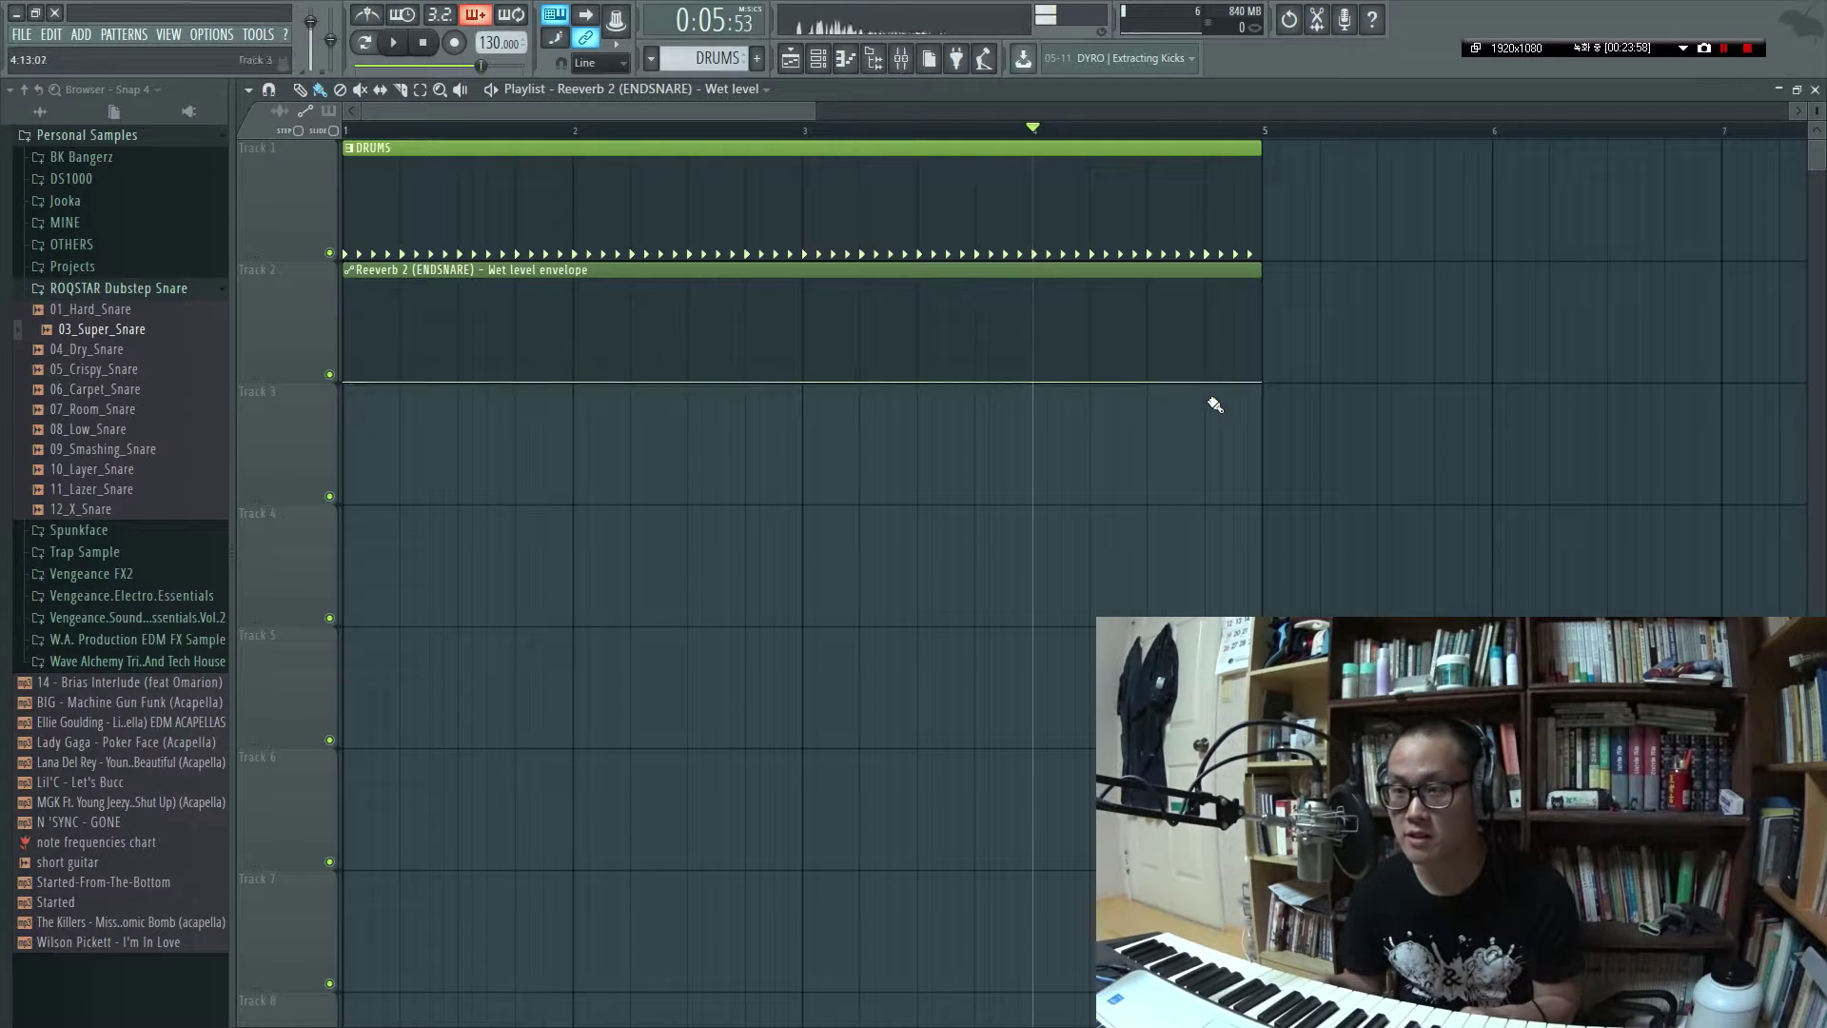
{"action": "left_click_drag", "start_coordinate": [1208, 380], "coordinate": [1260, 322]}
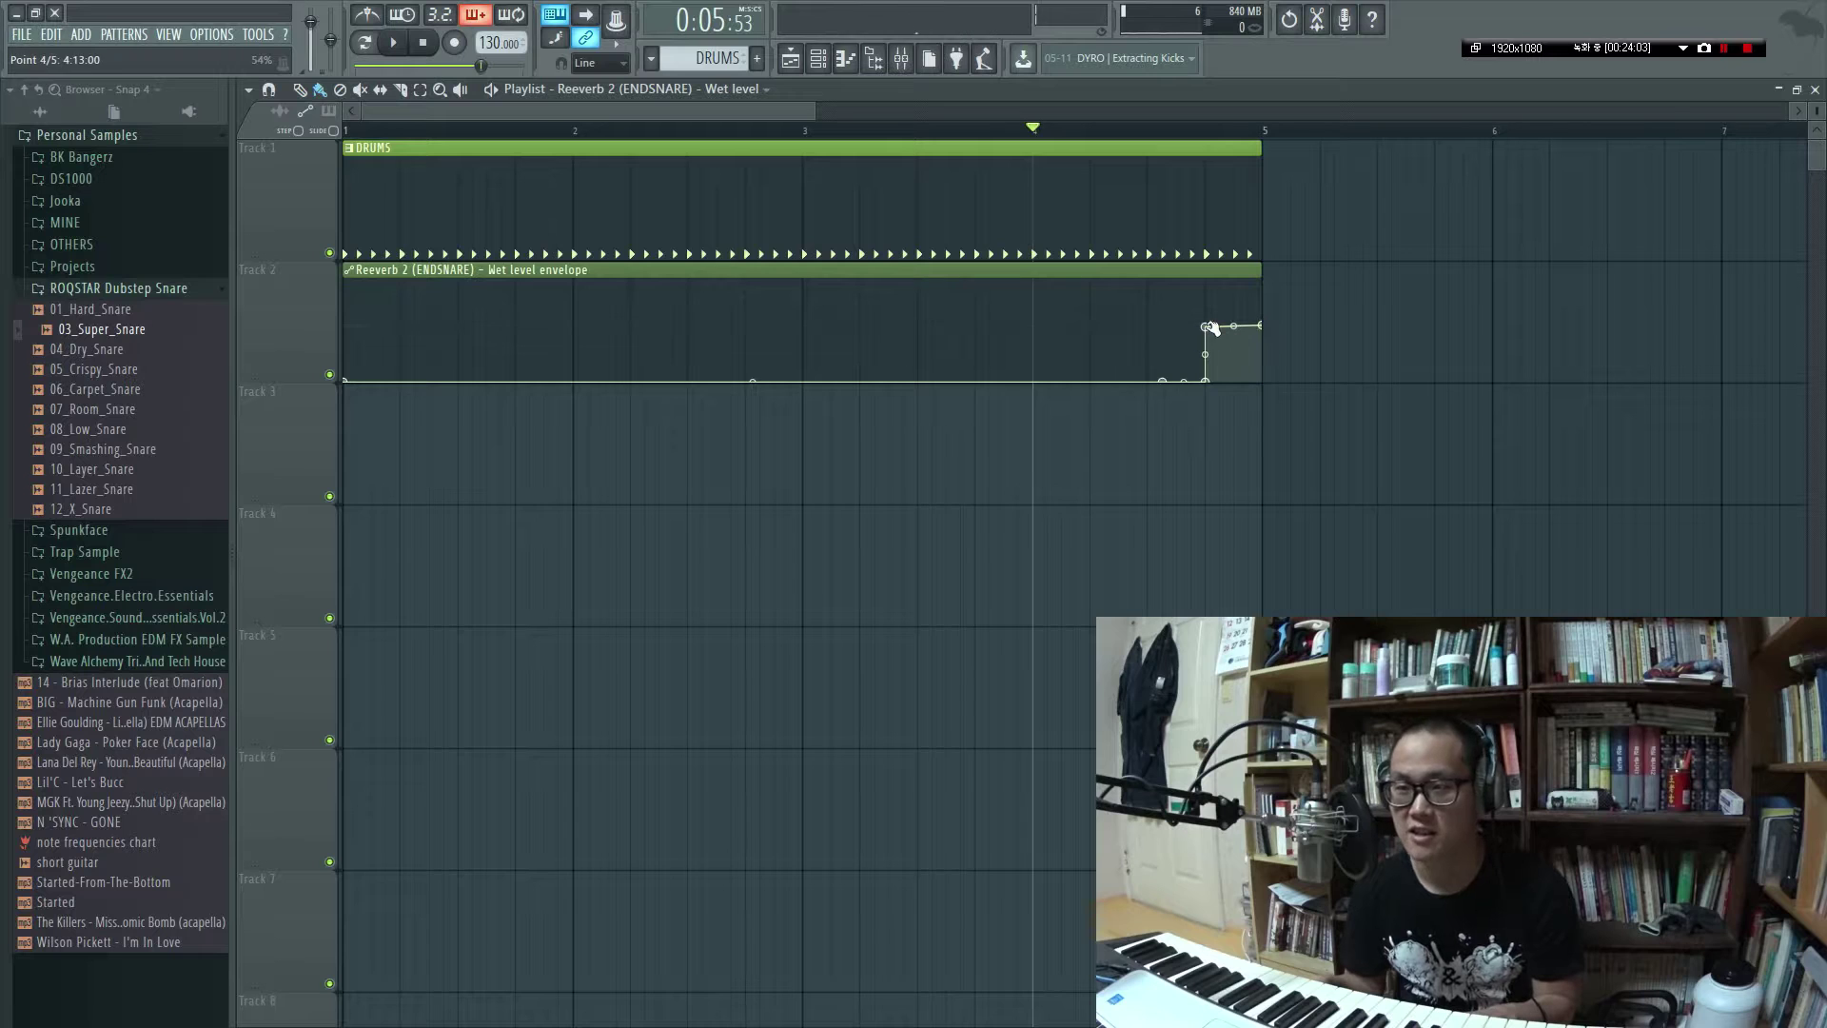
{"action": "left_click_drag", "start_coordinate": [1263, 328], "coordinate": [1256, 278]}
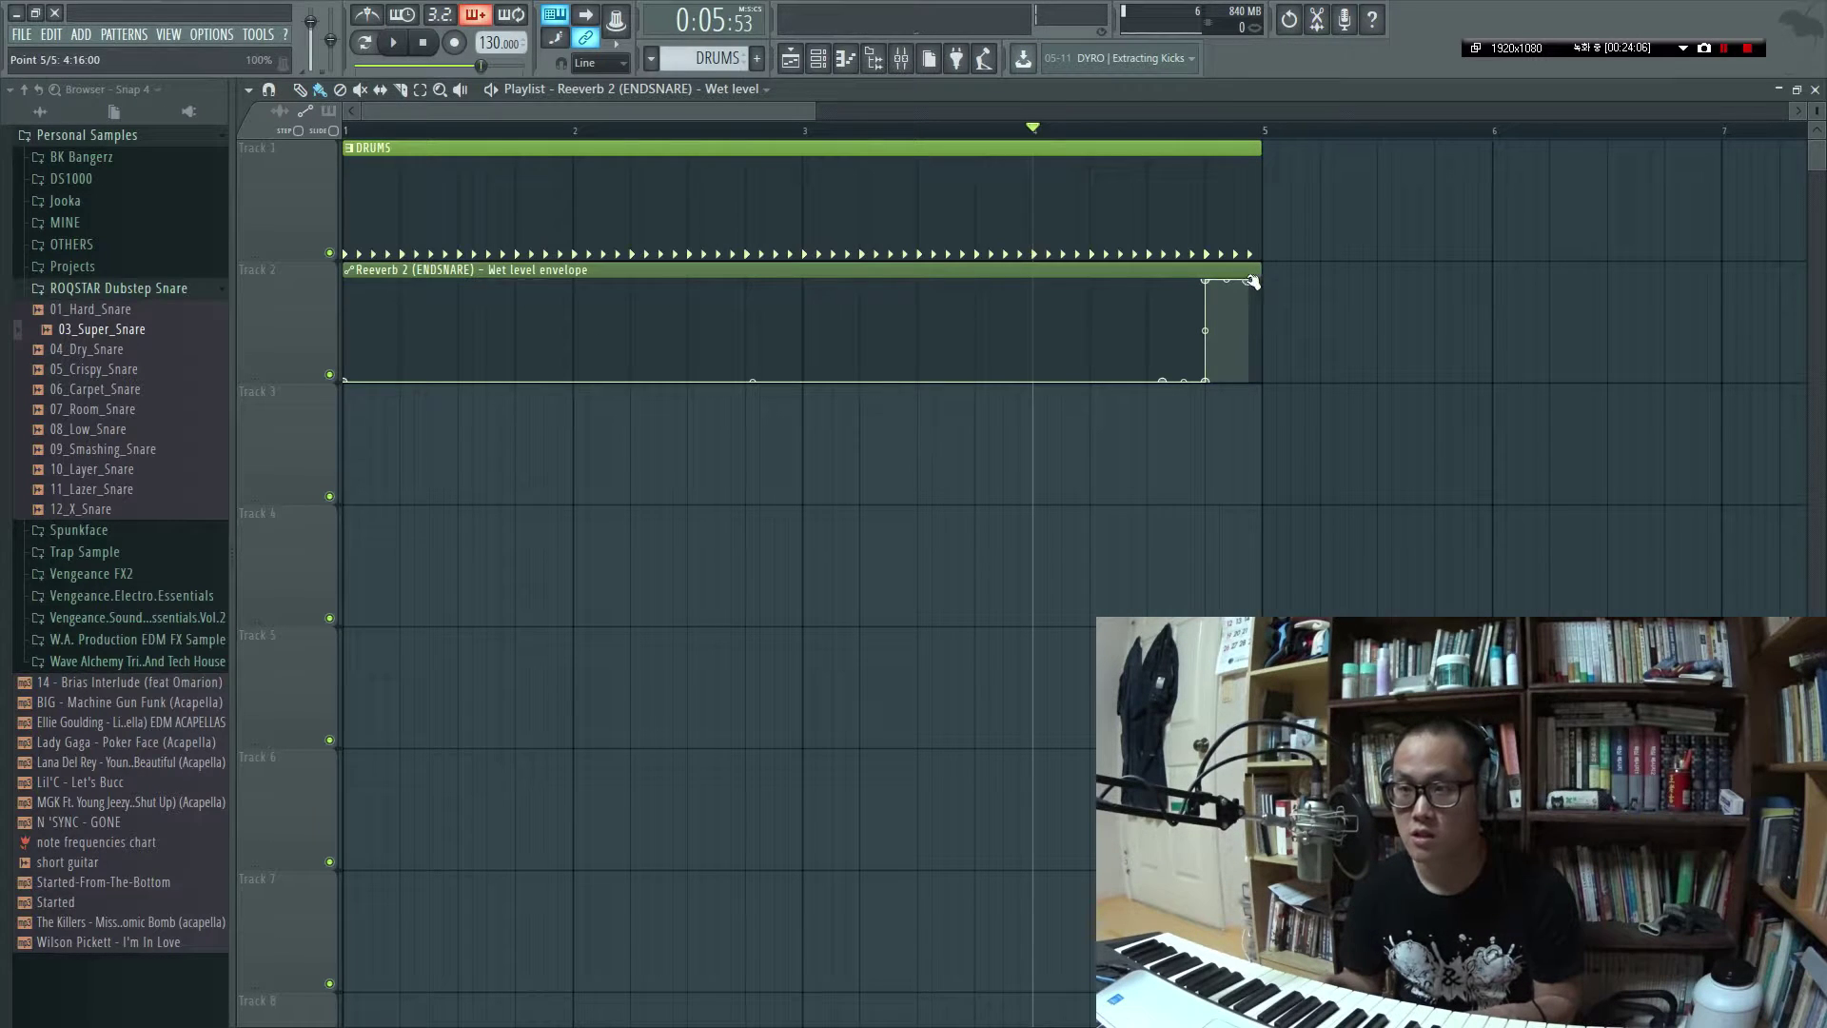
{"action": "left_click_drag", "start_coordinate": [1248, 280], "coordinate": [1269, 276]}
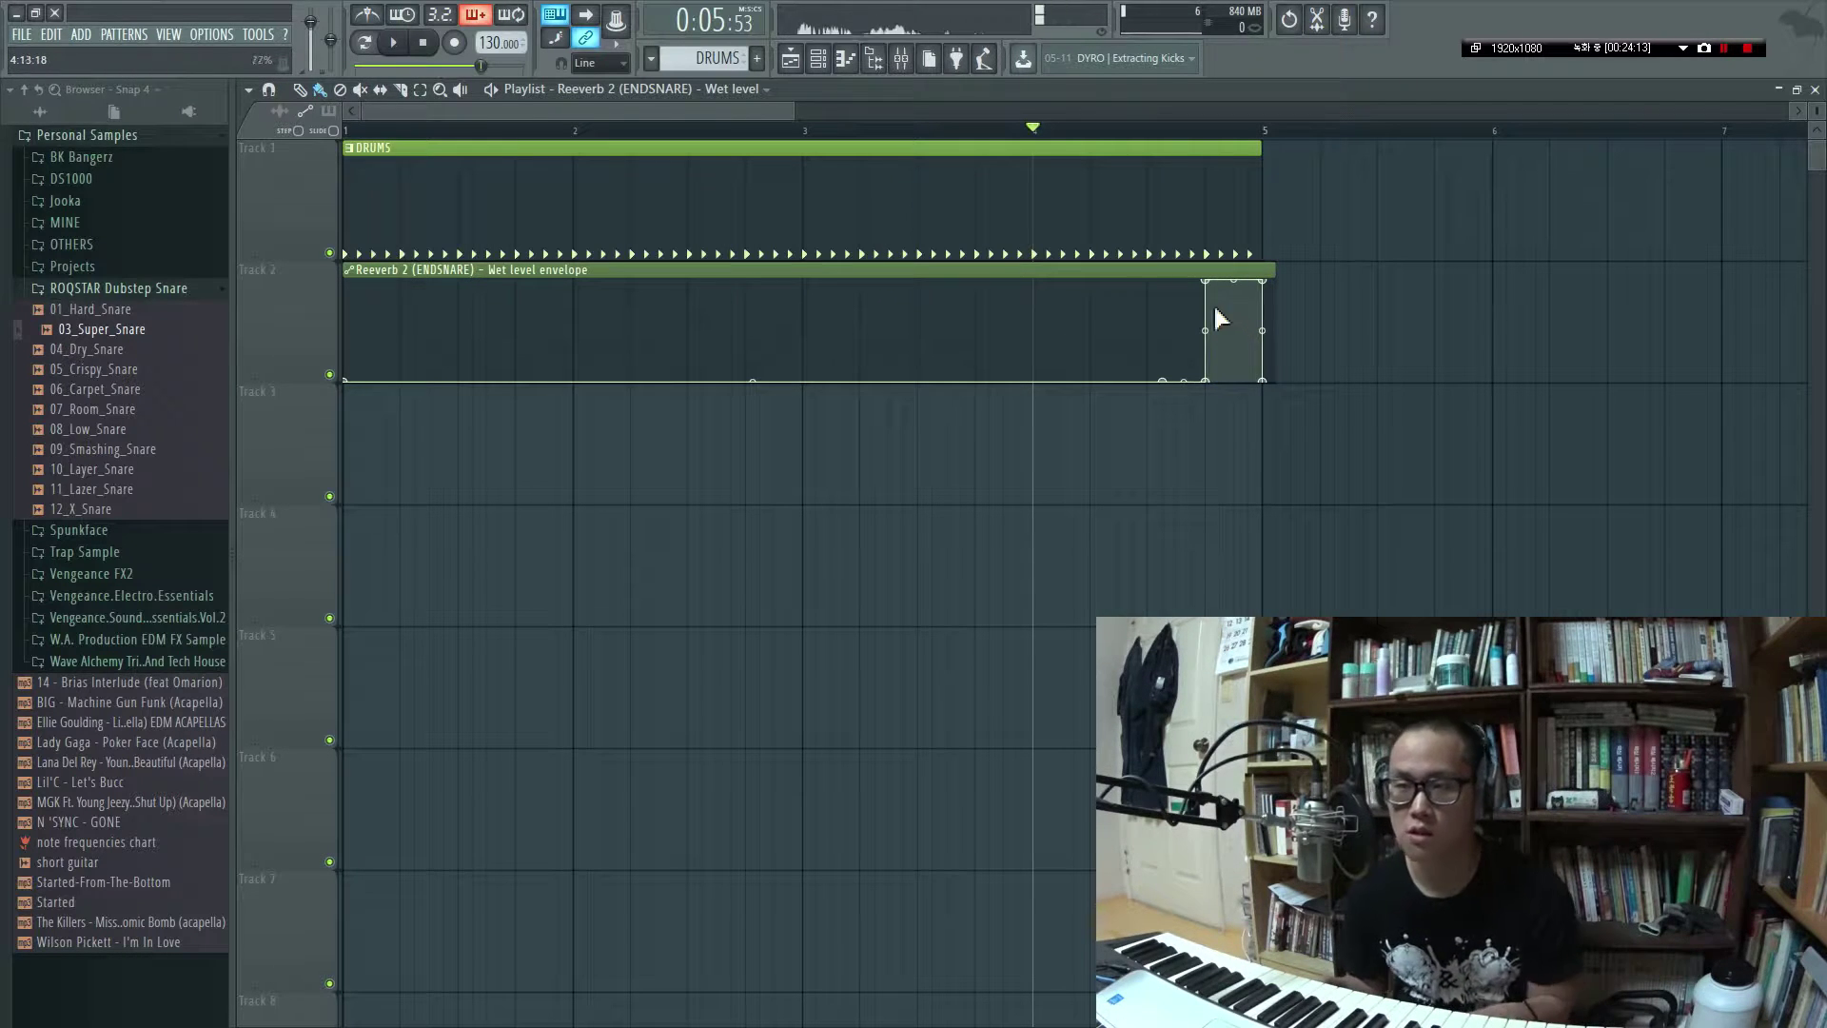
Remove the extra end point from the wet level envelope and hold it at 100% to the end of bar 4
{"action": "key", "text": "space"}
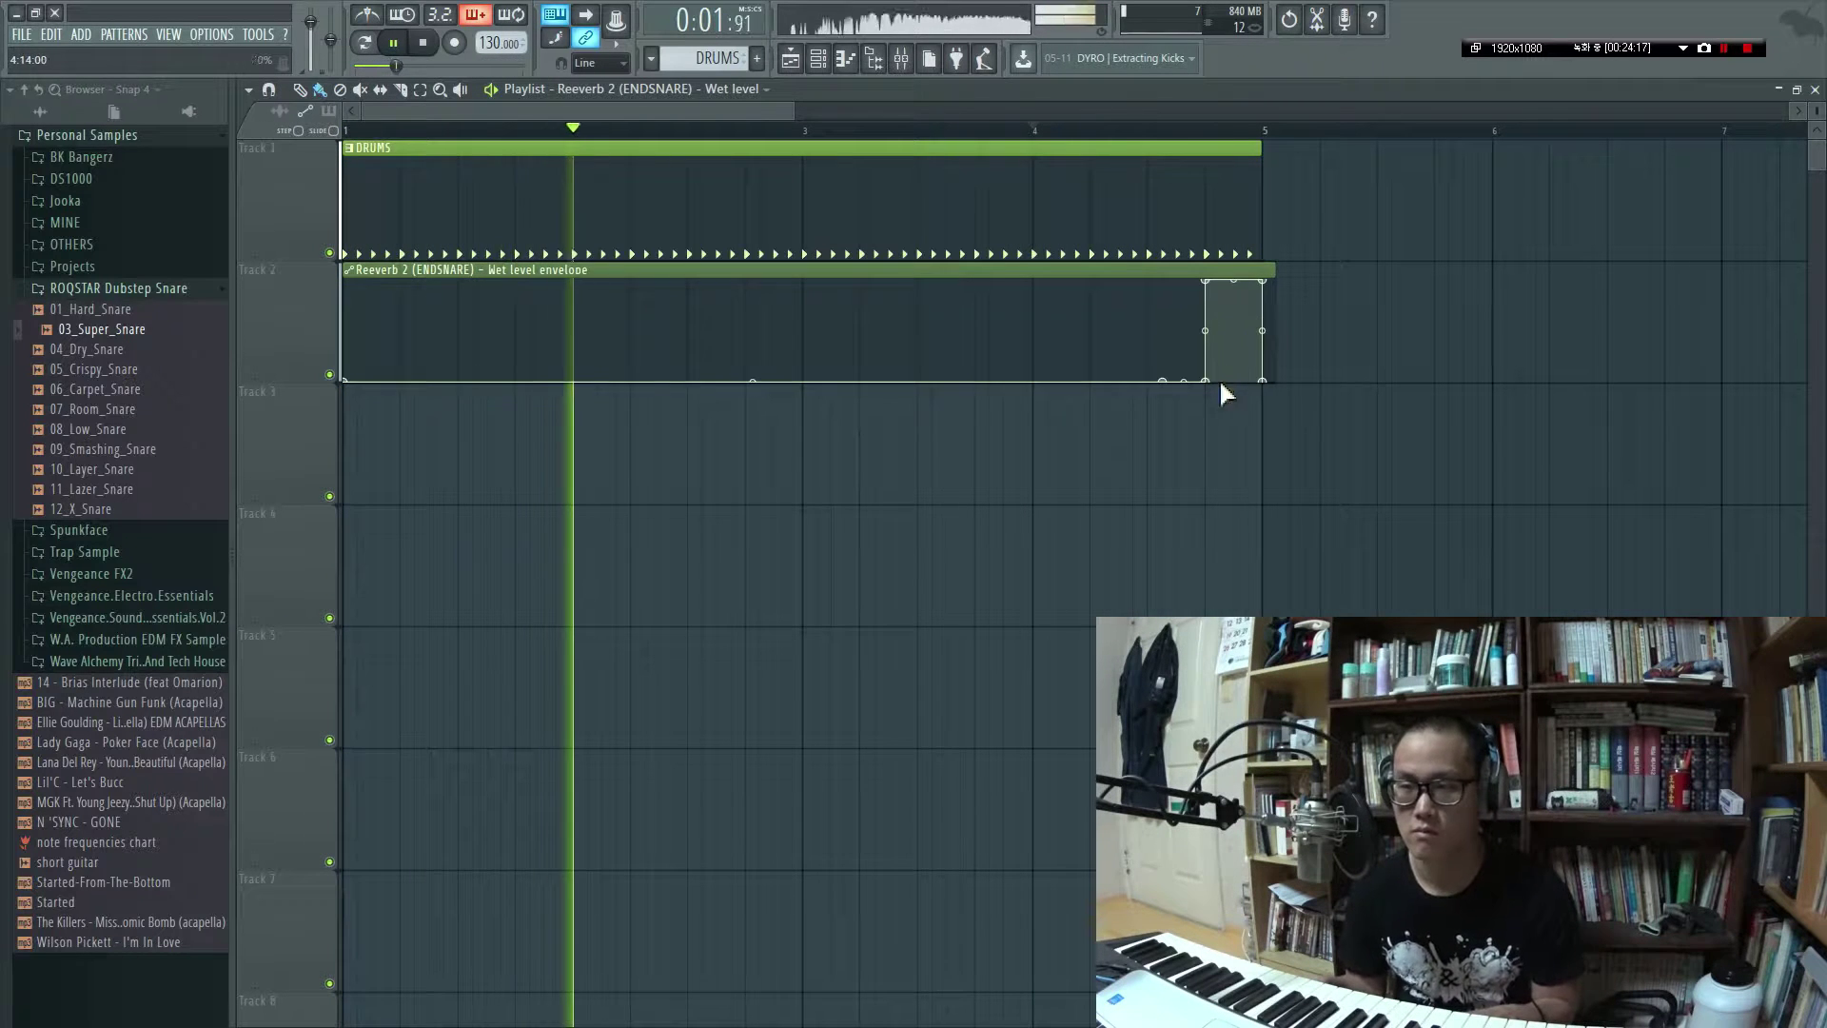
{"action": "left_click", "coordinate": [1263, 281], "text": "alt"}
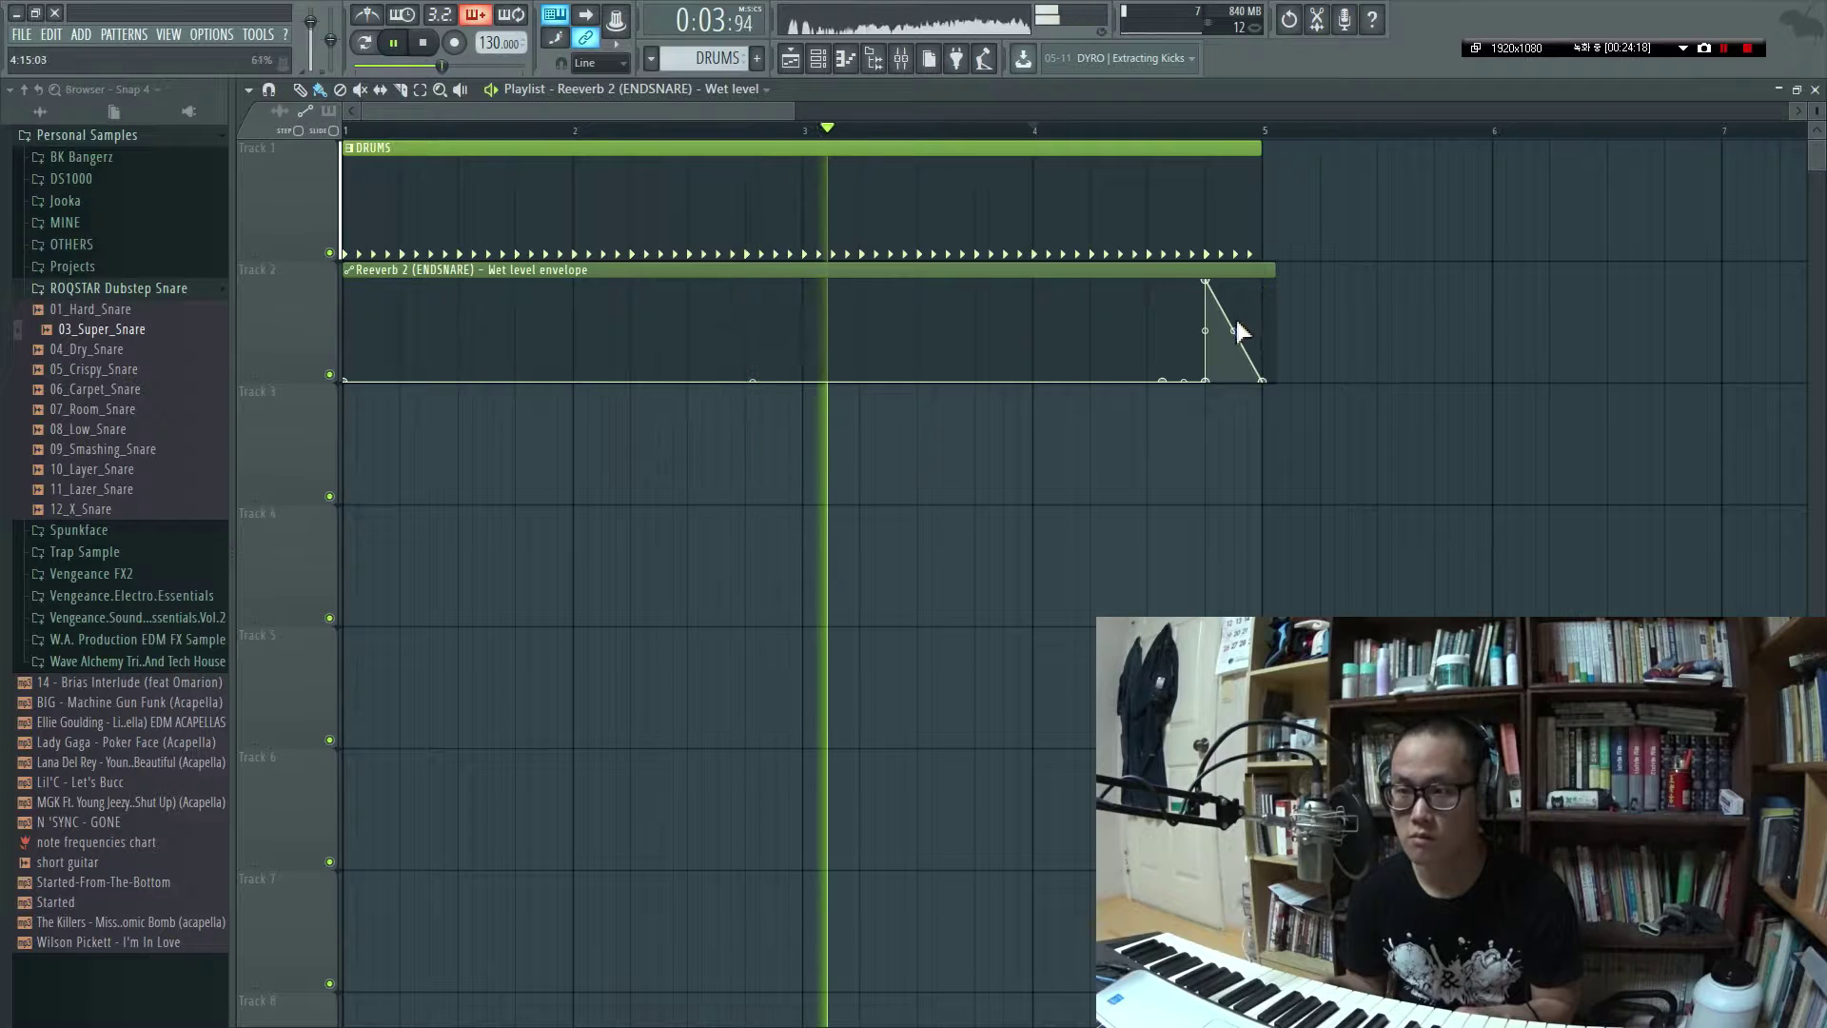
{"action": "left_click_drag", "start_coordinate": [1233, 331], "coordinate": [1233, 291]}
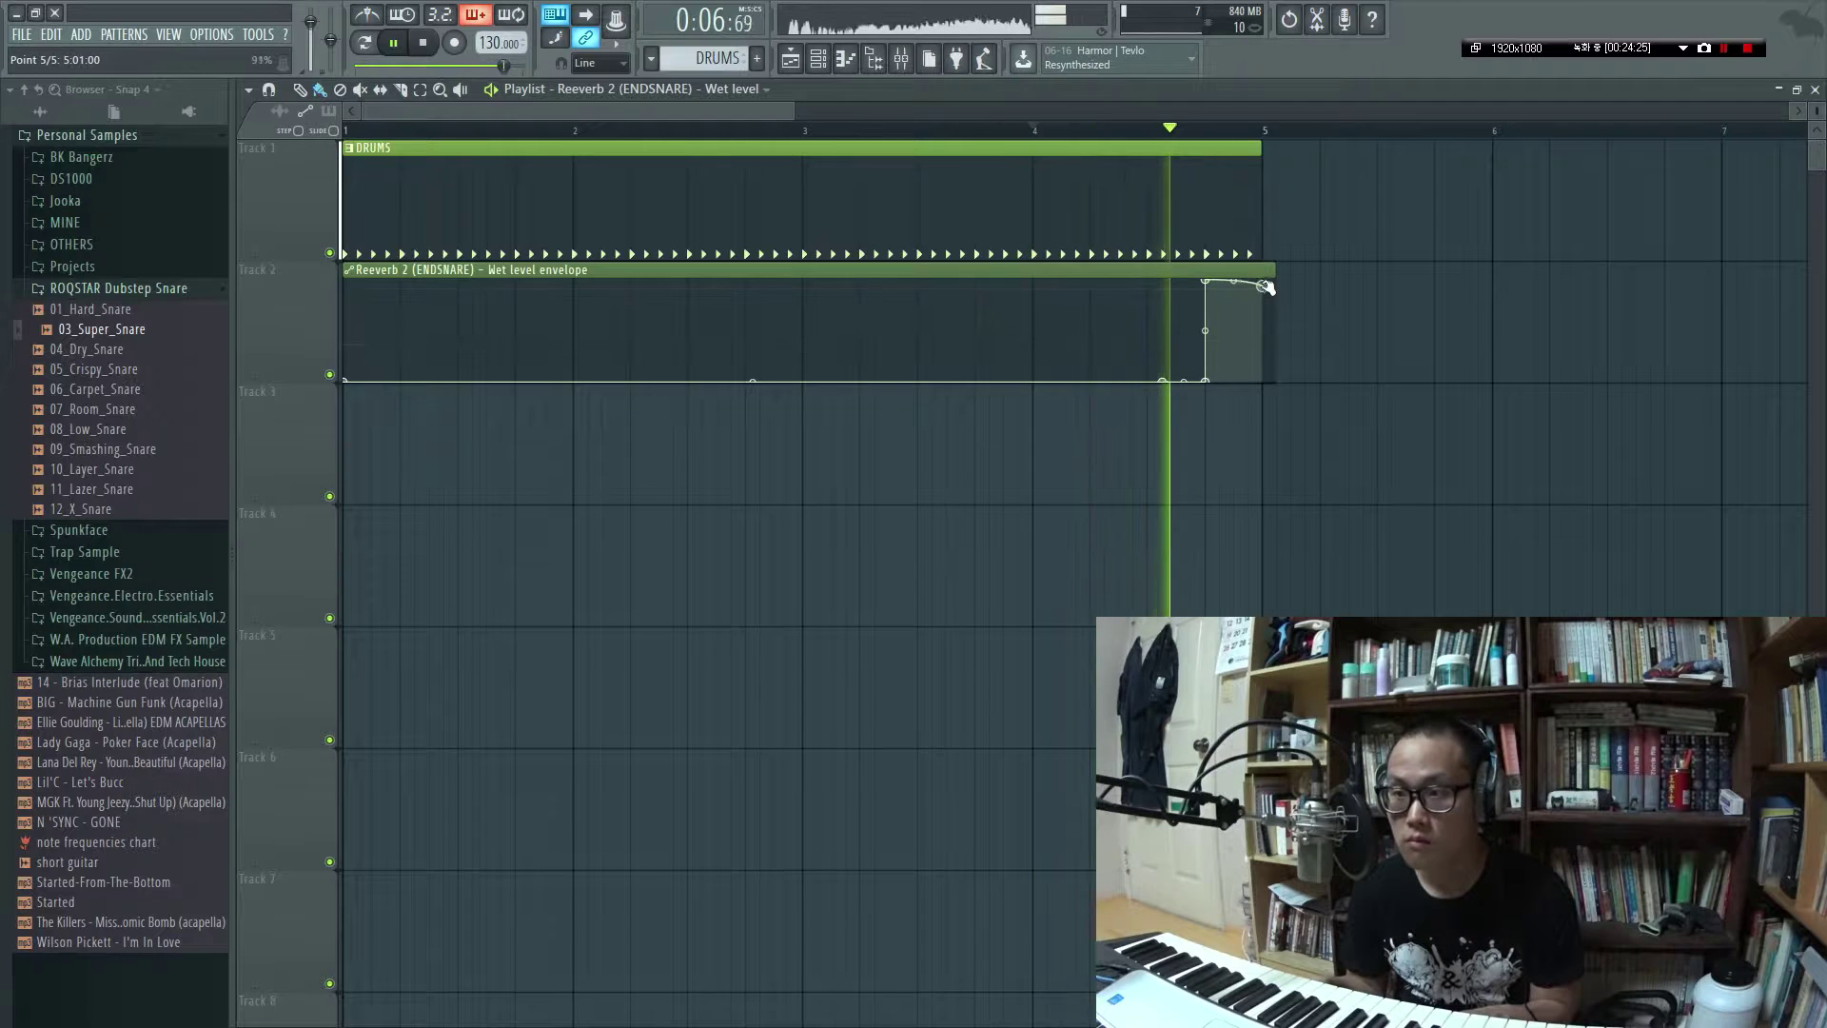
{"action": "key", "text": "space"}
{"action": "left_click_drag", "start_coordinate": [1273, 333], "coordinate": [1261, 274]}
Lower the ENDSNARE channel's volume slightly in its sampler settings while the pattern plays
{"action": "key", "text": "space"}
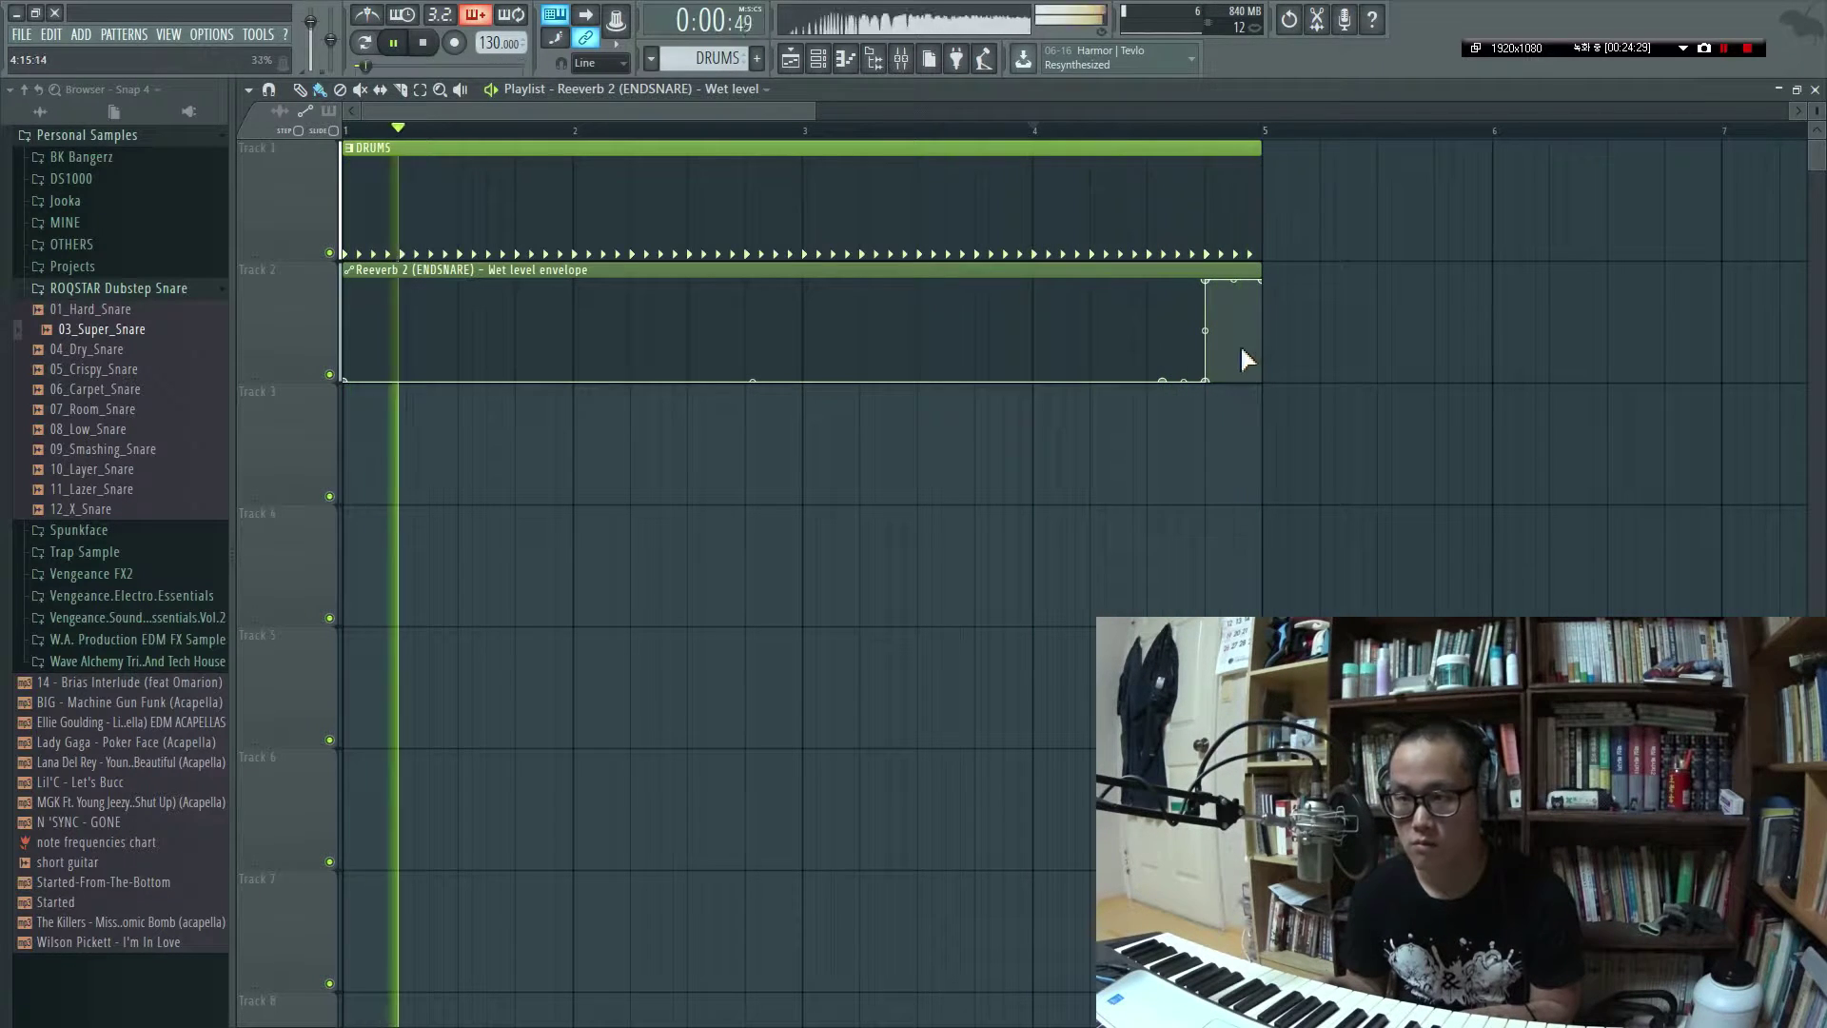
{"action": "key", "text": "Tab"}
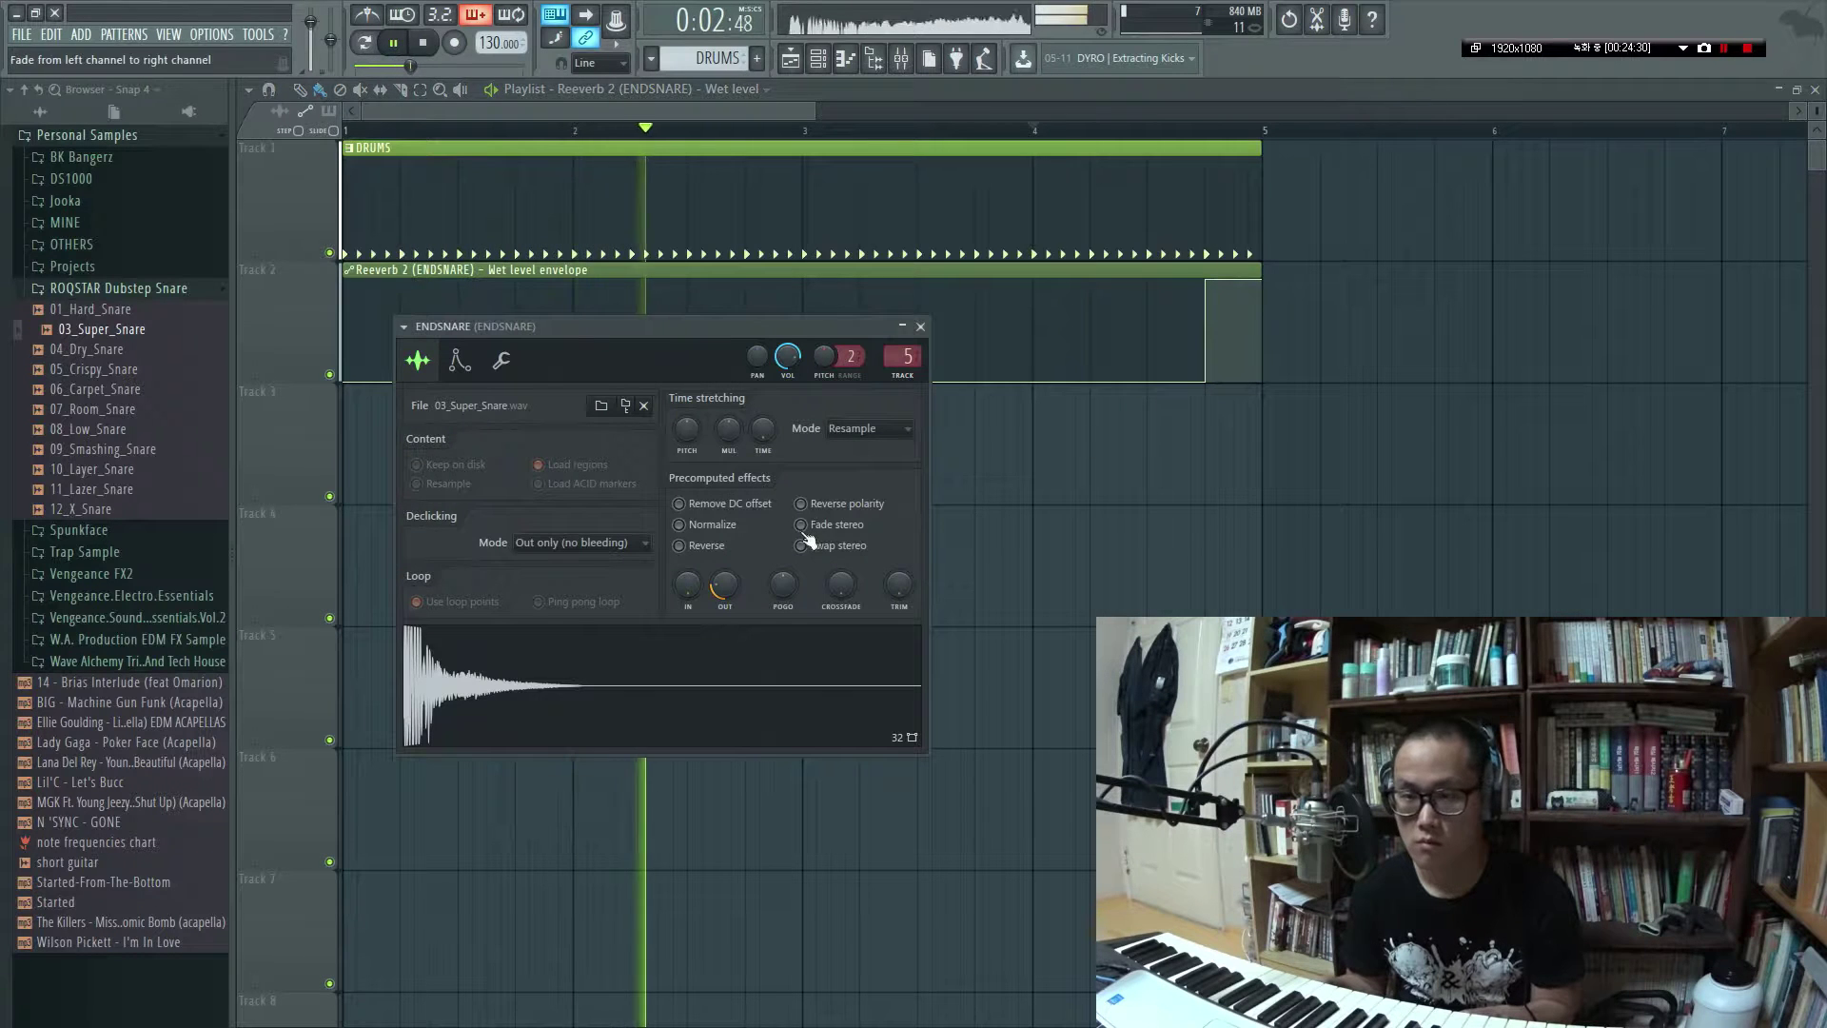
{"action": "left_click_drag", "start_coordinate": [790, 356], "coordinate": [790, 375]}
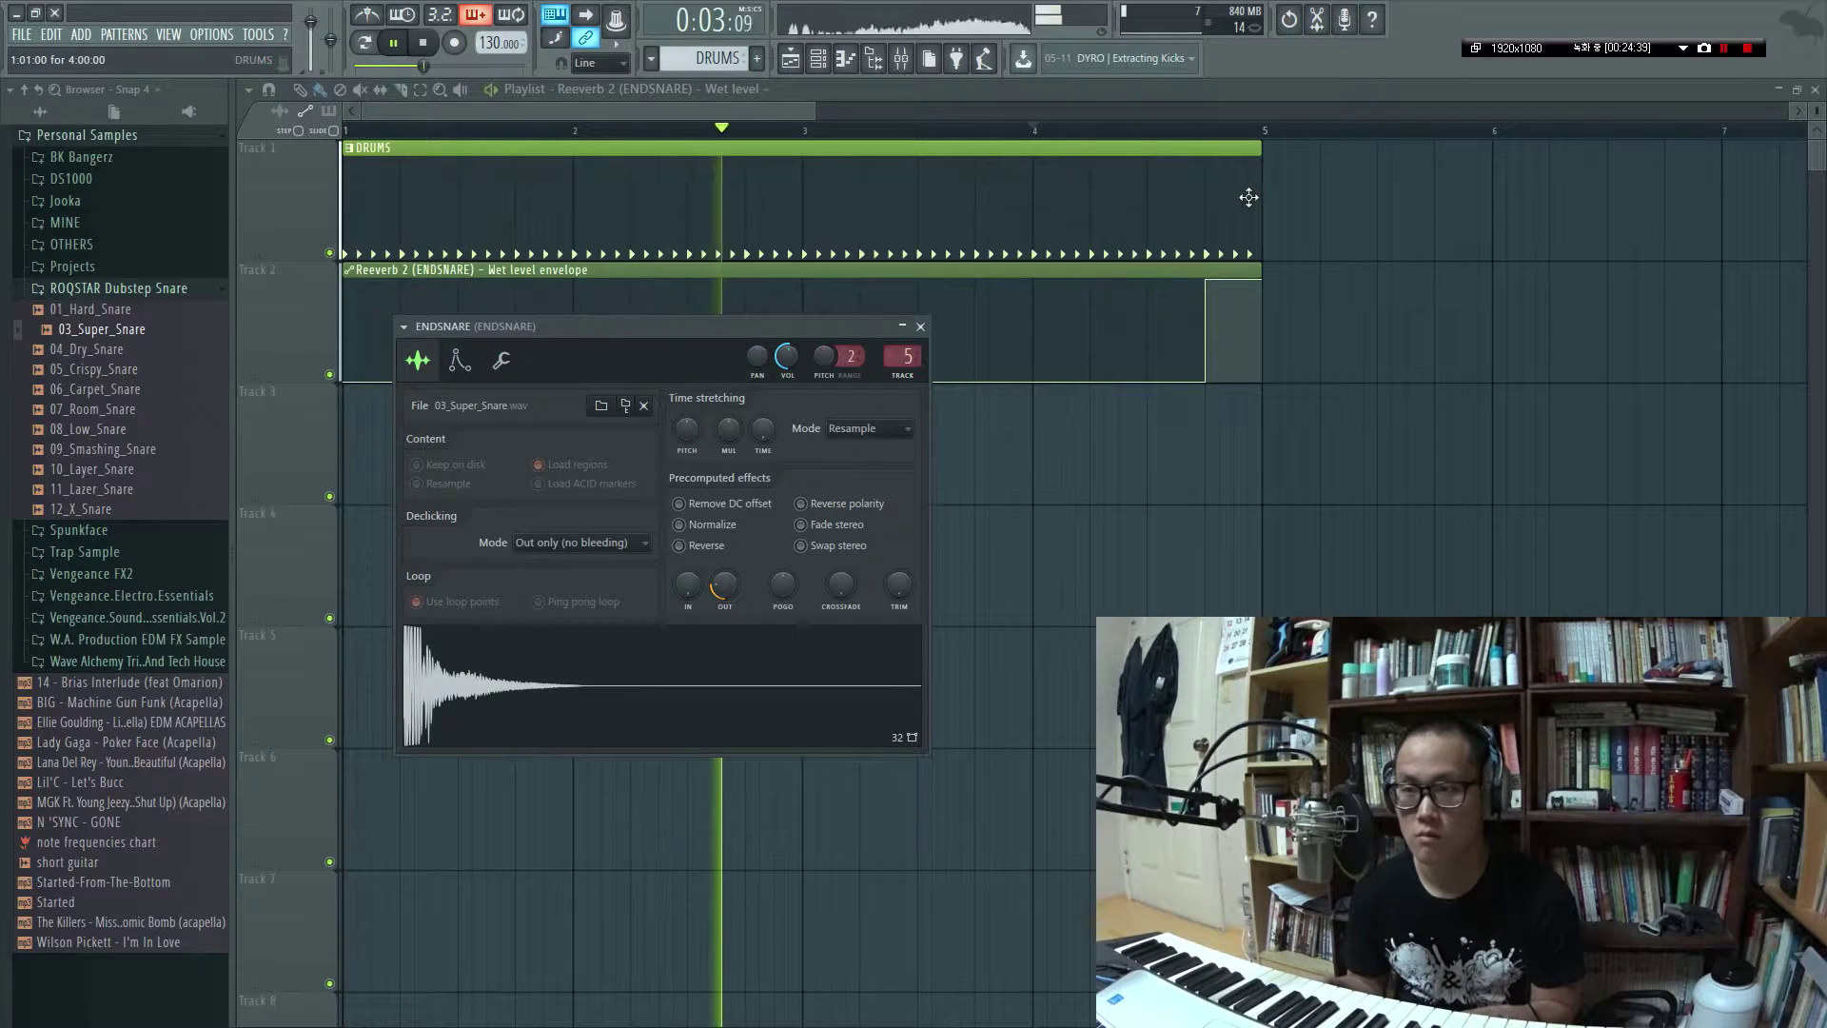
Shorten the DRUMS clip in the playlist to end one step after 4:13, play it and save the project
{"action": "left_click_drag", "start_coordinate": [1260, 191], "coordinate": [1205, 188]}
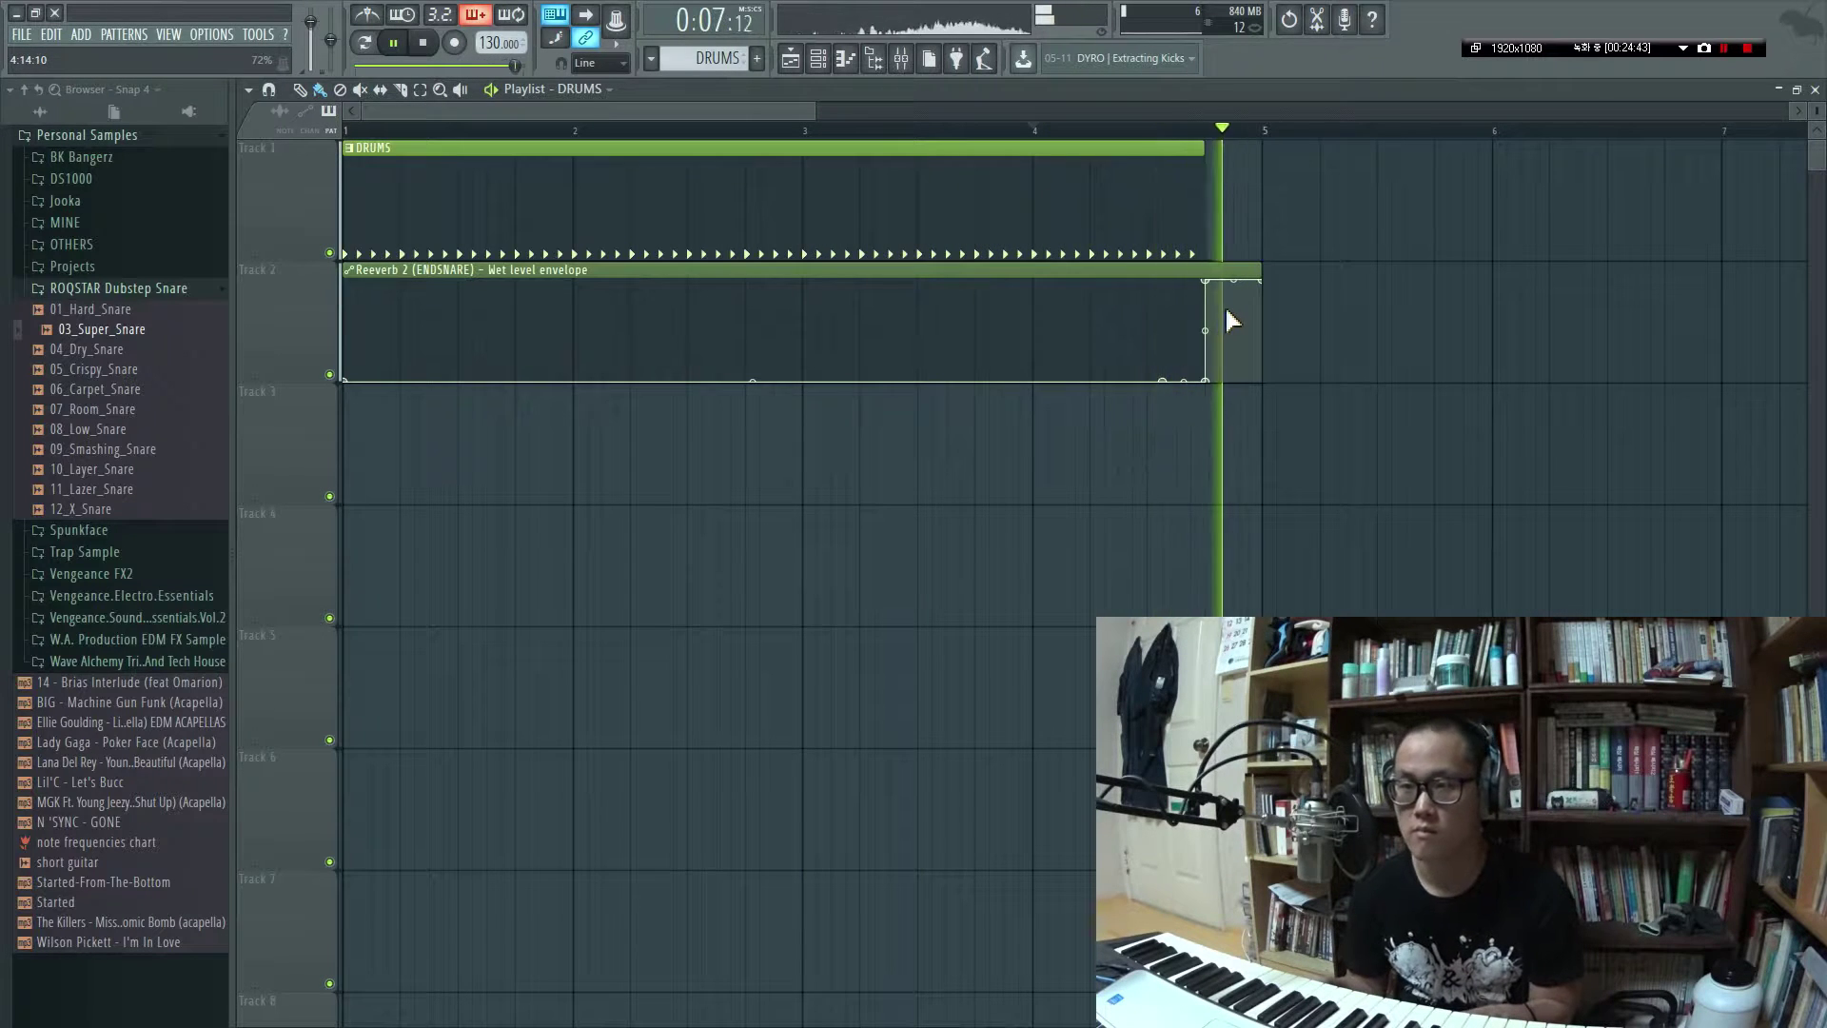
{"action": "key", "text": "space"}
{"action": "key", "text": "space"}
{"action": "left_click_drag", "start_coordinate": [1196, 223], "coordinate": [1210, 225]}
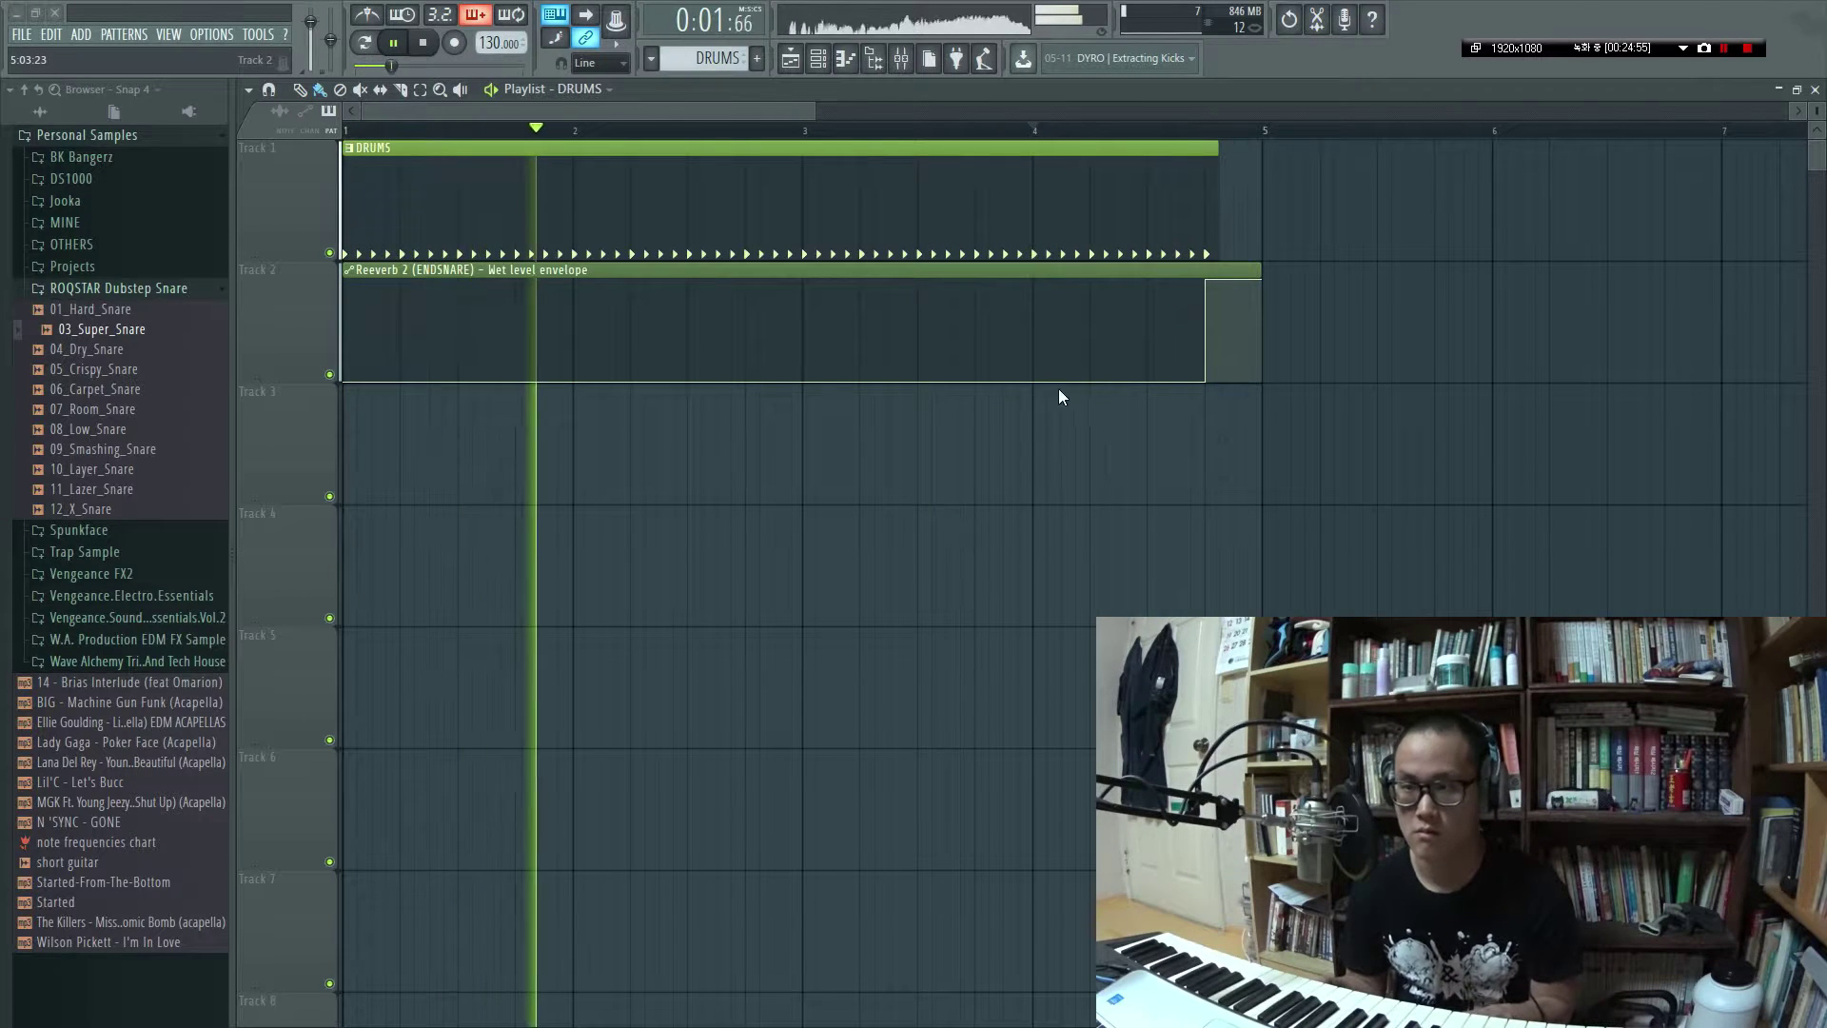
{"action": "key", "text": "ctrl+s"}
{"action": "key", "text": "Escape"}
{"action": "key", "text": "space"}
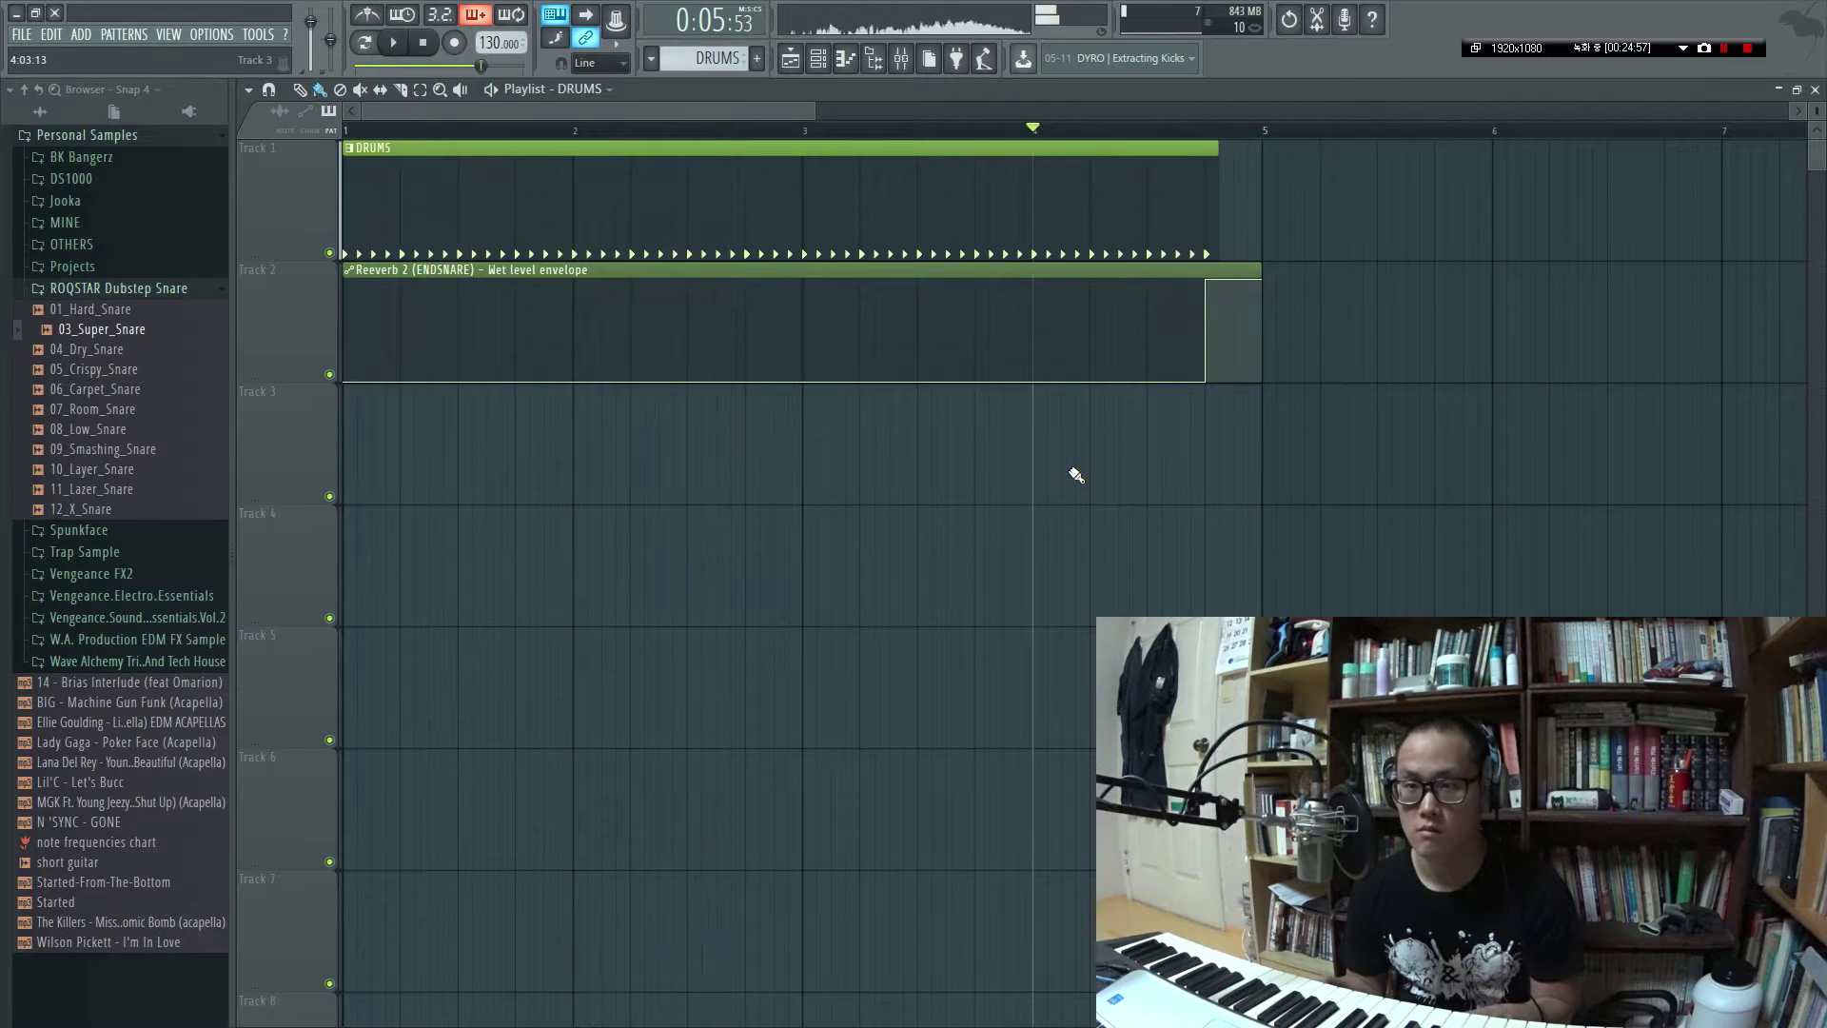
Load Fruity Parametric EQ 2 into the ENDSNARE track's second effect slot and apply a preset that cuts both extremes
{"action": "key", "text": "Tab"}
{"action": "key", "text": "Tab"}
{"action": "key", "text": "Tab"}
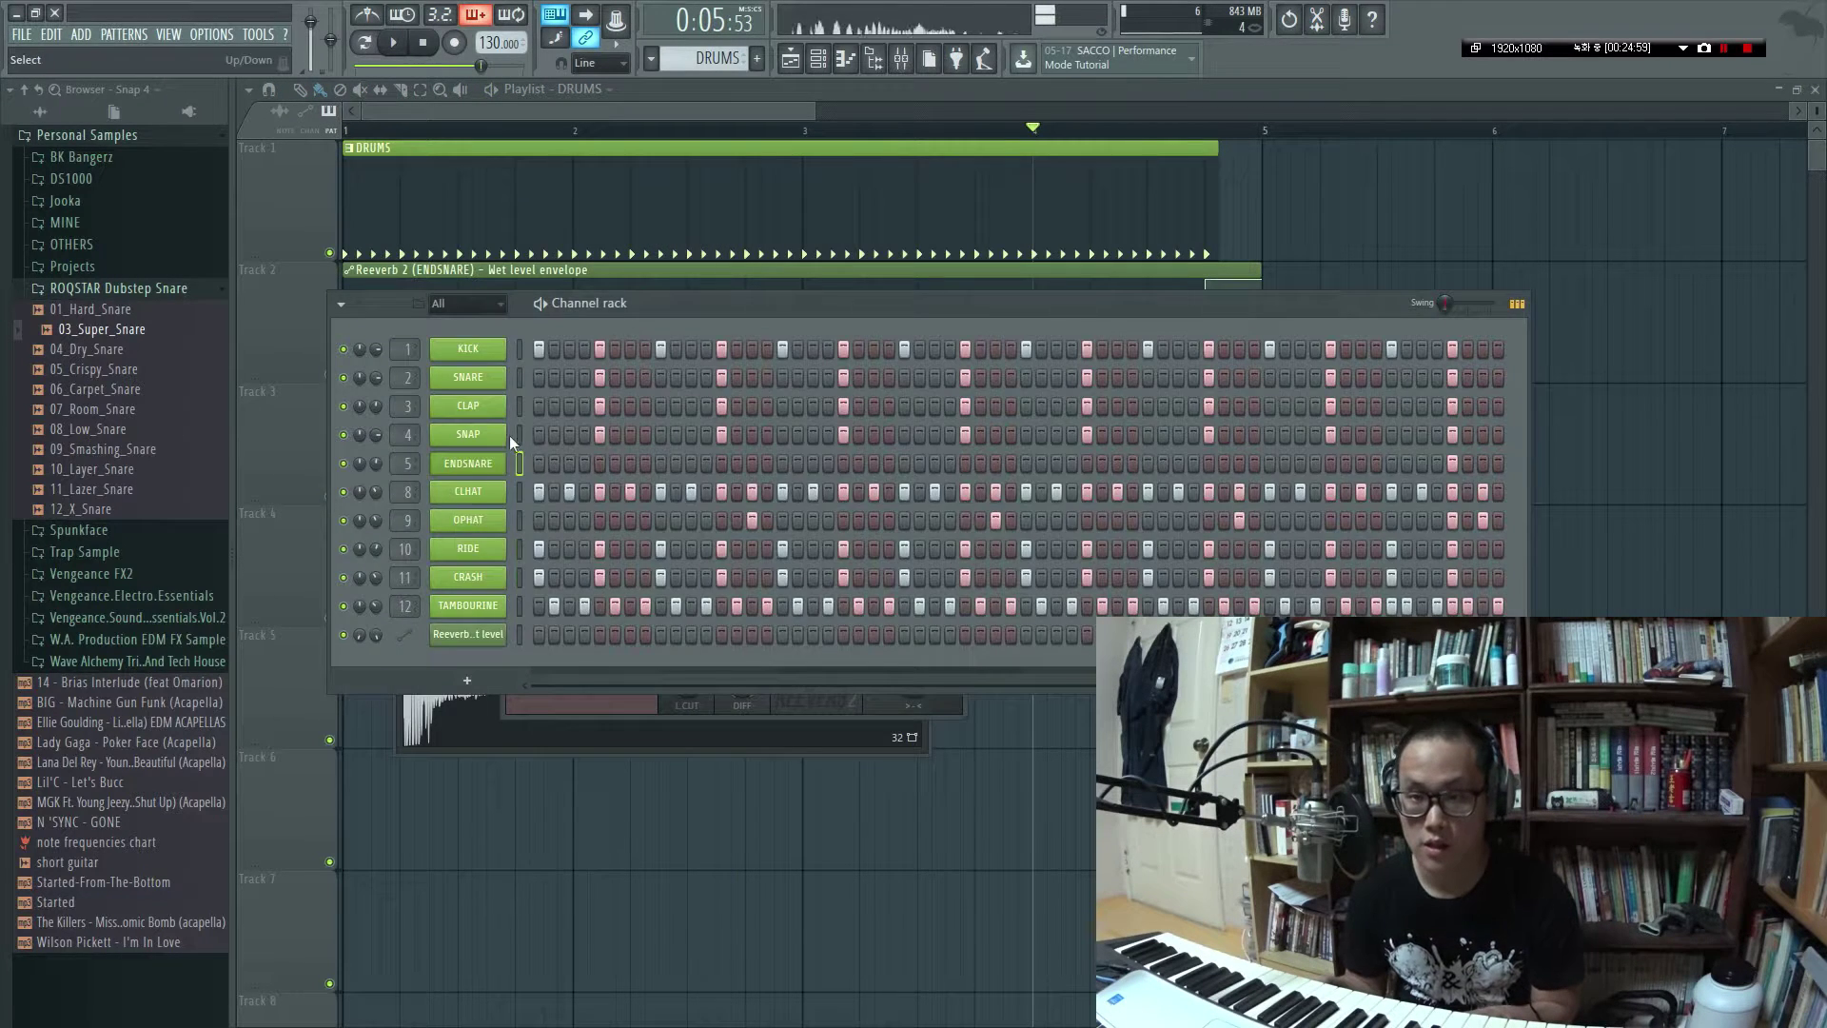
{"action": "key", "text": "Tab"}
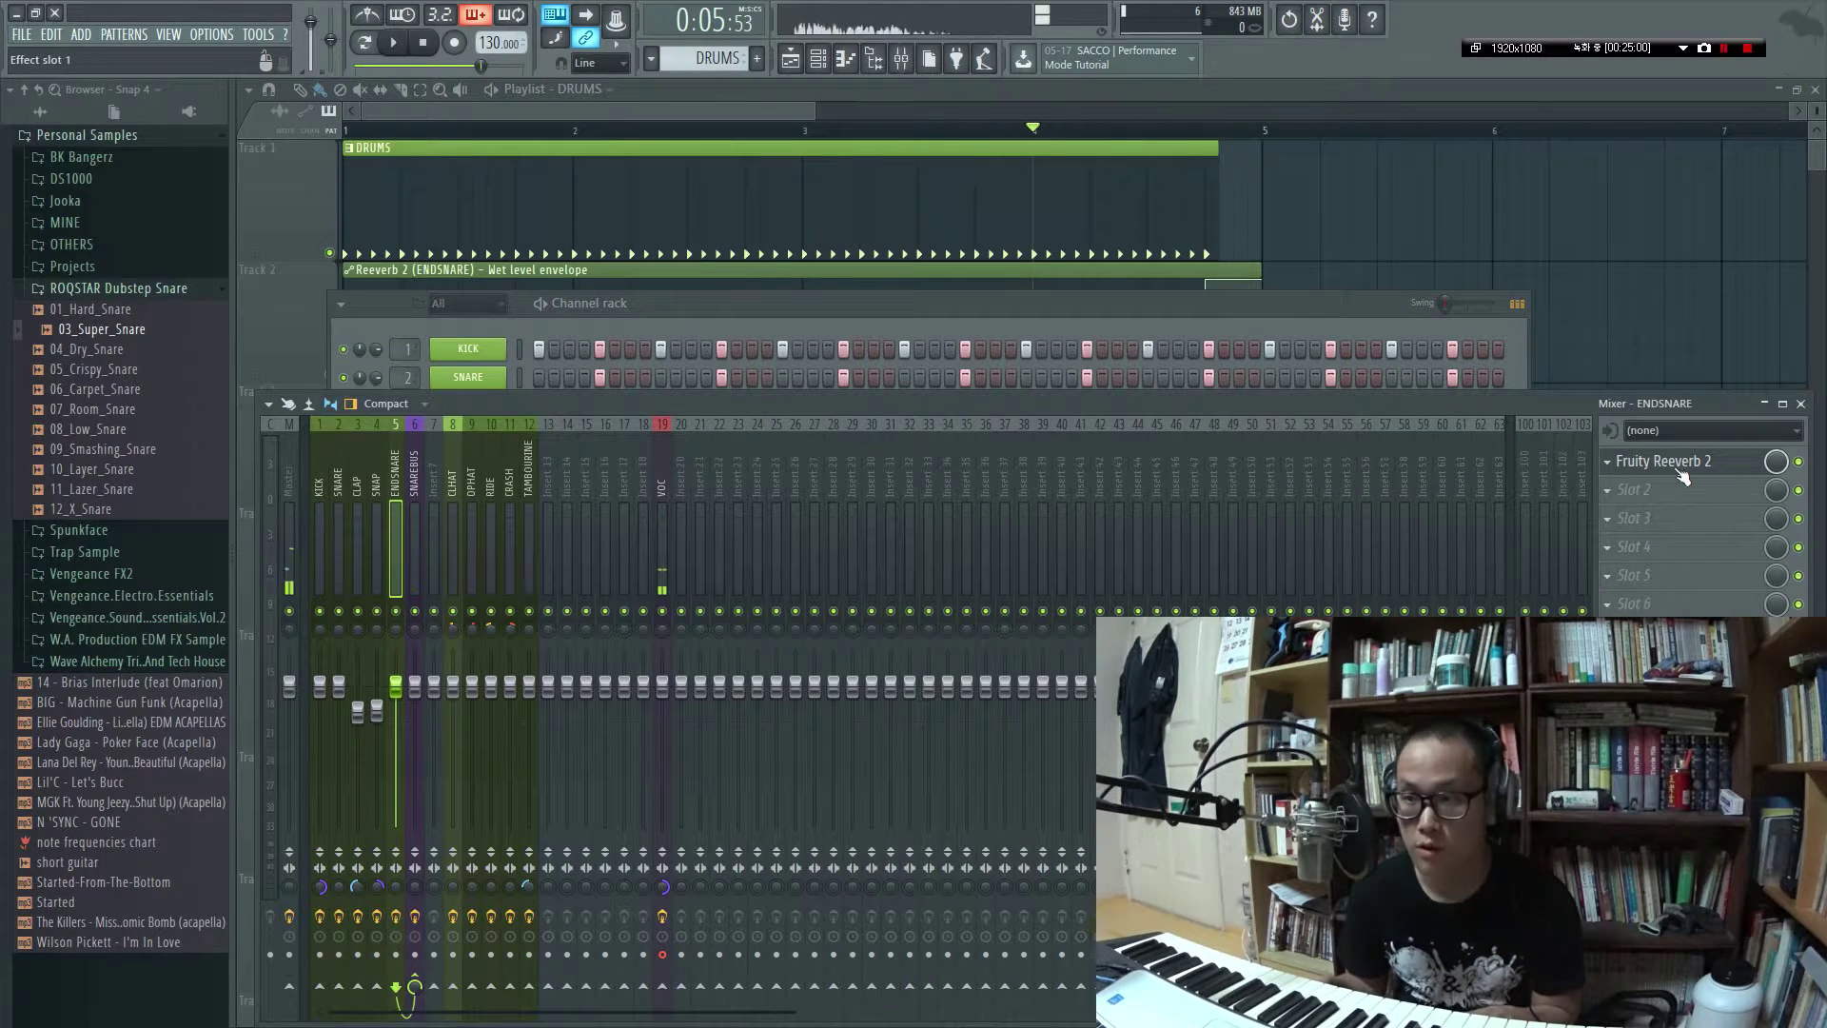
{"action": "left_click", "coordinate": [1658, 502]}
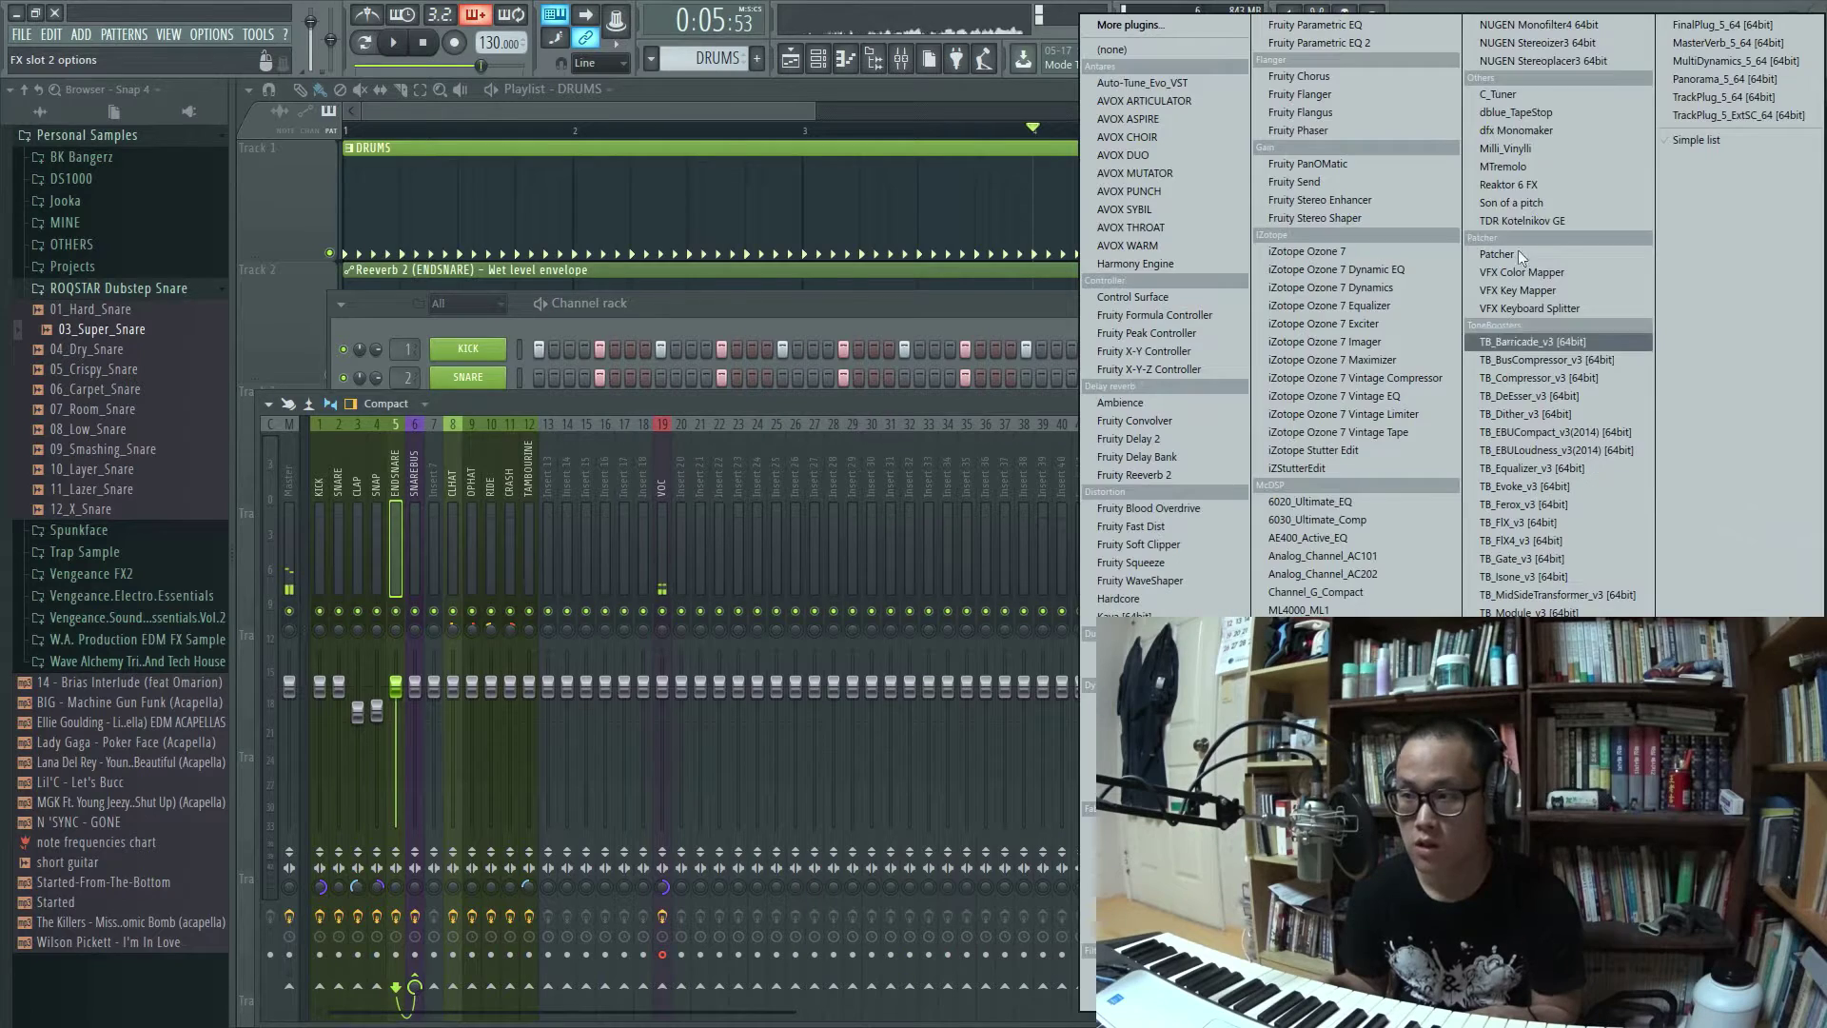
{"action": "left_click", "coordinate": [1413, 54]}
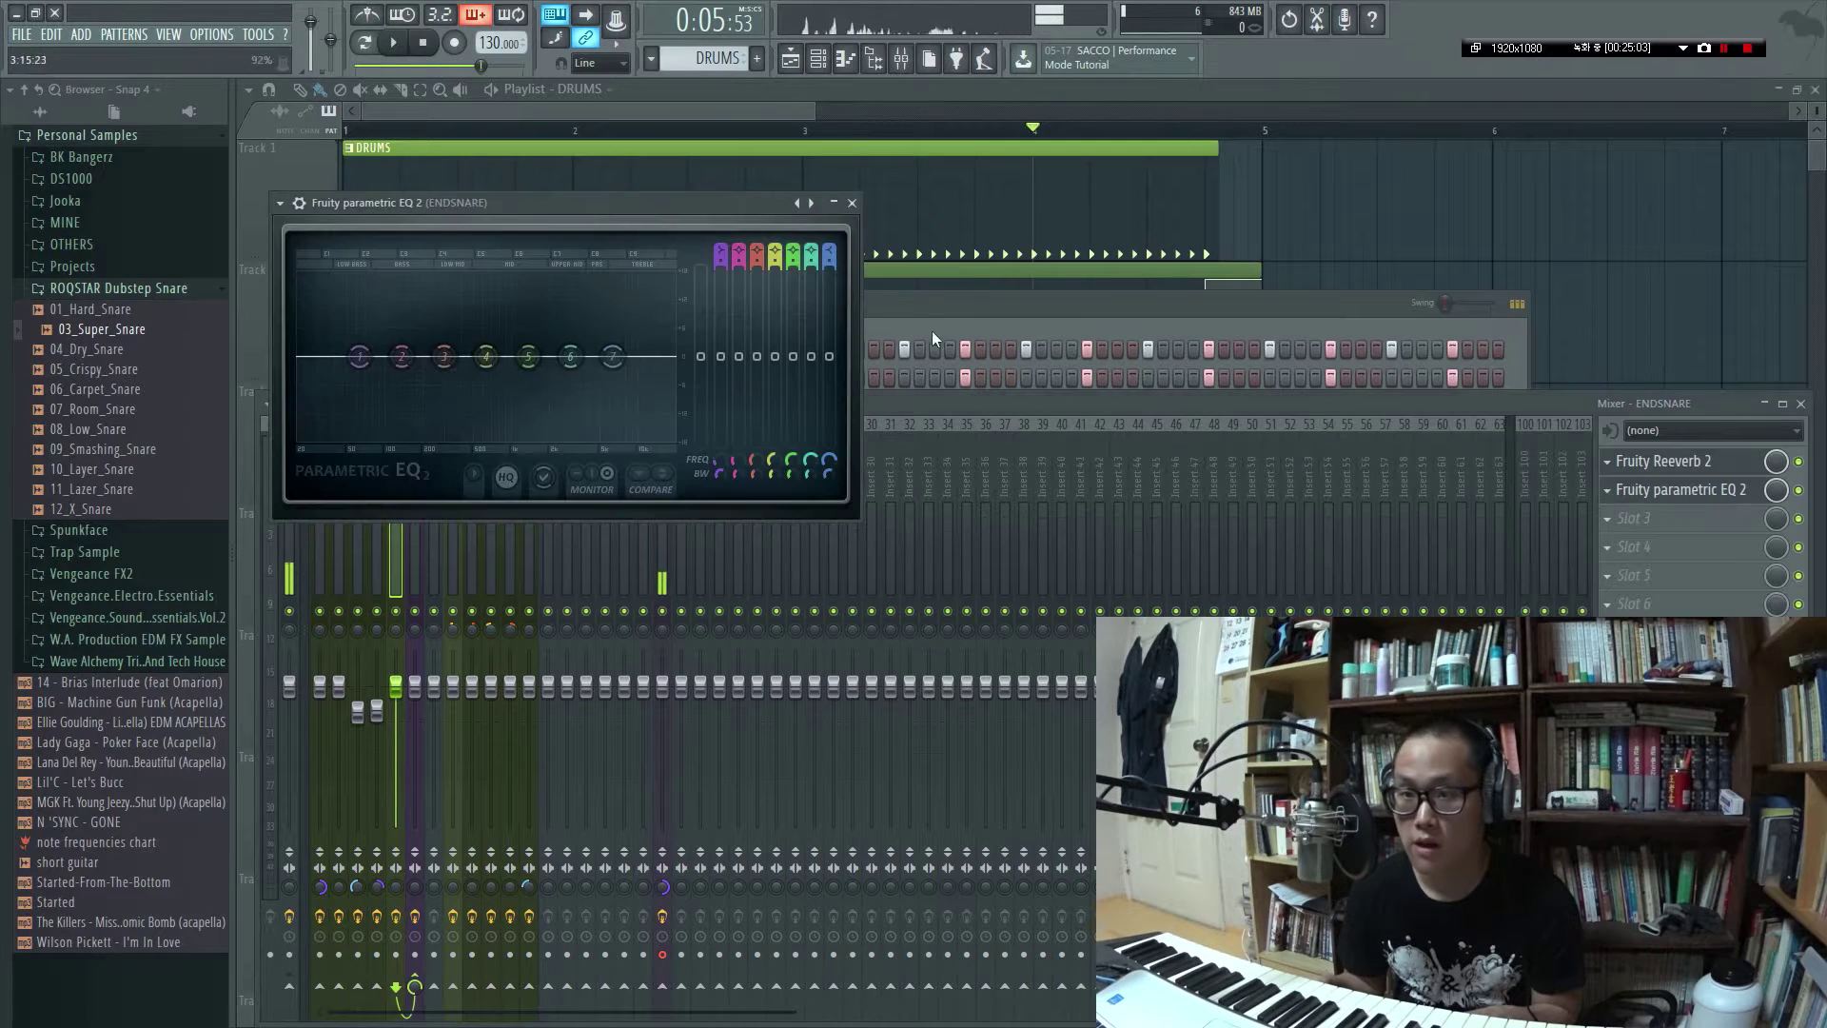
{"action": "left_click", "coordinate": [271, 211]}
{"action": "mouse_move", "coordinate": [381, 250]}
{"action": "left_click", "coordinate": [504, 291]}
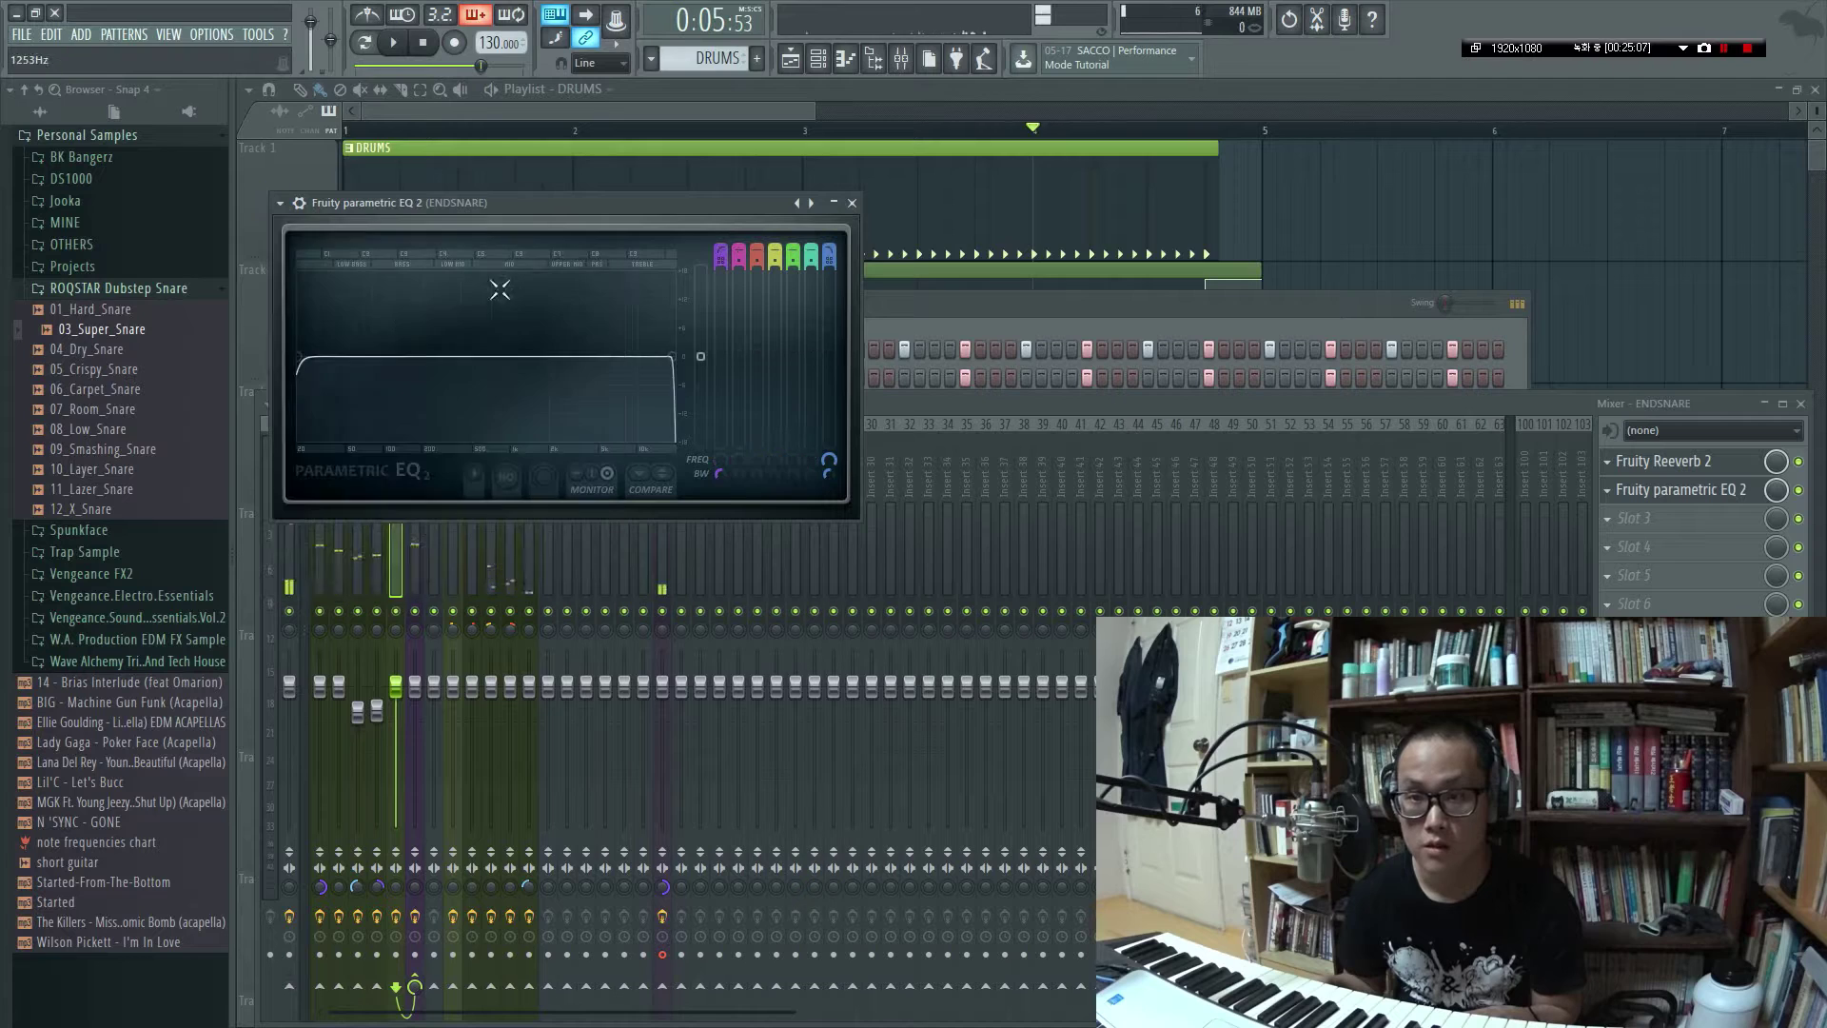
Raise the low-cut frequency of the ENDSNARE track's Parametric EQ 2 during playback and close the EQ
{"action": "key", "text": "space"}
{"action": "left_click_drag", "start_coordinate": [299, 359], "coordinate": [380, 357]}
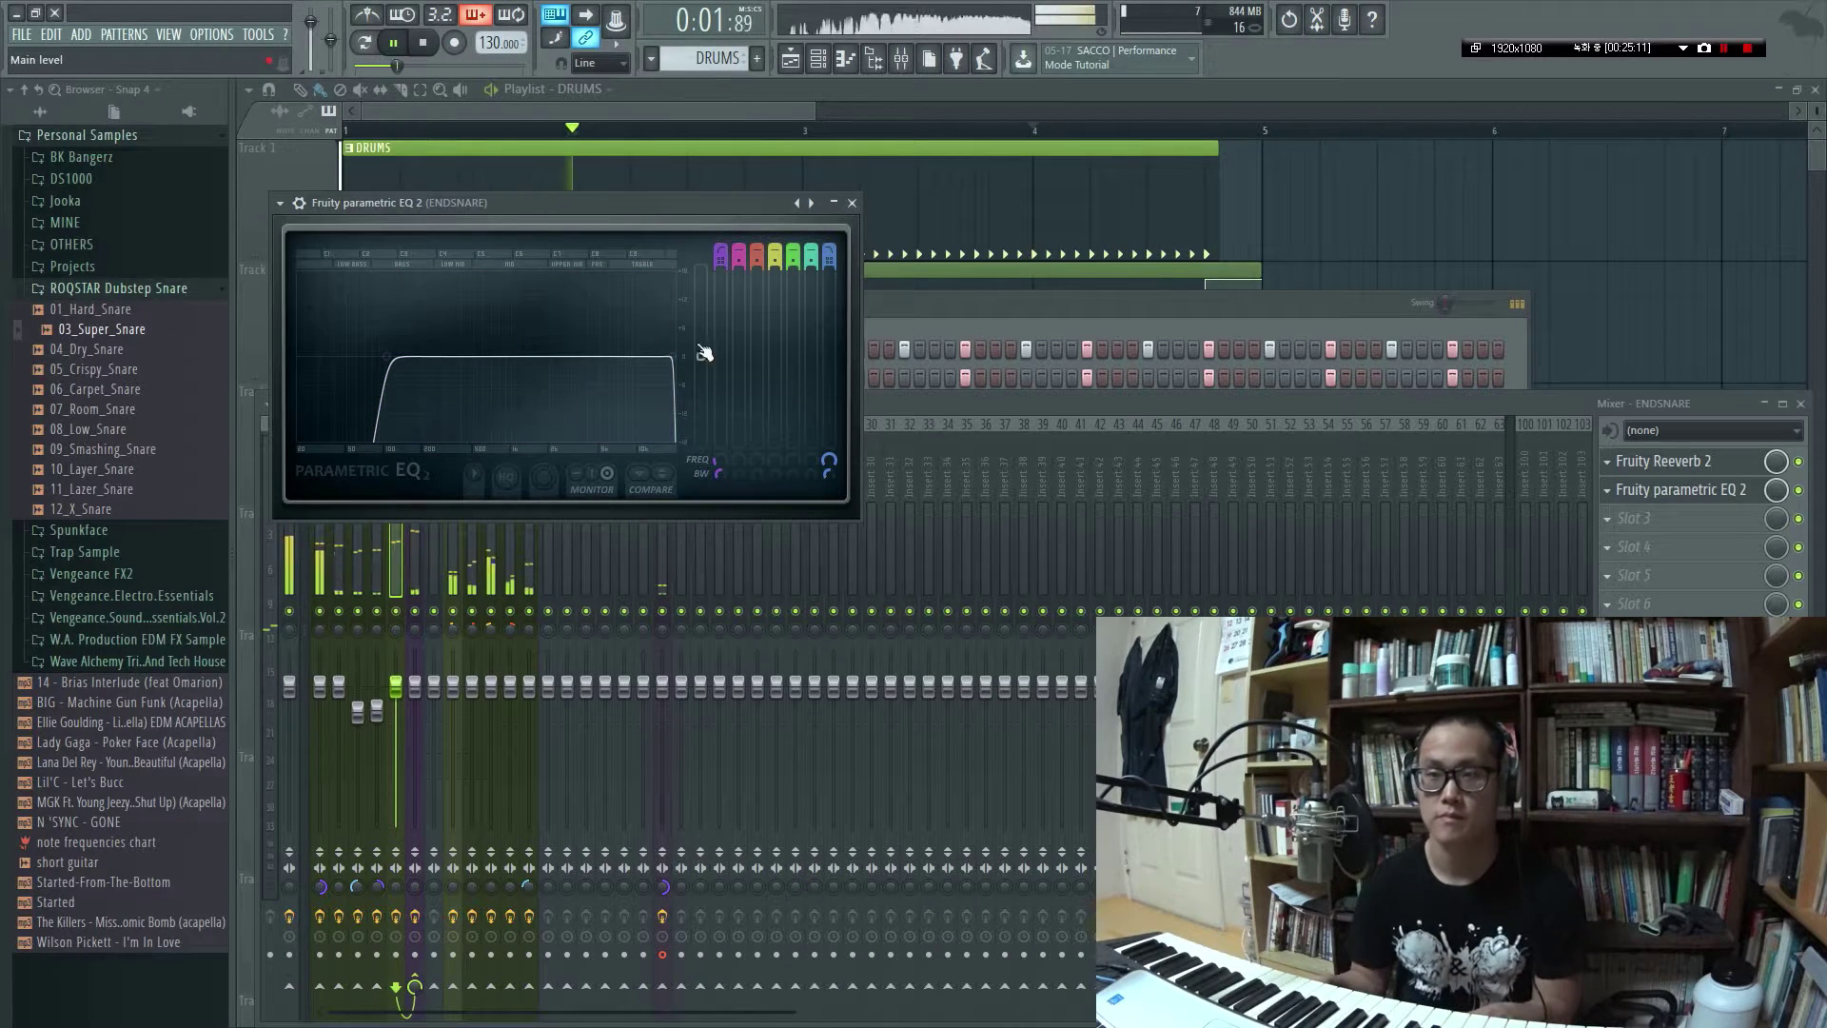
{"action": "left_click", "coordinate": [851, 203]}
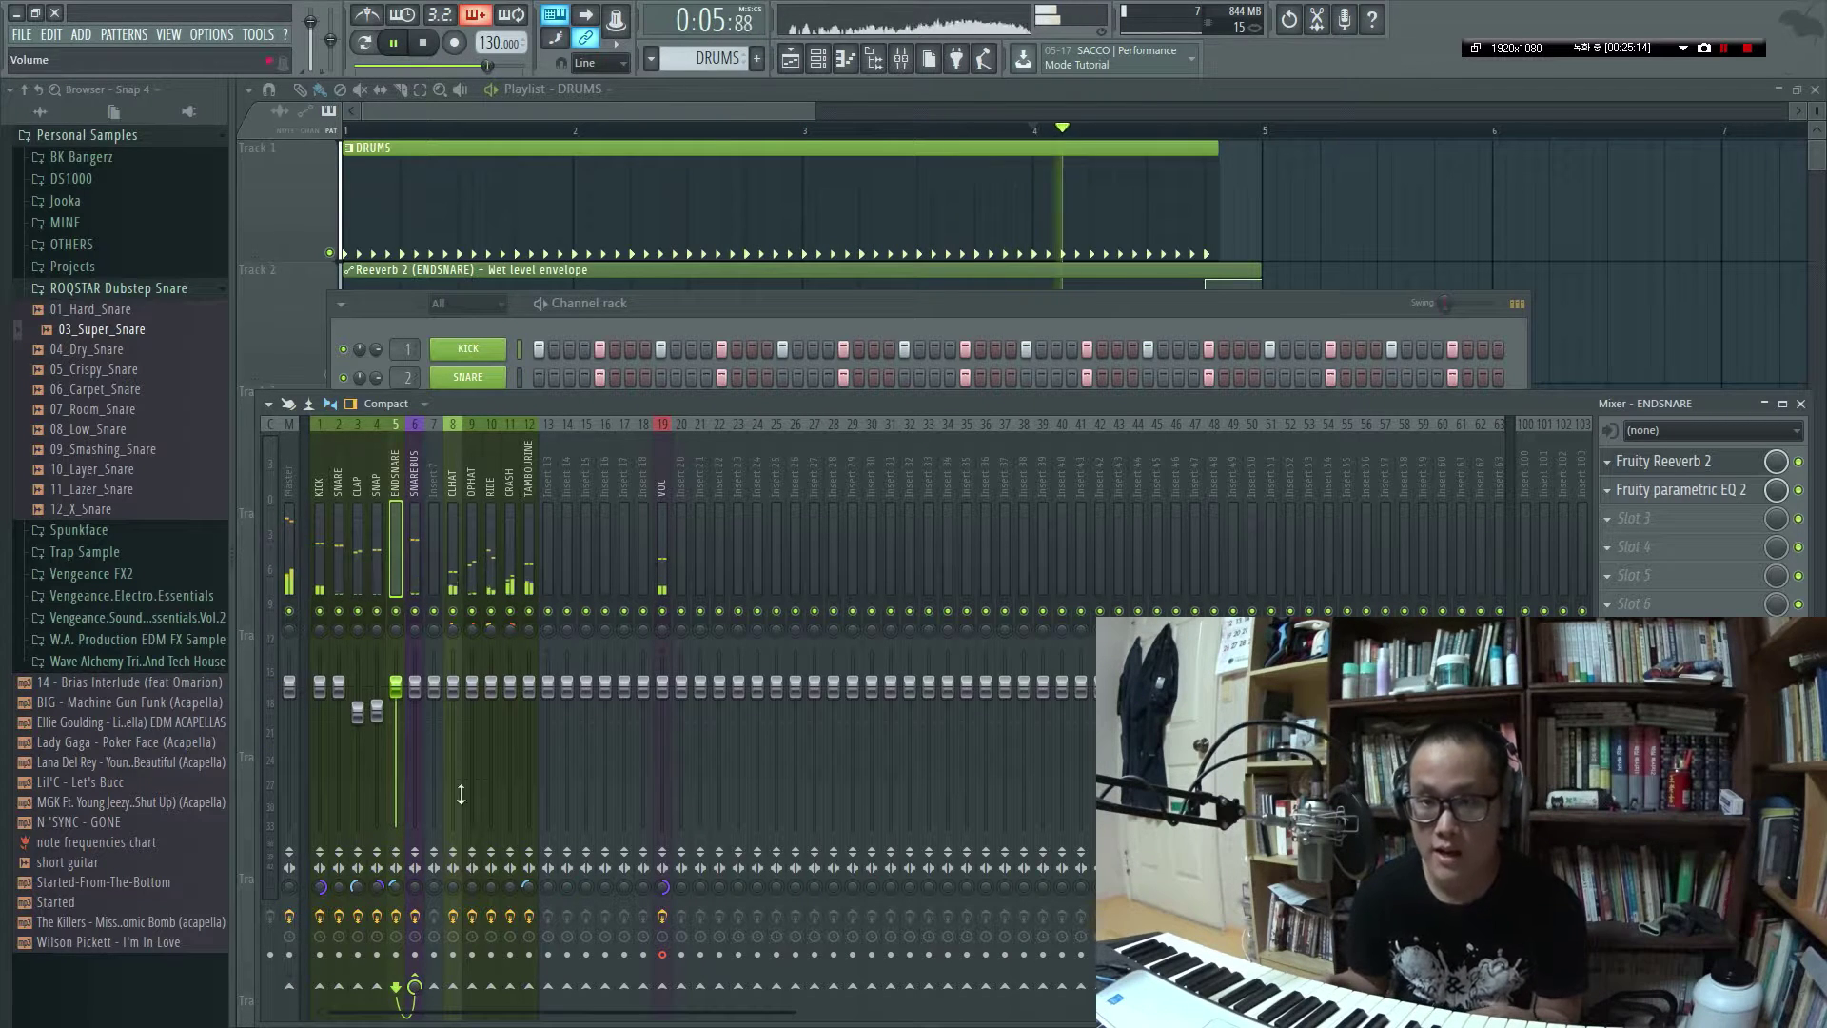
{"action": "key", "text": "space"}
Insert Maximus on the ENDSNARE track and move it above Fruity Reeverb 2 into the first effect slot
{"action": "left_click", "coordinate": [1622, 500]}
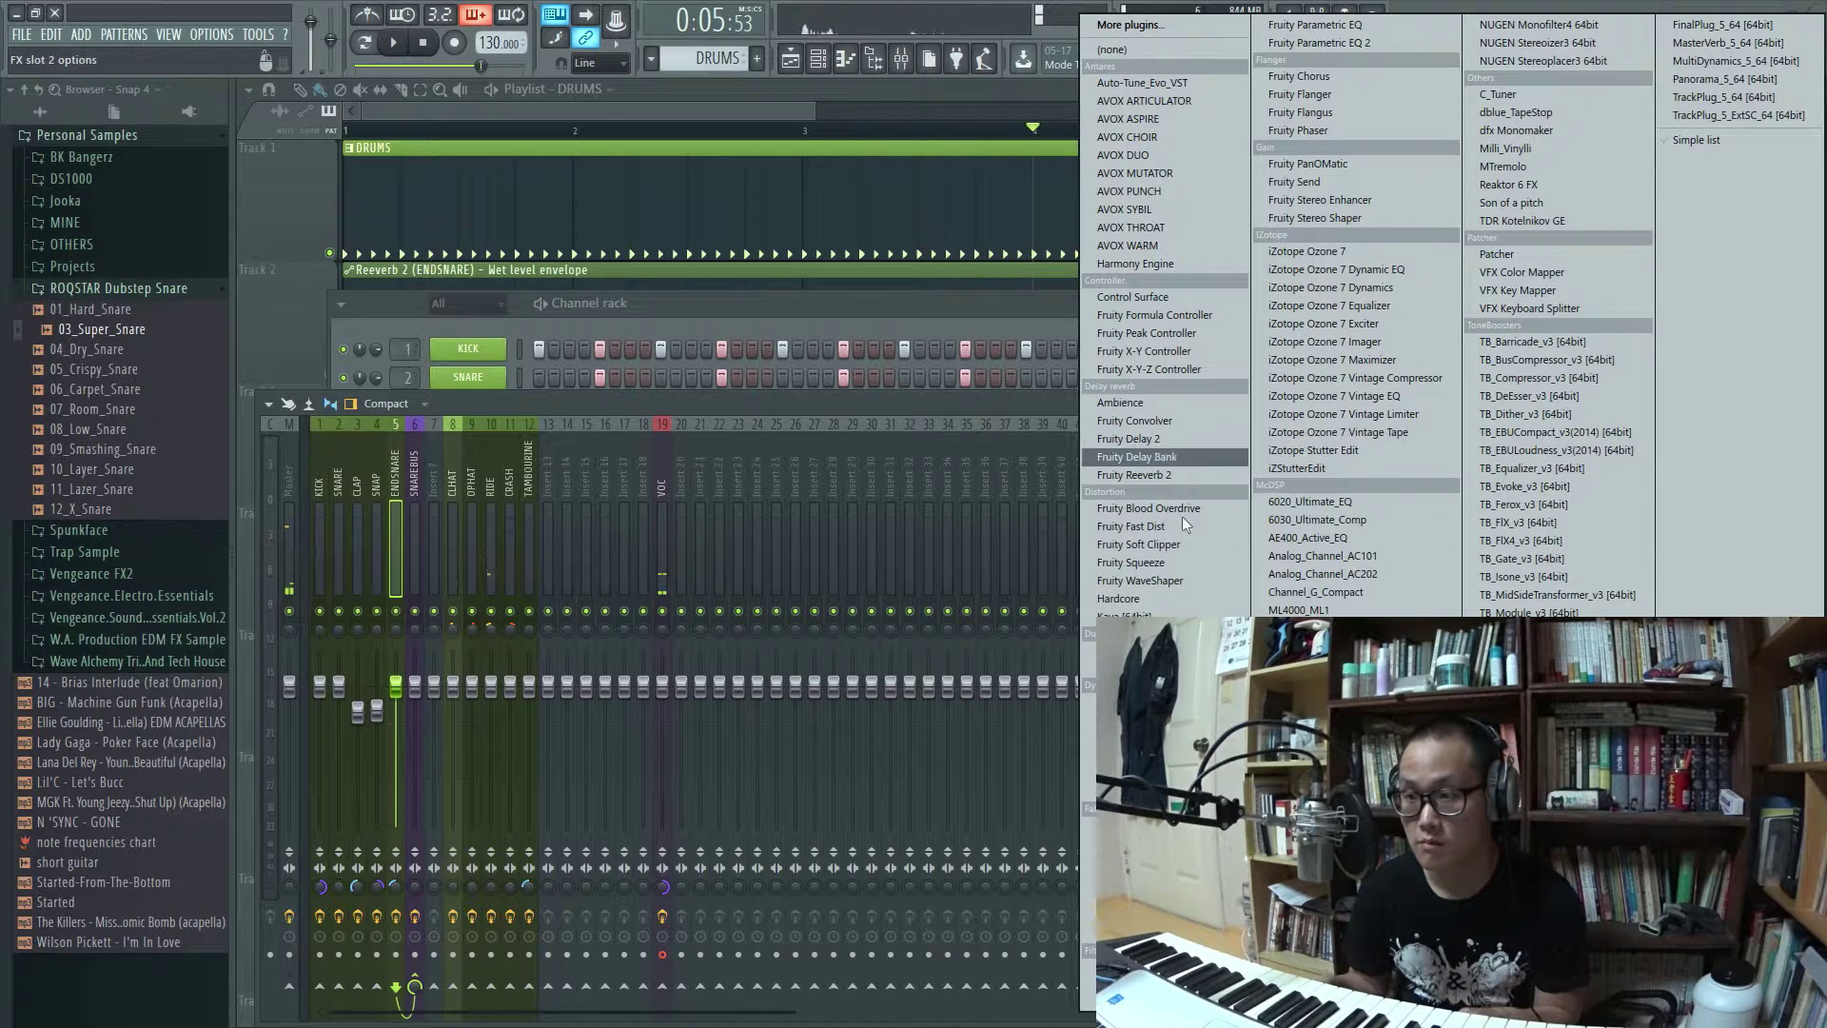
{"action": "left_click", "coordinate": [1128, 775]}
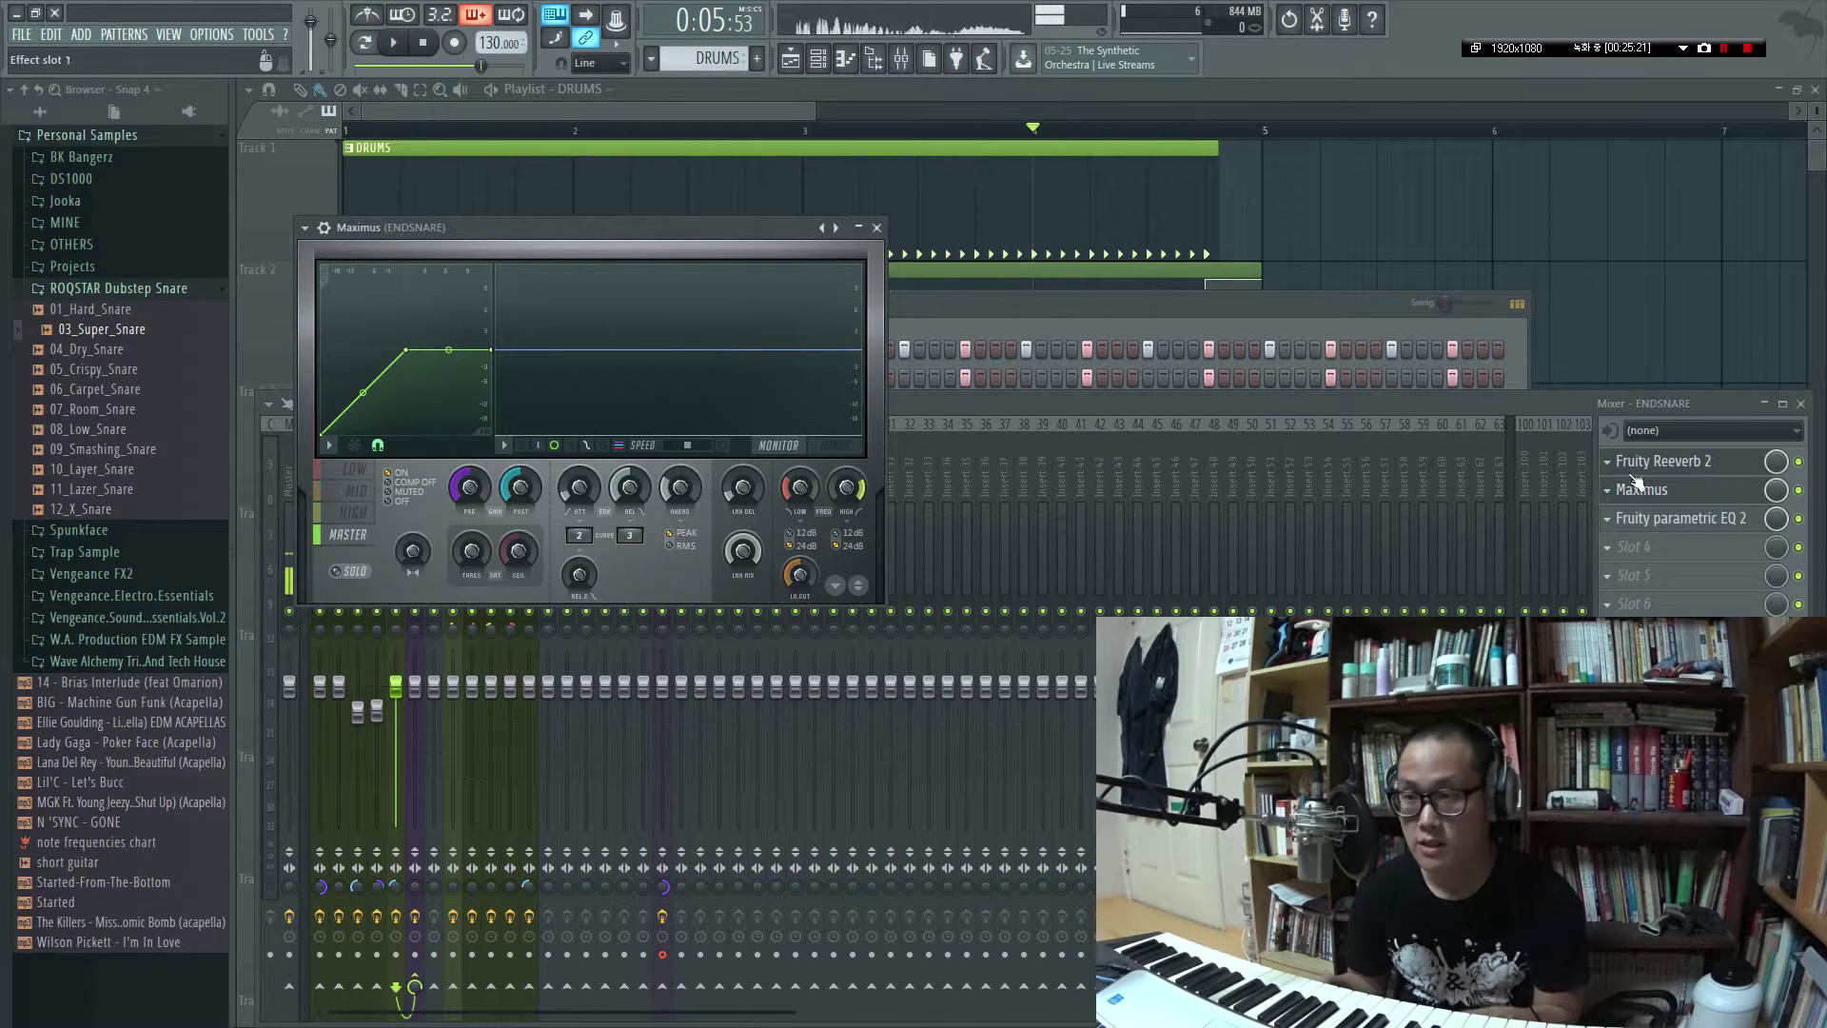
{"action": "left_click", "coordinate": [1608, 491]}
{"action": "left_click", "coordinate": [1651, 487]}
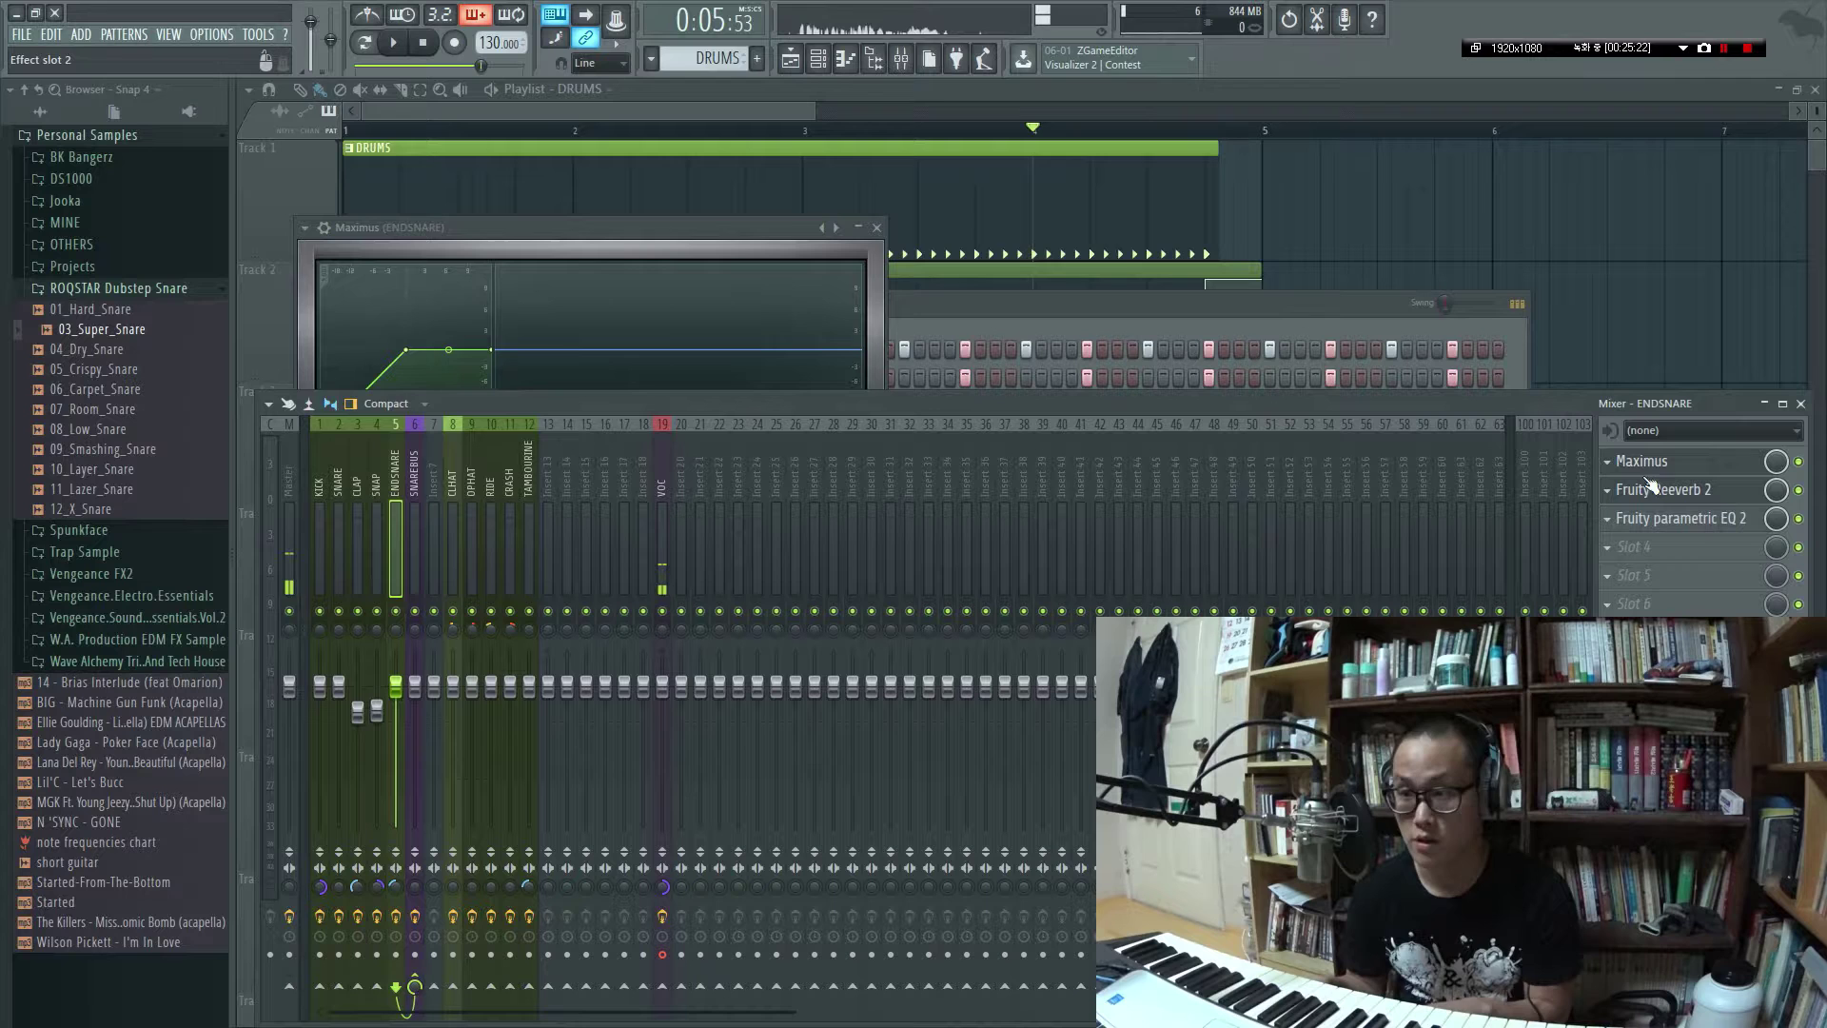
{"action": "left_click", "coordinate": [783, 227]}
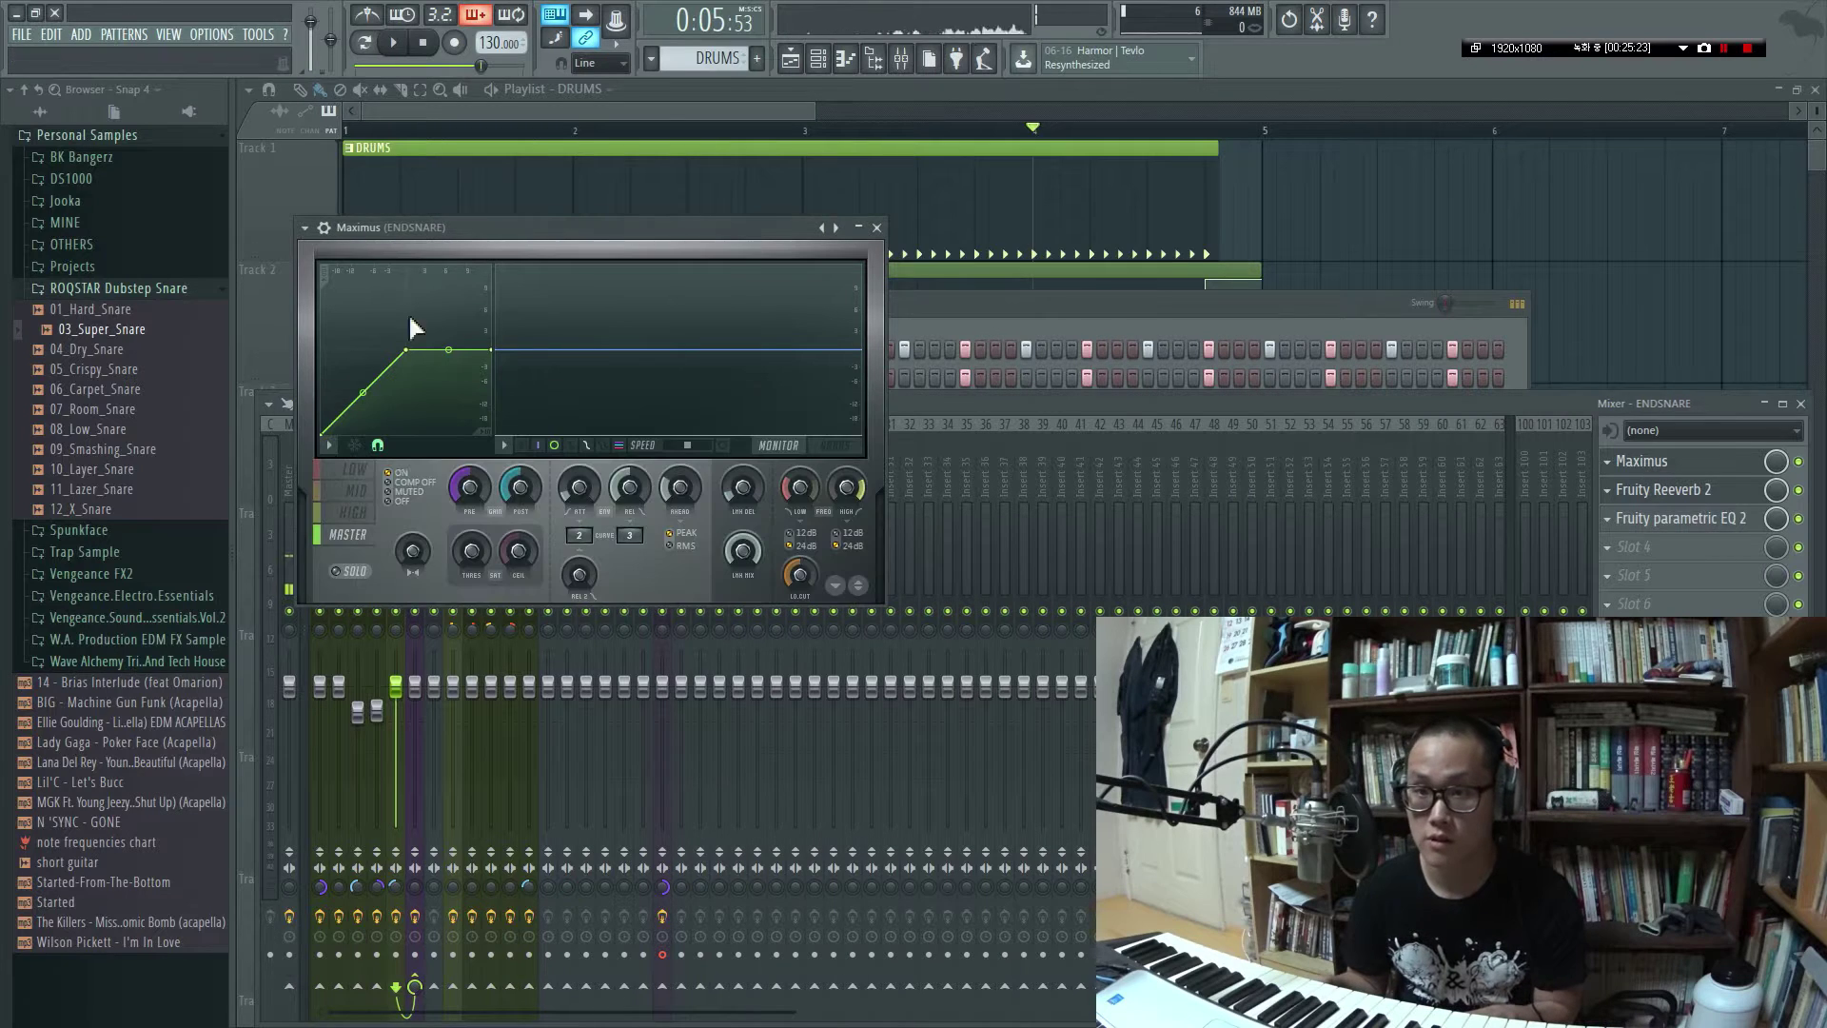
Bend the lower part of Maximus's compression curve upward on ENDSNARE, check the MID band and play the song
{"action": "left_click_drag", "start_coordinate": [362, 392], "coordinate": [363, 366]}
{"action": "key", "text": "space"}
{"action": "key", "text": "space"}
{"action": "left_click", "coordinate": [364, 492]}
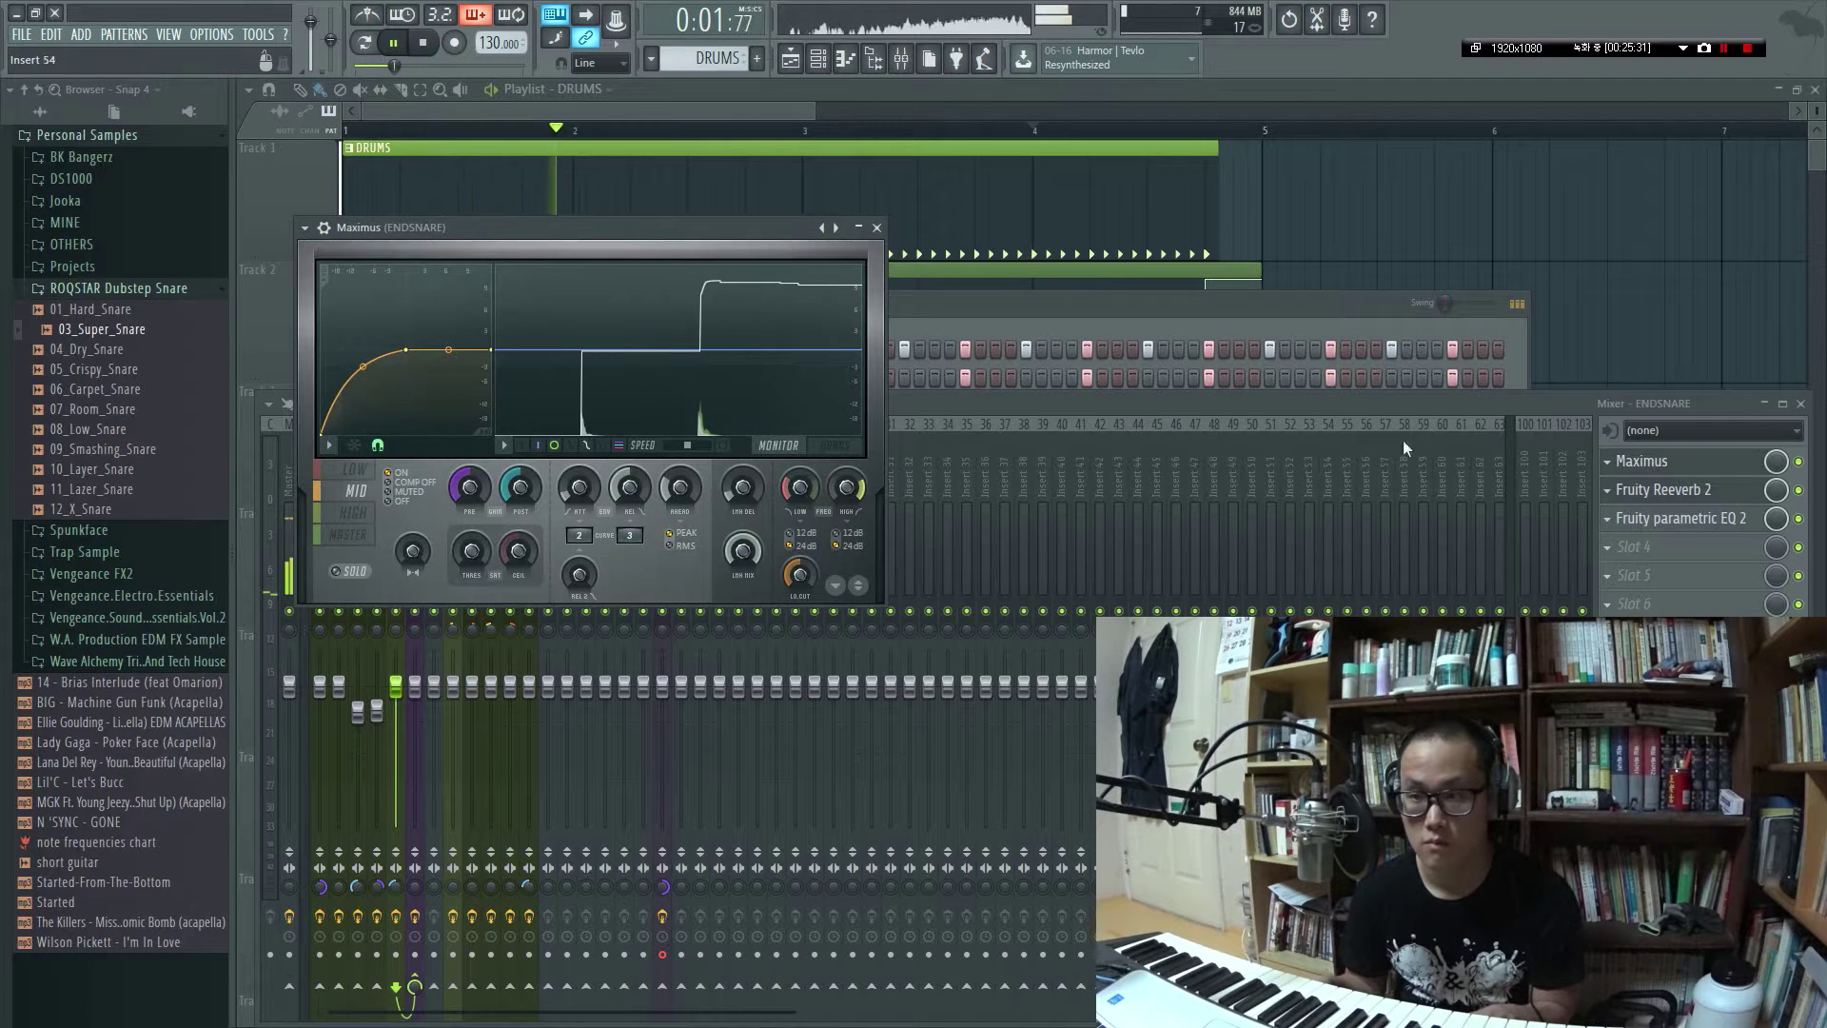
Close Maximus and lower the ENDSNARE mixer fader to about the height of the CLAP fader during playback
{"action": "key", "text": "Escape"}
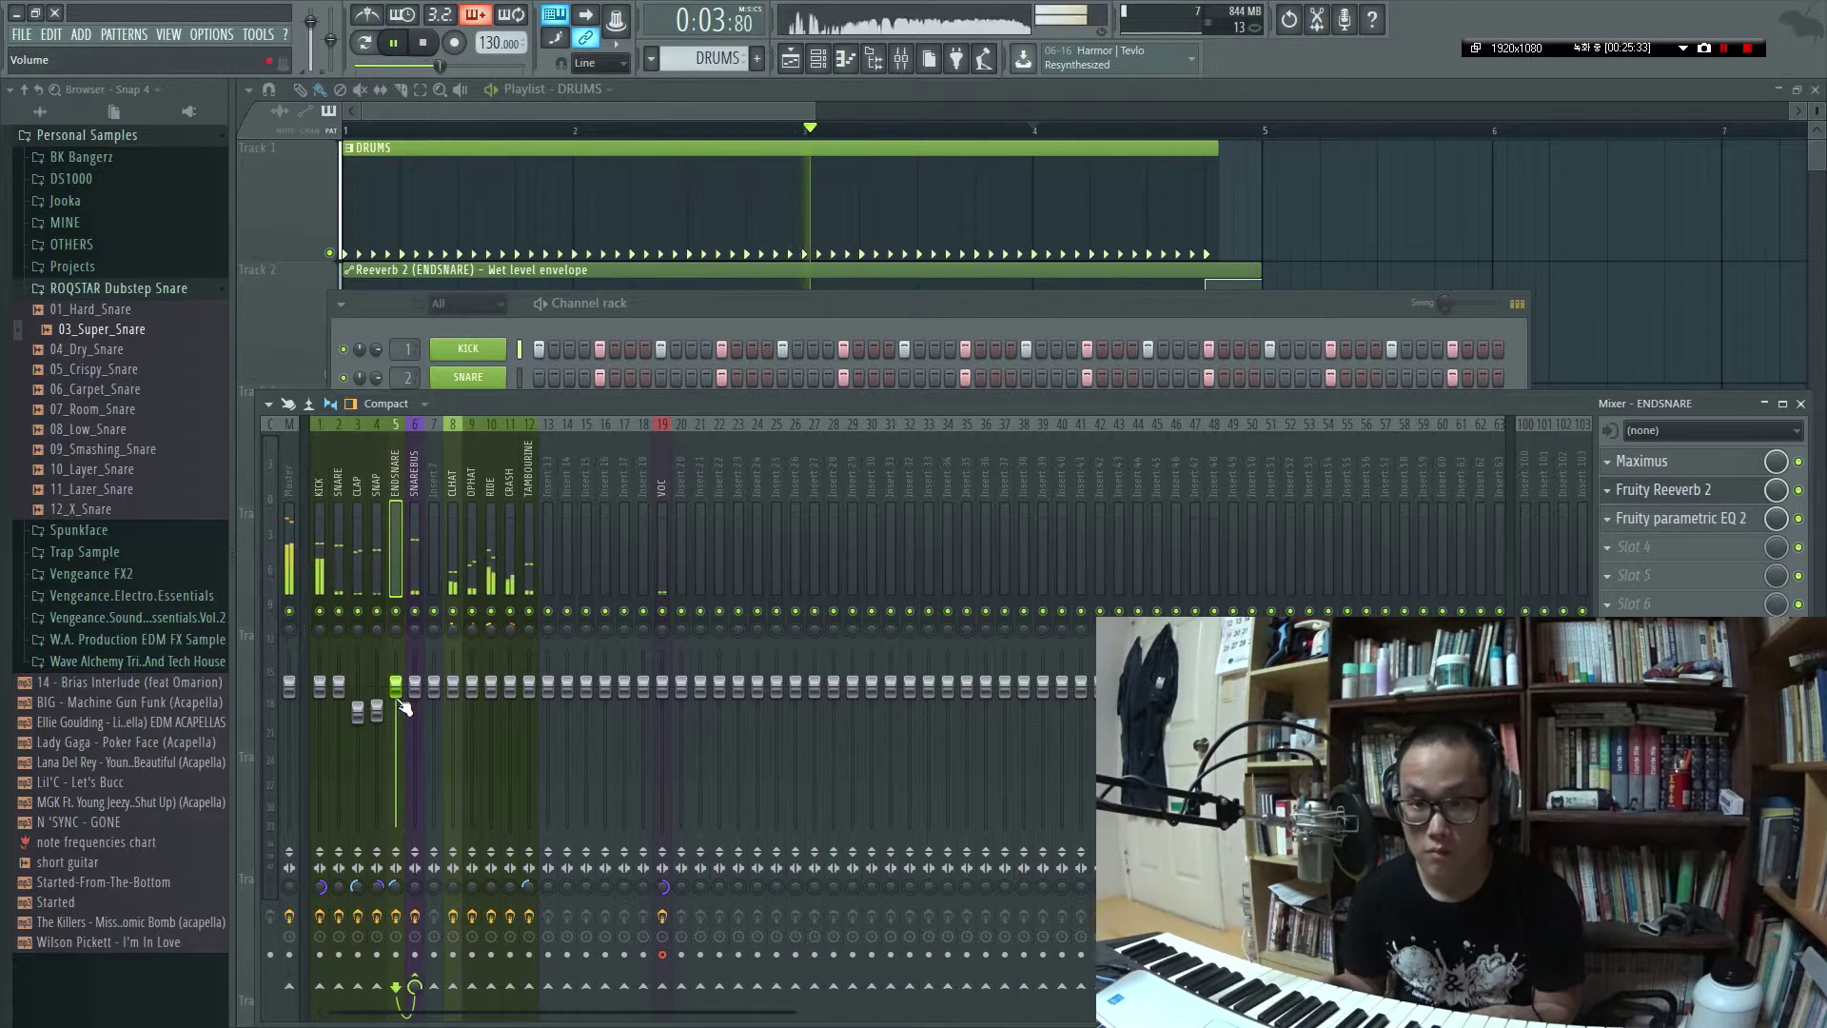
{"action": "left_click_drag", "start_coordinate": [400, 702], "coordinate": [397, 712]}
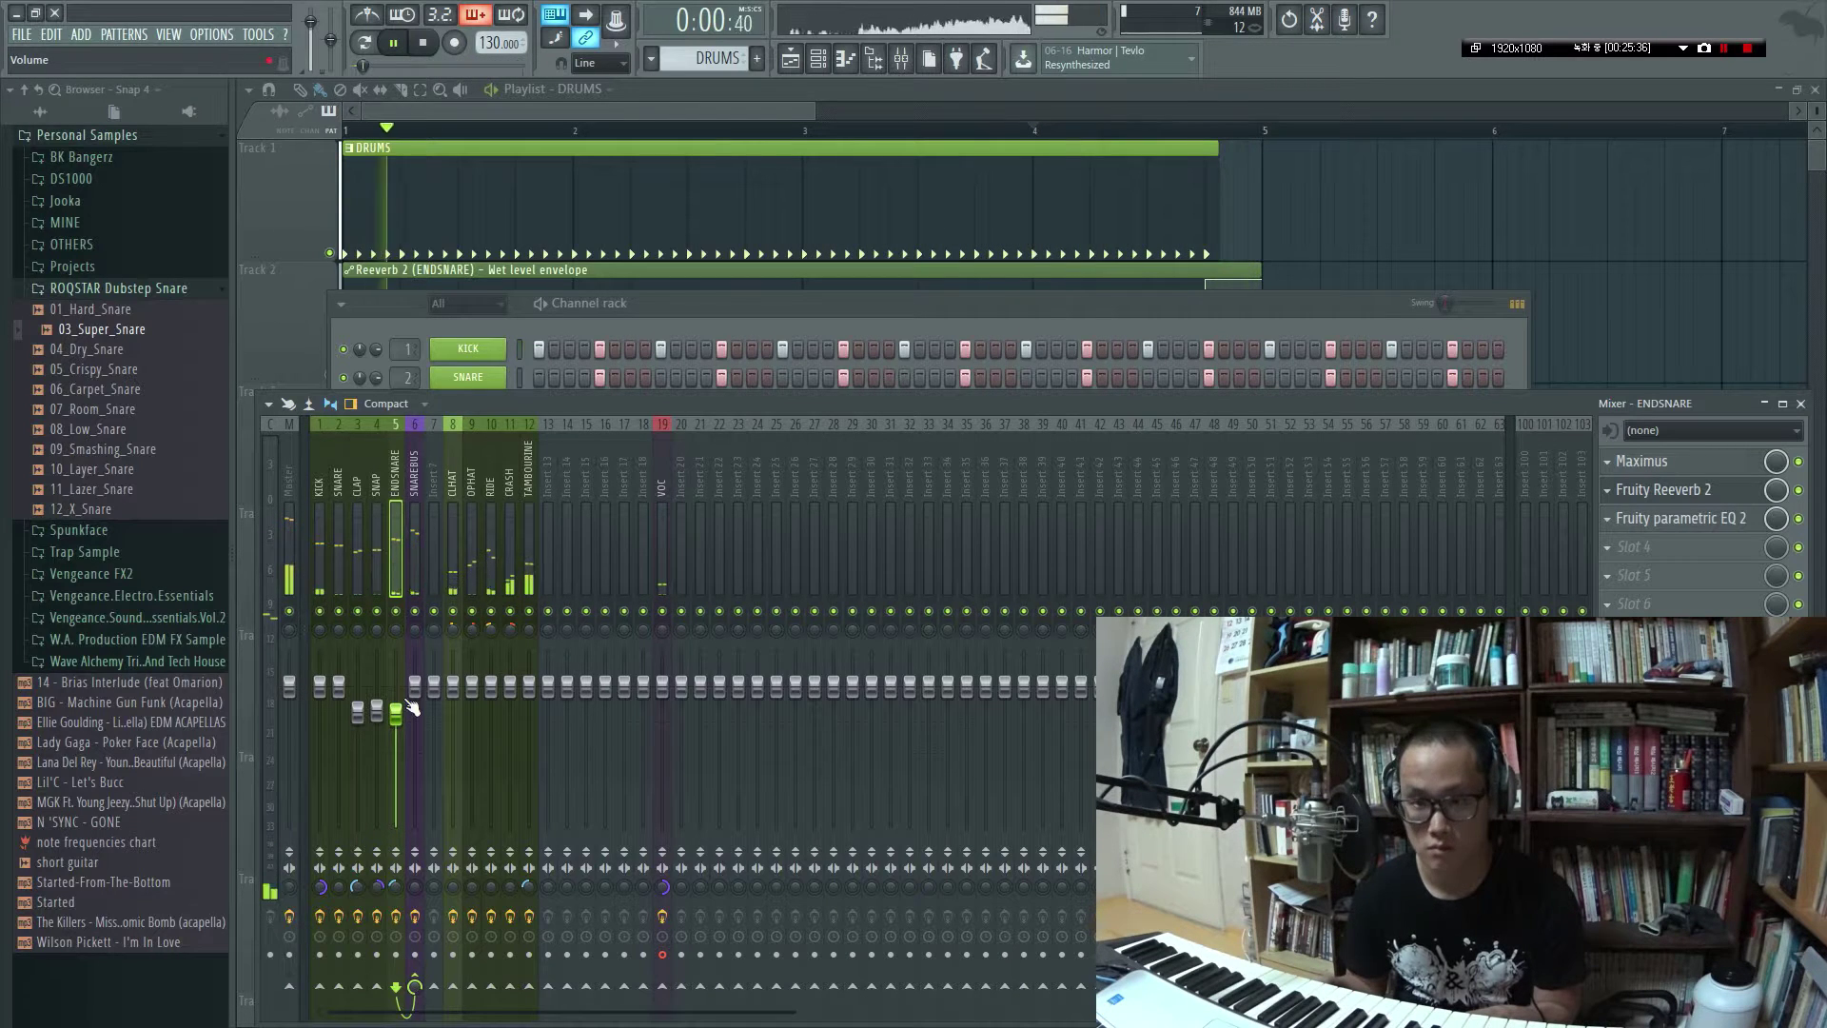
Lower the ENDSNARE mixer fader to about -6.2 dB during playback, stop the song and hide the mixer
{"action": "left_click_drag", "start_coordinate": [412, 706], "coordinate": [401, 737]}
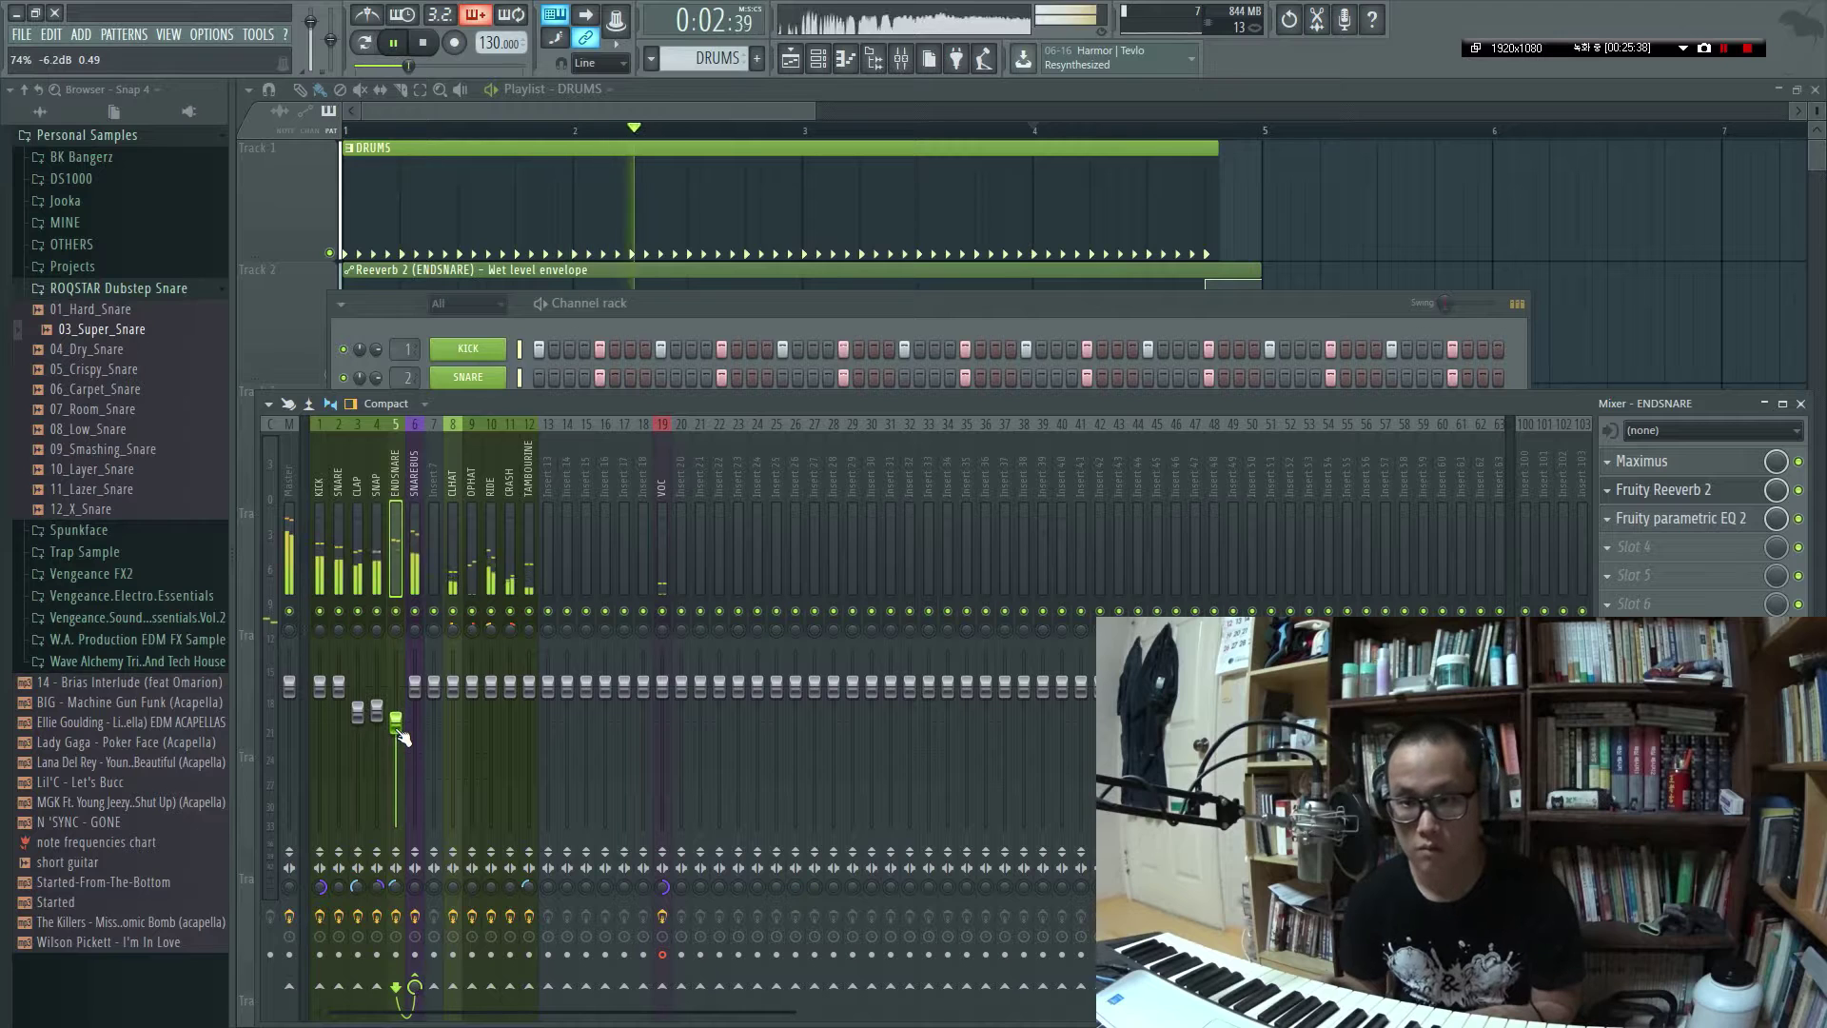
{"action": "key", "text": "space"}
{"action": "right_click", "coordinate": [1307, 197]}
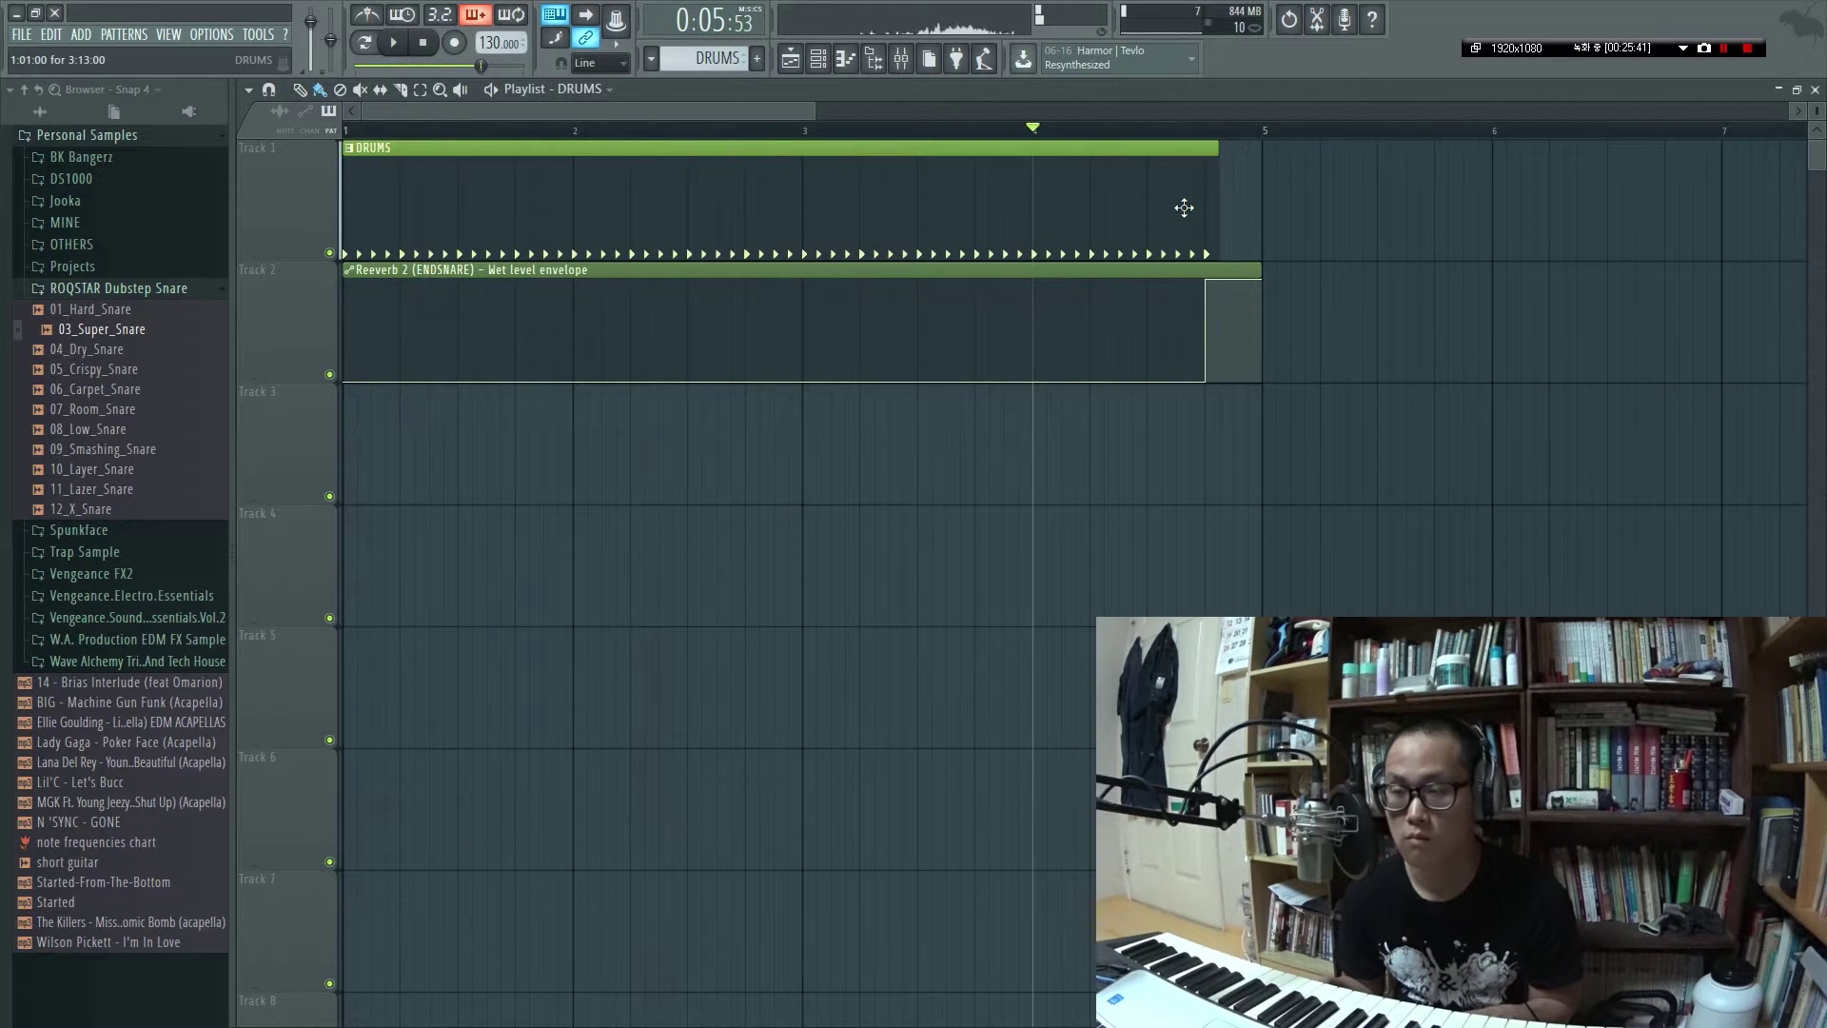
Add an extra ENDSNARE hit on step 12 of bar 4 instead of step 11, and play the song to check it
{"action": "key", "text": "Tab"}
{"action": "key", "text": "Tab"}
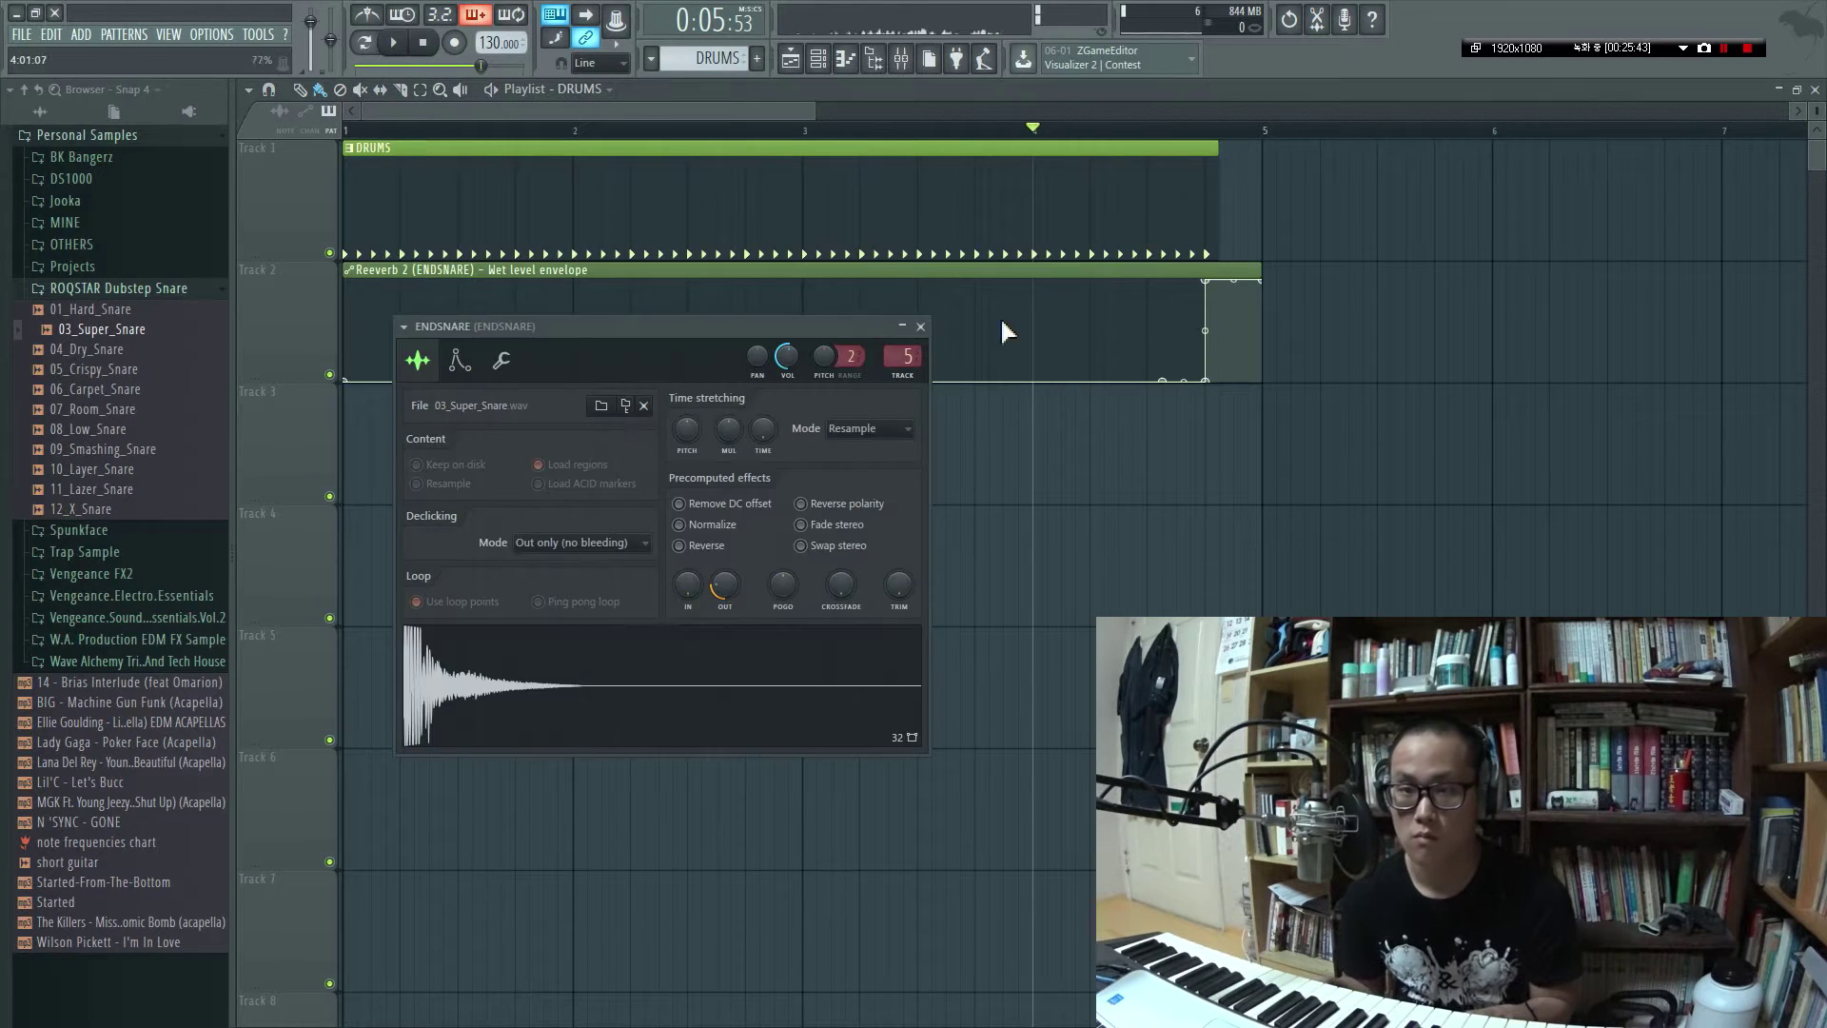
{"action": "key", "text": "F6"}
{"action": "key", "text": "space"}
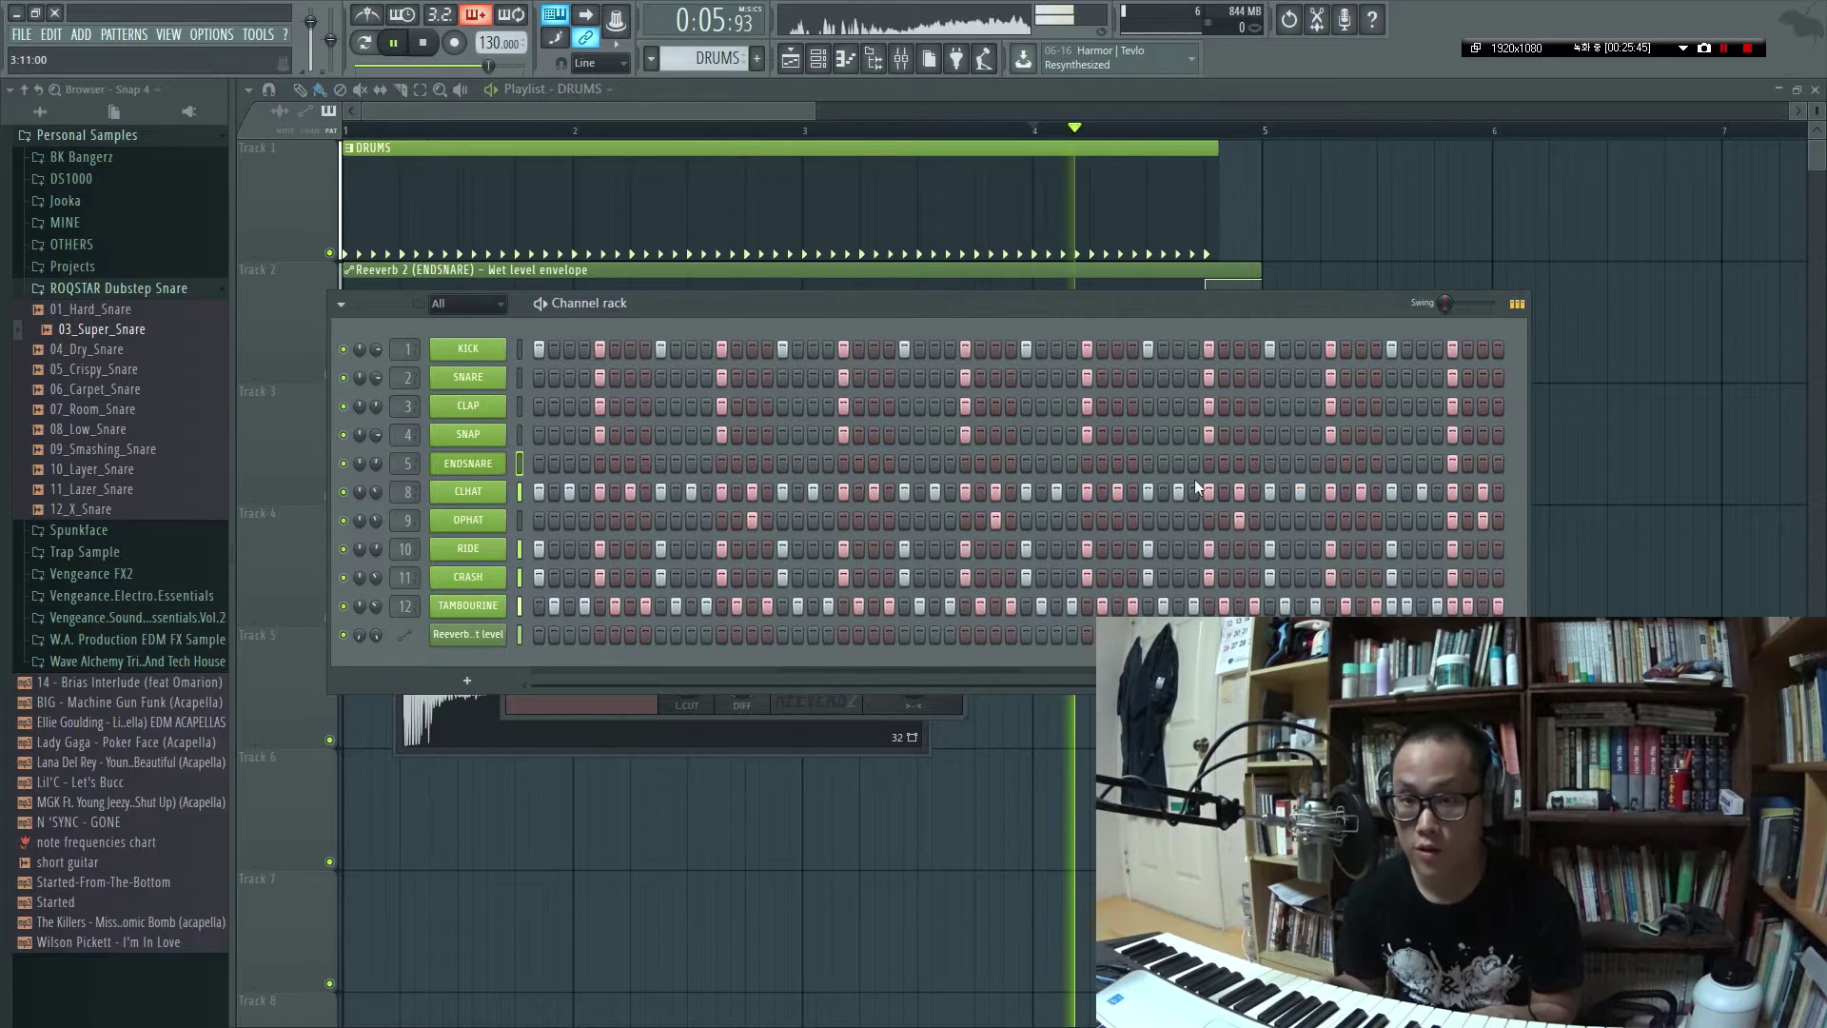
{"action": "left_click", "coordinate": [1422, 463]}
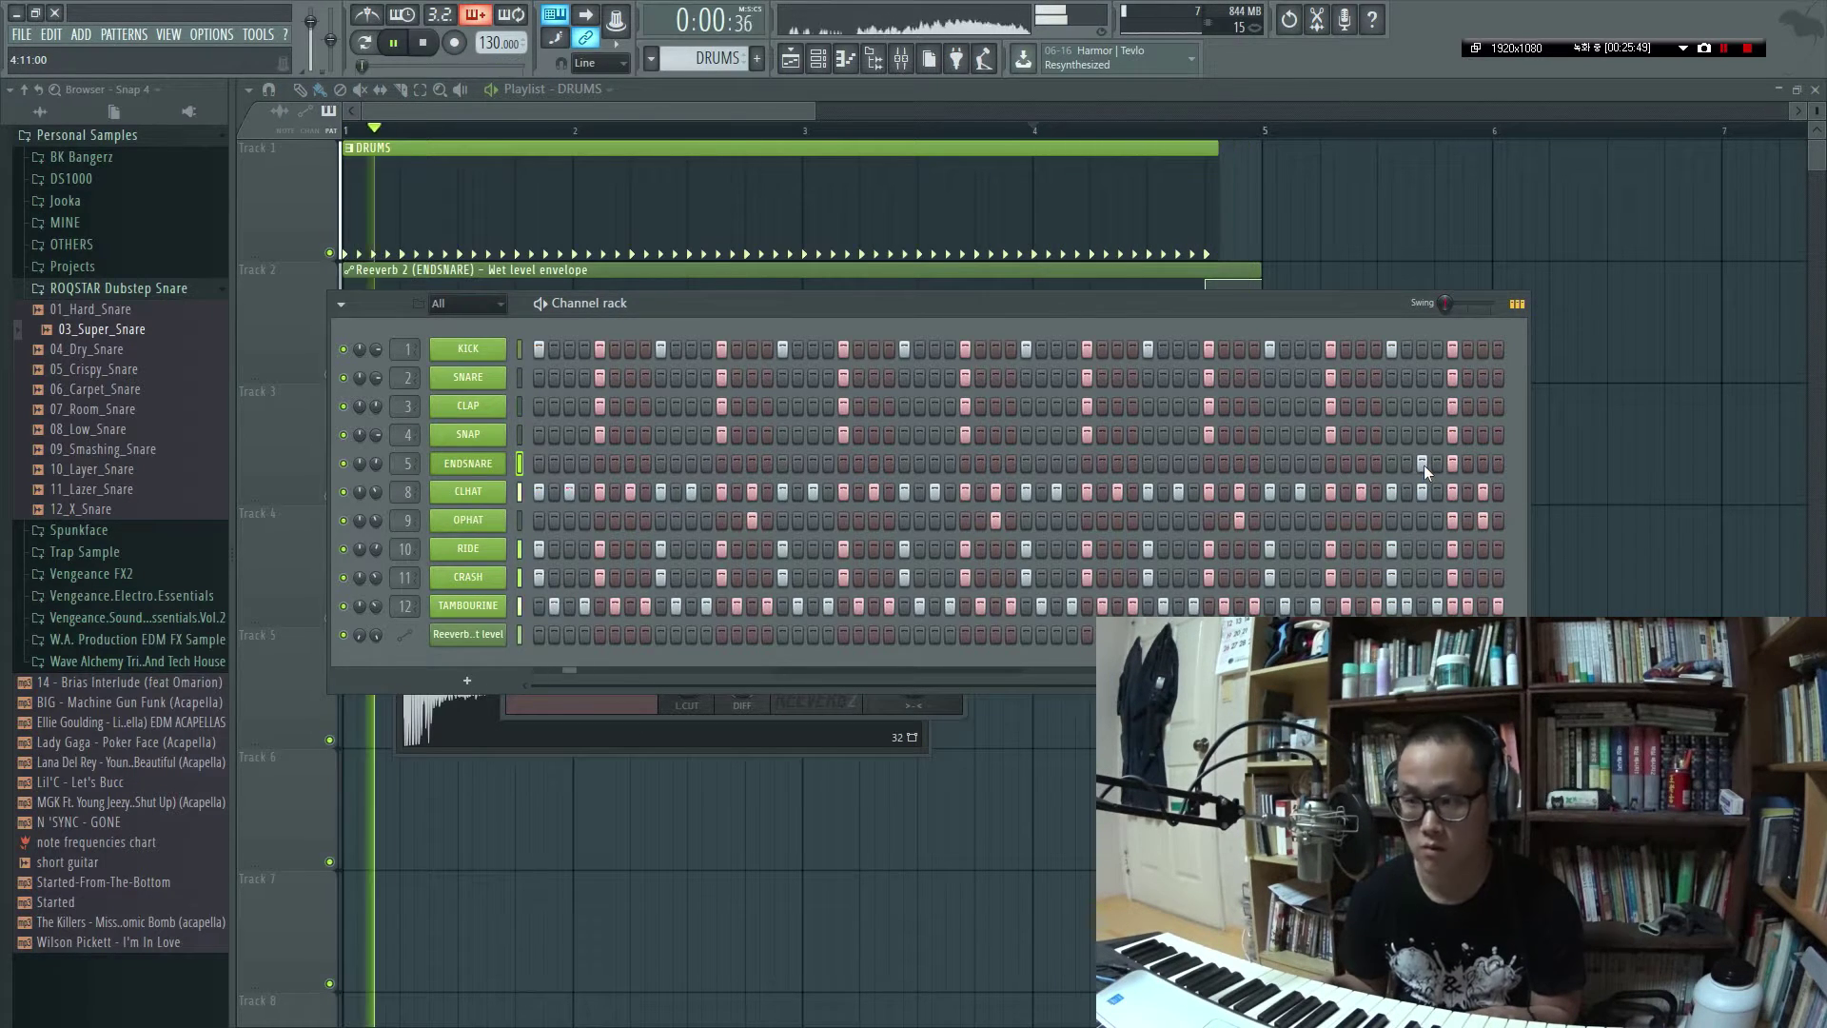
{"action": "left_click", "coordinate": [1421, 464]}
{"action": "left_click", "coordinate": [1436, 464]}
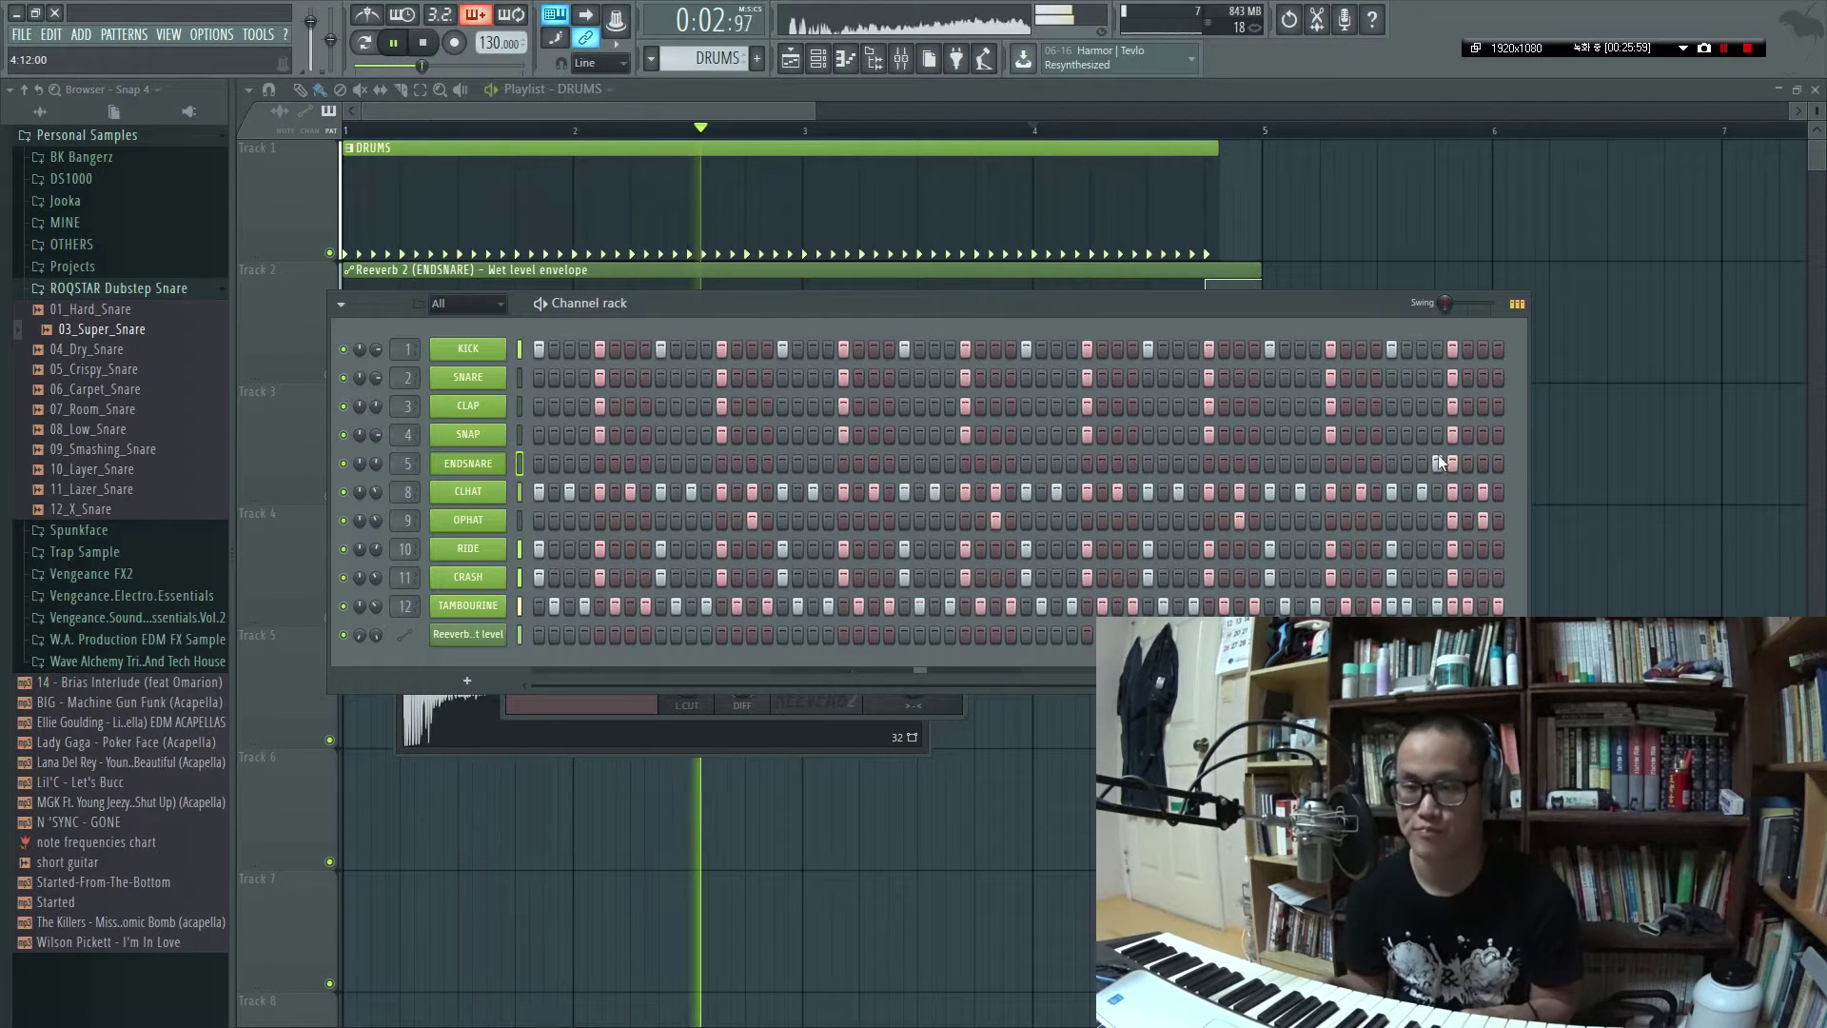
{"action": "right_click", "coordinate": [1279, 720]}
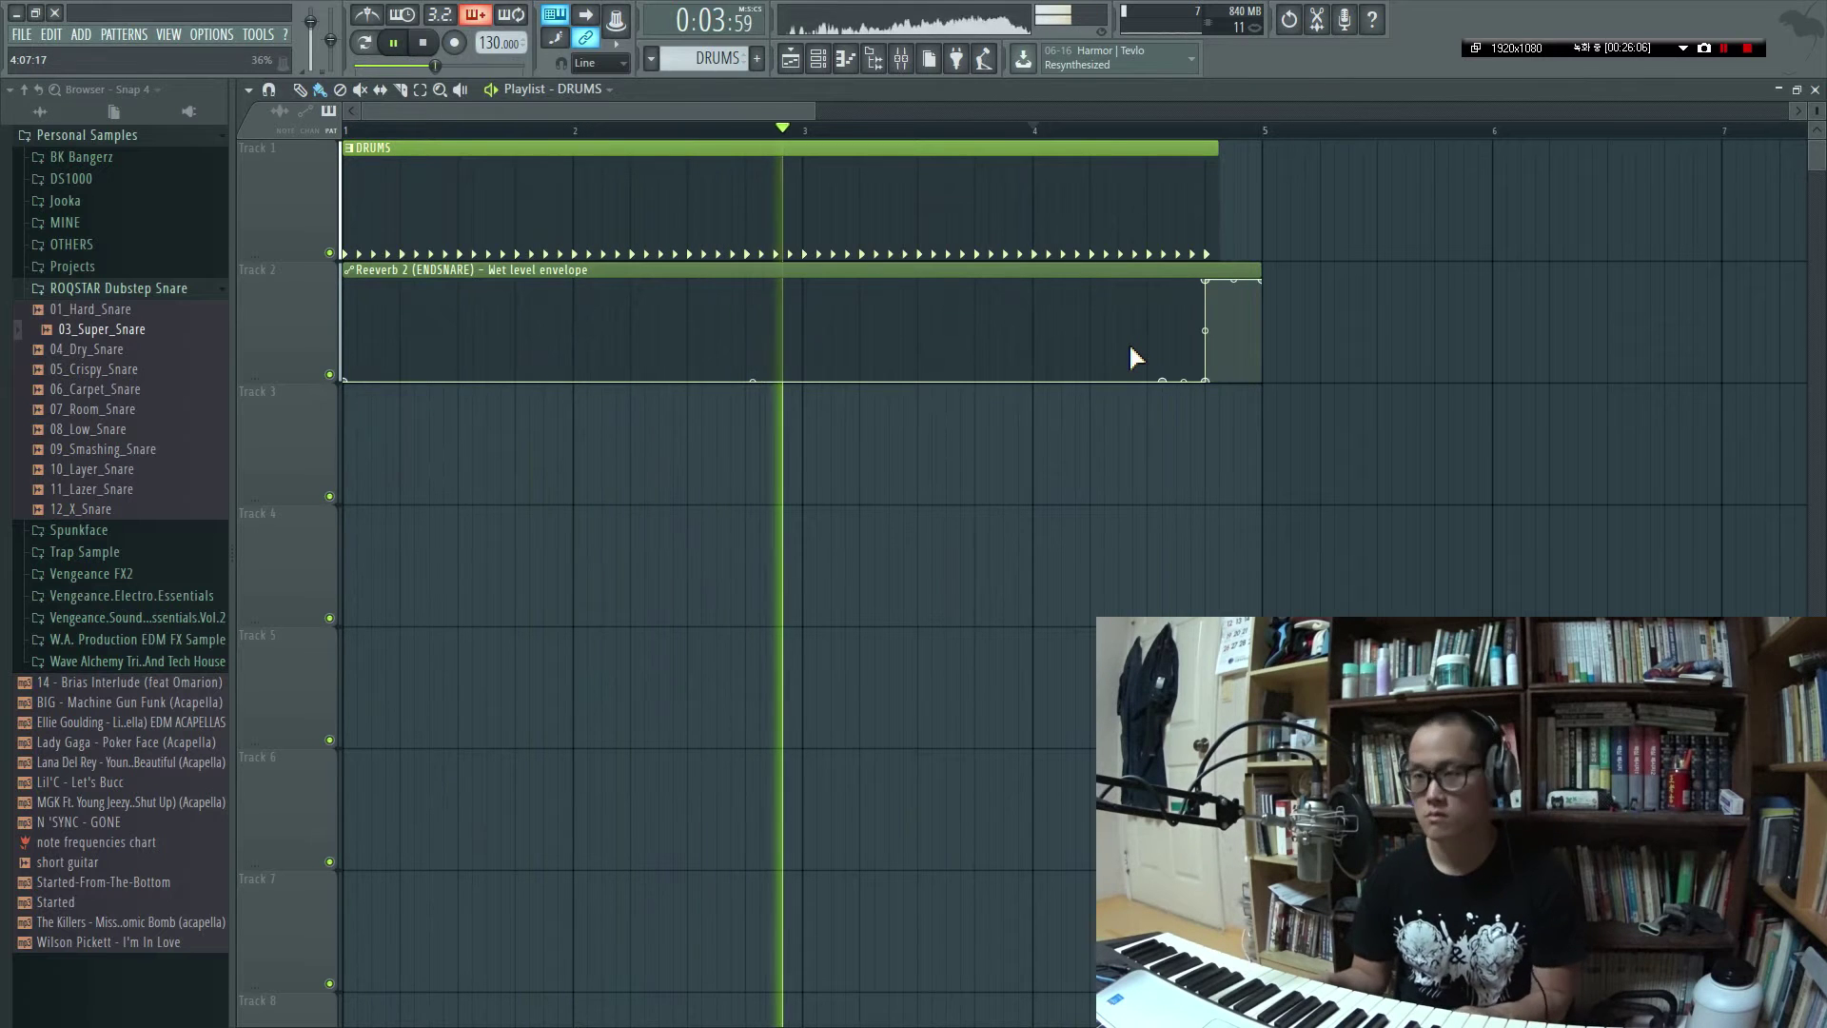
{"action": "key", "text": "space"}
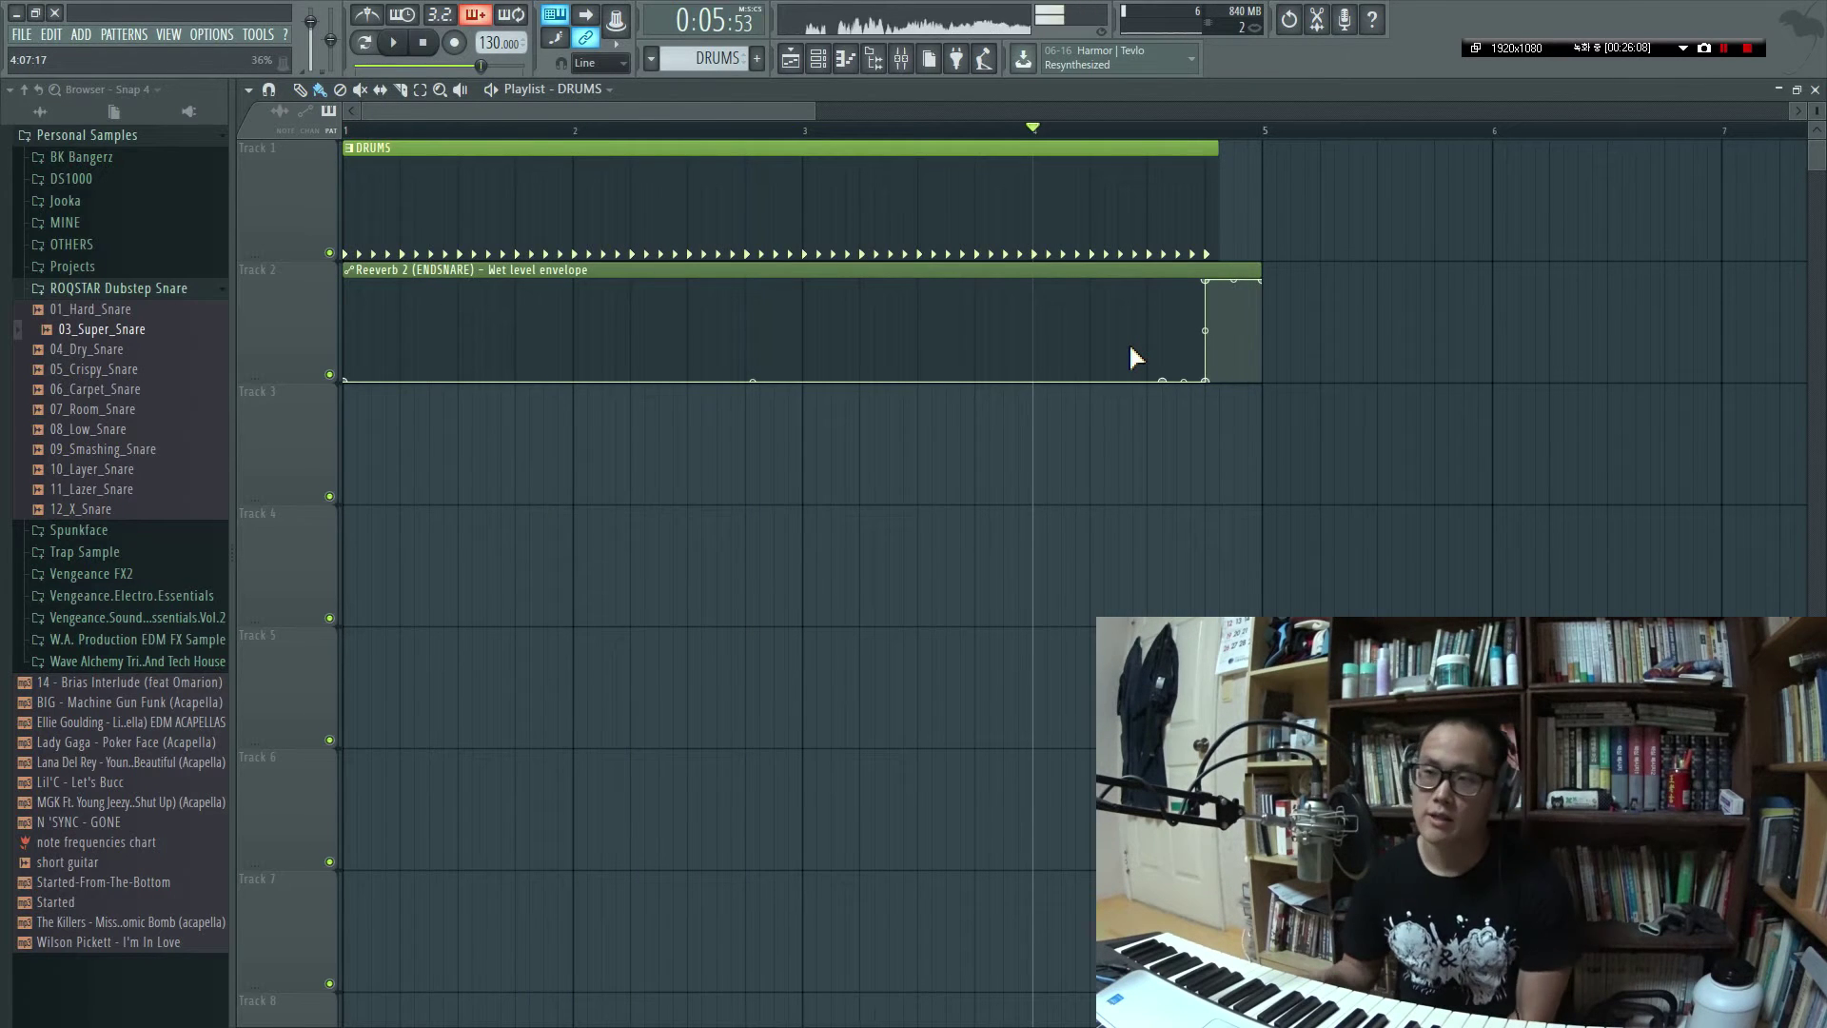